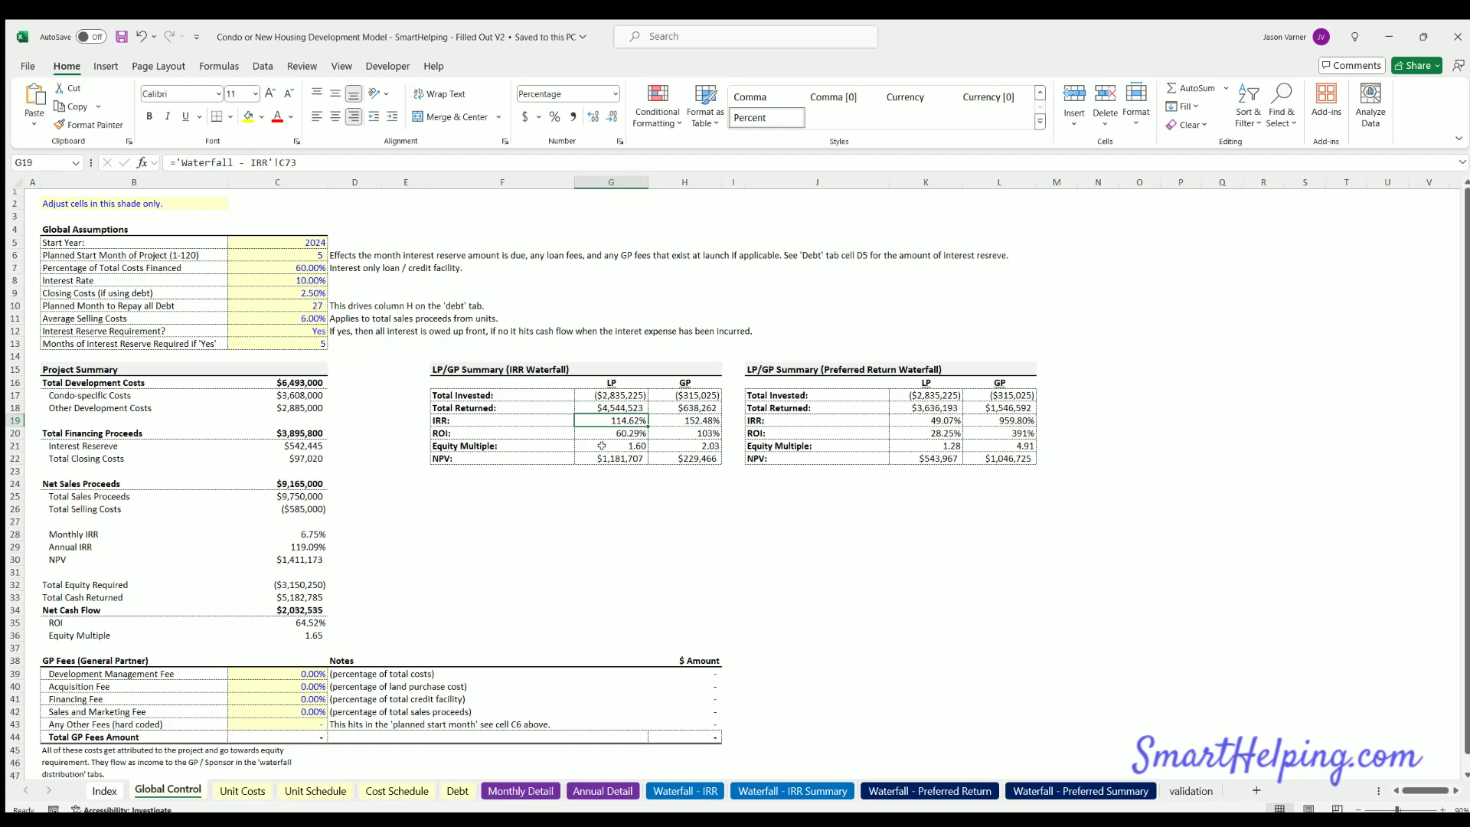
Review the assumptions: 60% of costs financed, the Interest Rate row and Average Selling Costs
{"action": "left_click_drag", "start_coordinate": [441, 486], "coordinate": [680, 562]}
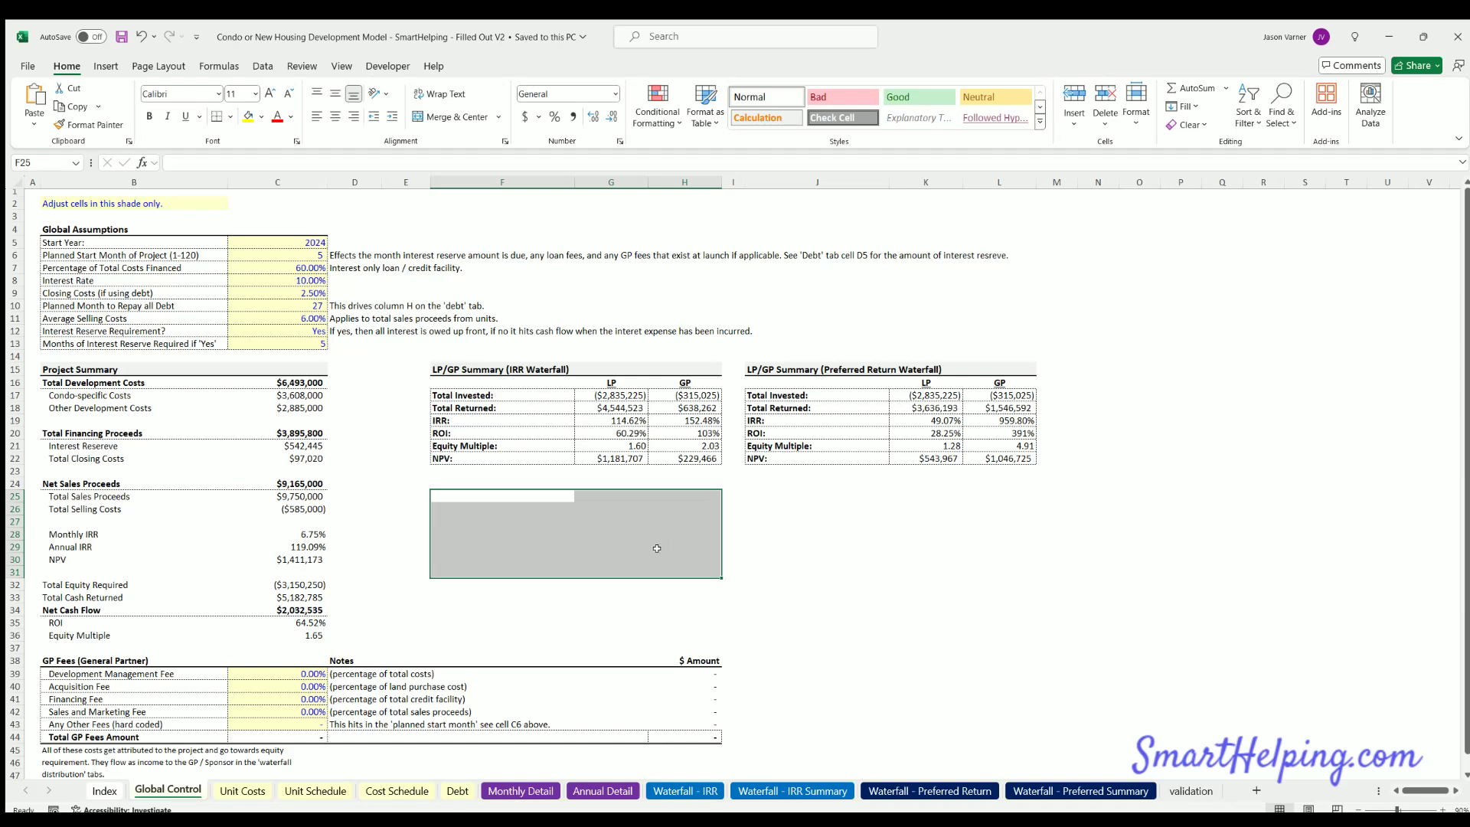
{"action": "left_click_drag", "start_coordinate": [487, 493], "coordinate": [689, 570]}
{"action": "left_click_drag", "start_coordinate": [305, 267], "coordinate": [150, 266]}
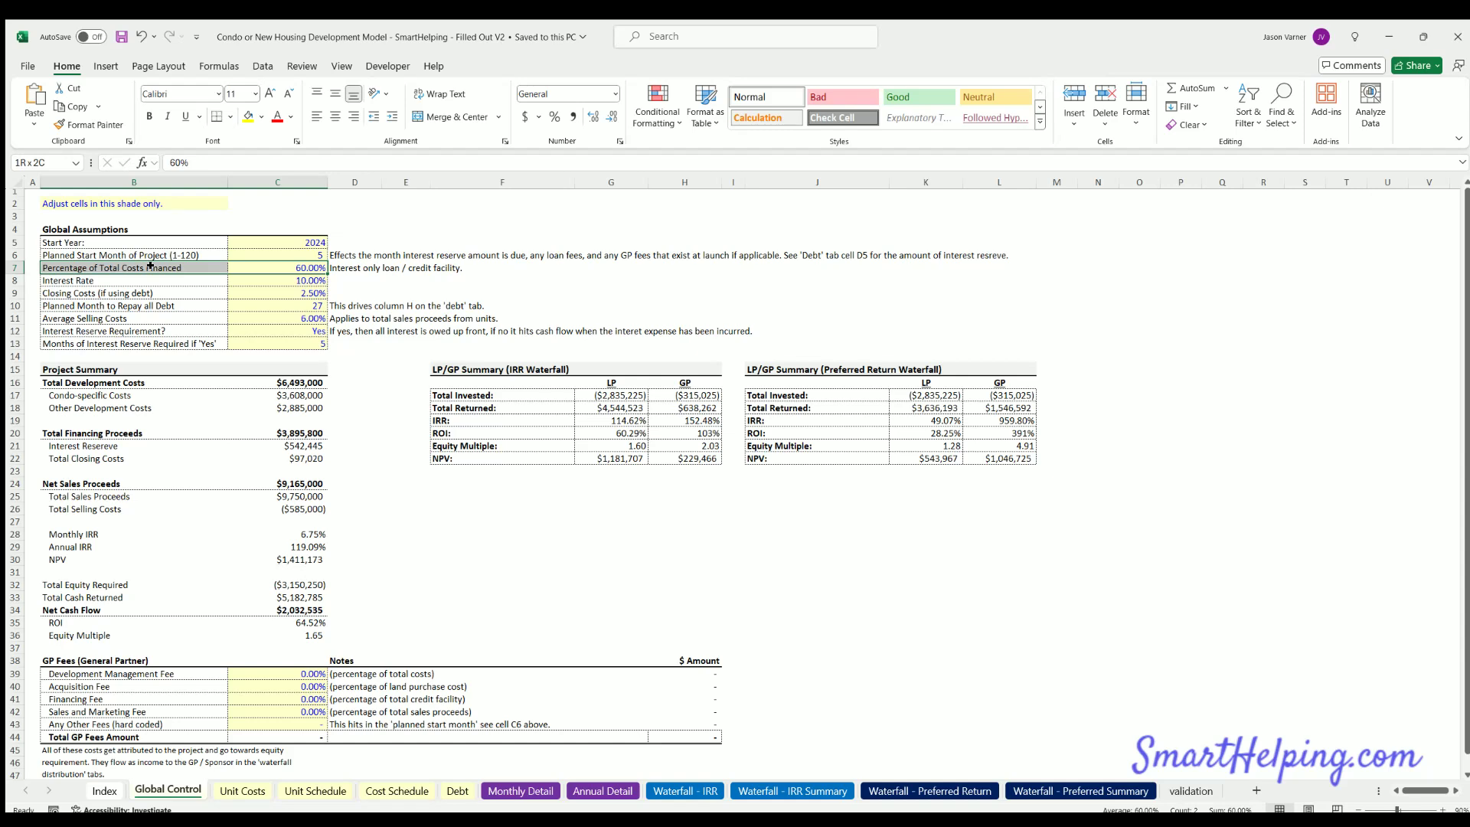
{"action": "left_click_drag", "start_coordinate": [151, 266], "coordinate": [150, 266]}
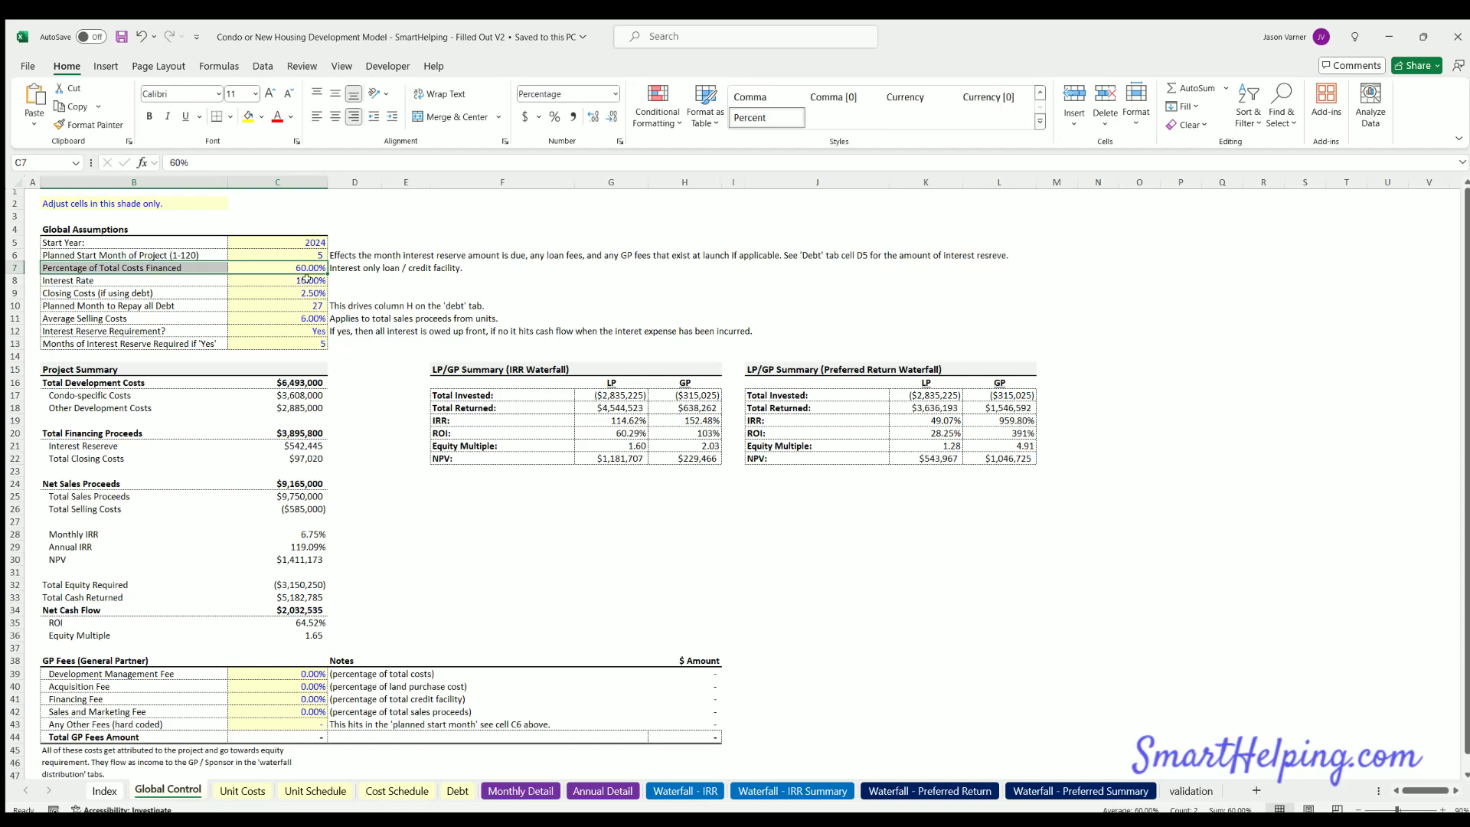
{"action": "left_click_drag", "start_coordinate": [307, 278], "coordinate": [156, 272]}
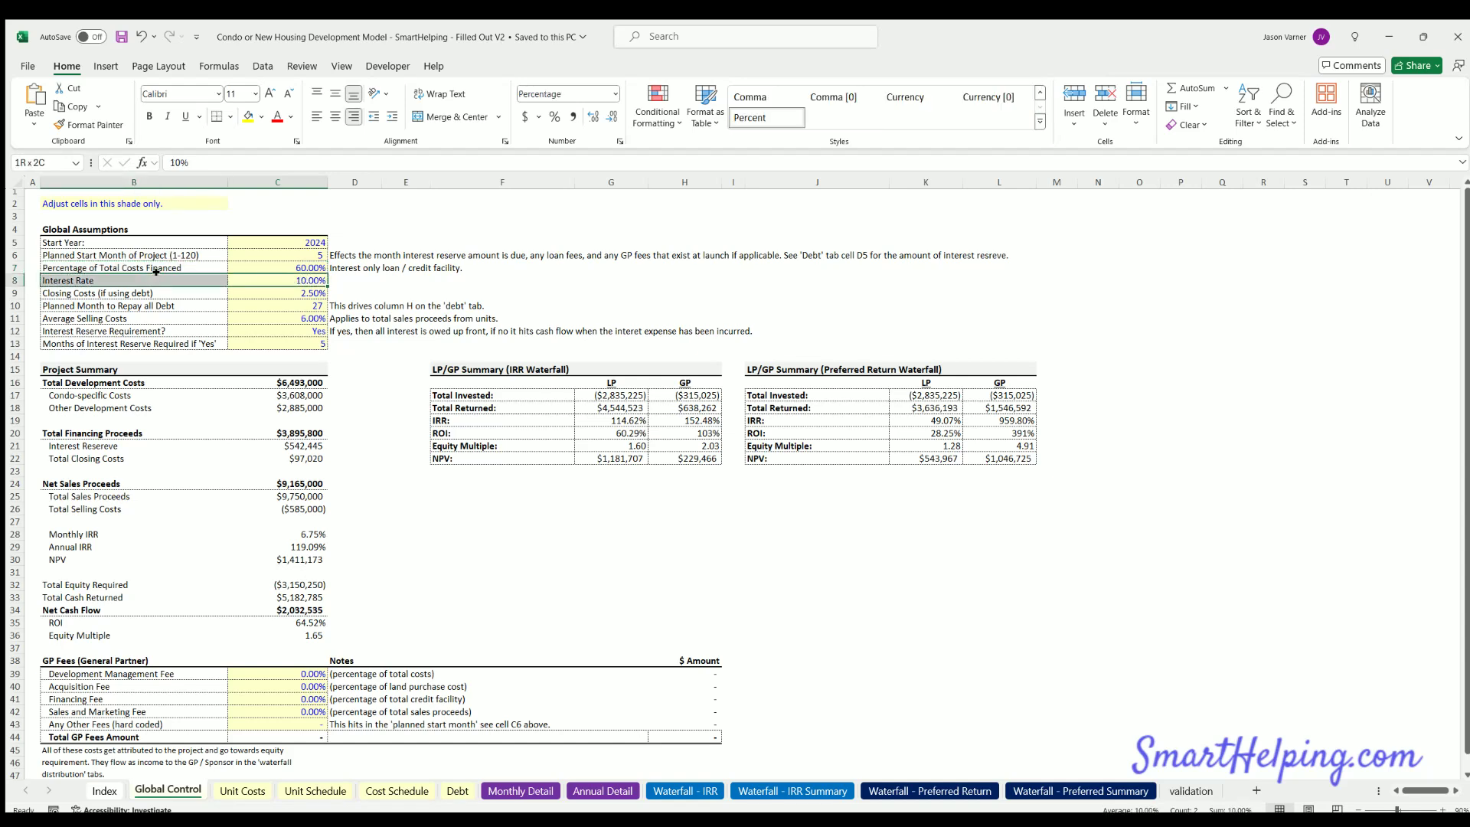
{"action": "left_click", "coordinate": [280, 314]}
Enter =G19 in G26 so it shows the LP IRR of 114.62%
{"action": "left_click", "coordinate": [480, 510]}
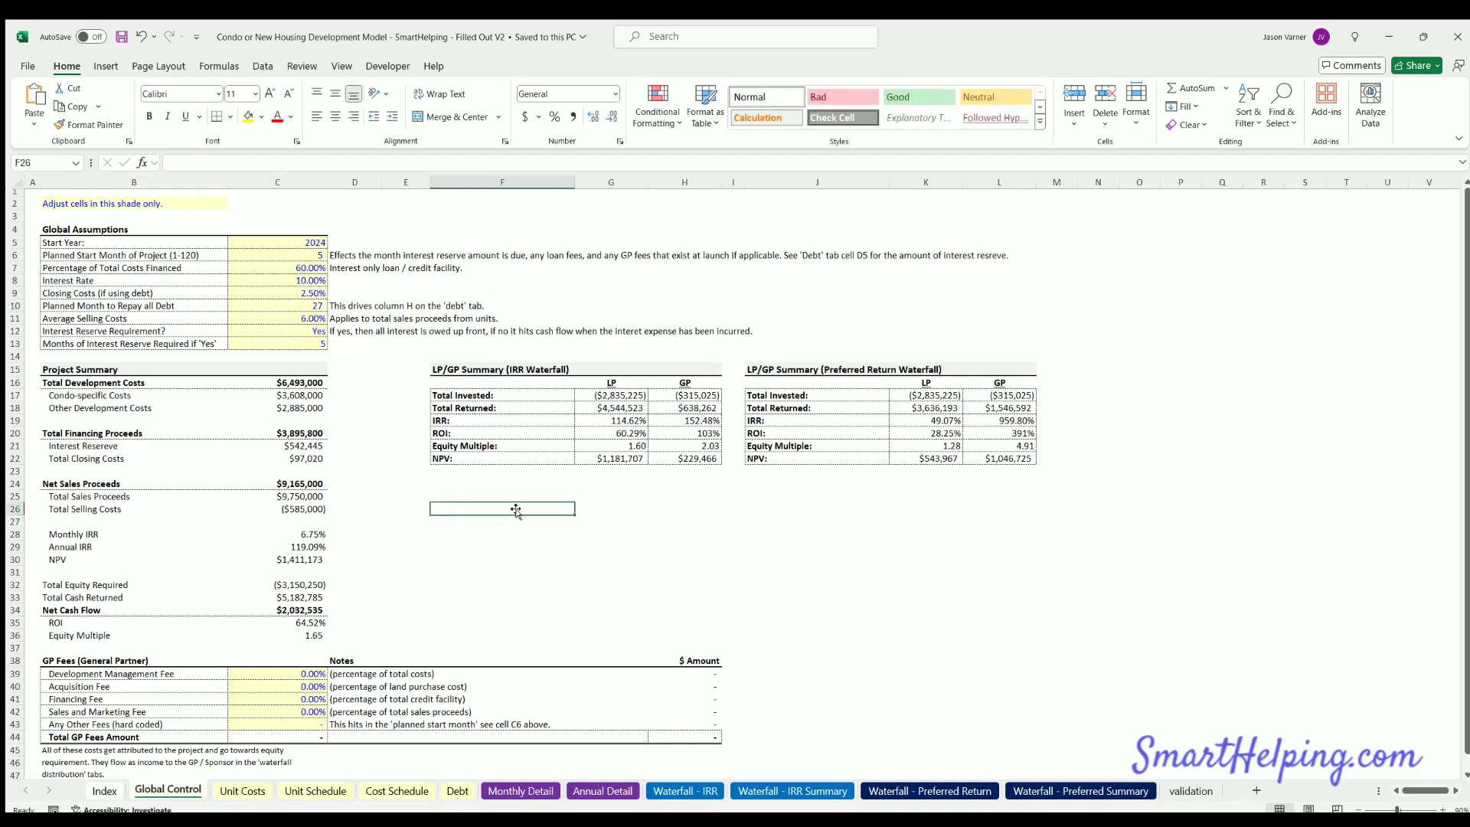
{"action": "left_click", "coordinate": [586, 512]}
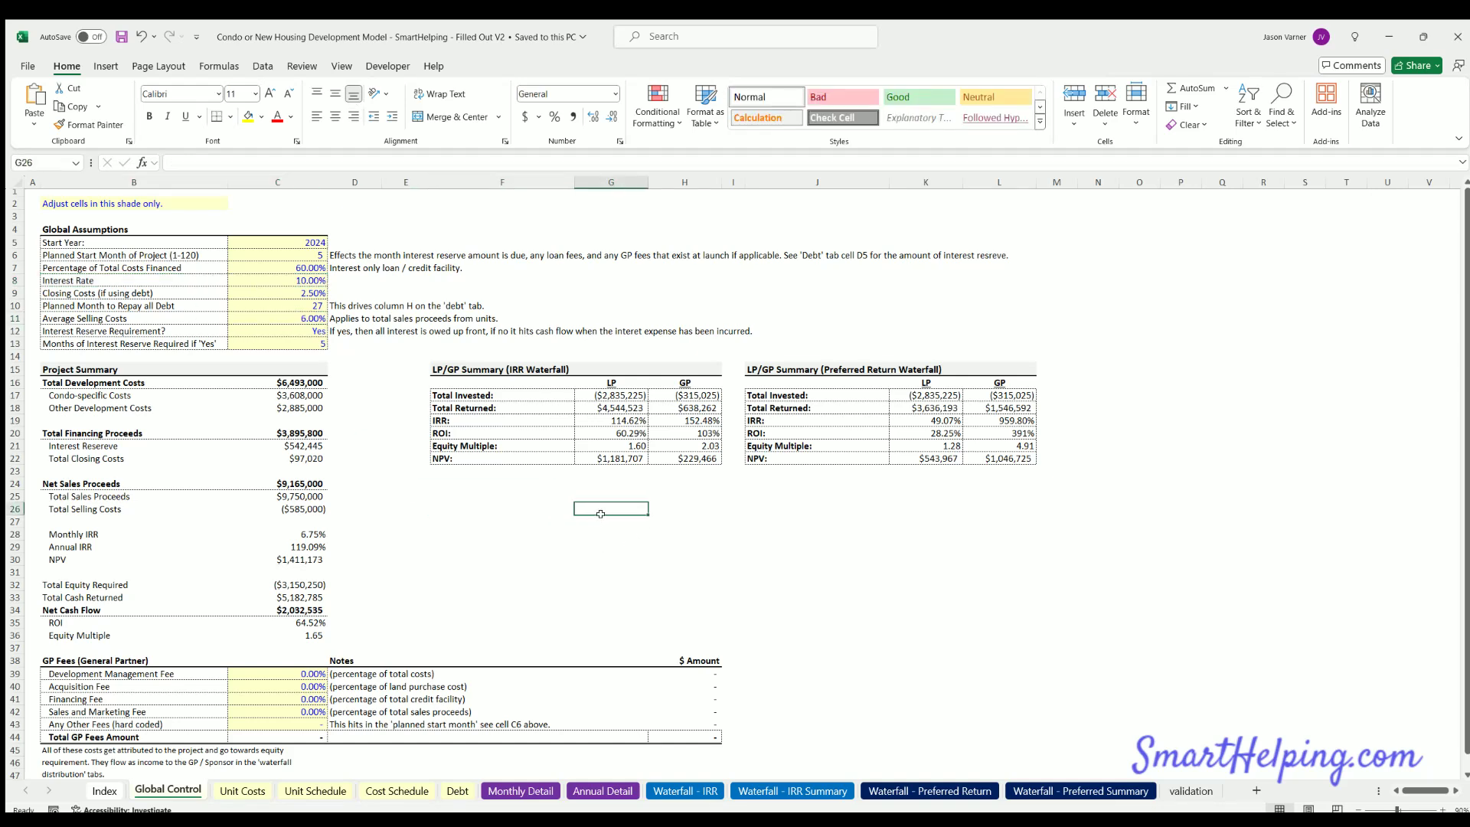
{"action": "left_click", "coordinate": [547, 505]}
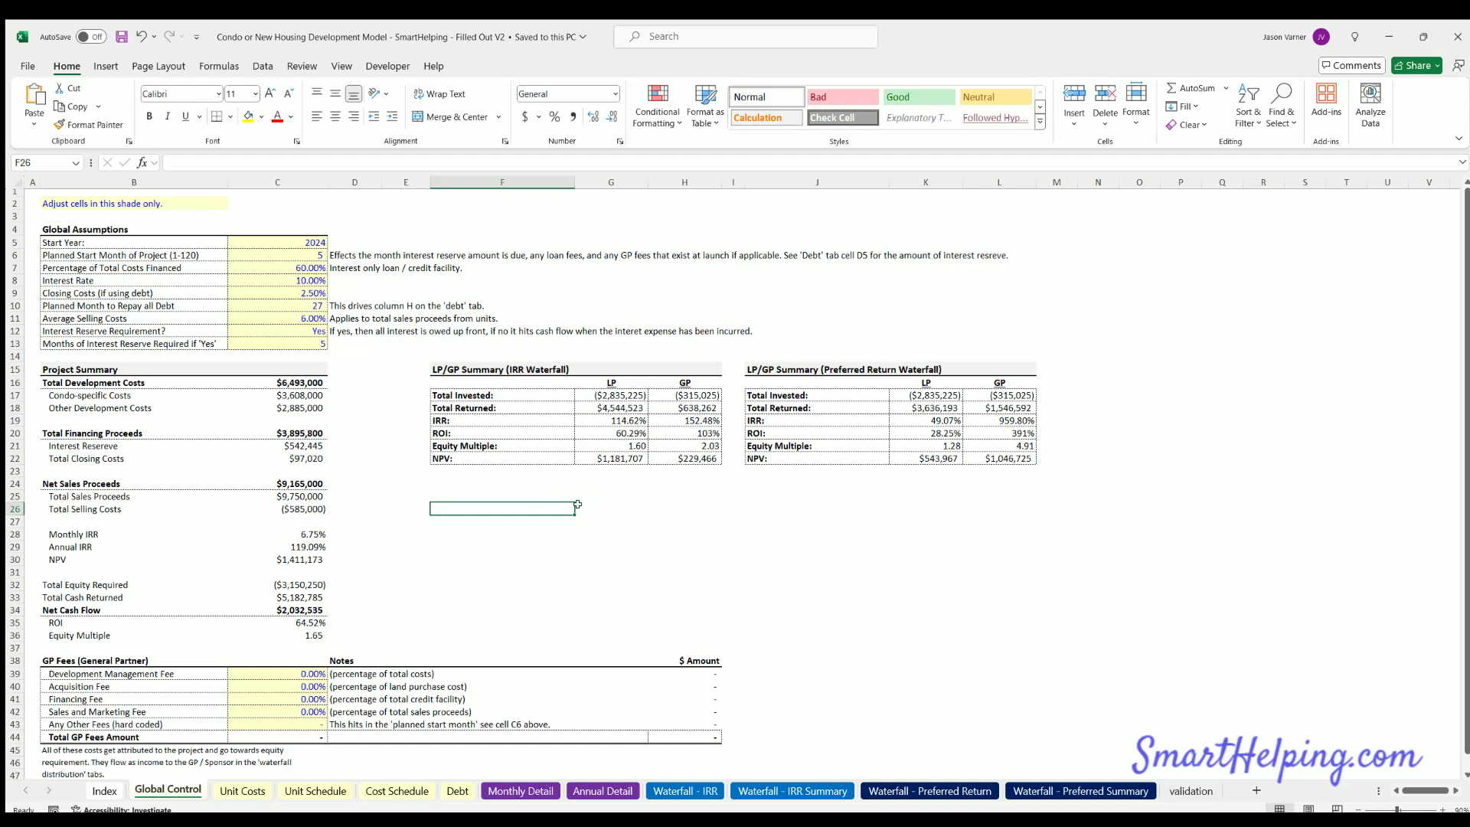
{"action": "left_click", "coordinate": [585, 505]}
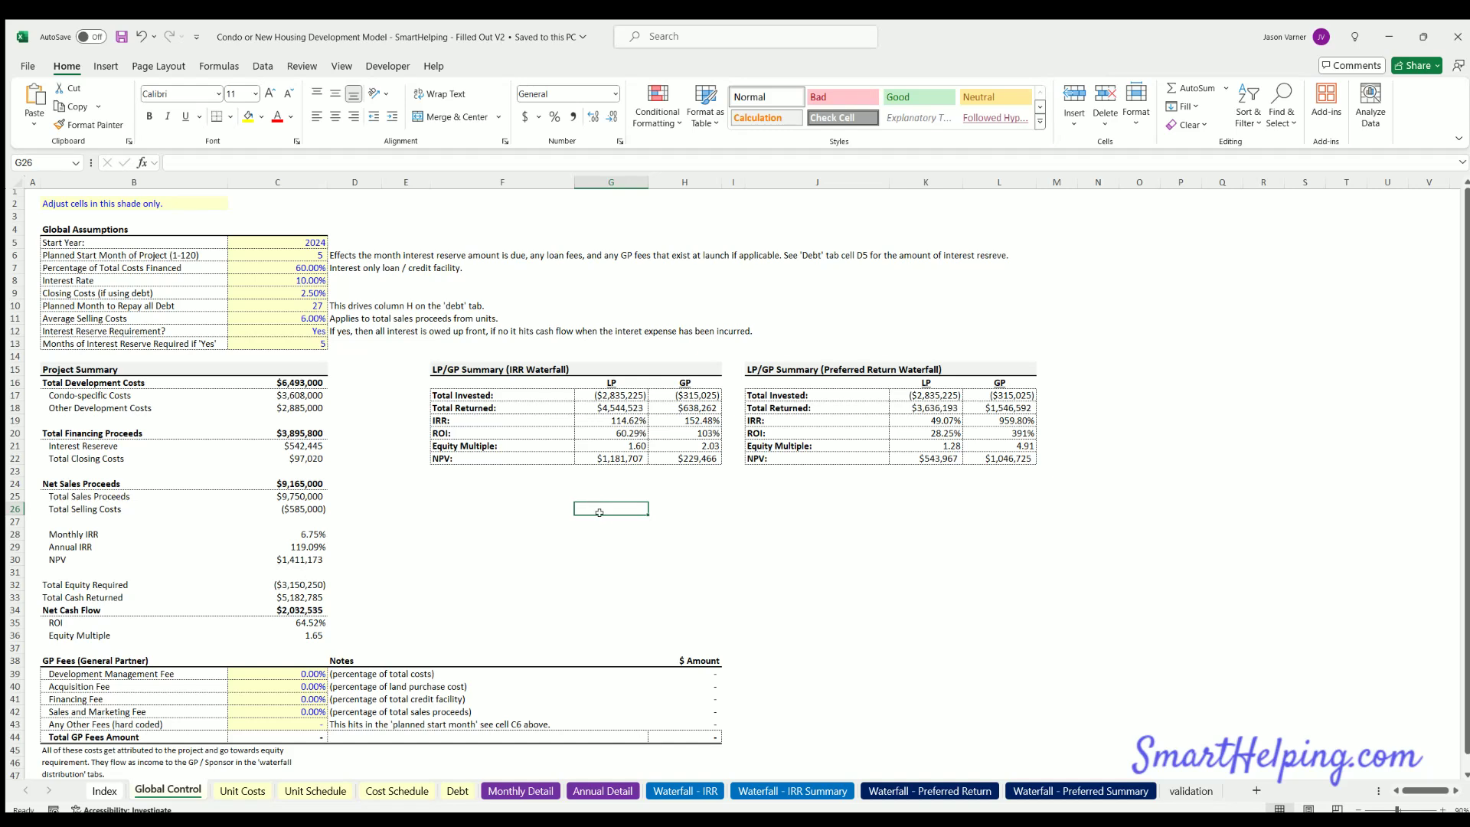
{"action": "type", "text": "="}
{"action": "left_click", "coordinate": [613, 419]}
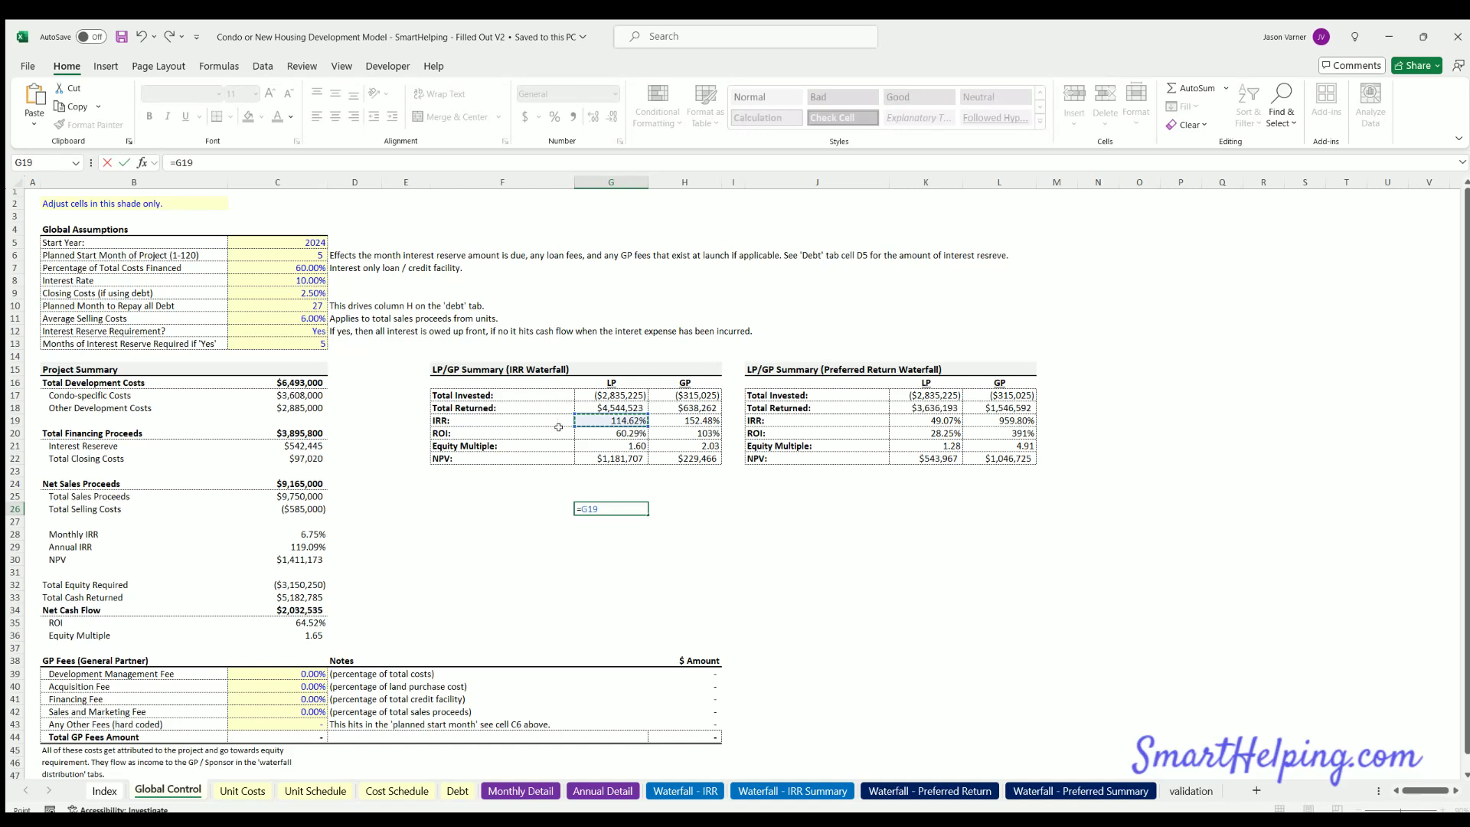
{"action": "key", "text": "ctrl+Return"}
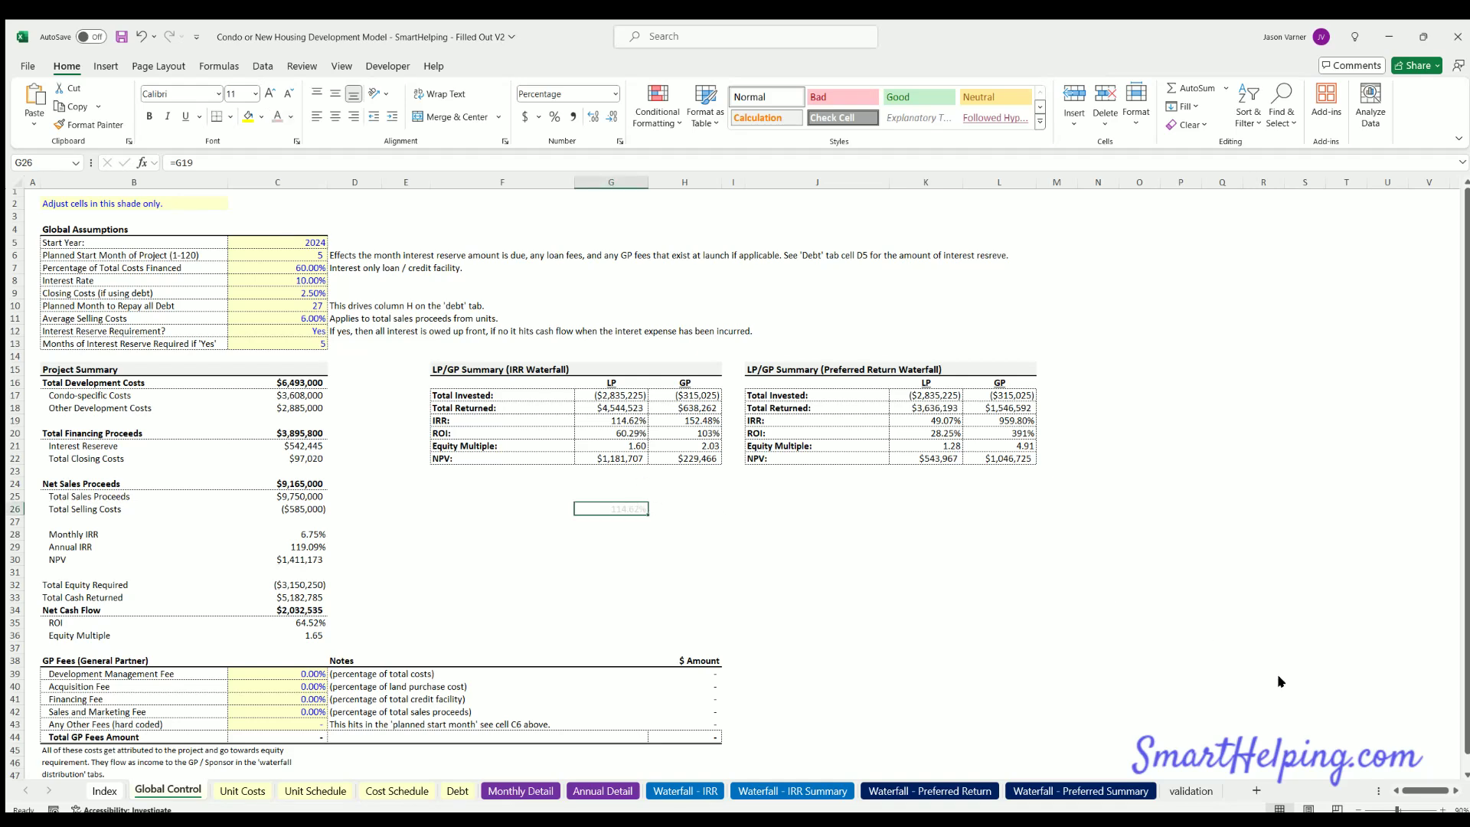
Copy the 'Percentage of Total Costs Financed' label from B7 into H25
{"action": "left_click", "coordinate": [663, 494]}
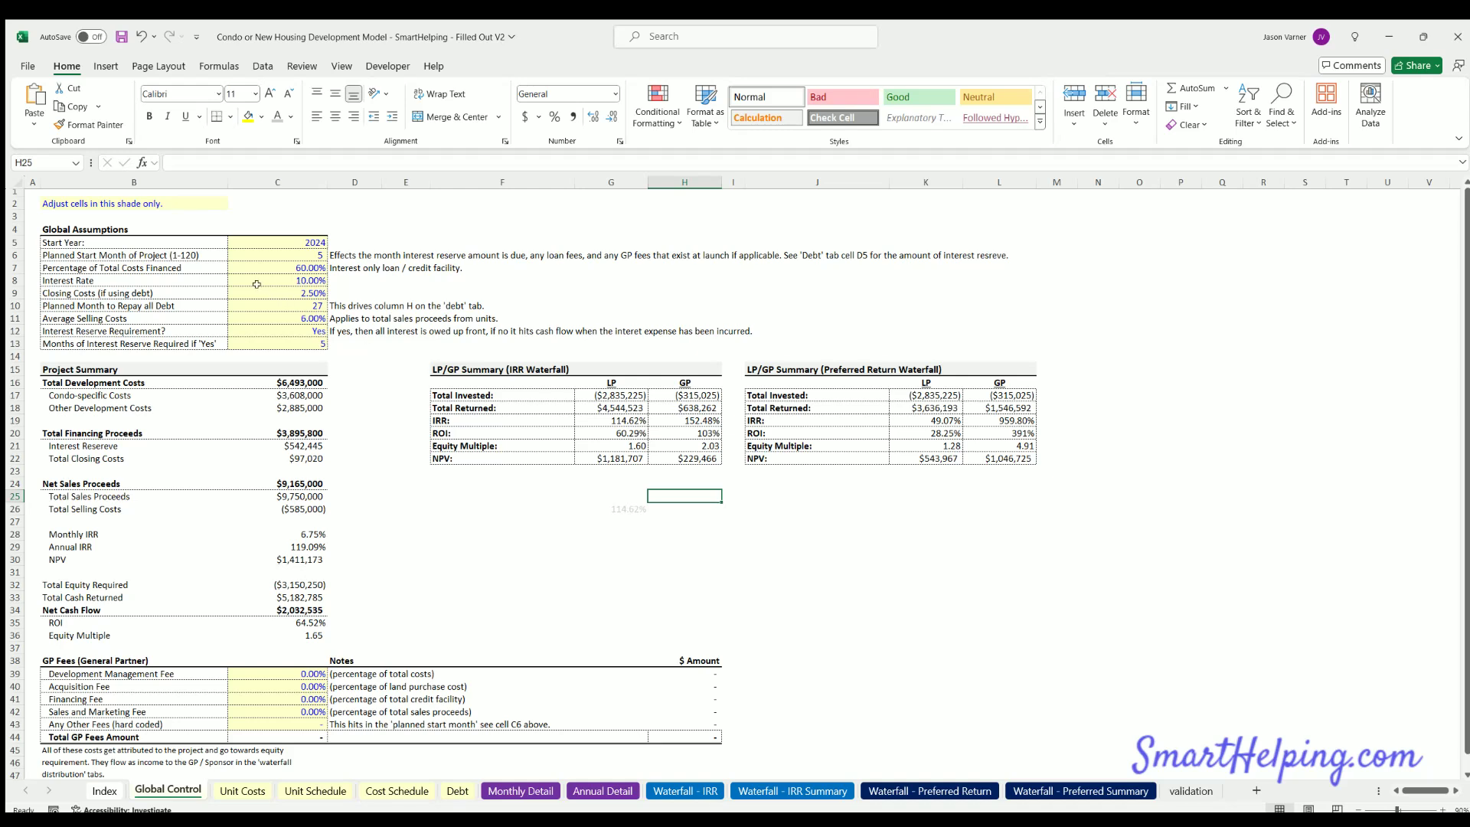
{"action": "left_click", "coordinate": [112, 265]}
{"action": "key", "text": "ctrl+c"}
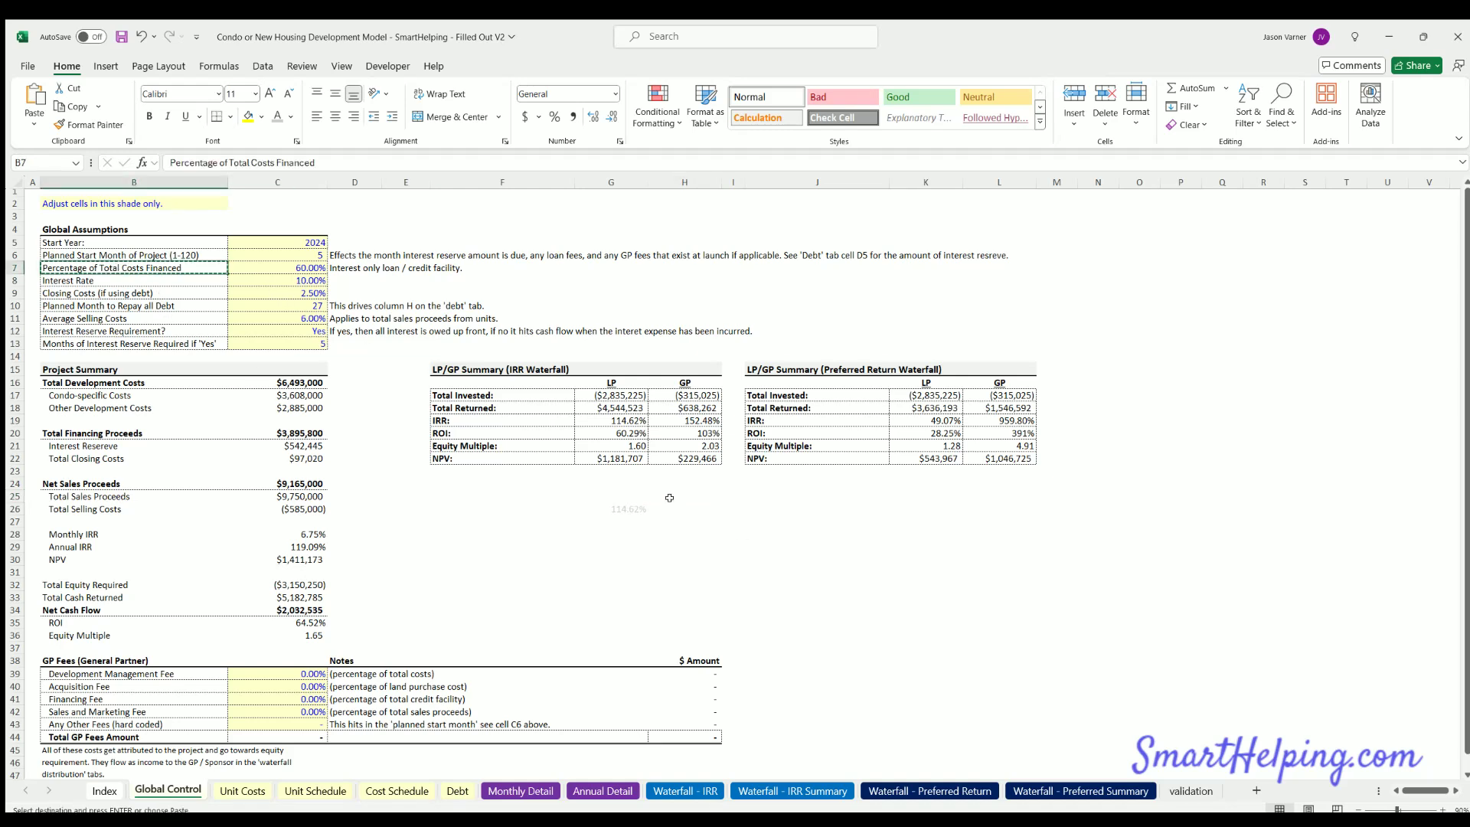
{"action": "left_click", "coordinate": [669, 496]}
{"action": "key", "text": "ctrl+v"}
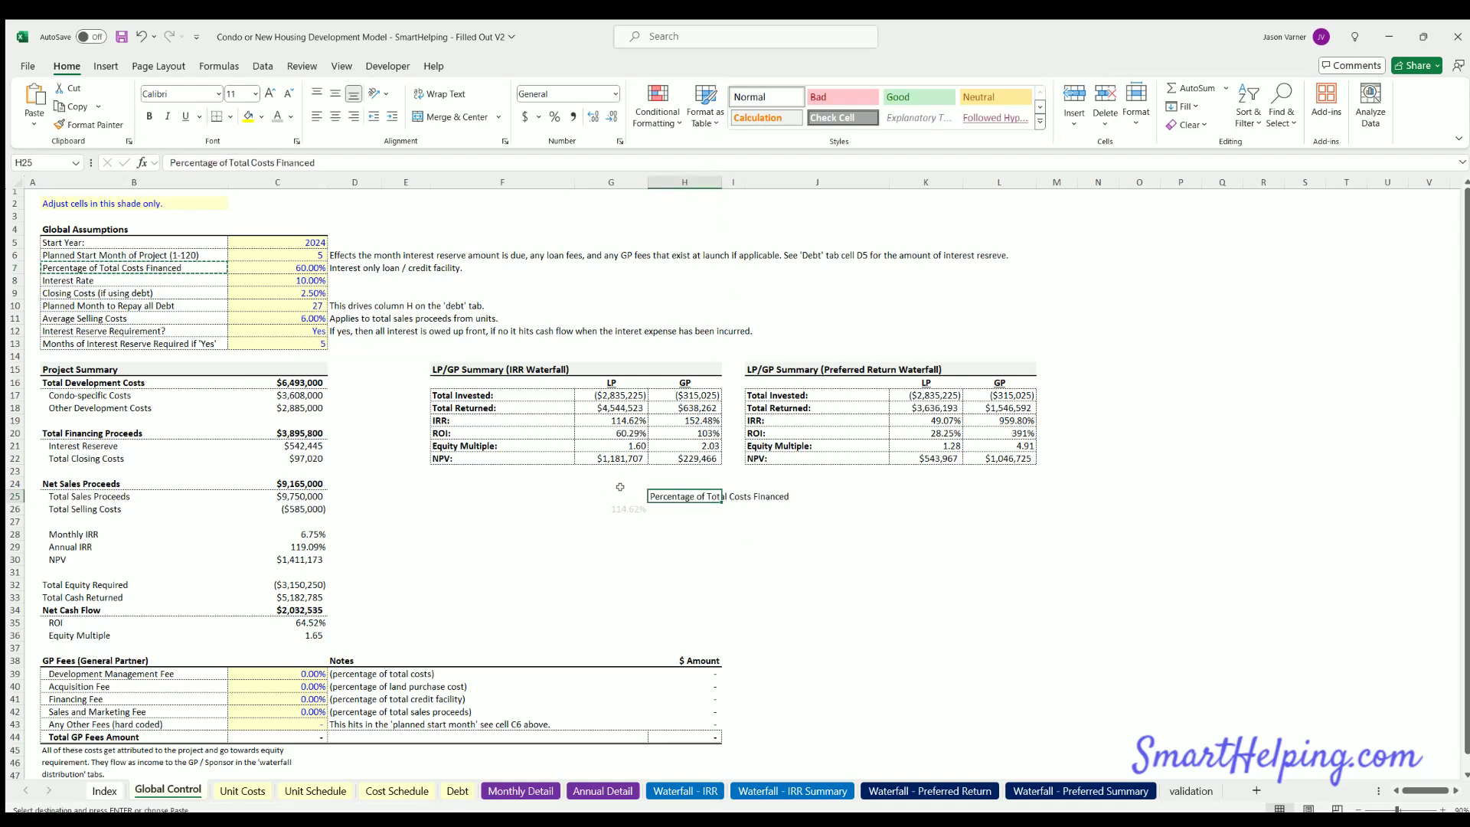
{"action": "mouse_move", "coordinate": [620, 487]}
{"action": "left_mouse_down"}
{"action": "mouse_move", "coordinate": [673, 509]}
{"action": "mouse_move", "coordinate": [663, 492]}
{"action": "mouse_move", "coordinate": [962, 495]}
{"action": "mouse_move", "coordinate": [643, 493]}
{"action": "left_mouse_up"}
{"action": "left_click", "coordinate": [665, 506]}
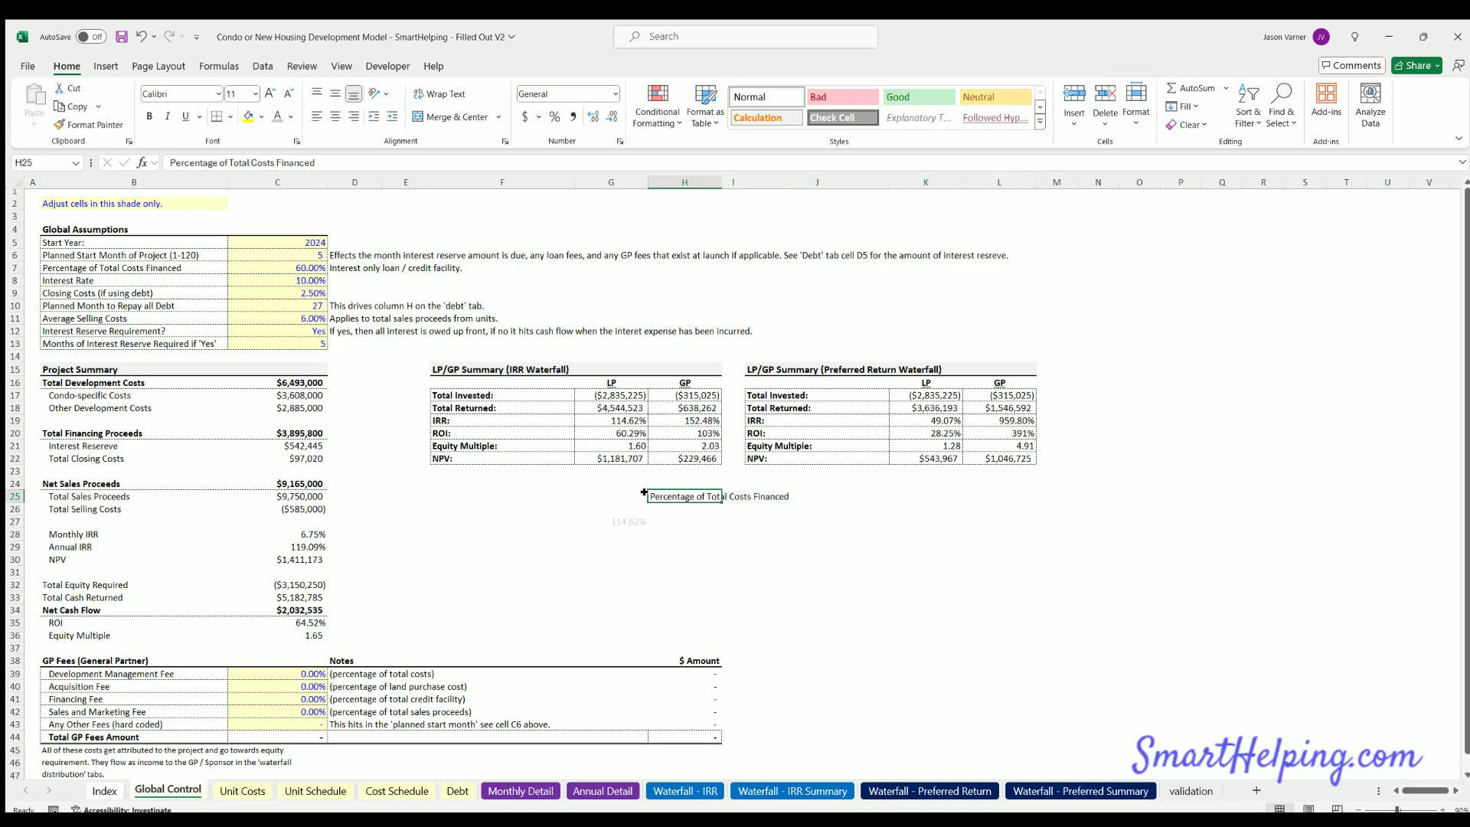
Narrow column F on the Global Control sheet
{"action": "left_click", "coordinate": [526, 507]}
{"action": "scroll", "coordinate": [527, 504], "scroll_direction": "down", "scroll_amount": 3}
{"action": "scroll", "coordinate": [527, 500], "scroll_direction": "up", "scroll_amount": 3}
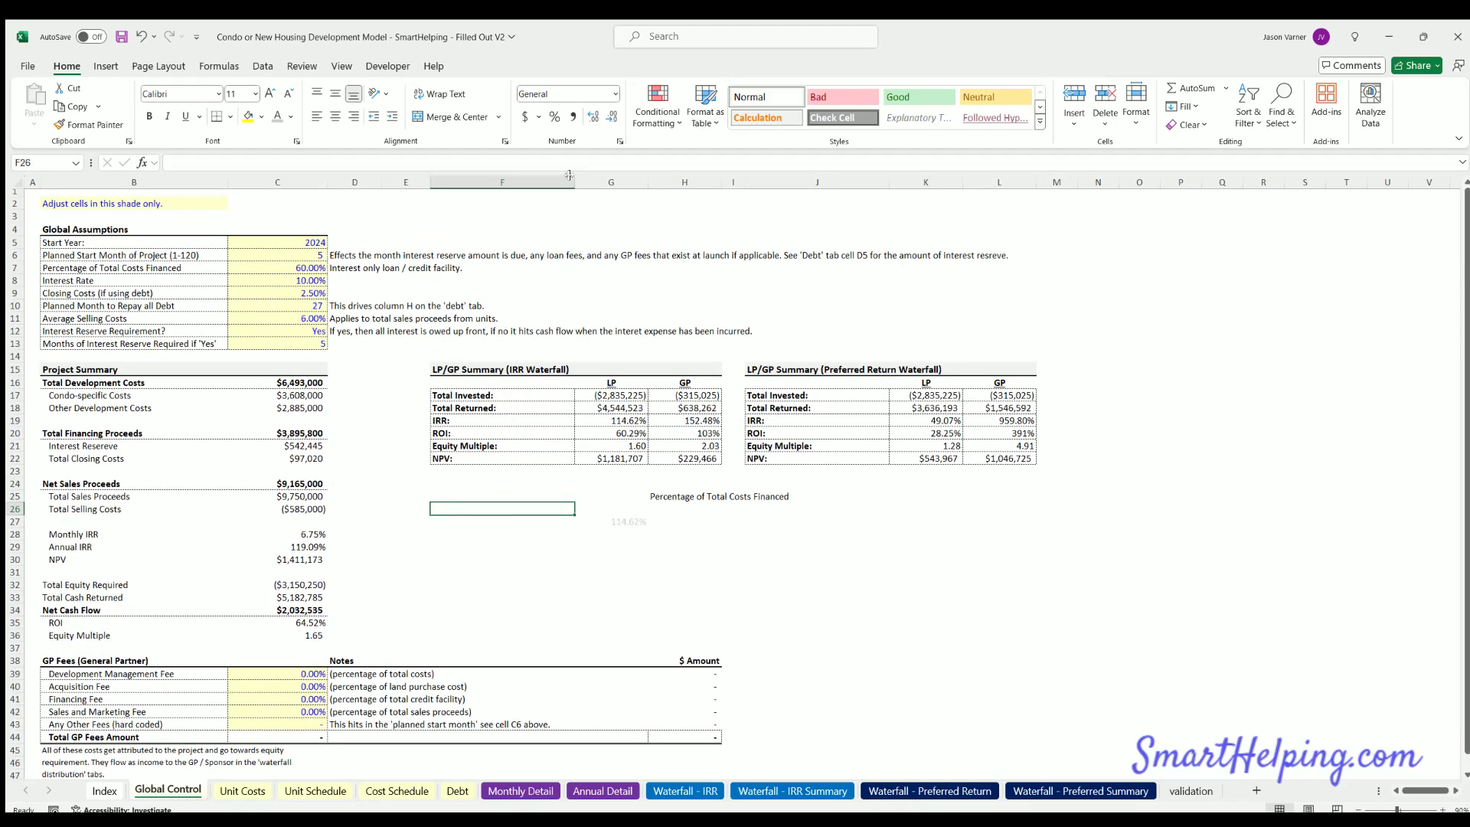
{"action": "left_click_drag", "start_coordinate": [574, 182], "coordinate": [510, 181]}
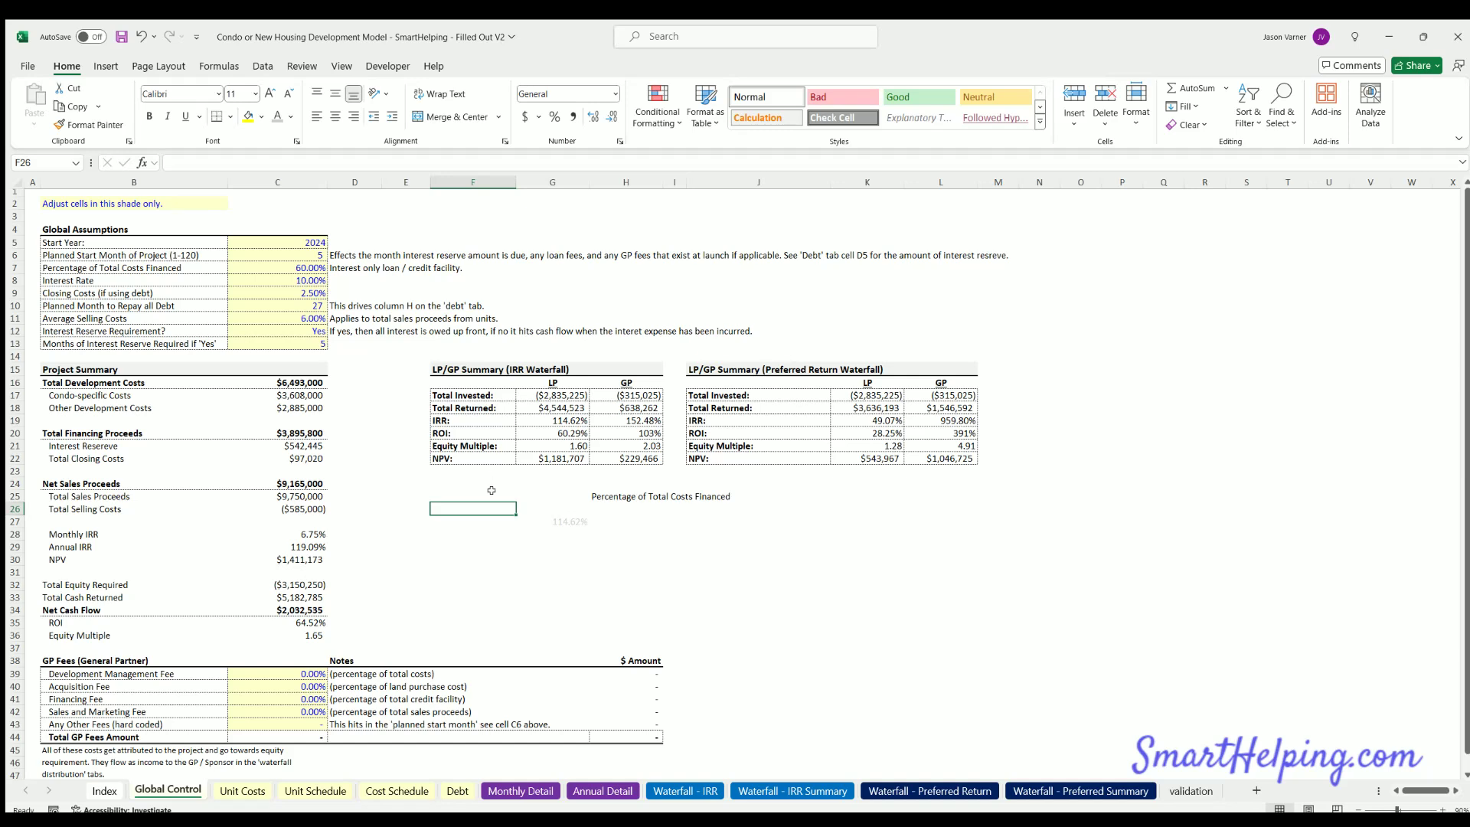
Move the IRR link to F27 and the heading to G25, then widen column J
{"action": "left_click_drag", "start_coordinate": [572, 493], "coordinate": [693, 490]}
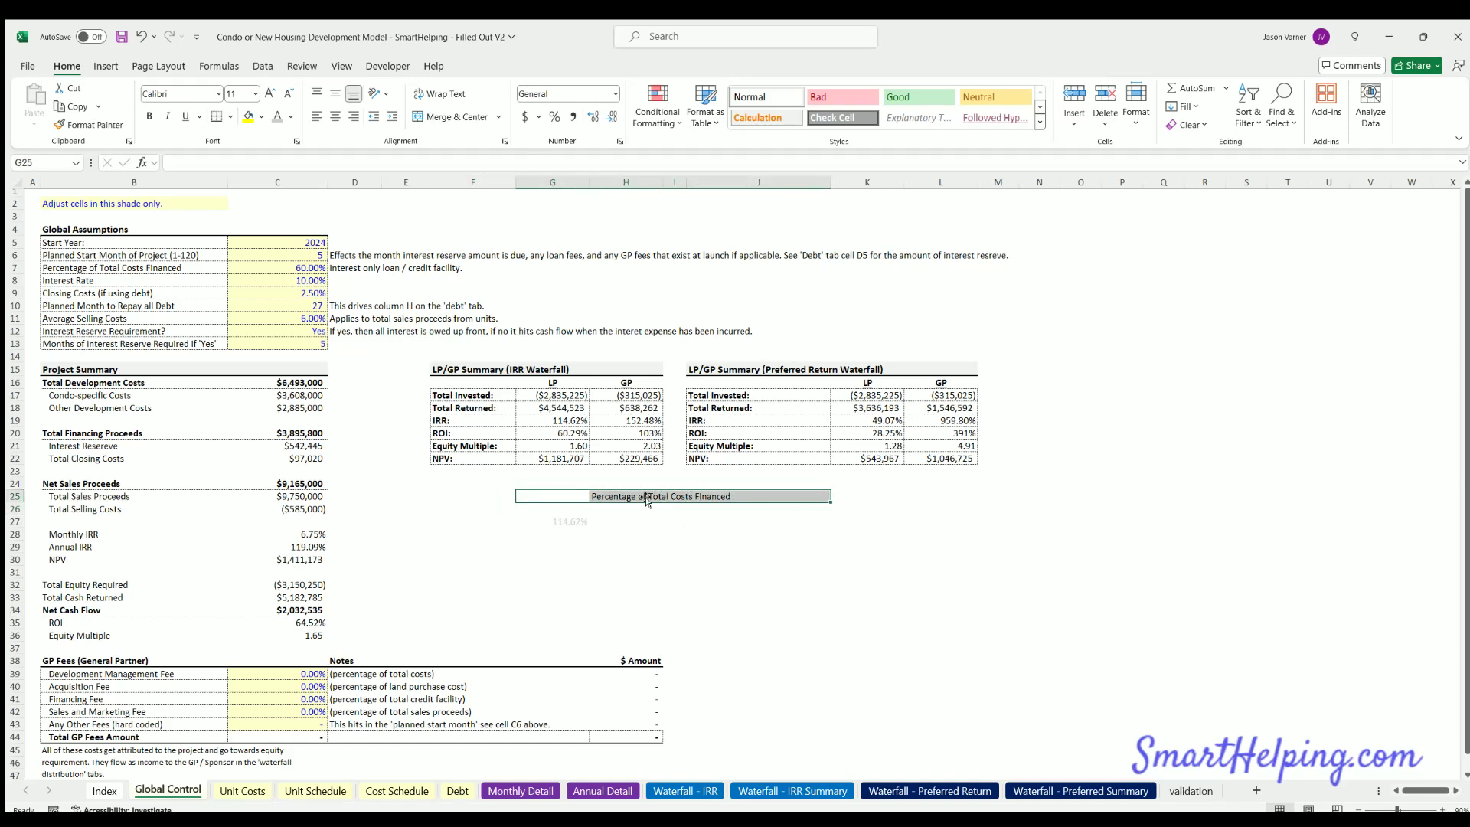
{"action": "left_click", "coordinate": [619, 494]}
{"action": "left_click", "coordinate": [560, 523]}
{"action": "left_click_drag", "start_coordinate": [559, 522], "coordinate": [498, 515]}
{"action": "left_click", "coordinate": [600, 493]}
{"action": "left_click_drag", "start_coordinate": [591, 496], "coordinate": [683, 492]}
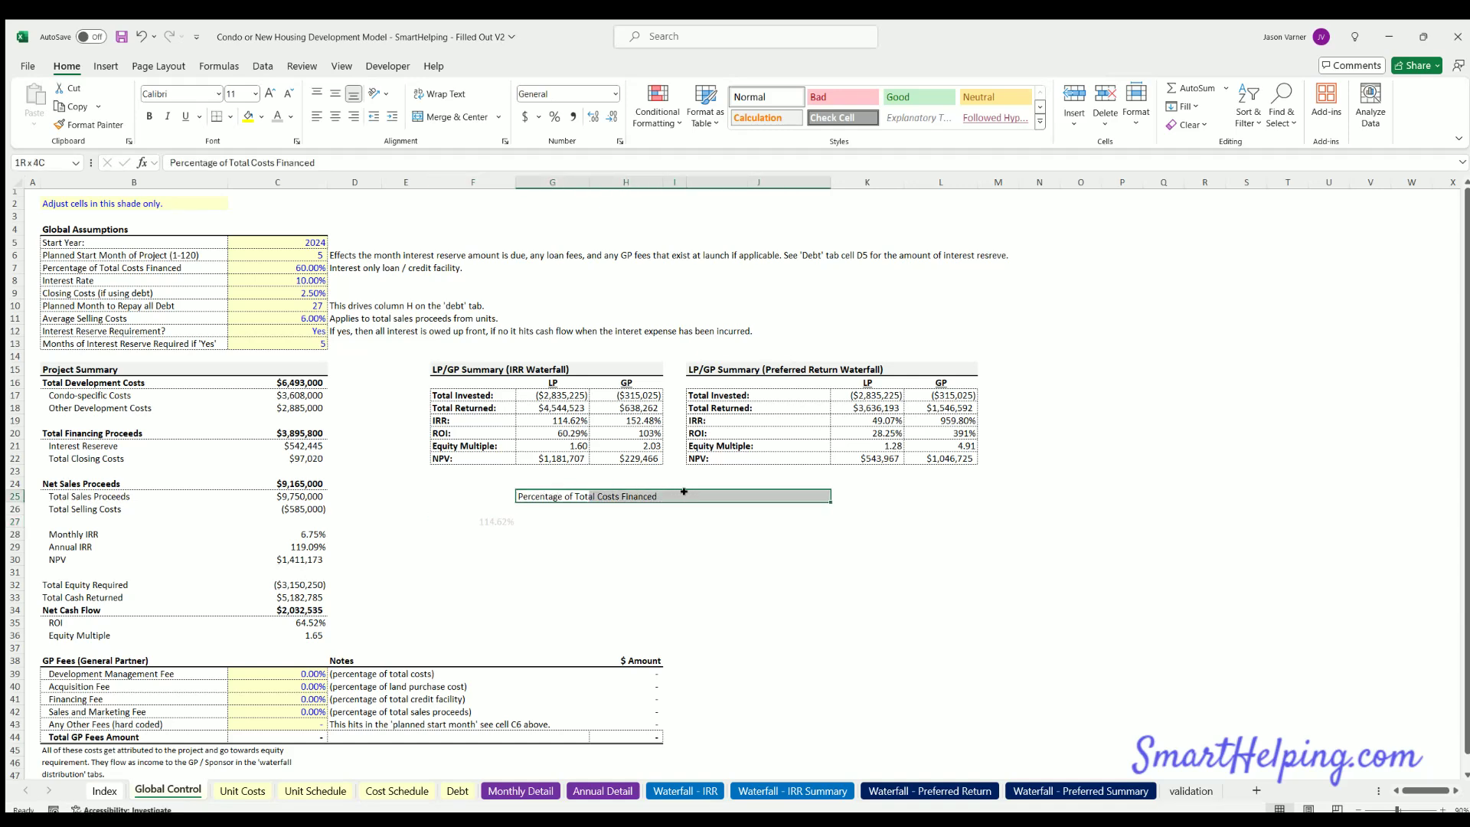
{"action": "left_click", "coordinate": [772, 543]}
{"action": "left_click_drag", "start_coordinate": [830, 179], "coordinate": [716, 174]}
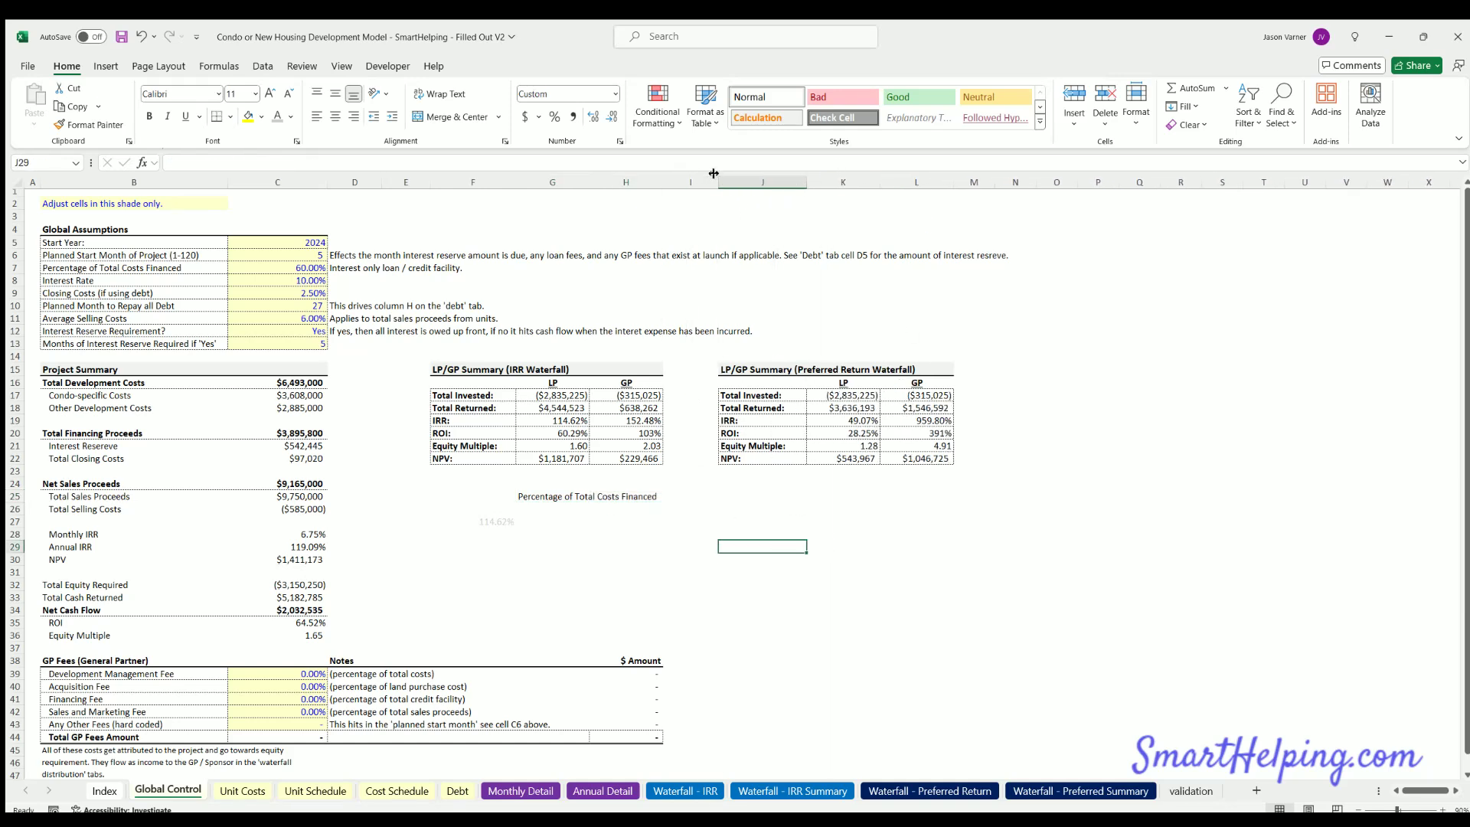
Set columns E through O to one wider, uniform column width
{"action": "left_click_drag", "start_coordinate": [412, 170], "coordinate": [1068, 180]}
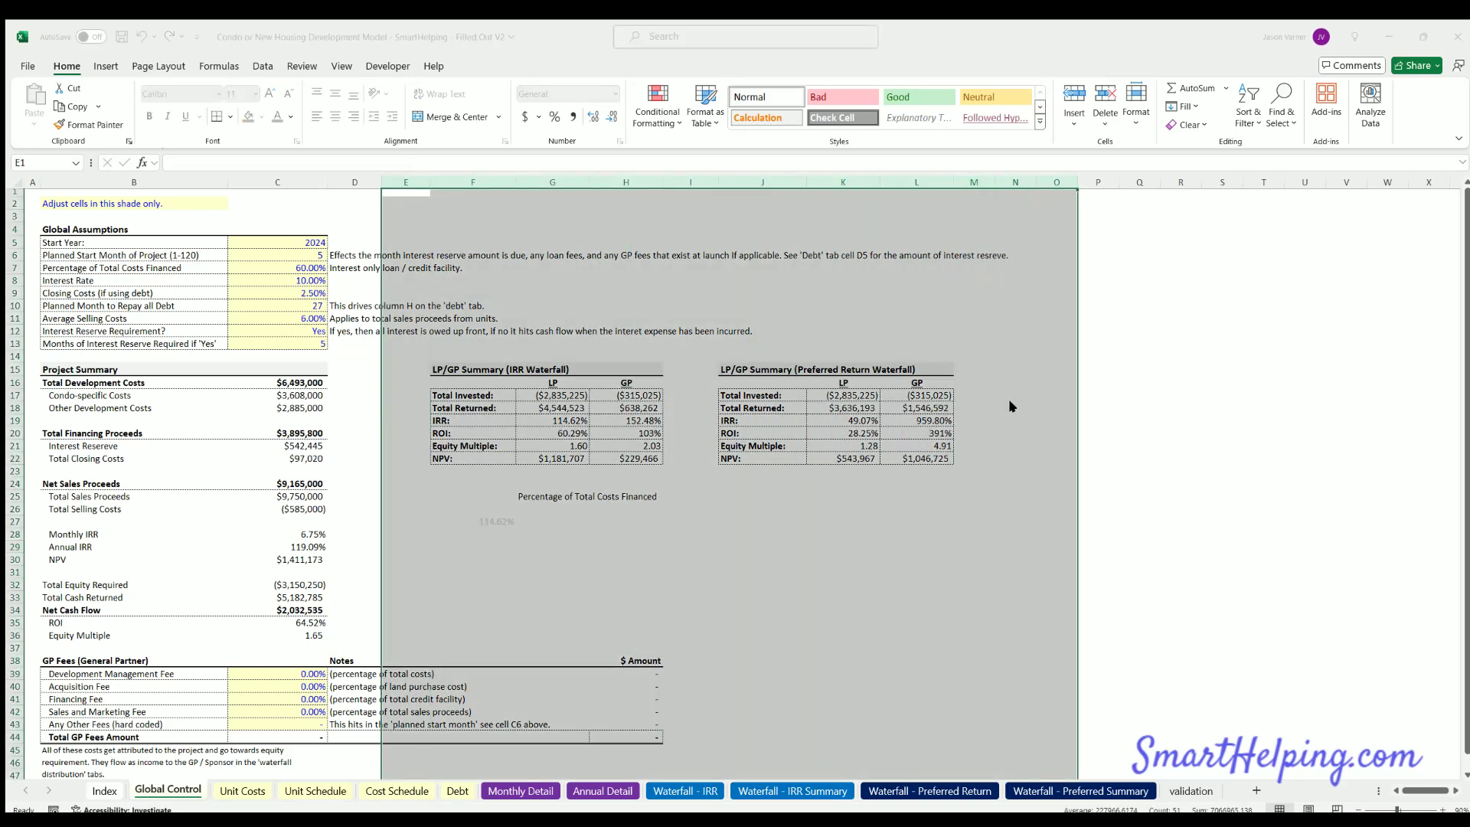
{"action": "key", "text": "Return"}
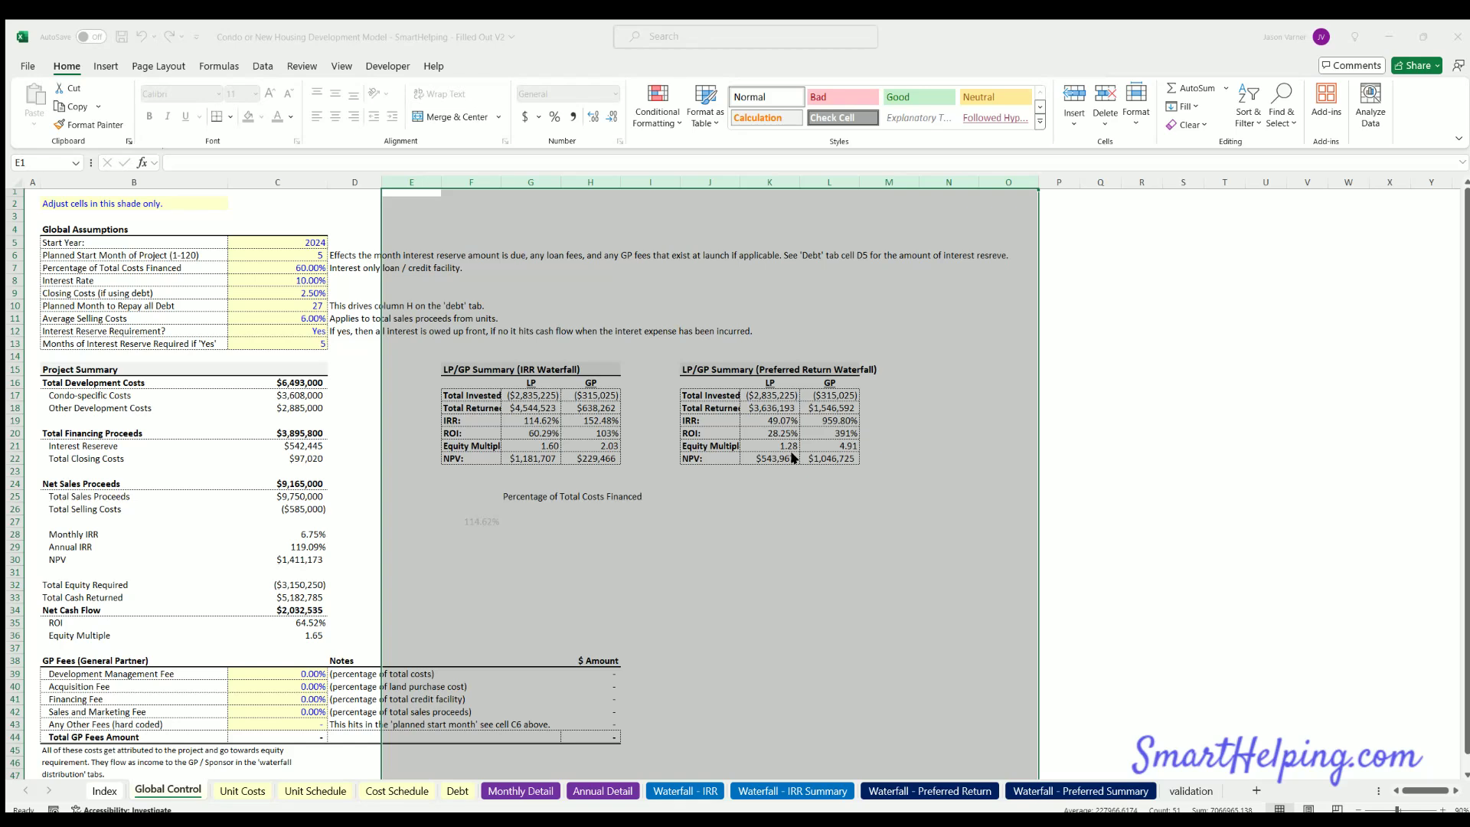
{"action": "key", "text": "Return"}
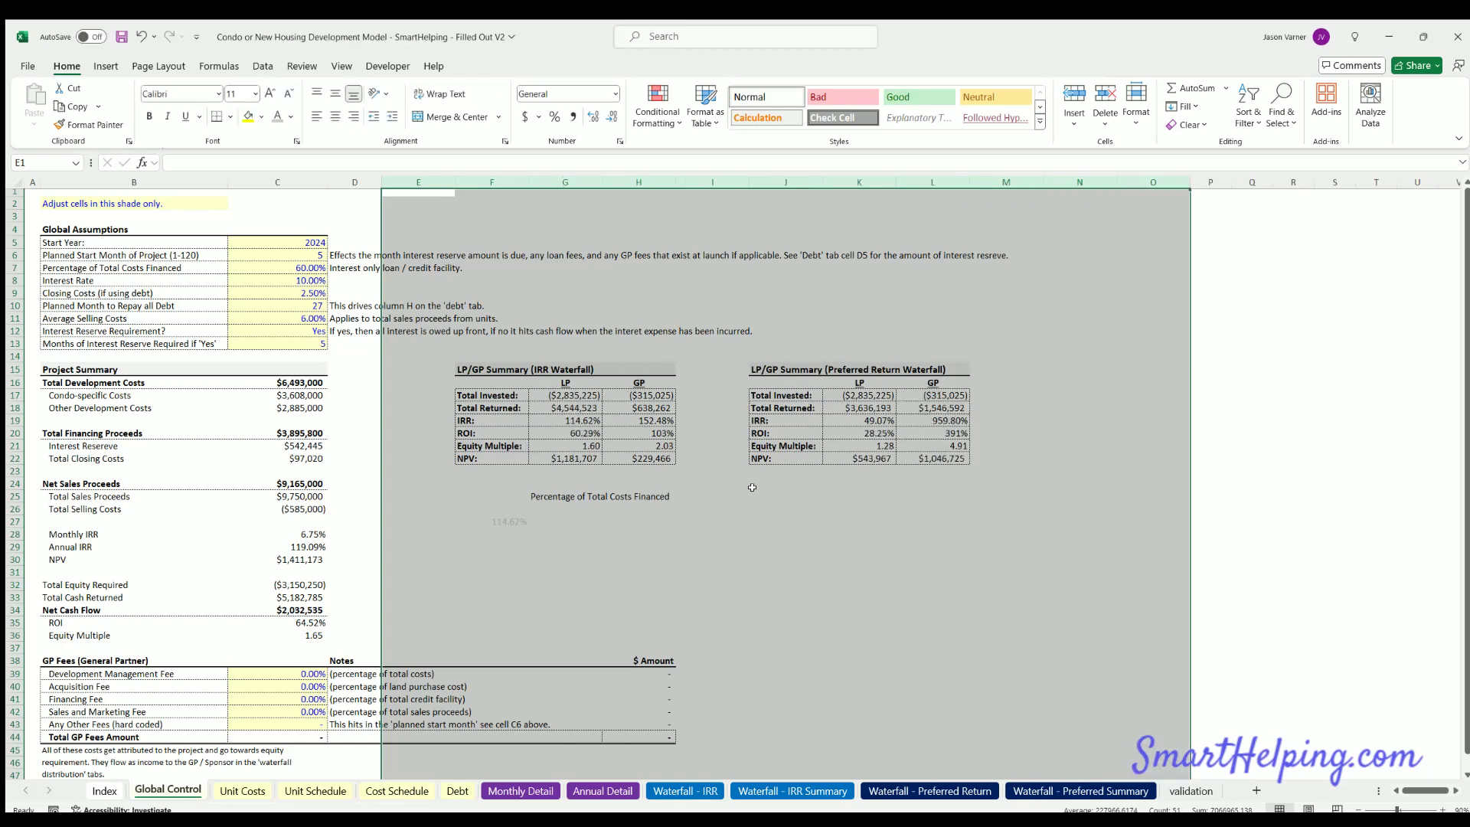
{"action": "left_click", "coordinate": [545, 506]}
{"action": "left_click_drag", "start_coordinate": [553, 491], "coordinate": [830, 494]}
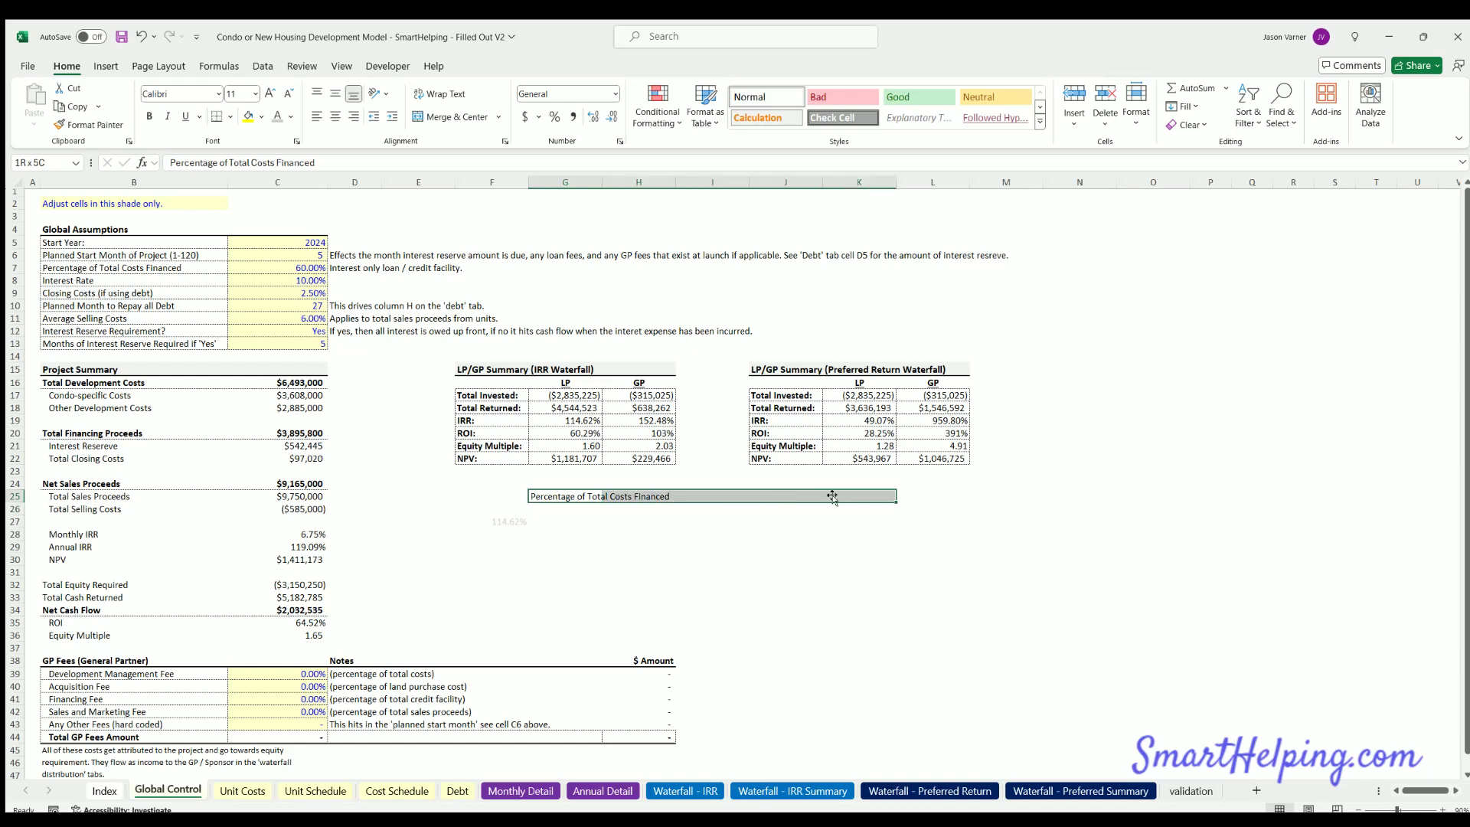
Merge and centre the heading across G25:K25 and enter 20% in G26
{"action": "left_click", "coordinate": [448, 116]}
{"action": "left_click", "coordinate": [562, 507]}
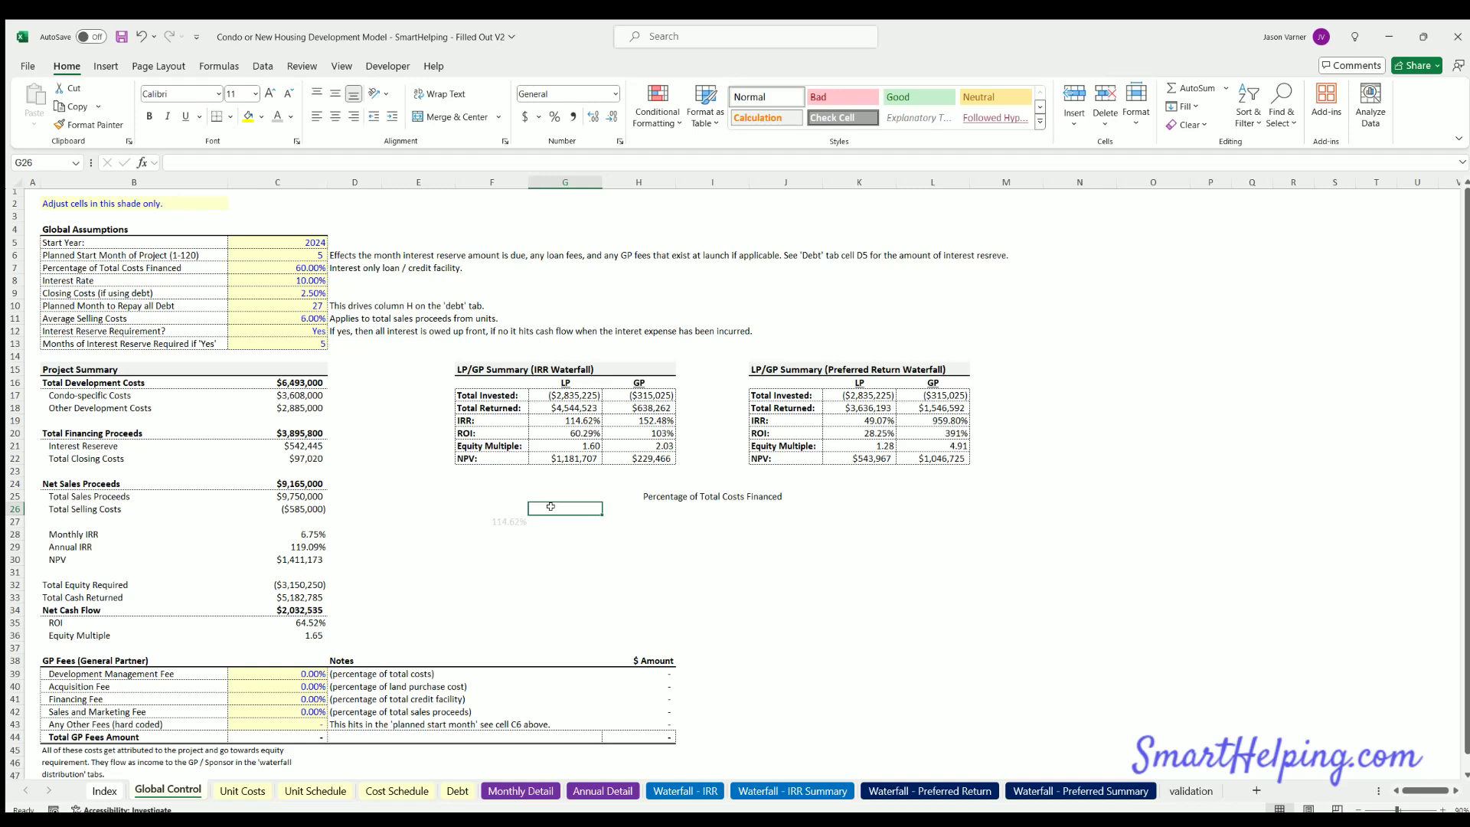
{"action": "left_click", "coordinate": [305, 267]}
{"action": "key", "text": "ctrl+c"}
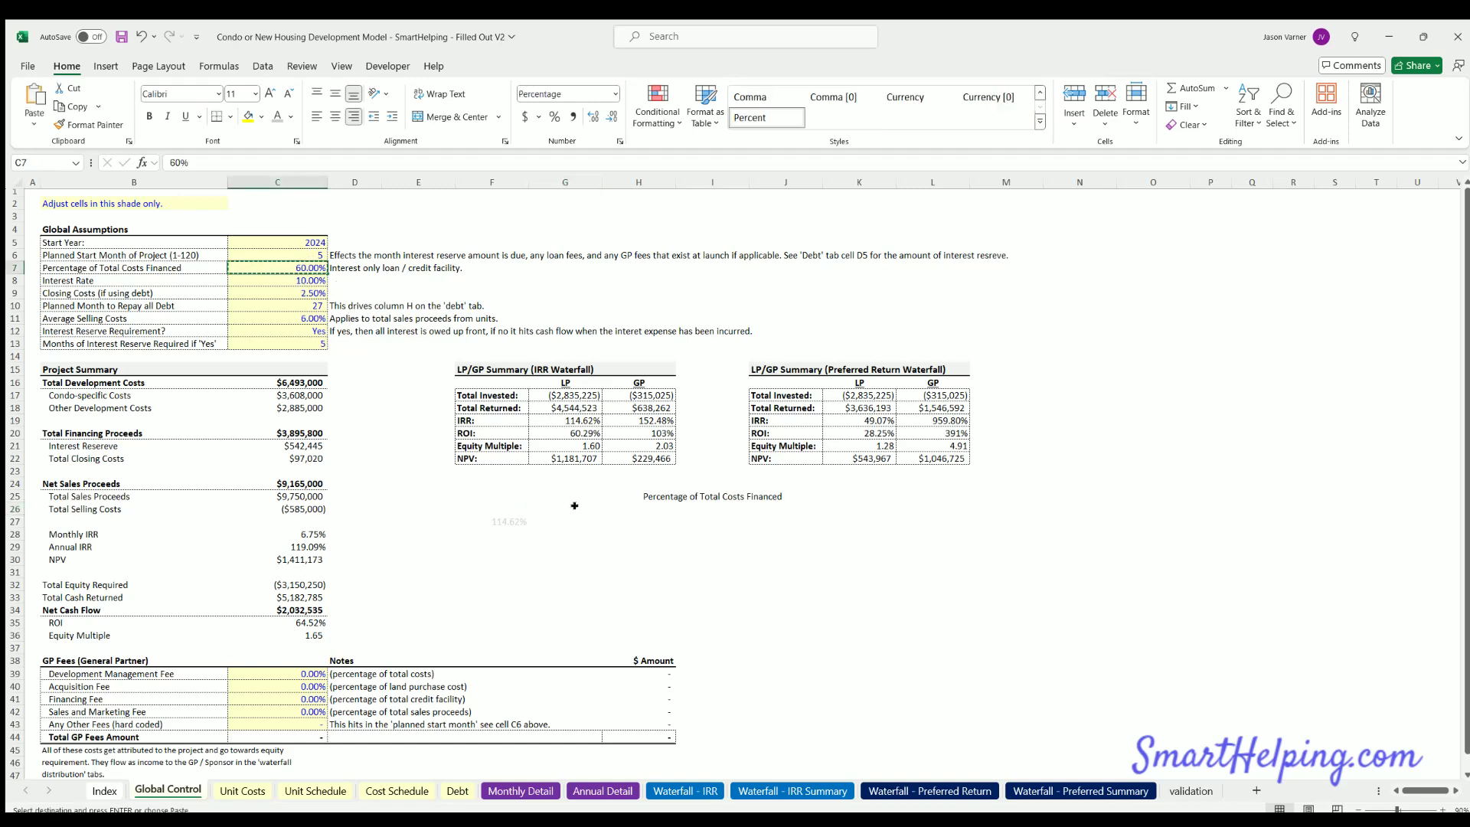
{"action": "left_click", "coordinate": [570, 509]}
{"action": "key", "text": "ctrl+v"}
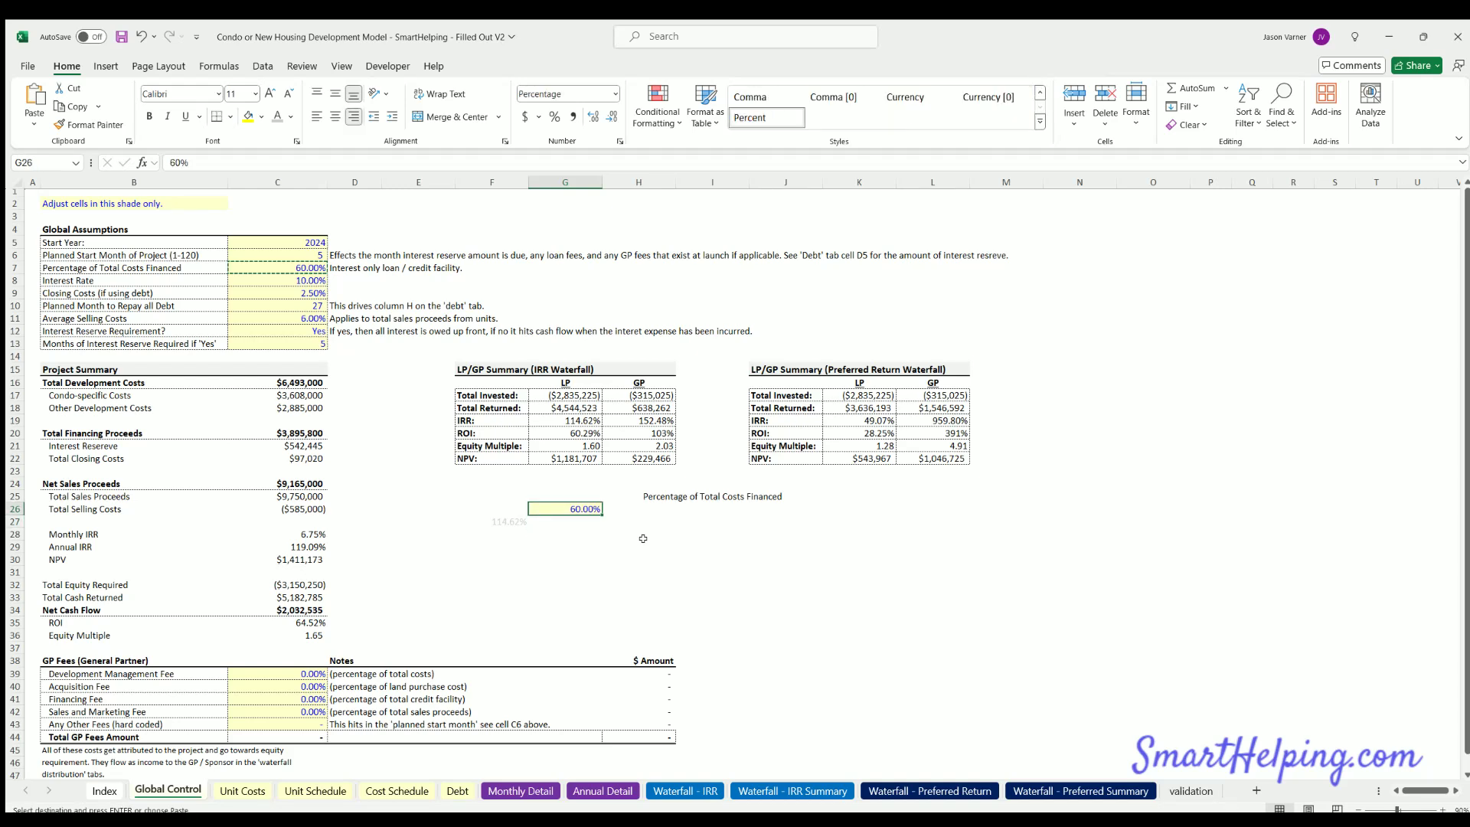
{"action": "type", "text": "20"}
{"action": "key", "text": "Return"}
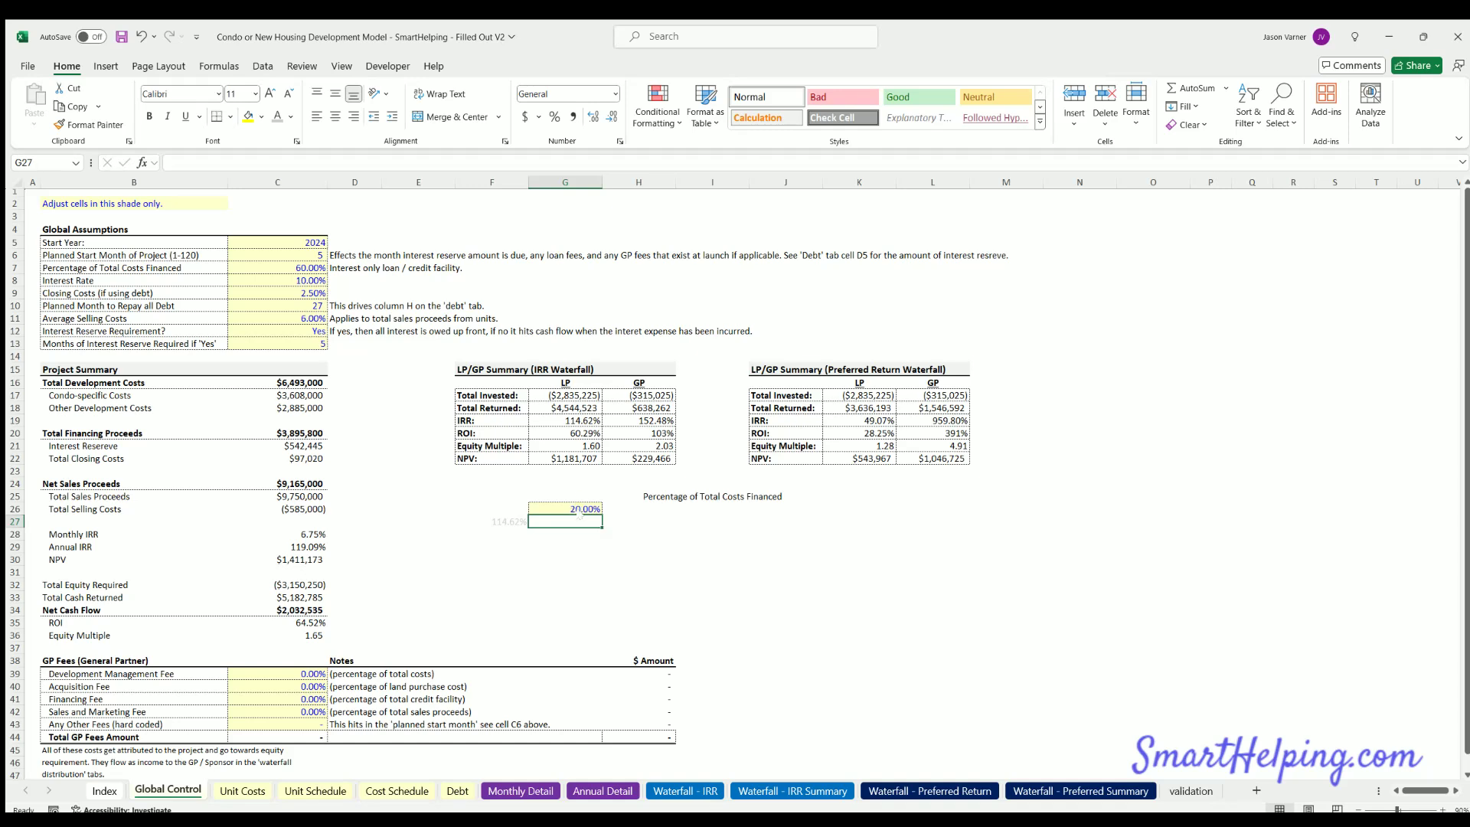
Fill financing percentages across G26:K26, setting H26 to 40% and K26 to 90%
{"action": "left_click", "coordinate": [582, 509]}
{"action": "left_click_drag", "start_coordinate": [602, 514], "coordinate": [870, 505]}
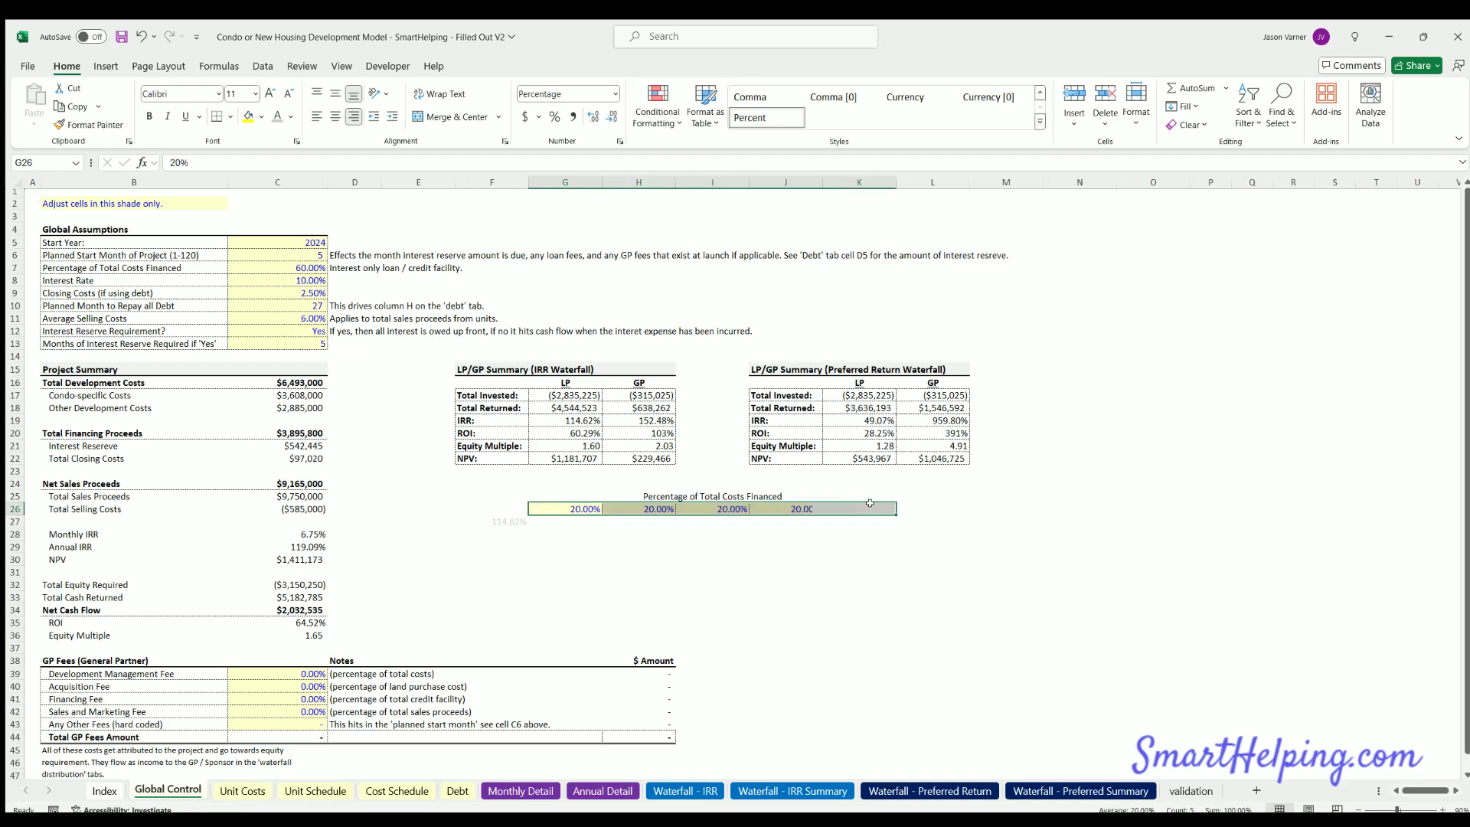
{"action": "left_click", "coordinate": [636, 505]}
{"action": "type", "text": "40"}
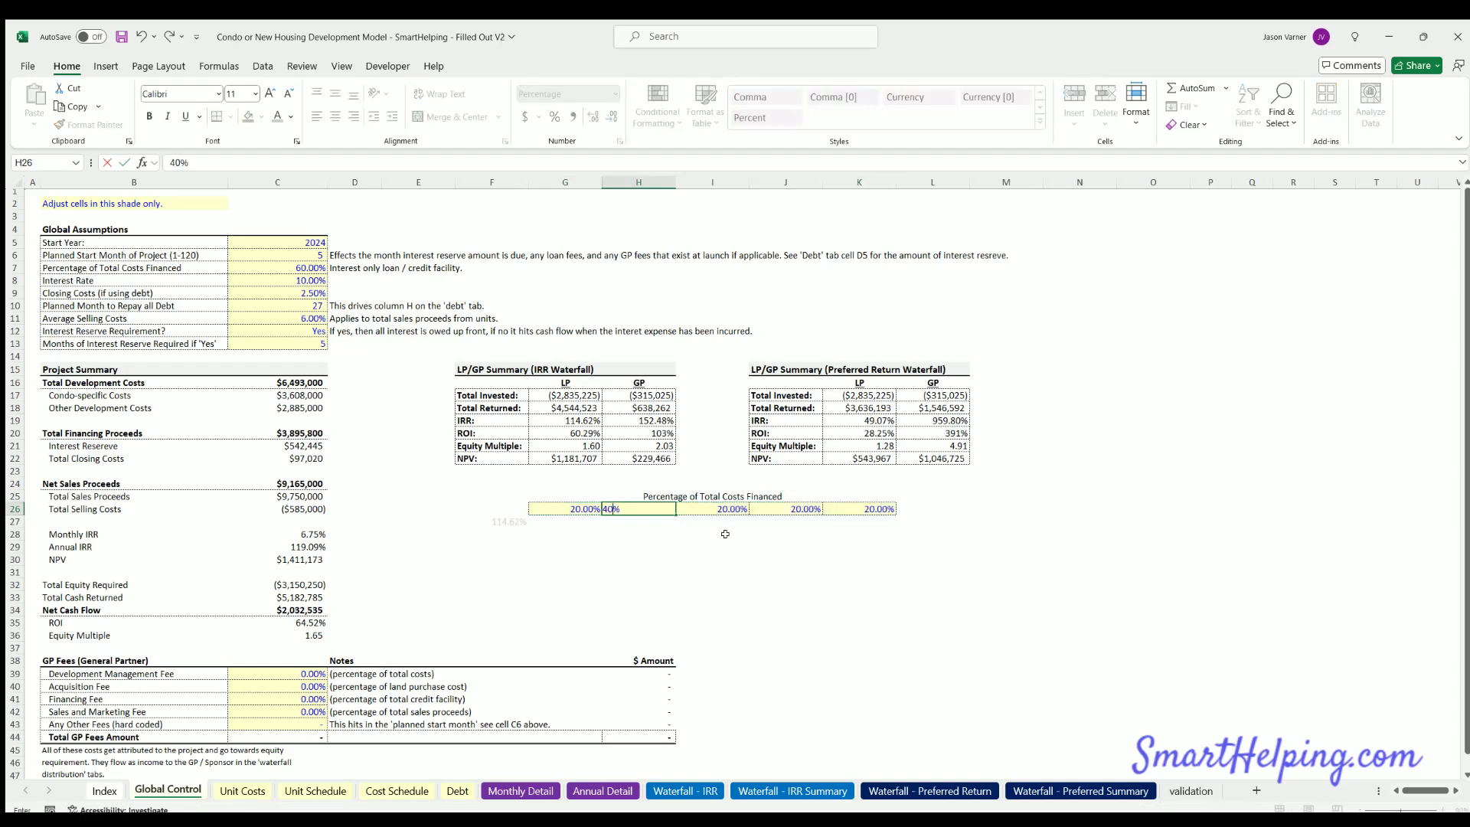
{"action": "key", "text": "Return"}
{"action": "left_click_drag", "start_coordinate": [581, 505], "coordinate": [881, 509]}
{"action": "left_click", "coordinate": [875, 509]}
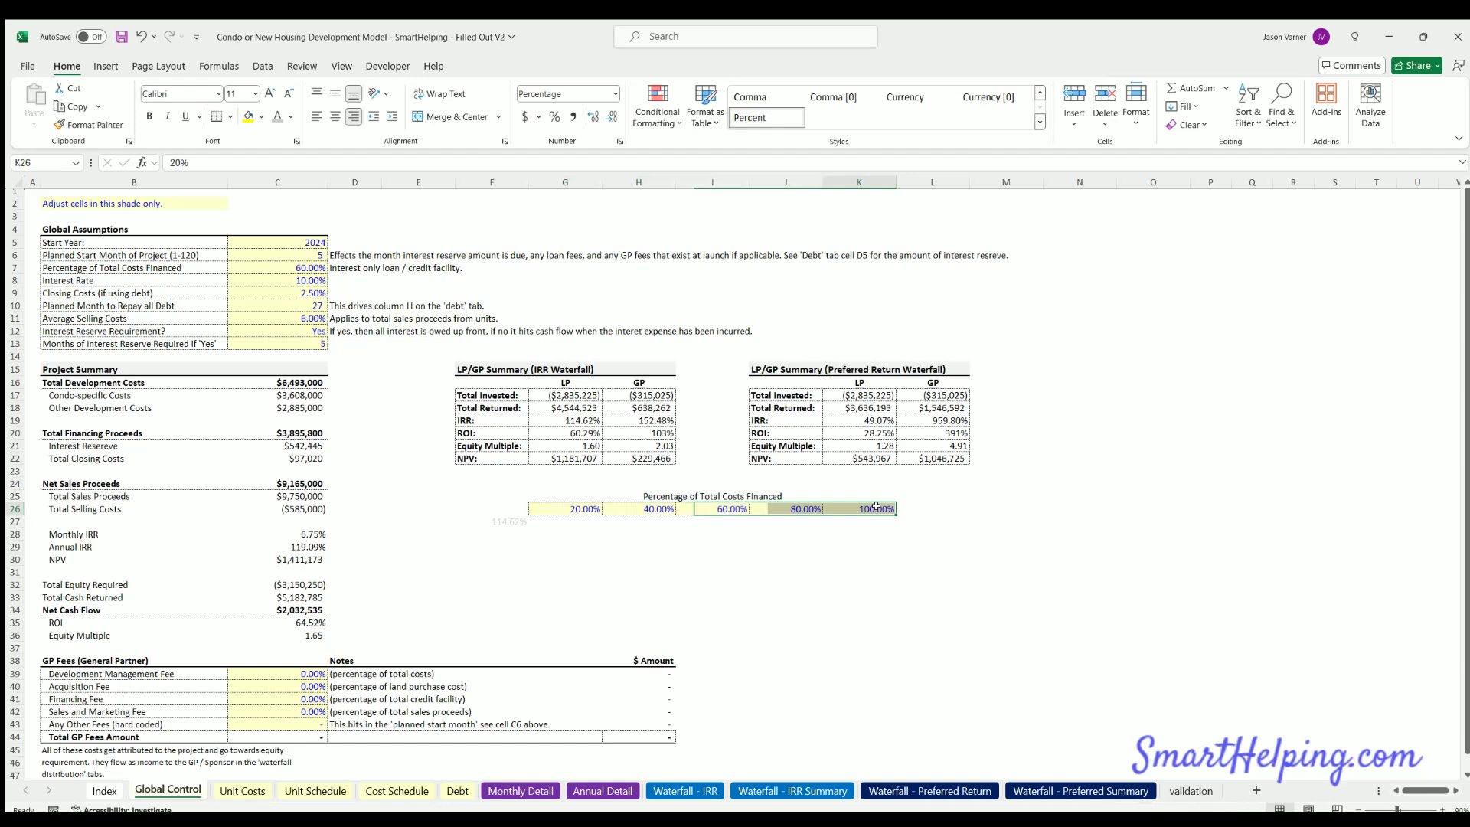
{"action": "type", "text": "90"}
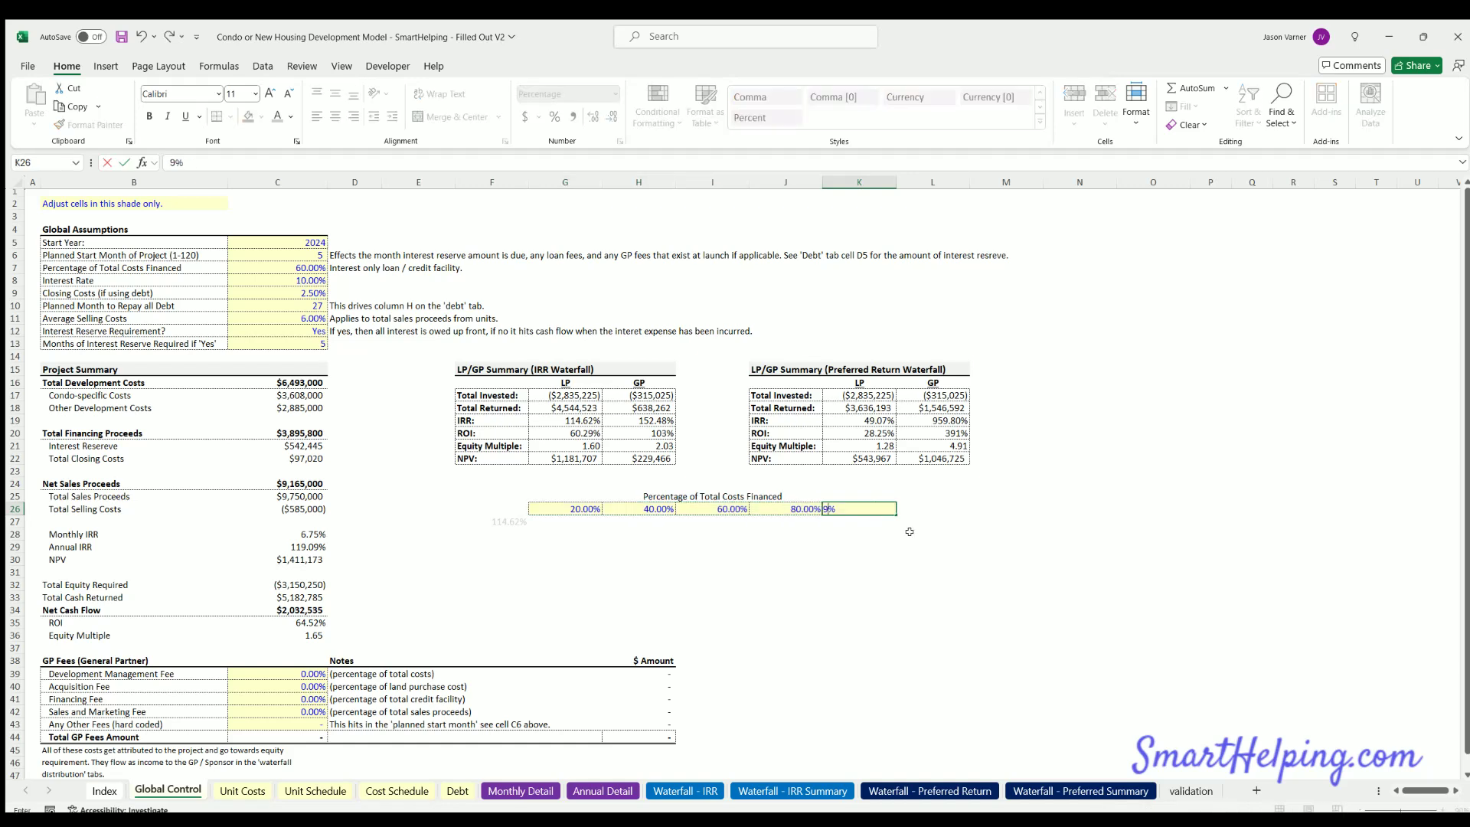
{"action": "key", "text": "Left"}
{"action": "key", "text": "Left"}
{"action": "key", "text": "Left"}
{"action": "key", "text": "Left"}
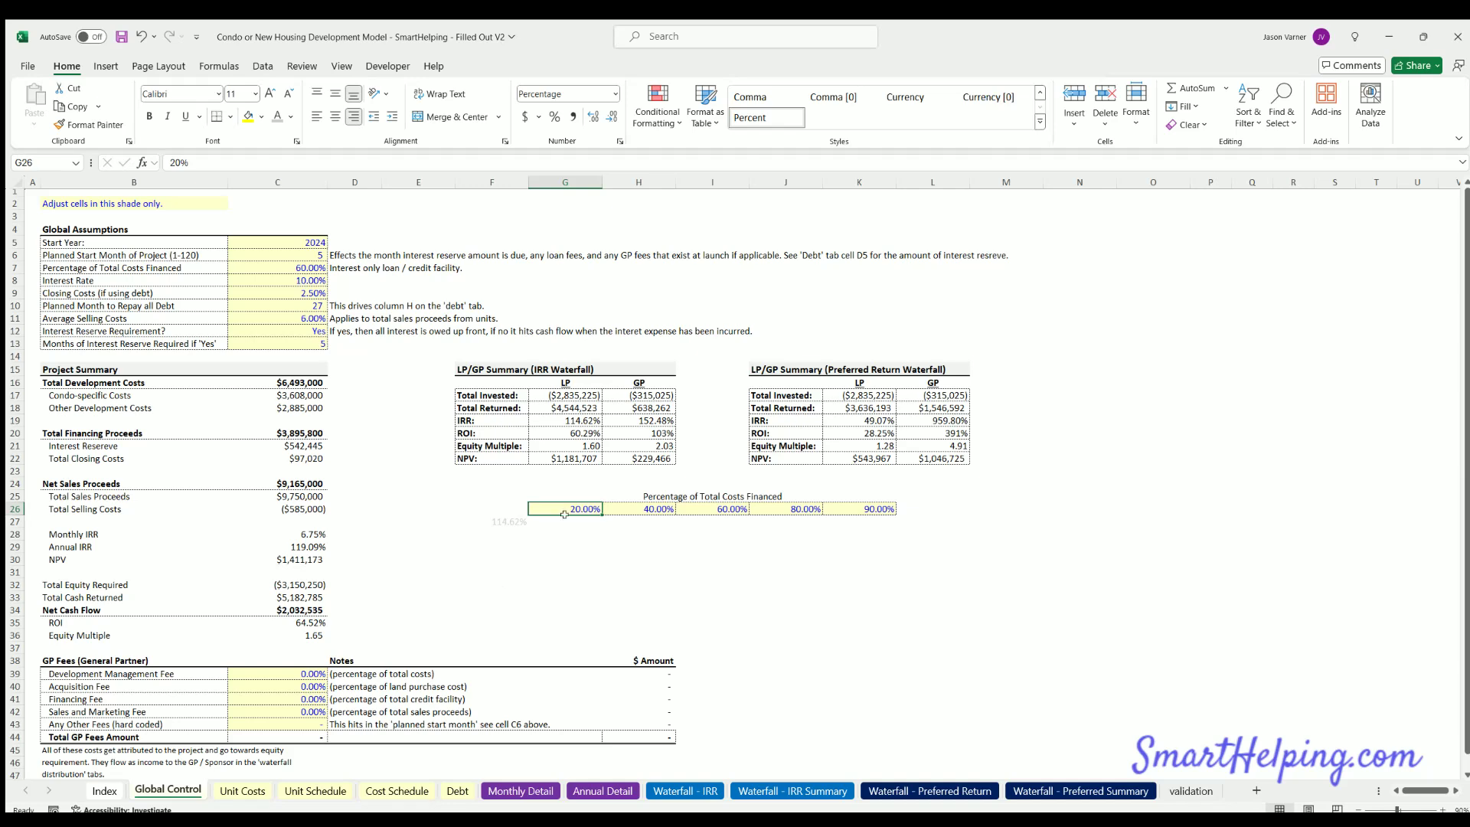
{"action": "left_click", "coordinate": [572, 419]}
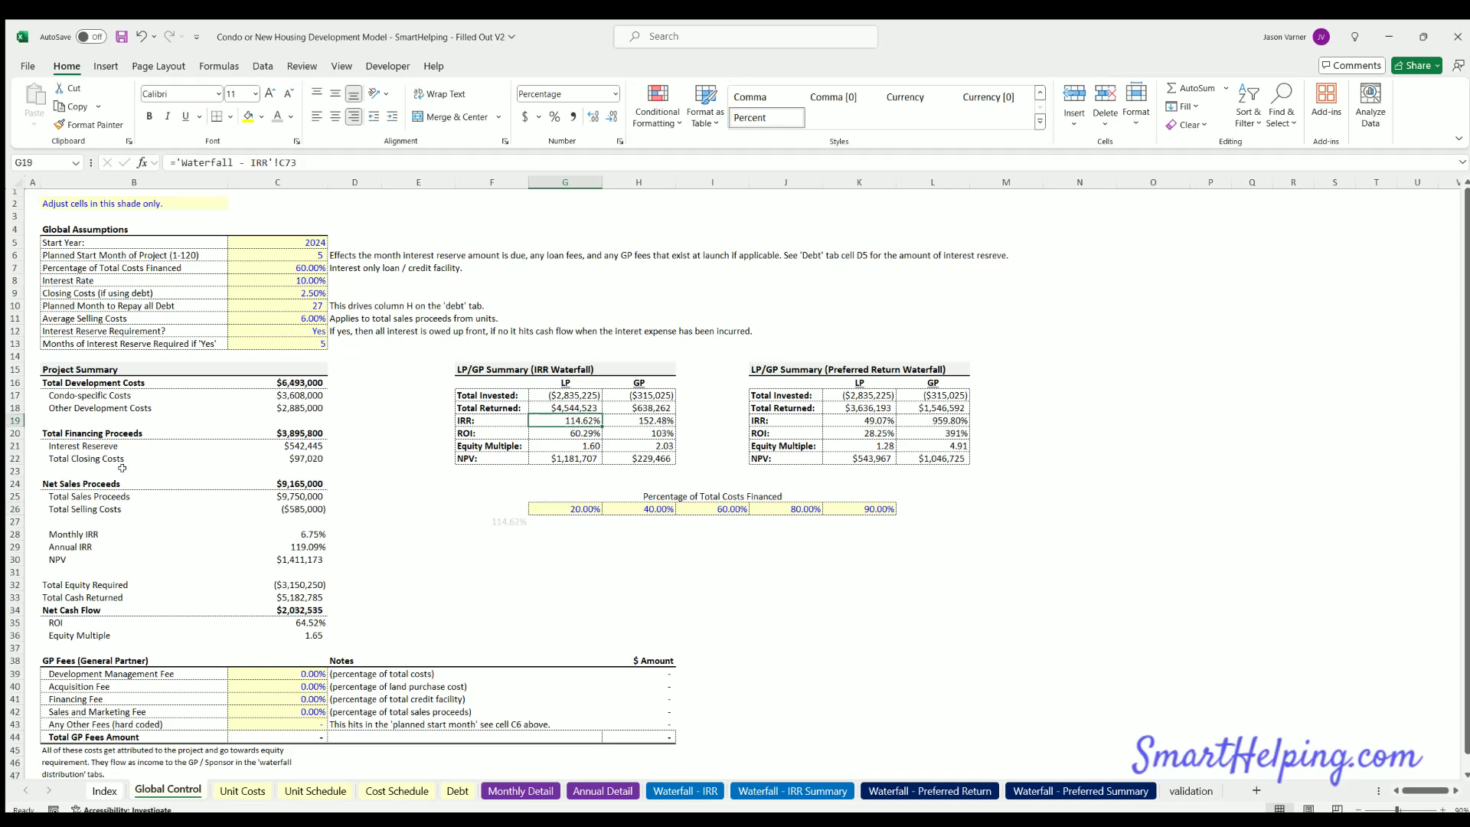
Move the IRR link up into the table's corner cell F26
{"action": "left_click", "coordinate": [690, 496]}
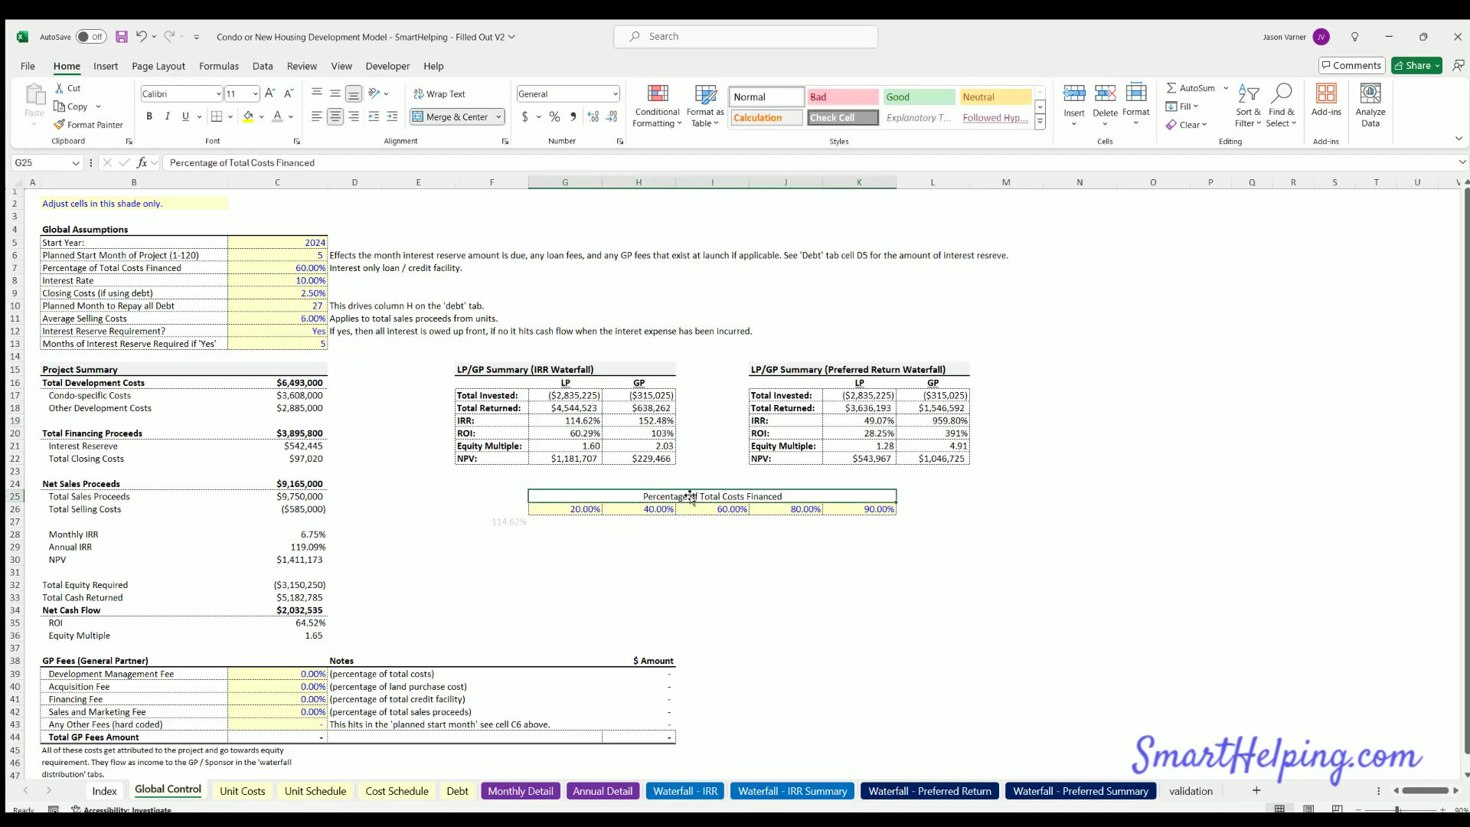
{"action": "key", "text": "Down"}
{"action": "key", "text": "Right"}
{"action": "key", "text": "Right"}
{"action": "key", "text": "Right"}
{"action": "key", "text": "Right"}
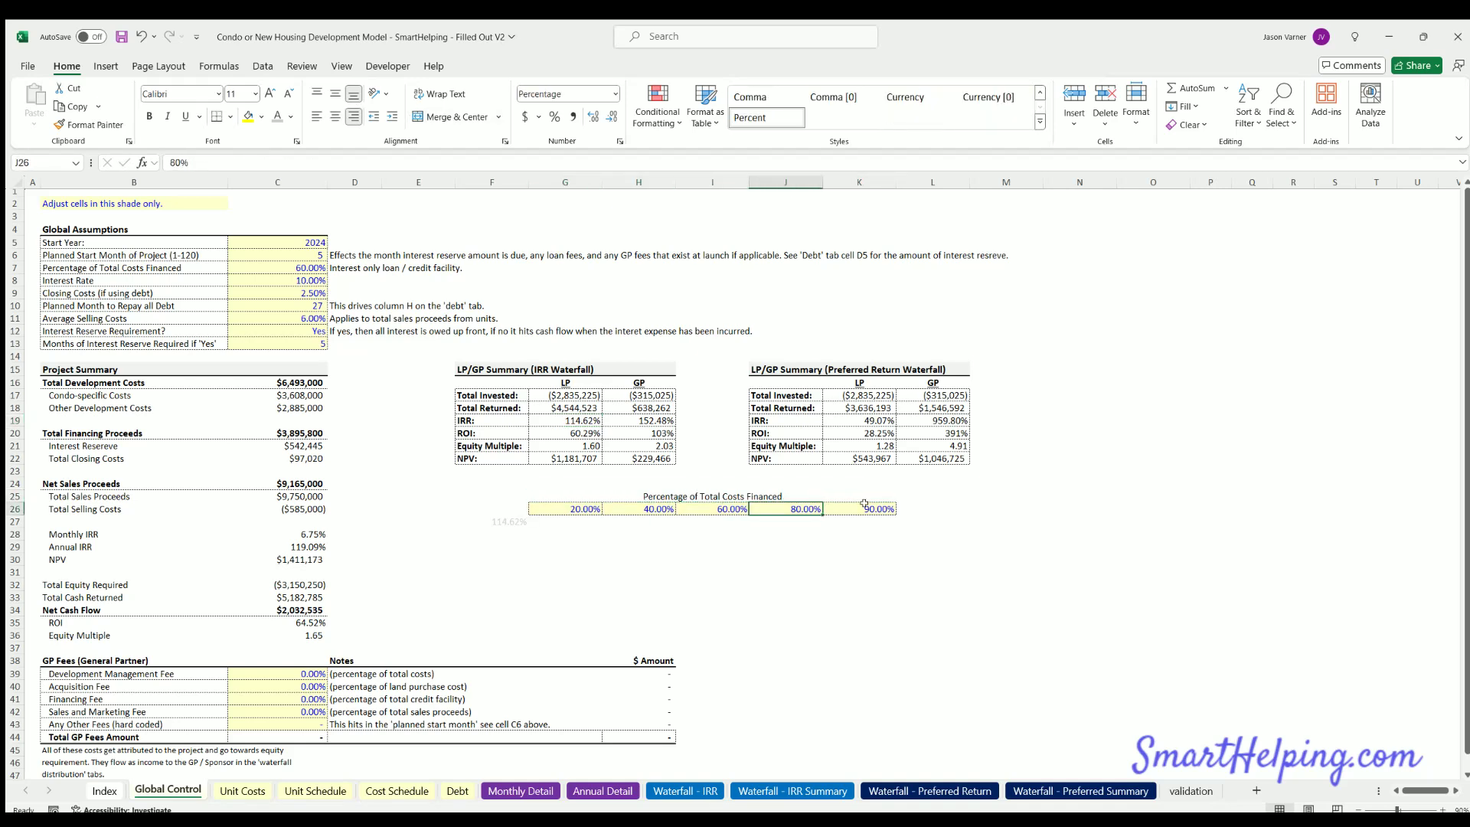
{"action": "left_click_drag", "start_coordinate": [565, 522], "coordinate": [874, 590]}
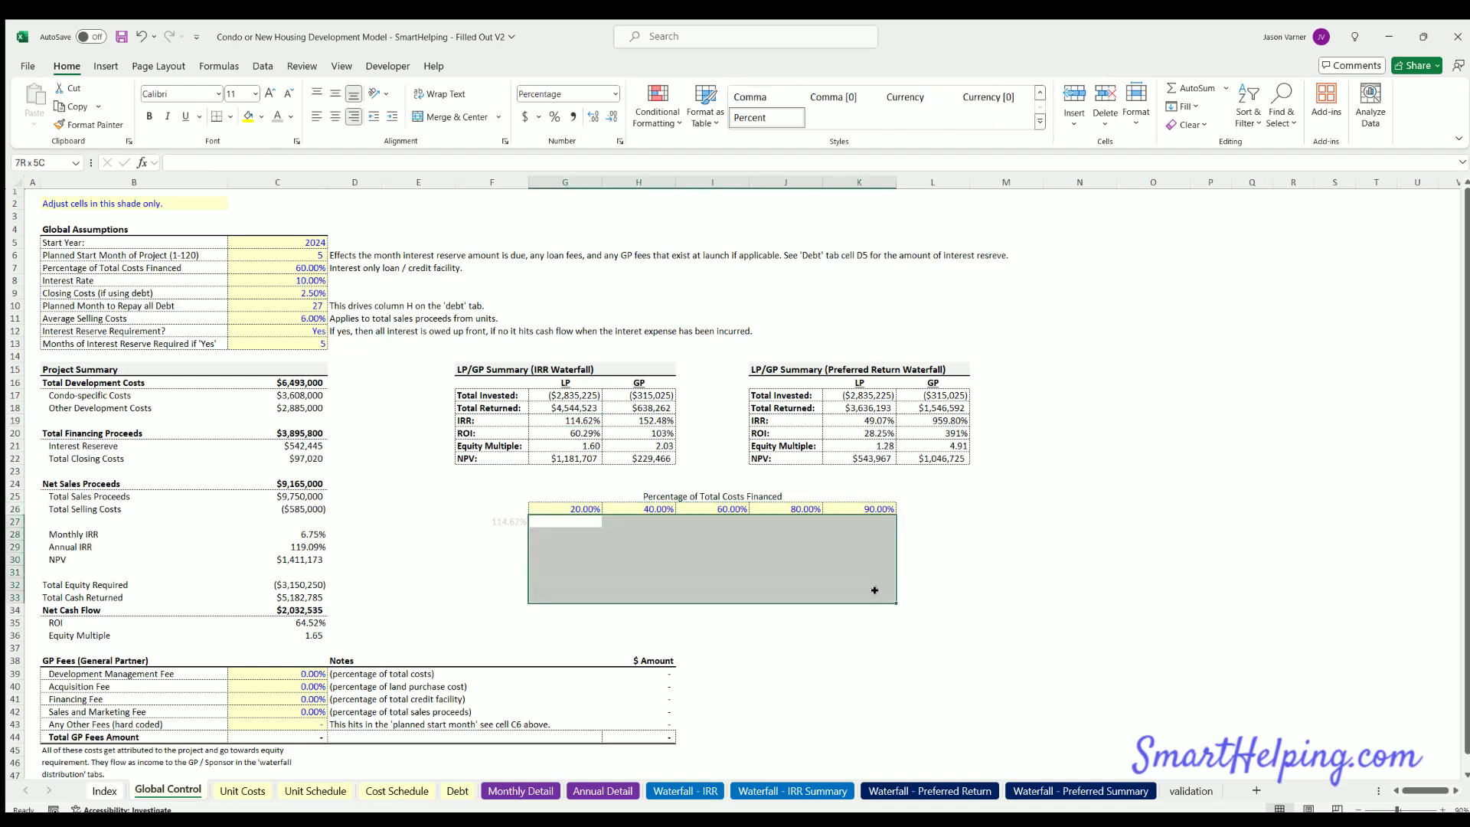
{"action": "left_click", "coordinate": [505, 521]}
{"action": "left_click_drag", "start_coordinate": [507, 526], "coordinate": [506, 509]}
{"action": "key", "text": "Return"}
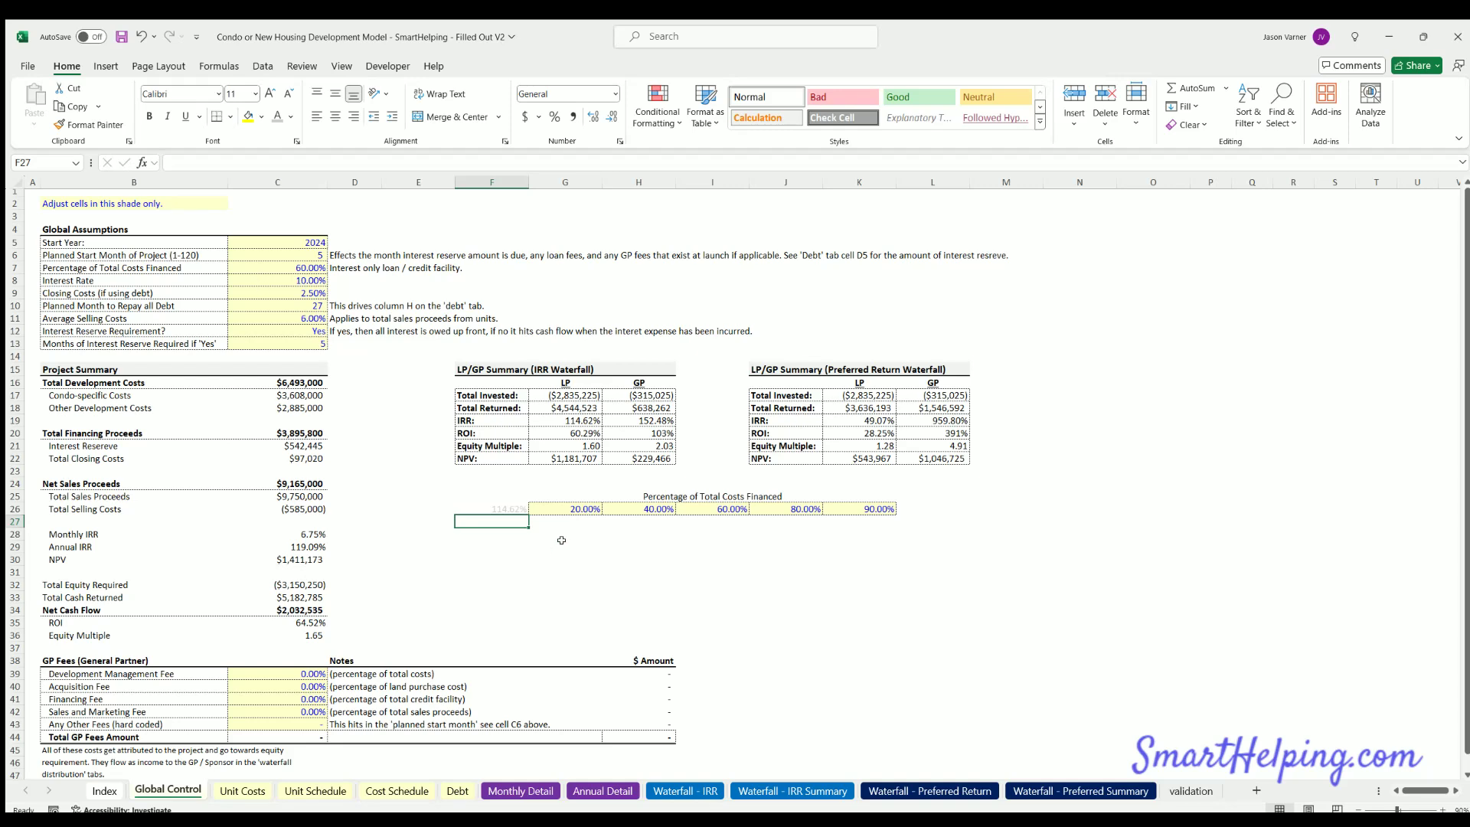
{"action": "left_click_drag", "start_coordinate": [697, 506], "coordinate": [873, 509]}
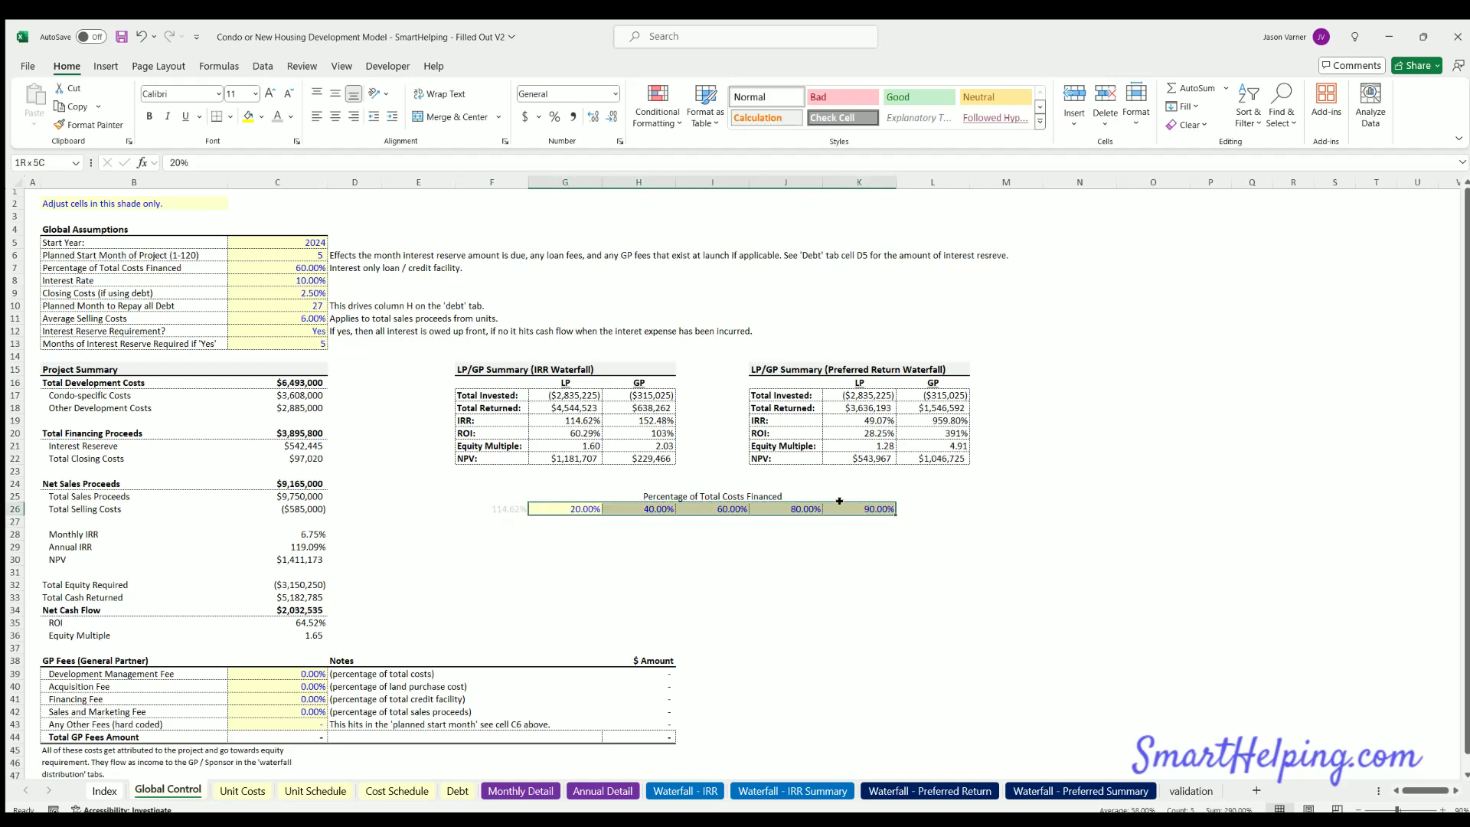
{"action": "left_click_drag", "start_coordinate": [560, 517], "coordinate": [564, 535]}
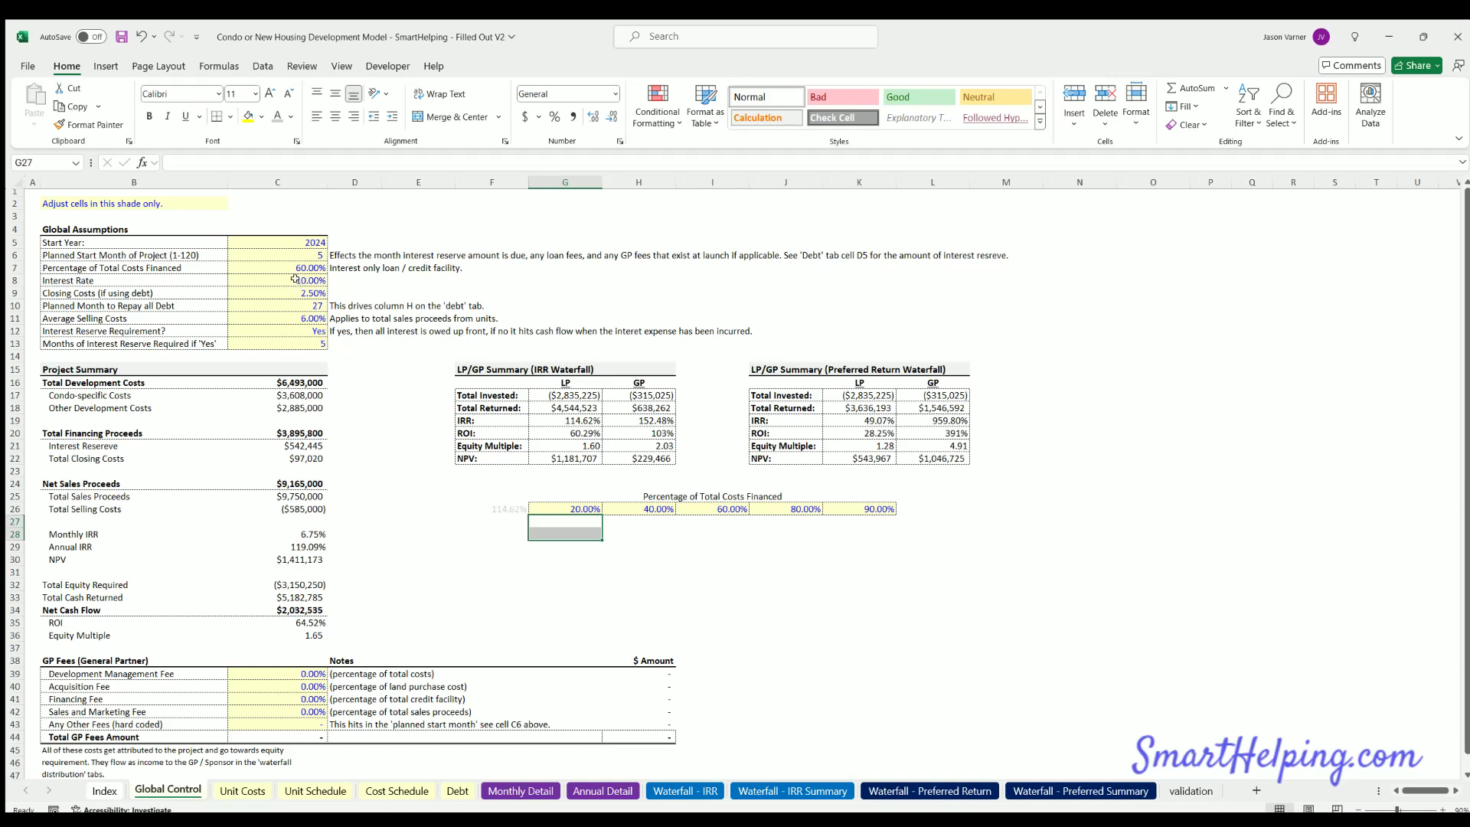
Enter a 2.5% rate in percentage format in F27 and fill it down to F31
{"action": "left_click_drag", "start_coordinate": [294, 275], "coordinate": [177, 278]}
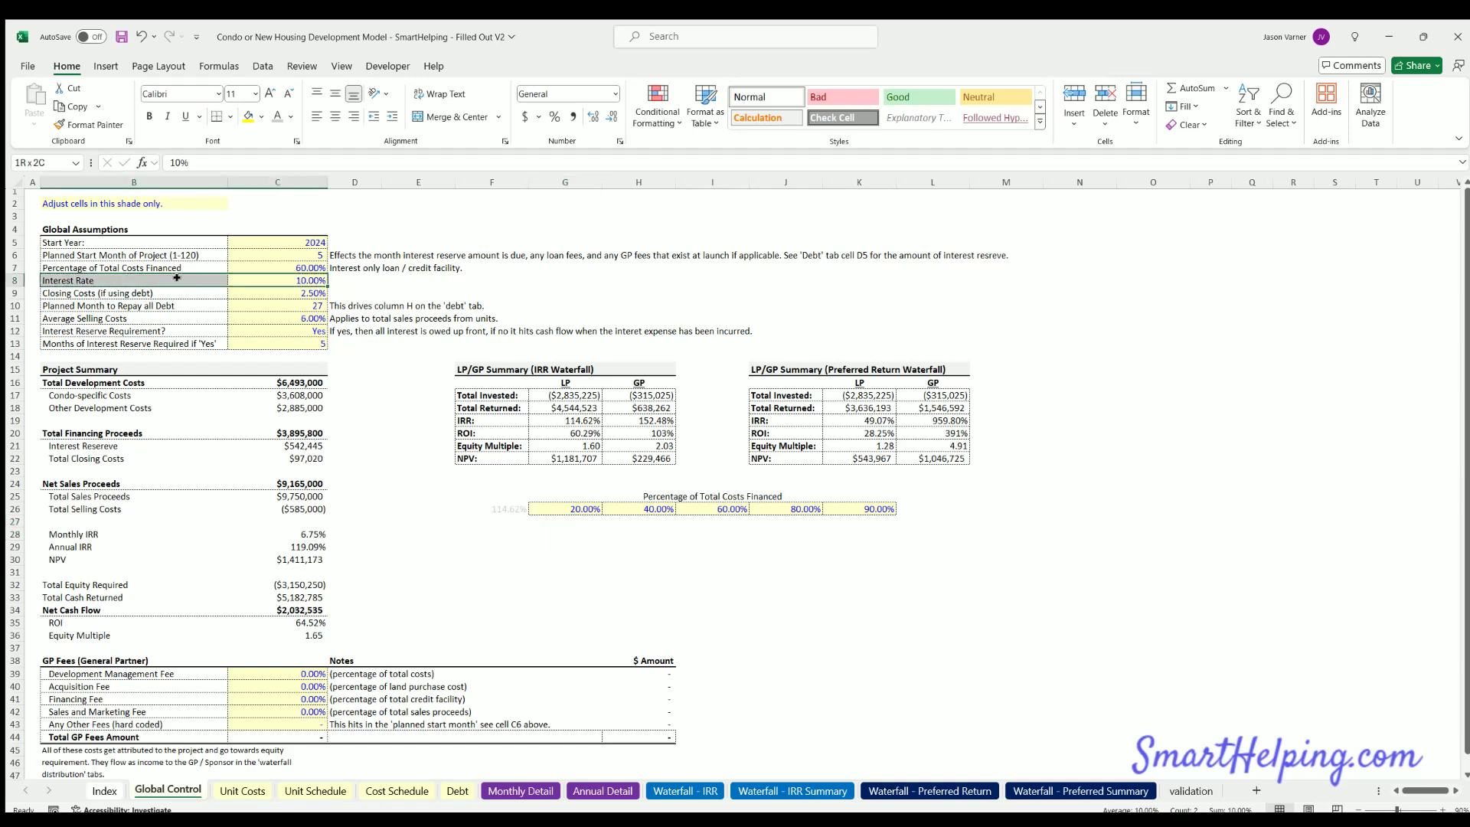
{"action": "left_click", "coordinate": [566, 508]}
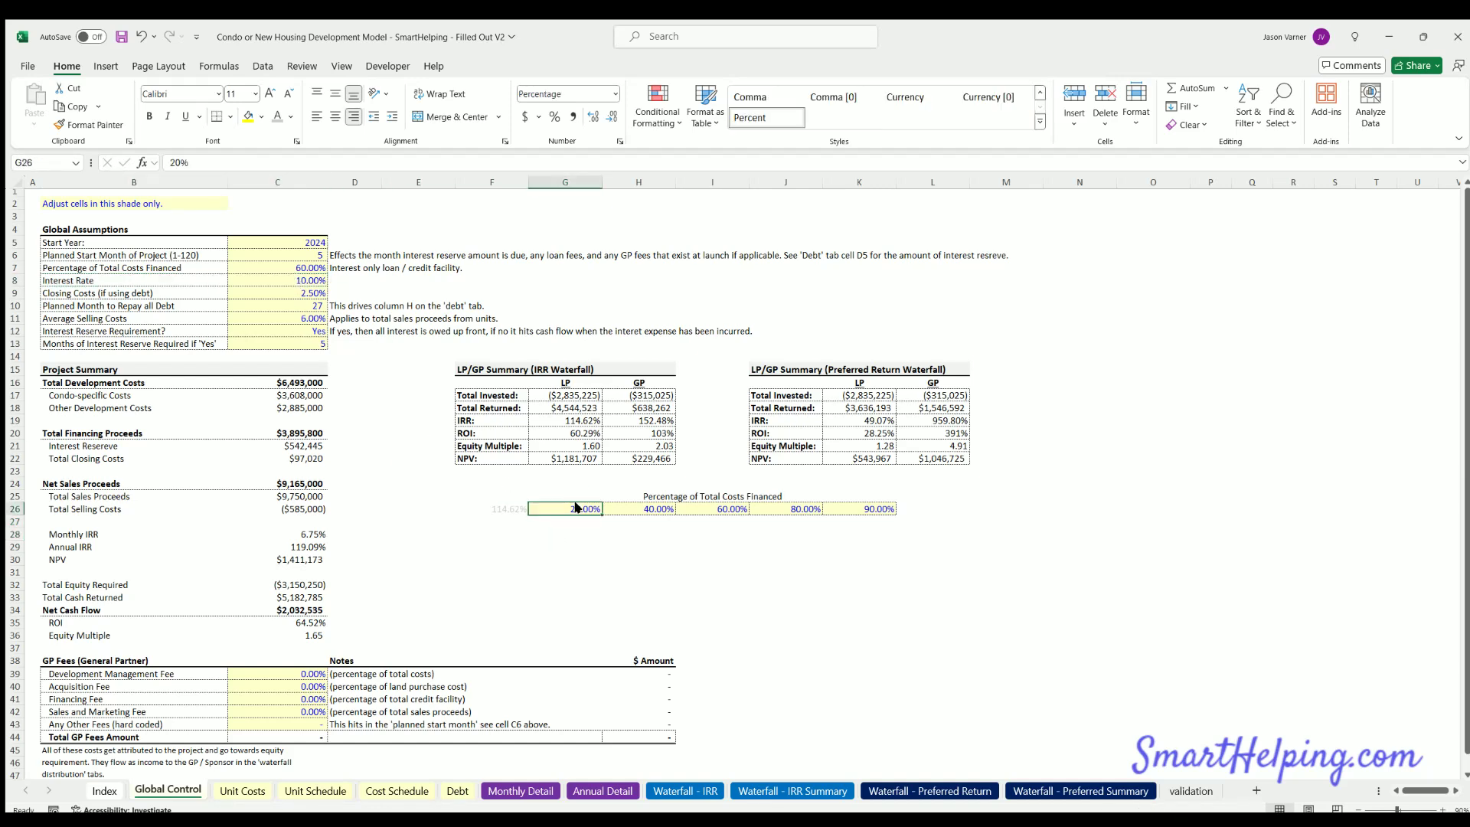
{"action": "key", "text": "ctrl+c"}
{"action": "key", "text": "Down"}
{"action": "key", "text": "Left"}
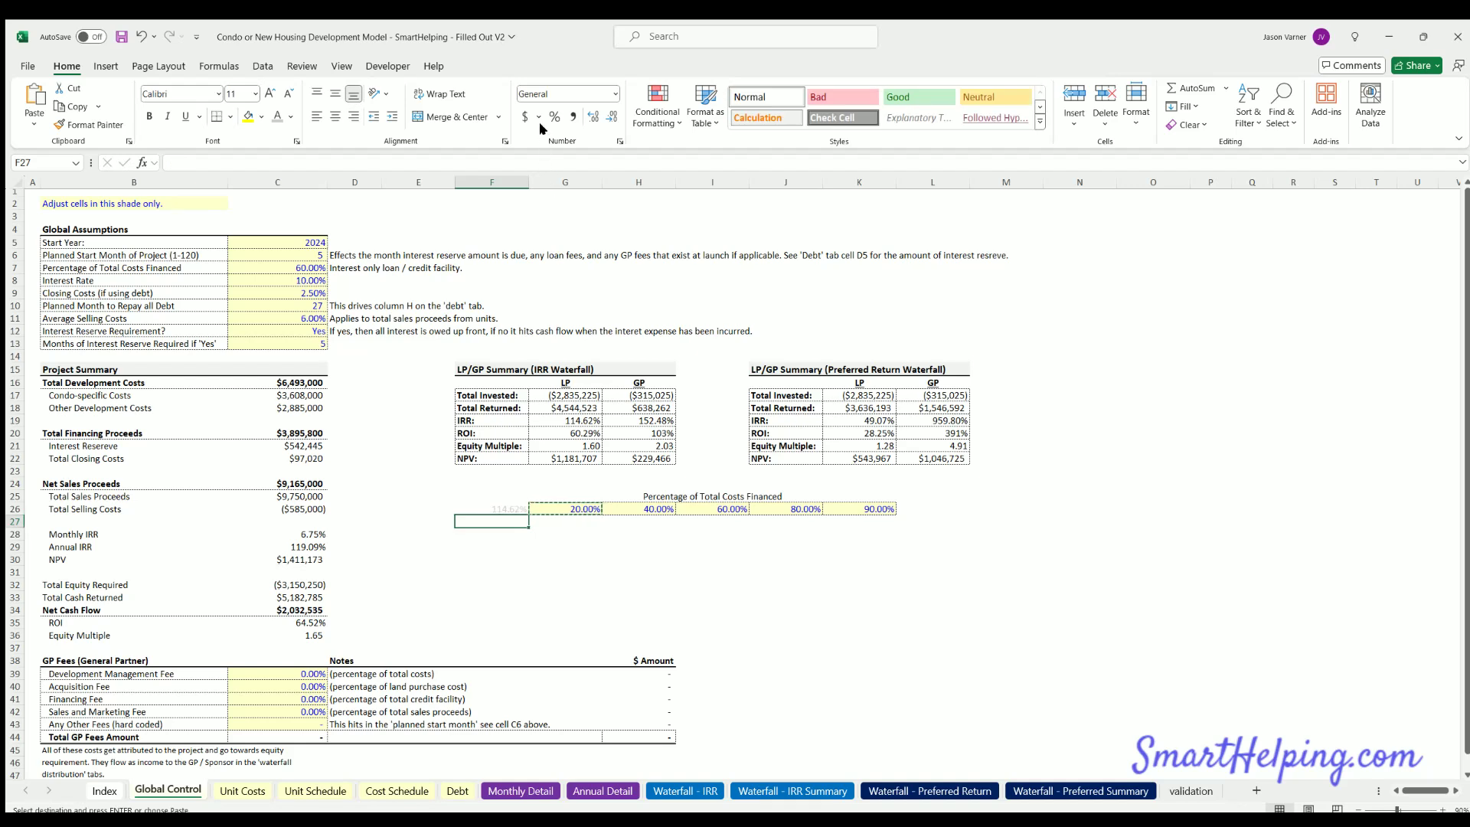
{"action": "key", "text": "ctrl+v"}
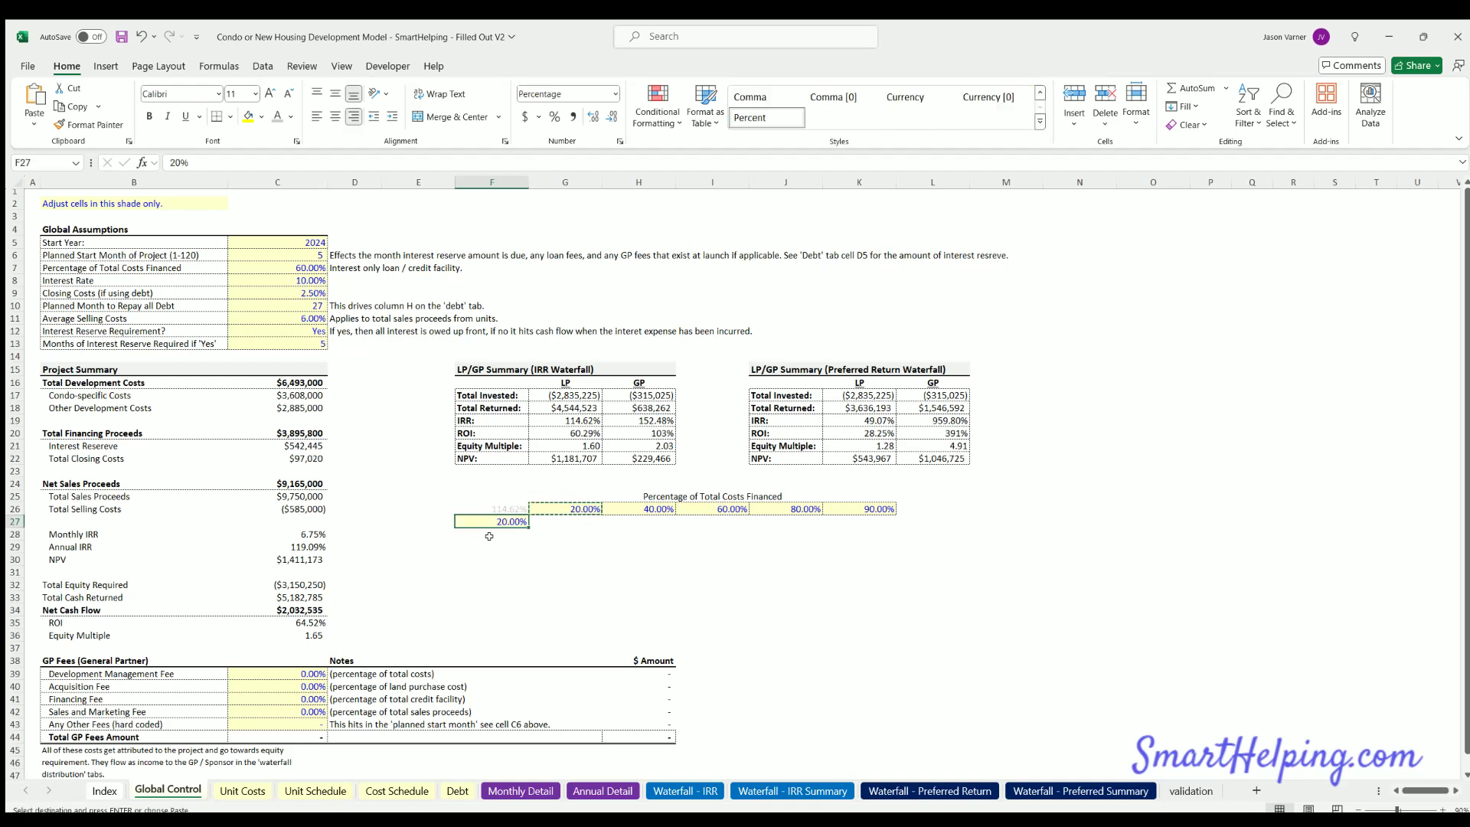
{"action": "type", "text": "2.5%"}
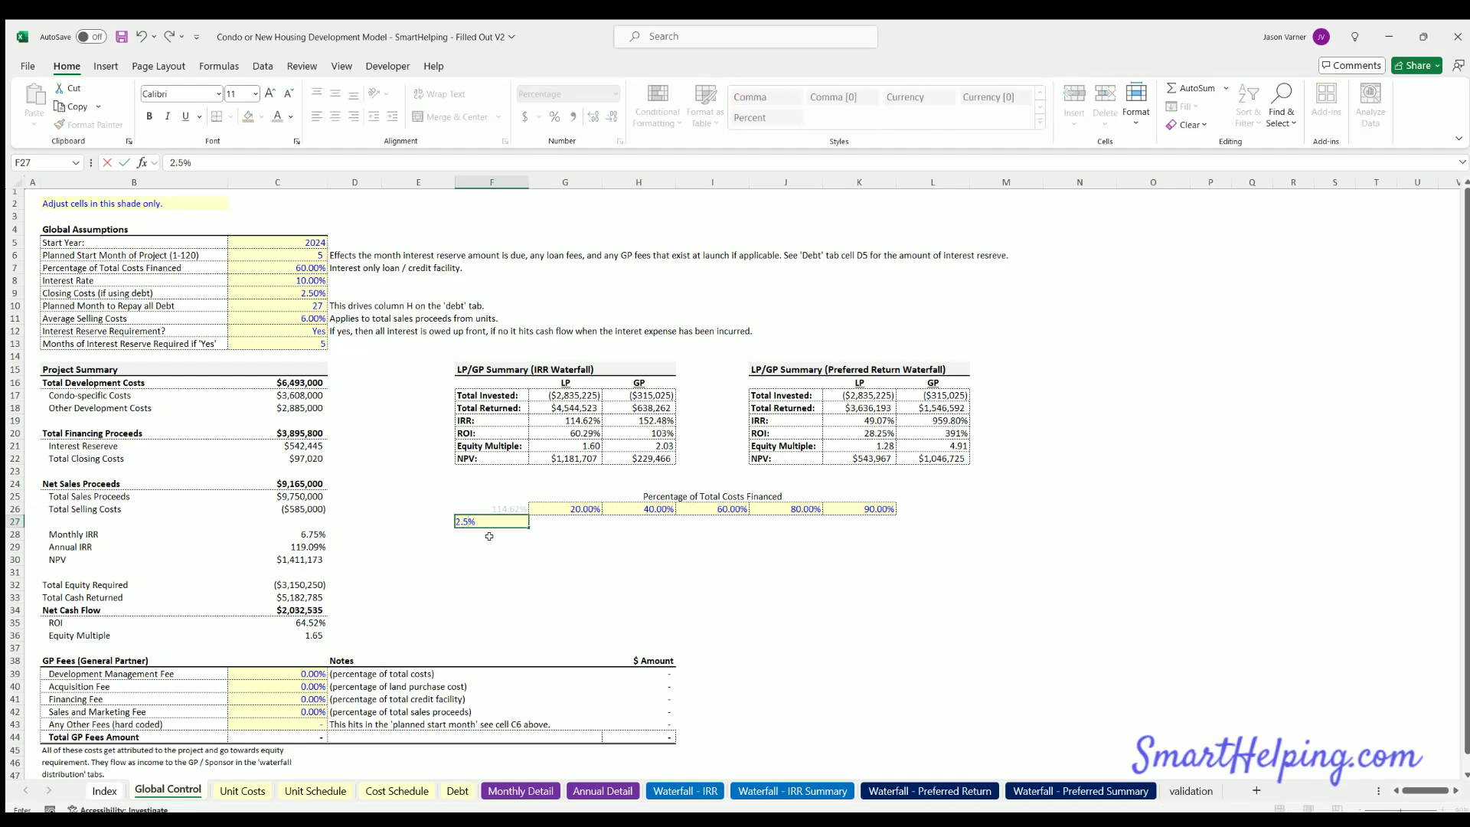
{"action": "key", "text": "Return"}
{"action": "left_click", "coordinate": [517, 520]}
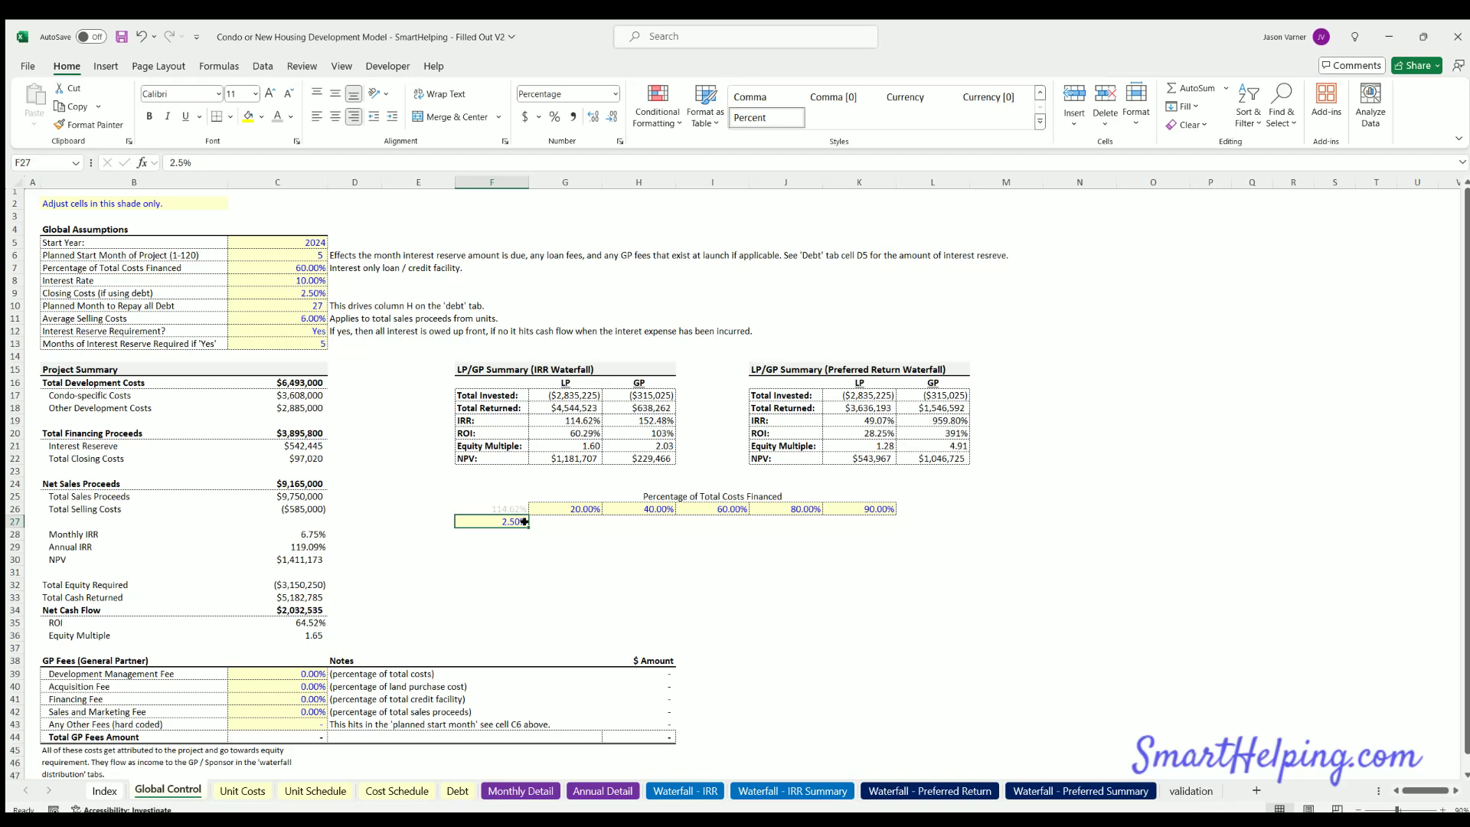
{"action": "left_click_drag", "start_coordinate": [526, 522], "coordinate": [526, 574]}
{"action": "key", "text": "Down"}
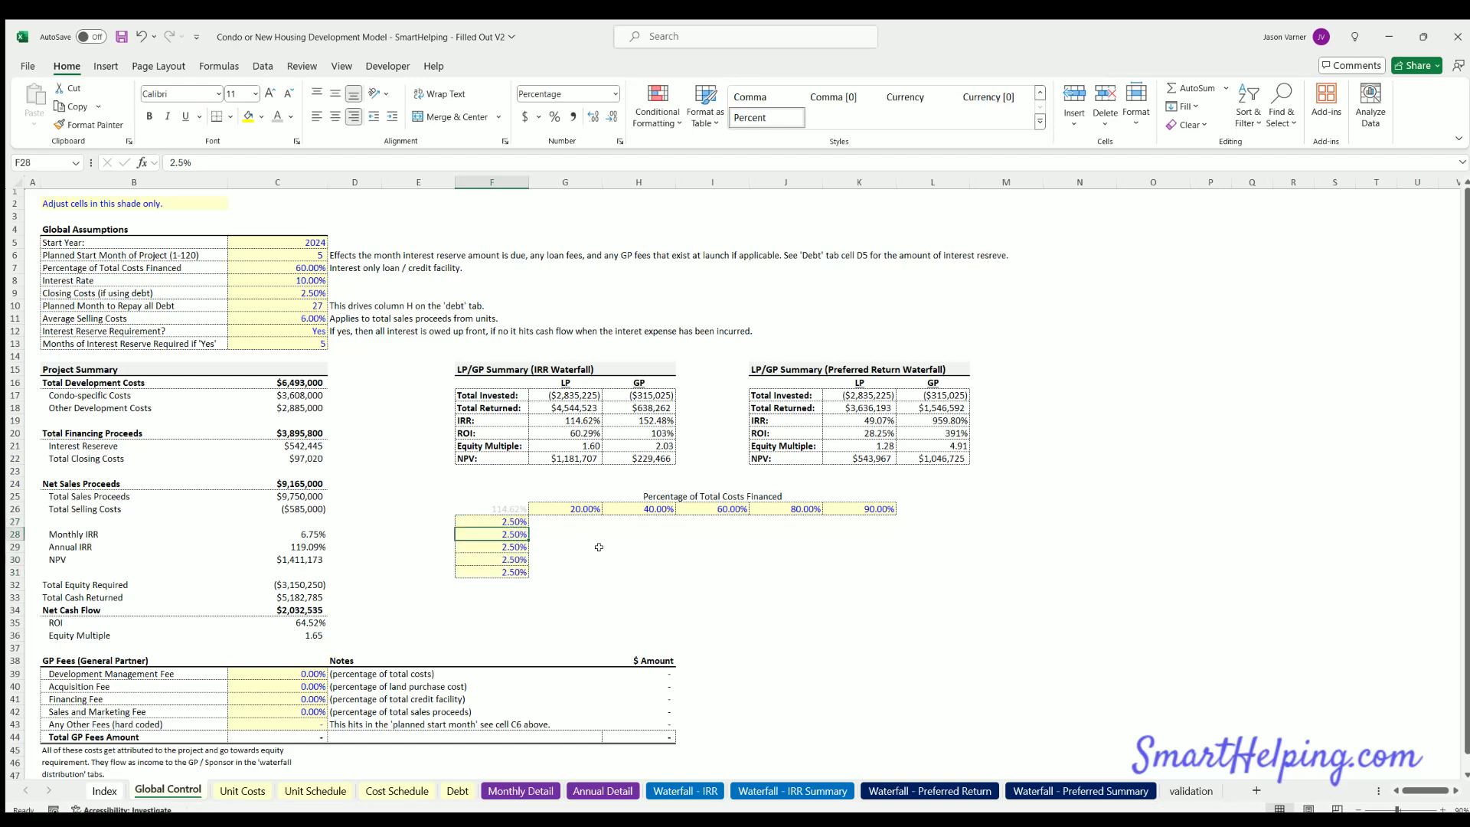
{"action": "key", "text": "Up"}
Overwrite the rate column F27:F31 with 3%, 5%, 7%, 9% and 11%
{"action": "type", "text": "3"}
{"action": "key", "text": "Return"}
{"action": "type", "text": "5"}
{"action": "key", "text": "Return"}
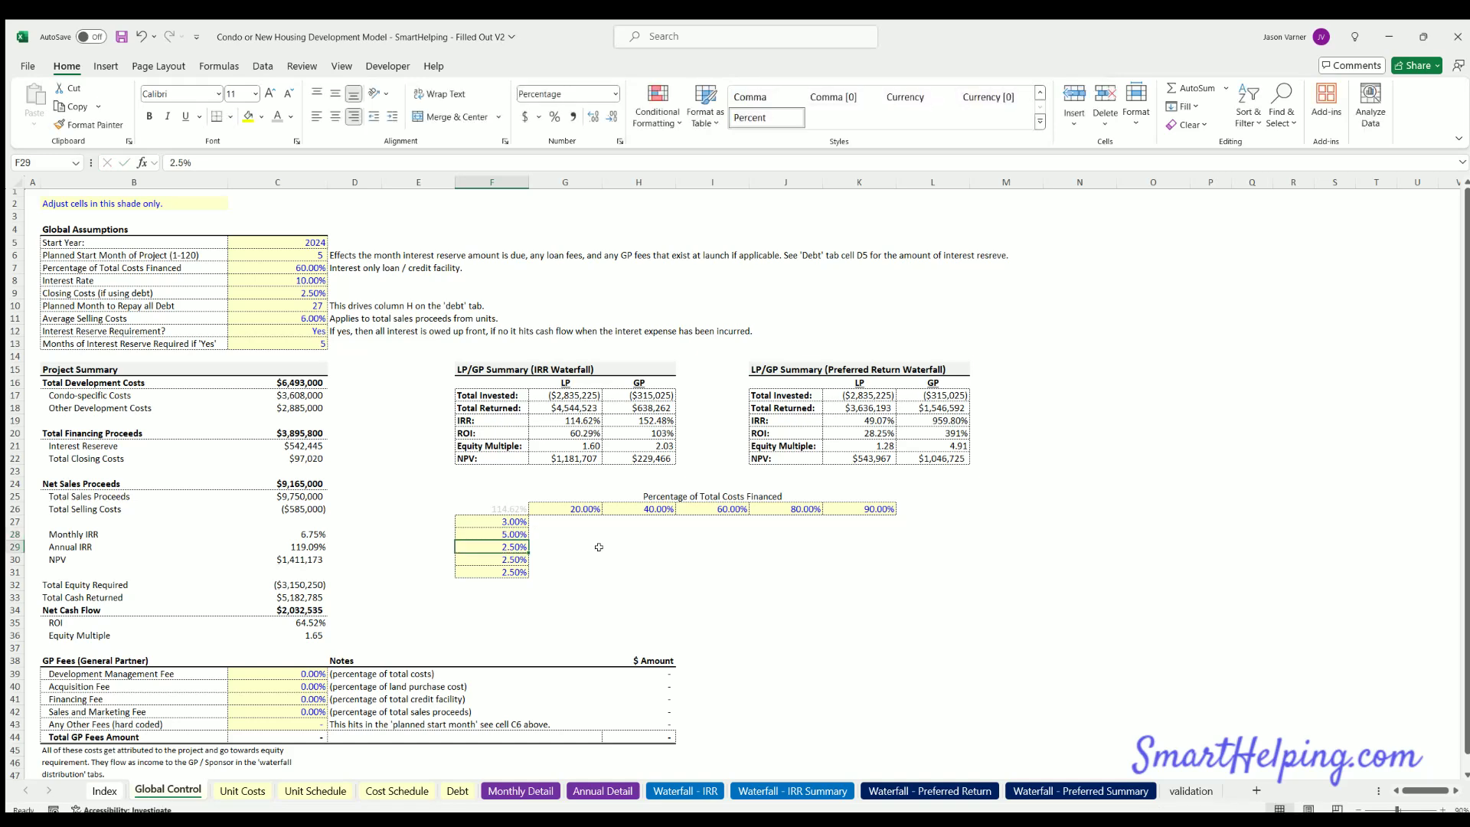
{"action": "type", "text": "7"}
{"action": "key", "text": "Return"}
{"action": "type", "text": "9"}
{"action": "key", "text": "Return"}
{"action": "type", "text": "11"}
{"action": "key", "text": "Return"}
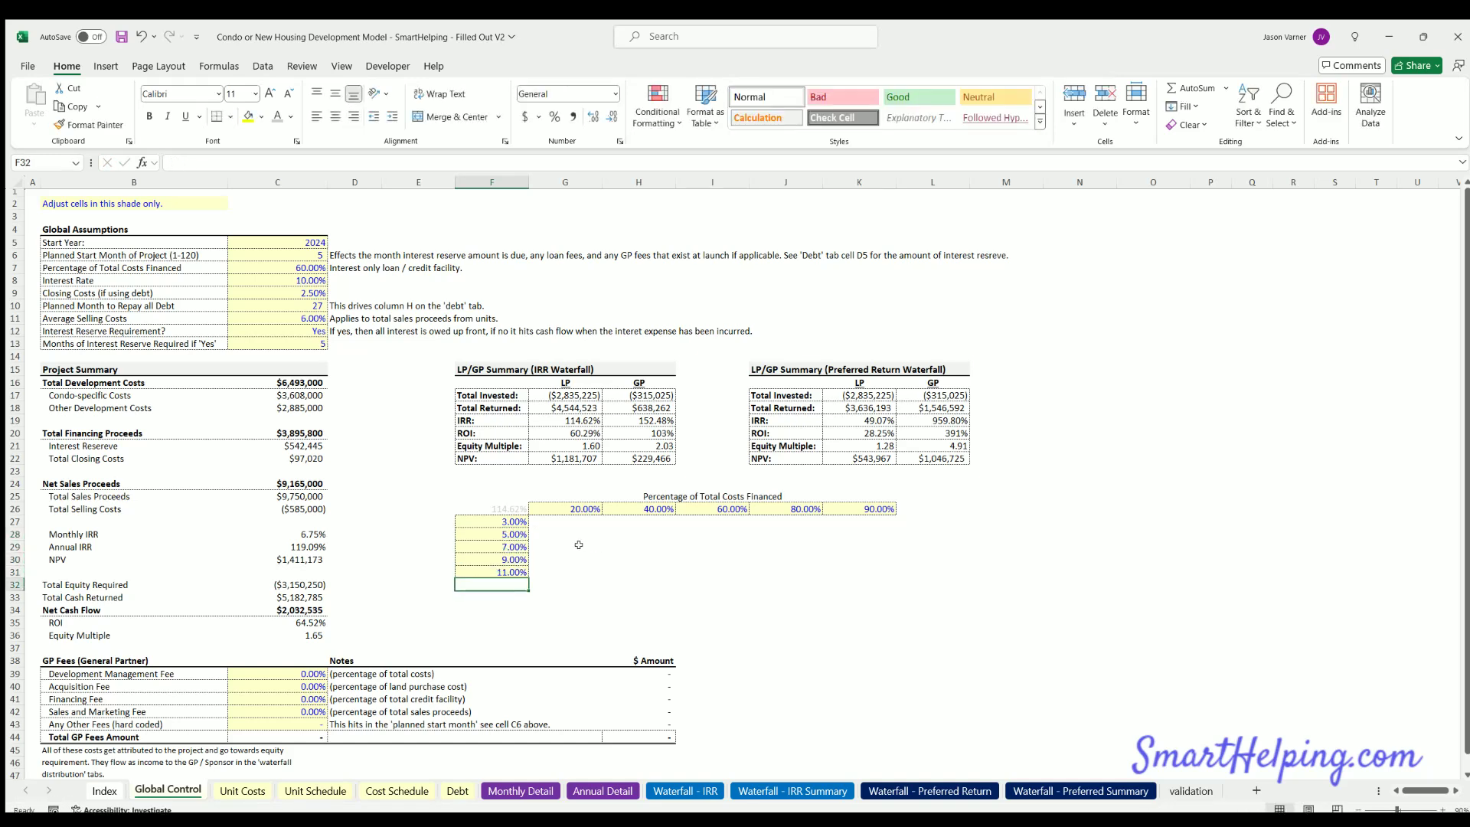
{"action": "left_click", "coordinate": [487, 520]}
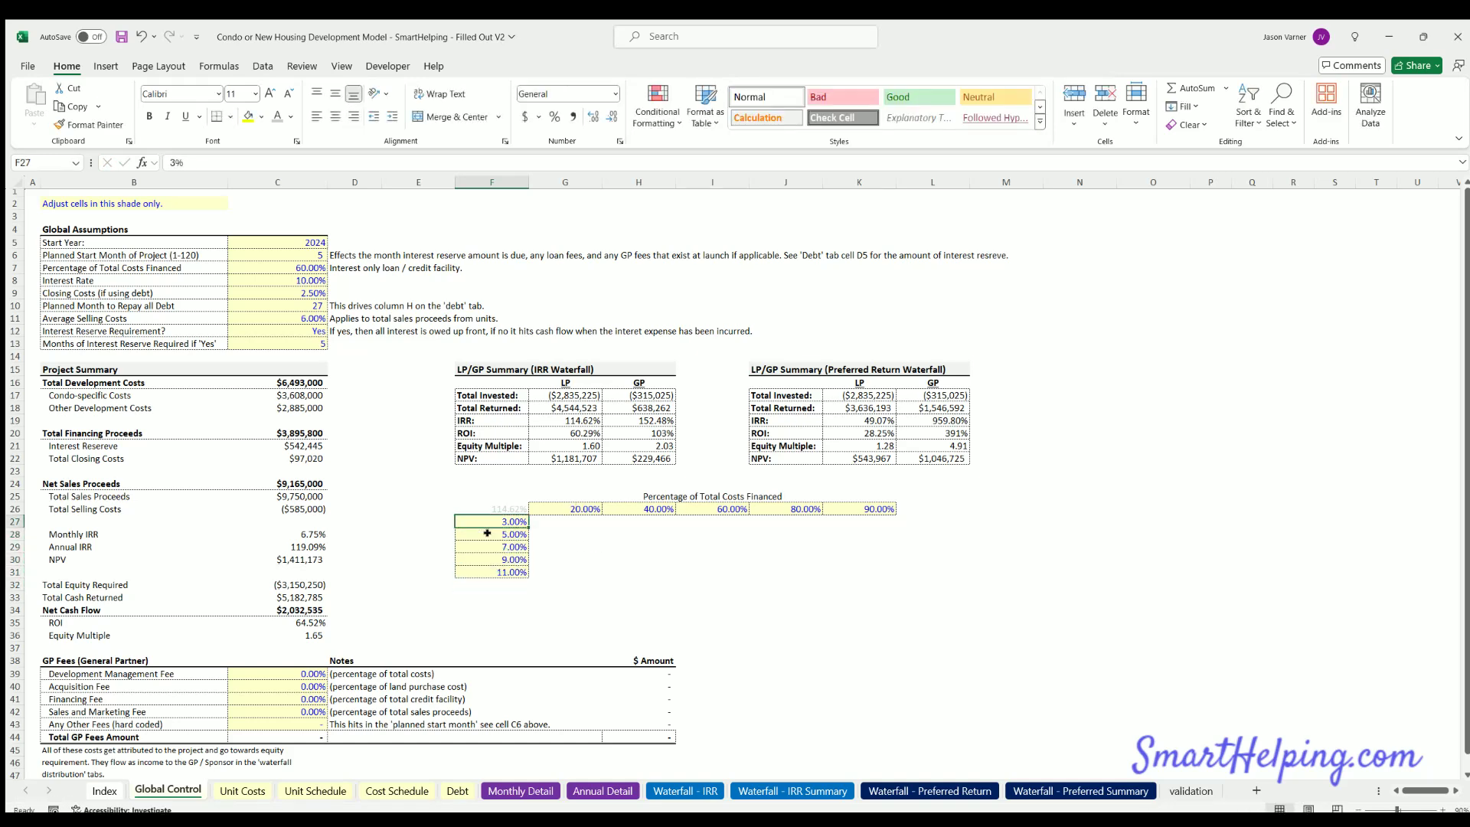
{"action": "left_click_drag", "start_coordinate": [487, 533], "coordinate": [490, 572]}
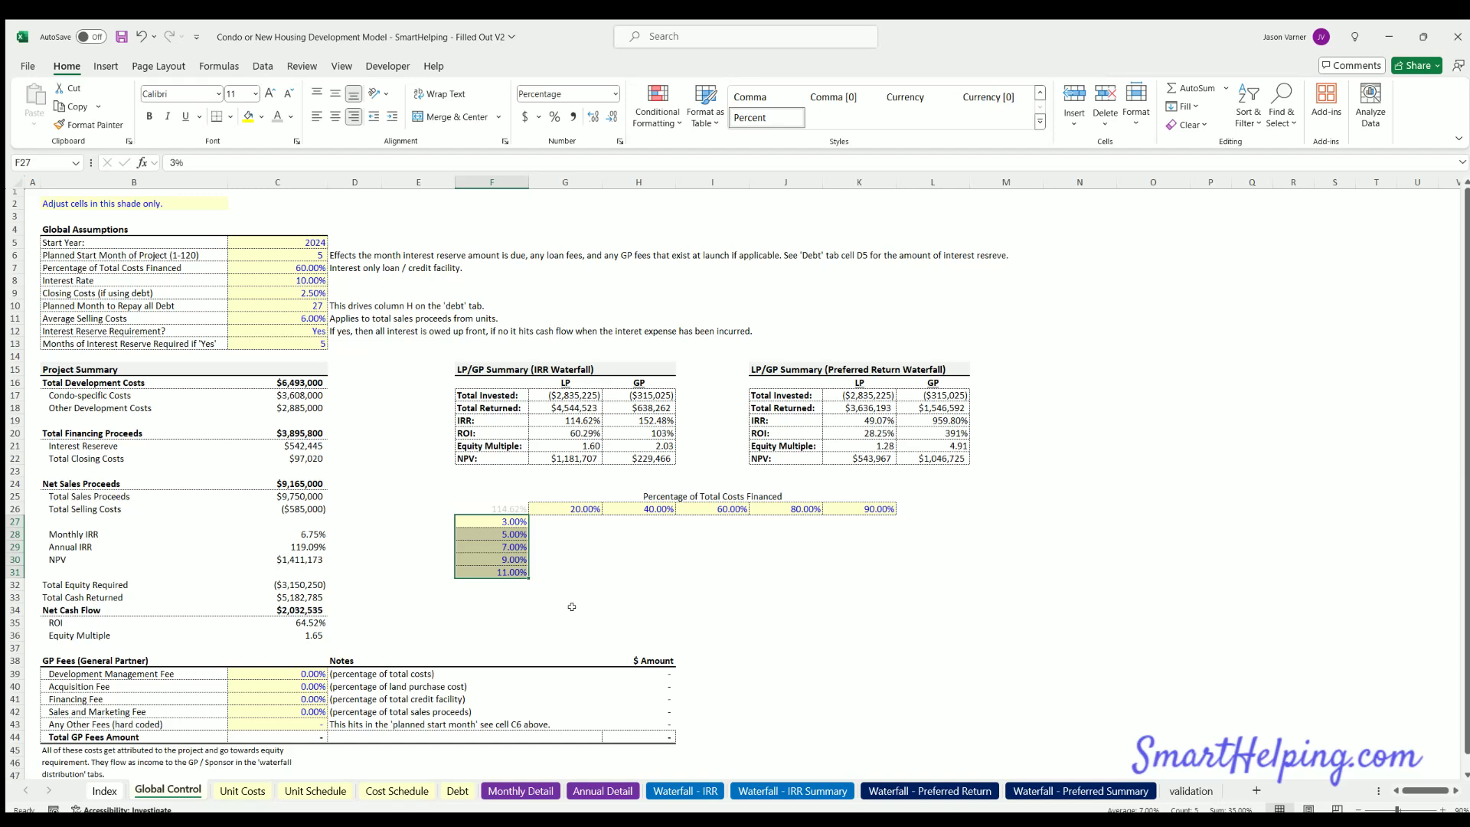
{"action": "left_click_drag", "start_coordinate": [498, 507], "coordinate": [842, 598]}
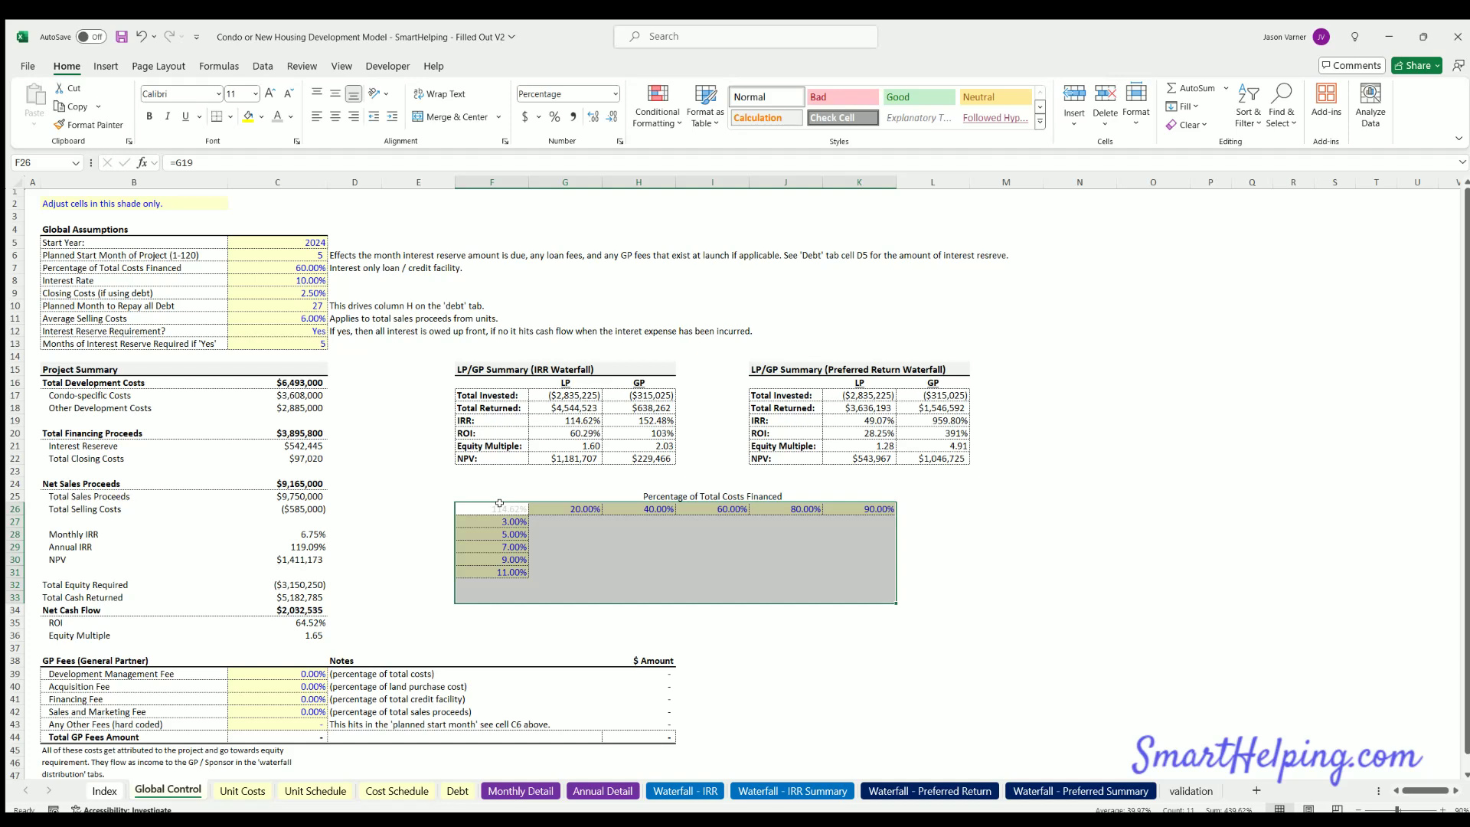
Merge E27:E31 and label it 'Interest Rates' beside the 3%–11% rates
{"action": "left_click", "coordinate": [496, 523]}
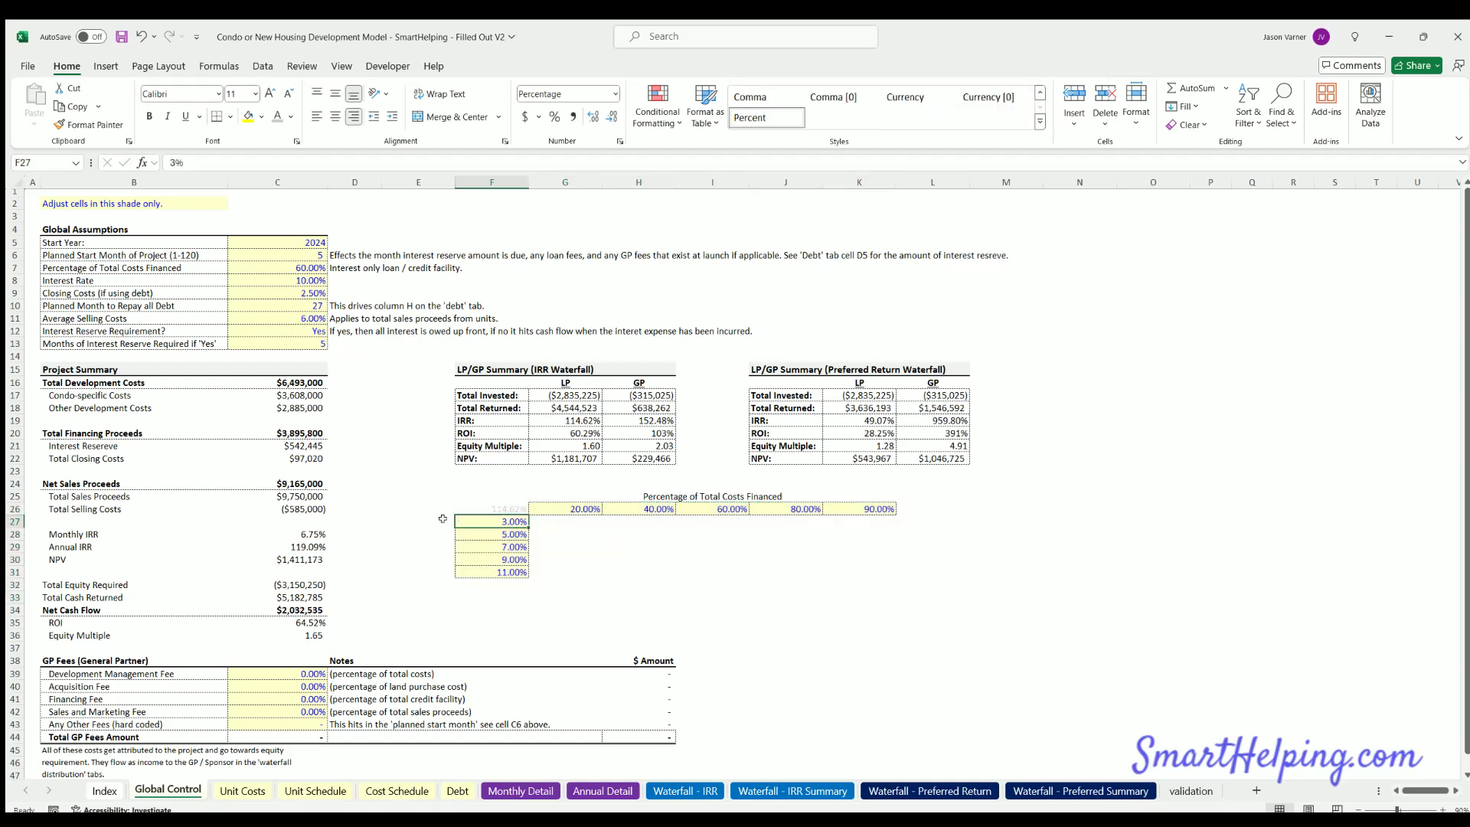
{"action": "left_click_drag", "start_coordinate": [442, 518], "coordinate": [440, 573]}
{"action": "left_click", "coordinate": [451, 116]}
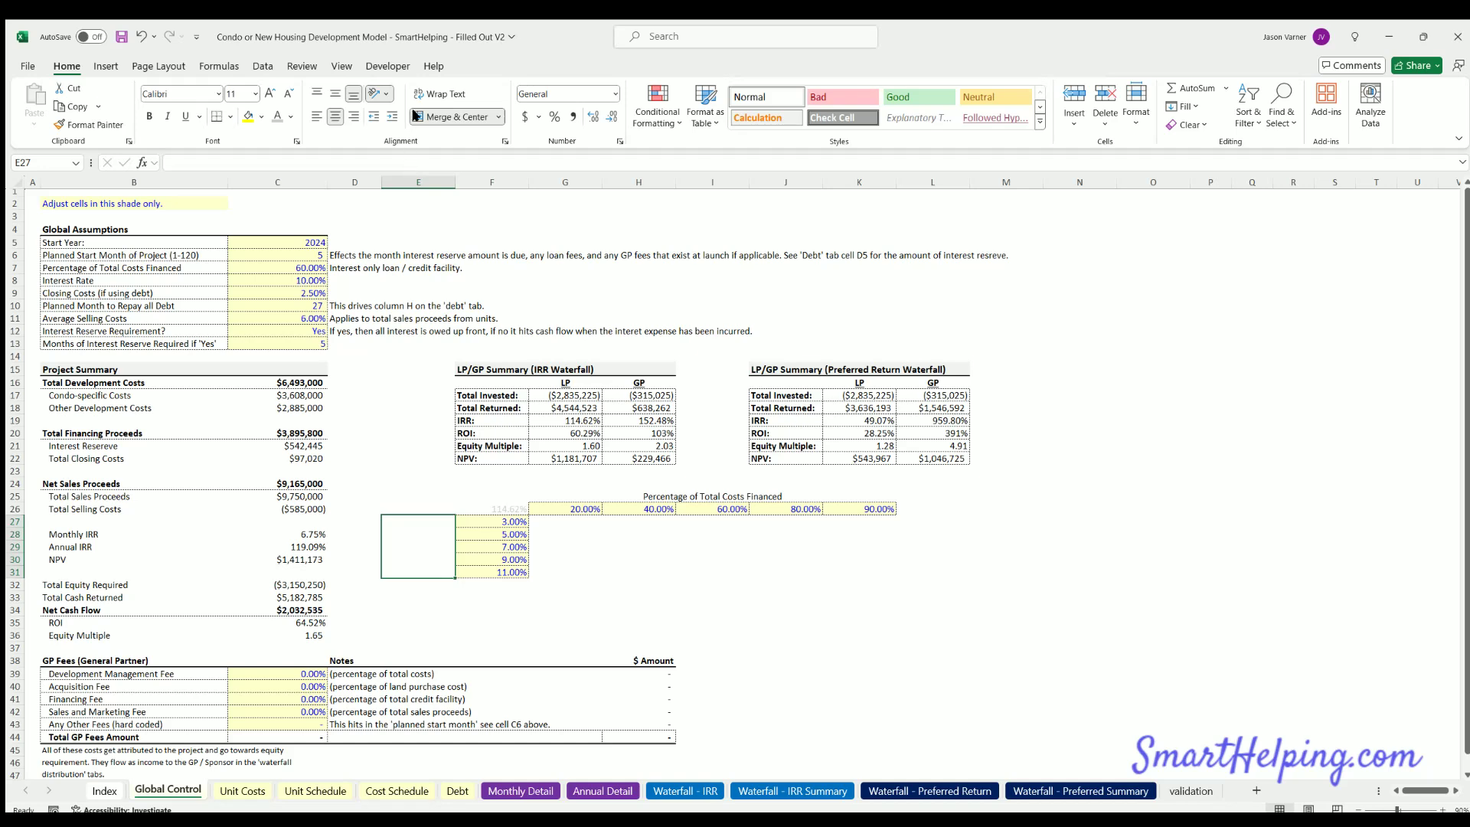
{"action": "double_click", "coordinate": [413, 560]}
{"action": "type", "text": "Interest Rates"}
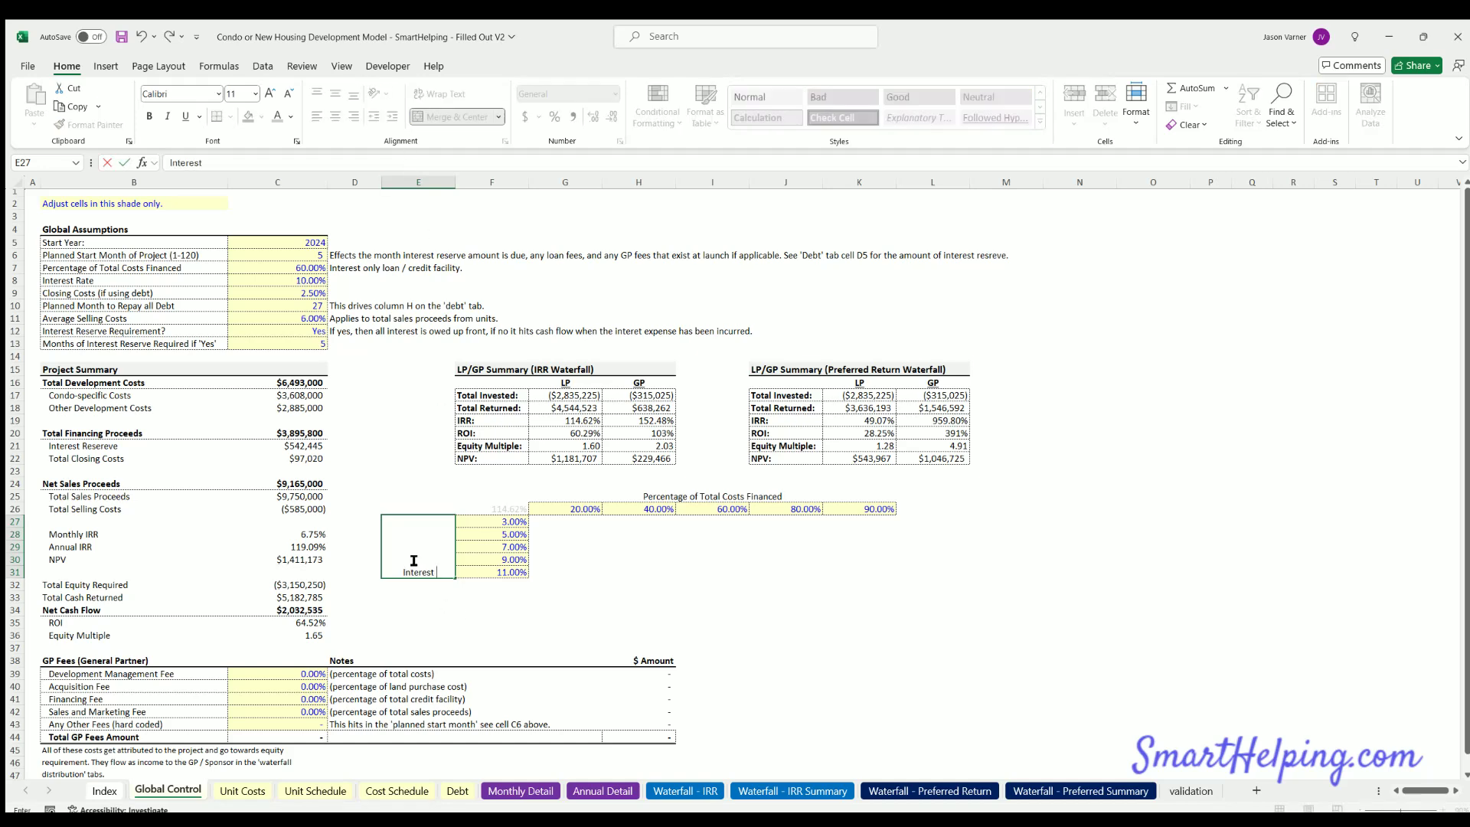
{"action": "key", "text": "Return"}
{"action": "left_click", "coordinate": [414, 558]}
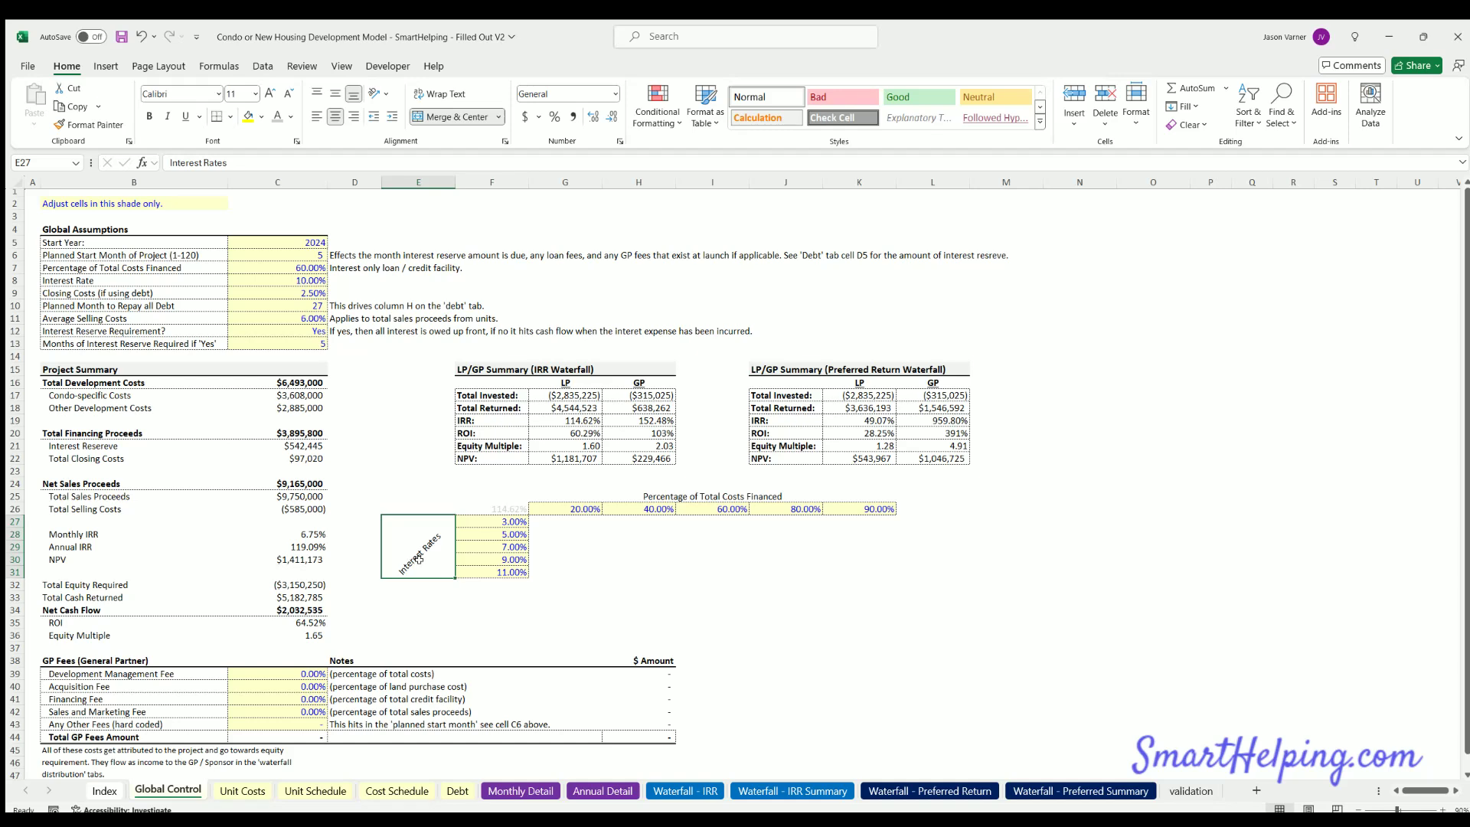
{"action": "left_click_drag", "start_coordinate": [509, 519], "coordinate": [509, 572]}
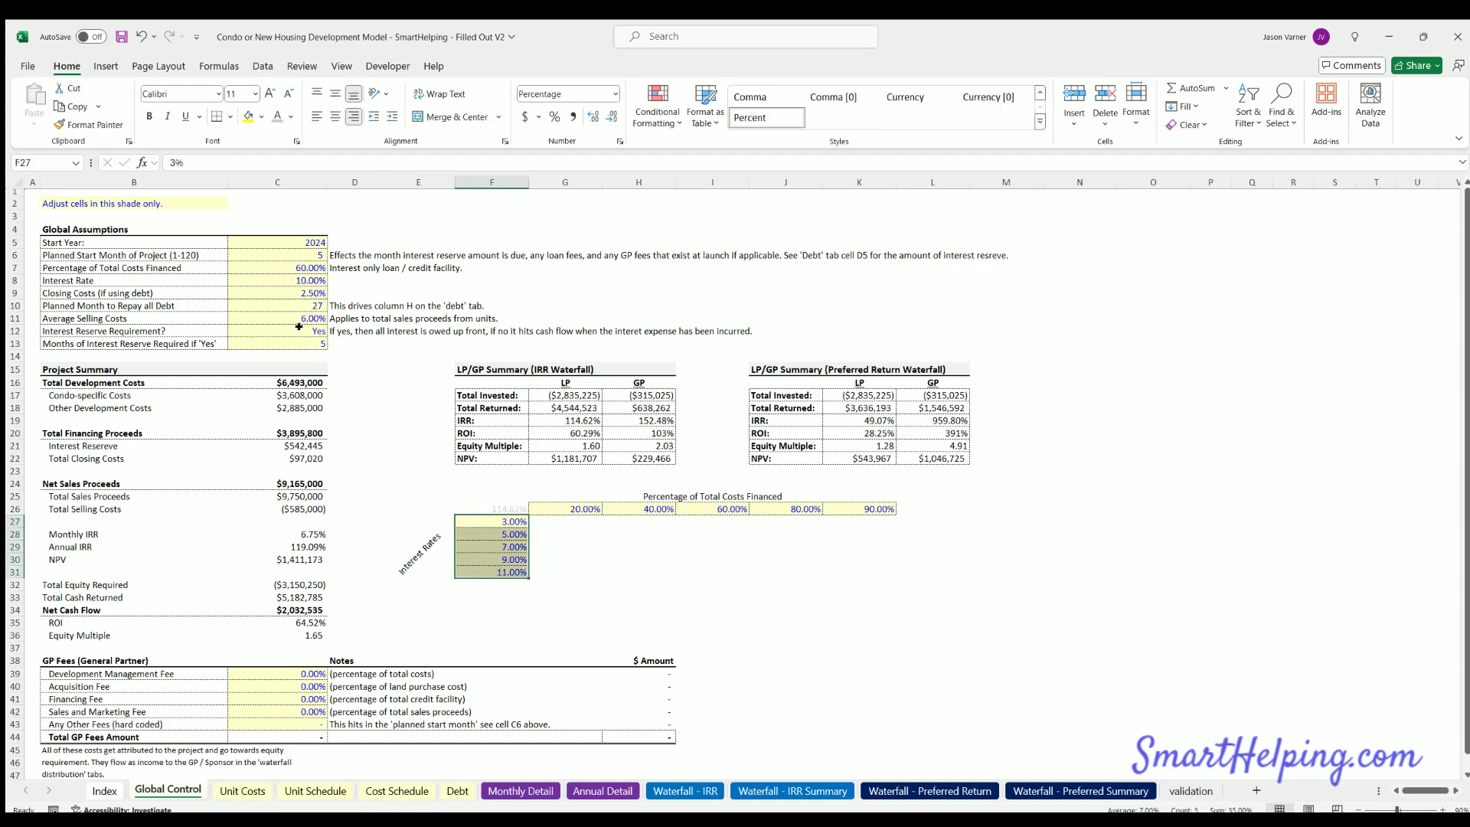
{"action": "left_click", "coordinate": [299, 327]}
{"action": "left_click_drag", "start_coordinate": [506, 521], "coordinate": [880, 509]}
{"action": "left_click", "coordinate": [497, 570]}
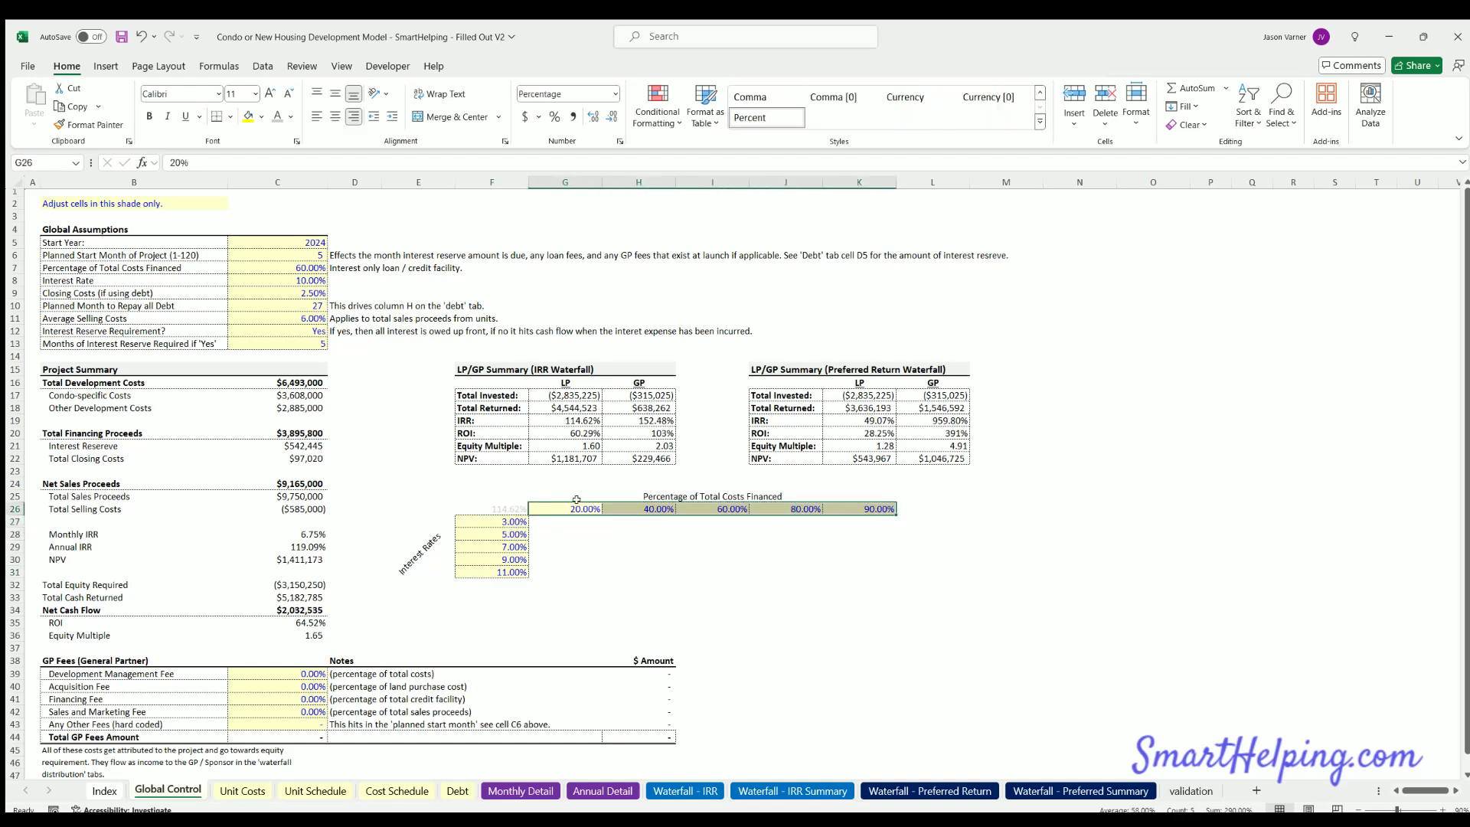
{"action": "mouse_move", "coordinate": [576, 507]}
{"action": "left_mouse_down"}
{"action": "mouse_move", "coordinate": [605, 508]}
{"action": "mouse_move", "coordinate": [585, 499]}
{"action": "left_mouse_up"}
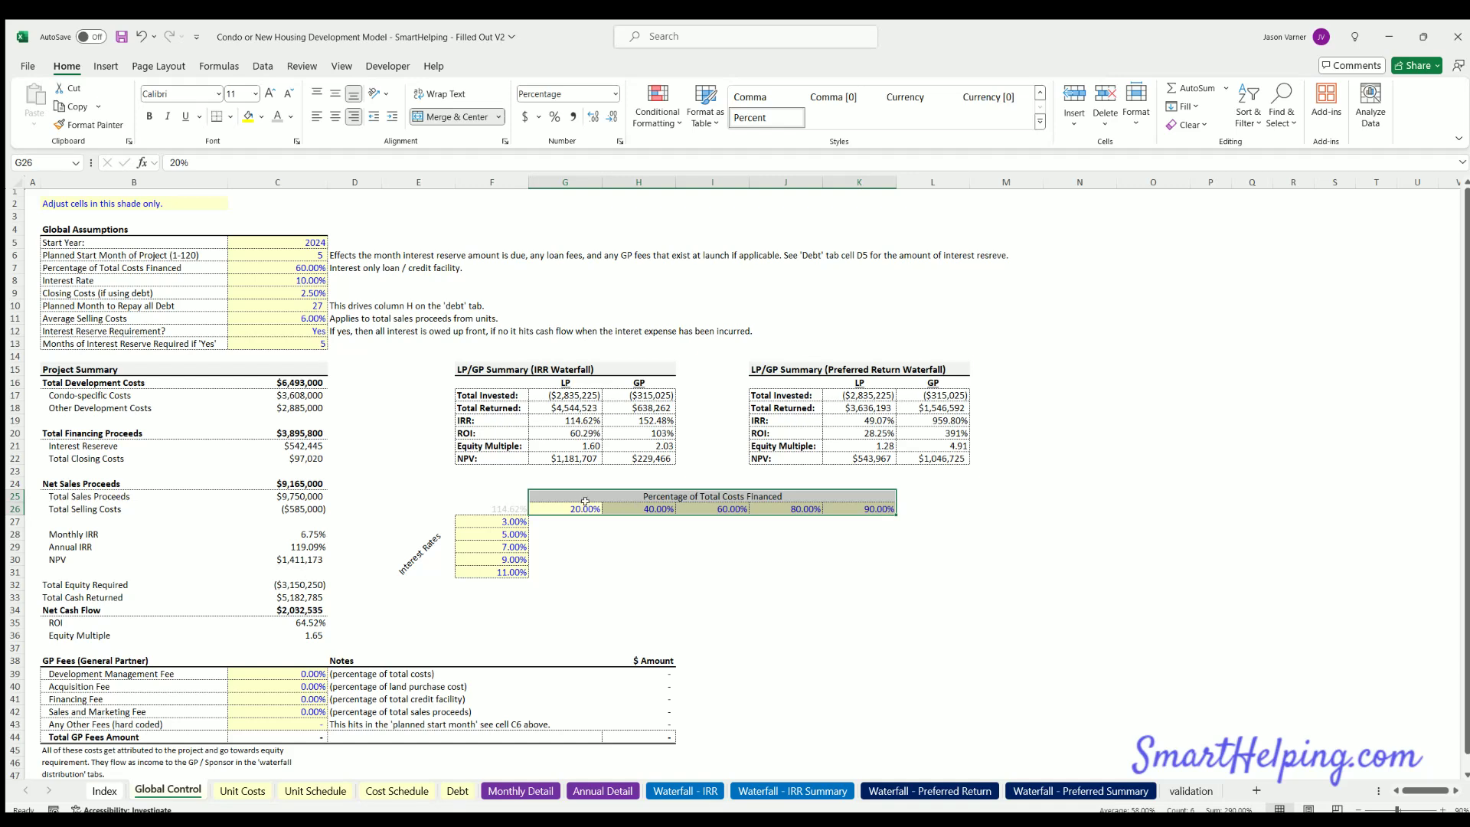
{"action": "left_click", "coordinate": [675, 494]}
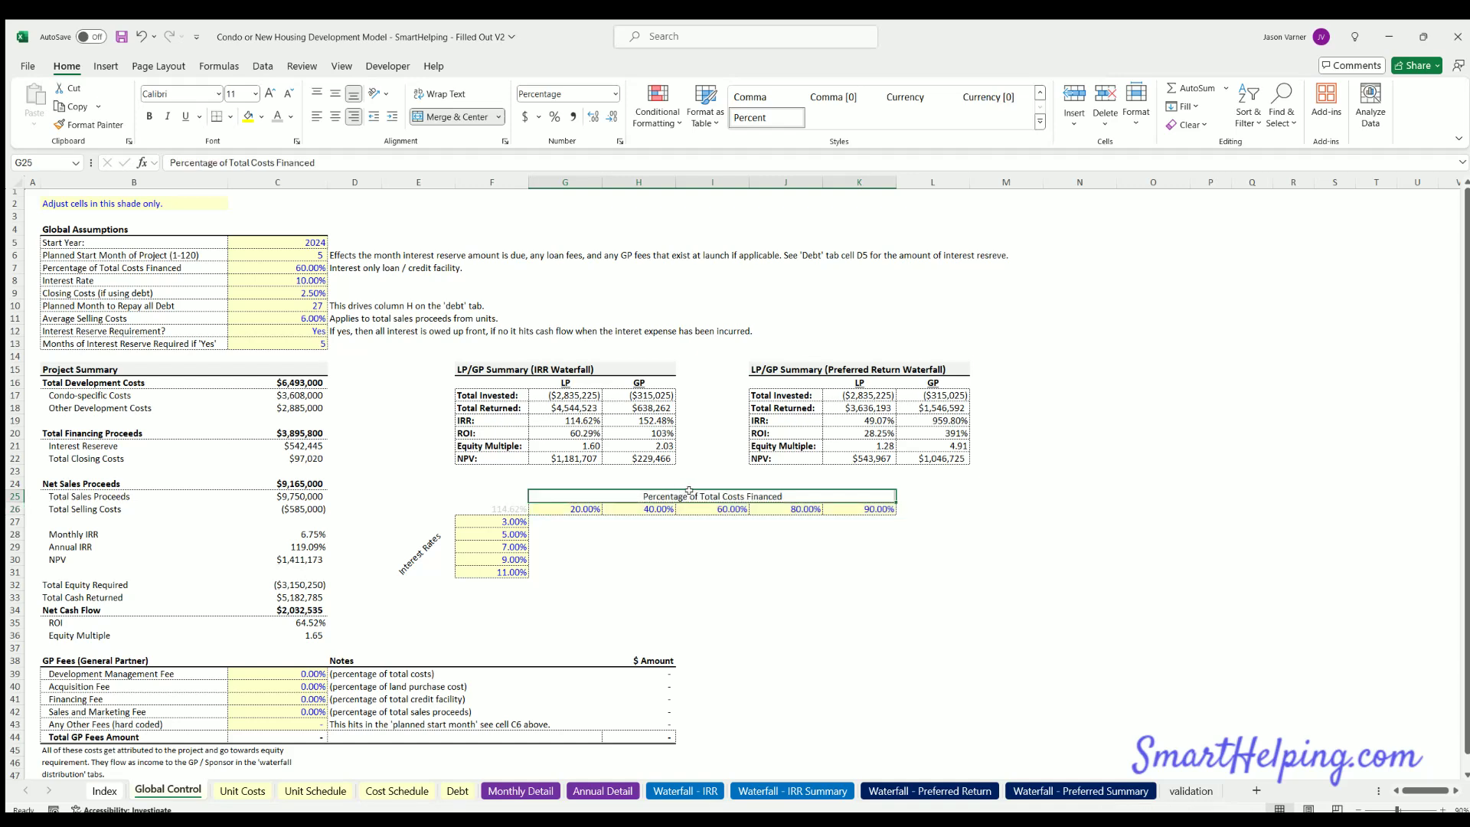
{"action": "left_click", "coordinate": [566, 506]}
{"action": "left_click_drag", "start_coordinate": [498, 505], "coordinate": [840, 570]}
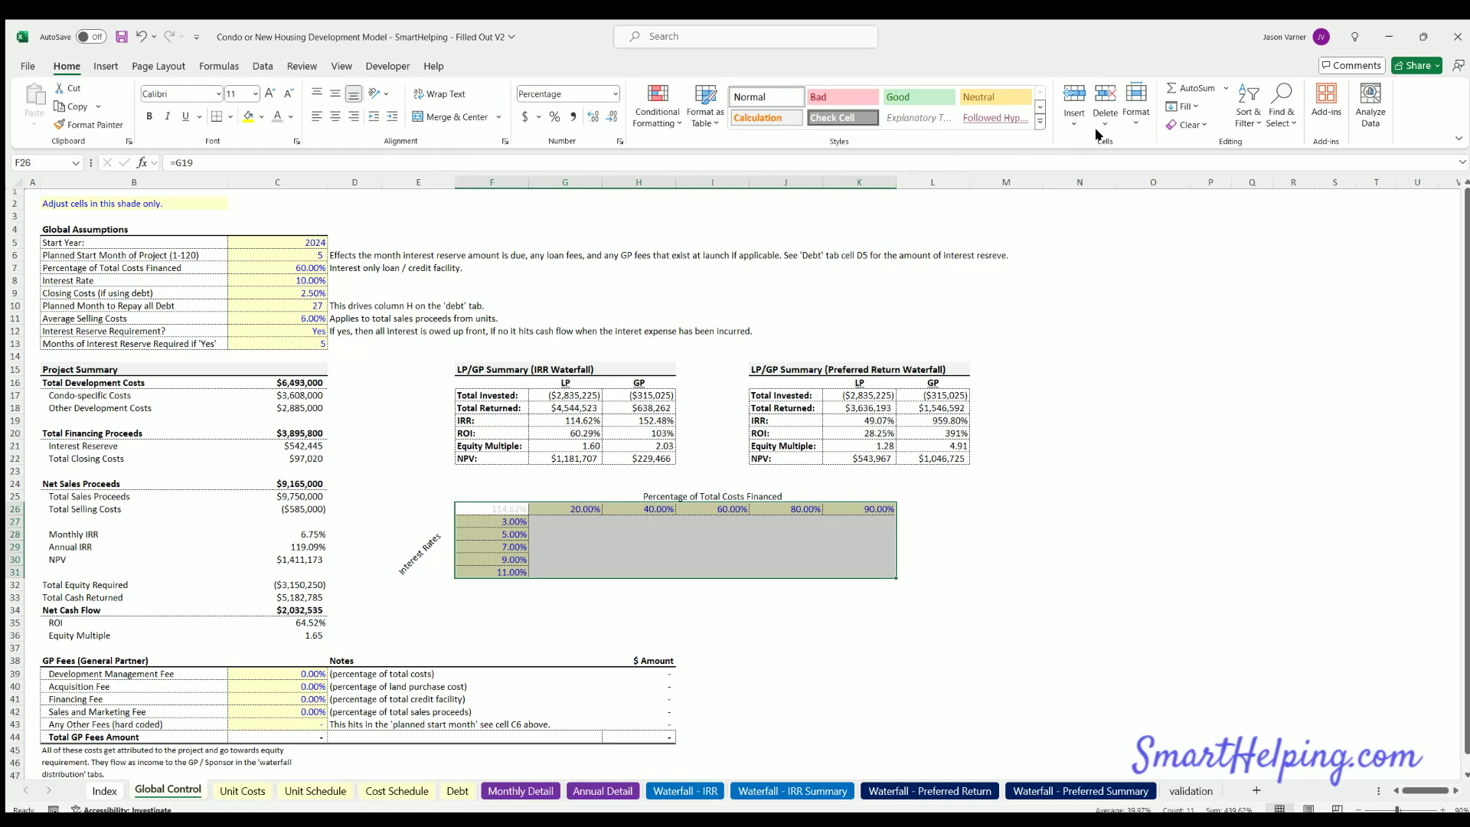
{"action": "left_click", "coordinate": [497, 506]}
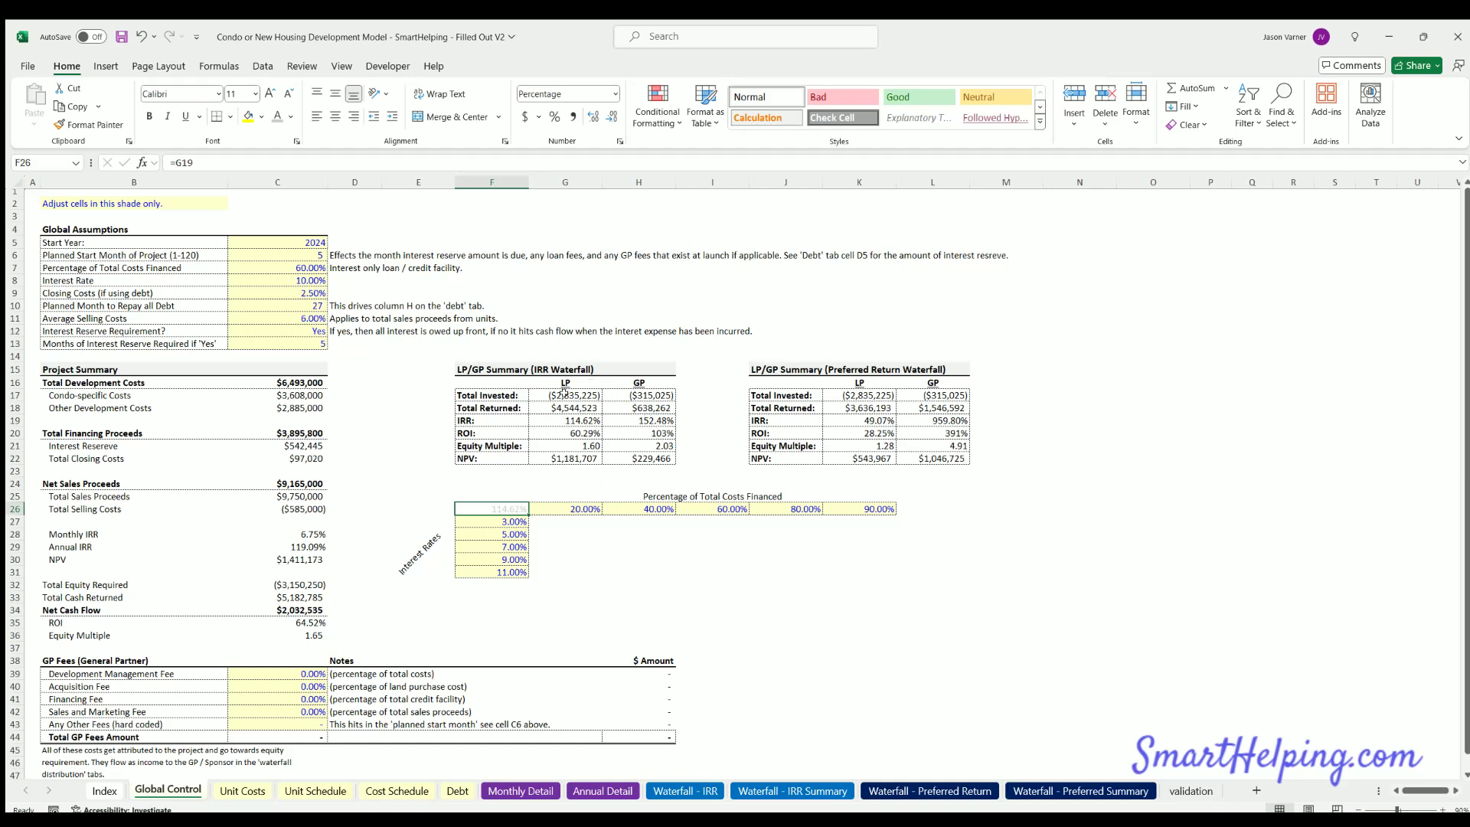
Inspect the invested totals, development costs, financing, net sales and Monthly IRR formulas
{"action": "left_click", "coordinate": [564, 394]}
{"action": "left_click", "coordinate": [642, 393]}
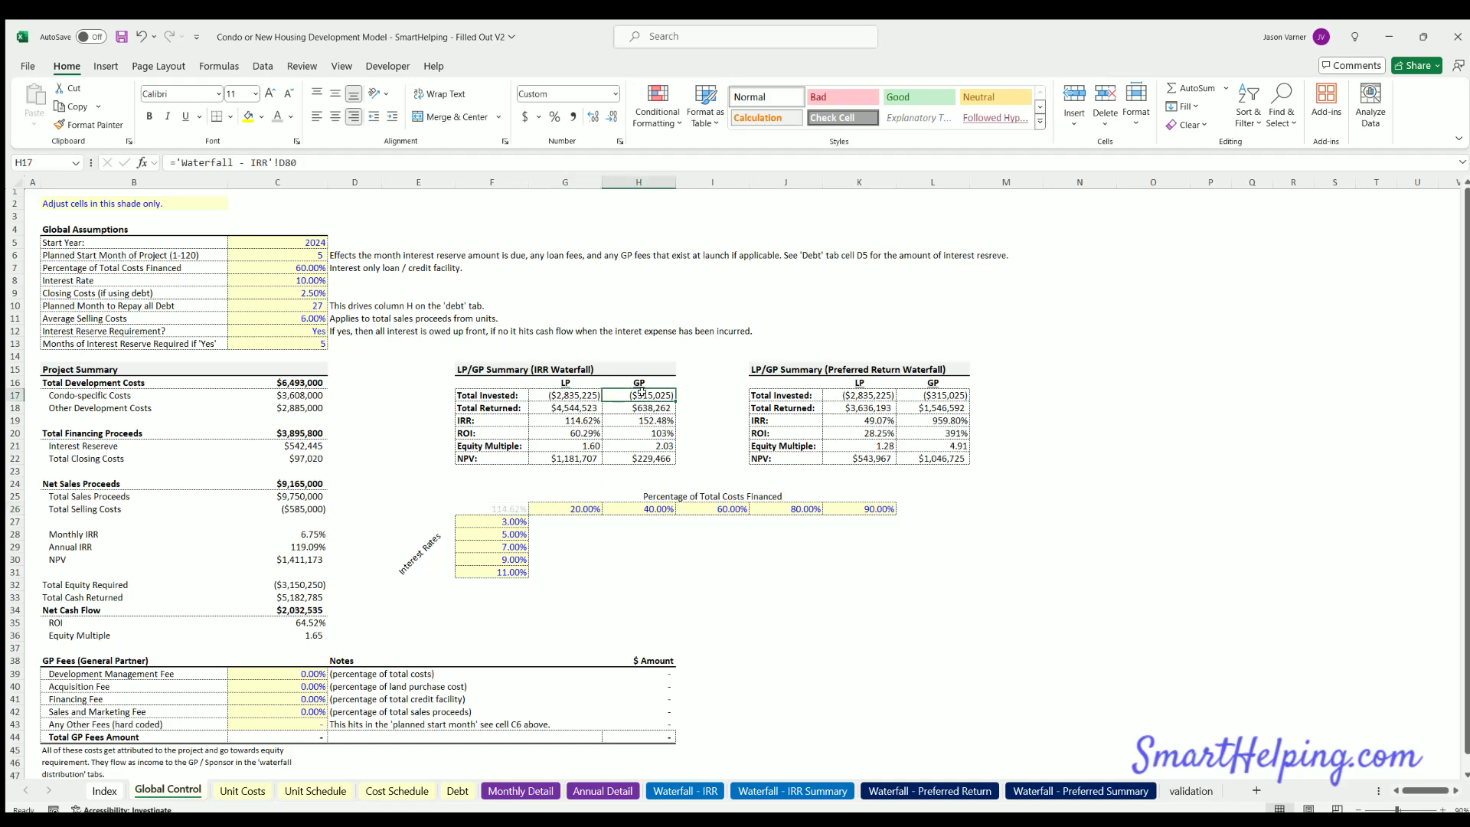
{"action": "left_click", "coordinate": [284, 377]}
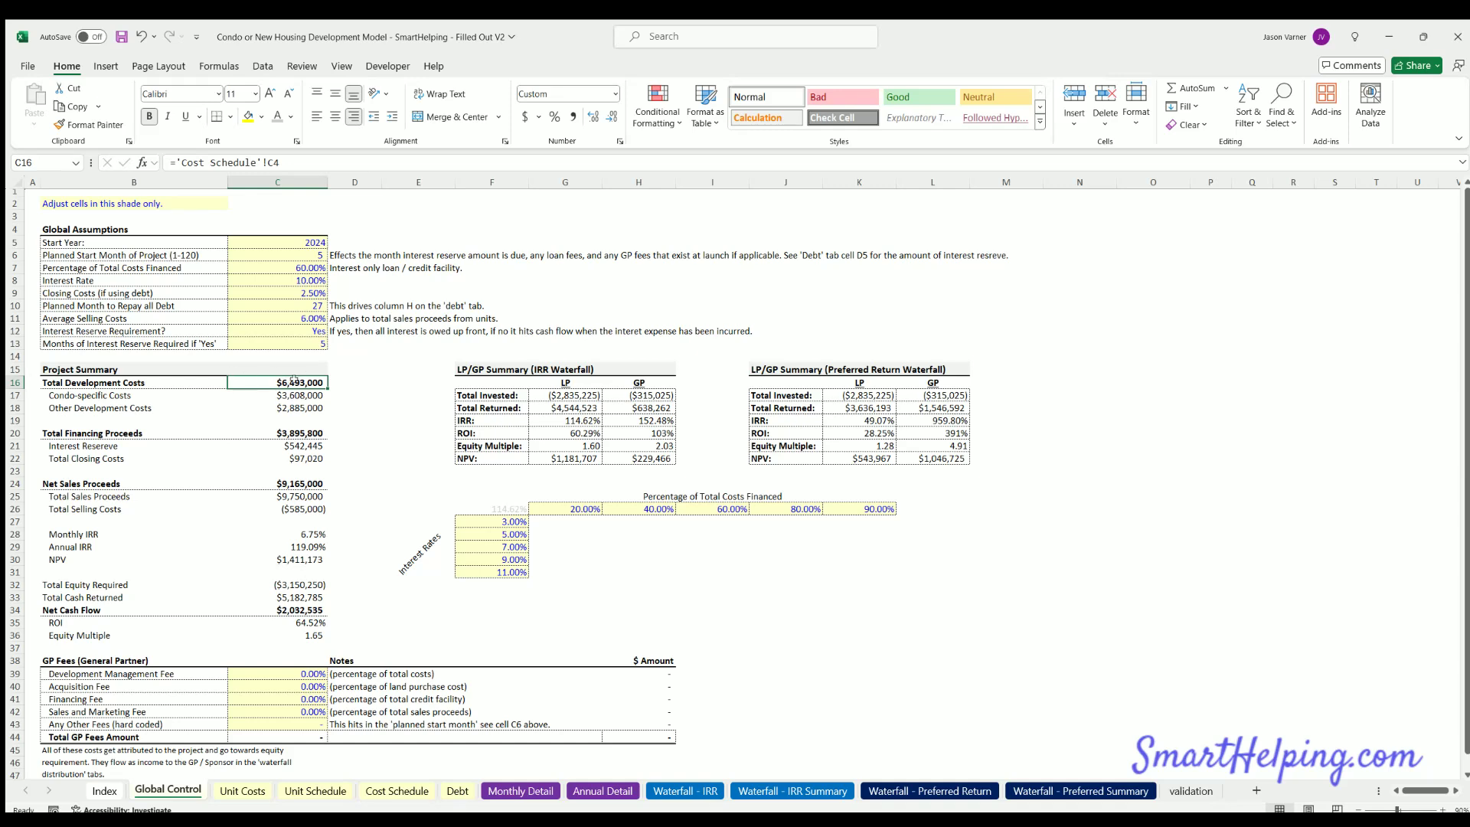
{"action": "left_click", "coordinate": [291, 429]}
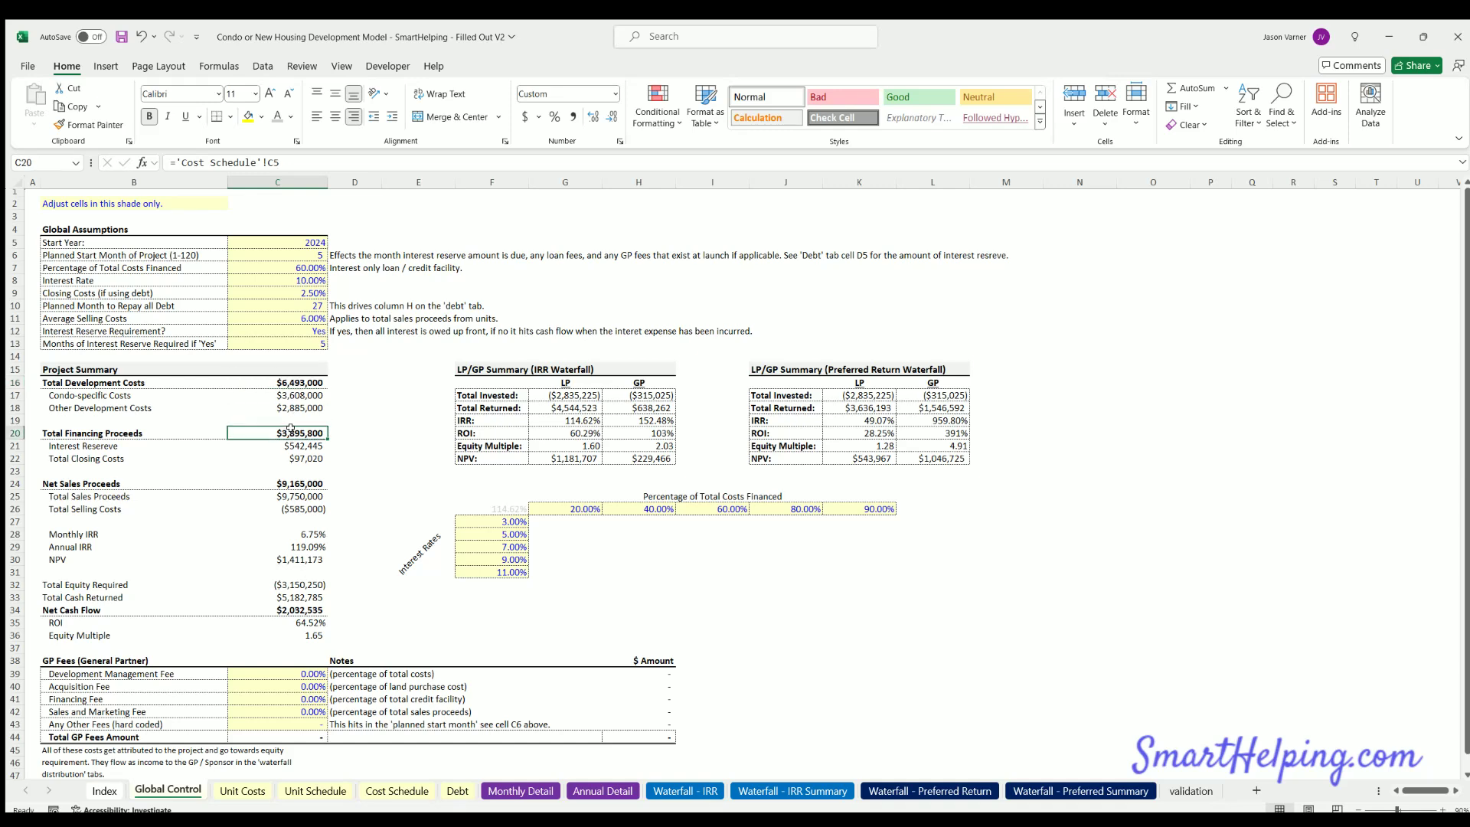
{"action": "left_click", "coordinate": [293, 478]}
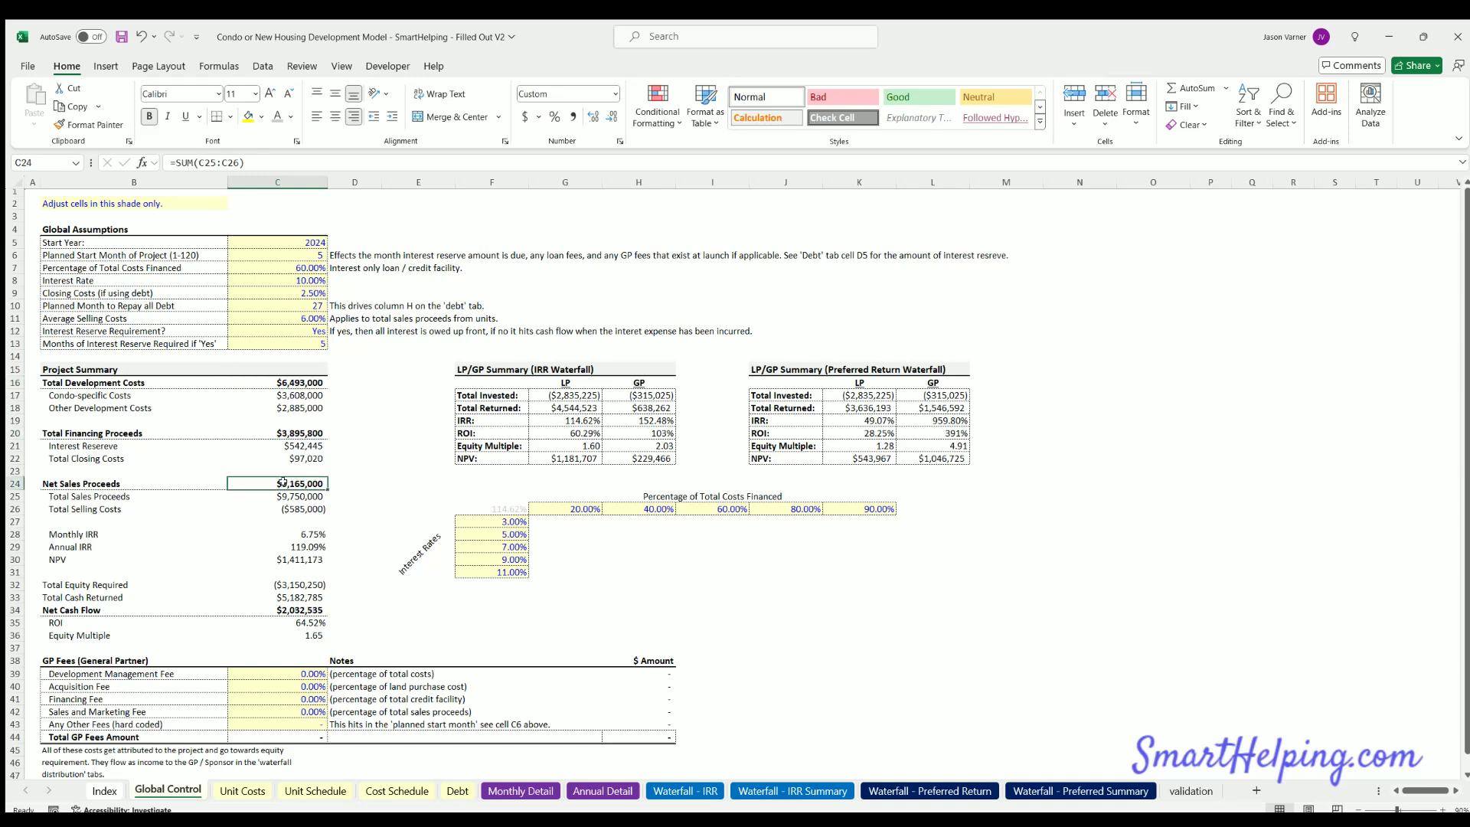
{"action": "left_click", "coordinate": [295, 529]}
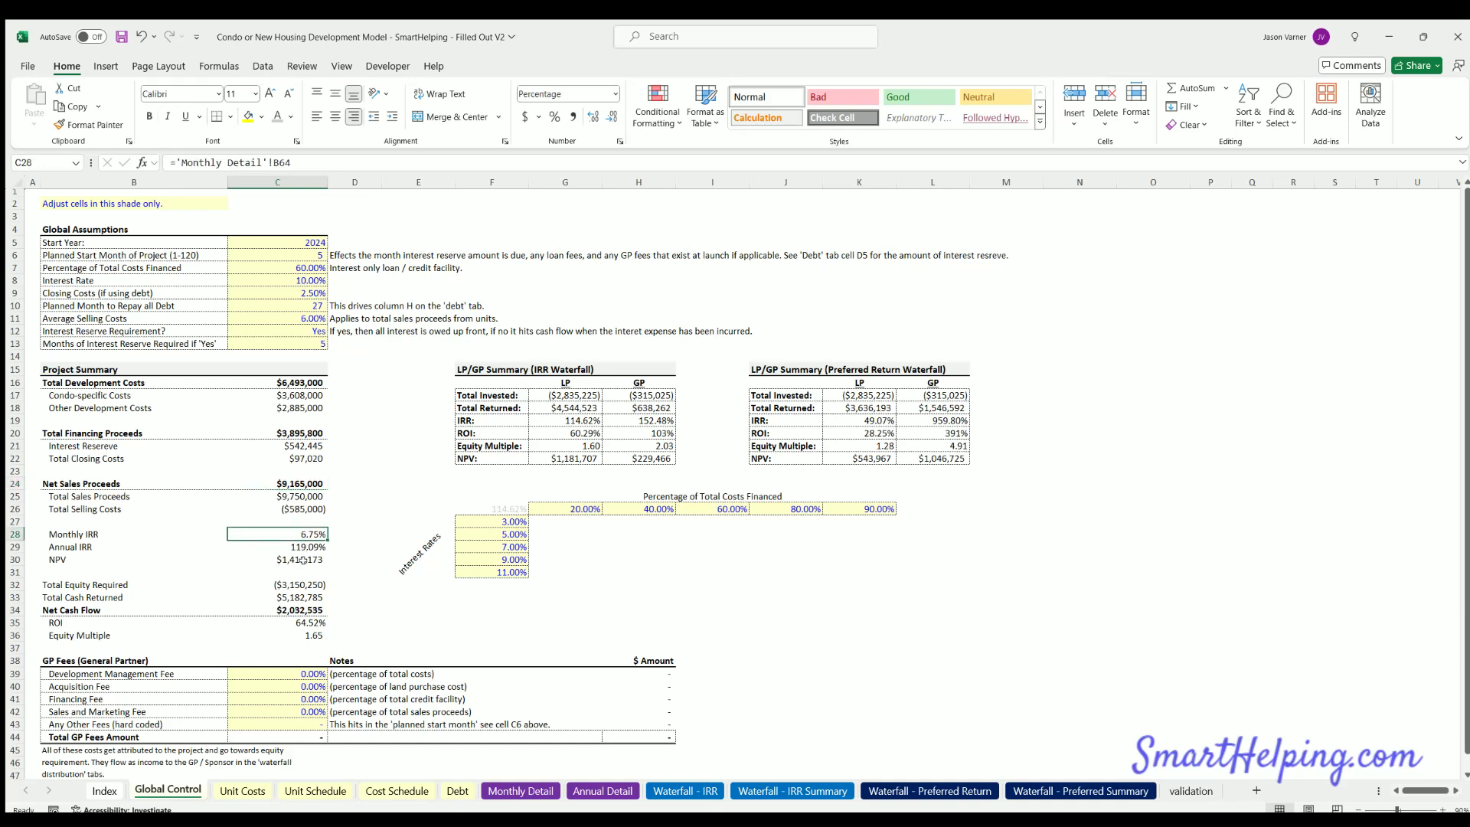
Check F26's =G19 formula and the LP IRR figures, then start a new formula in F26
{"action": "left_click", "coordinate": [506, 505]}
{"action": "left_click_drag", "start_coordinate": [576, 379], "coordinate": [571, 420]}
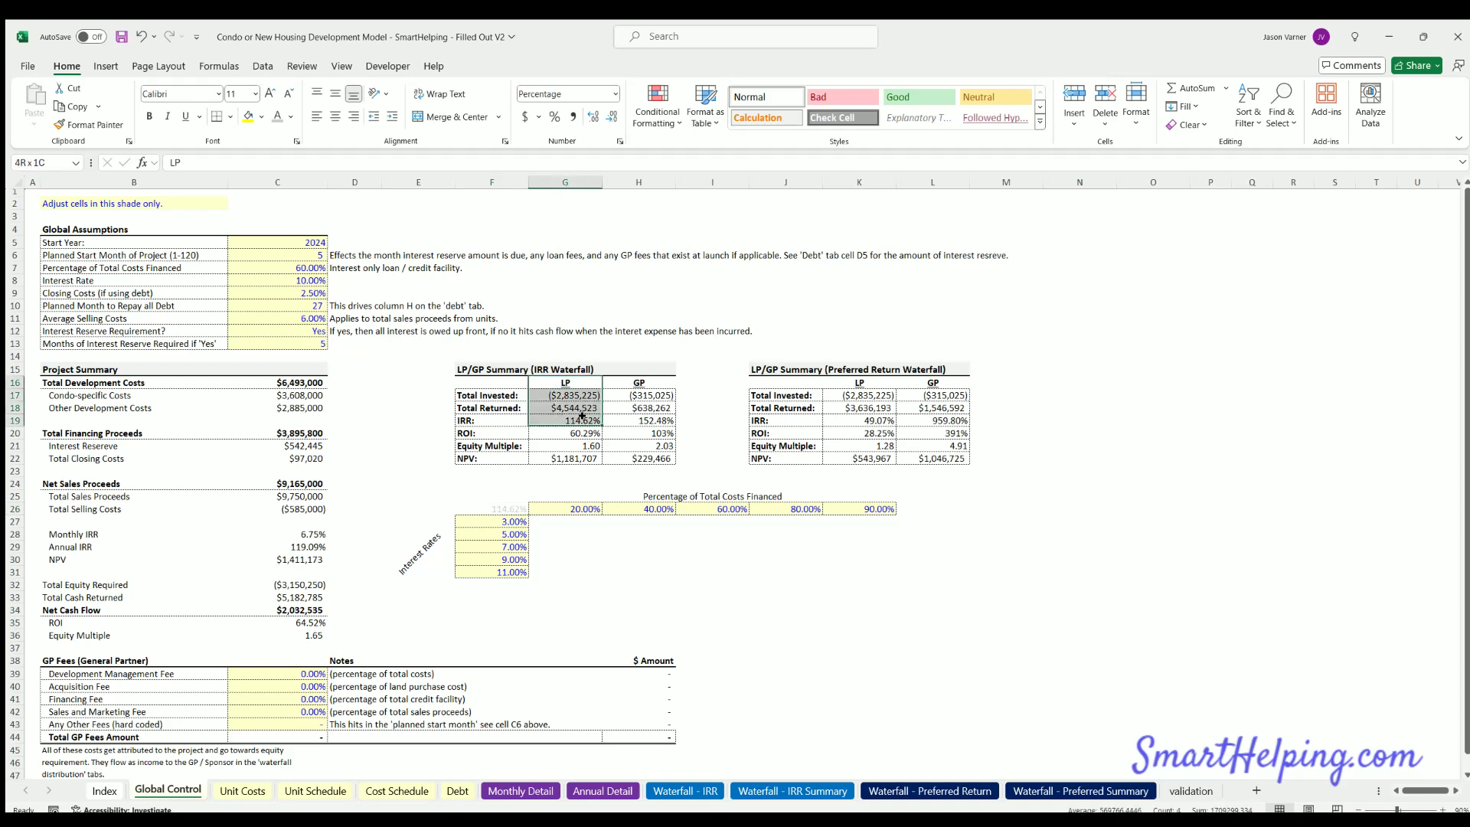
{"action": "left_click", "coordinate": [496, 505]}
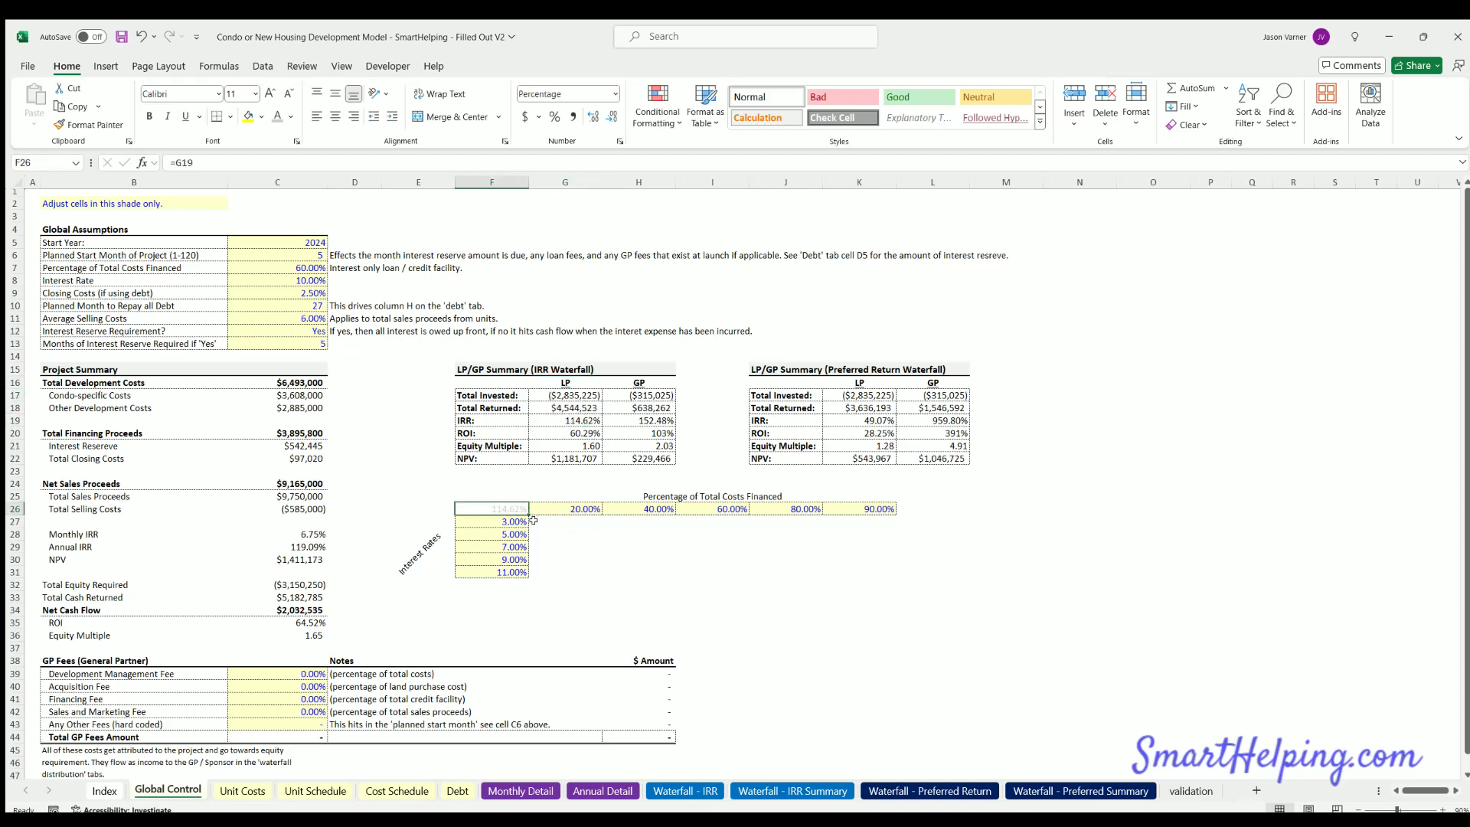
{"action": "type", "text": "="}
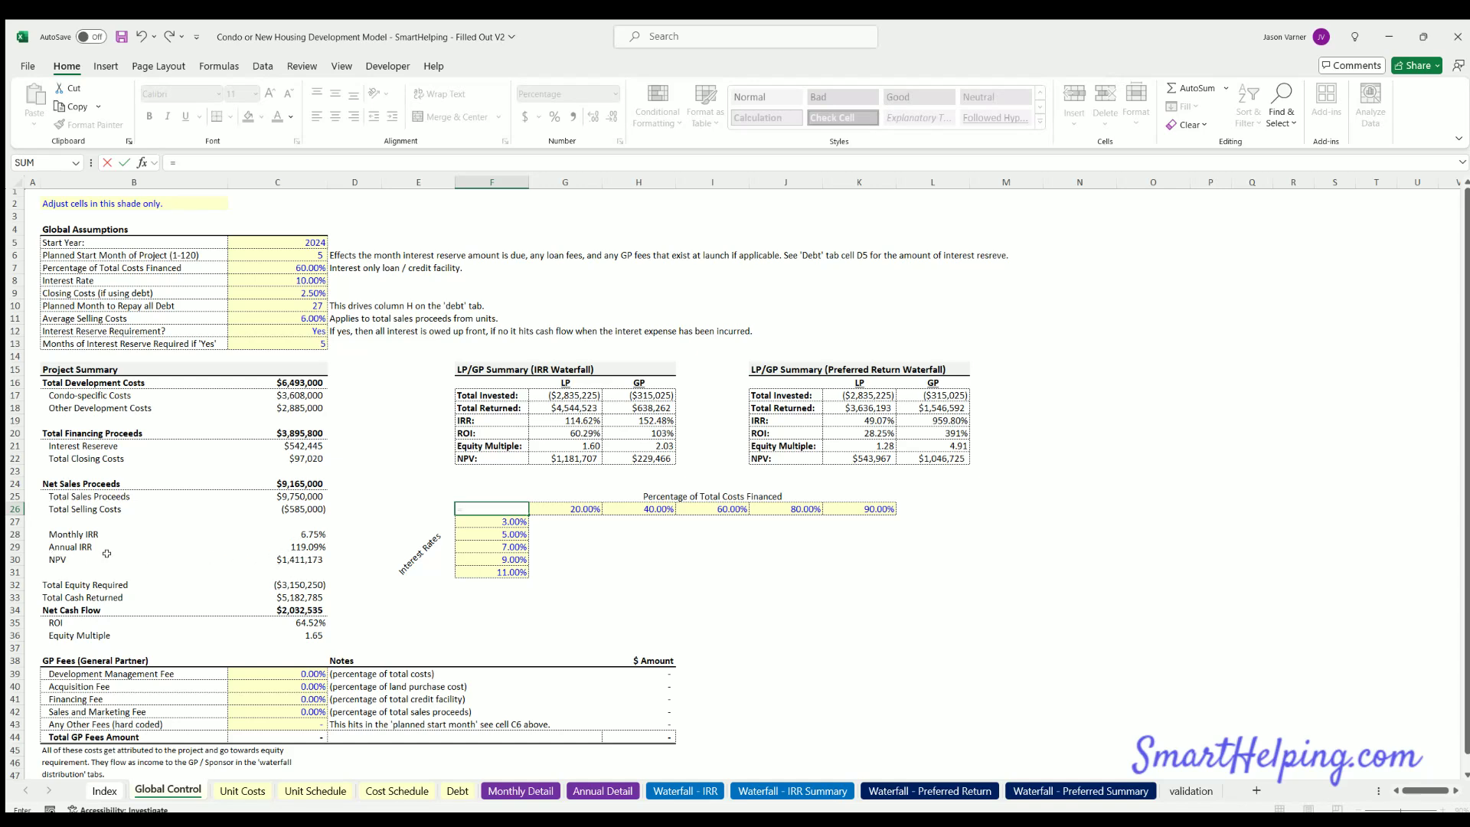
Make F26 =C29 (Annual IRR, 119.09%) and select the grid F26:K31
{"action": "left_click", "coordinate": [306, 545]}
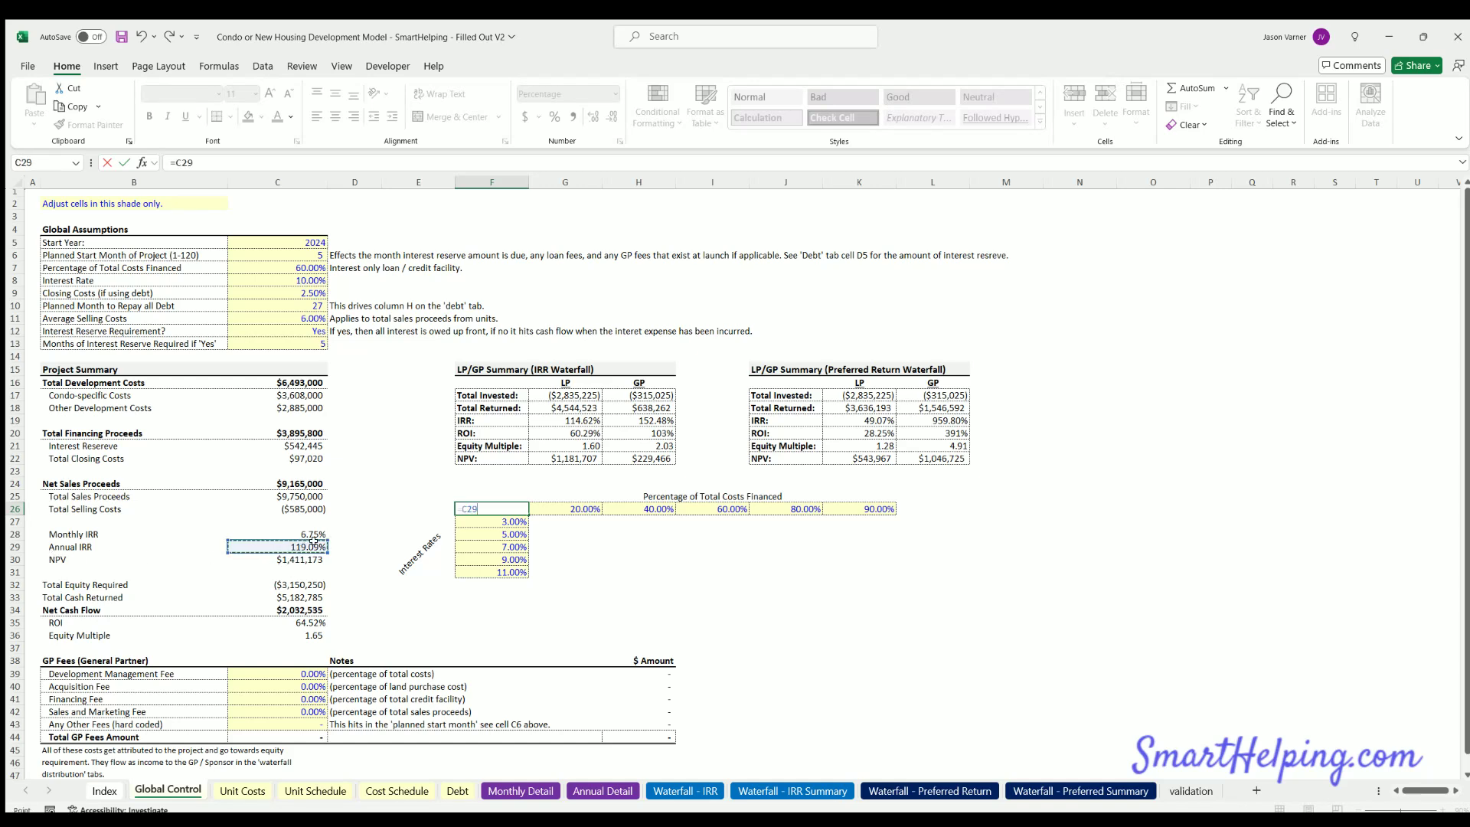
{"action": "key", "text": "Return"}
{"action": "left_click", "coordinate": [503, 505]}
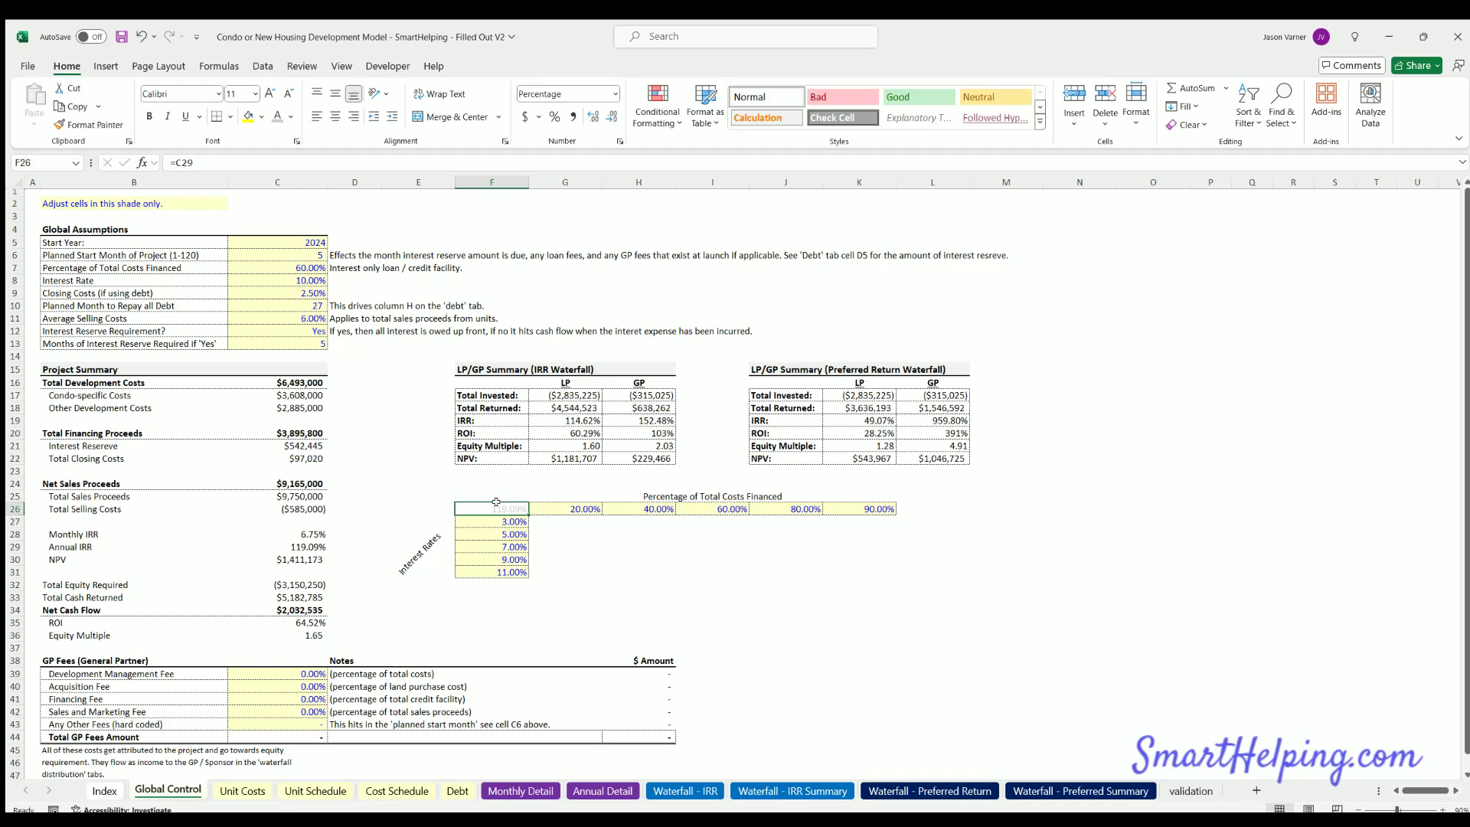
{"action": "left_click_drag", "start_coordinate": [496, 502], "coordinate": [829, 560]}
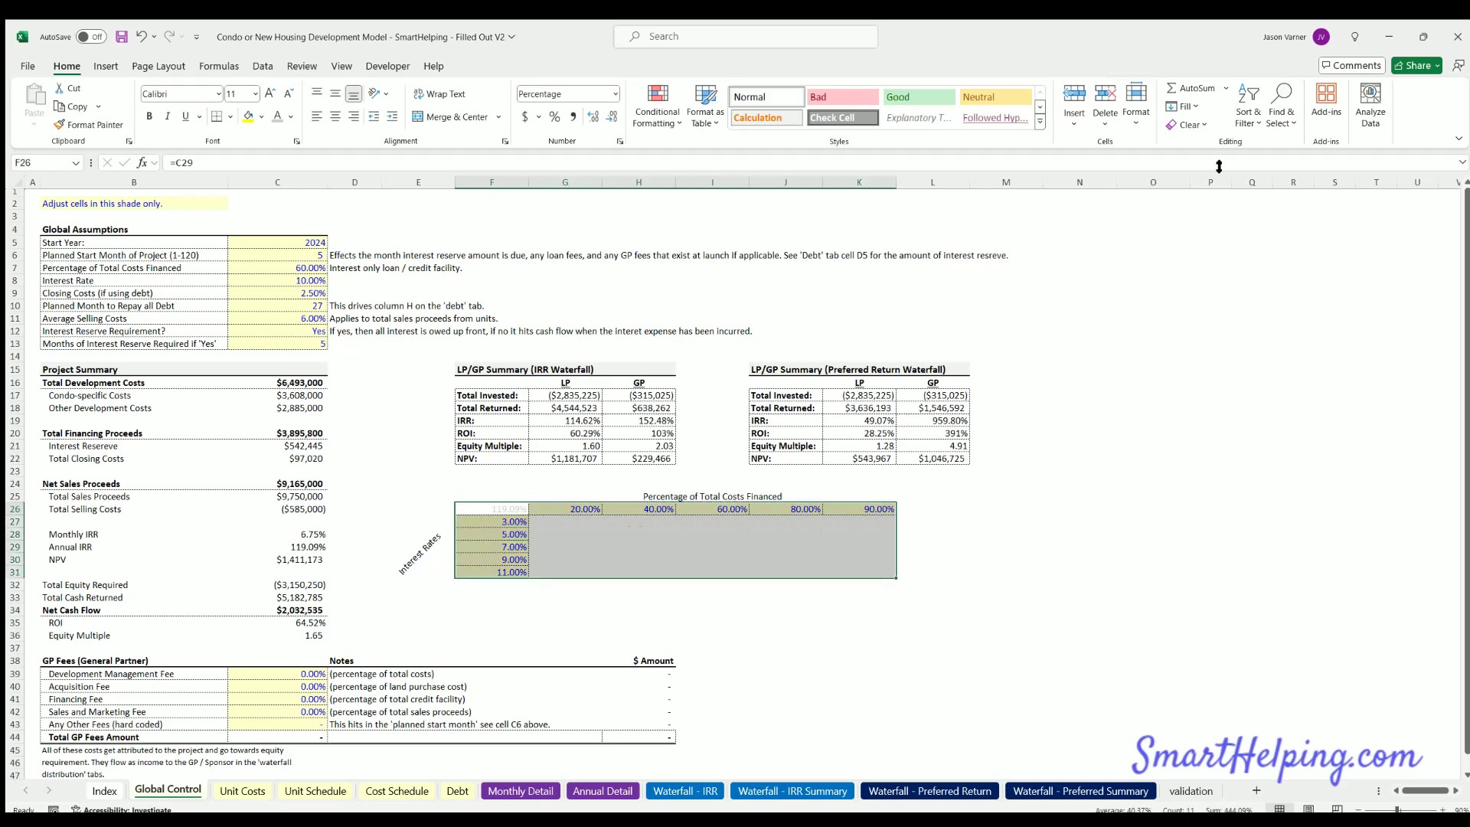
Build a Data Table on F26:K31 with row input C8 and column input C7
{"action": "left_click", "coordinate": [264, 66]}
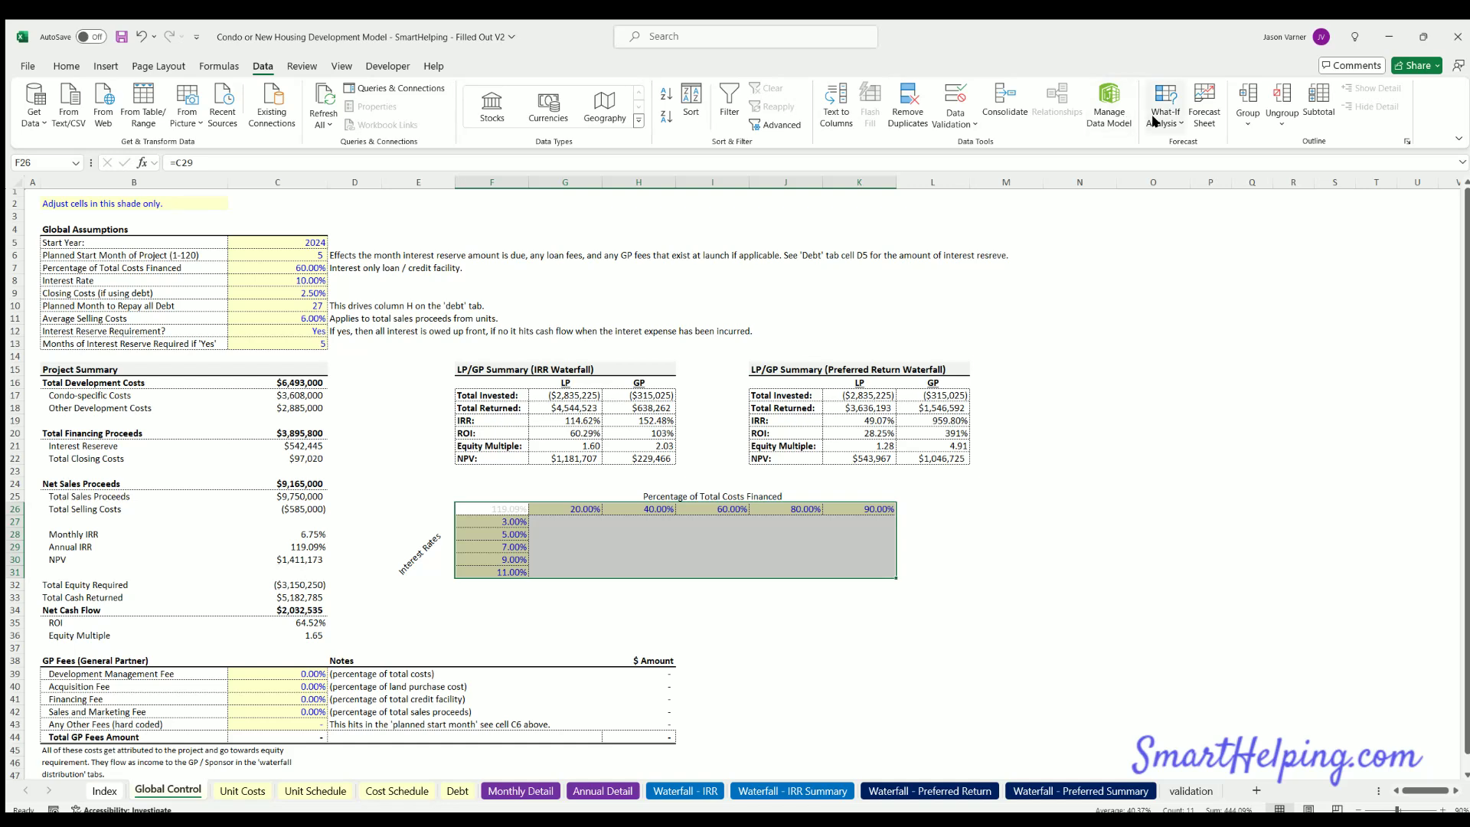
{"action": "key", "text": "alt+a"}
{"action": "key", "text": "w"}
{"action": "key", "text": "t"}
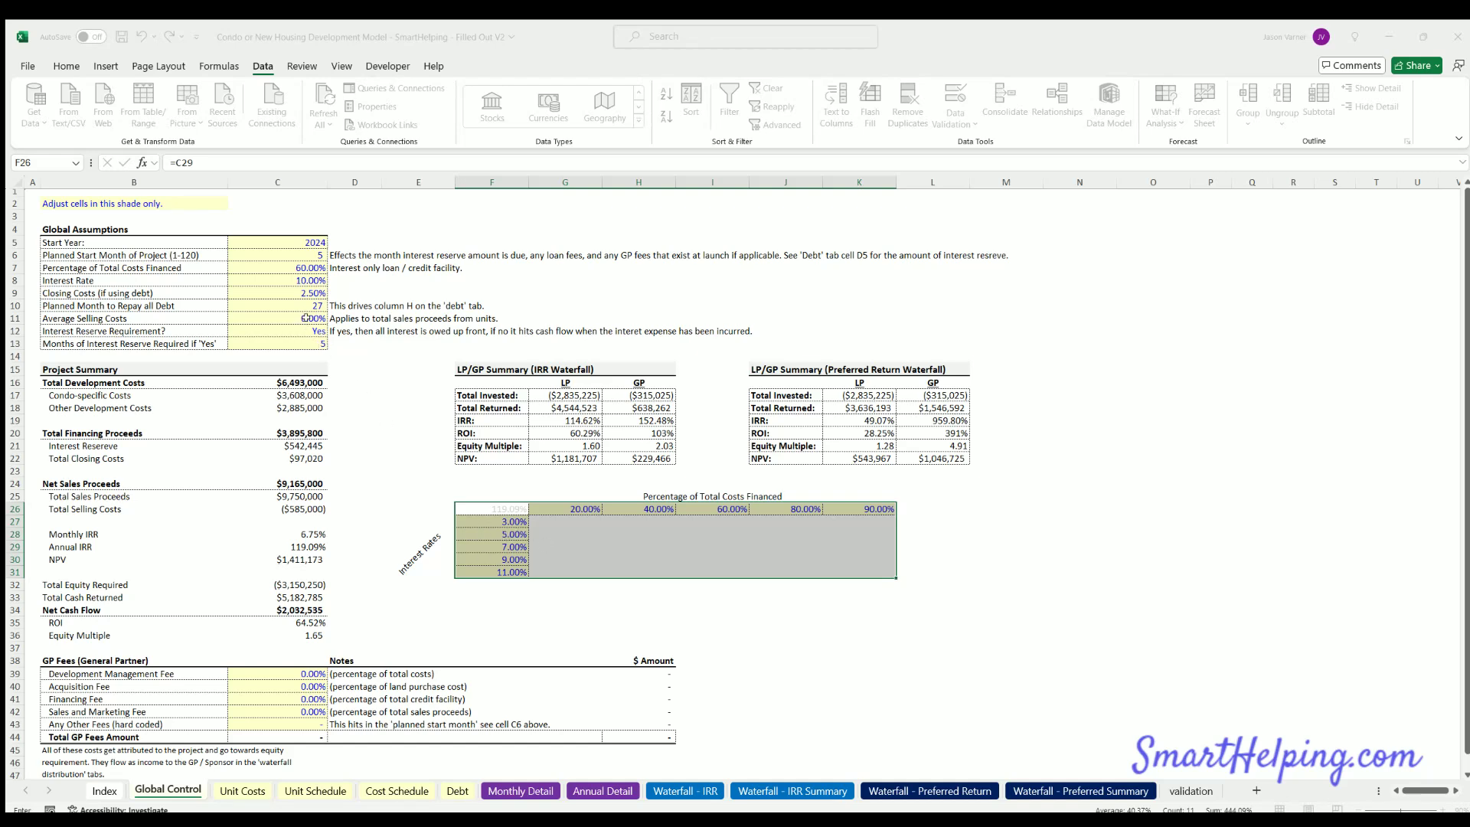
{"action": "left_click", "coordinate": [298, 279]}
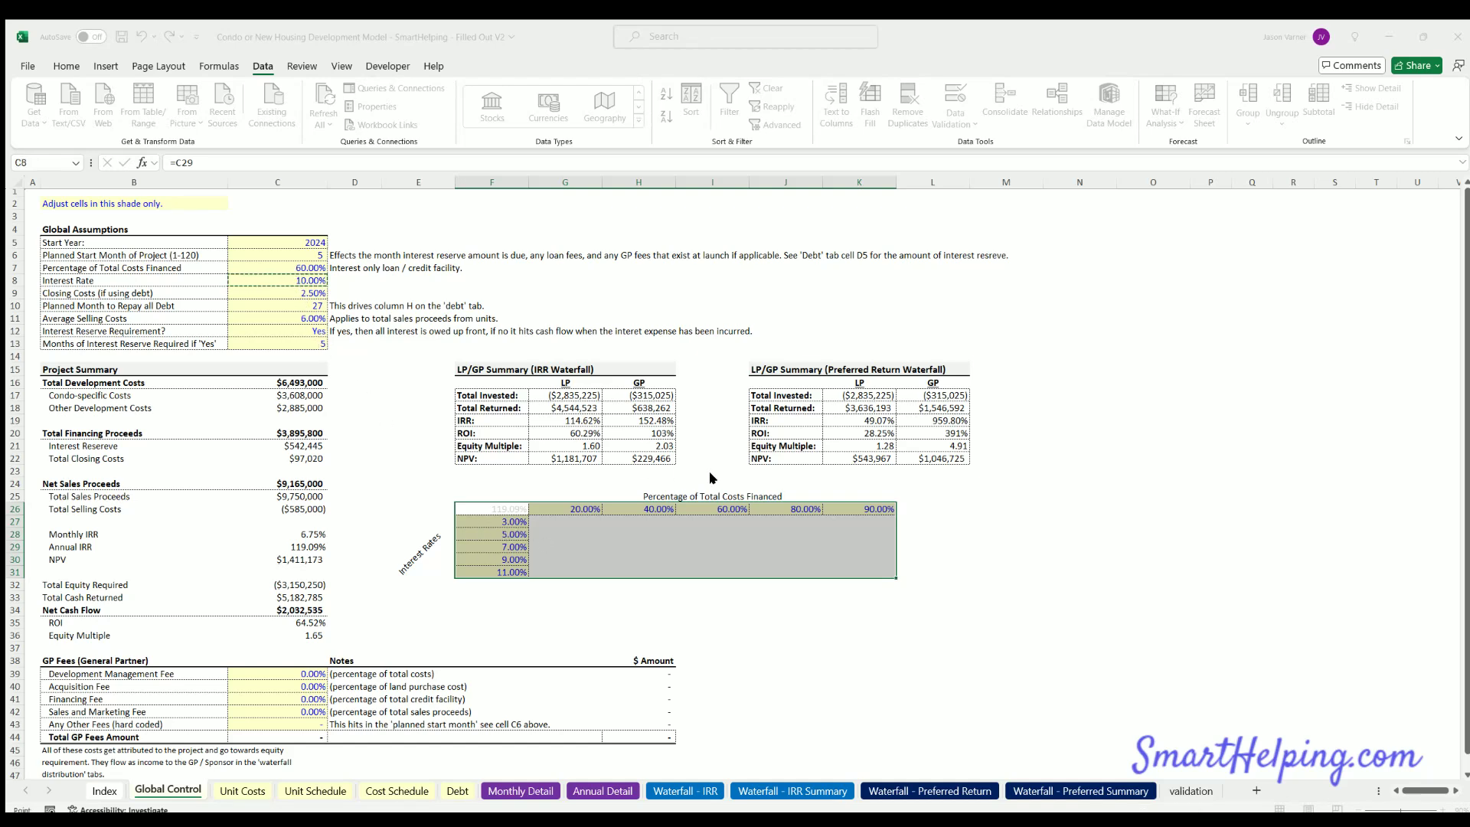
{"action": "key", "text": "Tab"}
{"action": "left_click", "coordinate": [280, 265]}
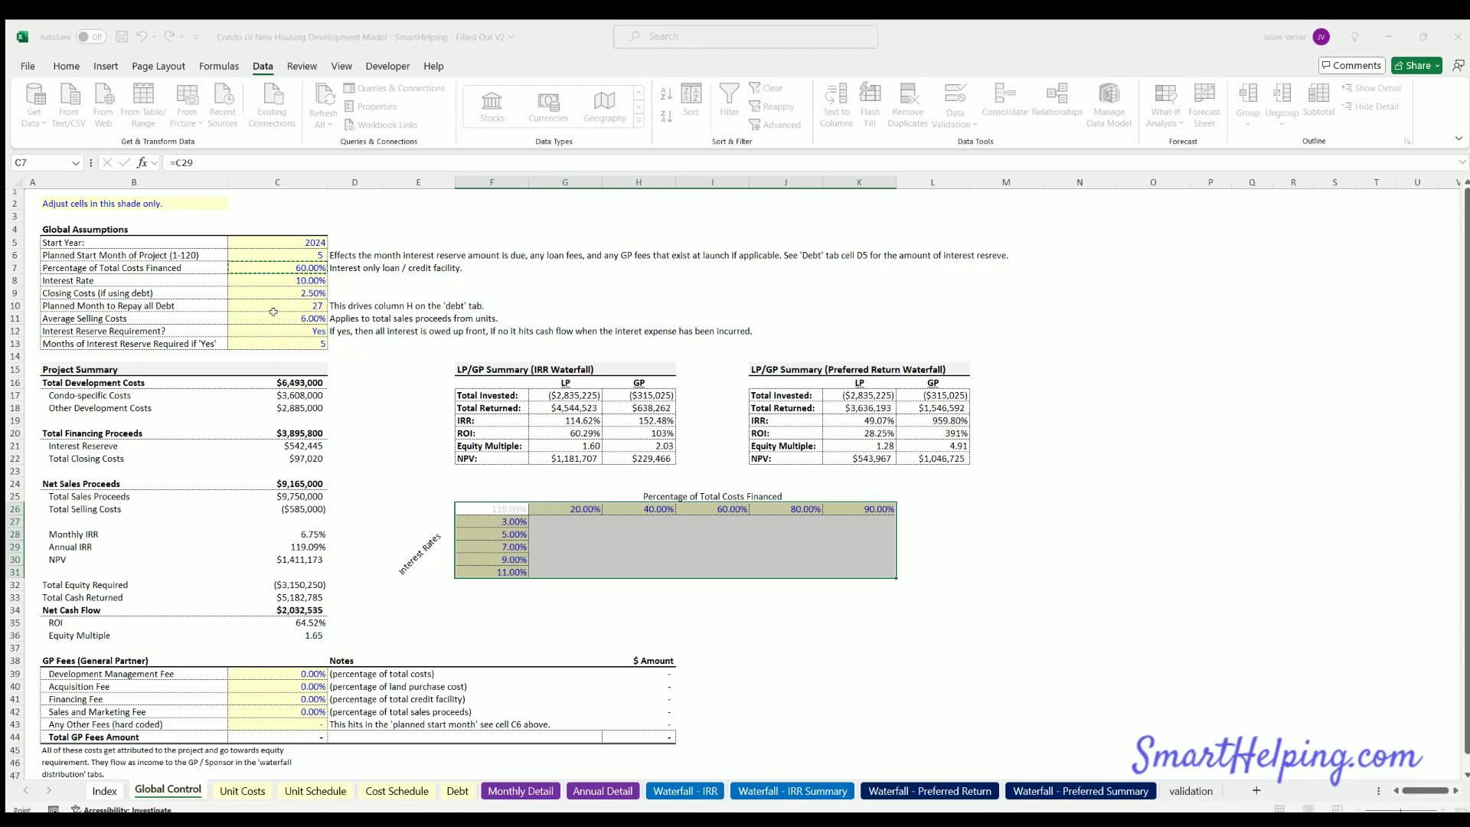
{"action": "key", "text": "Return"}
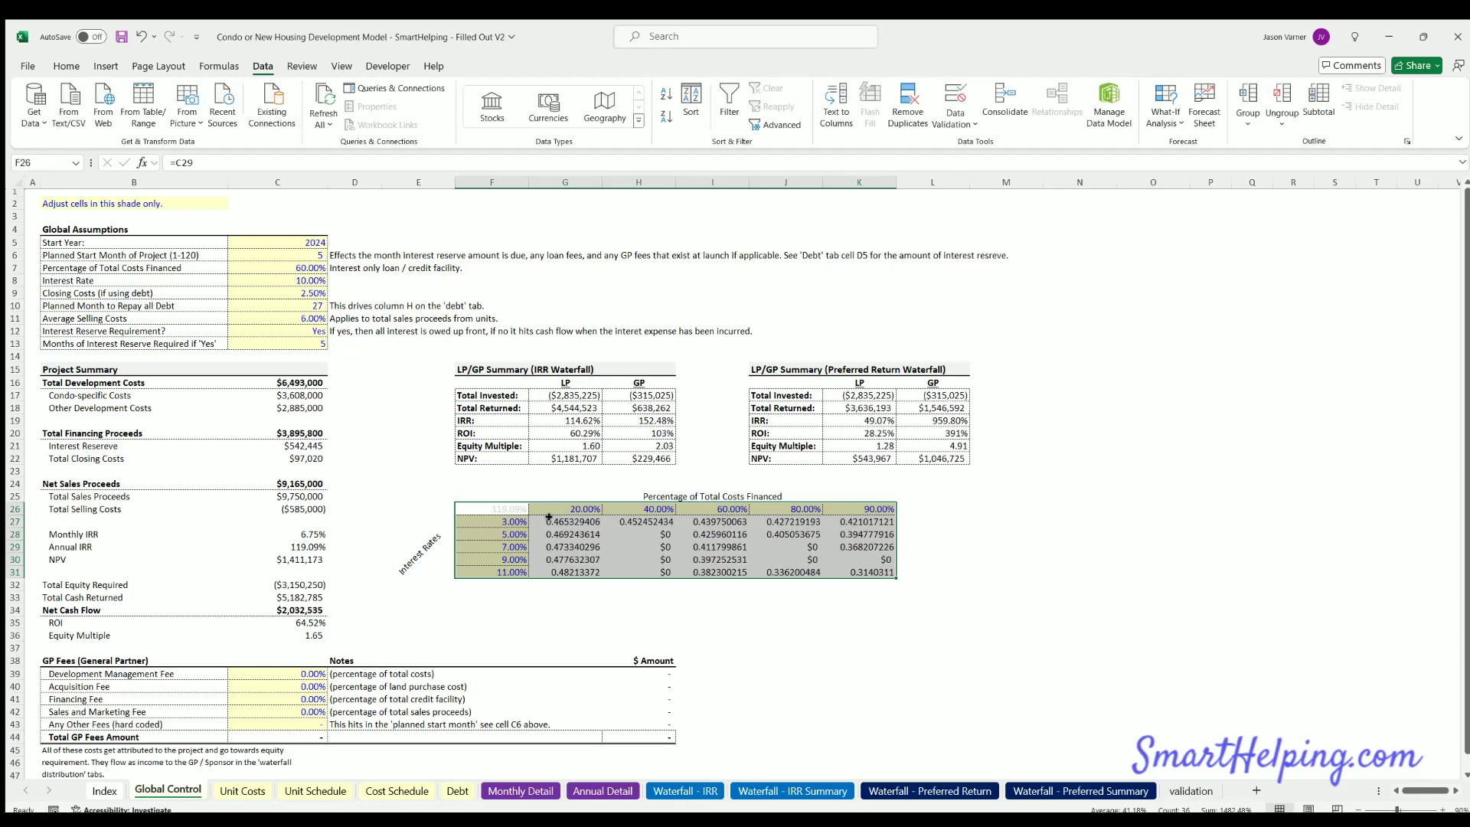
Format the G27:K31 results as one-decimal percentages with a green colour scale
{"action": "left_click_drag", "start_coordinate": [549, 518], "coordinate": [880, 571]}
{"action": "left_click", "coordinate": [66, 66]}
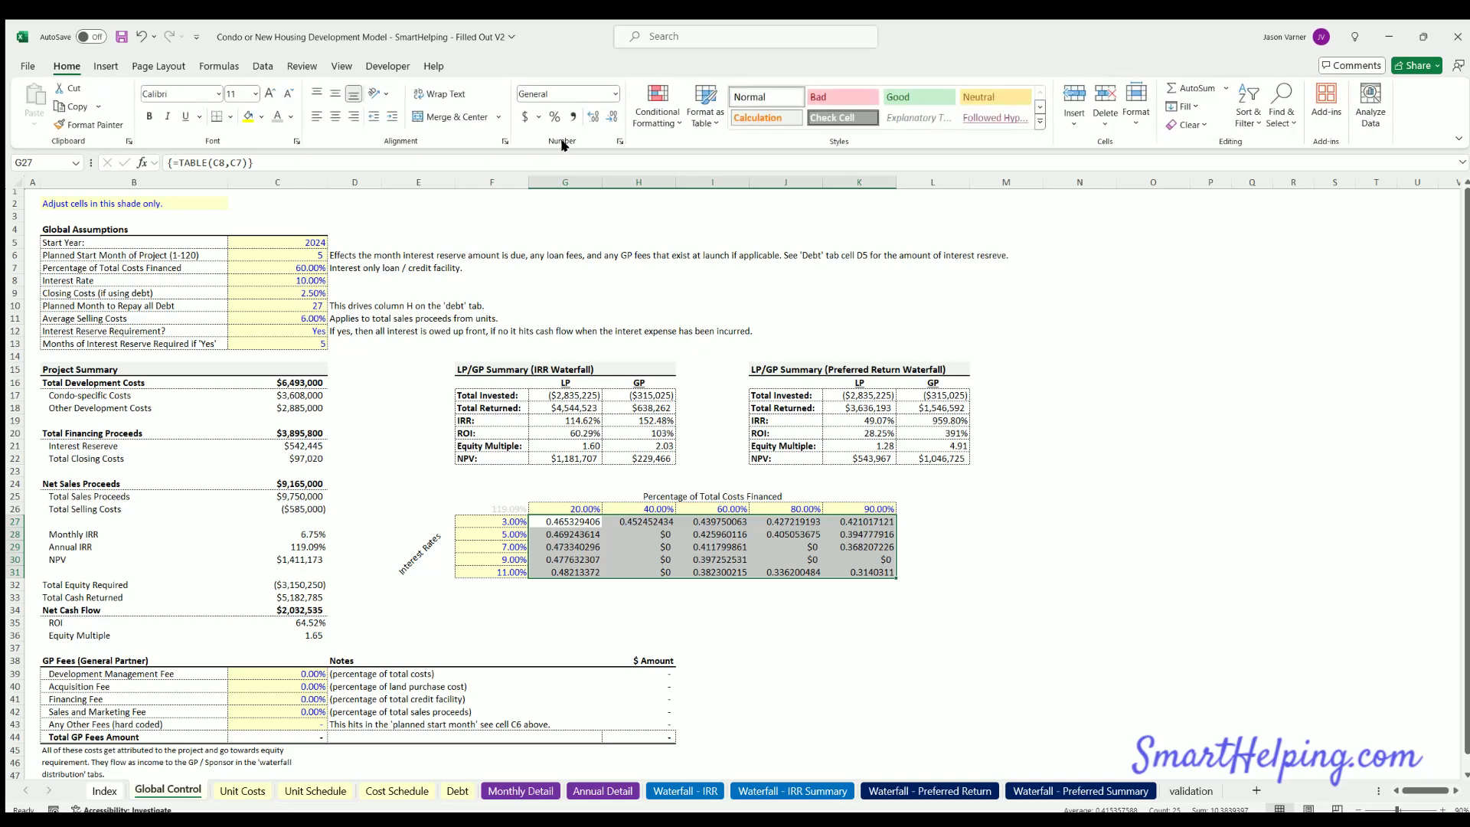
{"action": "left_click", "coordinate": [554, 117]}
{"action": "left_click", "coordinate": [594, 116]}
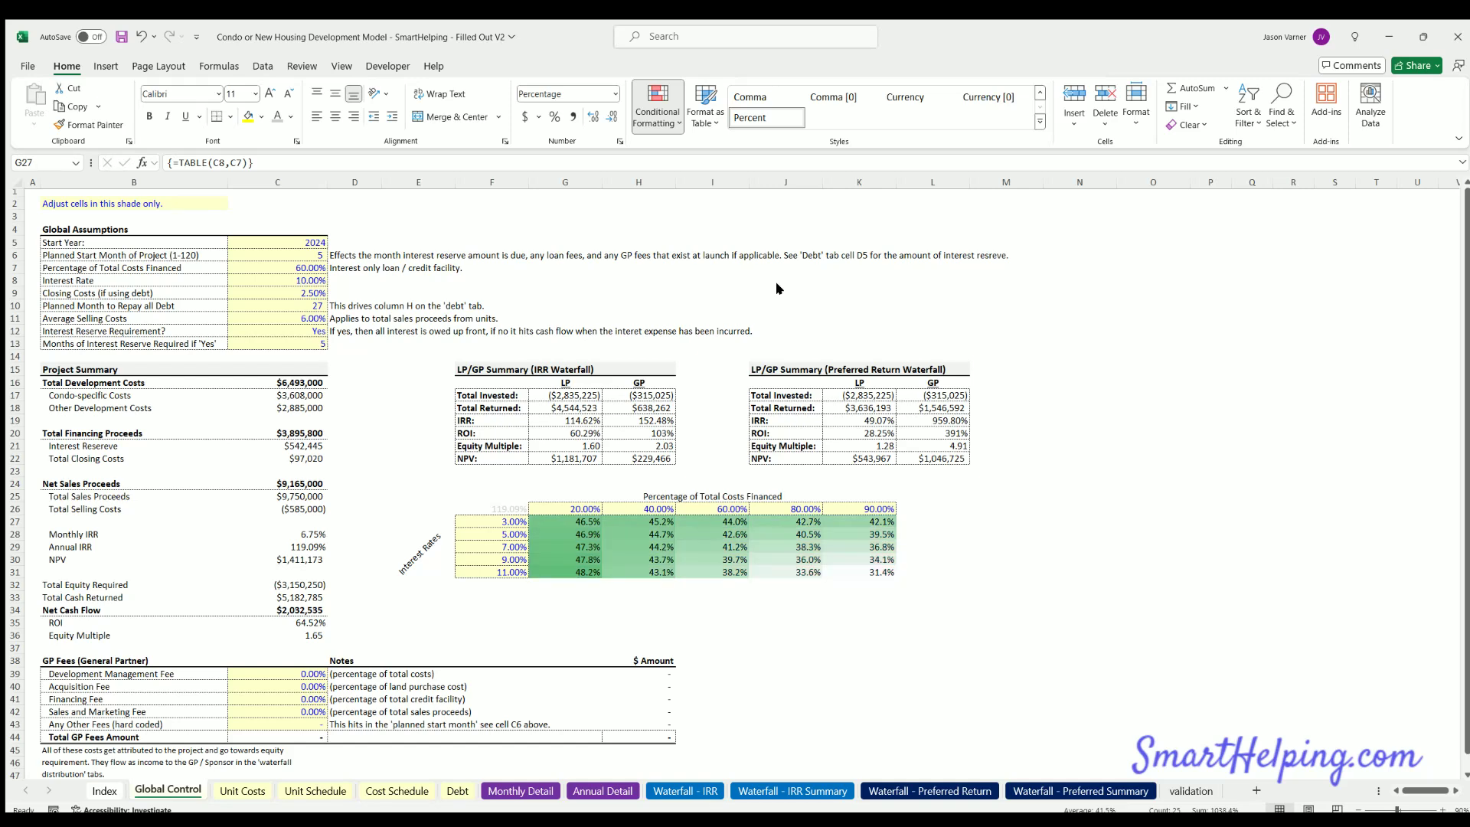
{"action": "left_click", "coordinate": [1262, 503]}
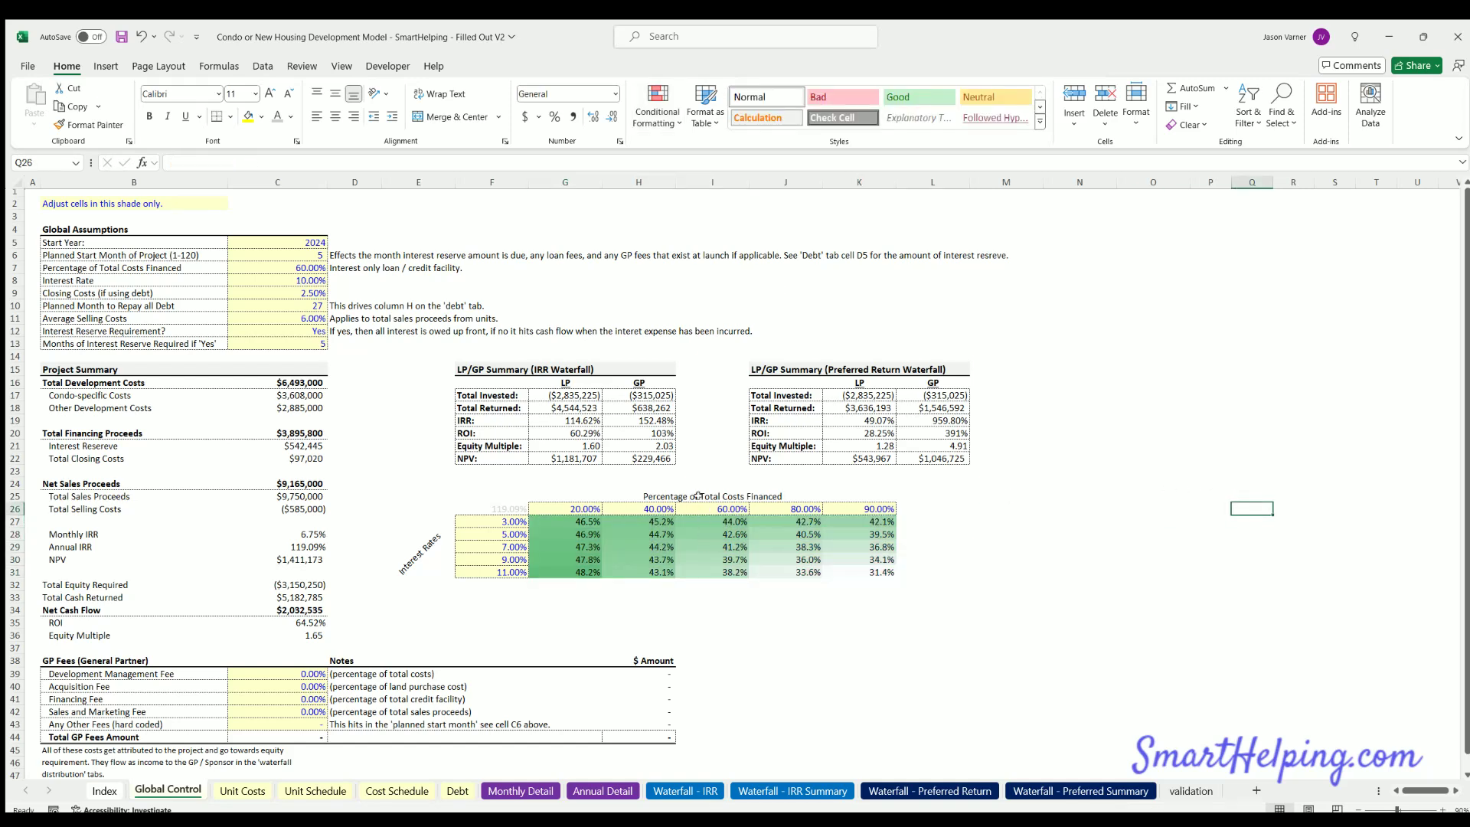
Type the bold title 'IRR Sensitivity Table' in F24
{"action": "left_click", "coordinate": [471, 483]}
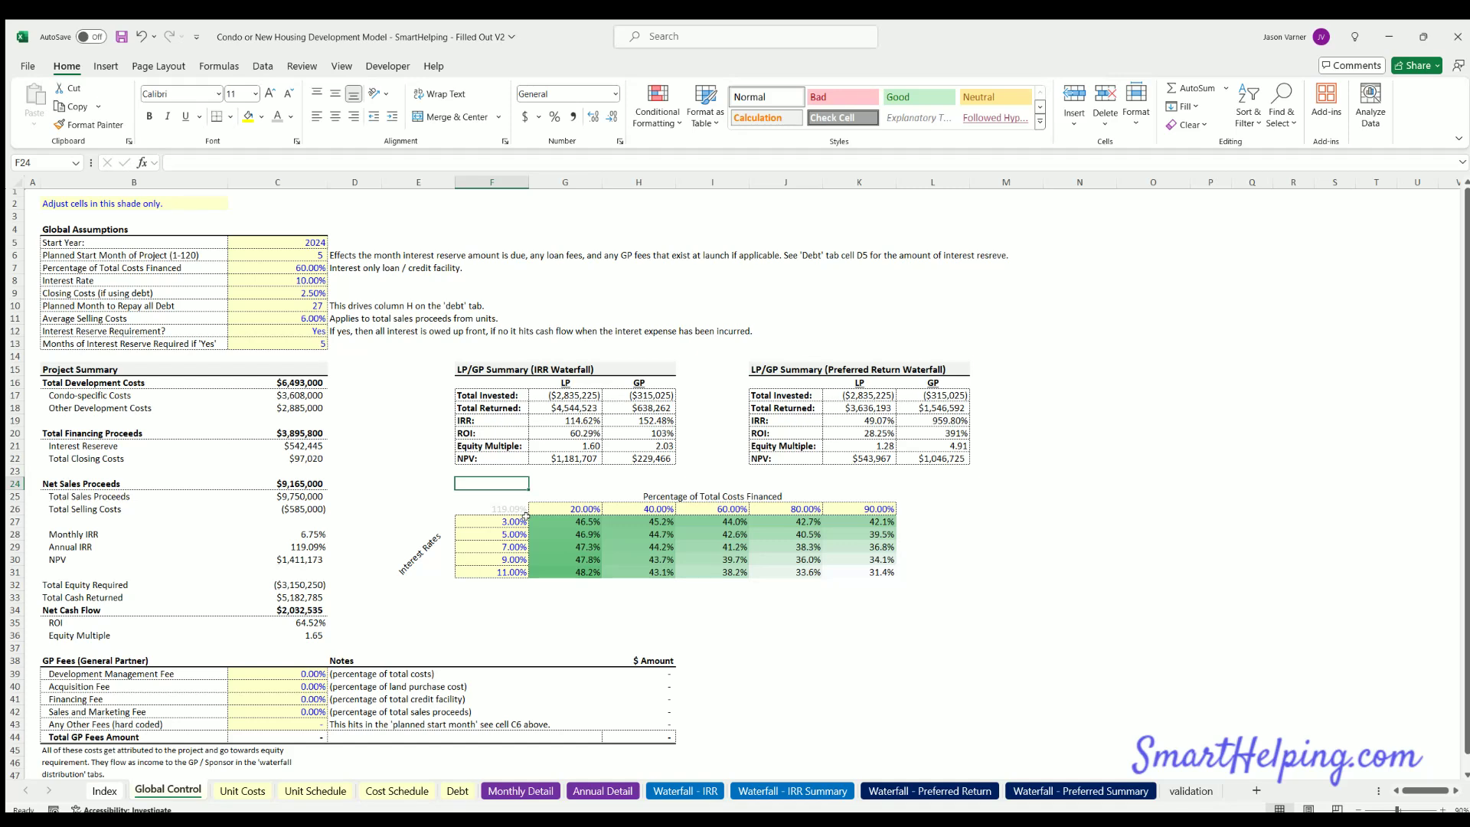
{"action": "type", "text": "Sen"}
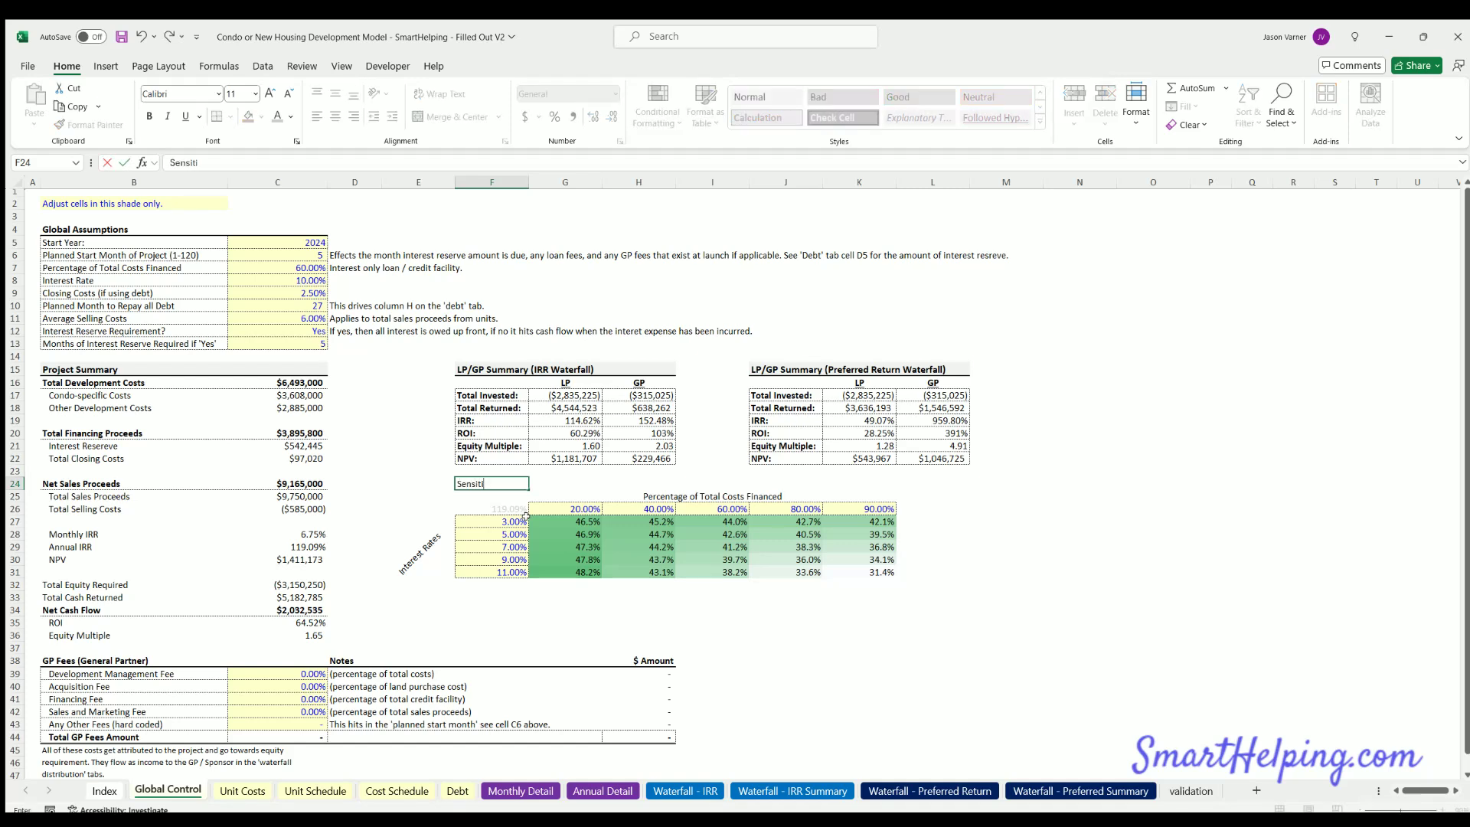
{"action": "type", "text": "sit"}
{"action": "key", "text": "BackSpace"}
{"action": "key", "text": "BackSpace"}
{"action": "key", "text": "BackSpace"}
{"action": "key", "text": "BackSpace"}
{"action": "key", "text": "BackSpace"}
{"action": "key", "text": "BackSpace"}
{"action": "type", "text": "IRR Sensitivity Ta"}
{"action": "key", "text": "ctrl+Return"}
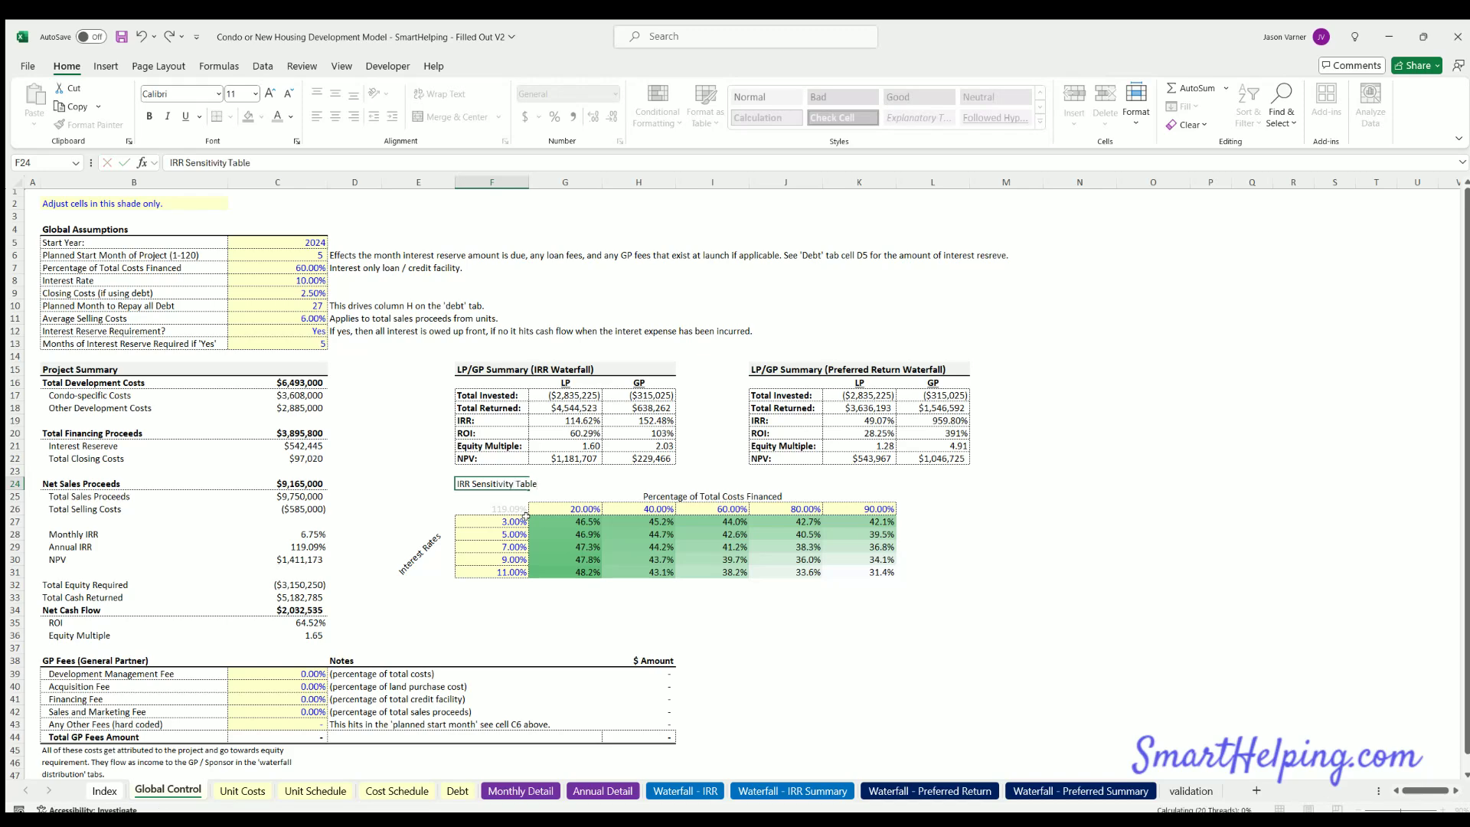
{"action": "key", "text": "ctrl+b"}
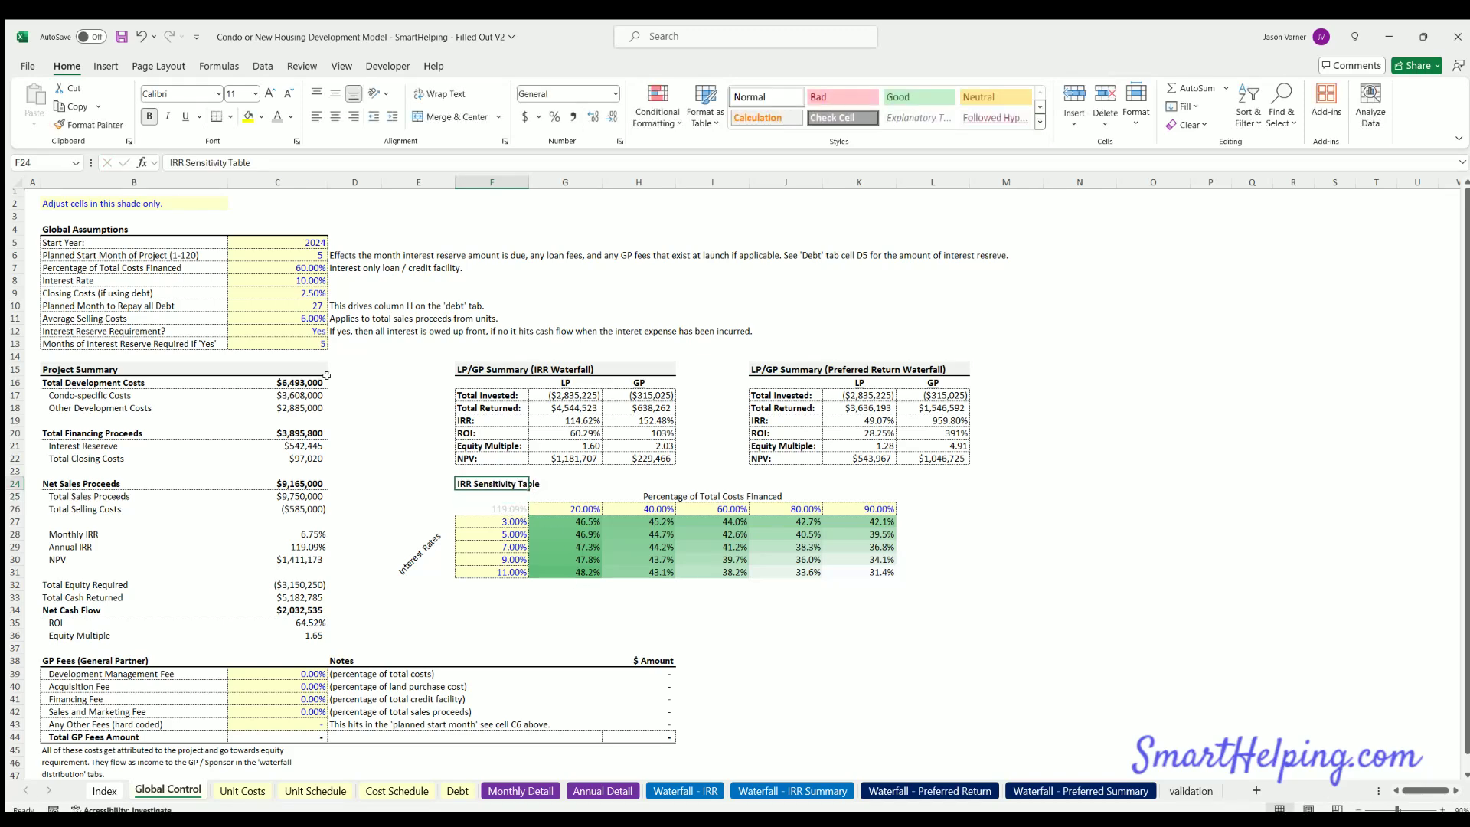
Set the financed percentage to 50% and inspect the data table's TABLE formula
{"action": "left_click", "coordinate": [276, 266]}
{"action": "type", "text": "50"}
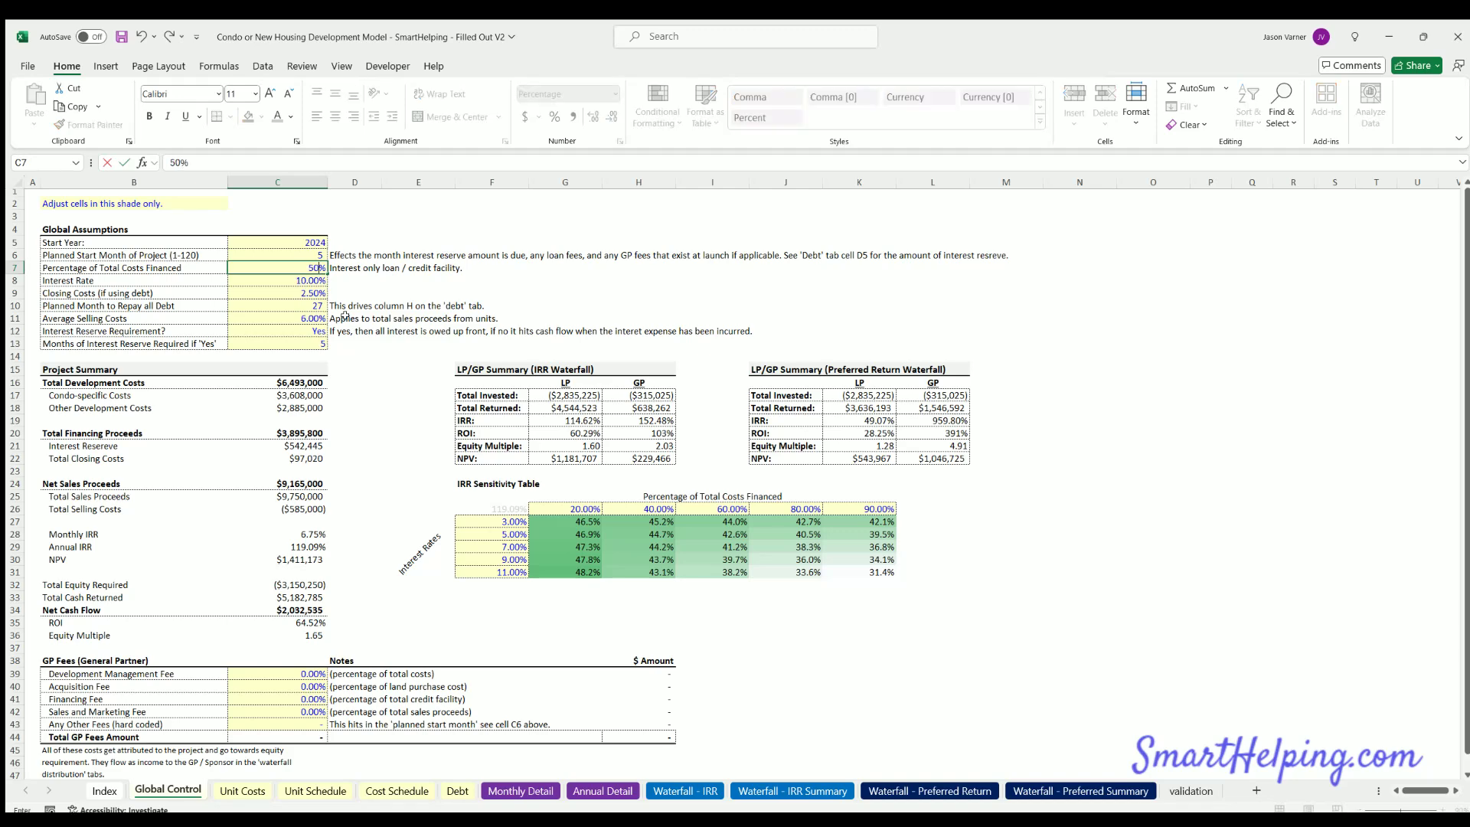
{"action": "key", "text": "Return"}
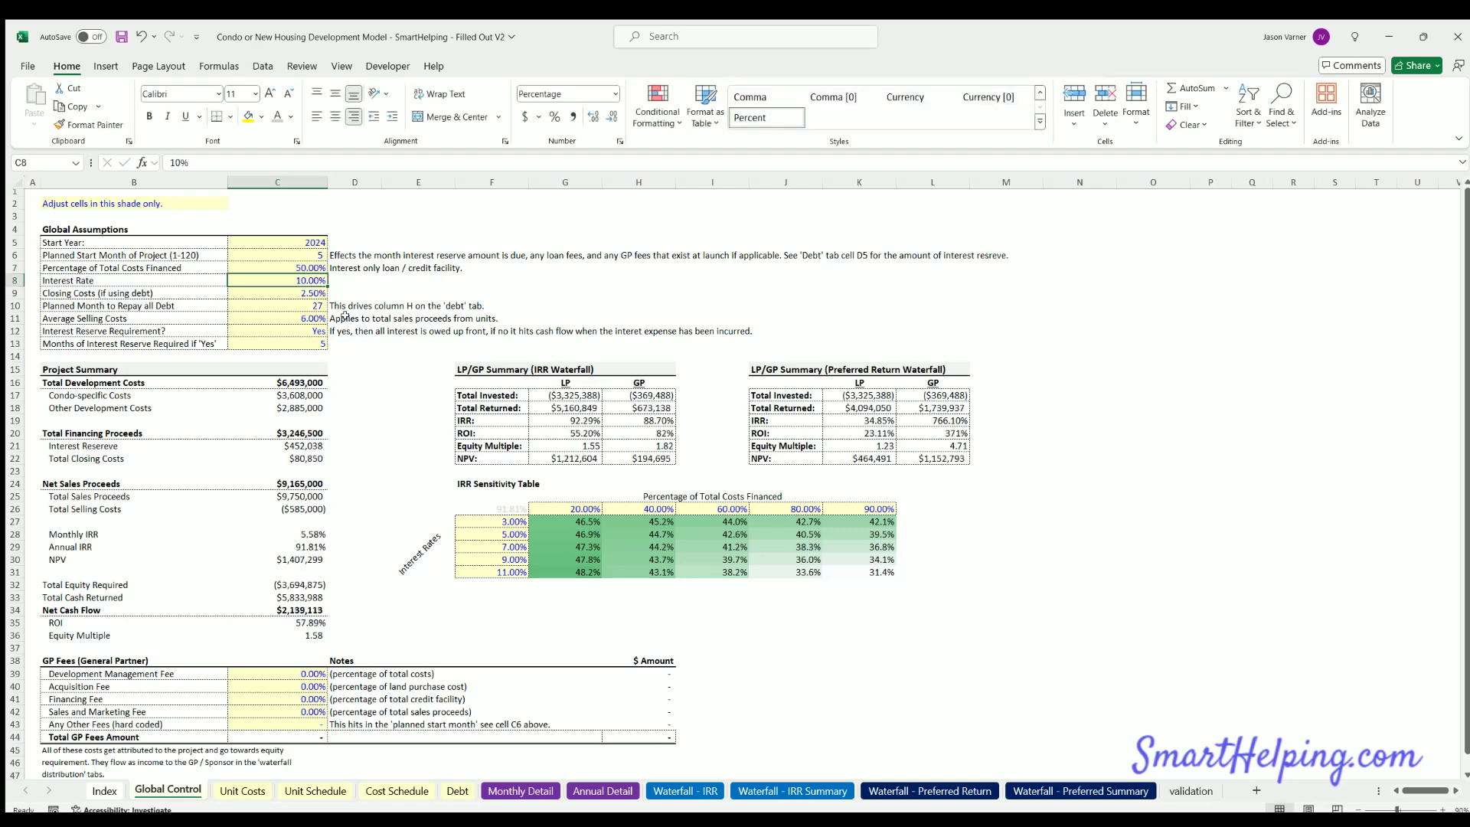
{"action": "left_click_drag", "start_coordinate": [555, 520], "coordinate": [850, 571]}
Set financing to 40% and try interest rates of 8%, 5% and 4%
{"action": "left_click", "coordinate": [306, 268]}
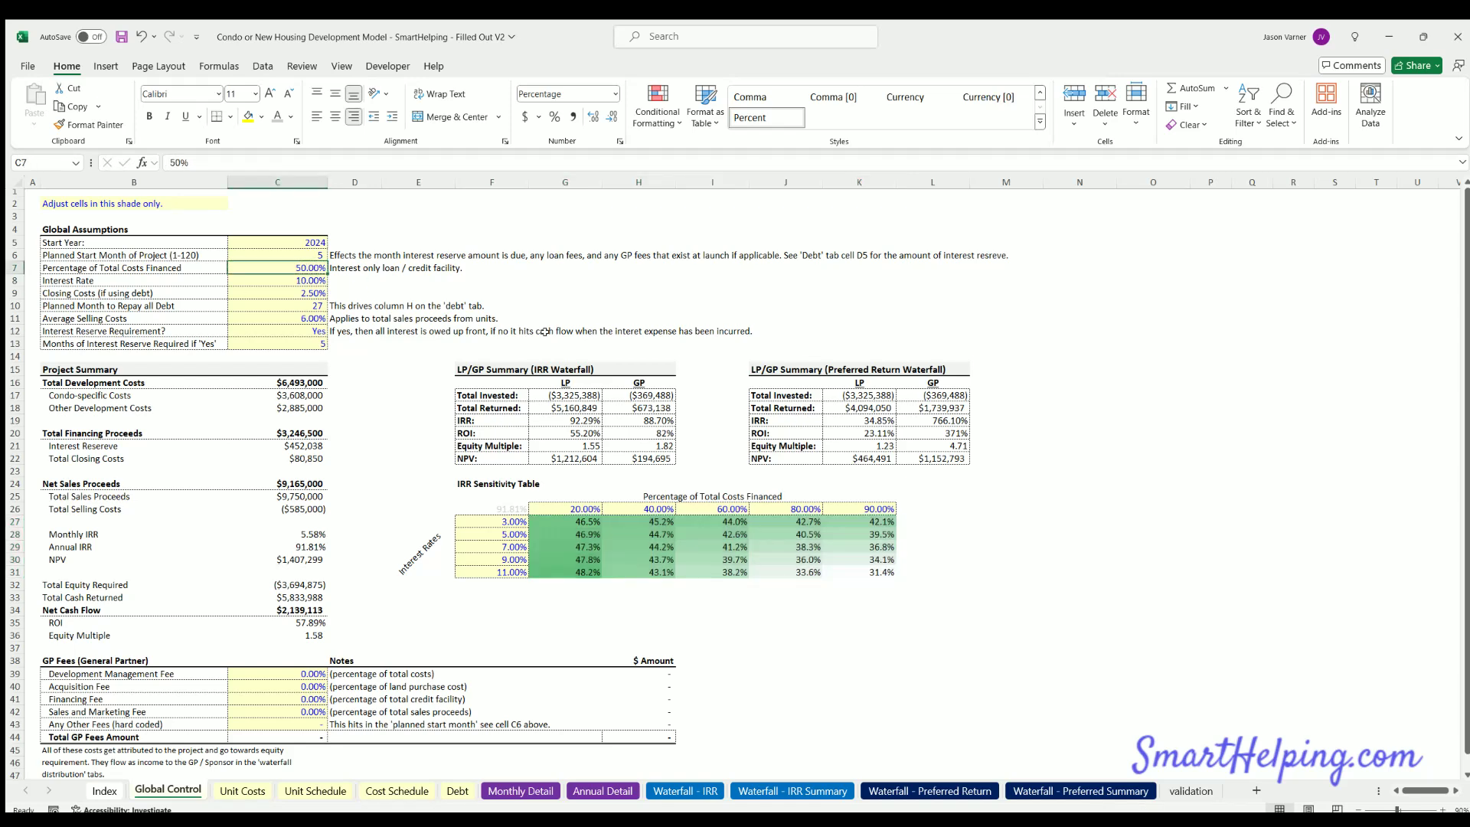
{"action": "type", "text": "40"}
{"action": "key", "text": "Return"}
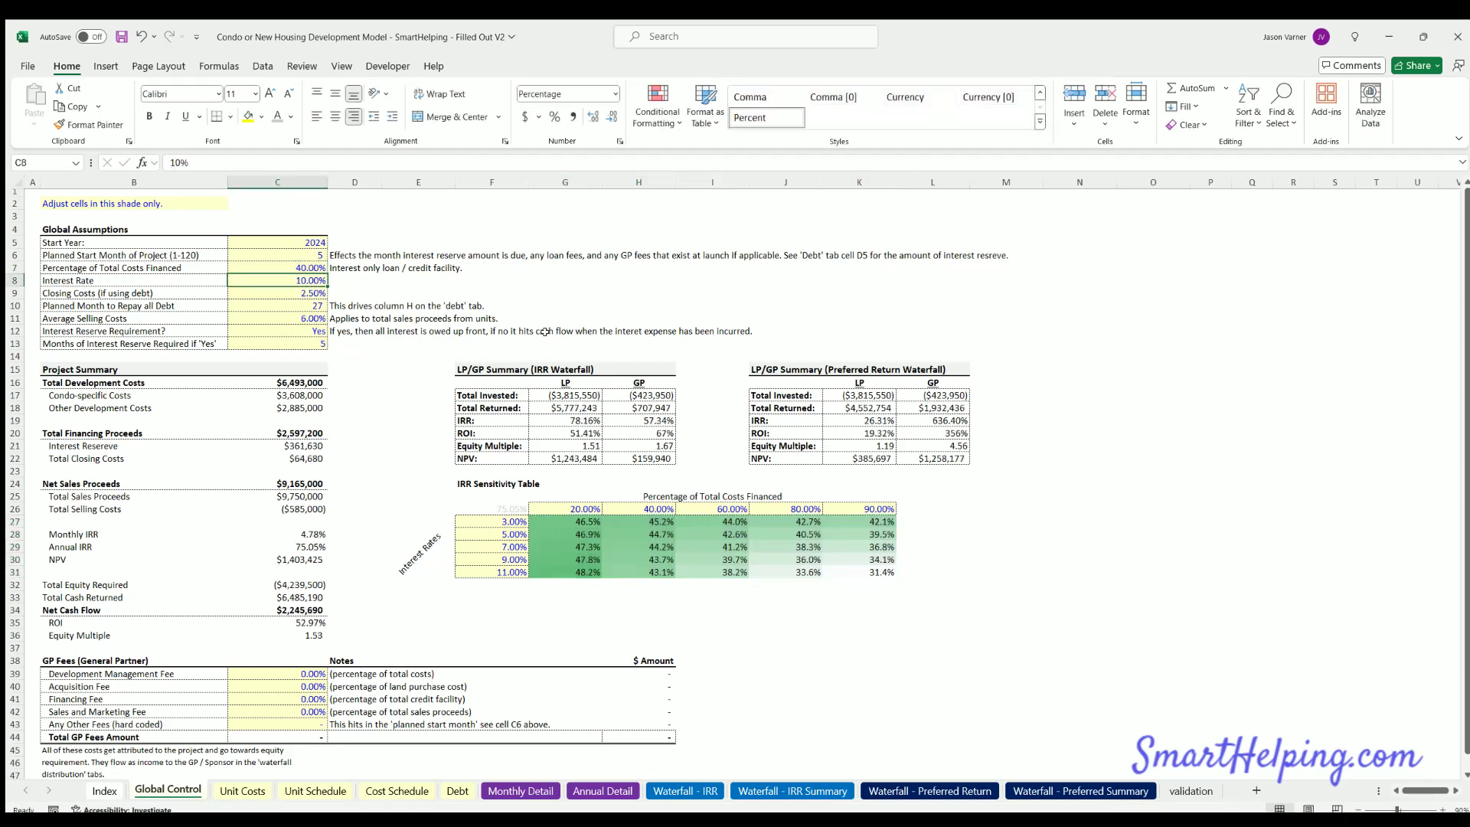
{"action": "type", "text": "8"}
{"action": "key", "text": "ctrl+Return"}
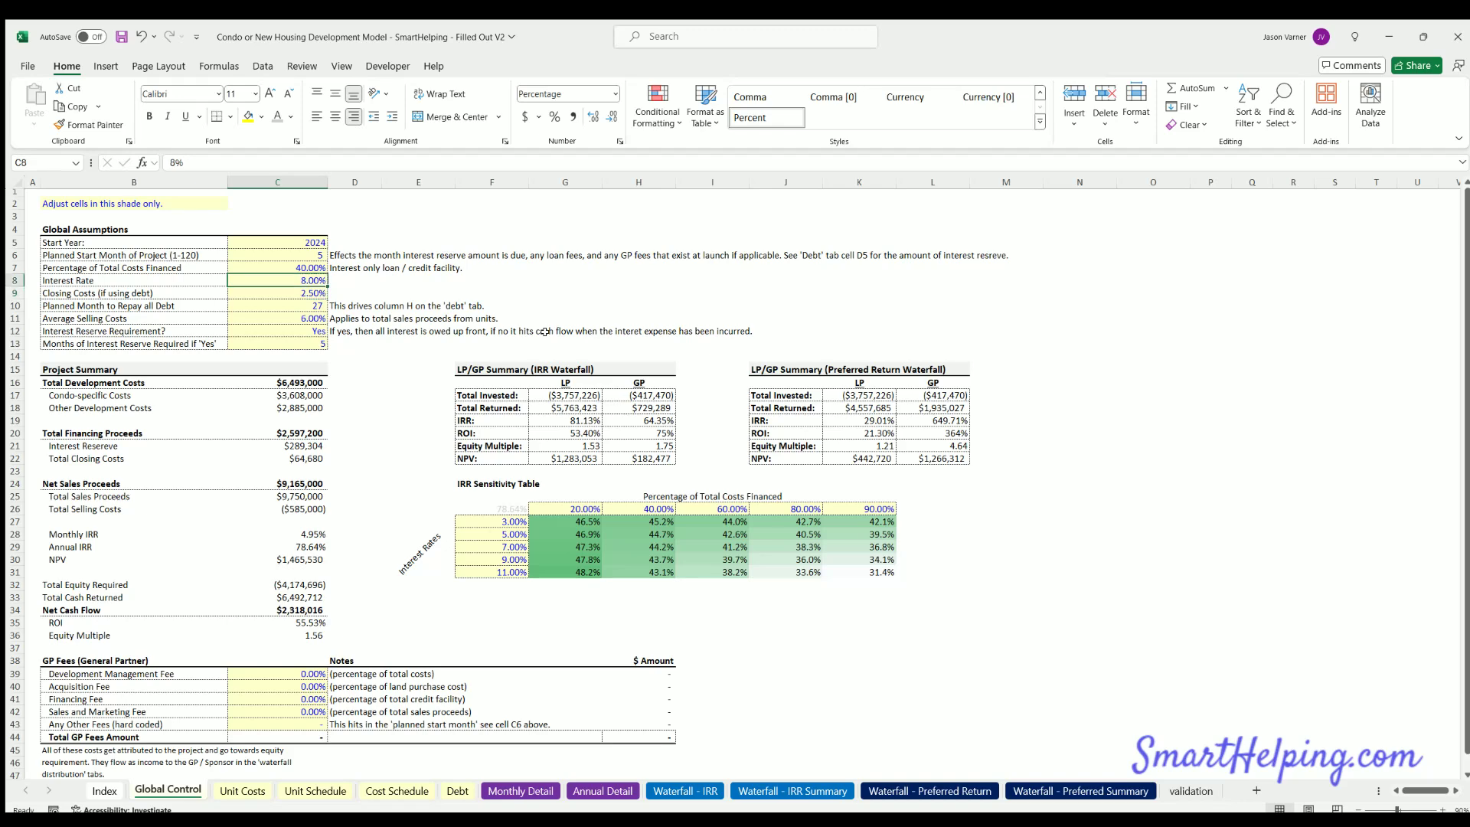
{"action": "type", "text": "5"}
{"action": "key", "text": "ctrl+Return"}
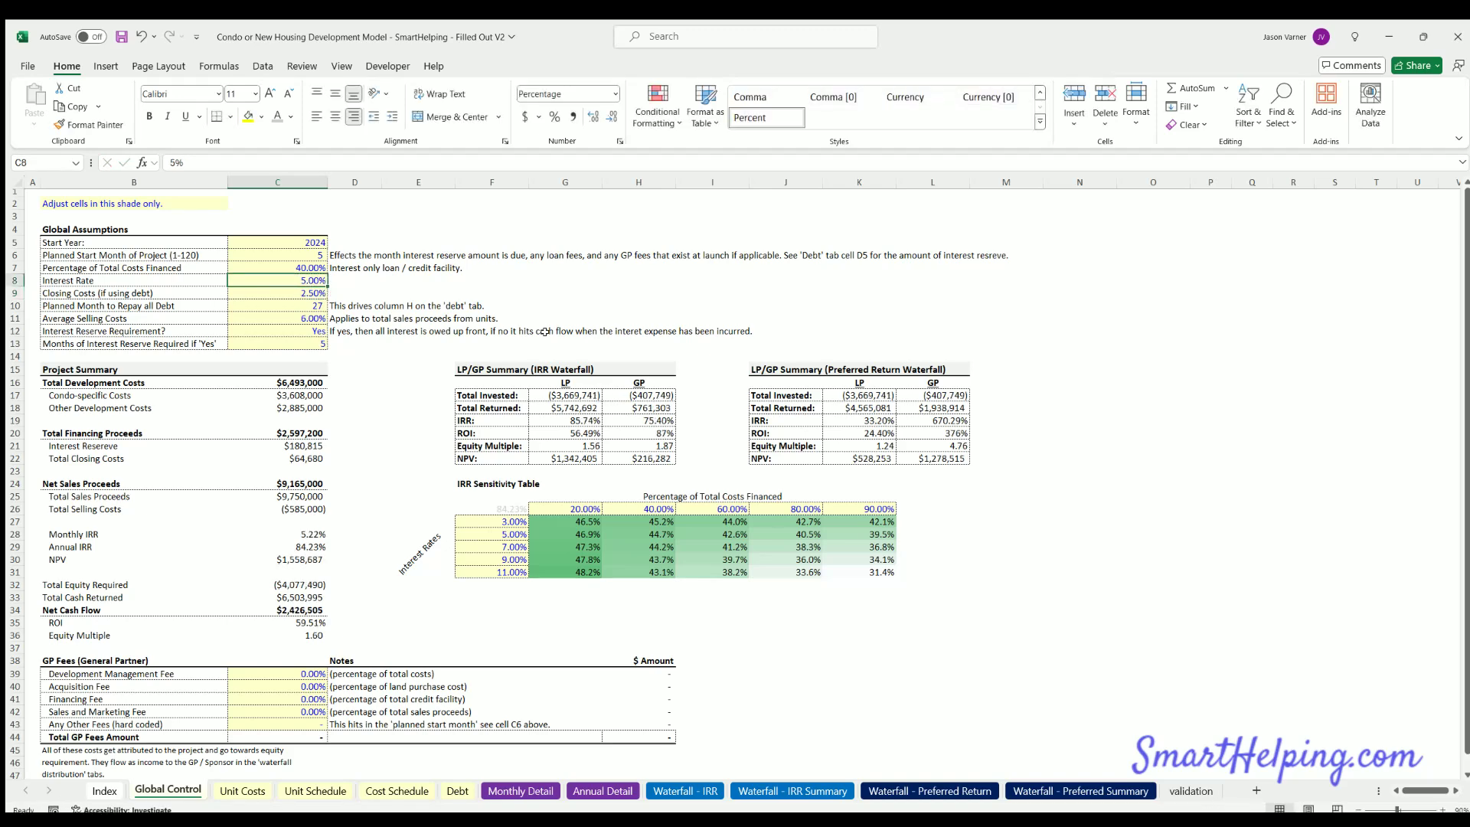
{"action": "type", "text": "4"}
{"action": "key", "text": "Return"}
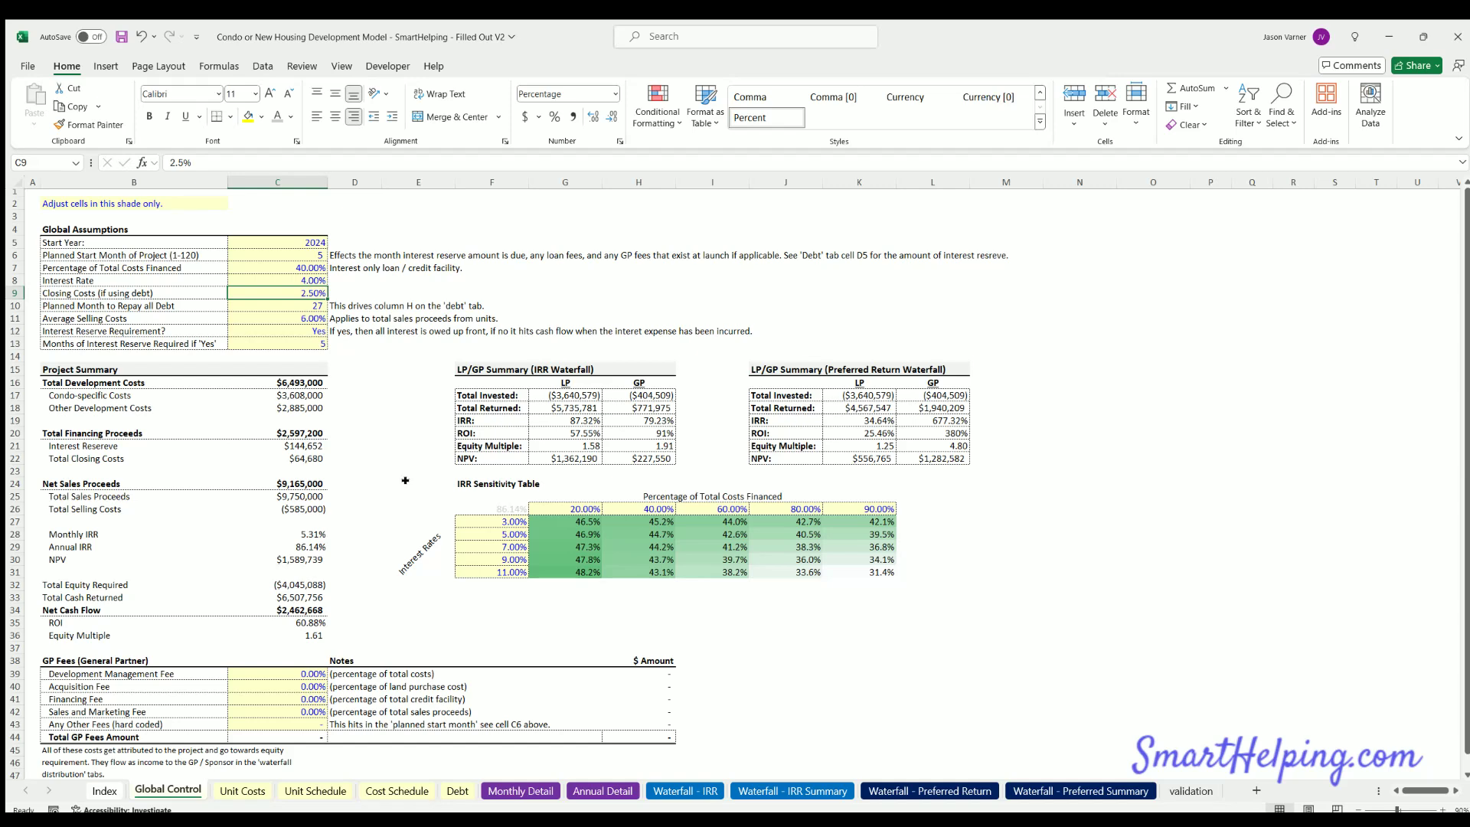
Clear the contents and formatting of the whole IRR Sensitivity Table block
{"action": "left_click_drag", "start_coordinate": [405, 479], "coordinate": [888, 572]}
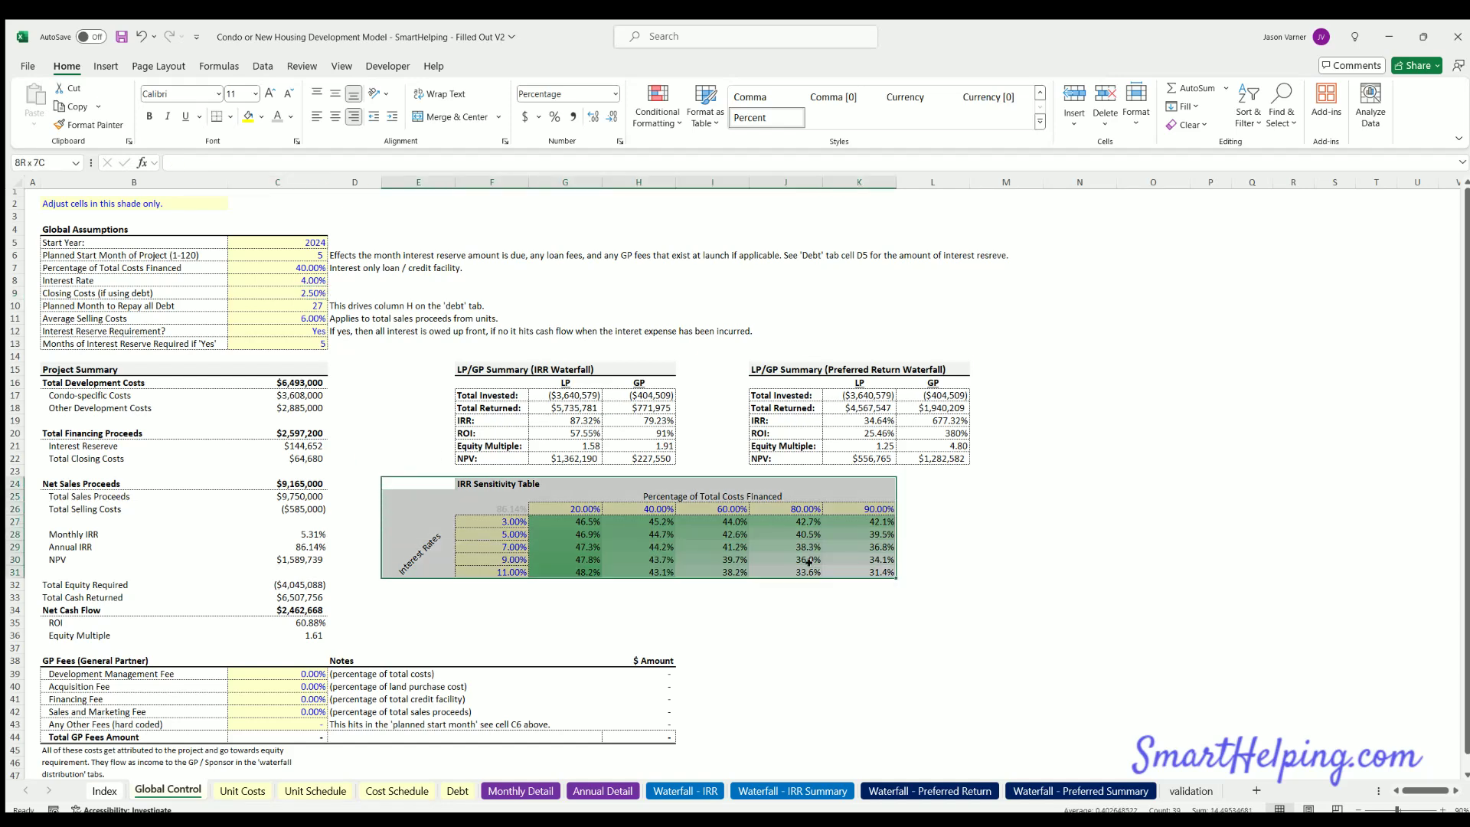
{"action": "left_click", "coordinate": [1188, 124]}
{"action": "left_click", "coordinate": [1200, 145]}
Try interest rates of 5%, 6% and then 4% in C8
{"action": "left_click", "coordinate": [289, 276]}
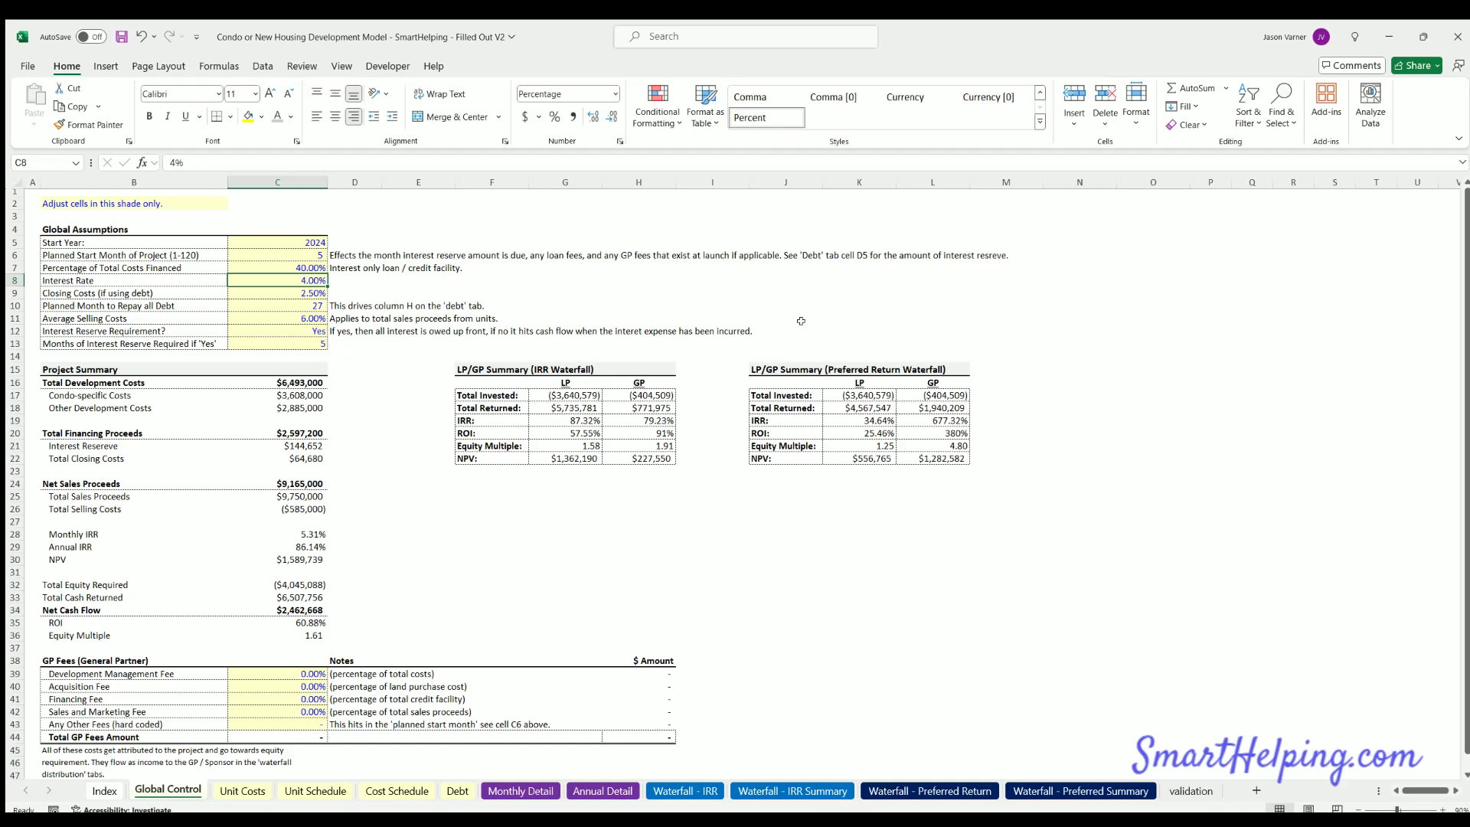
{"action": "type", "text": "5"}
{"action": "key", "text": "Return"}
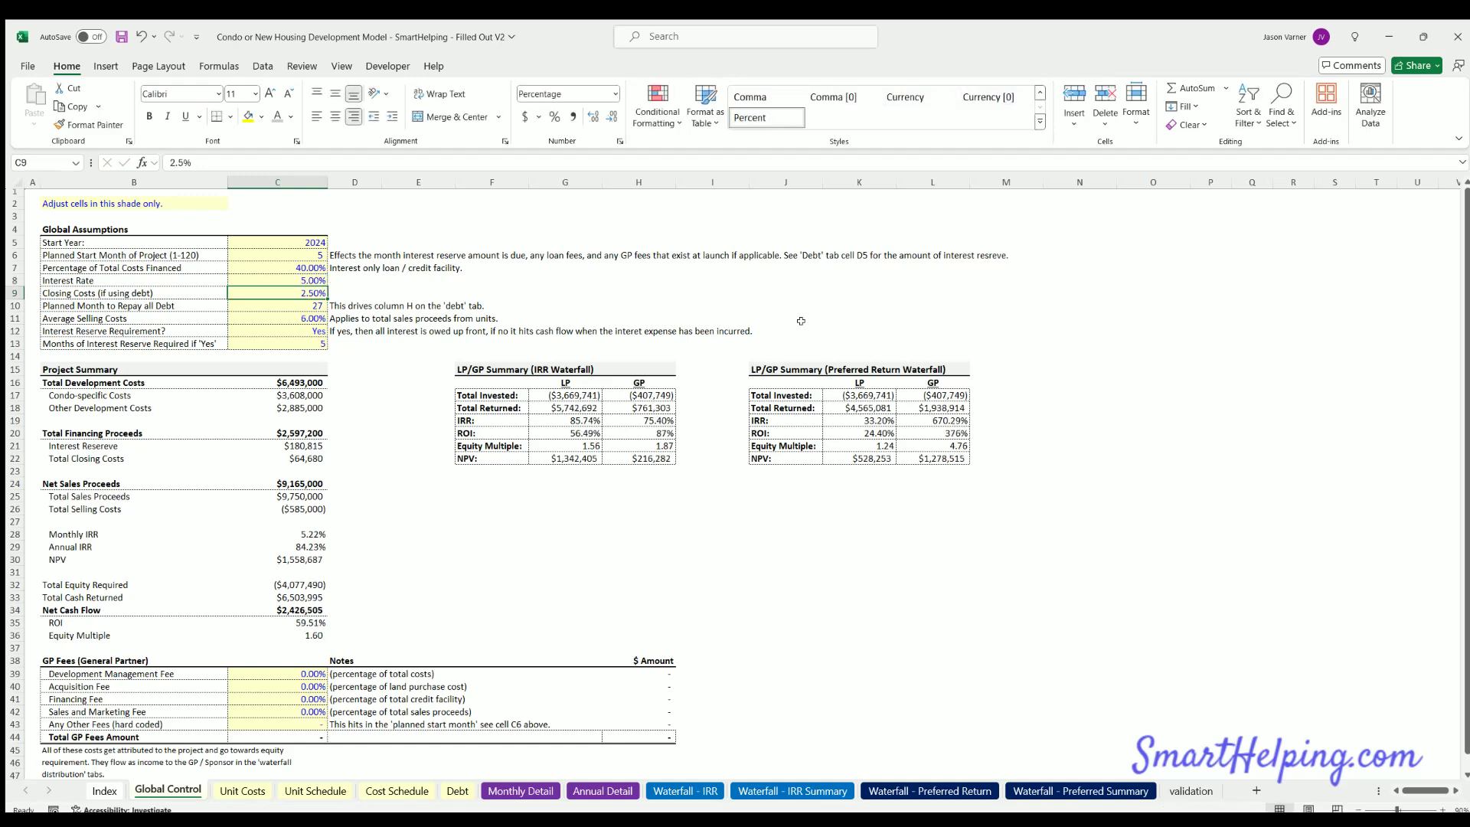
{"action": "key", "text": "Up"}
{"action": "type", "text": "6"}
{"action": "key", "text": "Return"}
{"action": "key", "text": "Up"}
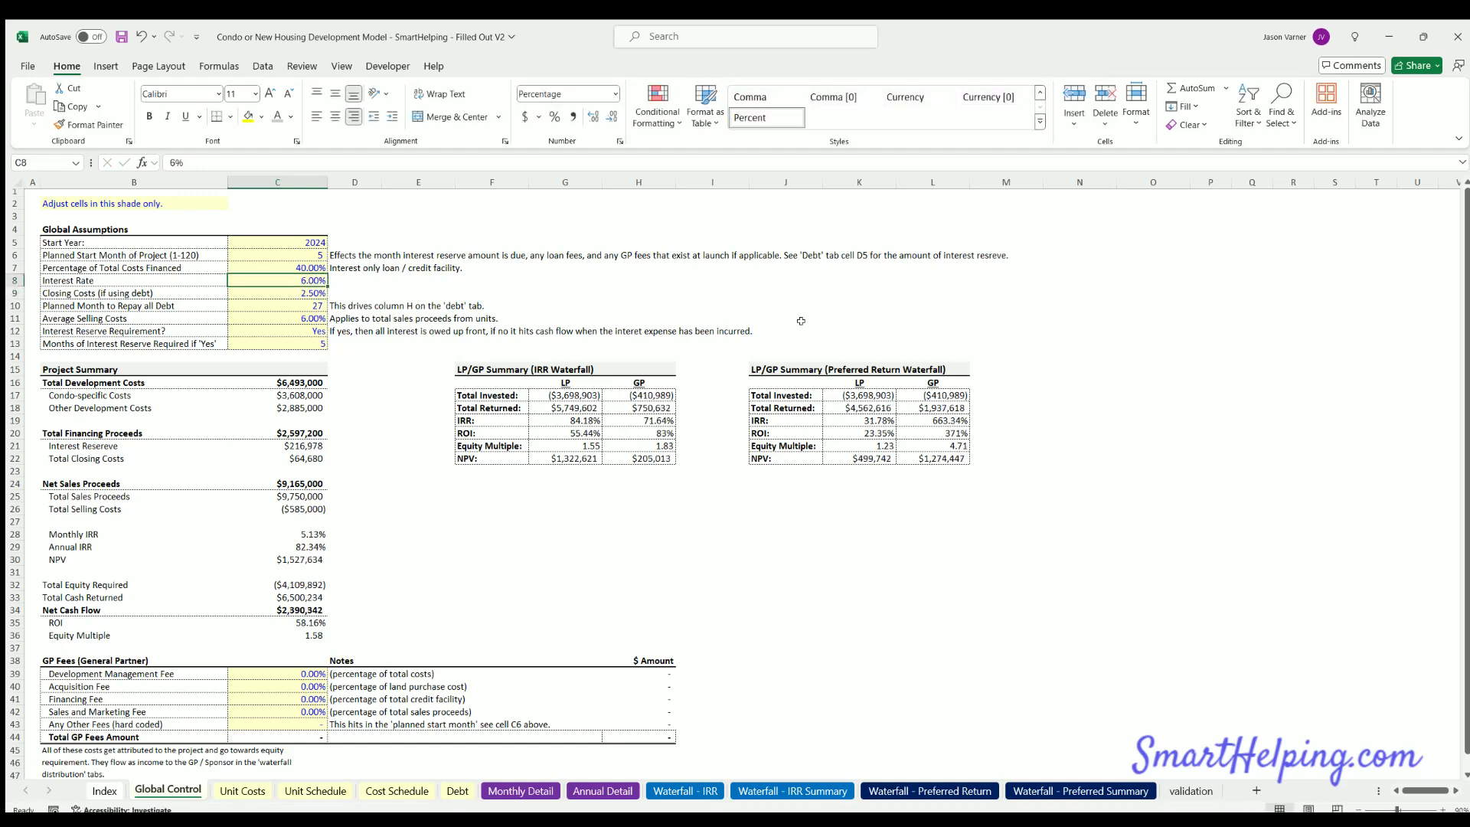
{"action": "type", "text": "4"}
{"action": "key", "text": "Return"}
{"action": "key", "text": "Up"}
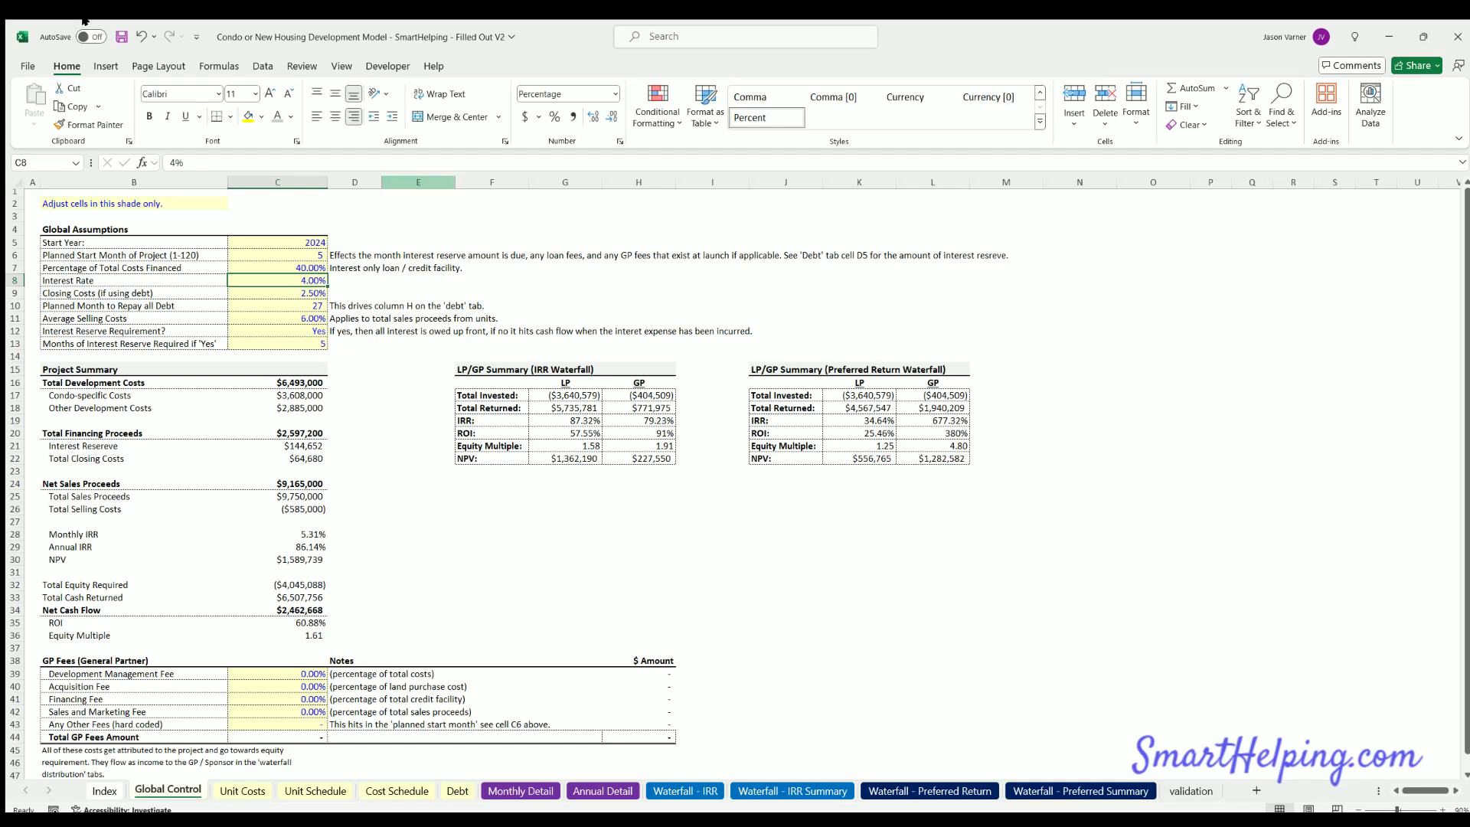
Undo and redo to restore the 4% rate and the IRR Sensitivity Table, then check its formula
{"action": "left_click", "coordinate": [138, 35]}
{"action": "key", "text": "ctrl+y"}
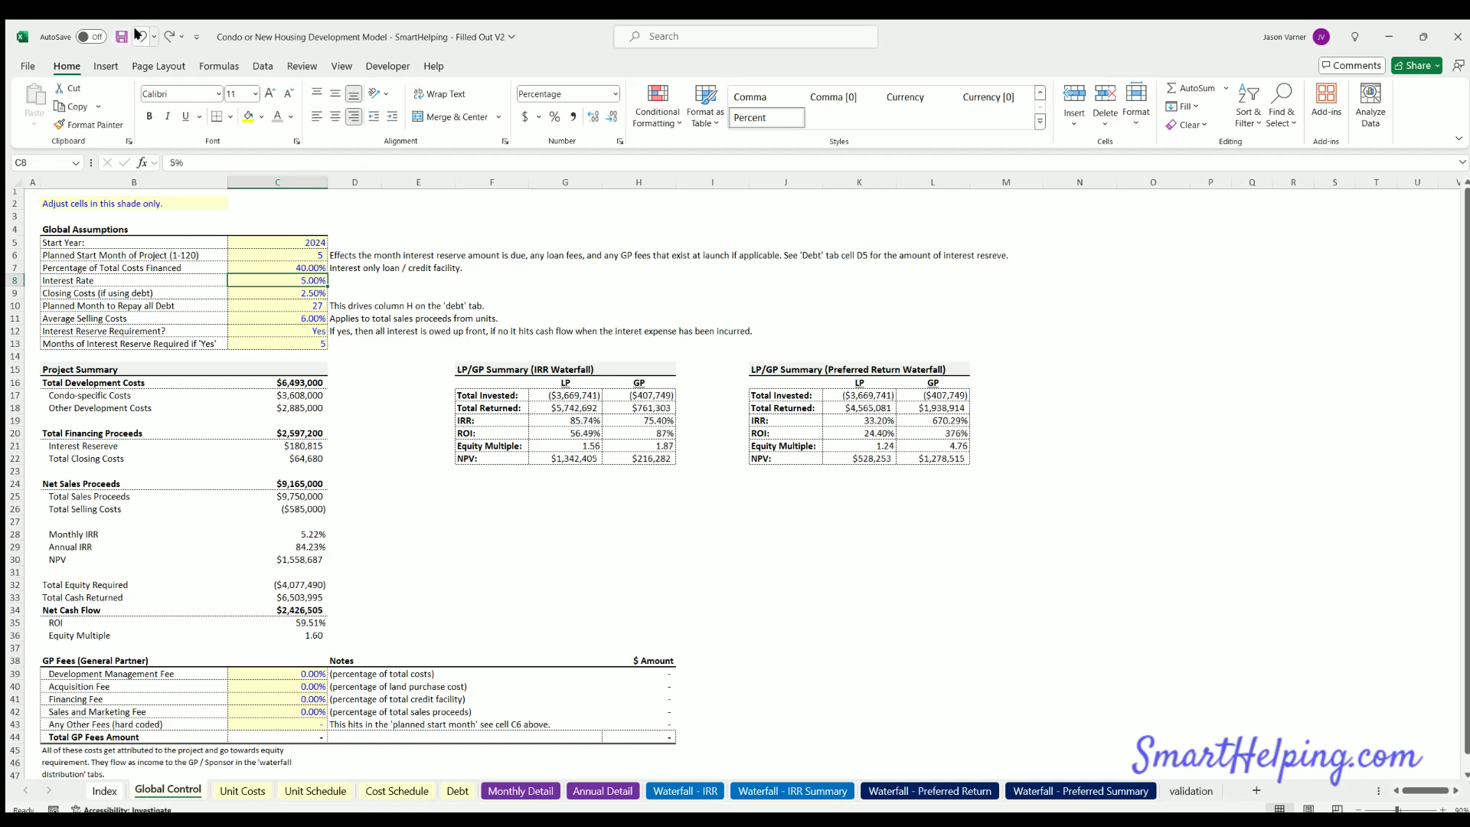
{"action": "key", "text": "ctrl+y"}
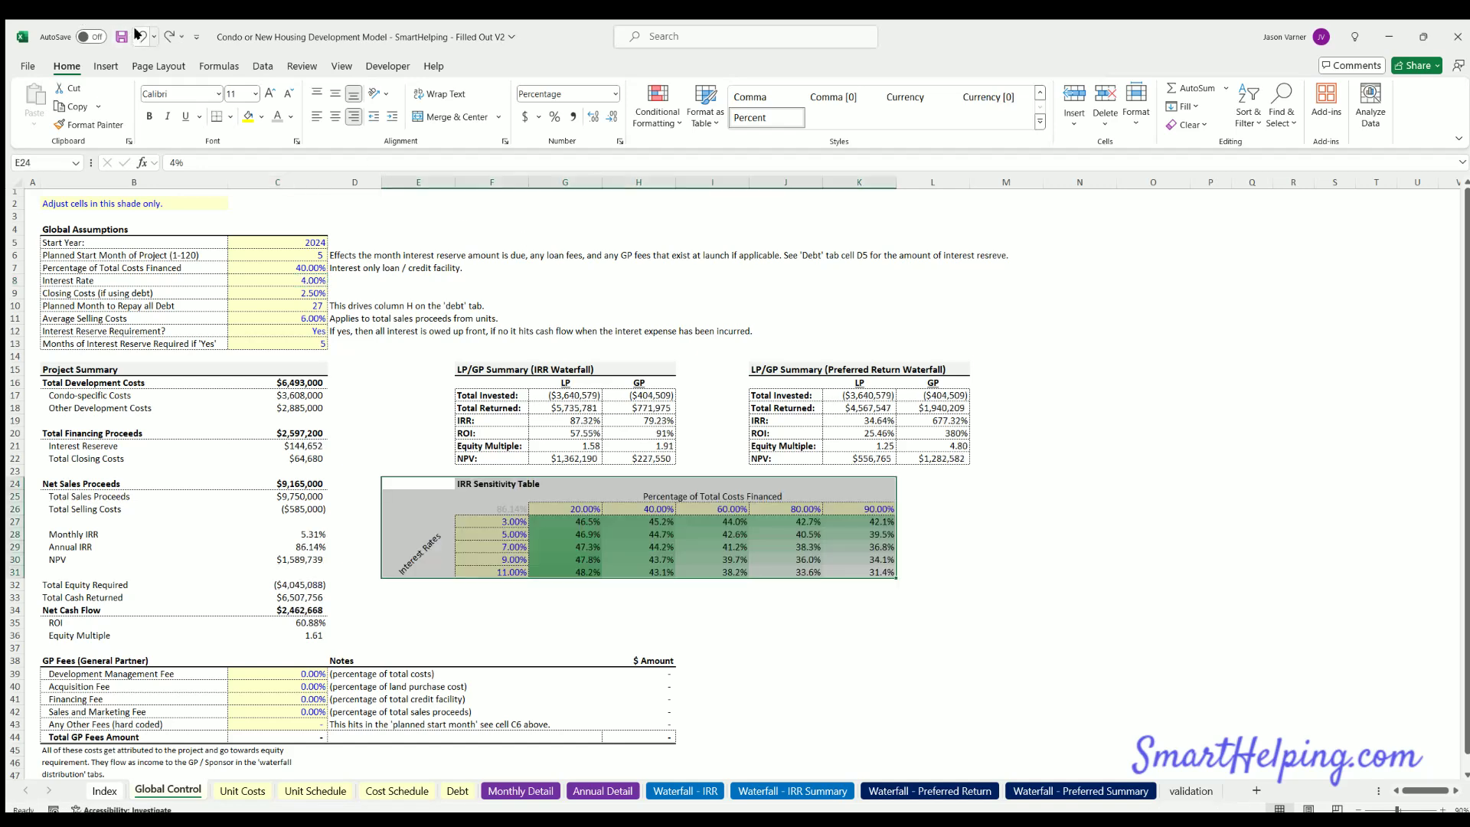
{"action": "left_click", "coordinate": [568, 522]}
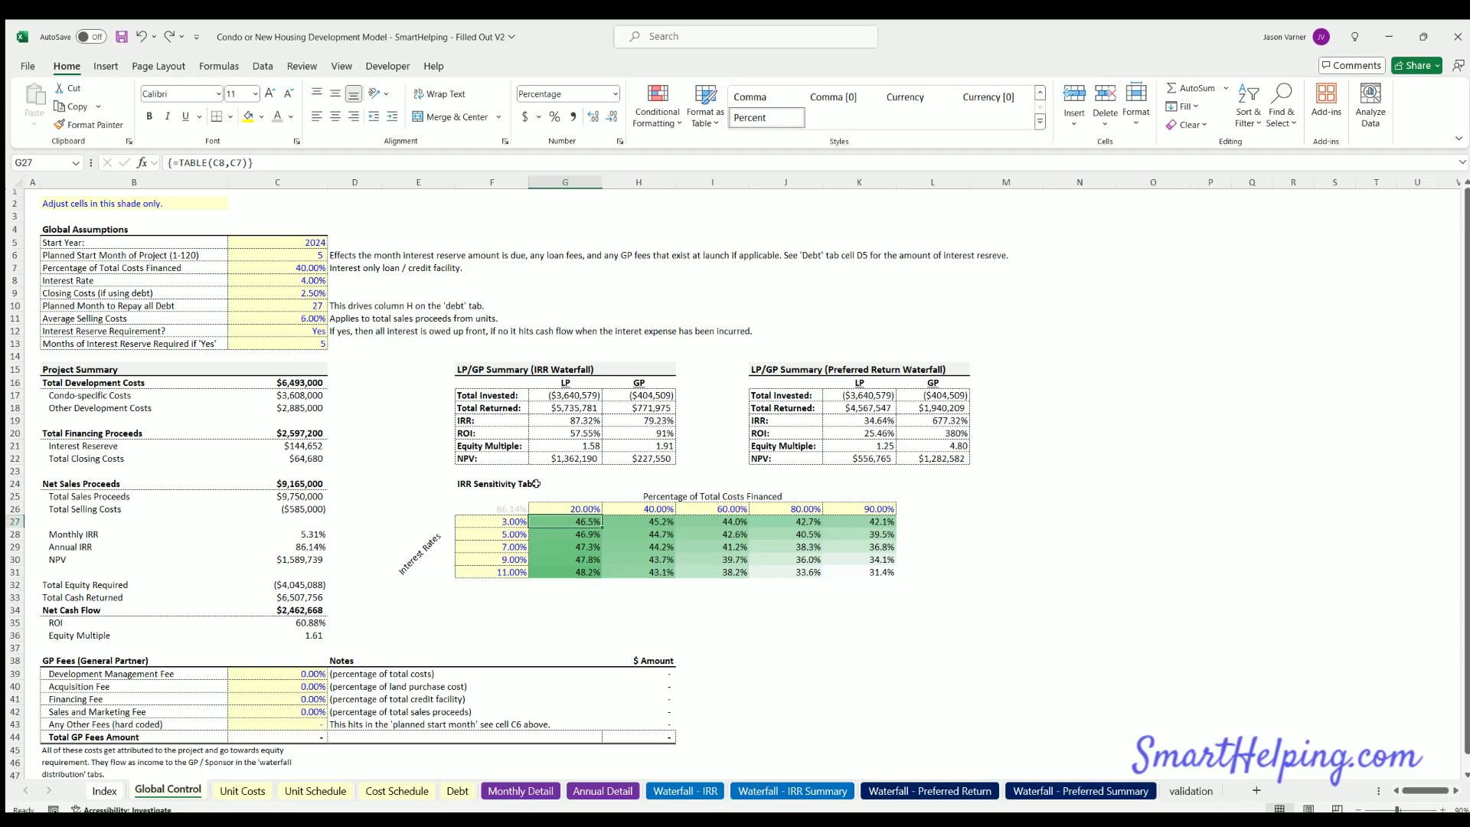
Change the interest rate to 8%, then settle on 7%
{"action": "left_click", "coordinate": [294, 280]}
{"action": "type", "text": "8"}
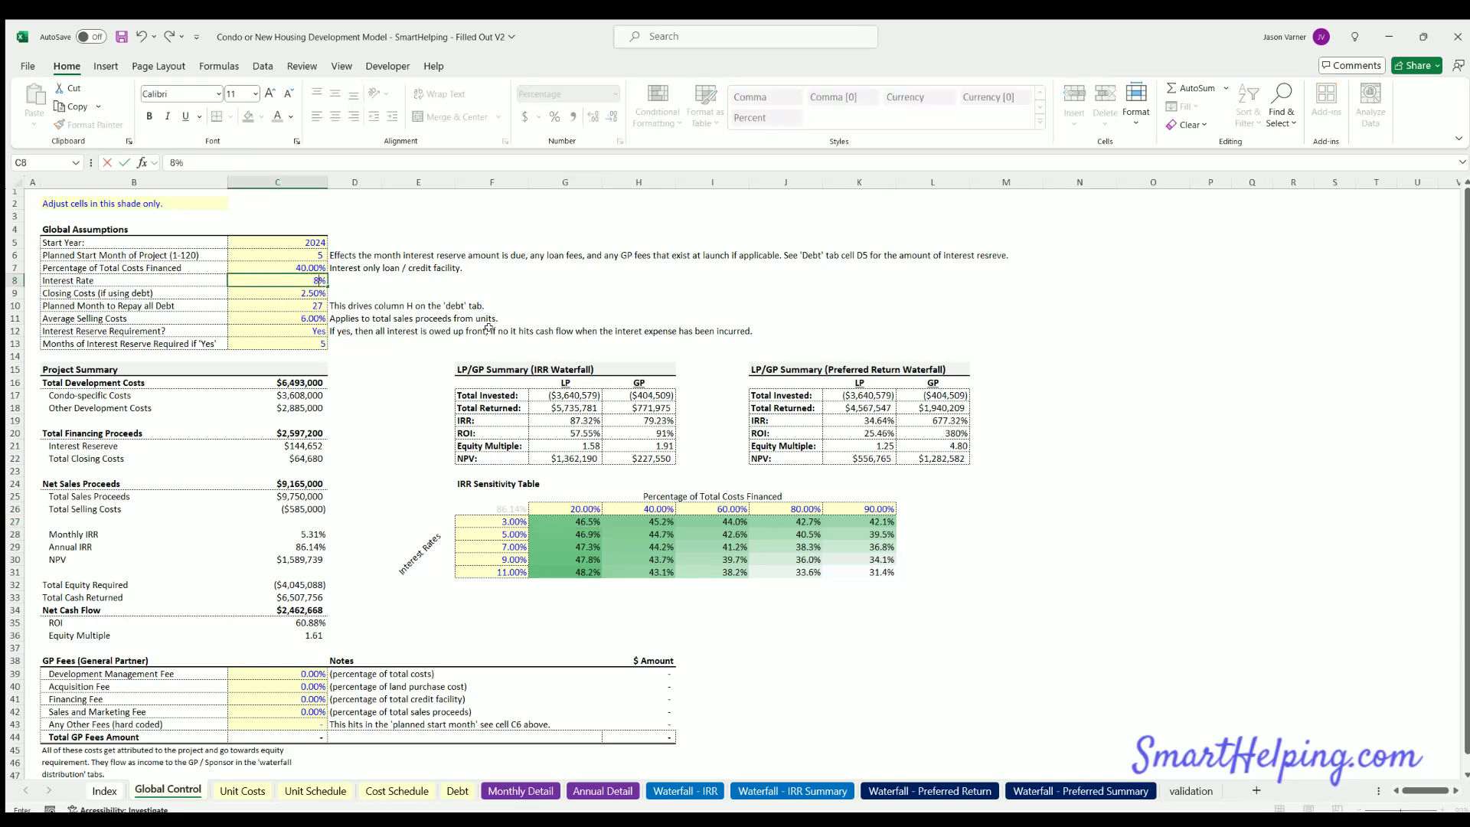
{"action": "key", "text": "Return"}
{"action": "key", "text": "Up"}
{"action": "type", "text": "7"}
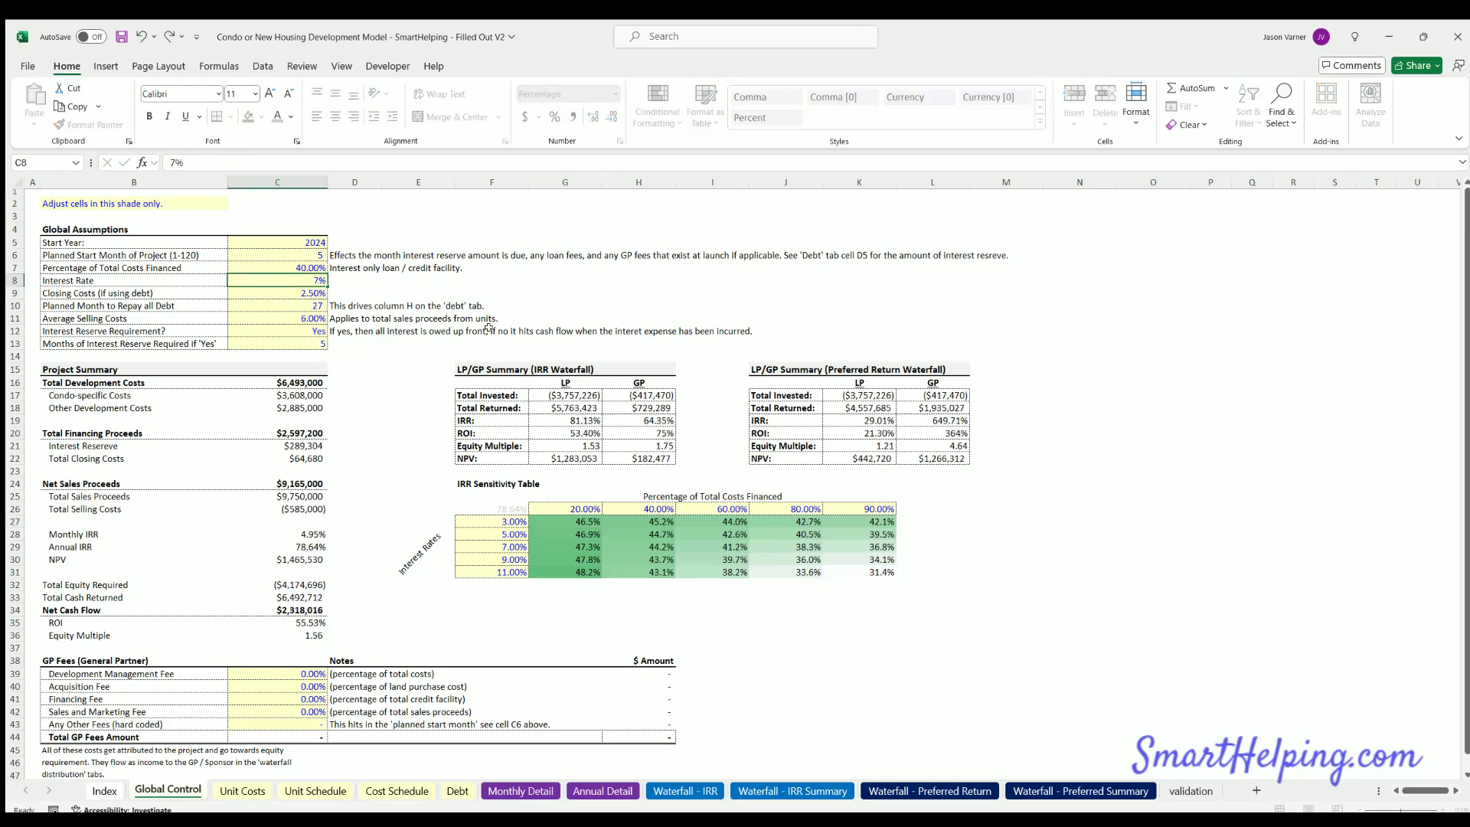
{"action": "key", "text": "Return"}
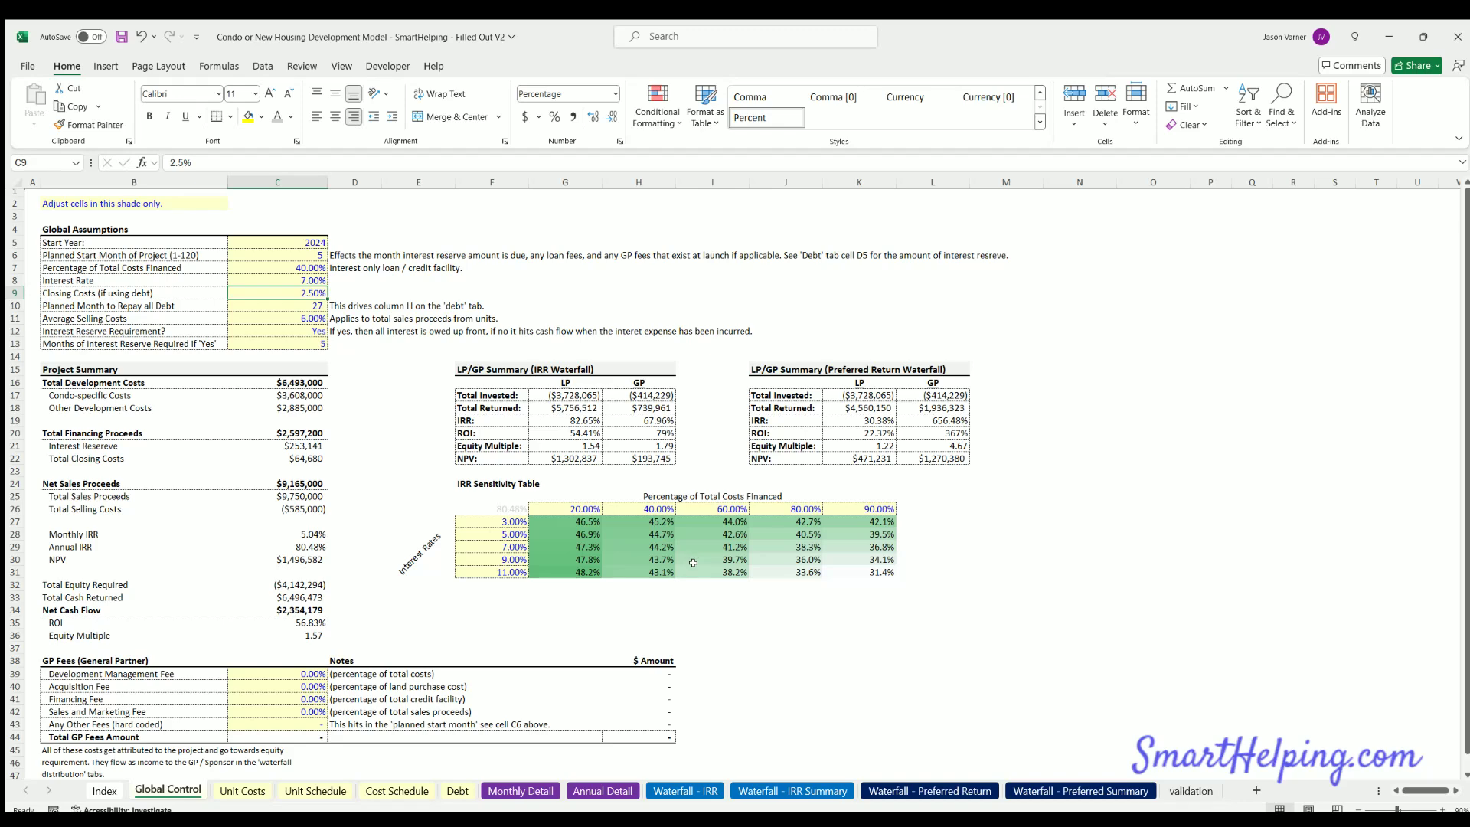
On Unit Costs, enter test values 10, 50 and 55 in D15:D17
{"action": "left_click", "coordinate": [241, 791]}
{"action": "left_click", "coordinate": [441, 264]}
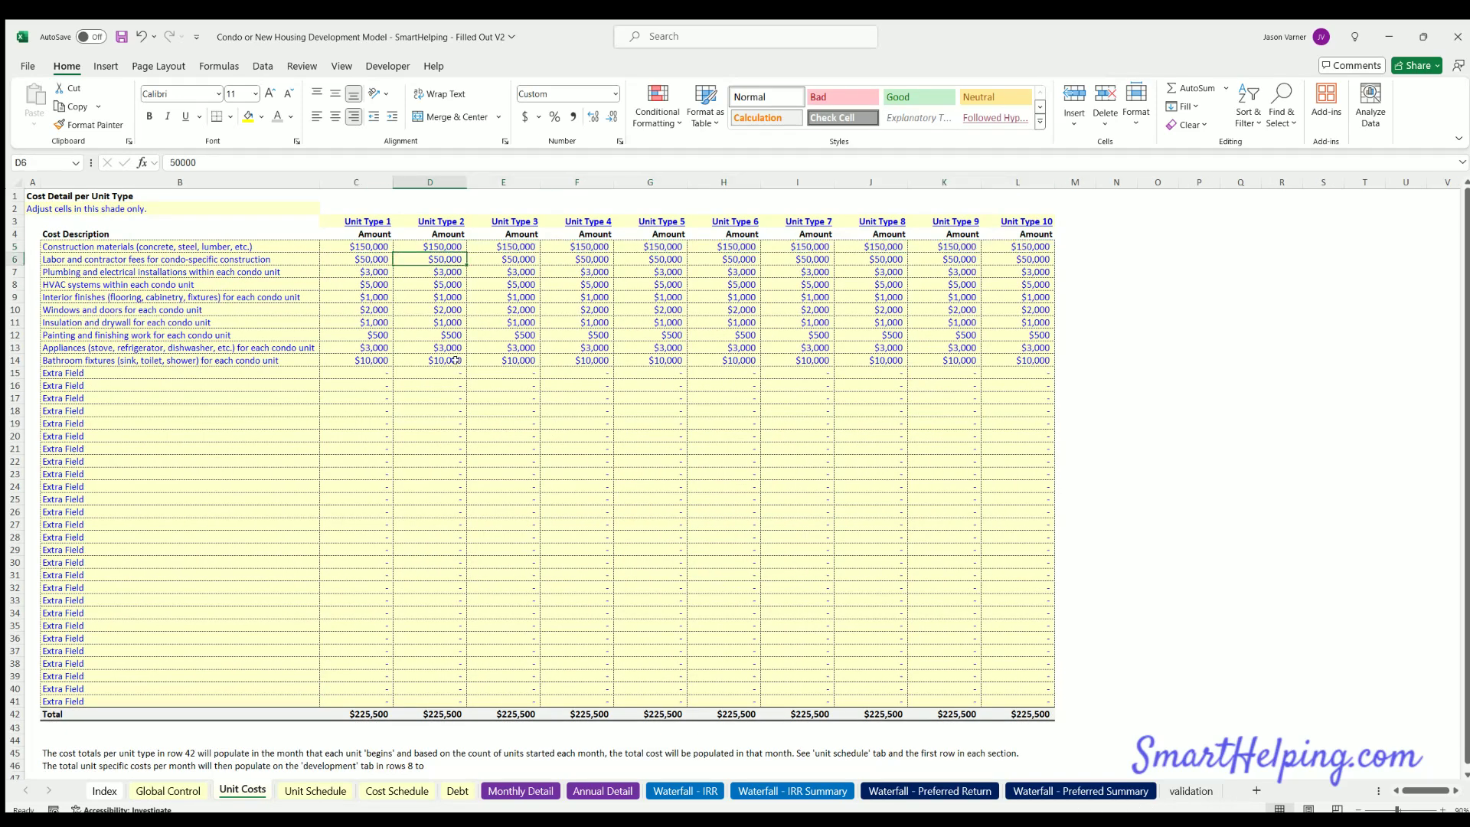
{"action": "left_click", "coordinate": [448, 373]}
{"action": "type", "text": "10"}
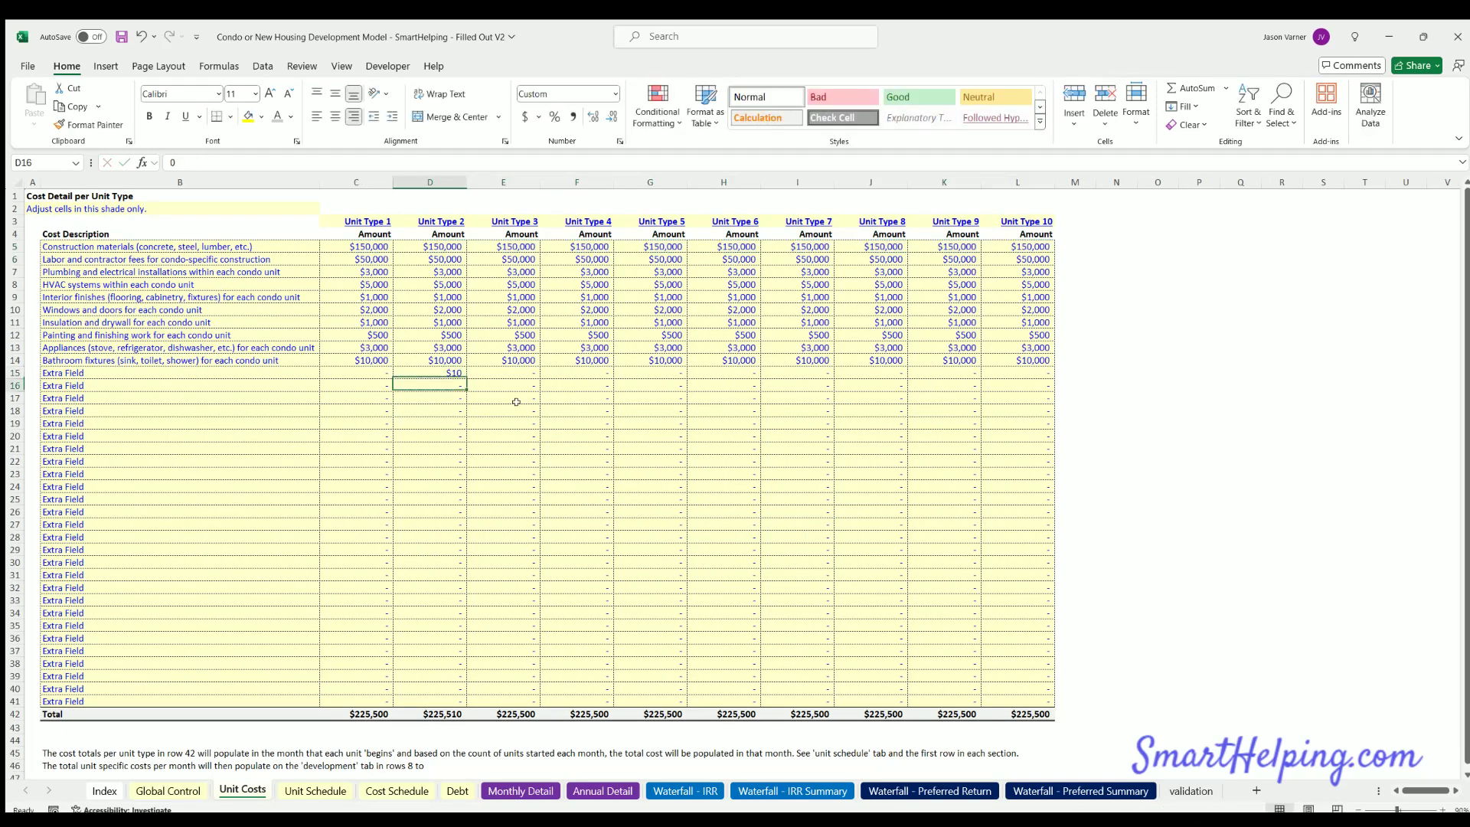
{"action": "key", "text": "Return"}
{"action": "type", "text": "50"}
{"action": "key", "text": "Return"}
{"action": "type", "text": "55"}
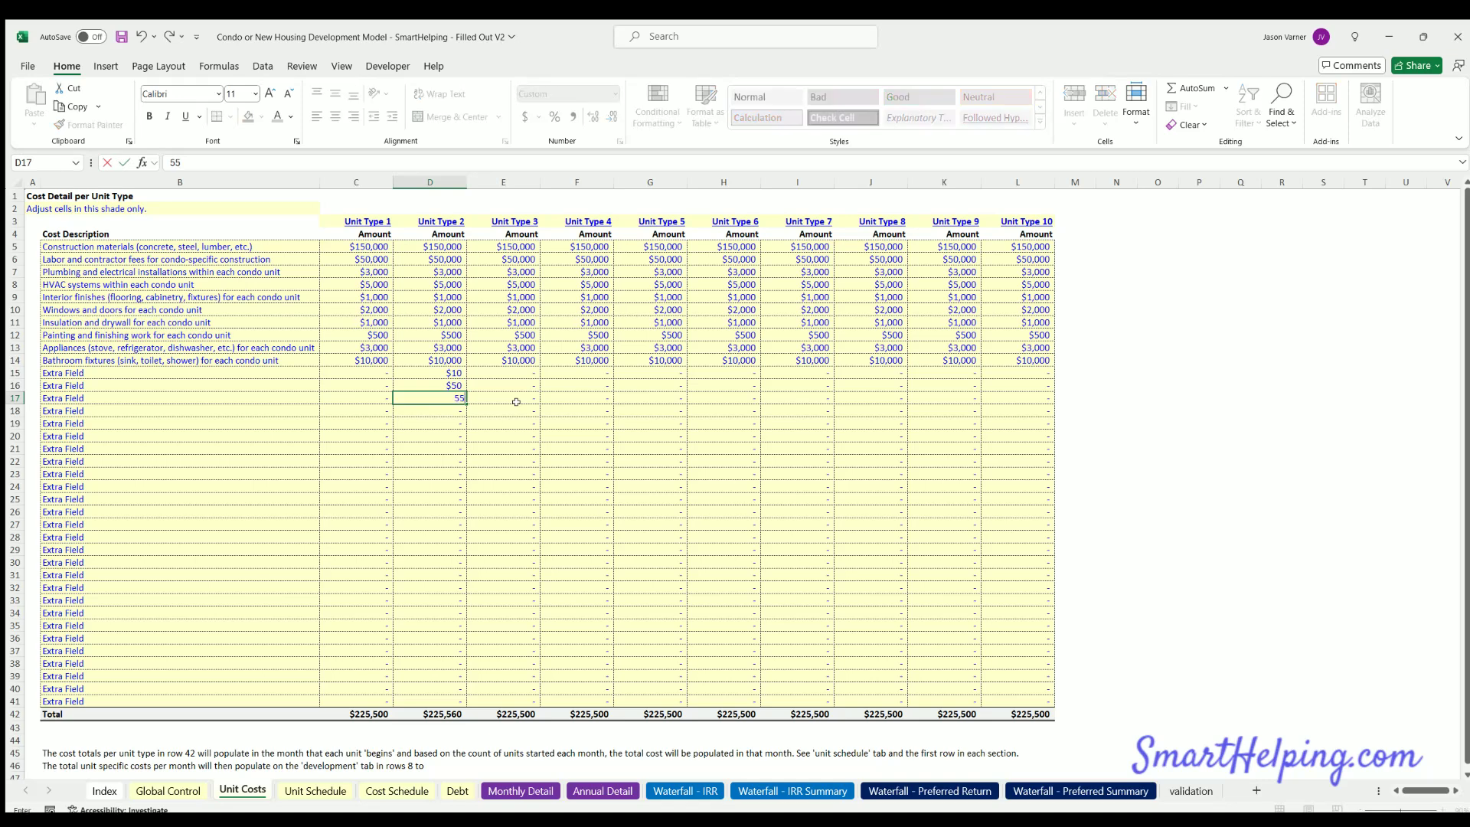
{"action": "key", "text": "Return"}
Reset the D15:D17 test values to 0
{"action": "key", "text": "Up"}
{"action": "key", "text": "Up"}
{"action": "key", "text": "Up"}
{"action": "type", "text": "0"}
{"action": "key", "text": "Return"}
{"action": "type", "text": "0"}
{"action": "key", "text": "Return"}
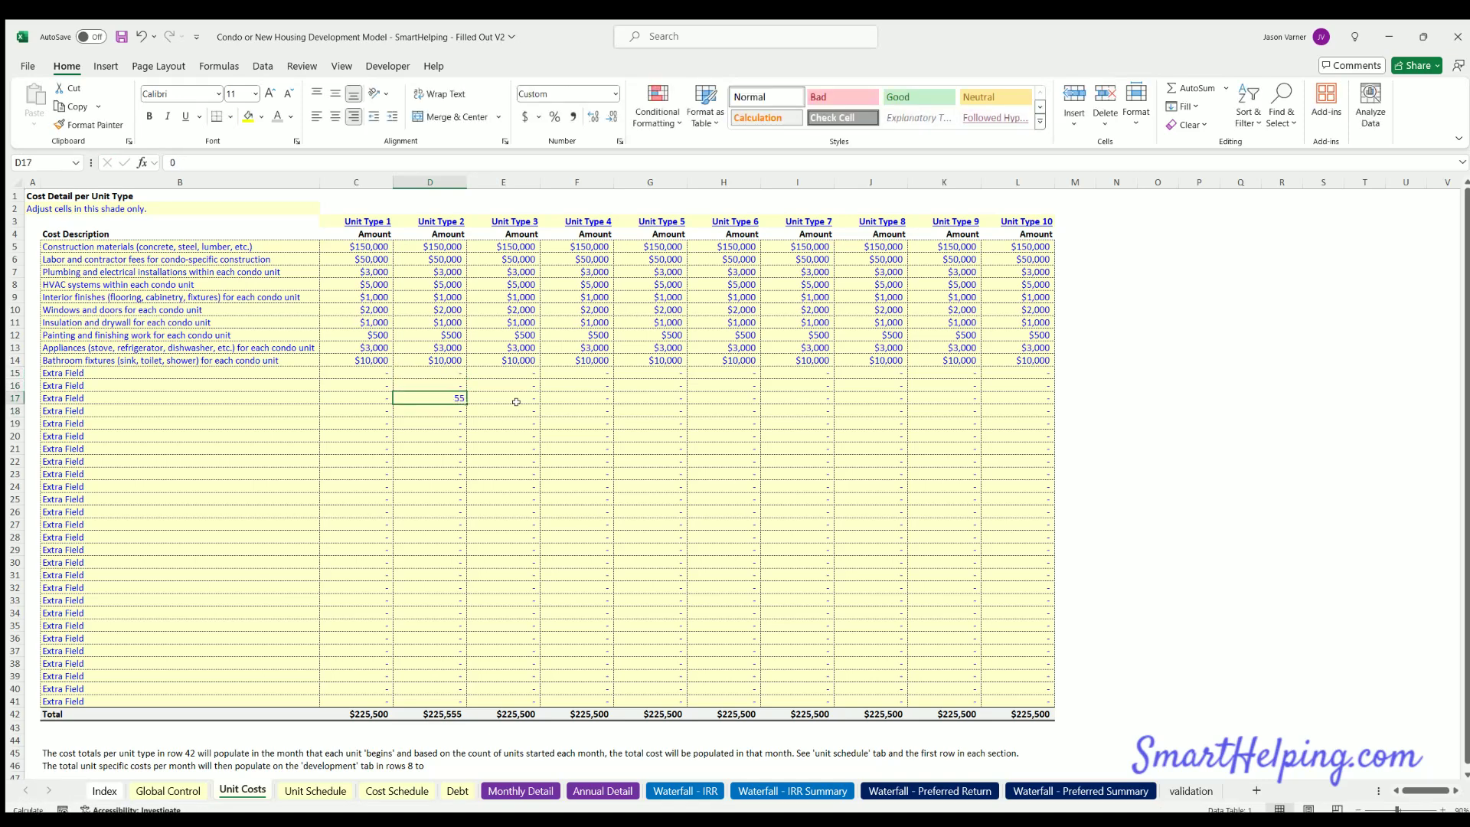
{"action": "type", "text": "0"}
{"action": "key", "text": "Return"}
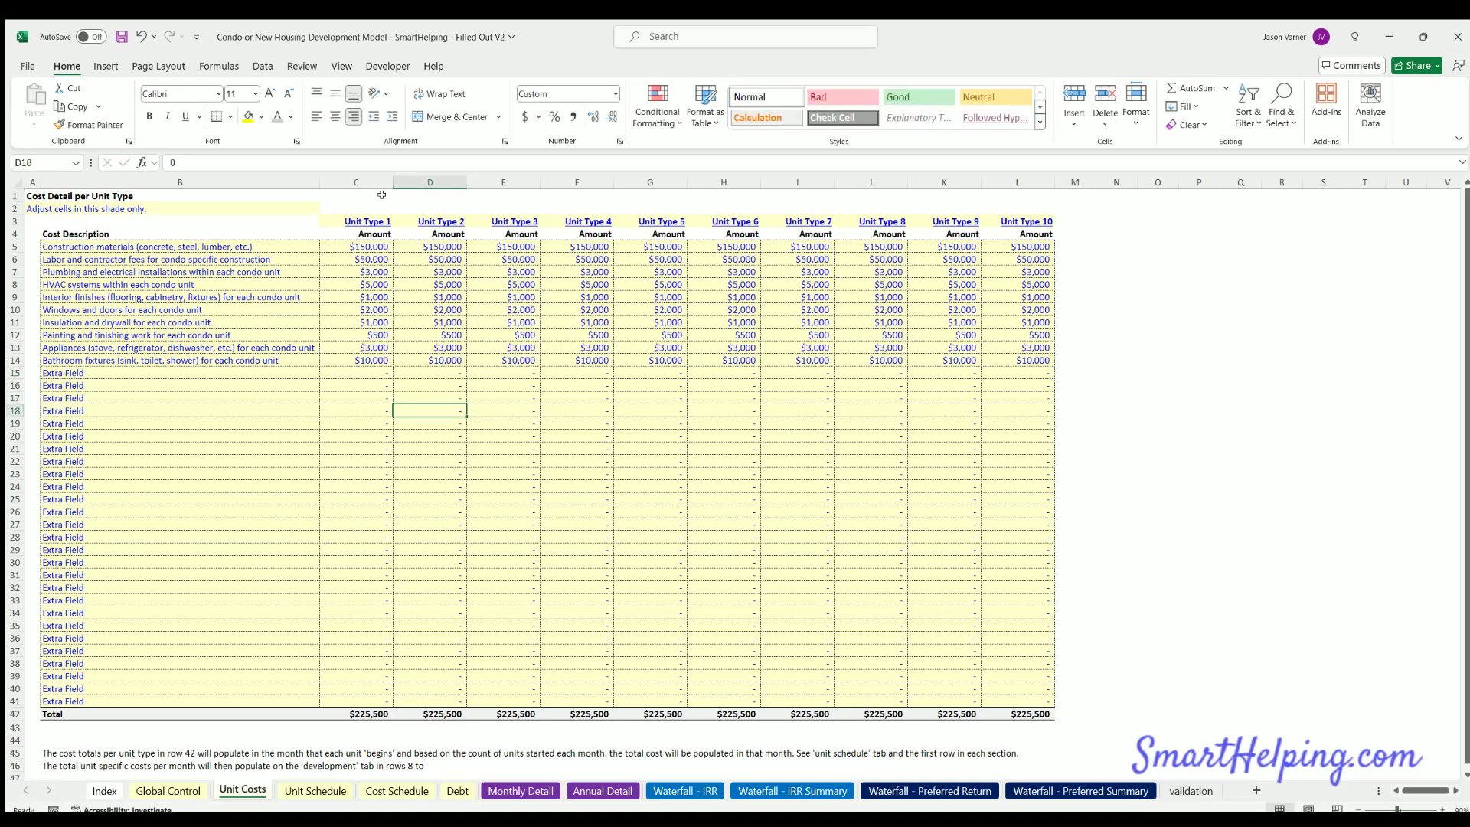
Back on Global Control, select the sensitivity results grid and the 40% financing header
{"action": "left_click", "coordinate": [149, 790]}
{"action": "left_click_drag", "start_coordinate": [568, 517], "coordinate": [858, 570]}
{"action": "left_click", "coordinate": [639, 508]}
{"action": "key", "text": "Right"}
{"action": "key", "text": "Right"}
{"action": "key", "text": "Right"}
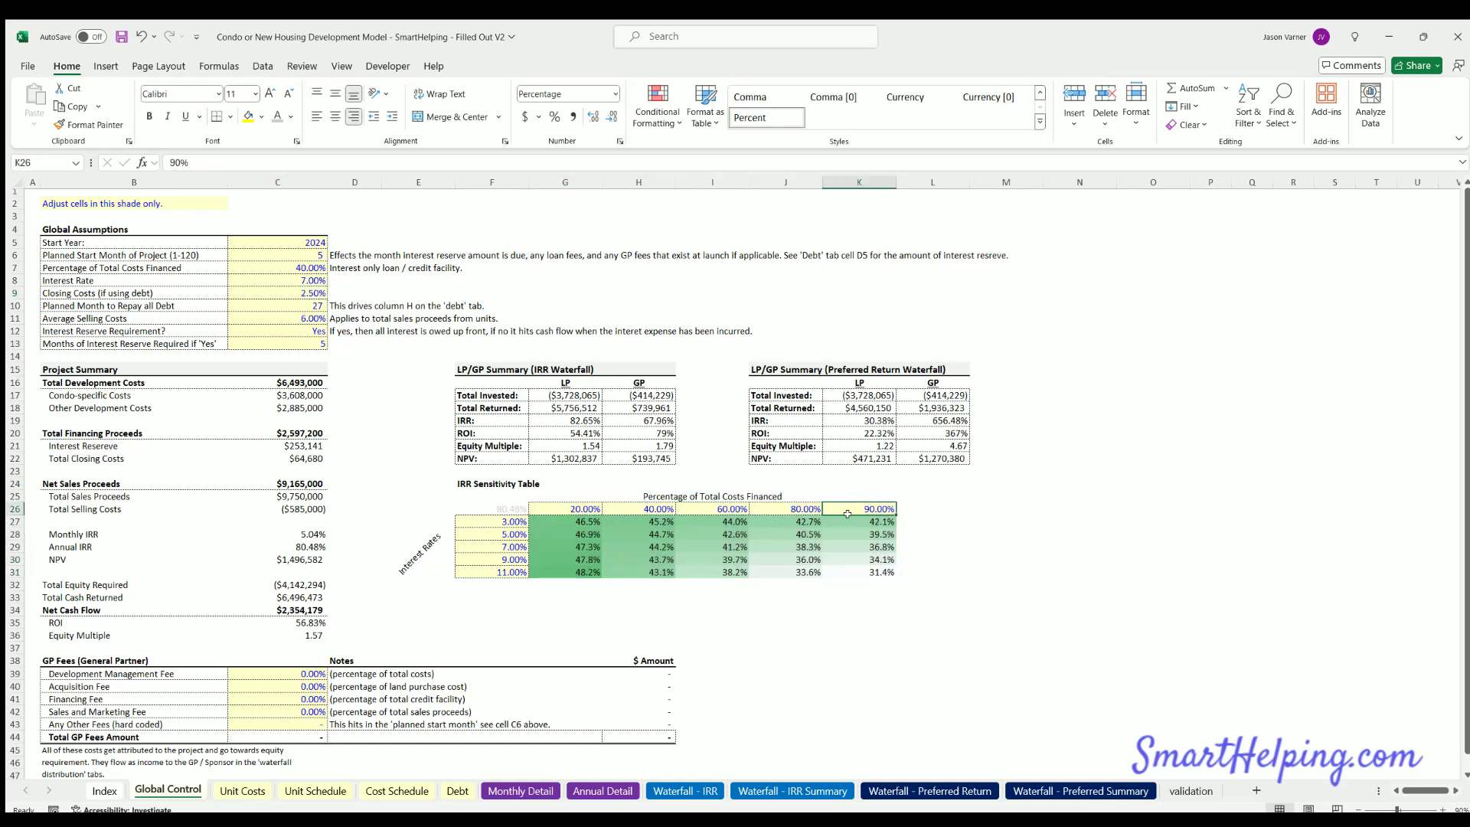
{"action": "left_click", "coordinate": [674, 489]}
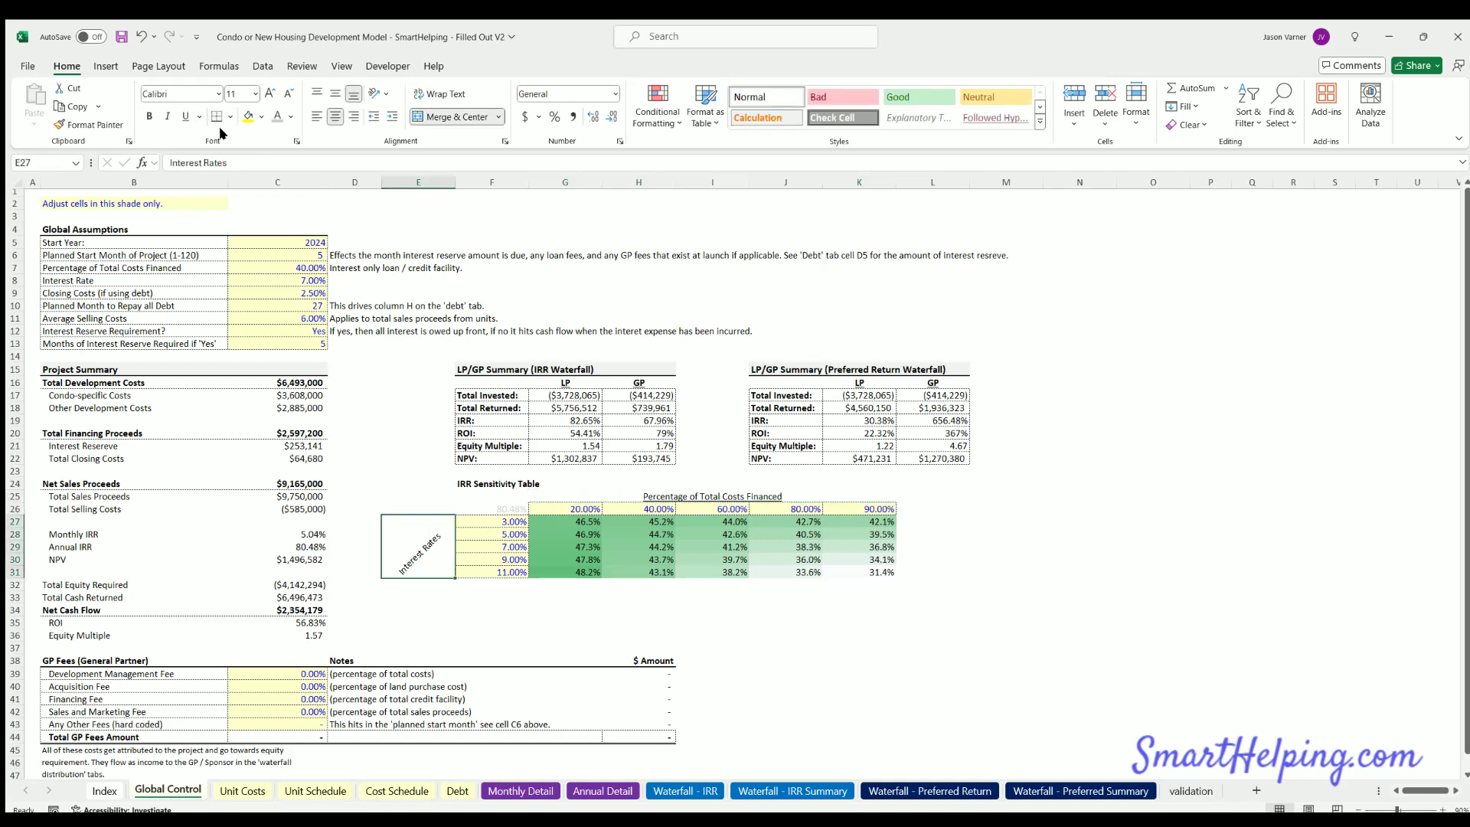
{"action": "left_click", "coordinate": [1083, 528]}
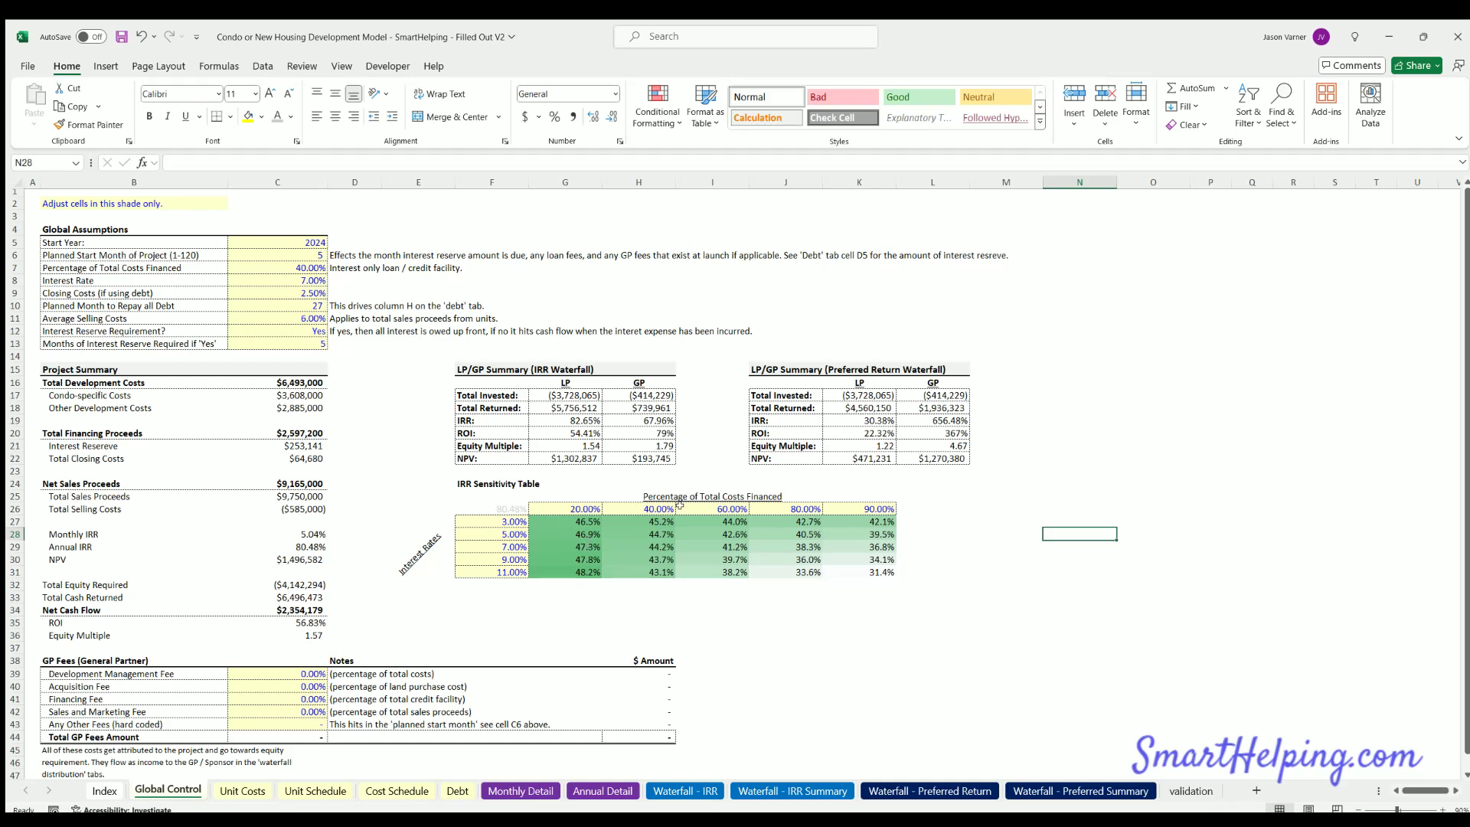
{"action": "left_click", "coordinate": [285, 268]}
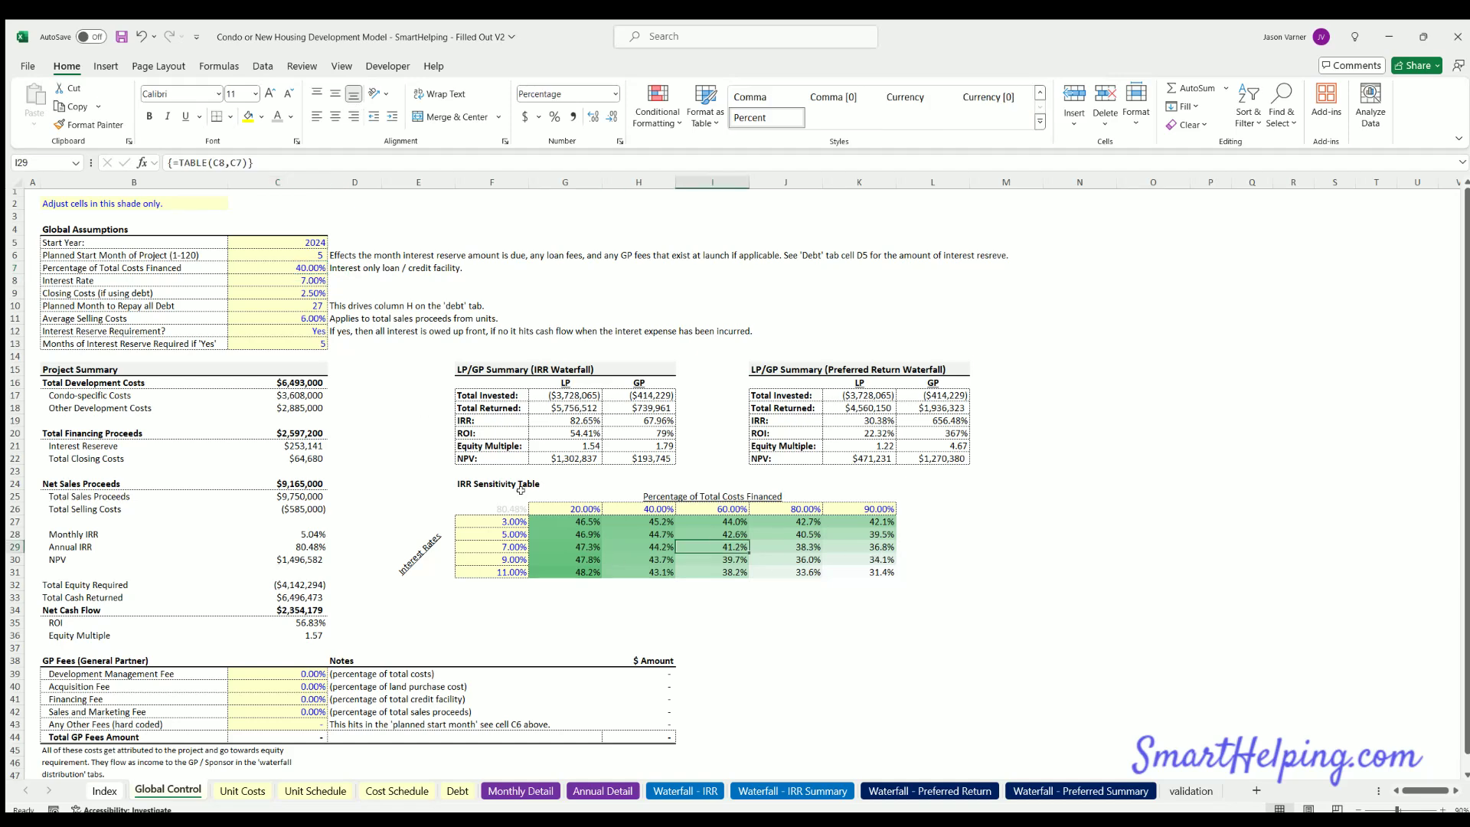
{"action": "left_click_drag", "start_coordinate": [468, 484], "coordinate": [887, 484]}
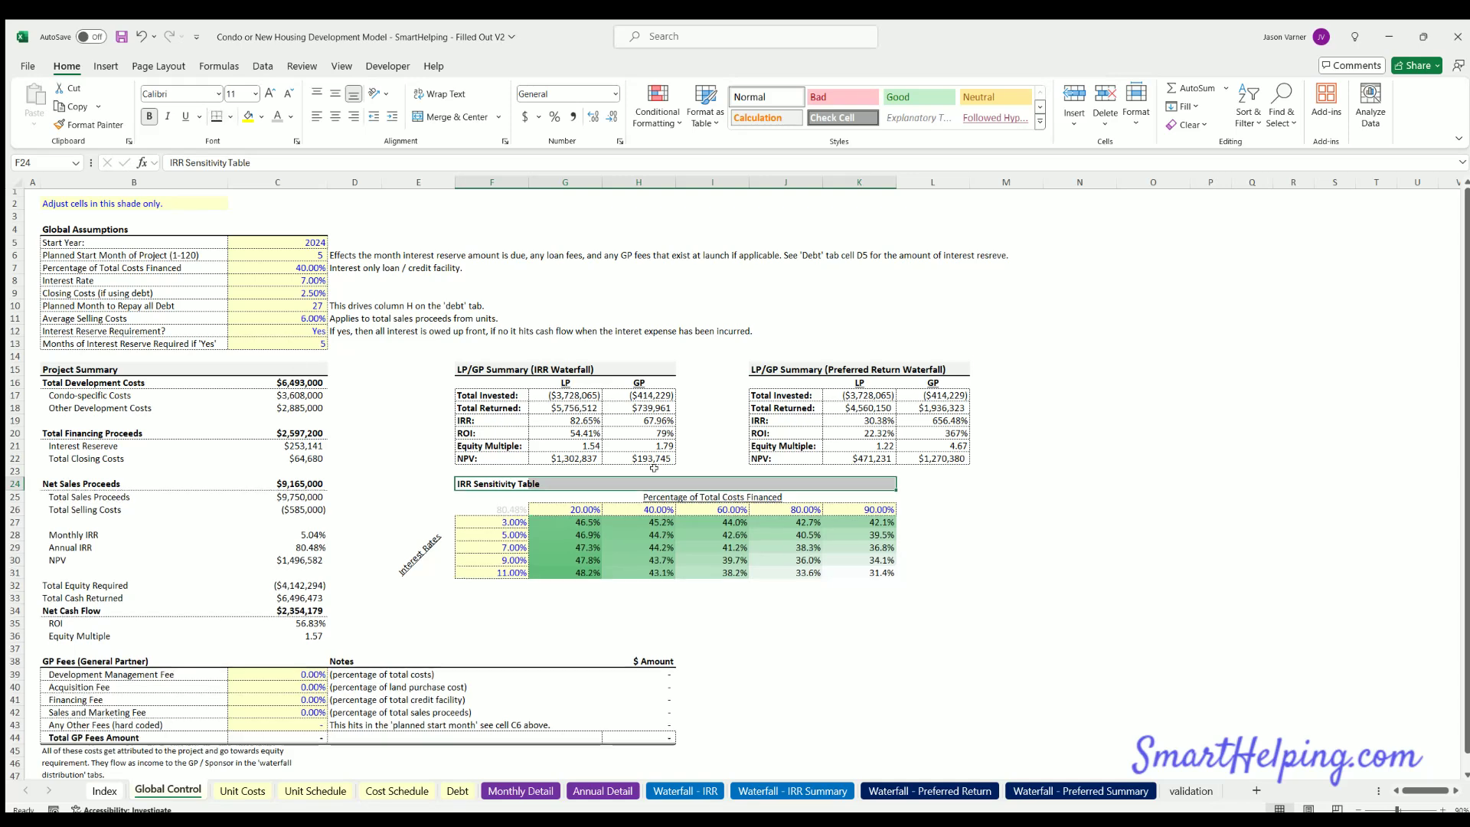
{"action": "left_click", "coordinate": [1054, 553]}
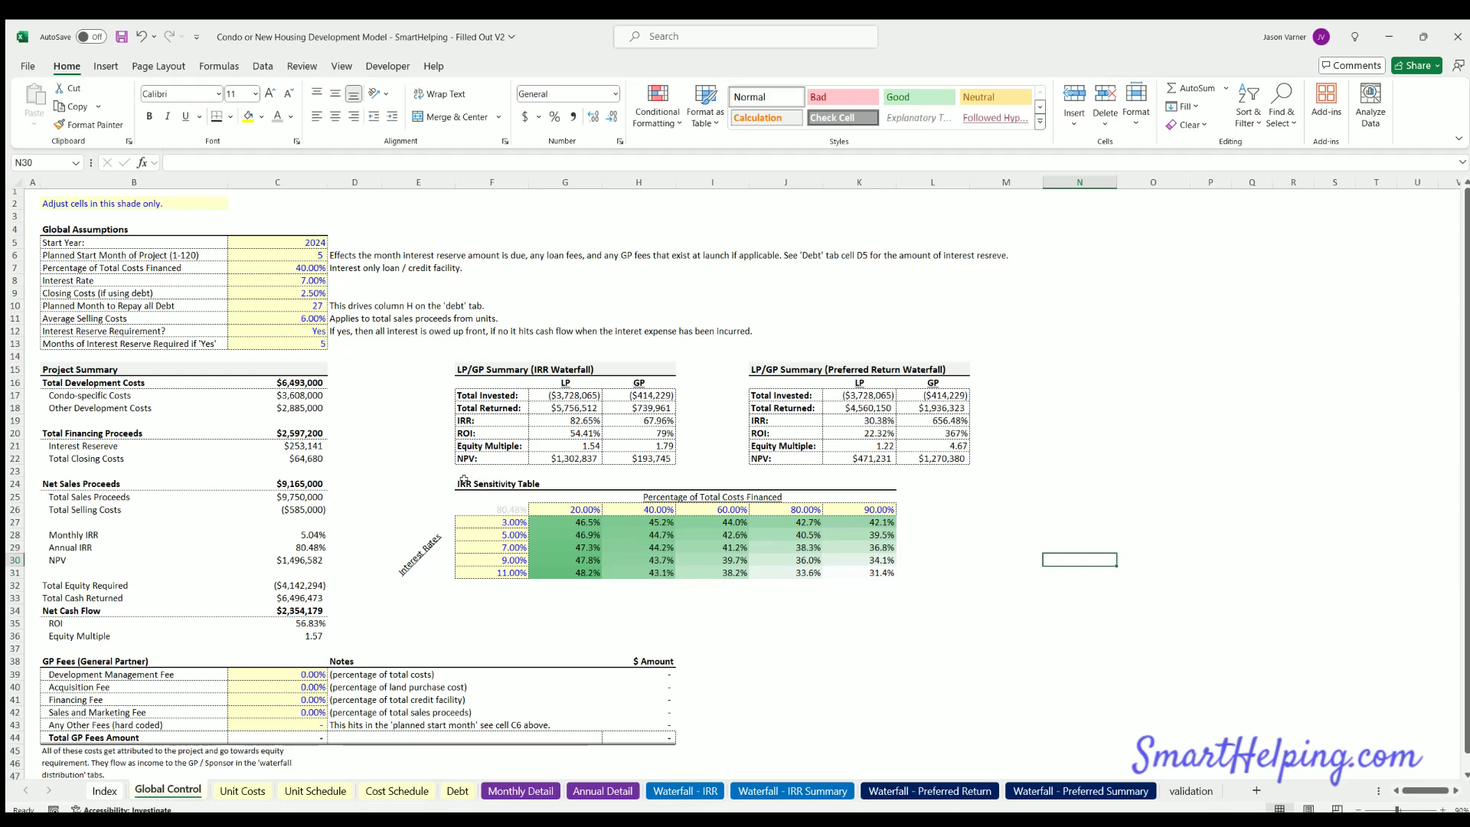
{"action": "left_click_drag", "start_coordinate": [467, 479], "coordinate": [842, 574]}
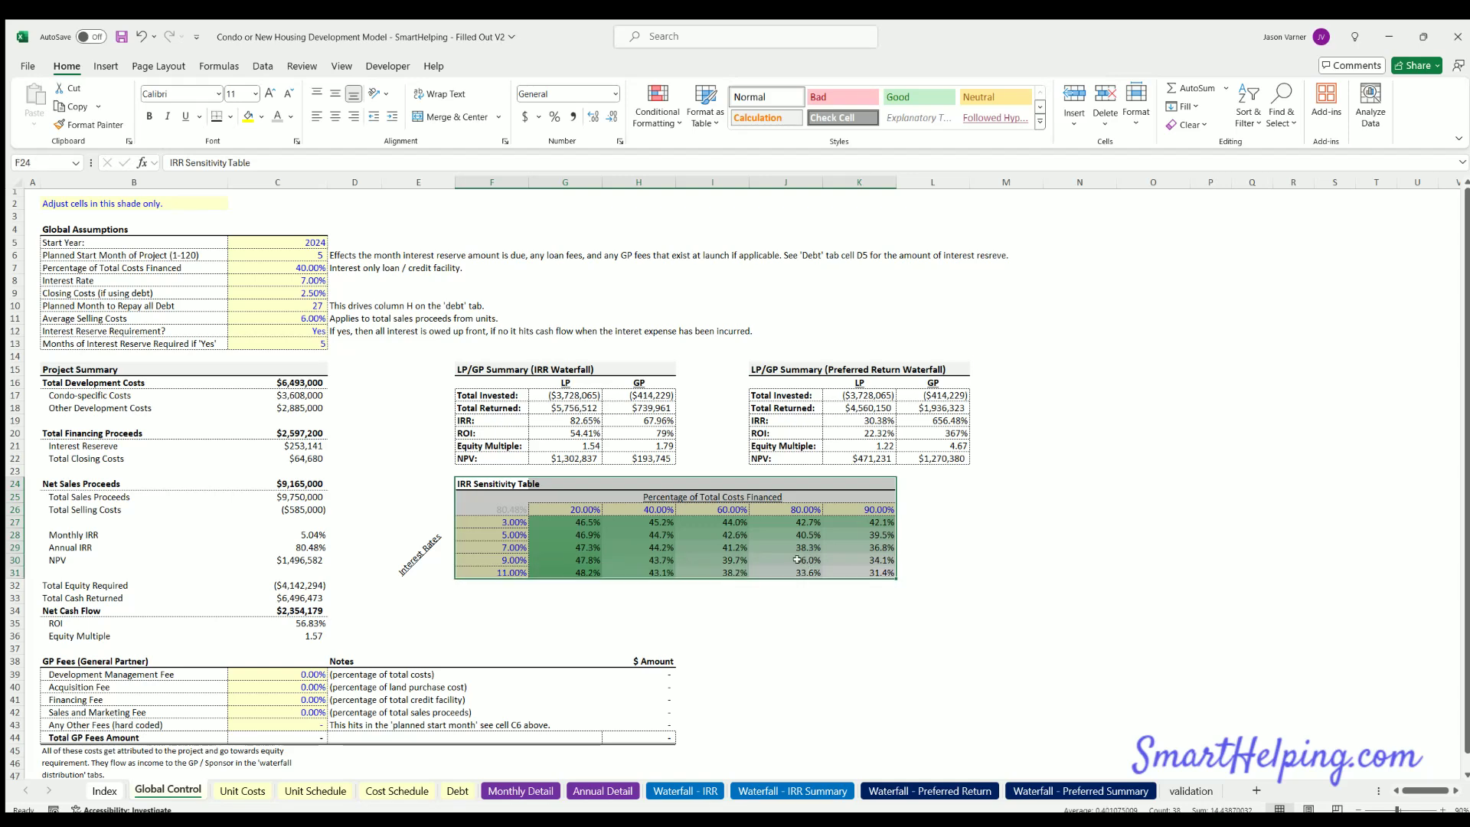
{"action": "left_click", "coordinate": [61, 633]}
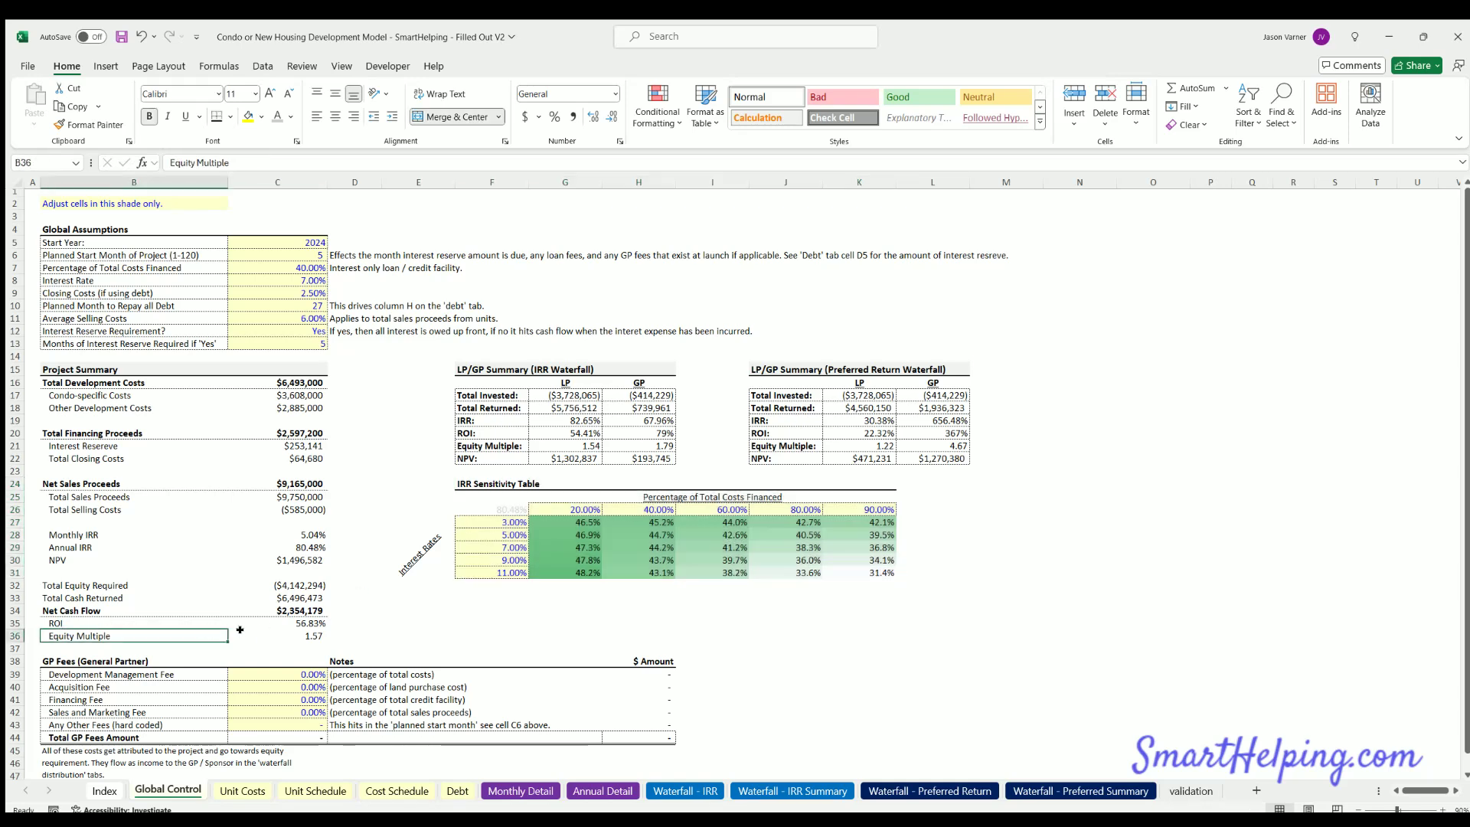
{"action": "left_click", "coordinate": [301, 630]}
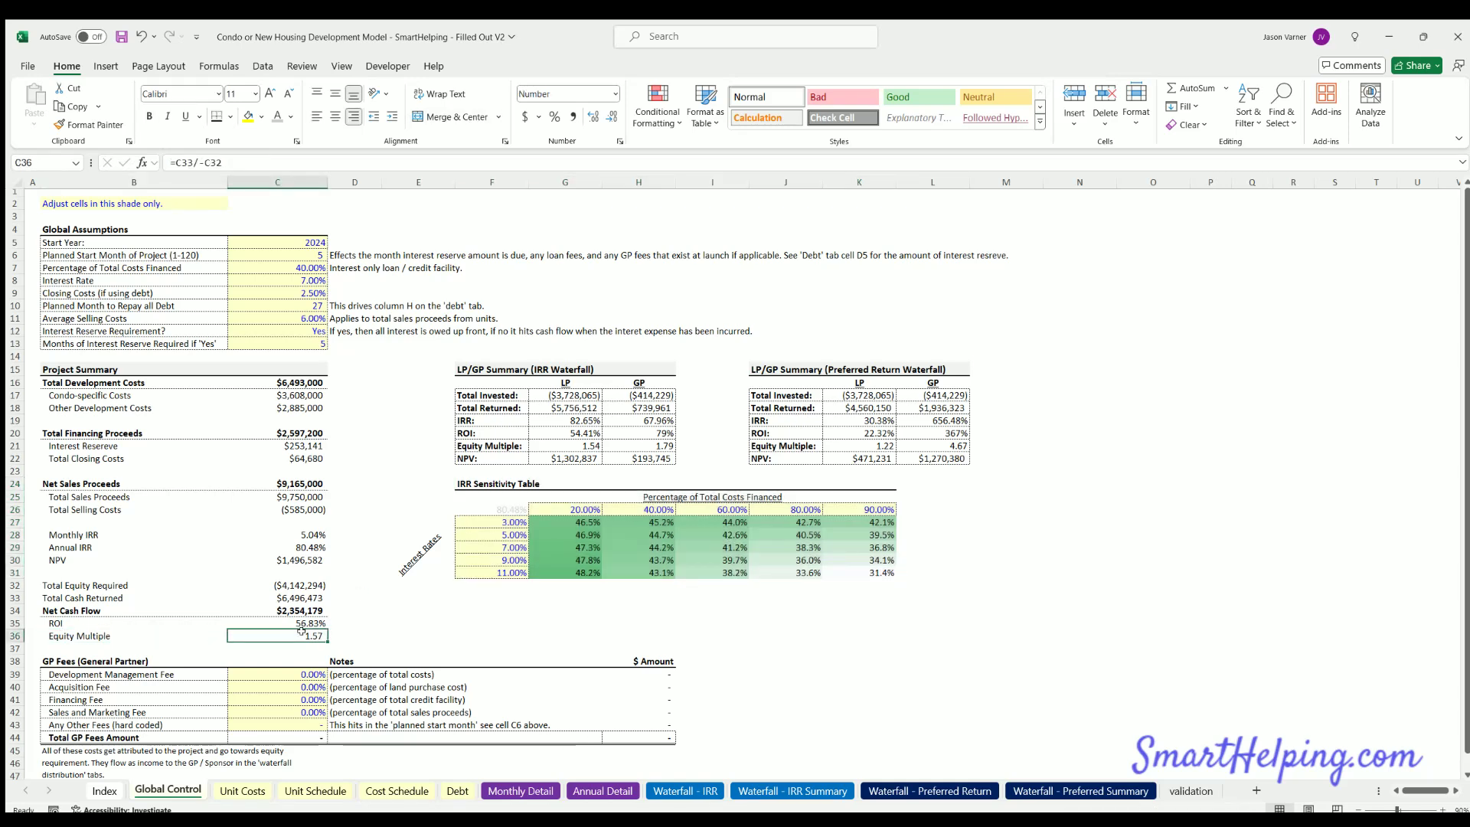
{"action": "left_click", "coordinate": [655, 530]}
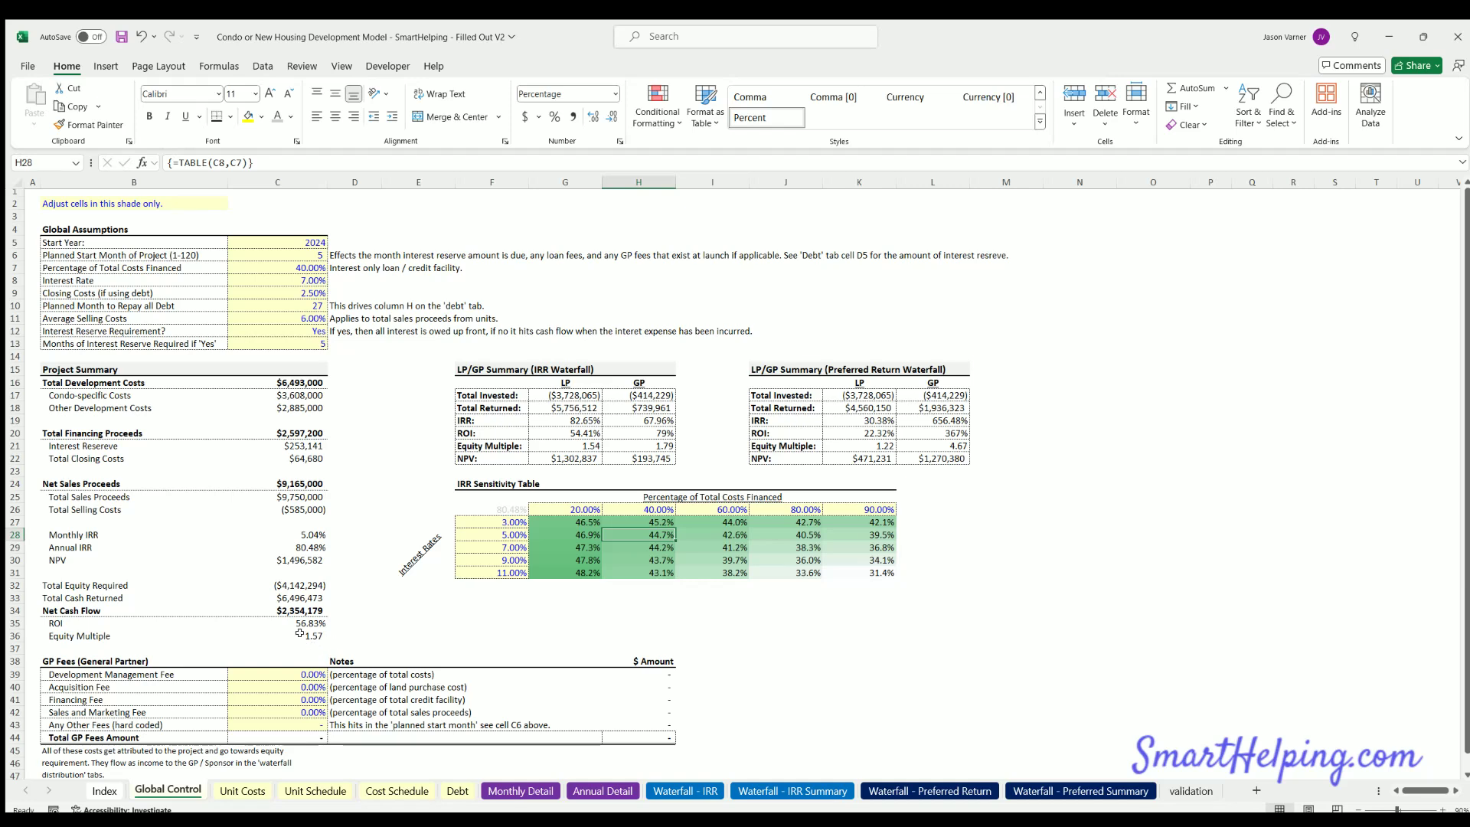
{"action": "left_click_drag", "start_coordinate": [56, 634], "coordinate": [264, 629]}
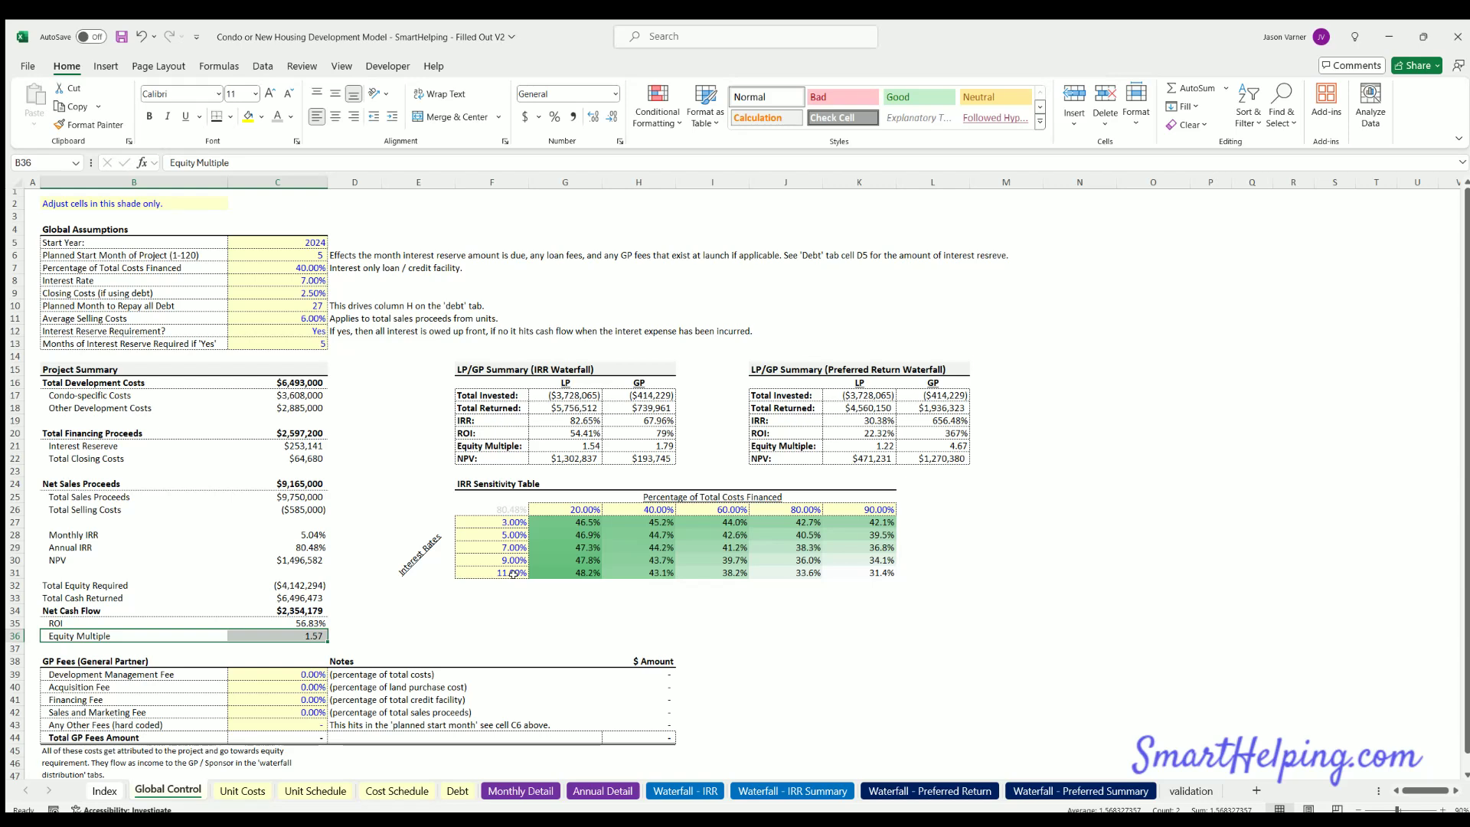
{"action": "left_click", "coordinate": [505, 506]}
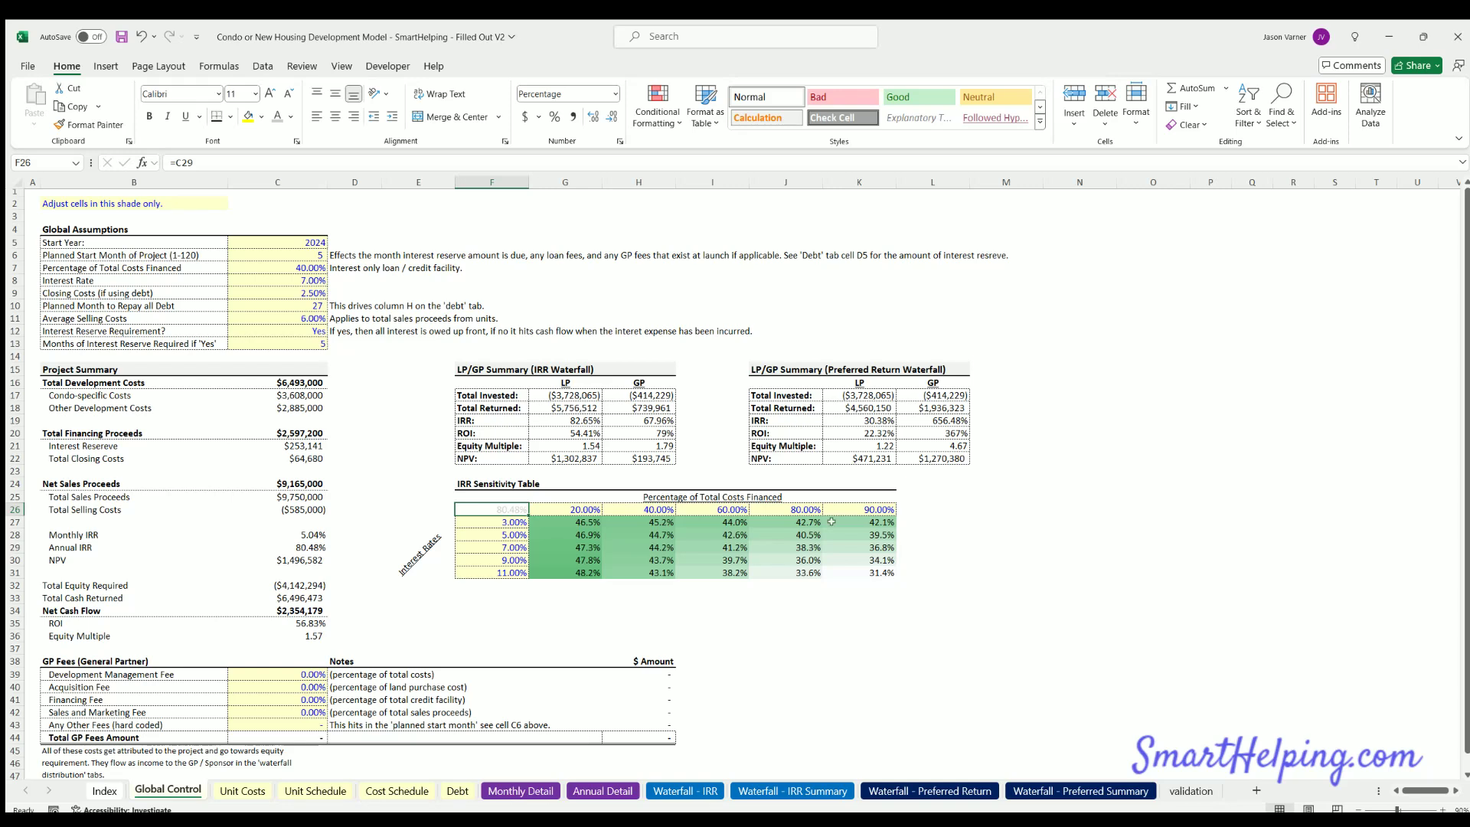
{"action": "left_click", "coordinate": [878, 506]}
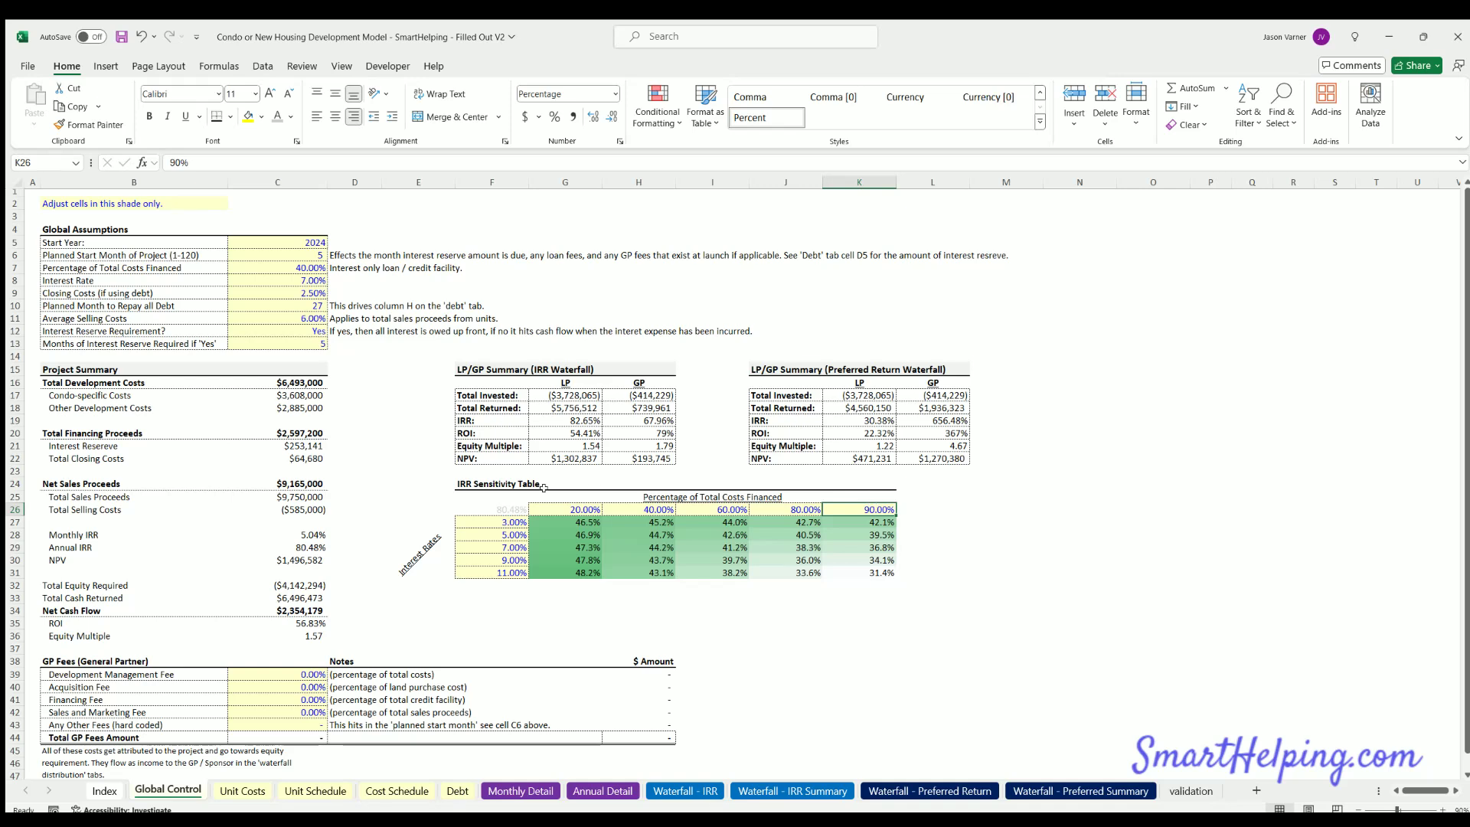
{"action": "left_click_drag", "start_coordinate": [497, 503], "coordinate": [845, 567]}
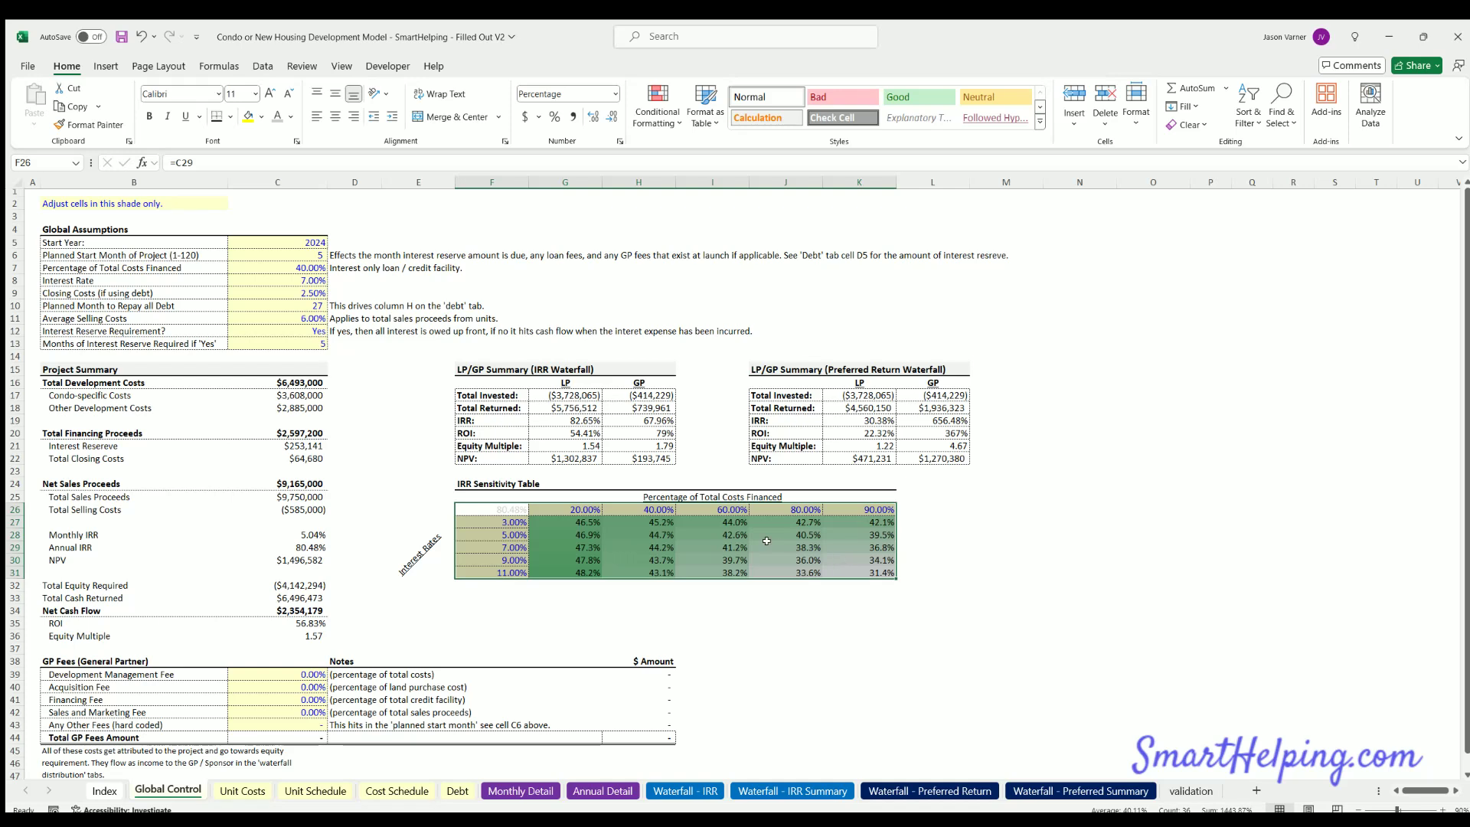
{"action": "left_click", "coordinate": [502, 511]}
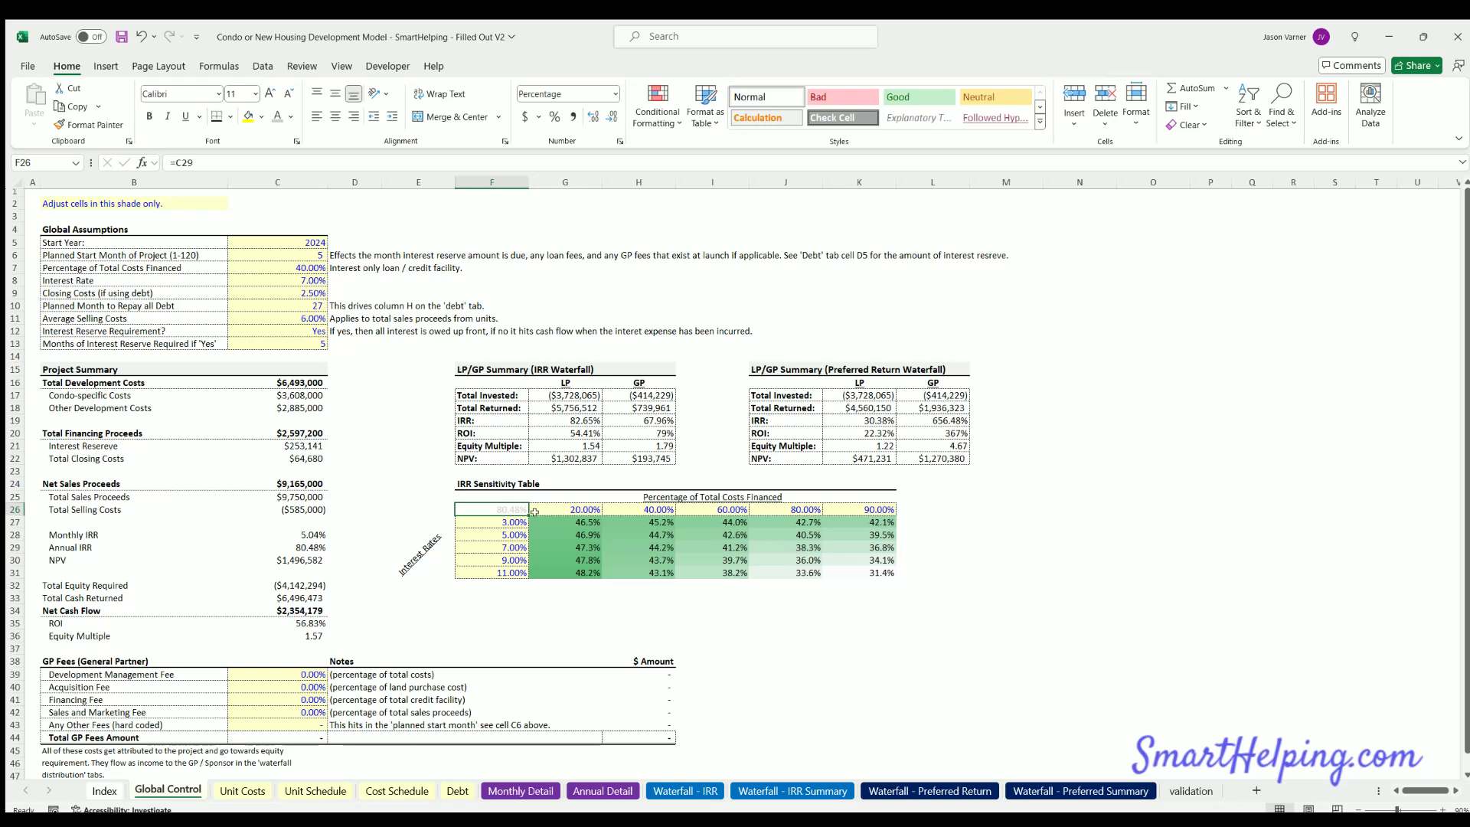
{"action": "left_click_drag", "start_coordinate": [563, 522], "coordinate": [665, 536]}
{"action": "left_click_drag", "start_coordinate": [828, 562], "coordinate": [864, 572]}
{"action": "left_click", "coordinate": [725, 517]}
{"action": "left_click_drag", "start_coordinate": [726, 559], "coordinate": [654, 574]}
{"action": "left_click", "coordinate": [582, 519]}
{"action": "left_click_drag", "start_coordinate": [577, 537], "coordinate": [578, 573]}
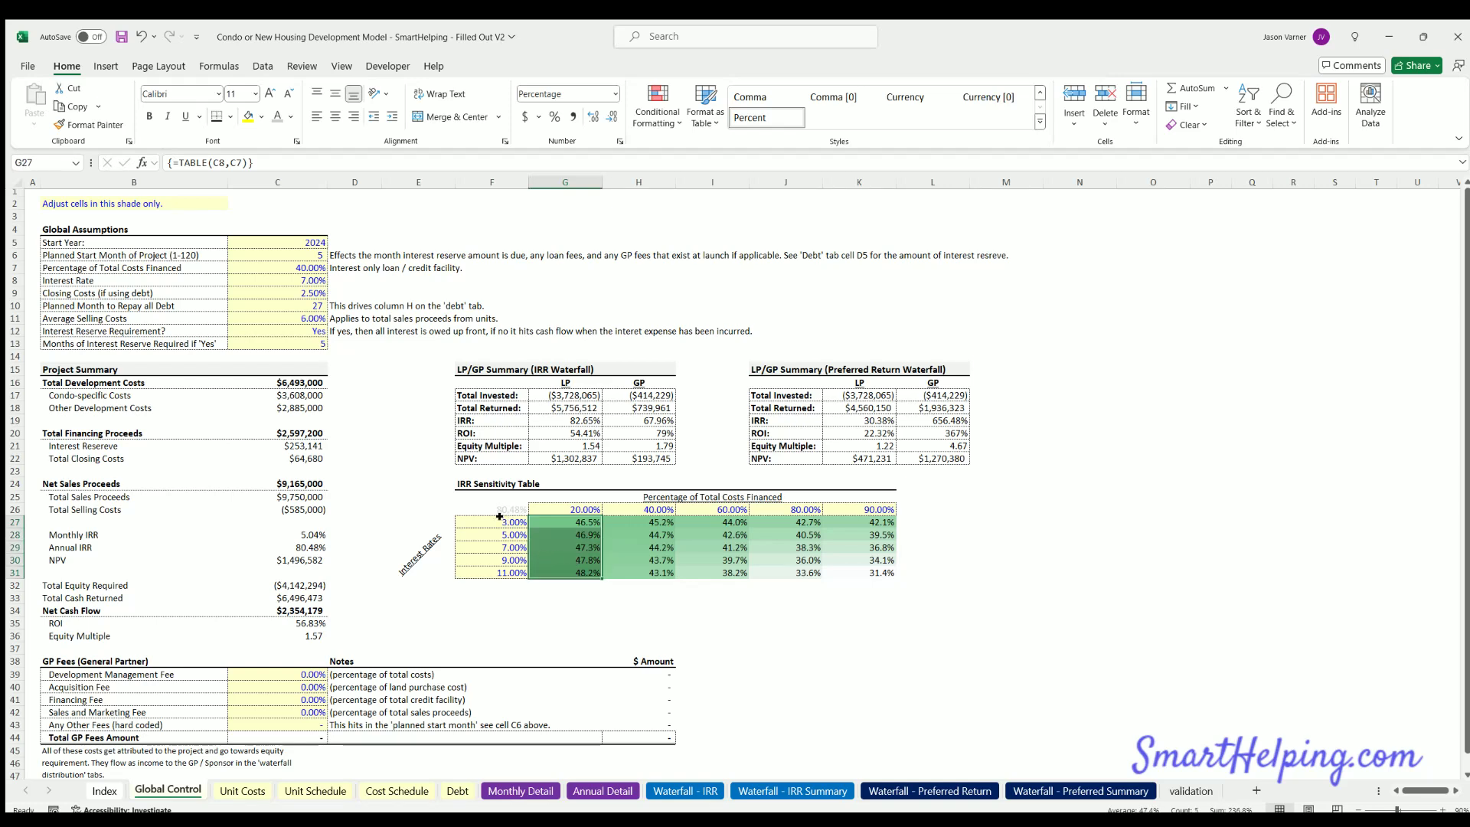
{"action": "left_click", "coordinate": [500, 516]}
{"action": "left_click", "coordinate": [500, 532]}
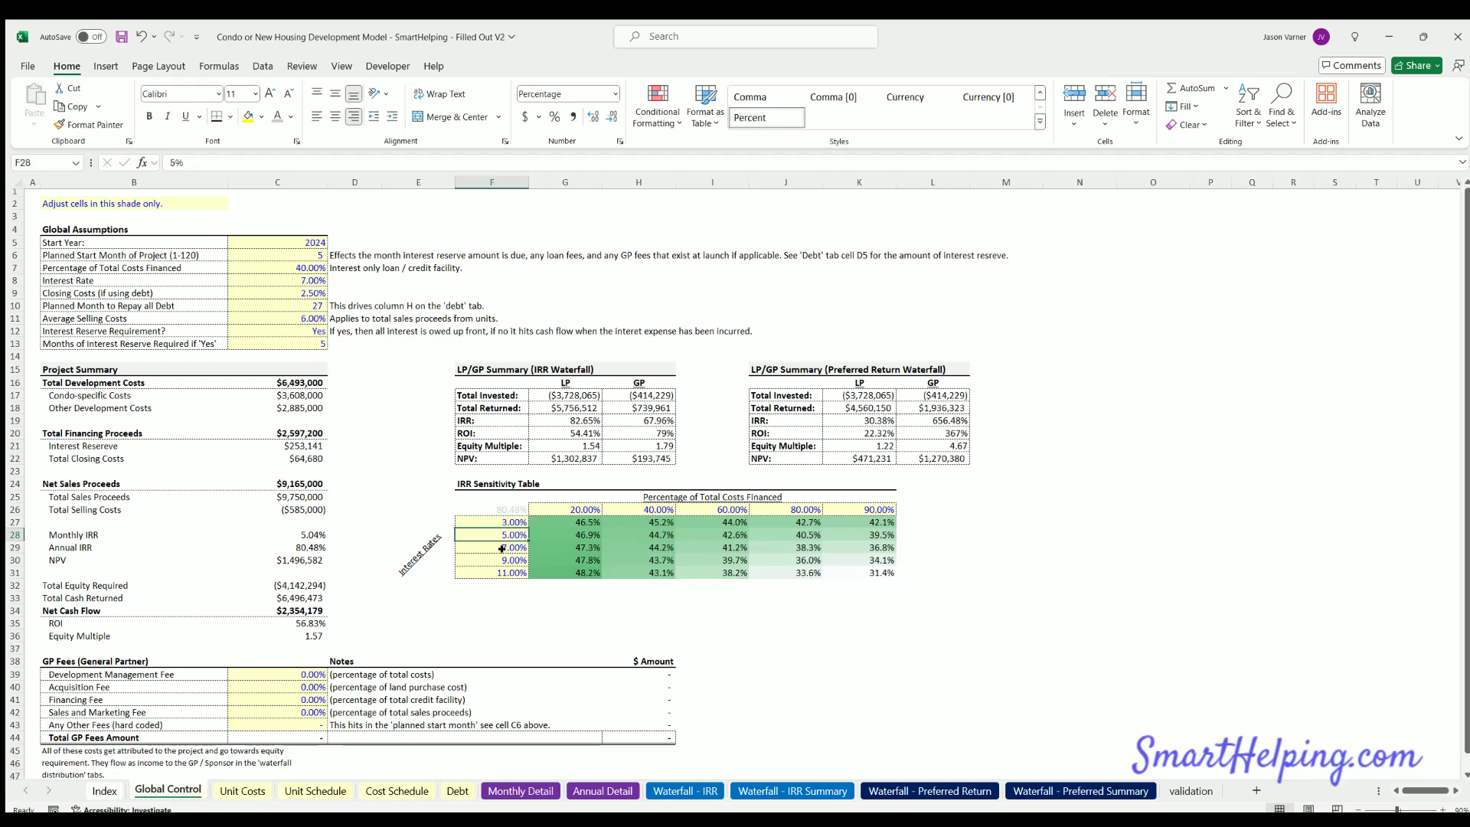
{"action": "left_click", "coordinate": [504, 559]}
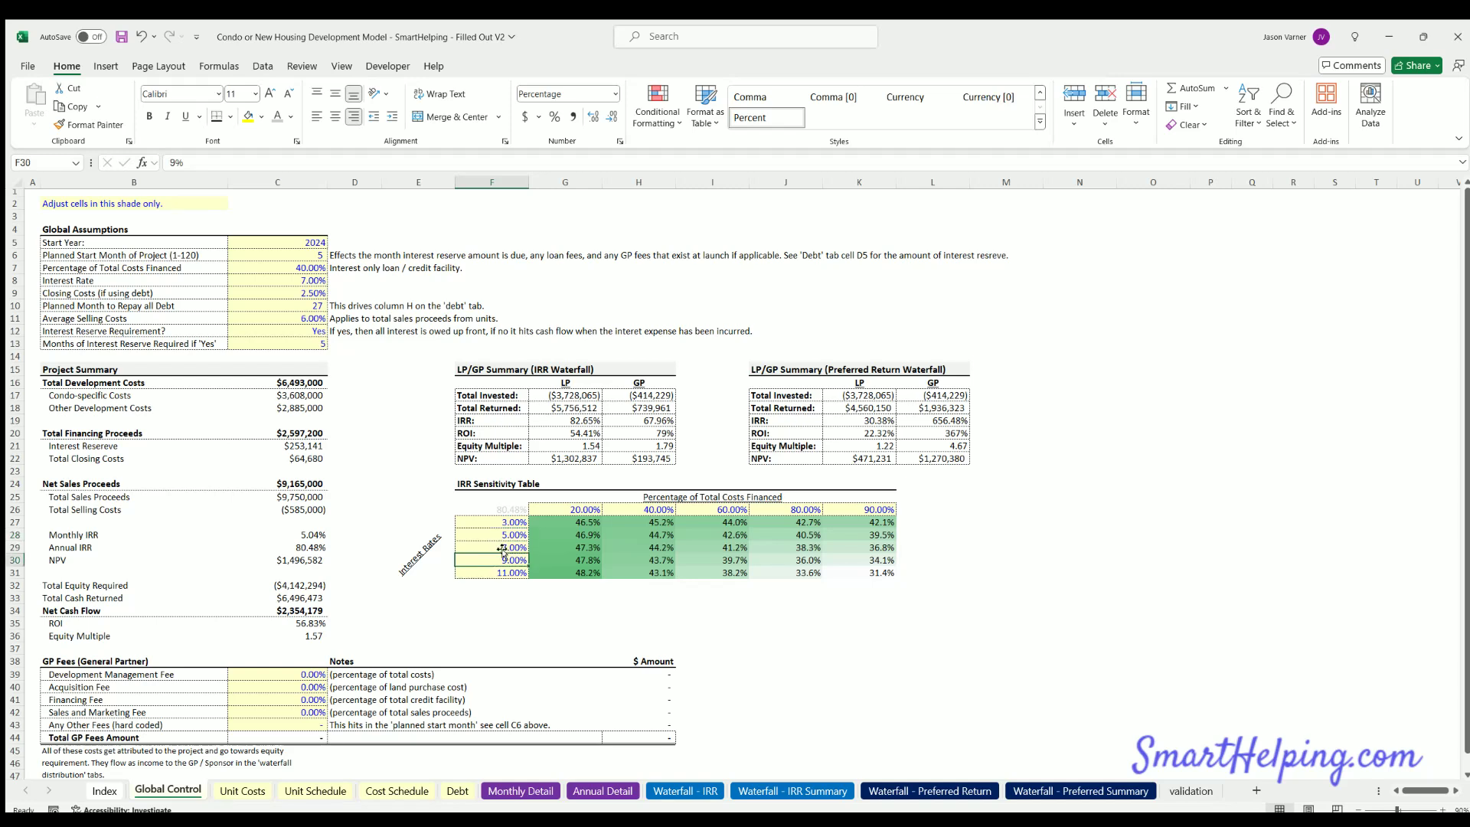
{"action": "left_click", "coordinate": [572, 570]}
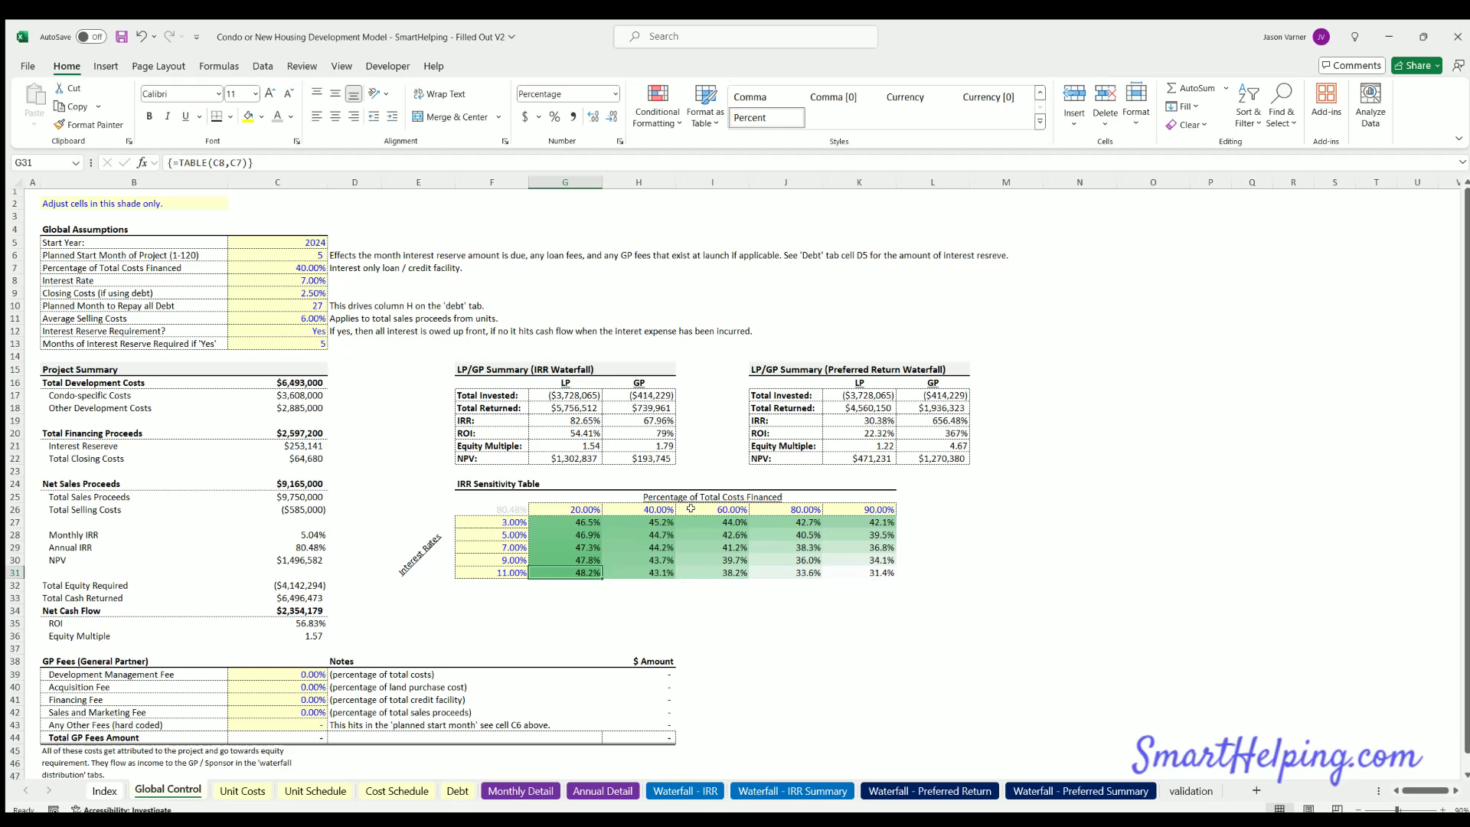
{"action": "left_click", "coordinate": [567, 520]}
{"action": "left_click_drag", "start_coordinate": [575, 505], "coordinate": [843, 515]}
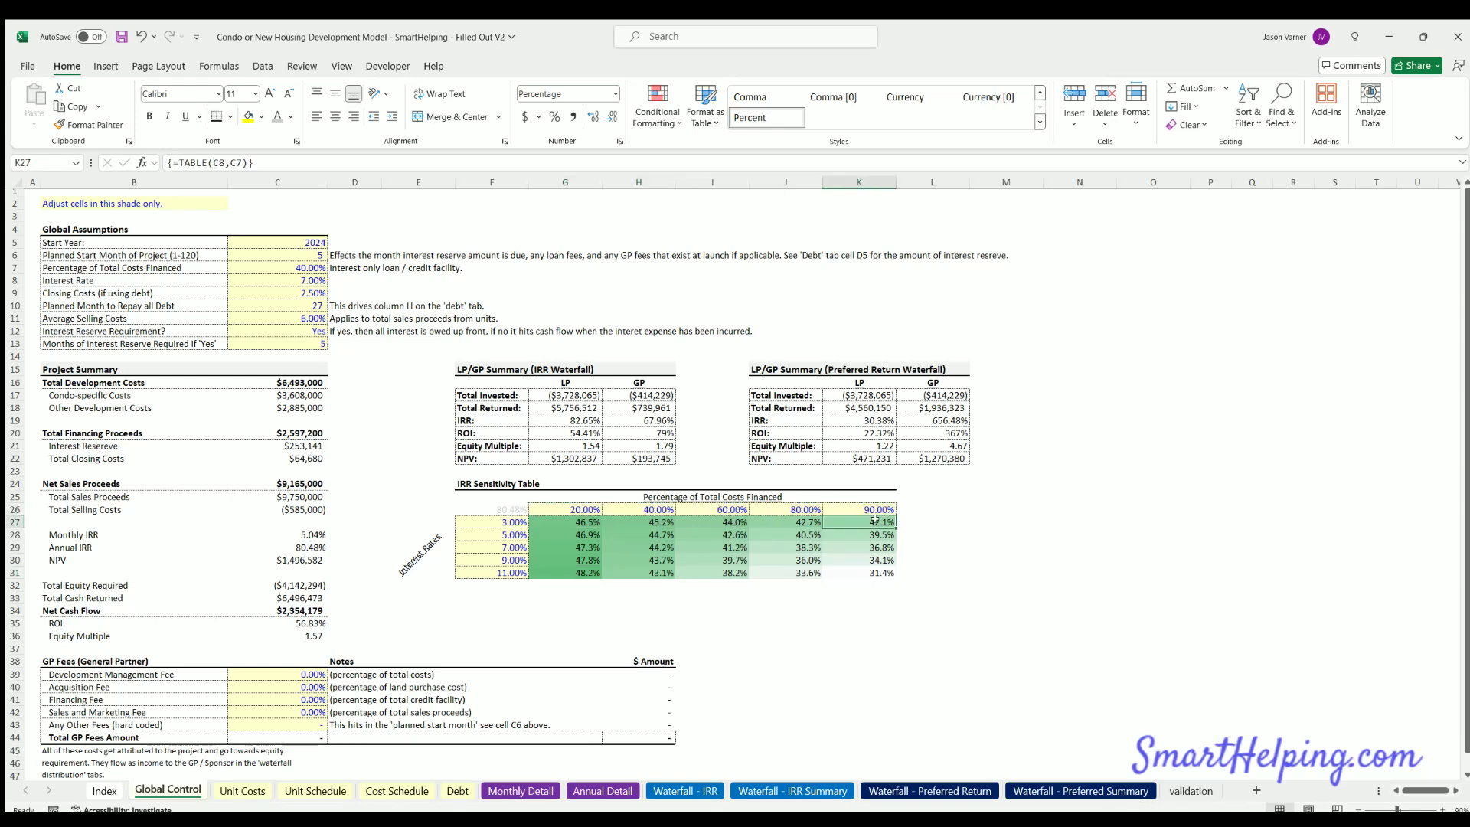
{"action": "left_click_drag", "start_coordinate": [513, 507], "coordinate": [888, 573]}
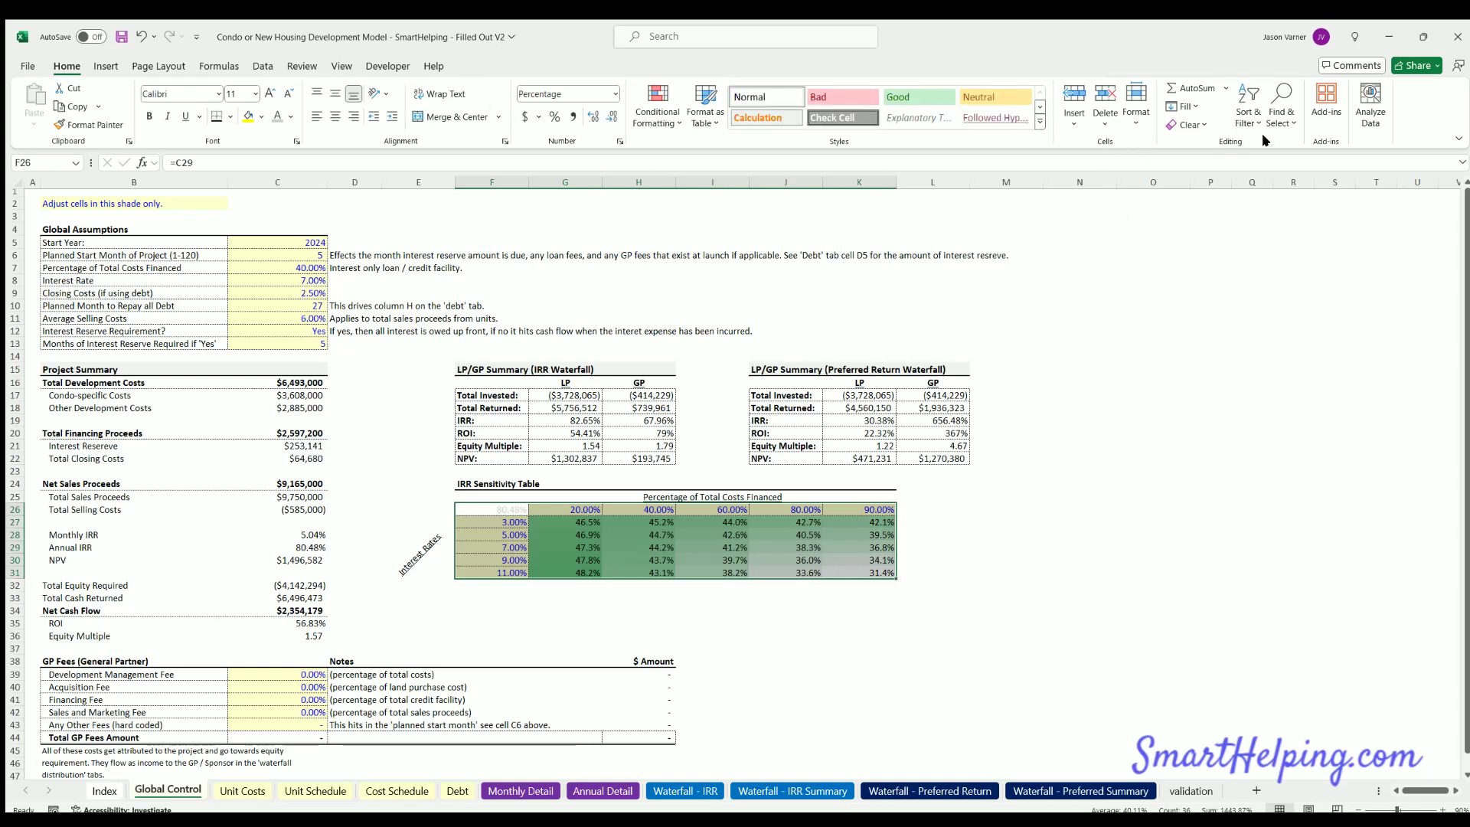
Create a What-If data table on F26:K31 with C7 and C8 as inputs
{"action": "left_click", "coordinate": [262, 66]}
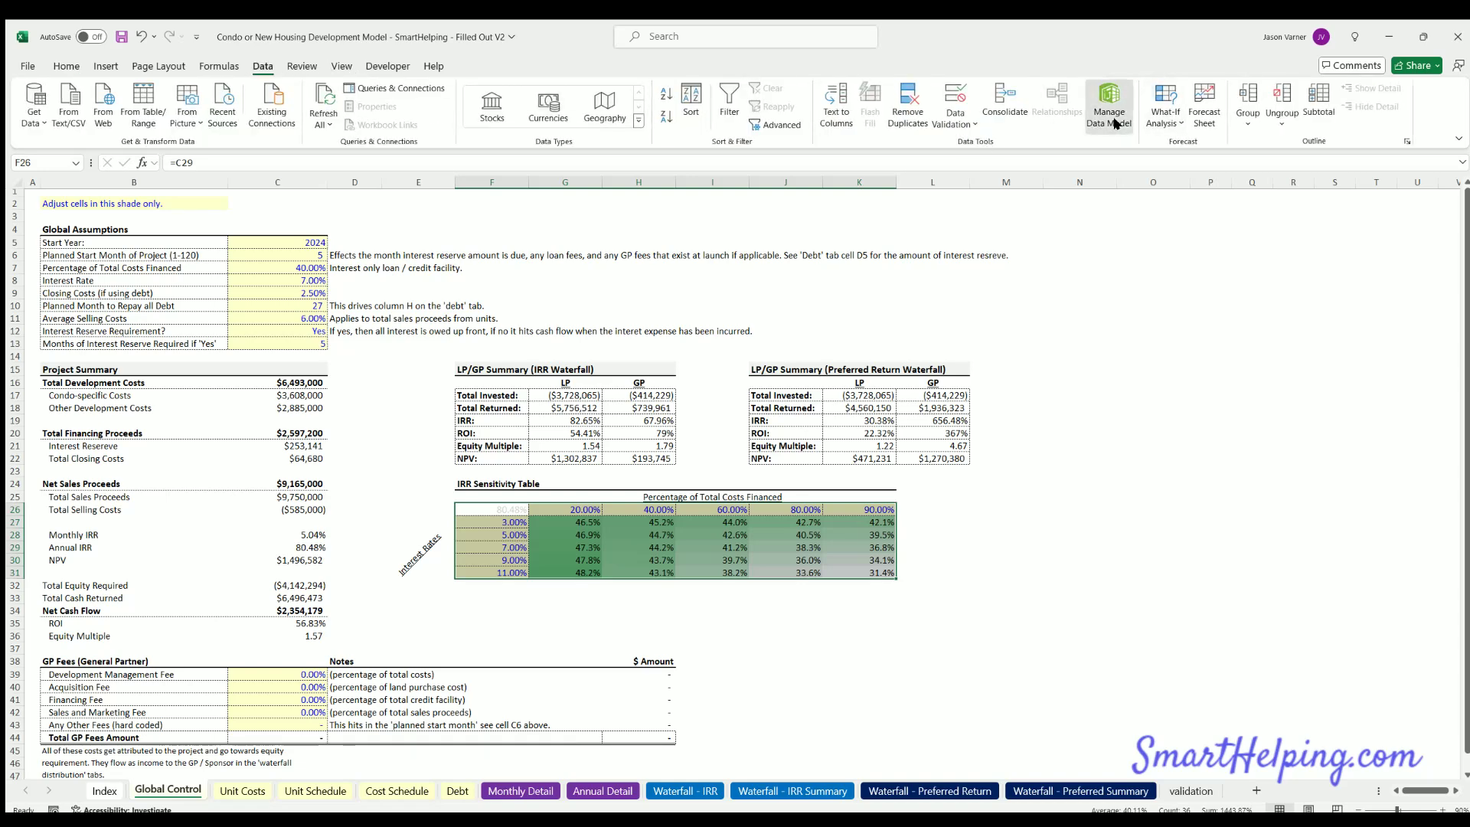
{"action": "left_click", "coordinate": [1162, 108]}
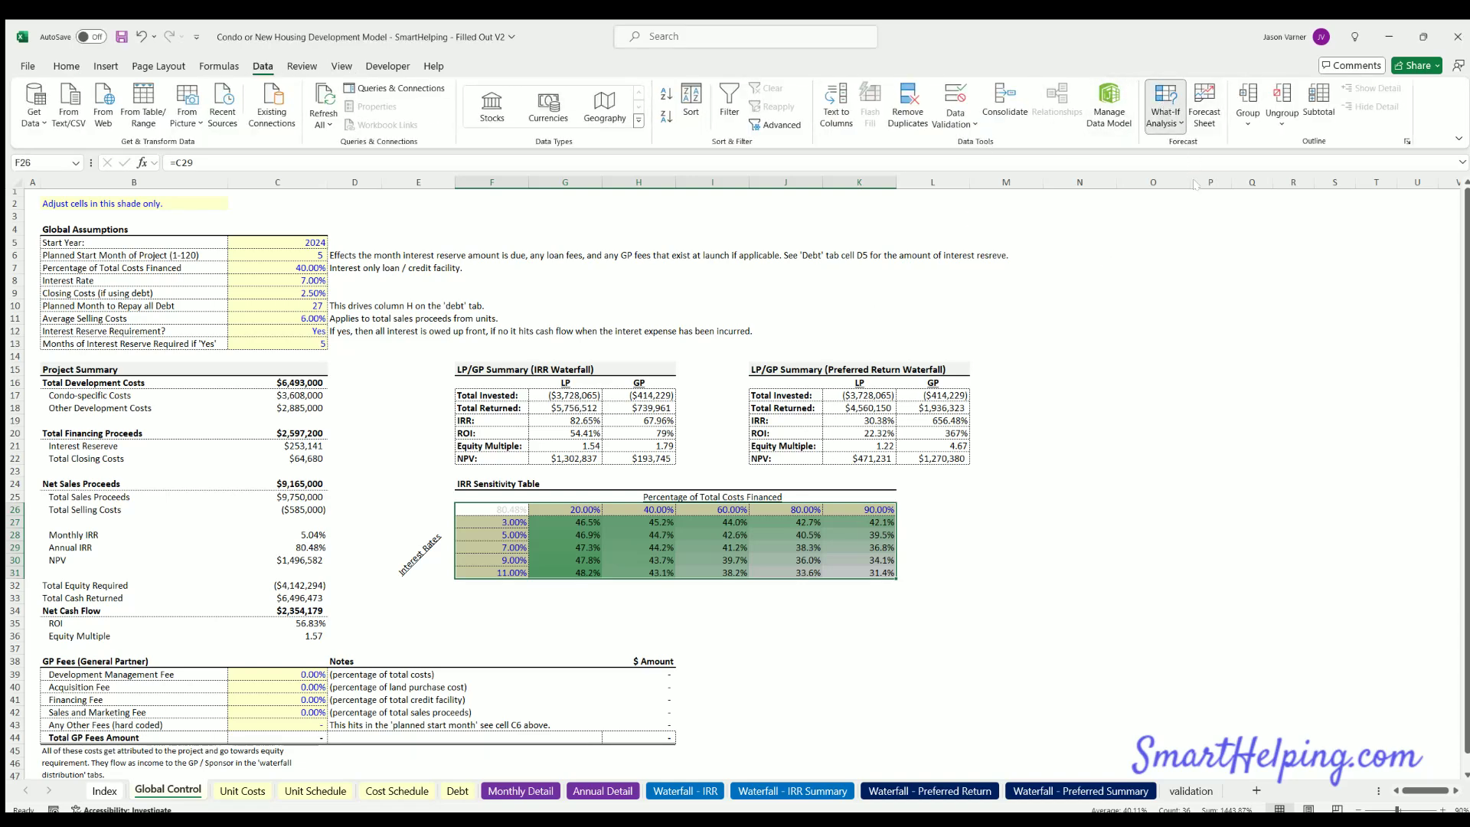
{"action": "left_click", "coordinate": [1194, 184]}
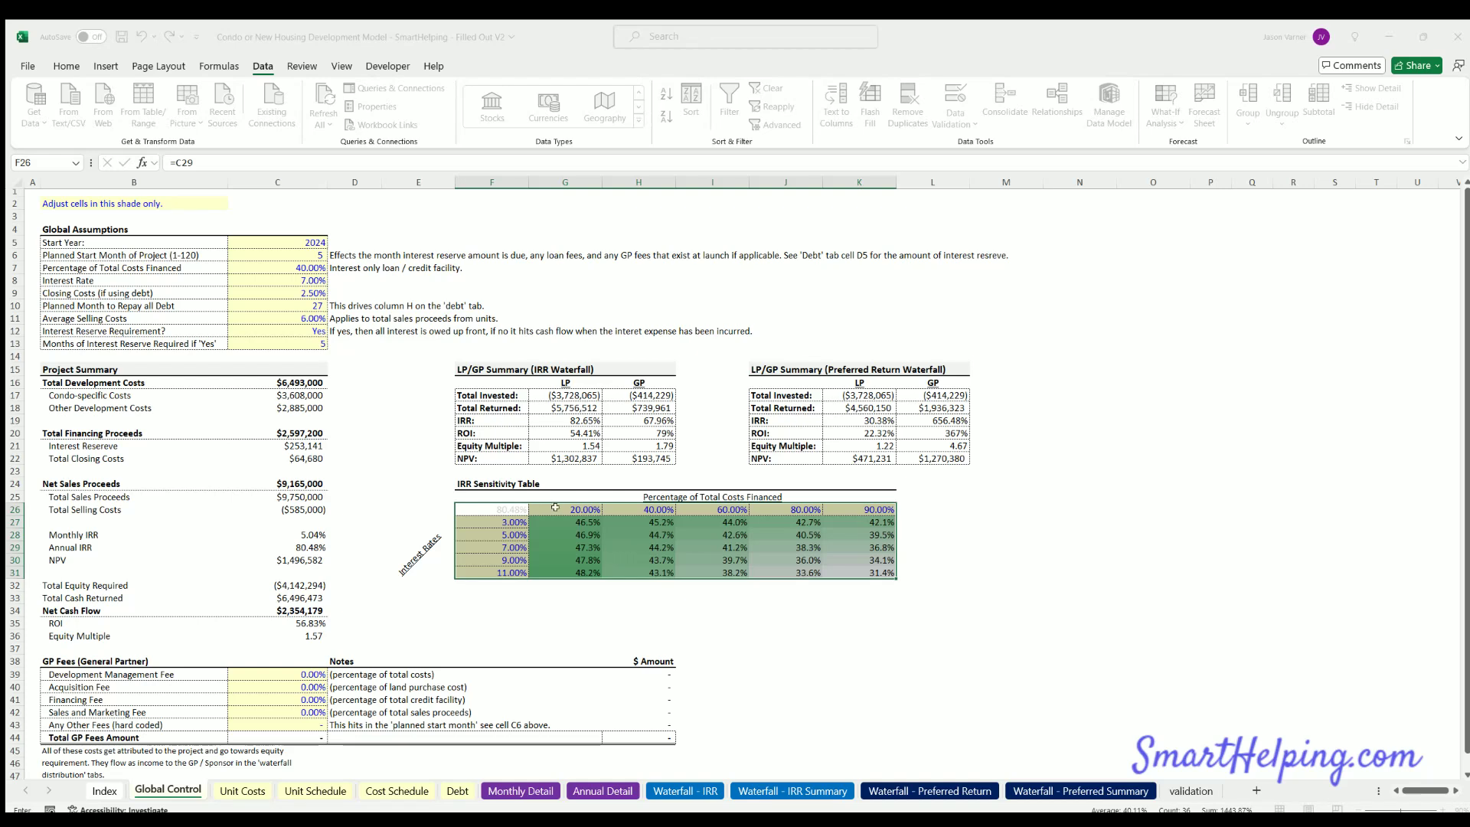
{"action": "left_click", "coordinate": [294, 264]}
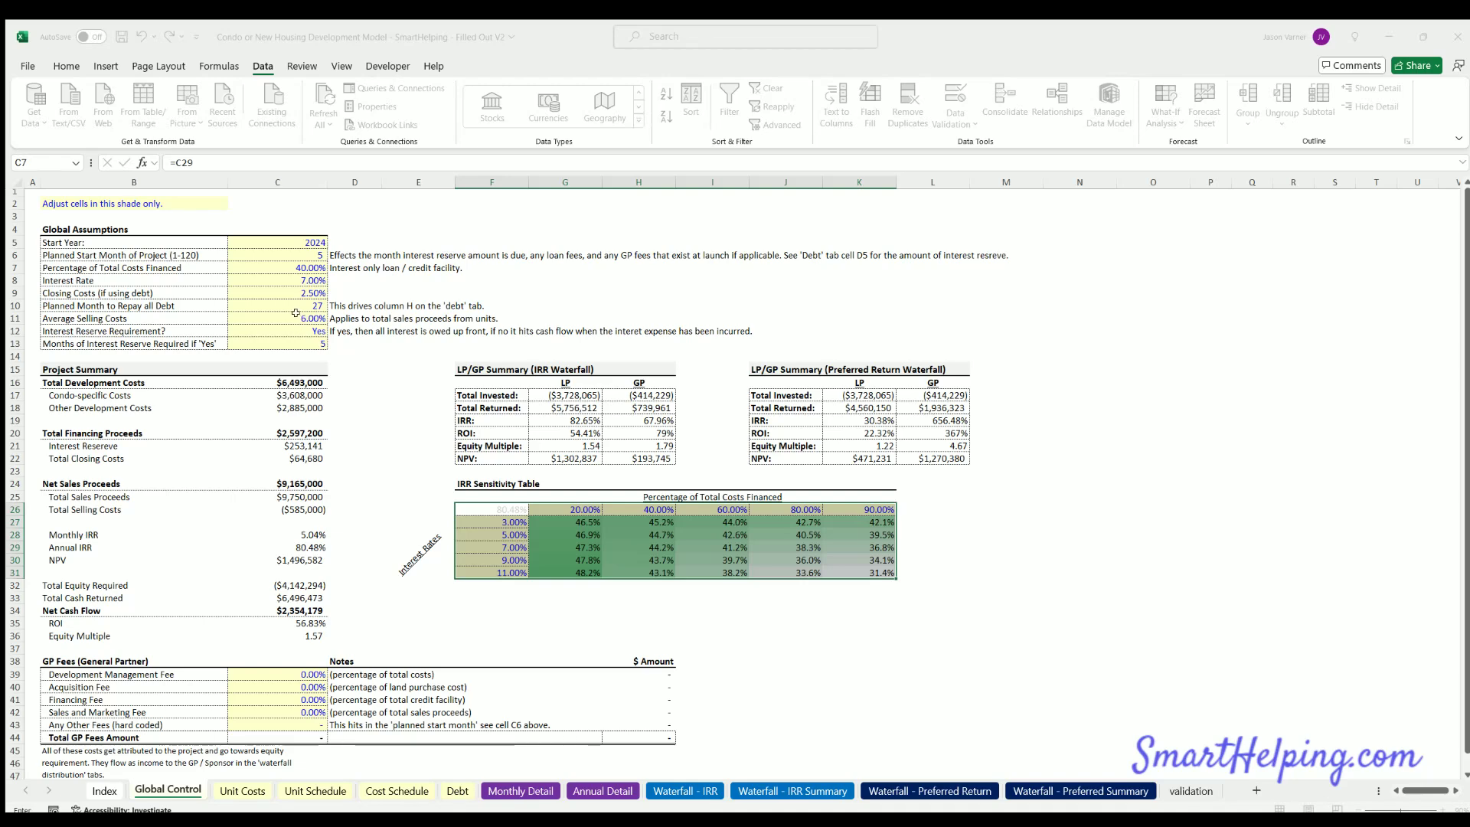
{"action": "key", "text": "Return"}
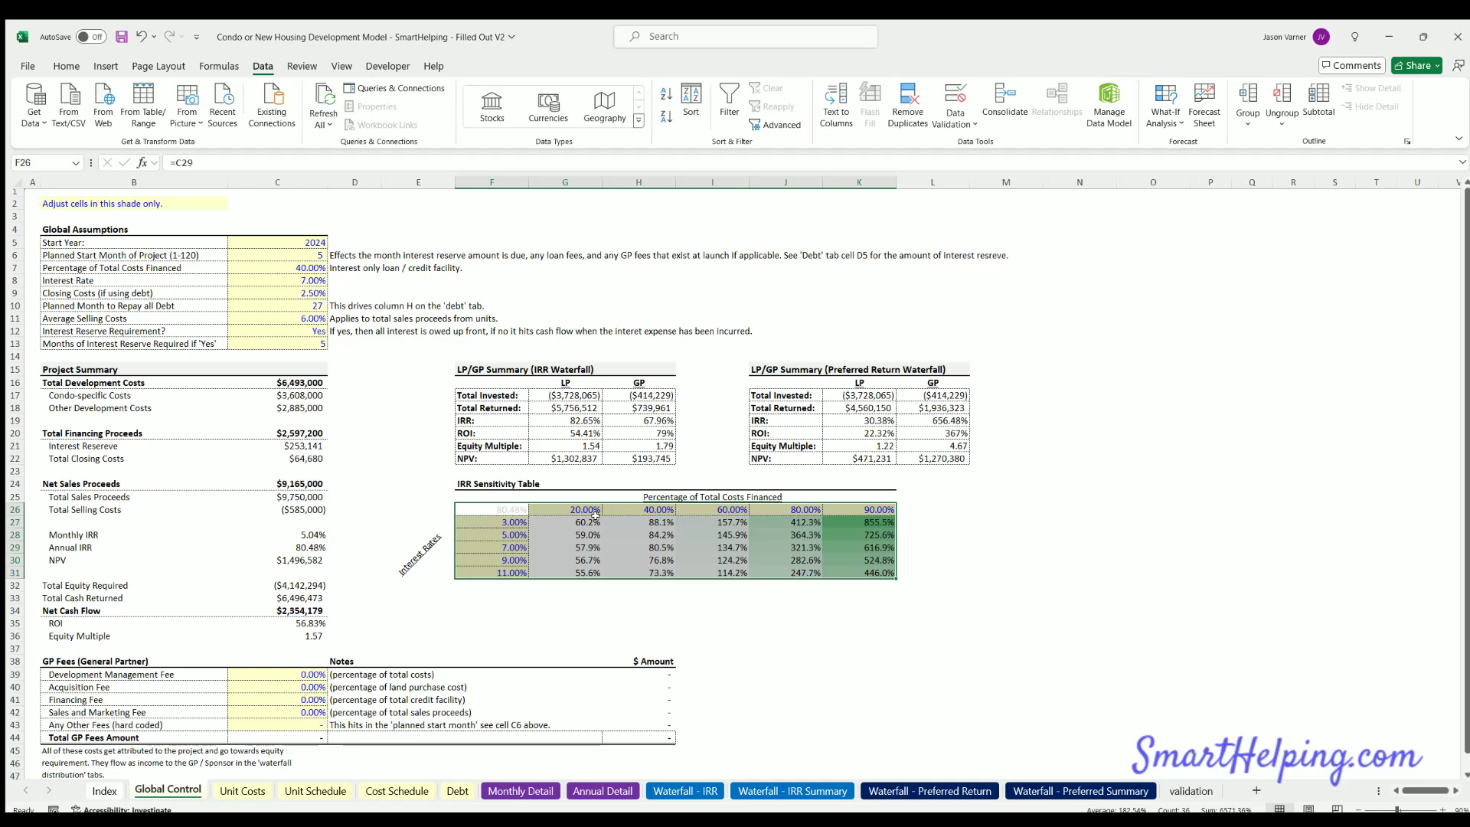
Check the 11% rate in F31, the TABLE formula in G31 and the financing headers G26:K26
{"action": "left_click", "coordinate": [491, 518]}
{"action": "left_click", "coordinate": [490, 572]}
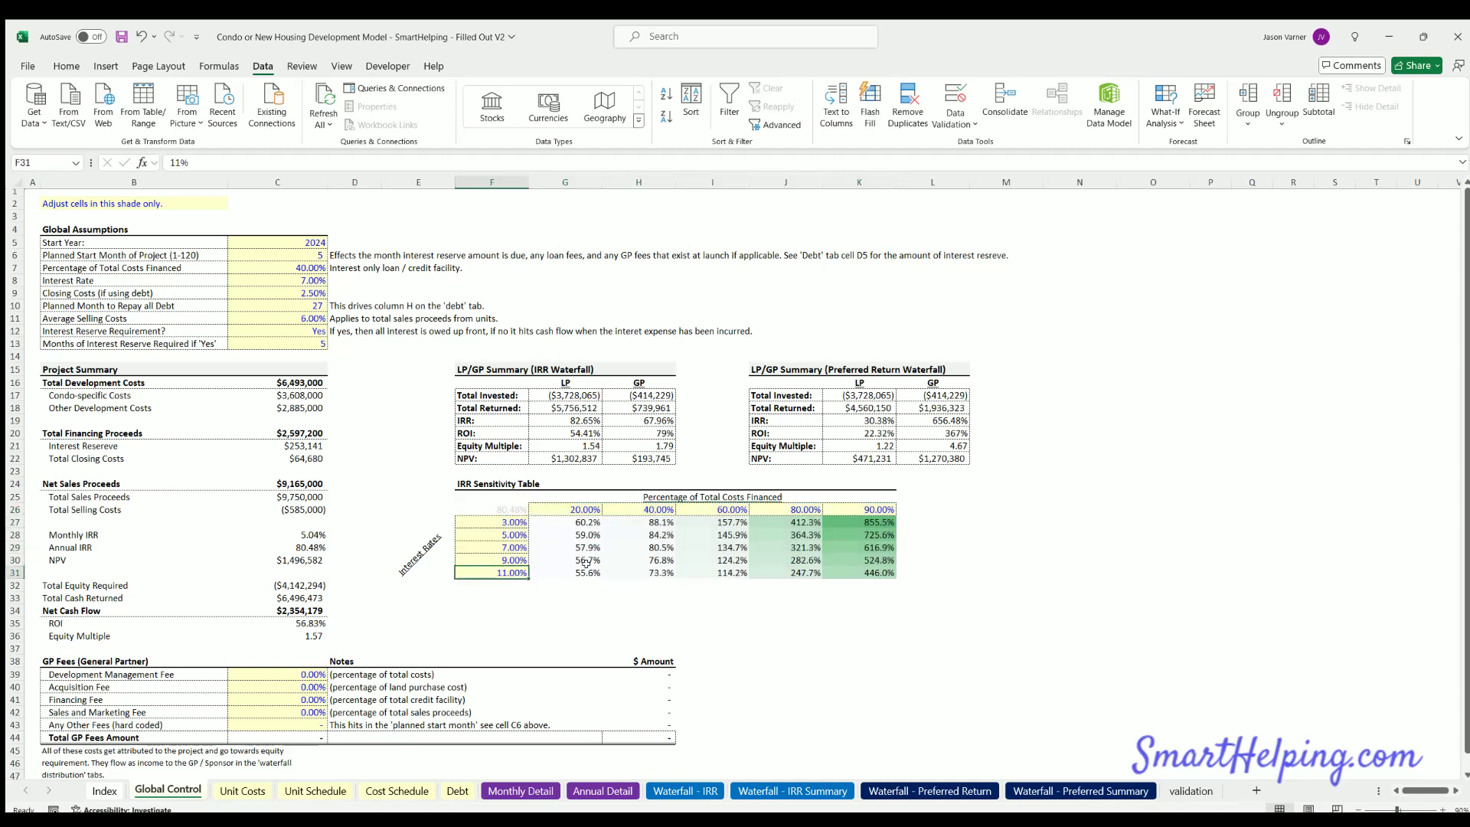
{"action": "left_click", "coordinate": [577, 571]}
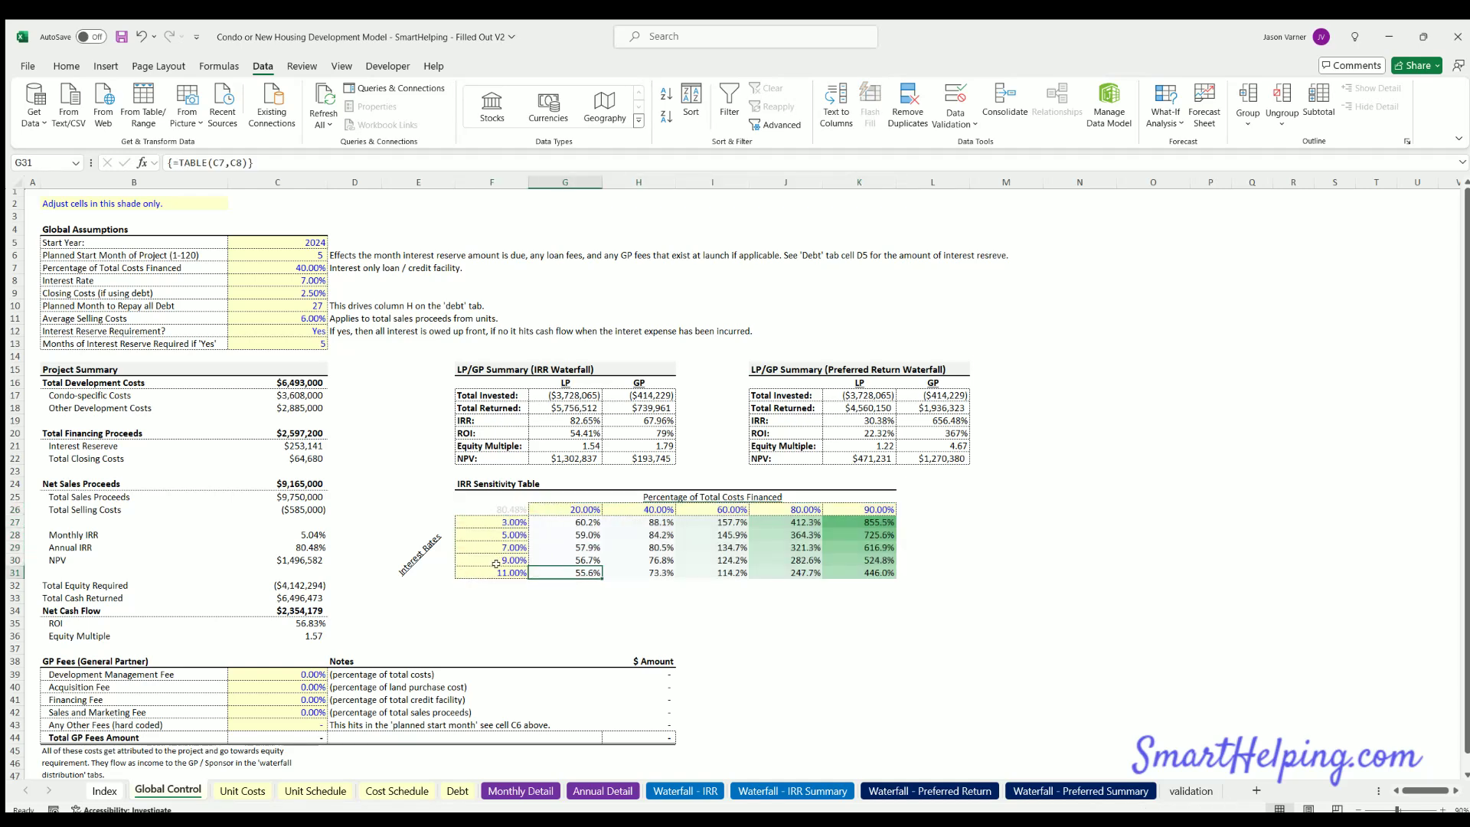
{"action": "left_click", "coordinate": [576, 508]}
{"action": "left_click", "coordinate": [650, 509]}
{"action": "left_click", "coordinate": [727, 509]}
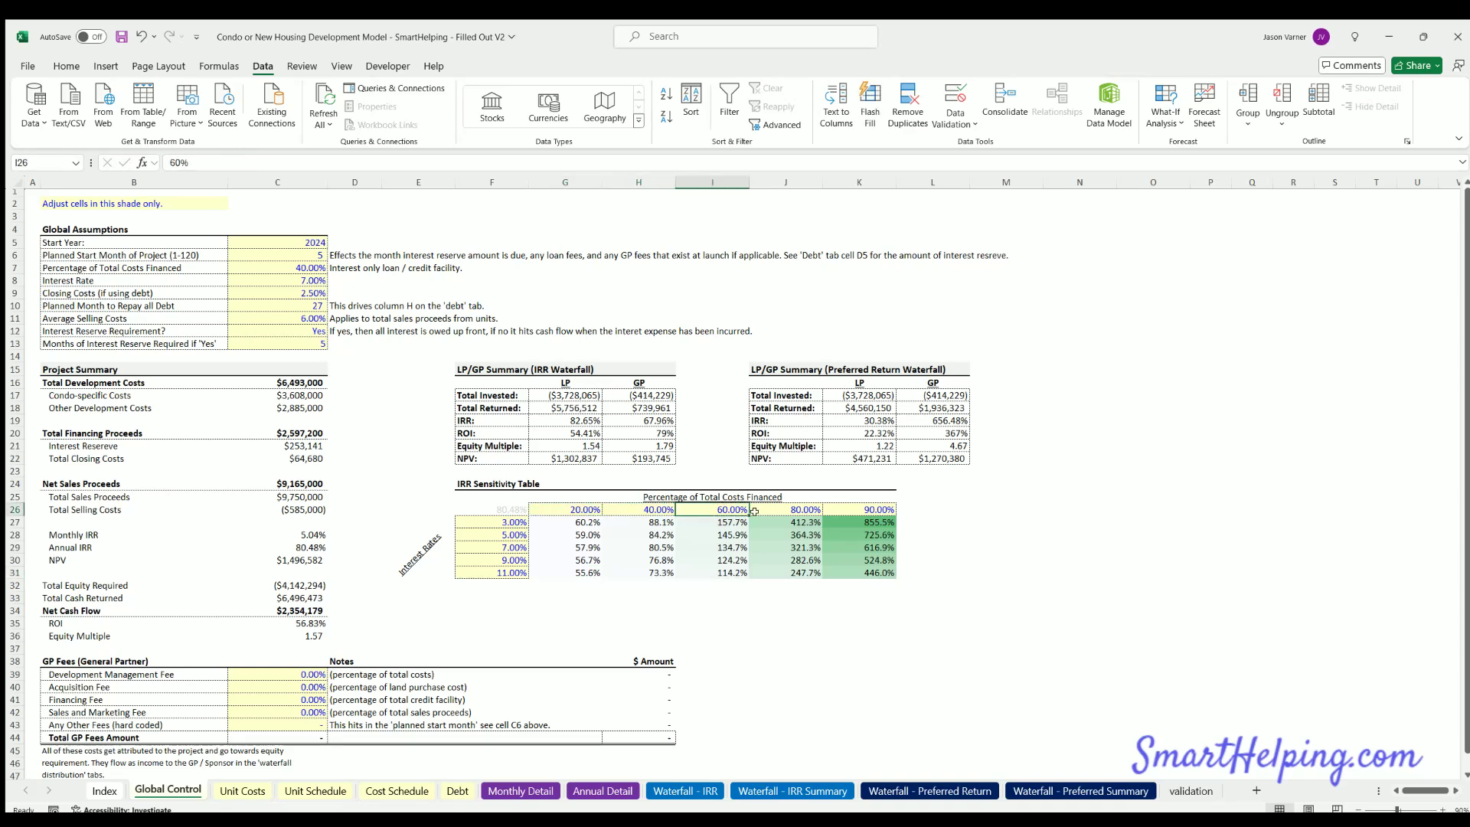
{"action": "left_click", "coordinate": [869, 505]}
{"action": "key", "text": "Left"}
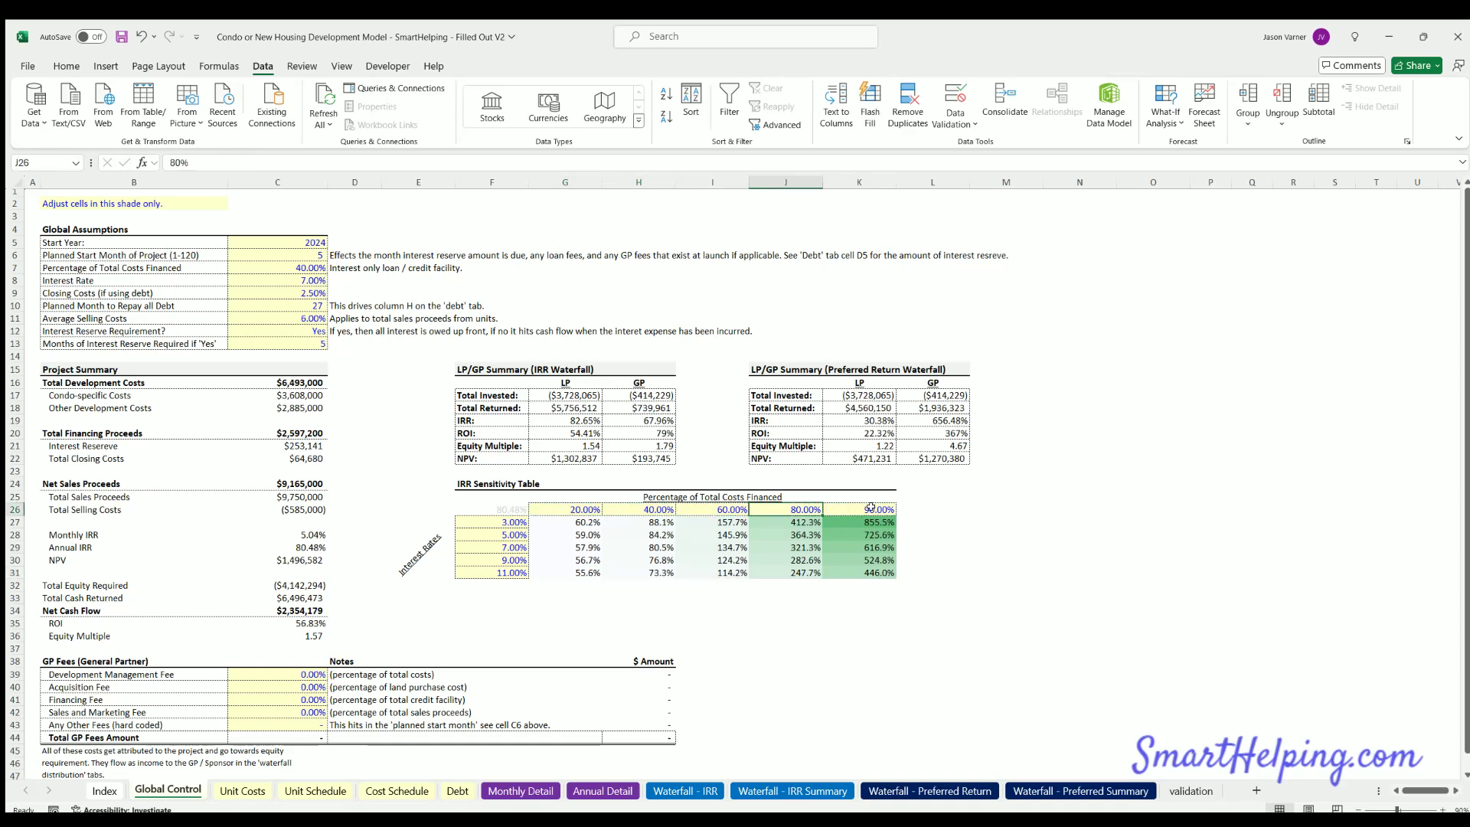
{"action": "left_click", "coordinate": [66, 66]}
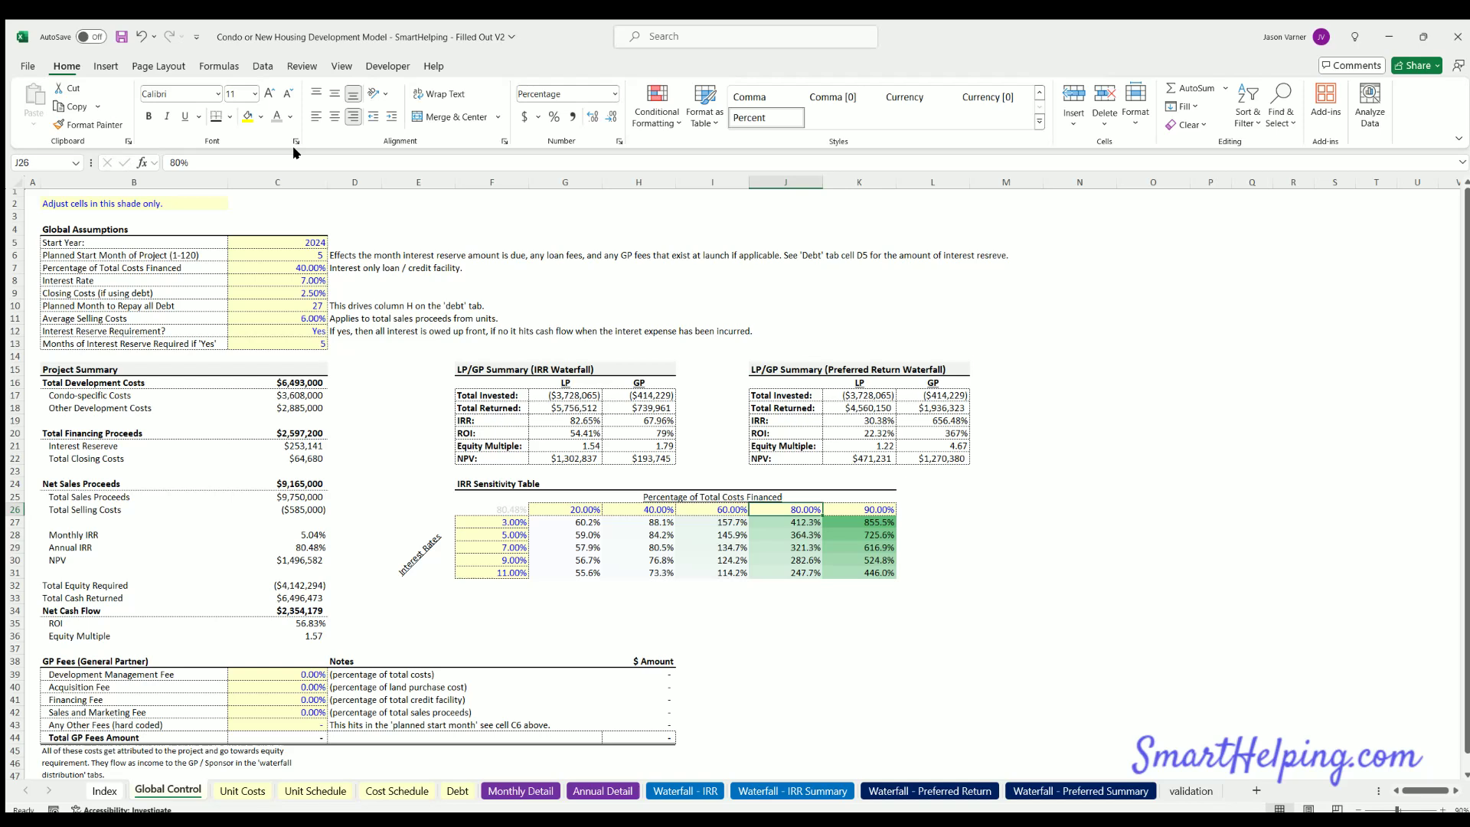
{"action": "left_click", "coordinate": [295, 277]}
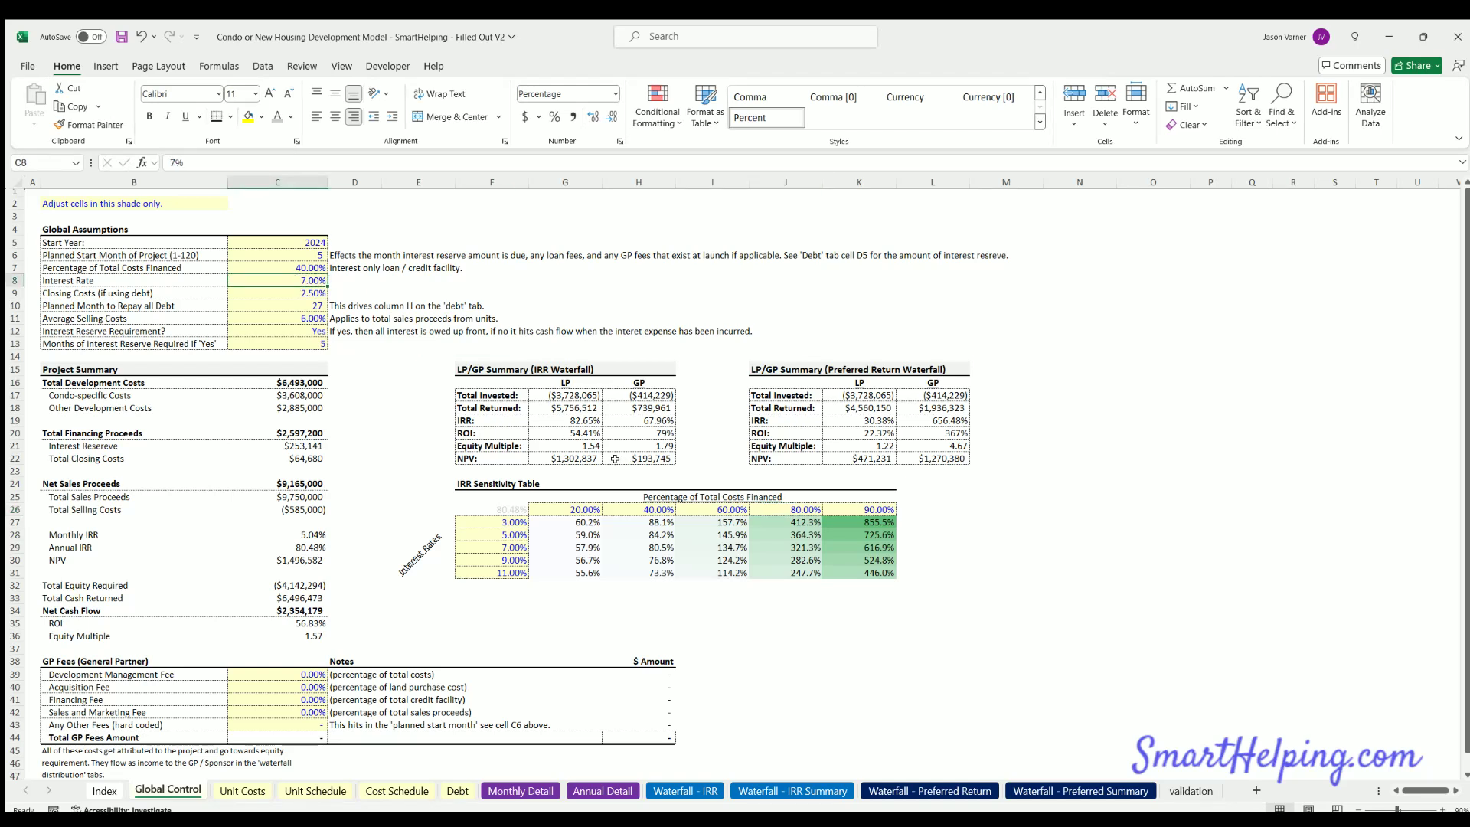
{"action": "type", "text": "5"}
{"action": "key", "text": "Return"}
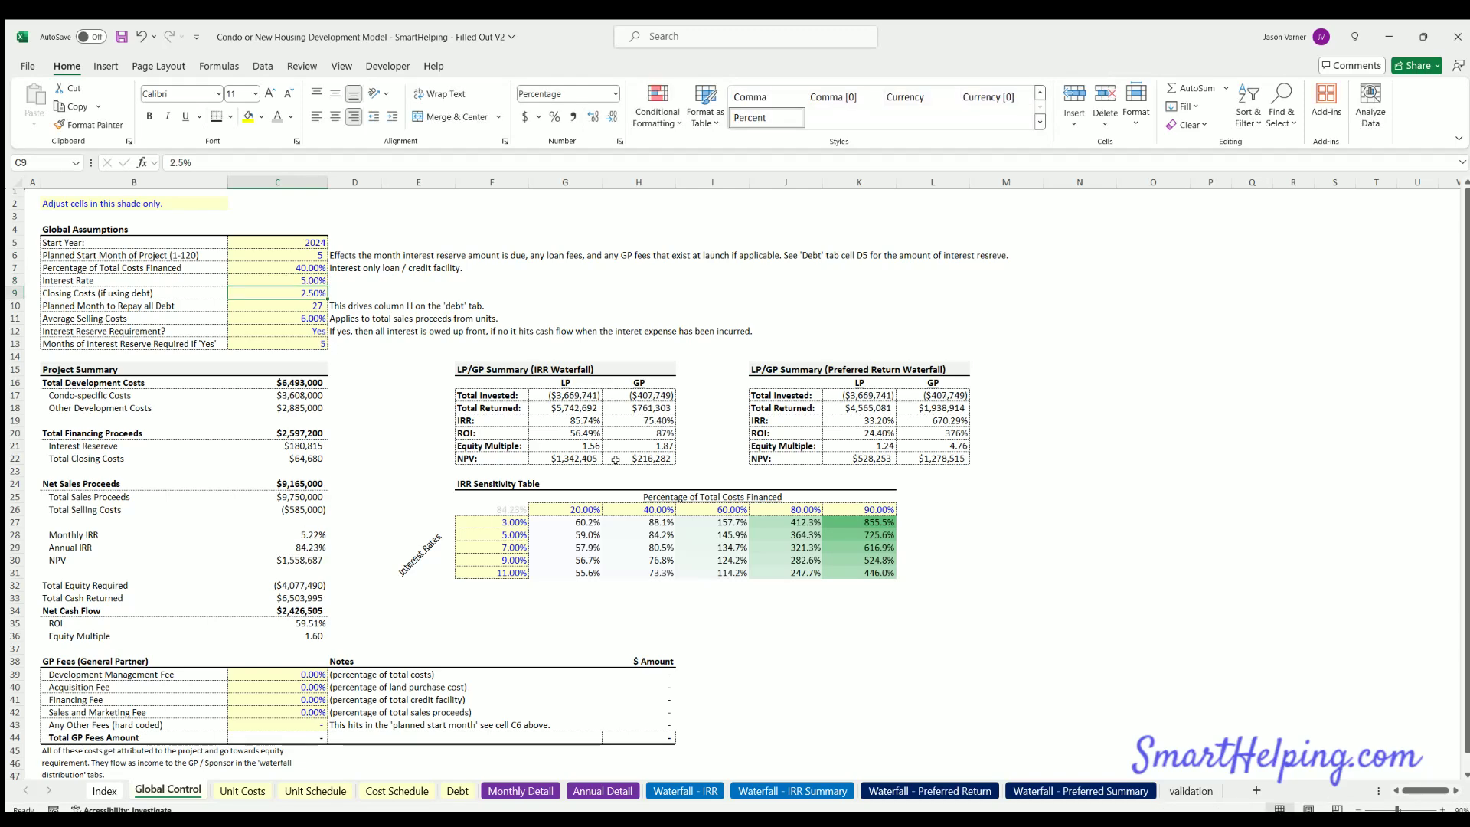
{"action": "key", "text": "Up"}
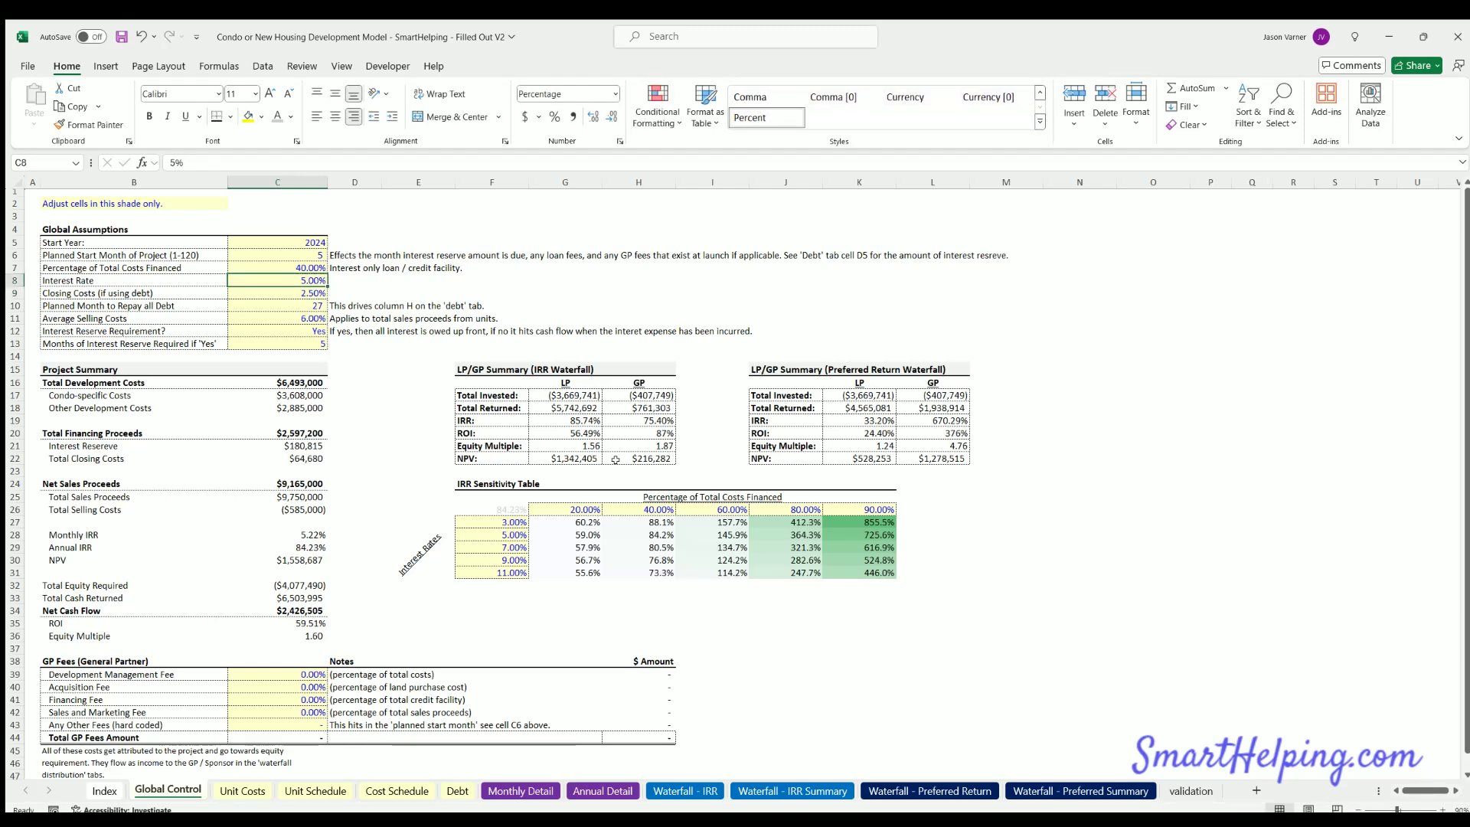
{"action": "type", "text": "9"}
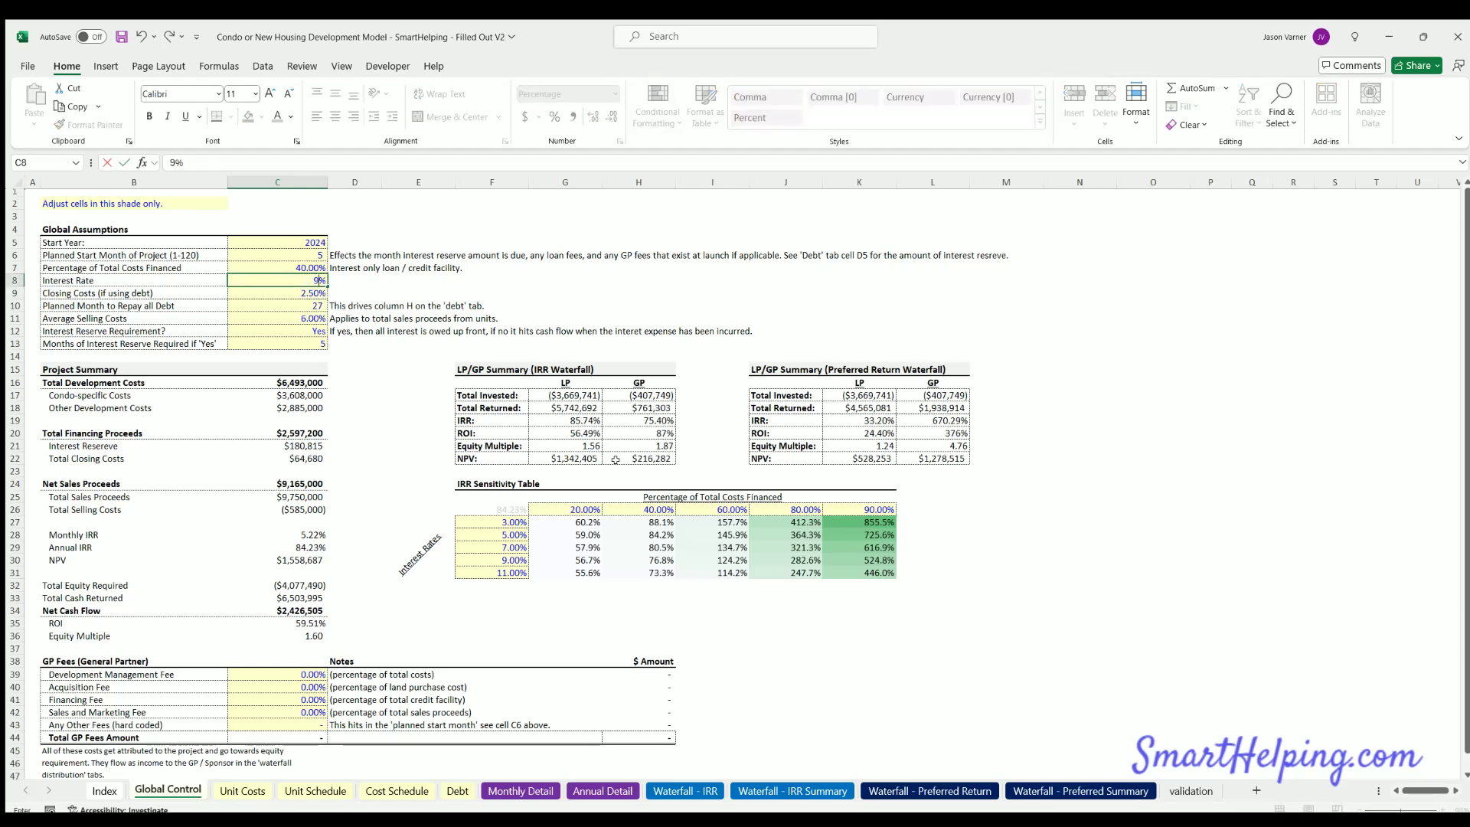
{"action": "key", "text": "Return"}
{"action": "key", "text": "Up"}
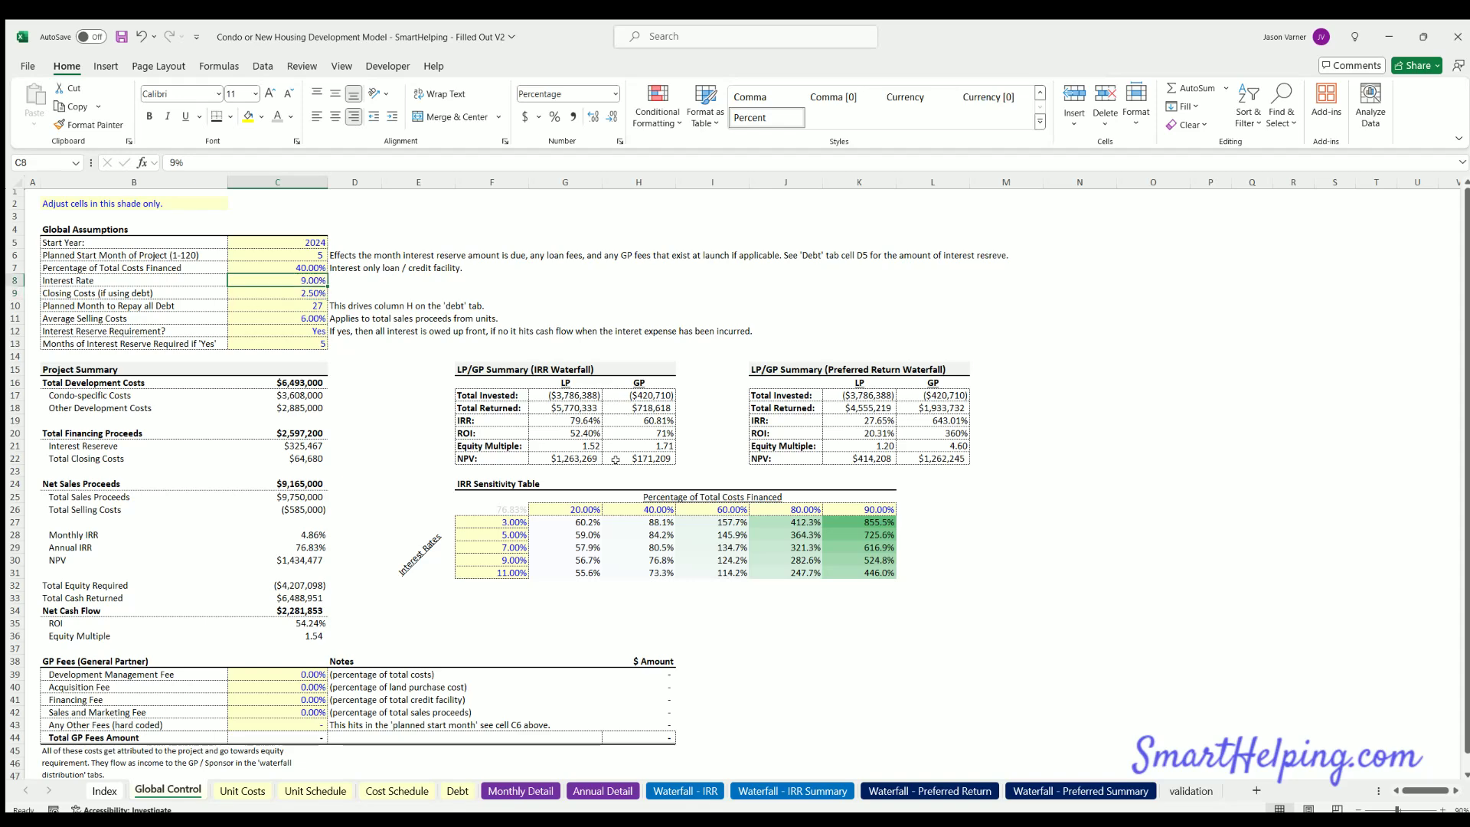
{"action": "type", "text": "5"}
{"action": "key", "text": "Return"}
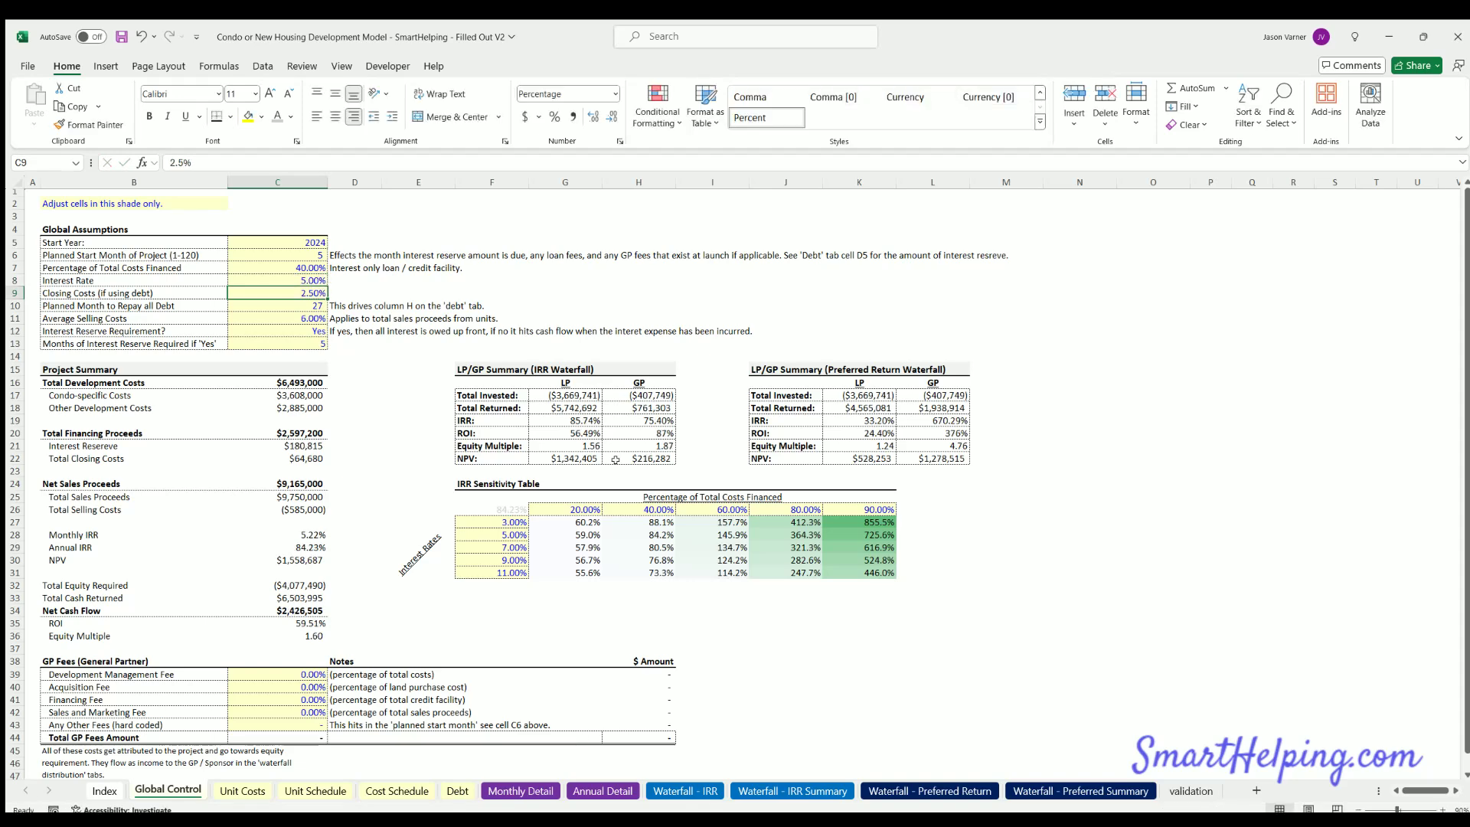
{"action": "key", "text": "Up"}
{"action": "type", "text": "4"}
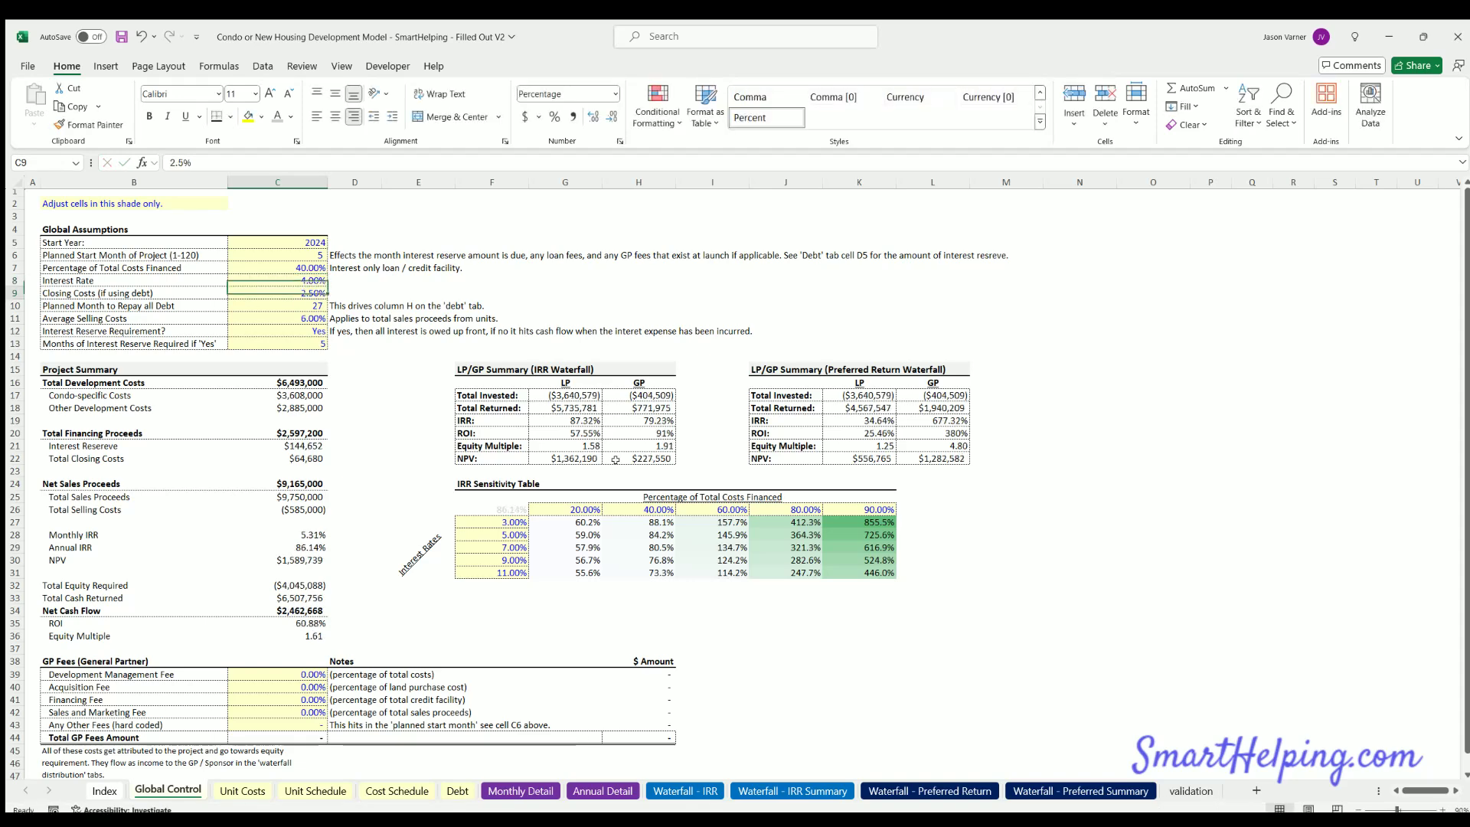
{"action": "key", "text": "Return"}
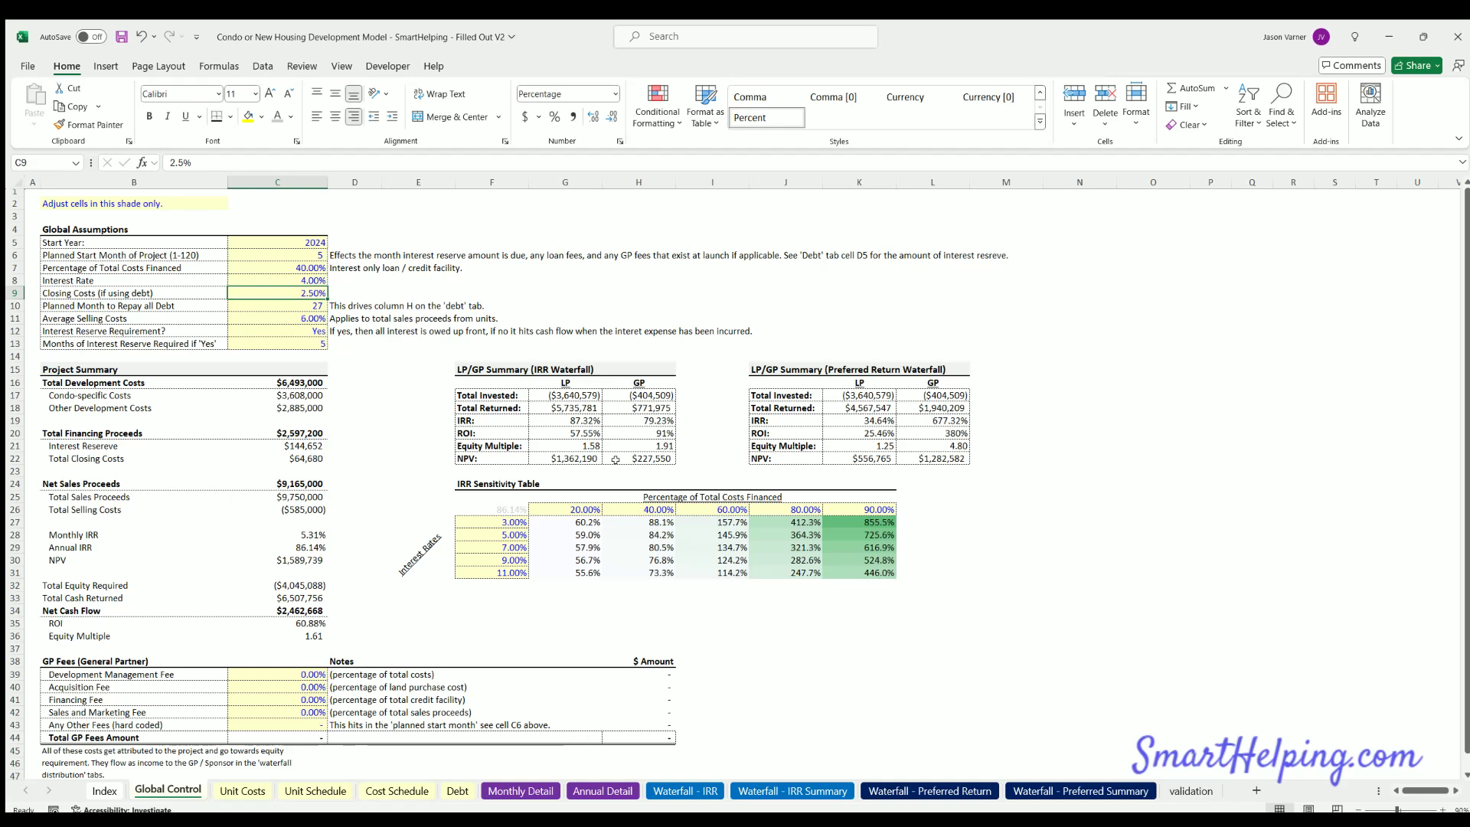
{"action": "key", "text": "Up"}
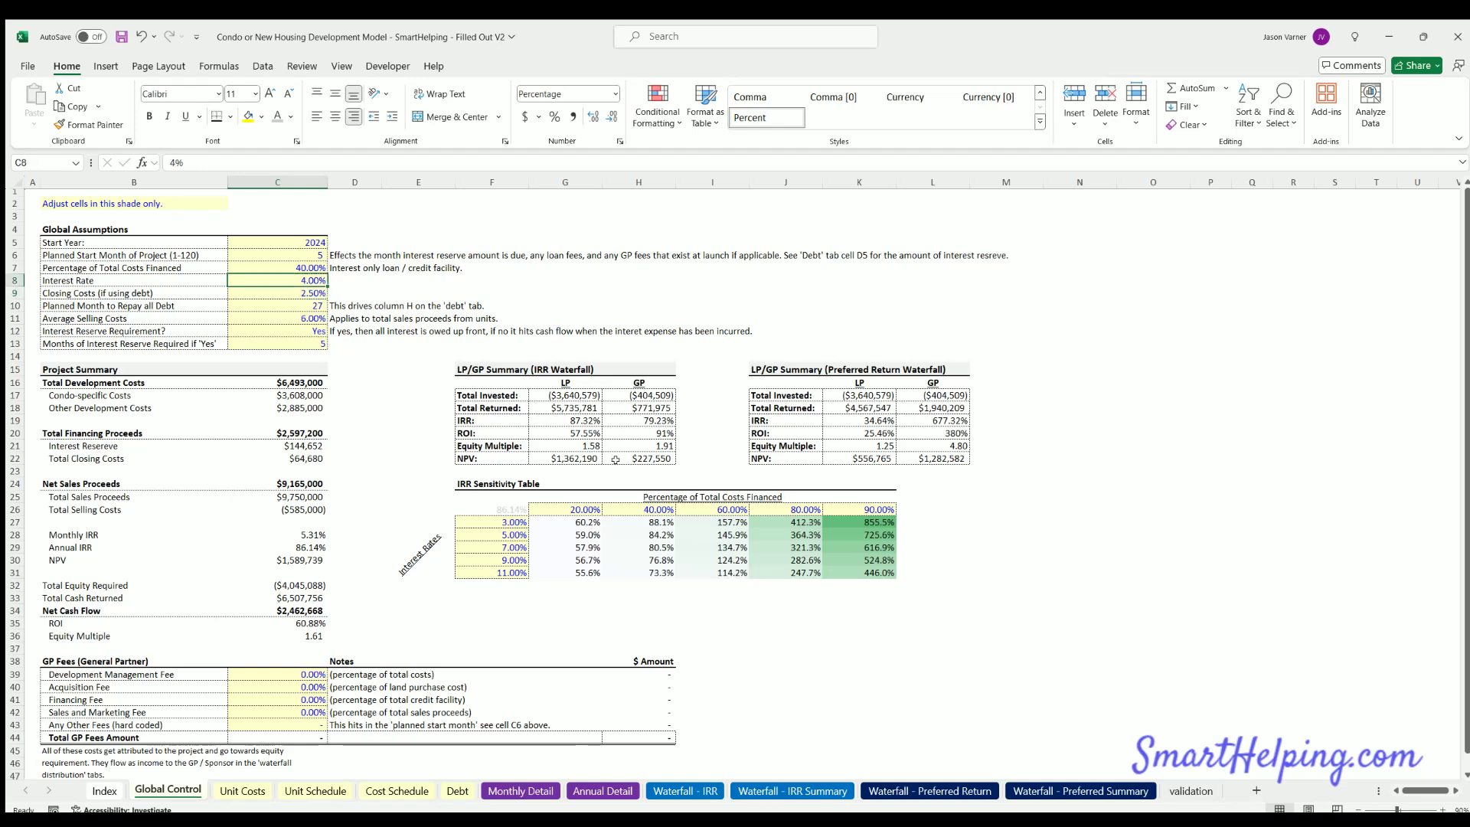
{"action": "left_click", "coordinate": [635, 503]}
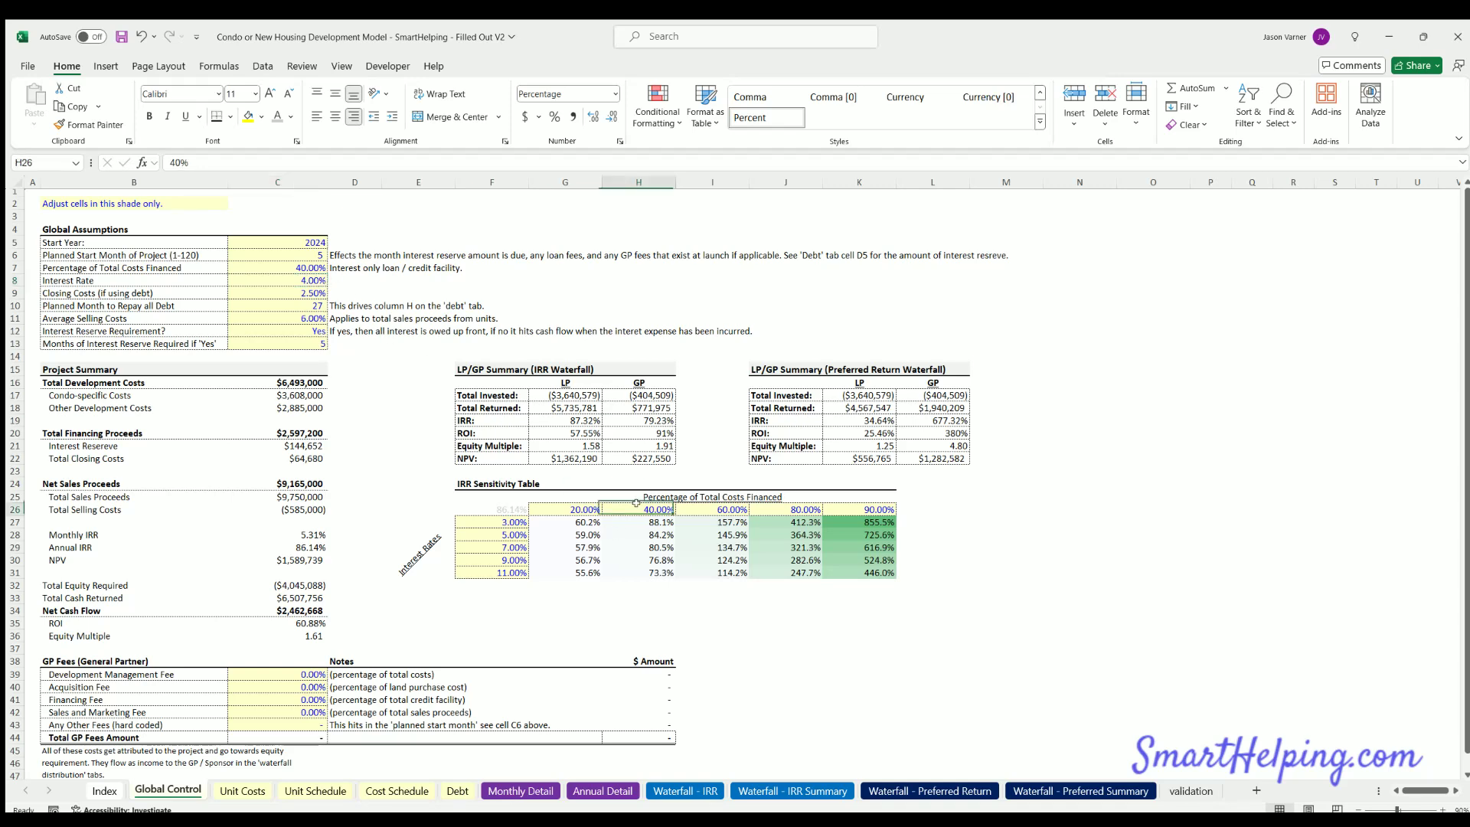
{"action": "left_click", "coordinate": [291, 265]}
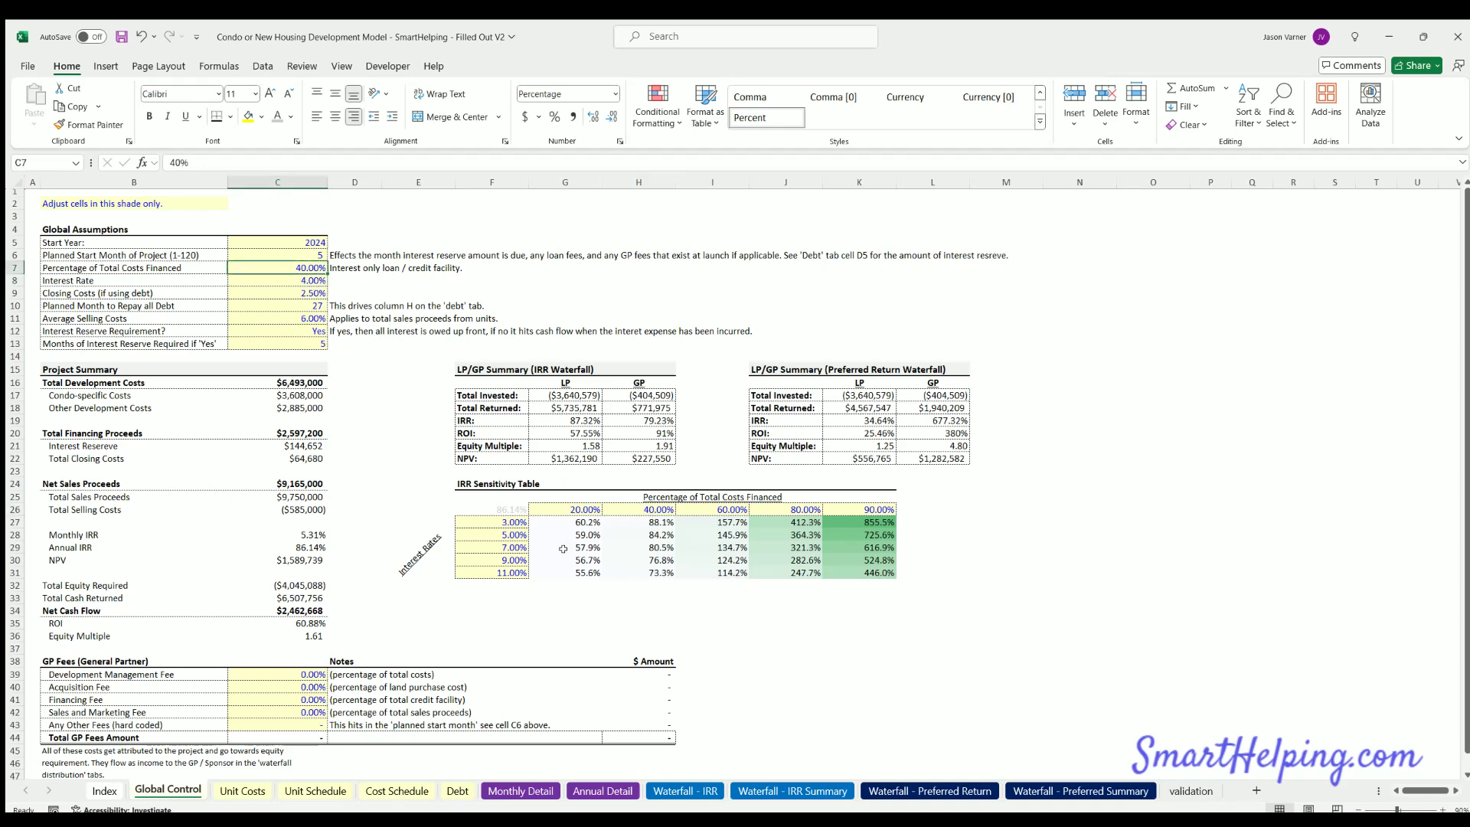
{"action": "left_click", "coordinate": [292, 279]}
{"action": "type", "text": "7"}
{"action": "key", "text": "Return"}
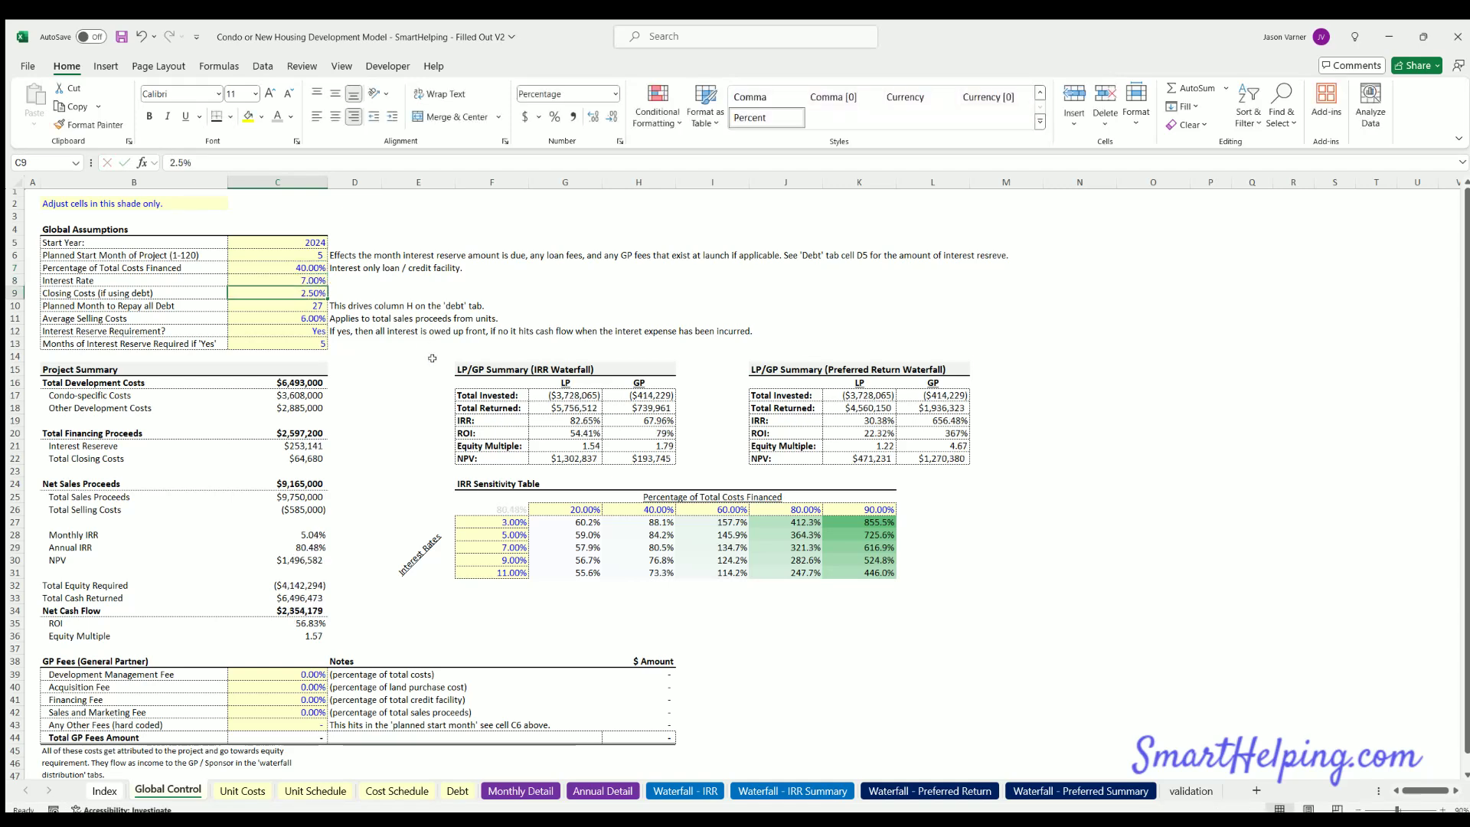
{"action": "left_click_drag", "start_coordinate": [651, 509], "coordinate": [652, 543]}
{"action": "left_click", "coordinate": [653, 545]}
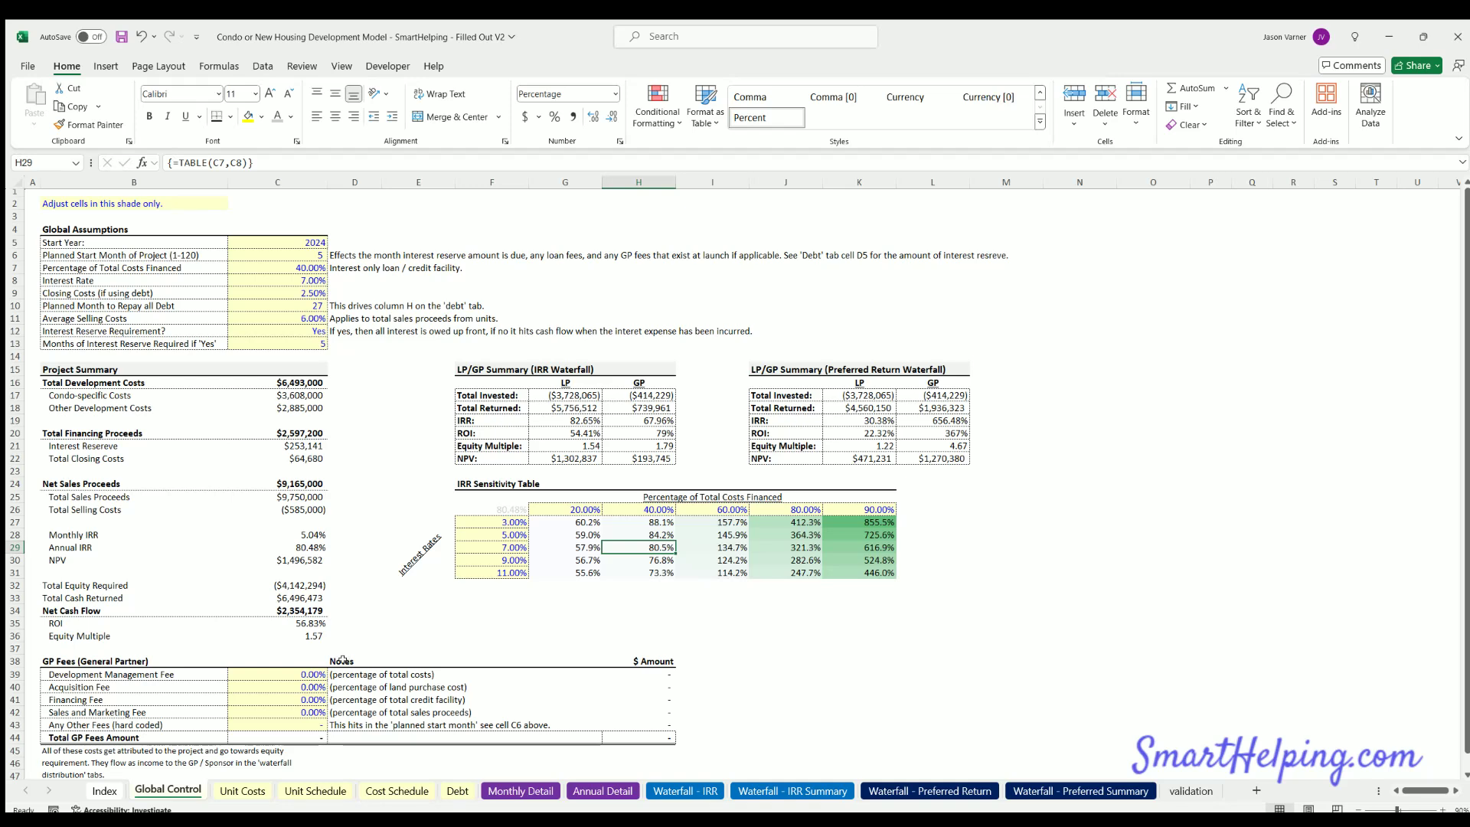
After checking the Annual IRR formula in C29, set financing to 90% and the interest rate to 11%
{"action": "left_click", "coordinate": [301, 545]}
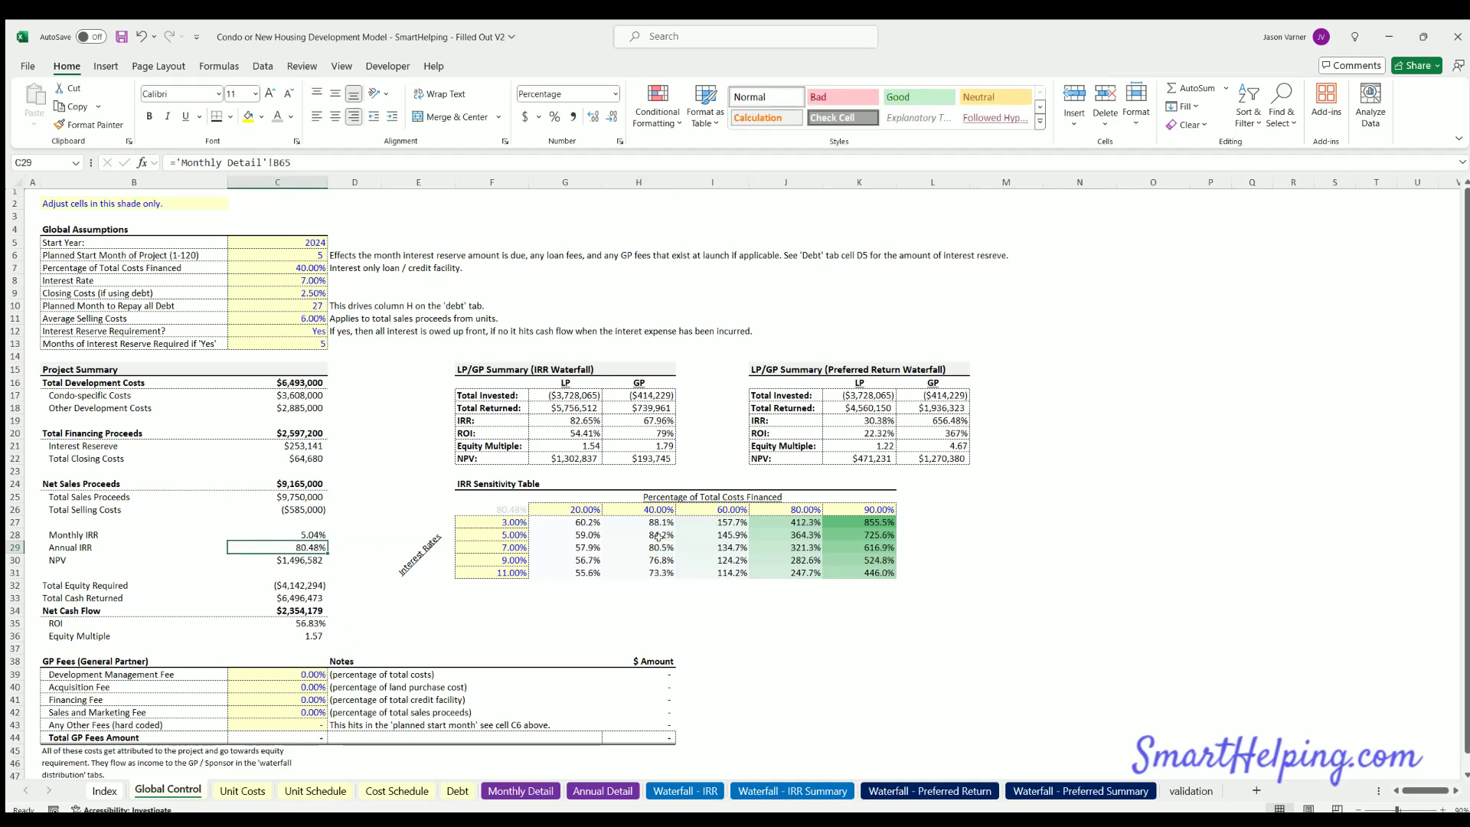
{"action": "left_click", "coordinate": [297, 264]}
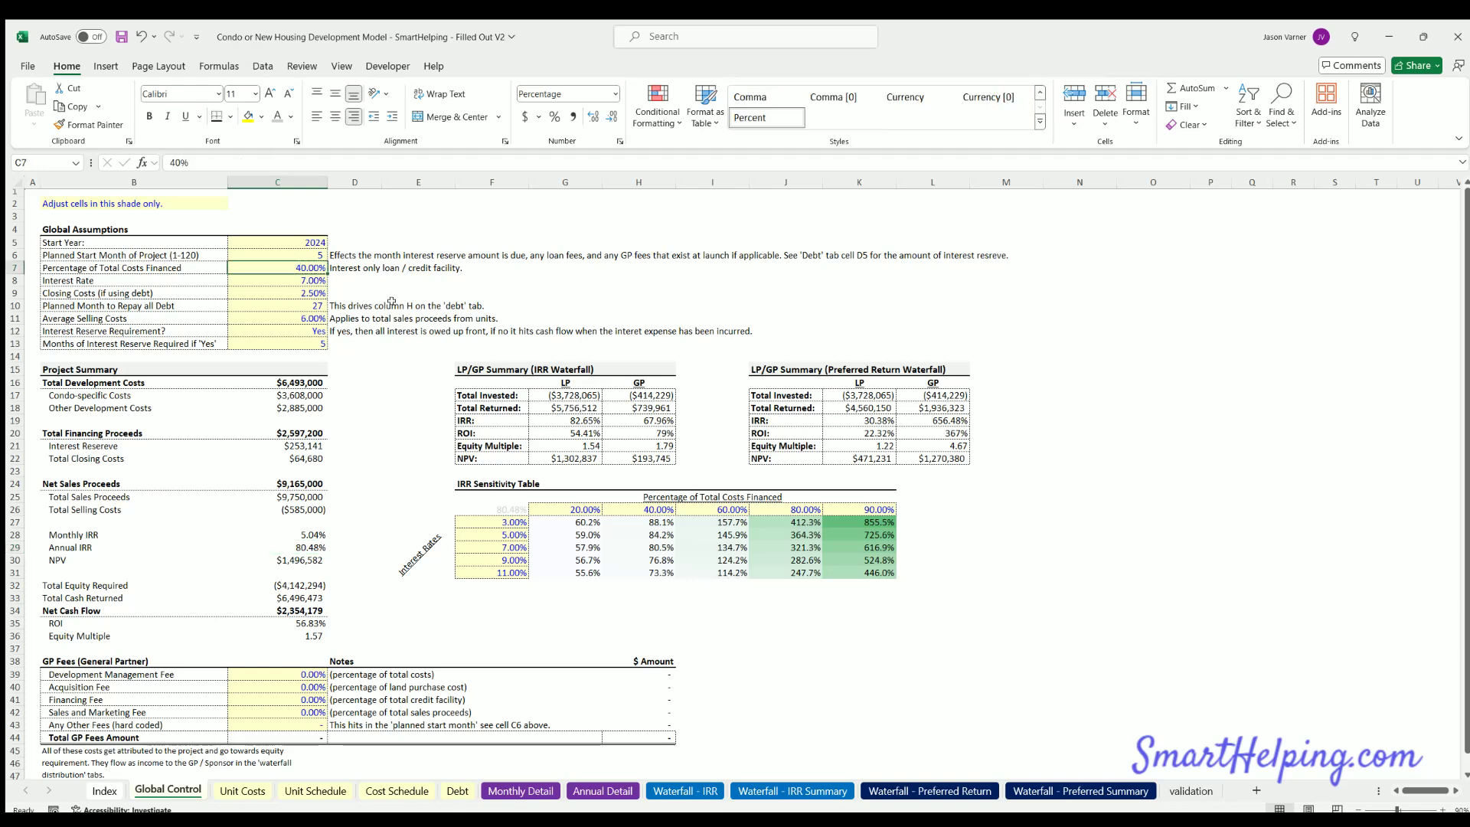
{"action": "type", "text": "90"}
{"action": "key", "text": "Return"}
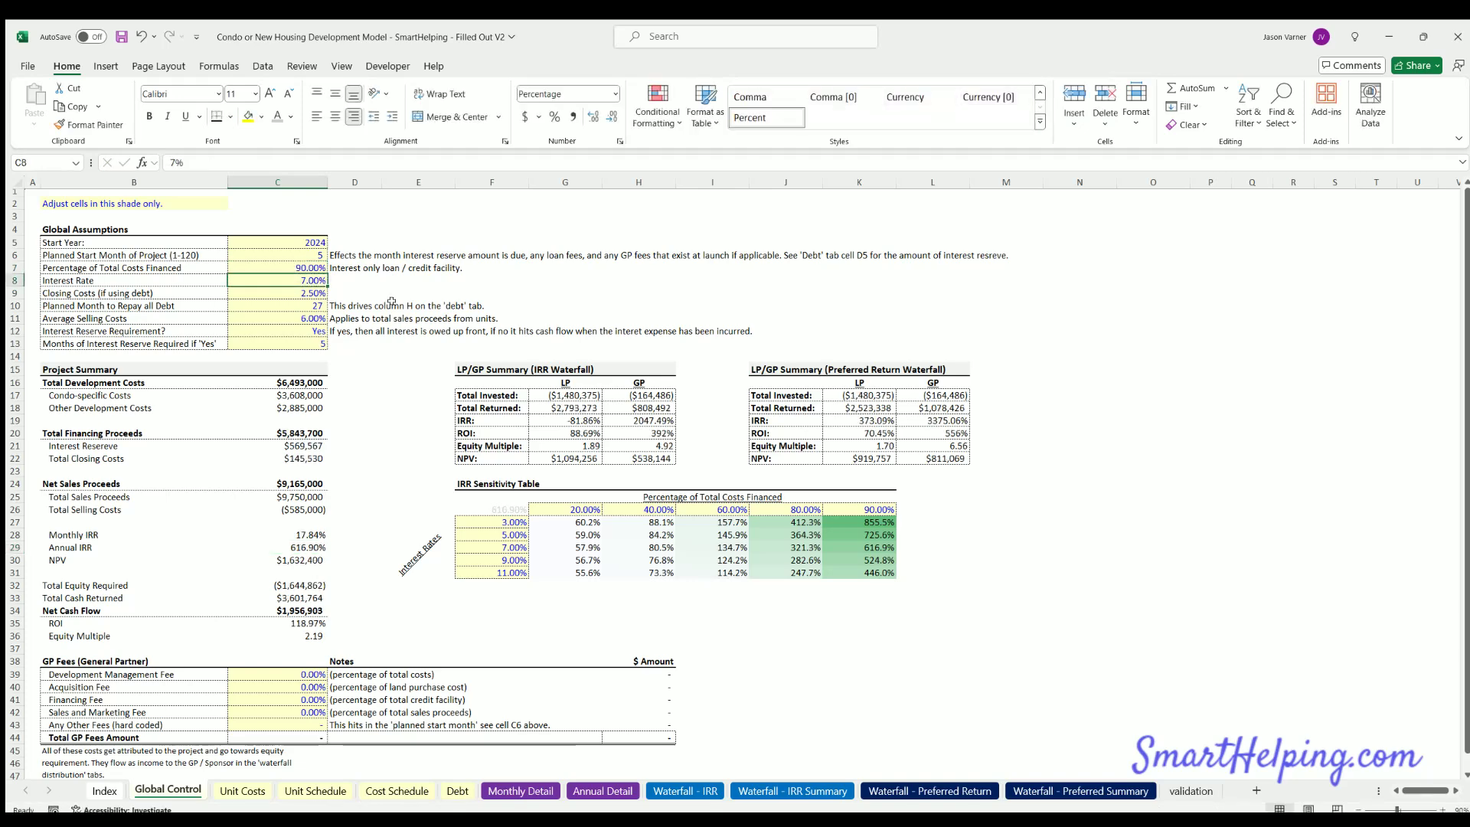
{"action": "type", "text": "11"}
{"action": "key", "text": "Return"}
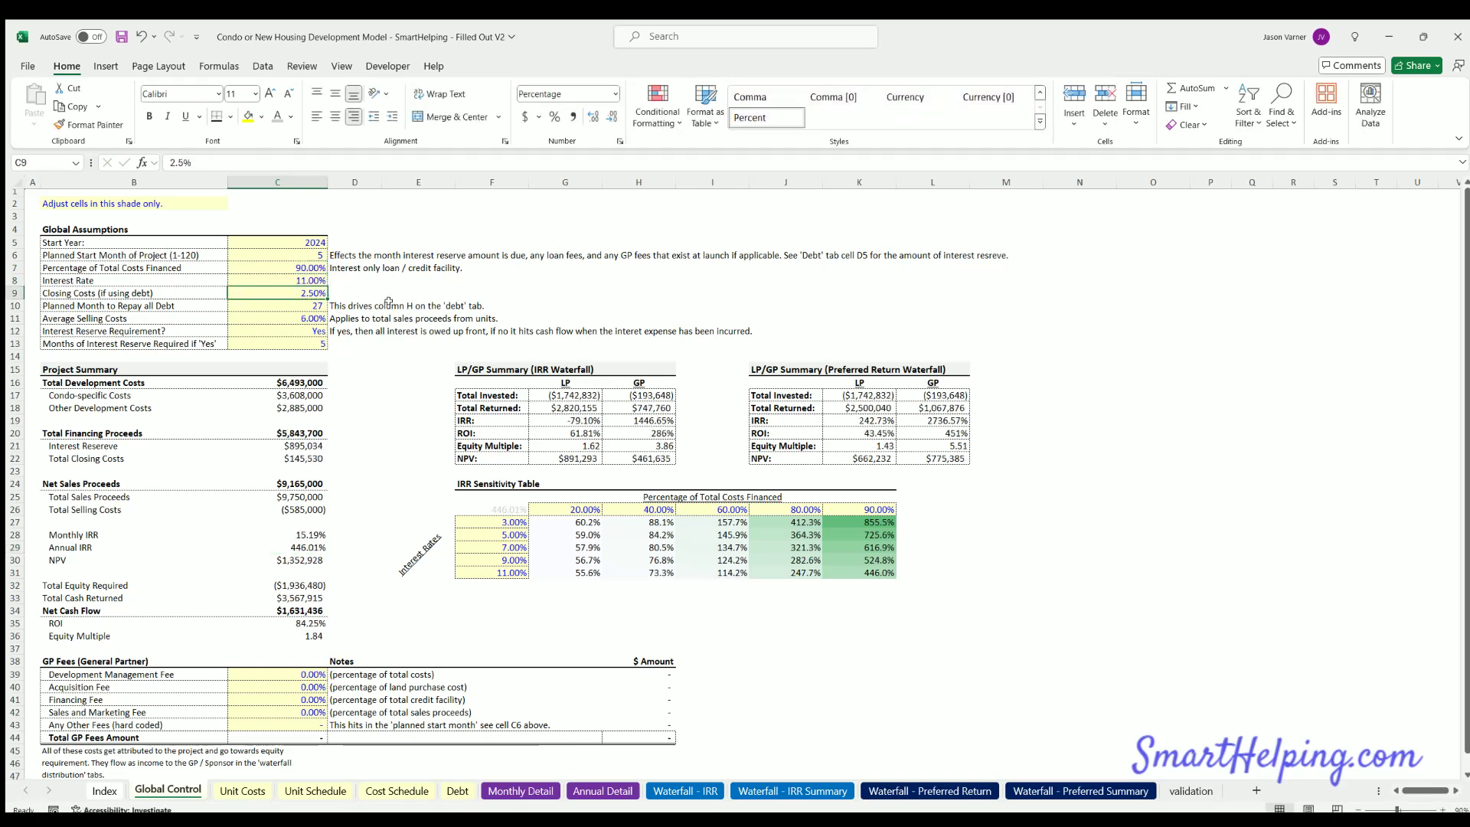
Compare C7, C8 and the C29 Annual IRR against the table results, then save the workbook
{"action": "left_click", "coordinate": [297, 267]}
{"action": "left_click", "coordinate": [297, 277]}
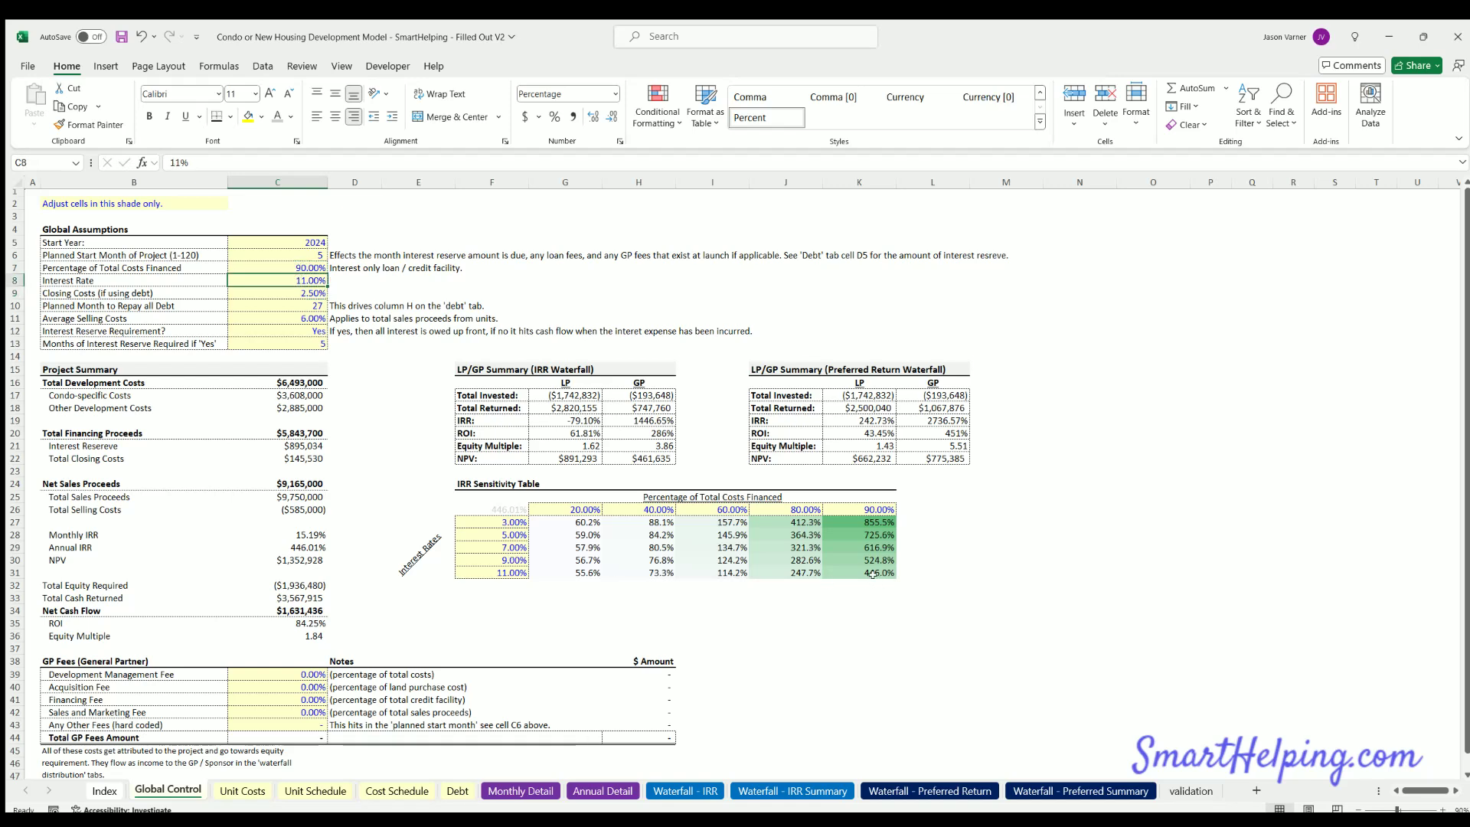
{"action": "left_click", "coordinate": [300, 546]}
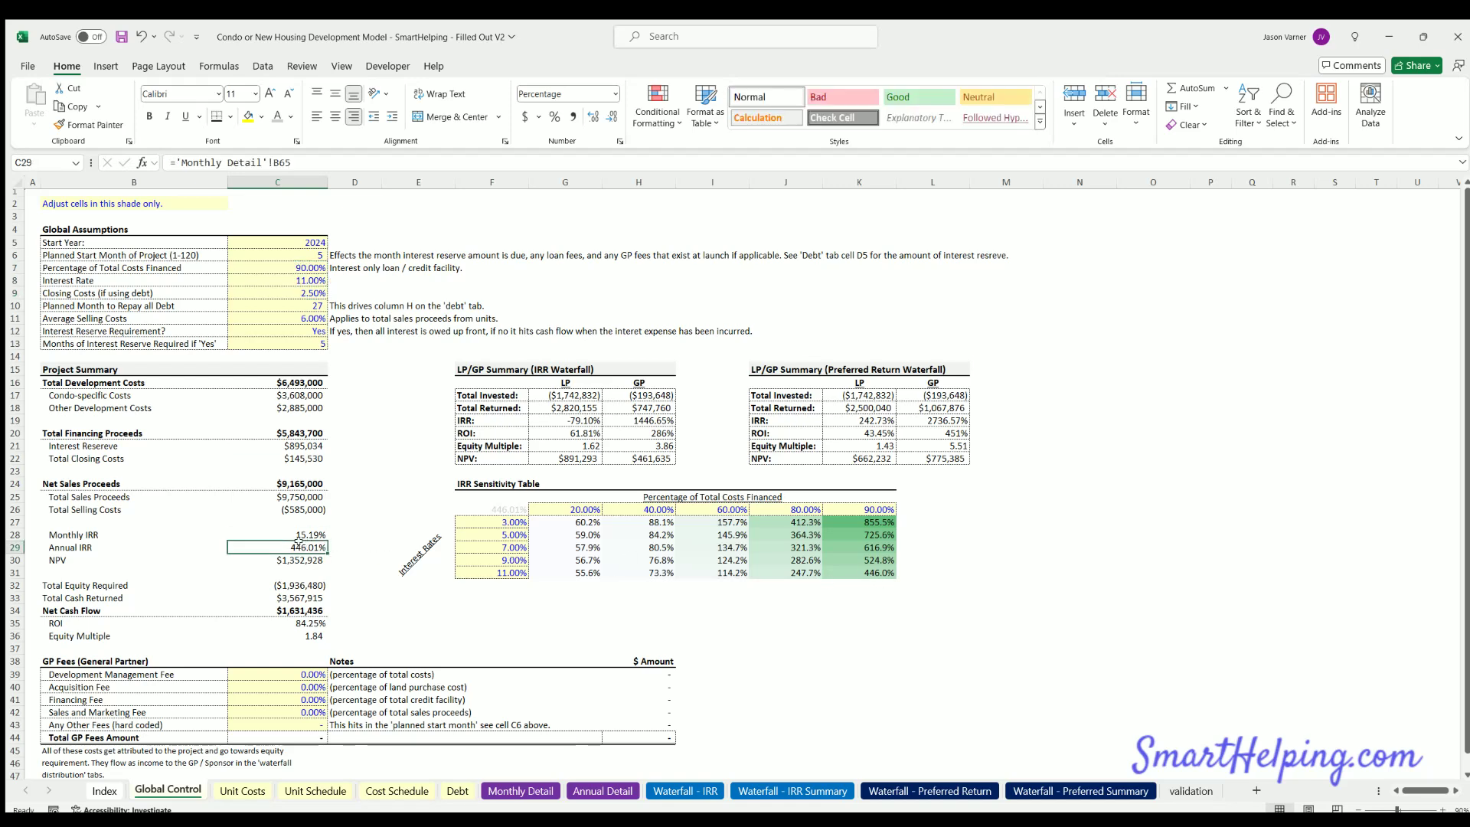
{"action": "left_click_drag", "start_coordinate": [556, 517], "coordinate": [873, 574]}
{"action": "left_click", "coordinate": [1006, 559]}
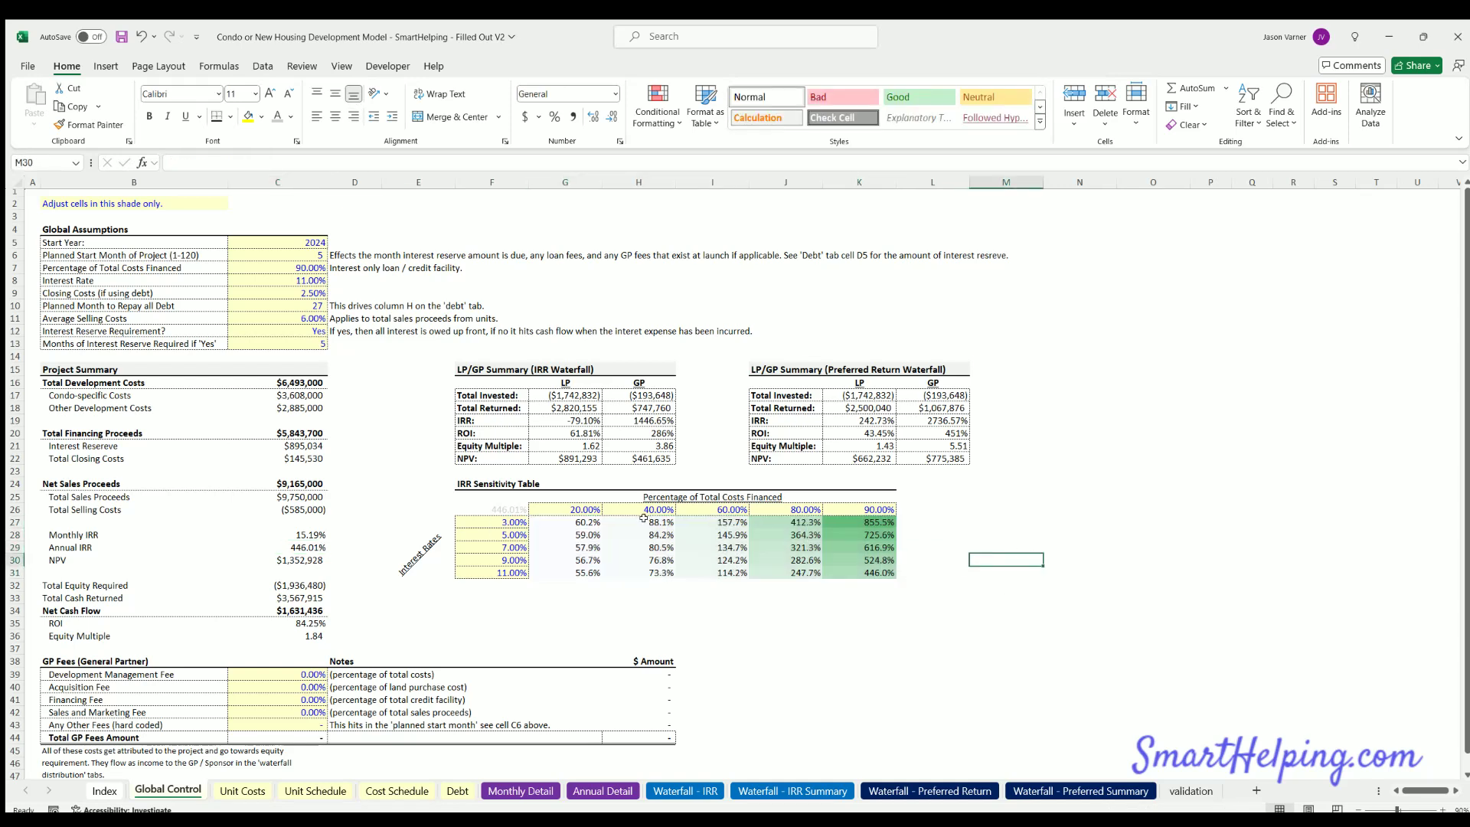
{"action": "left_click", "coordinate": [121, 36]}
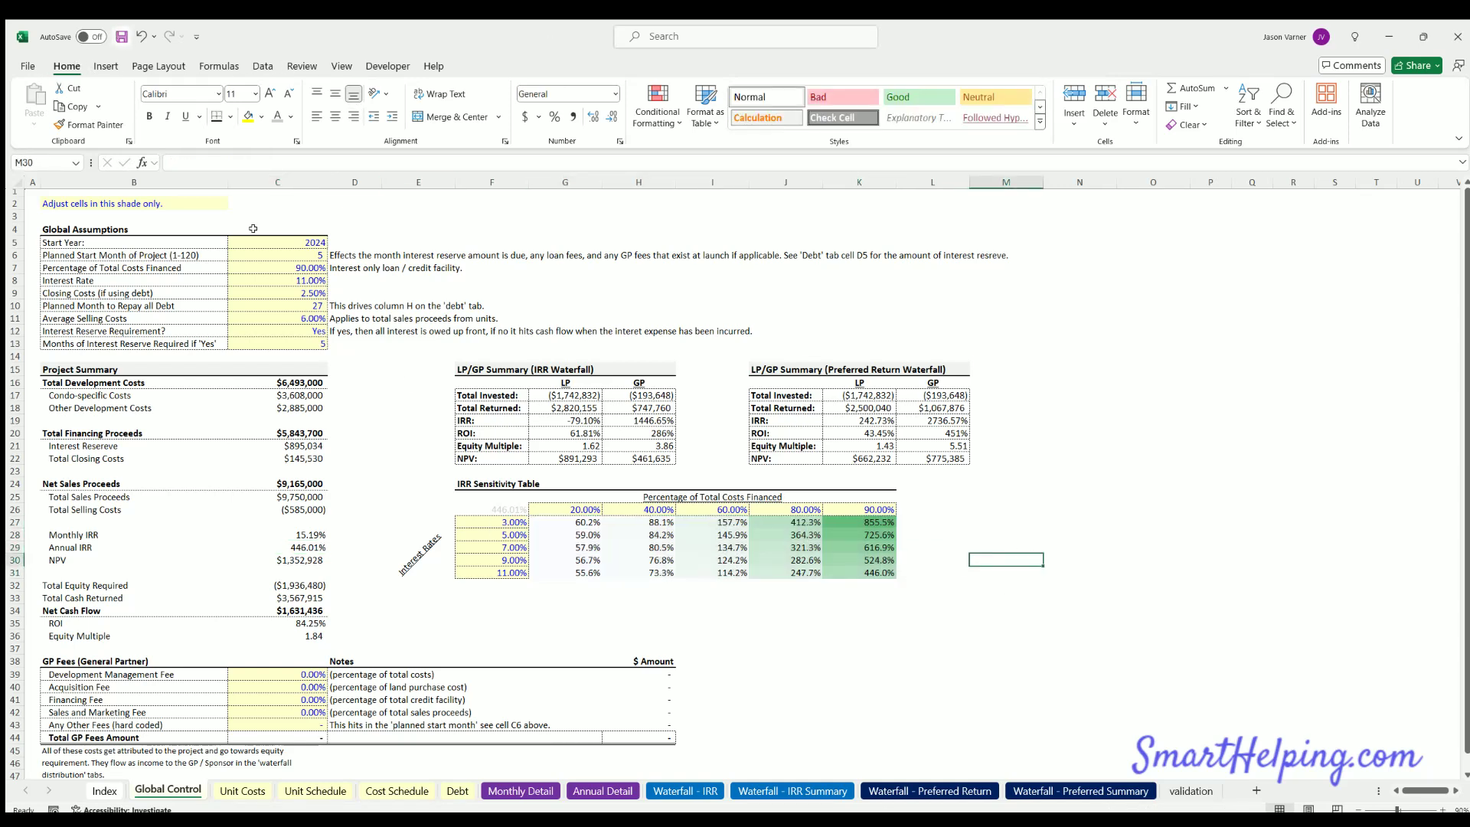
{"action": "left_click", "coordinate": [503, 509]}
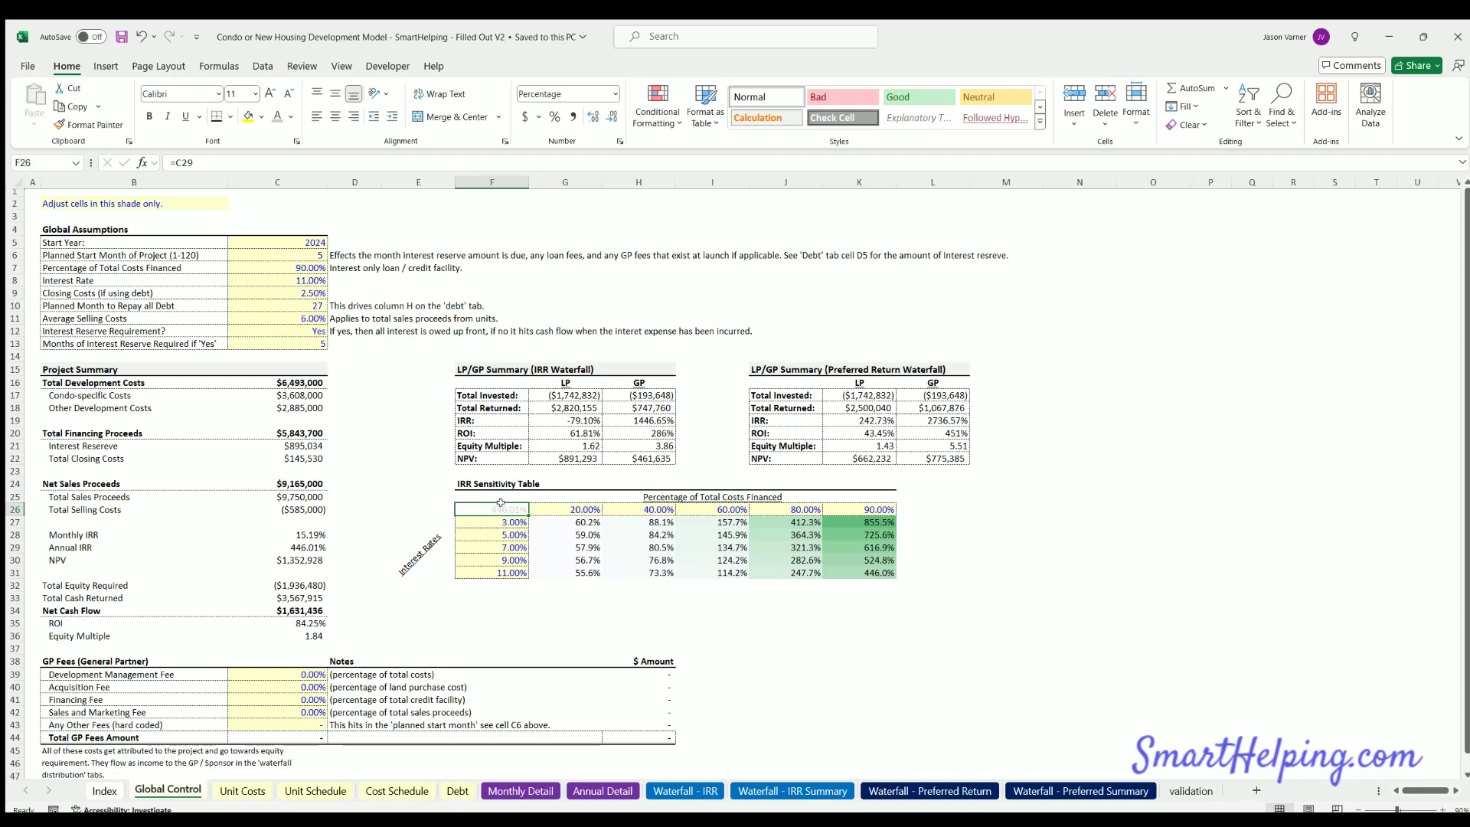
Link the corner cell F26 to the ROI in C36 with =C36
{"action": "type", "text": "="}
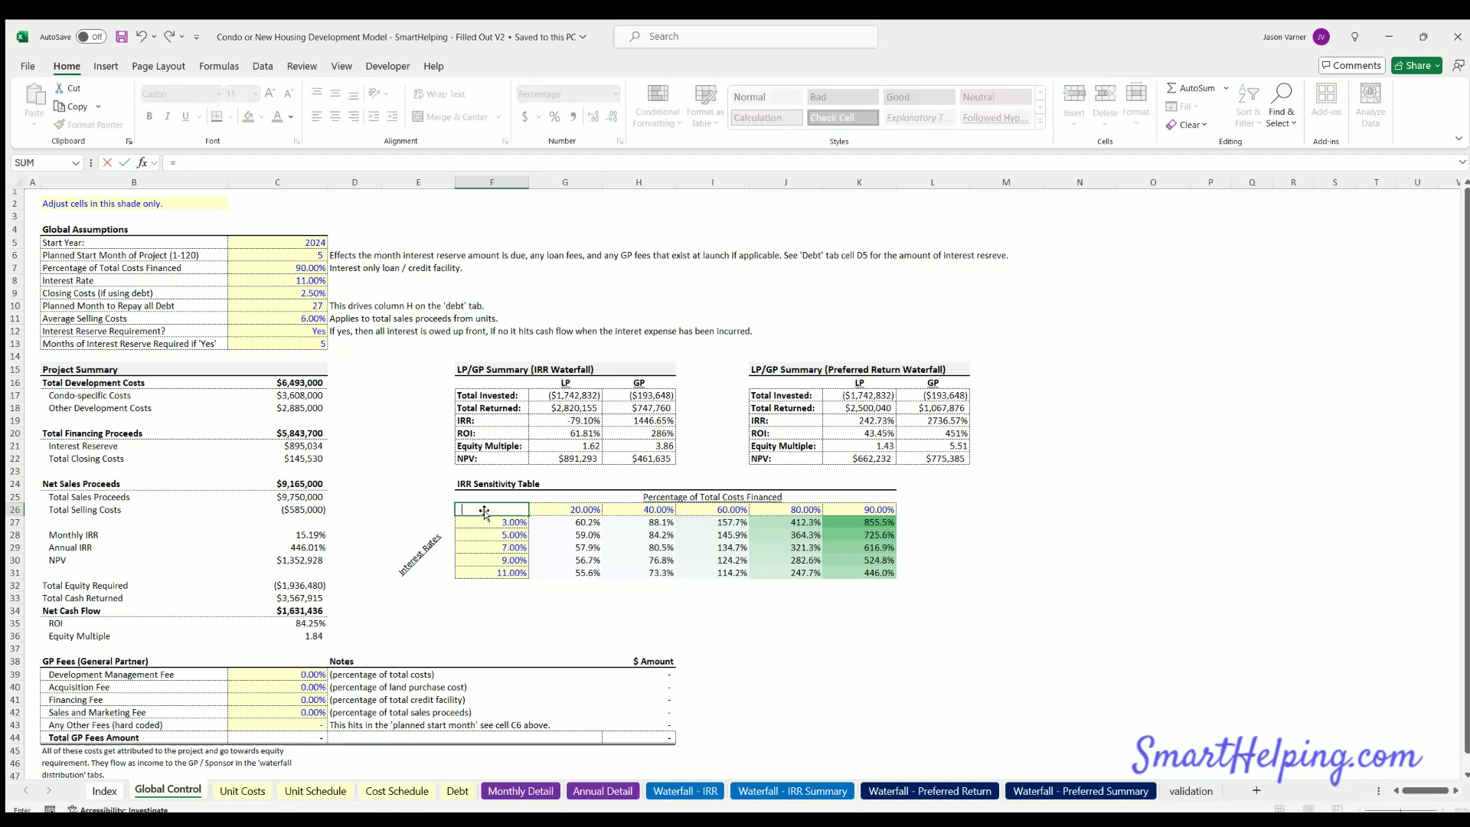
{"action": "left_click", "coordinate": [297, 632]}
{"action": "key", "text": "Return"}
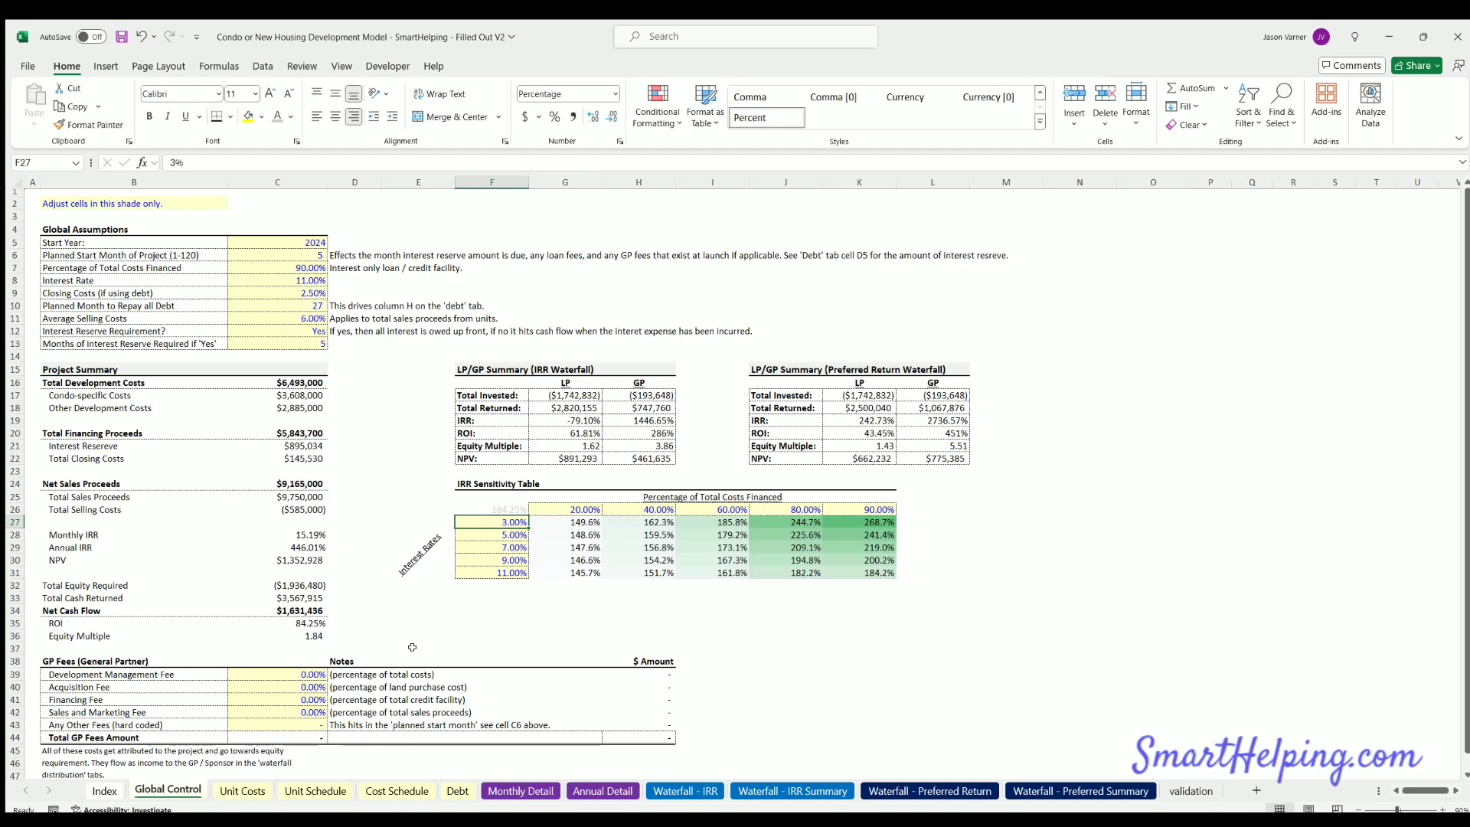
{"action": "left_click_drag", "start_coordinate": [578, 519], "coordinate": [859, 573]}
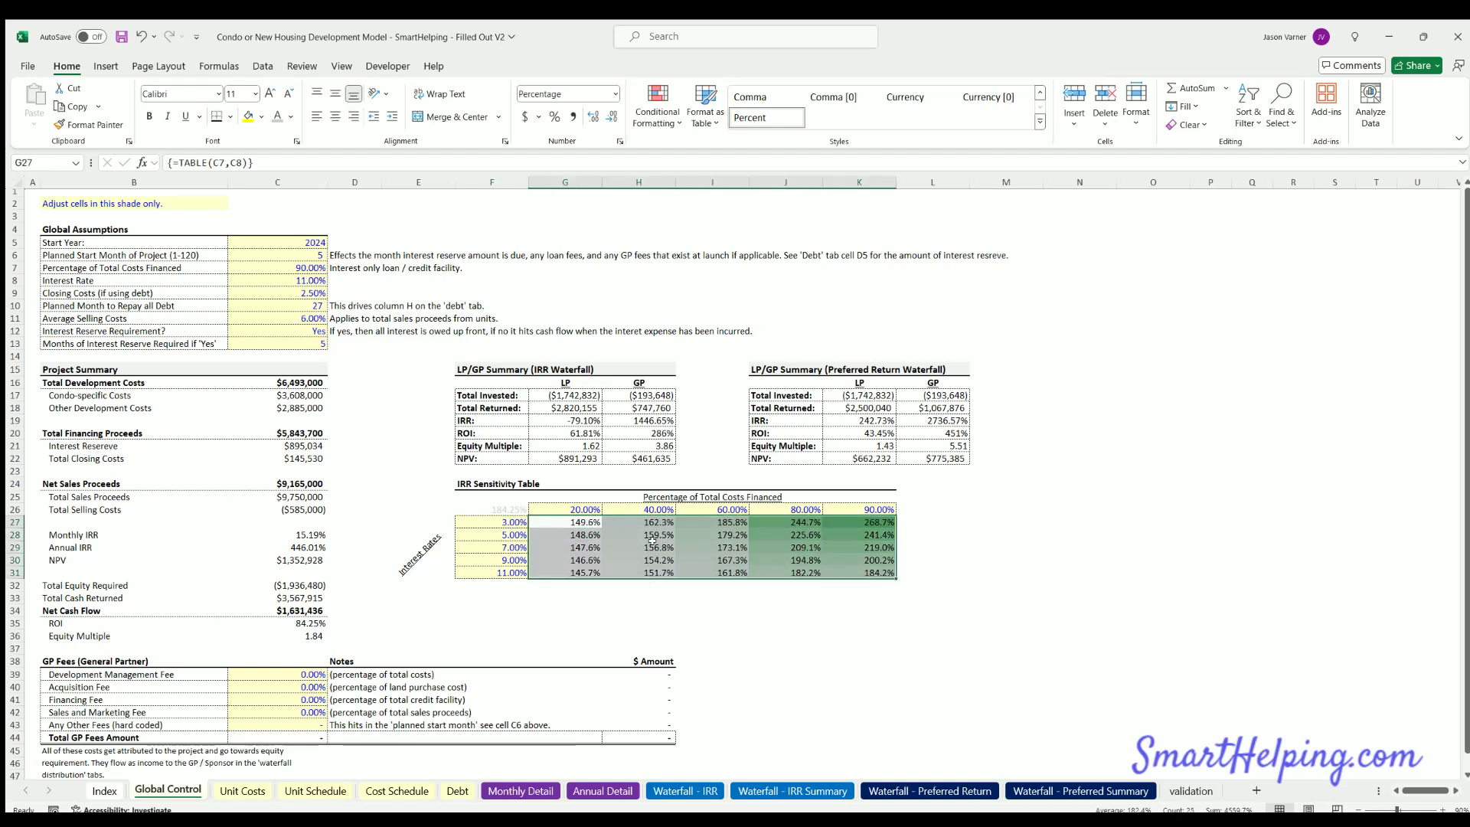
{"action": "left_click", "coordinate": [506, 506]}
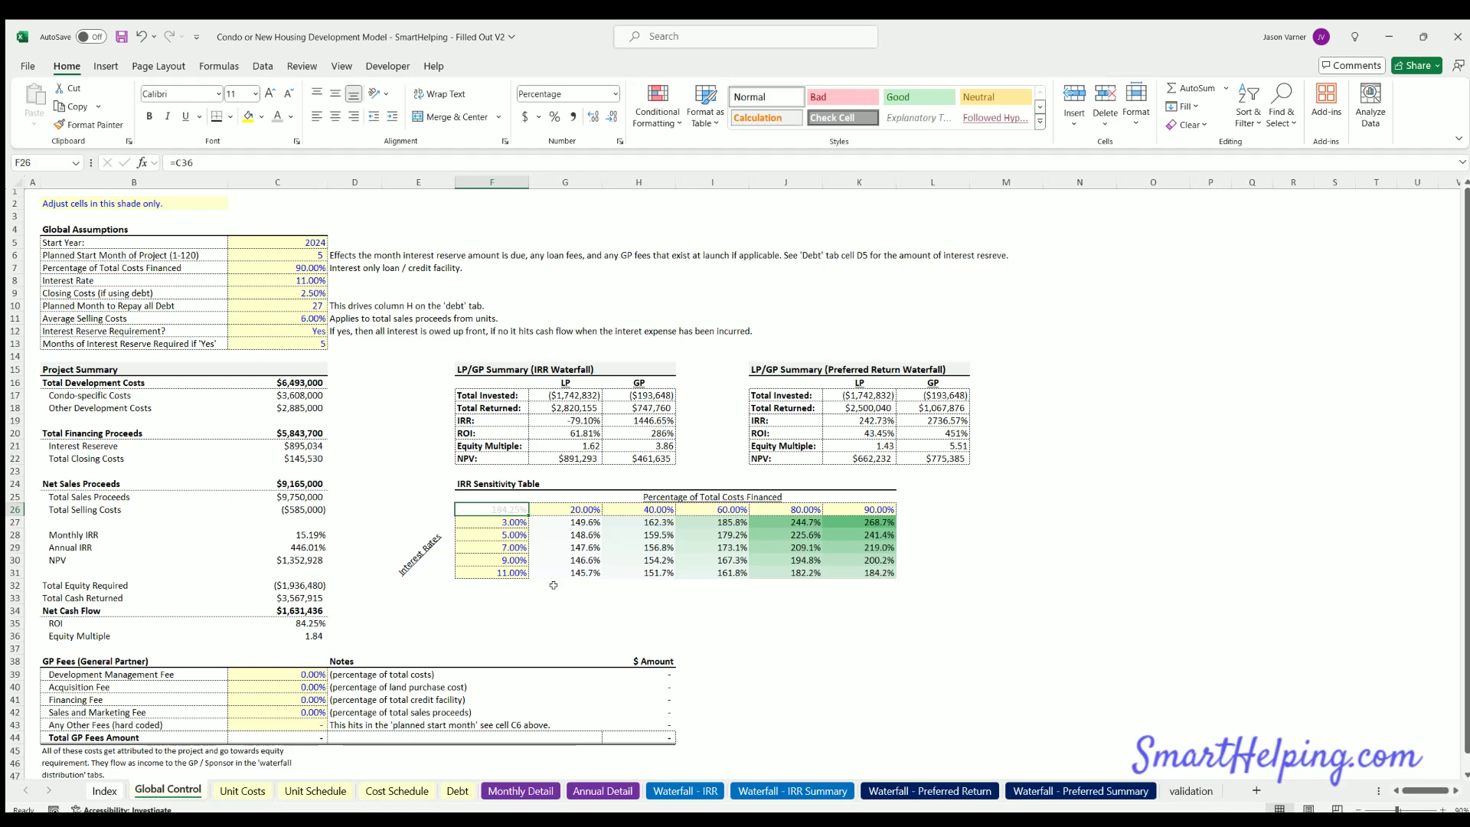
Format the results G27:K31 as Number with 2 decimal places
{"action": "left_click_drag", "start_coordinate": [570, 520], "coordinate": [880, 573]}
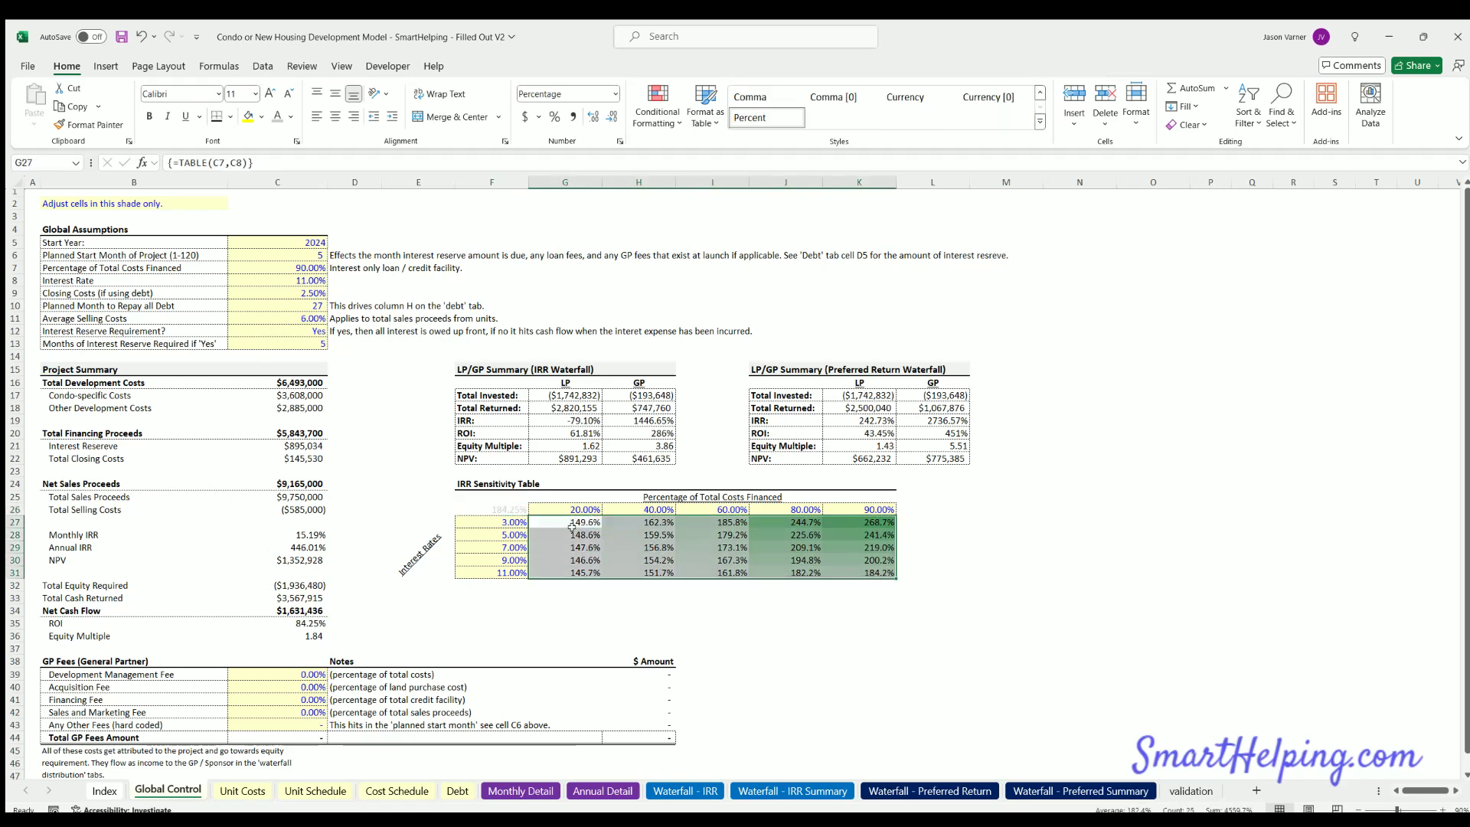
{"action": "left_click", "coordinate": [617, 142]}
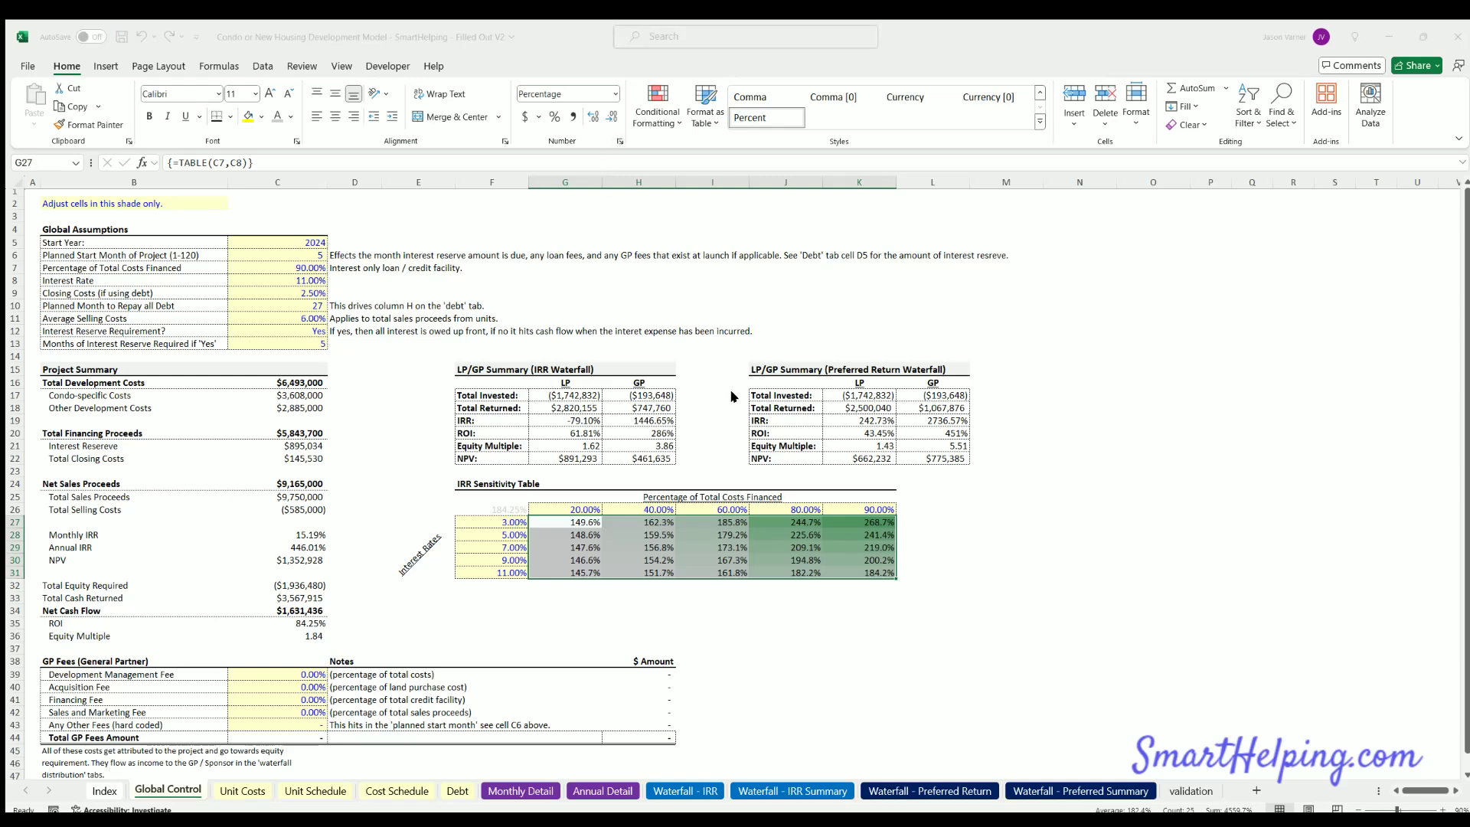
{"action": "key", "text": "Return"}
{"action": "left_click", "coordinate": [1075, 593]}
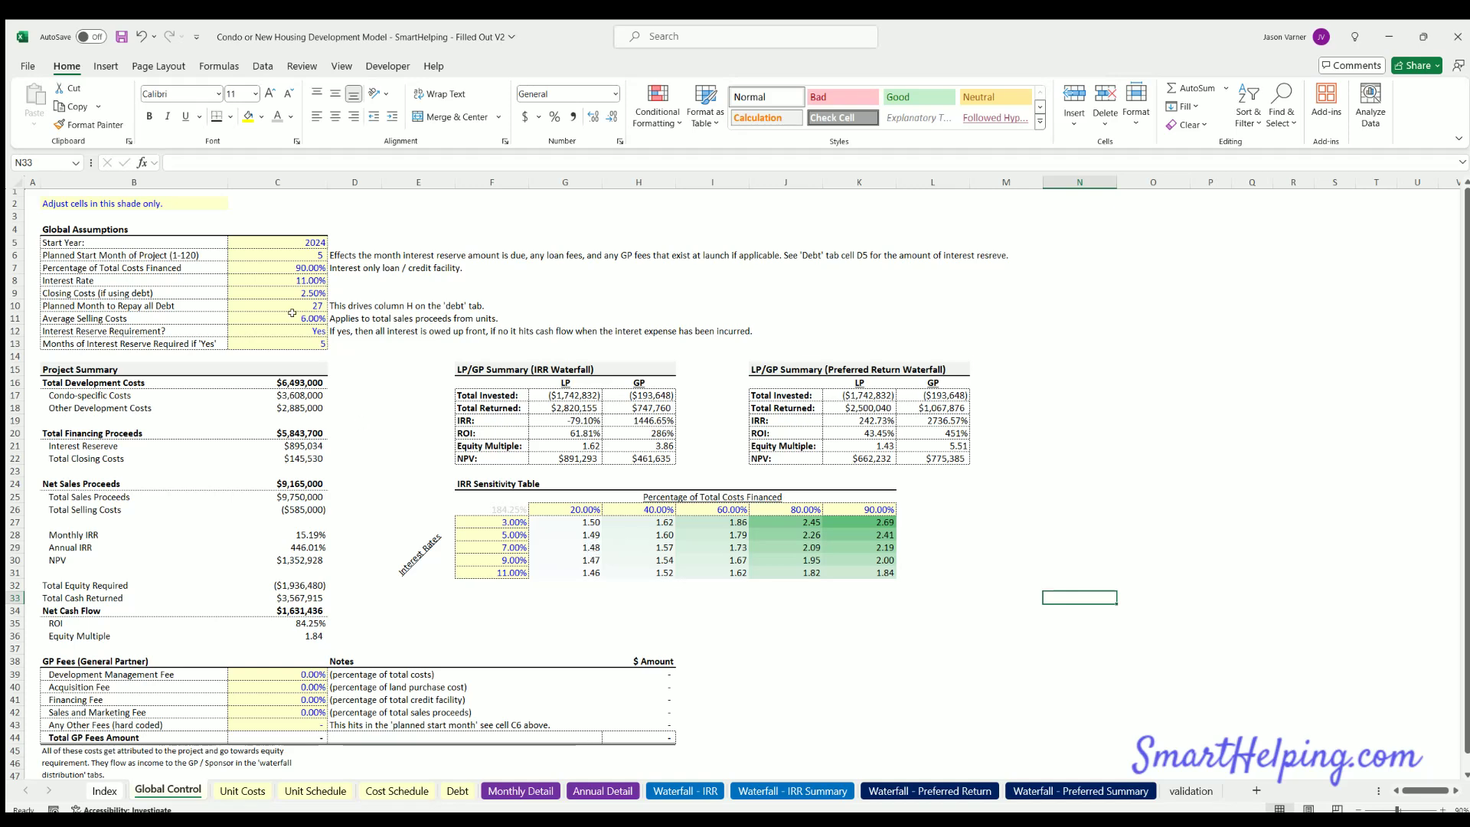
Test 60% financing and a 5% interest rate, checking whether table result I28 updates
{"action": "left_click", "coordinate": [293, 264]}
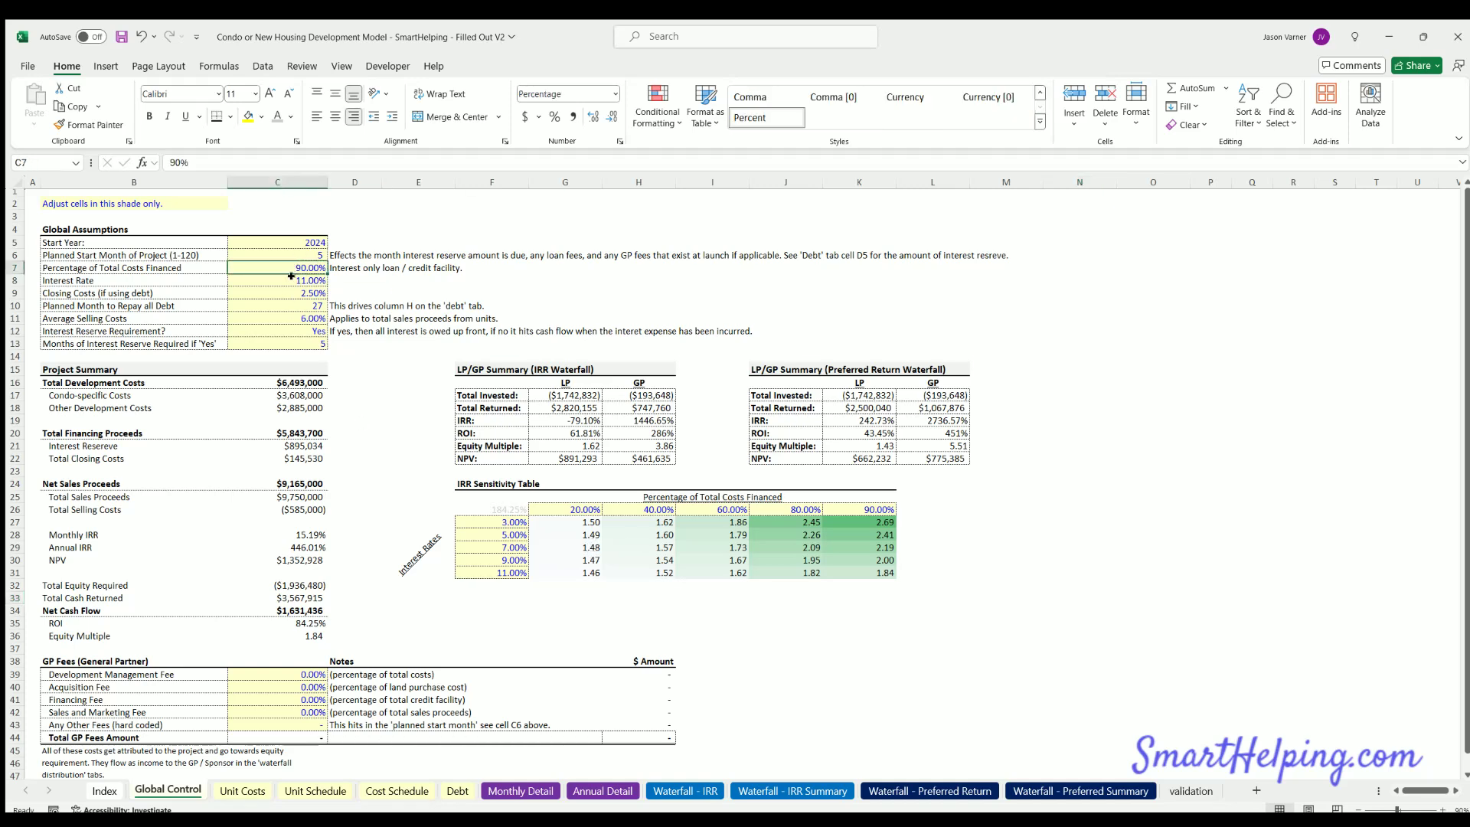
{"action": "key", "text": "Down"}
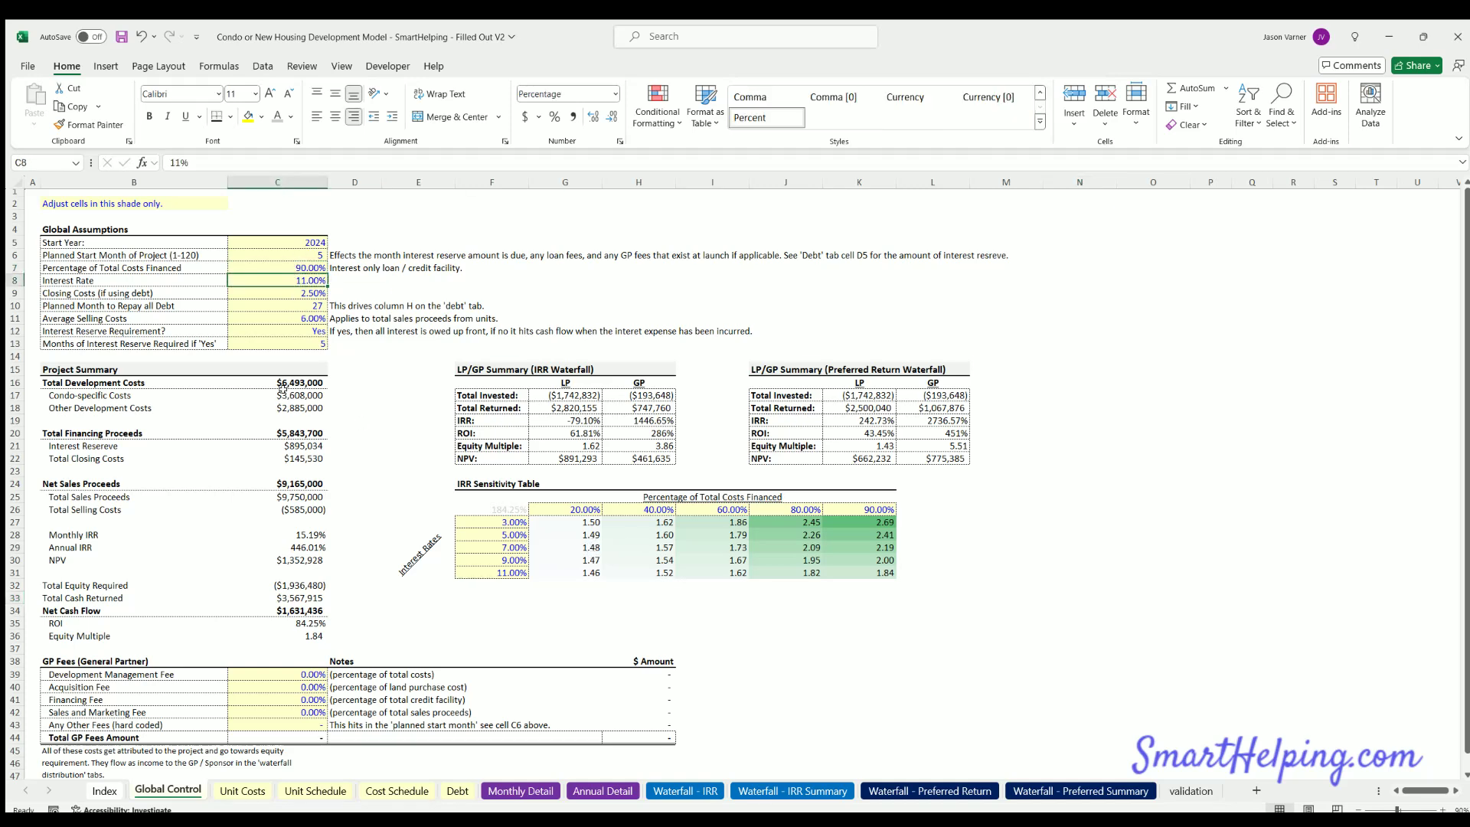
{"action": "left_click", "coordinate": [885, 574]}
{"action": "left_click", "coordinate": [294, 264]}
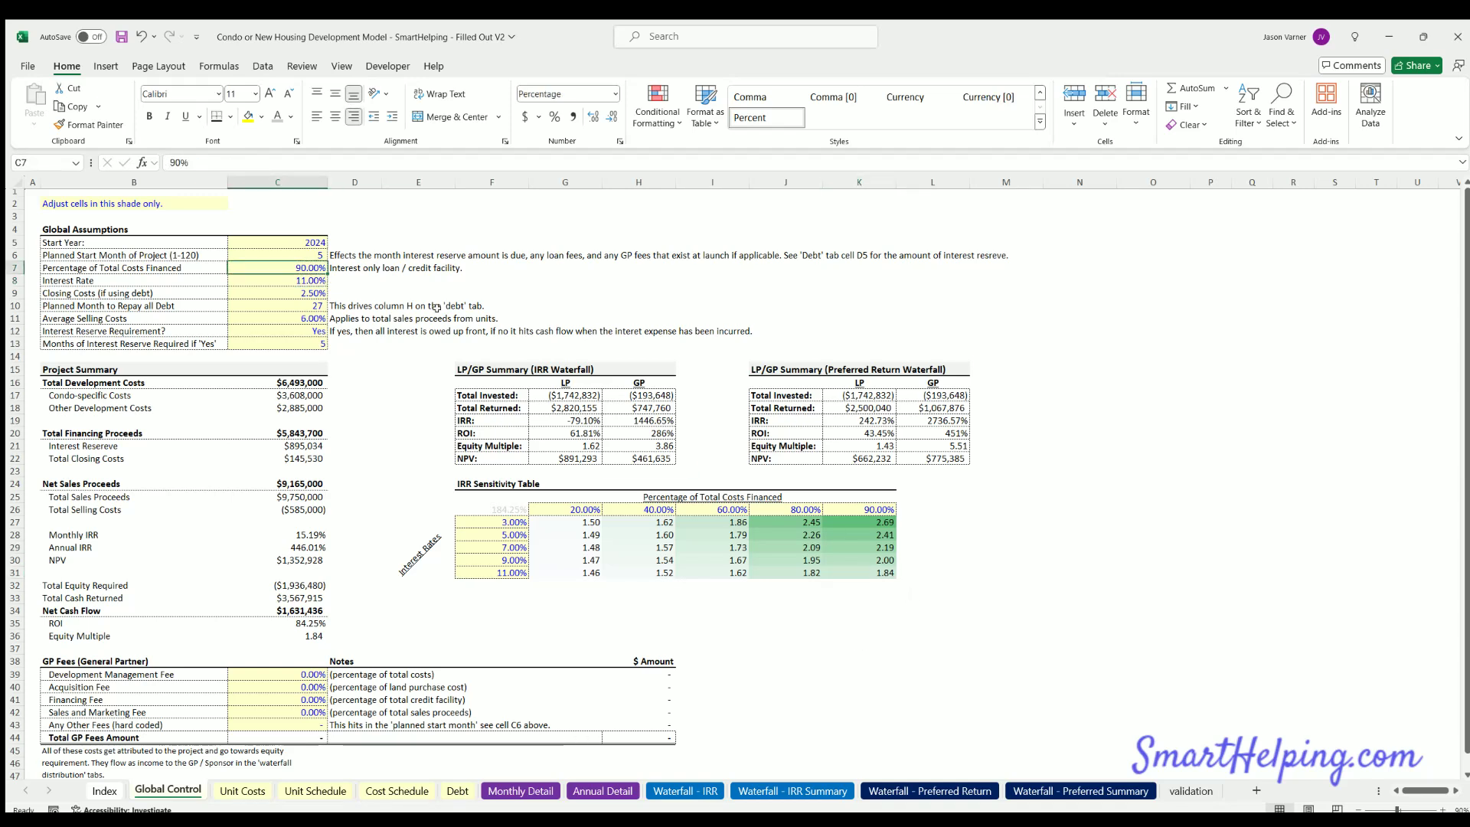
{"action": "type", "text": "60"}
{"action": "key", "text": "Return"}
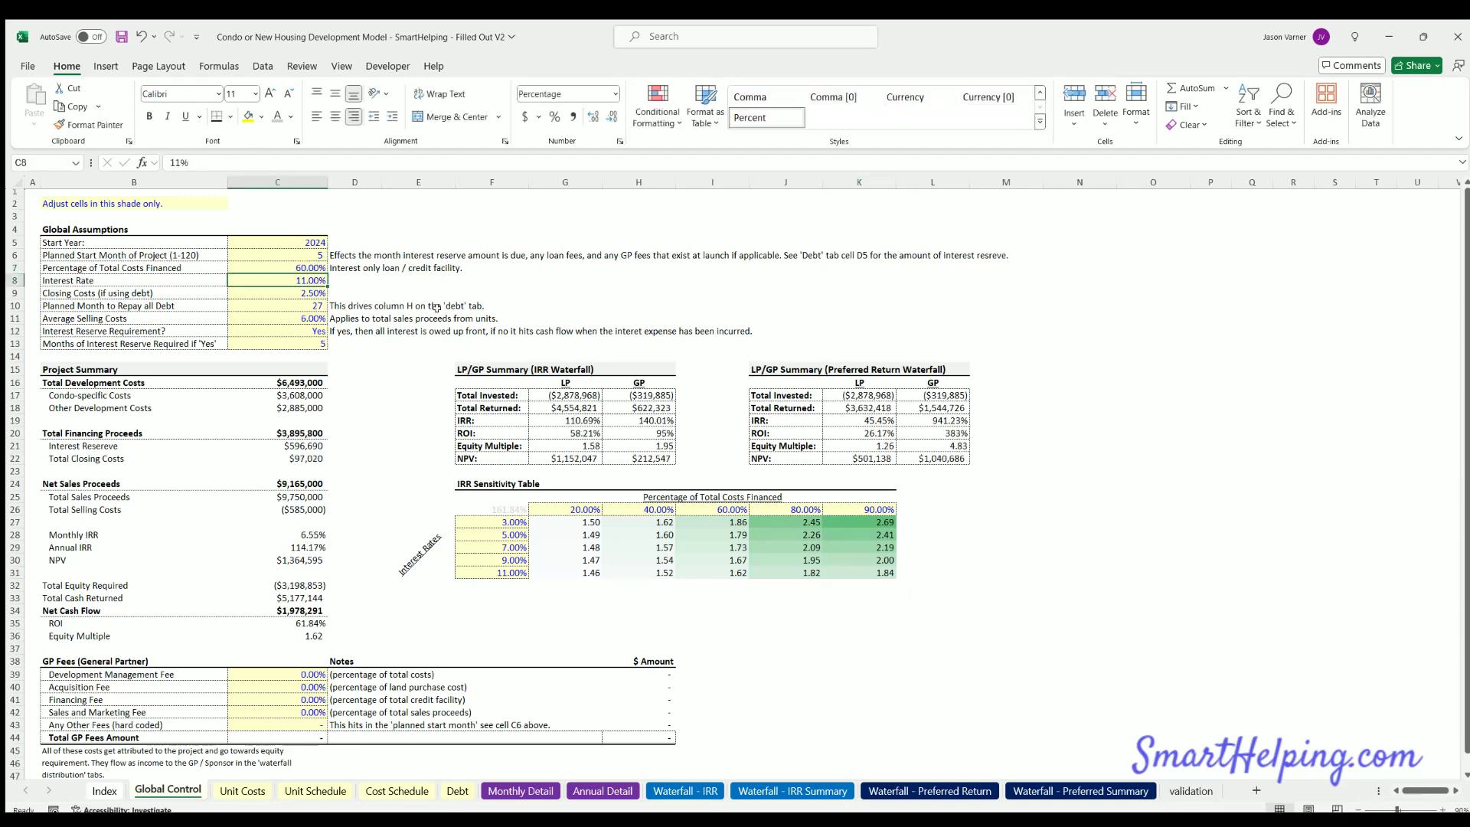
{"action": "type", "text": "5"}
{"action": "key", "text": "Return"}
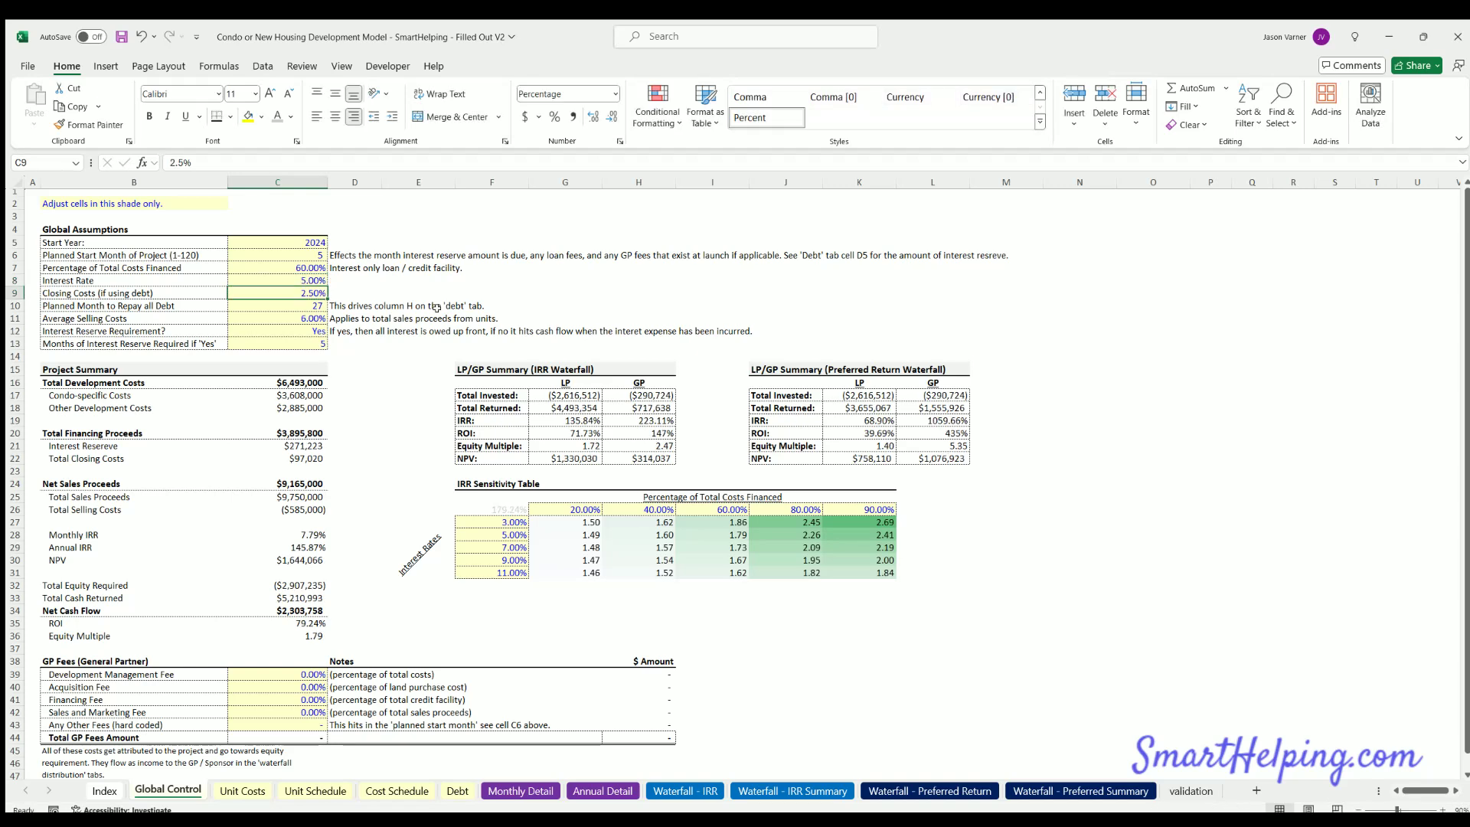
{"action": "left_click", "coordinate": [728, 531]}
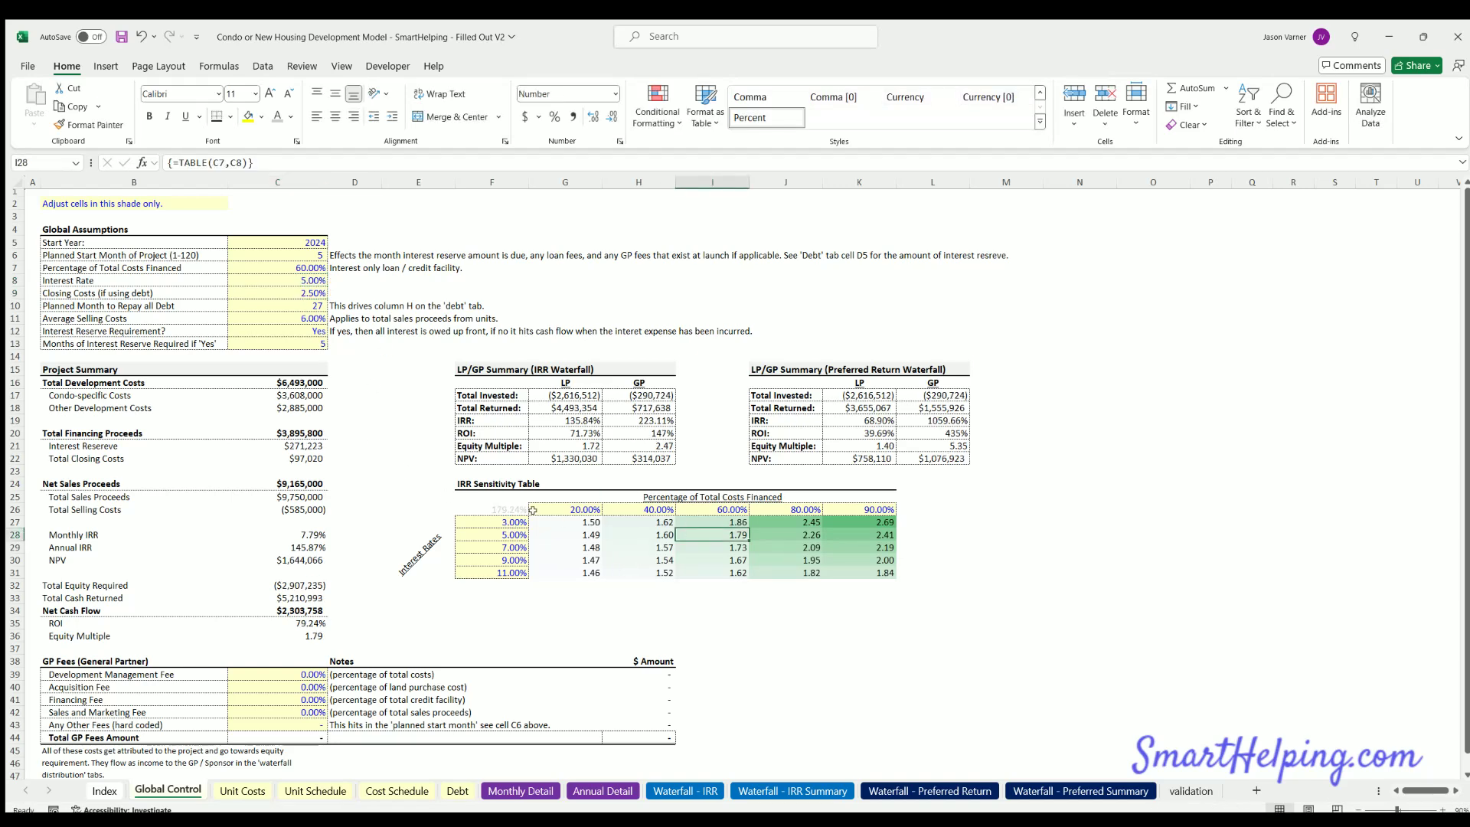
Undo four times, restoring the inputs, the percentage format and =C29 in F26
{"action": "left_click", "coordinate": [140, 36]}
{"action": "left_click", "coordinate": [140, 36]}
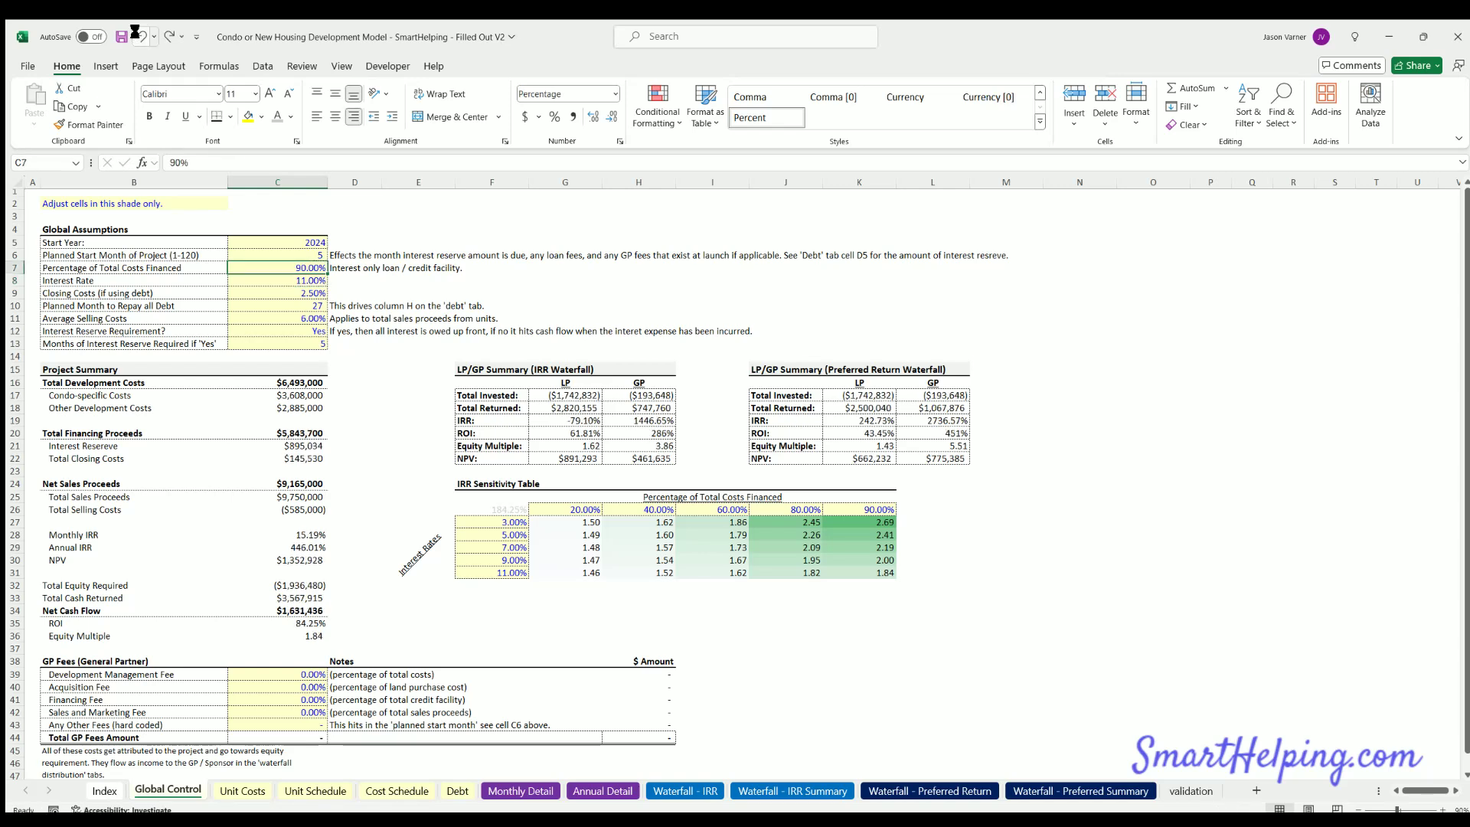
{"action": "left_click", "coordinate": [139, 36]}
{"action": "left_click", "coordinate": [136, 36]}
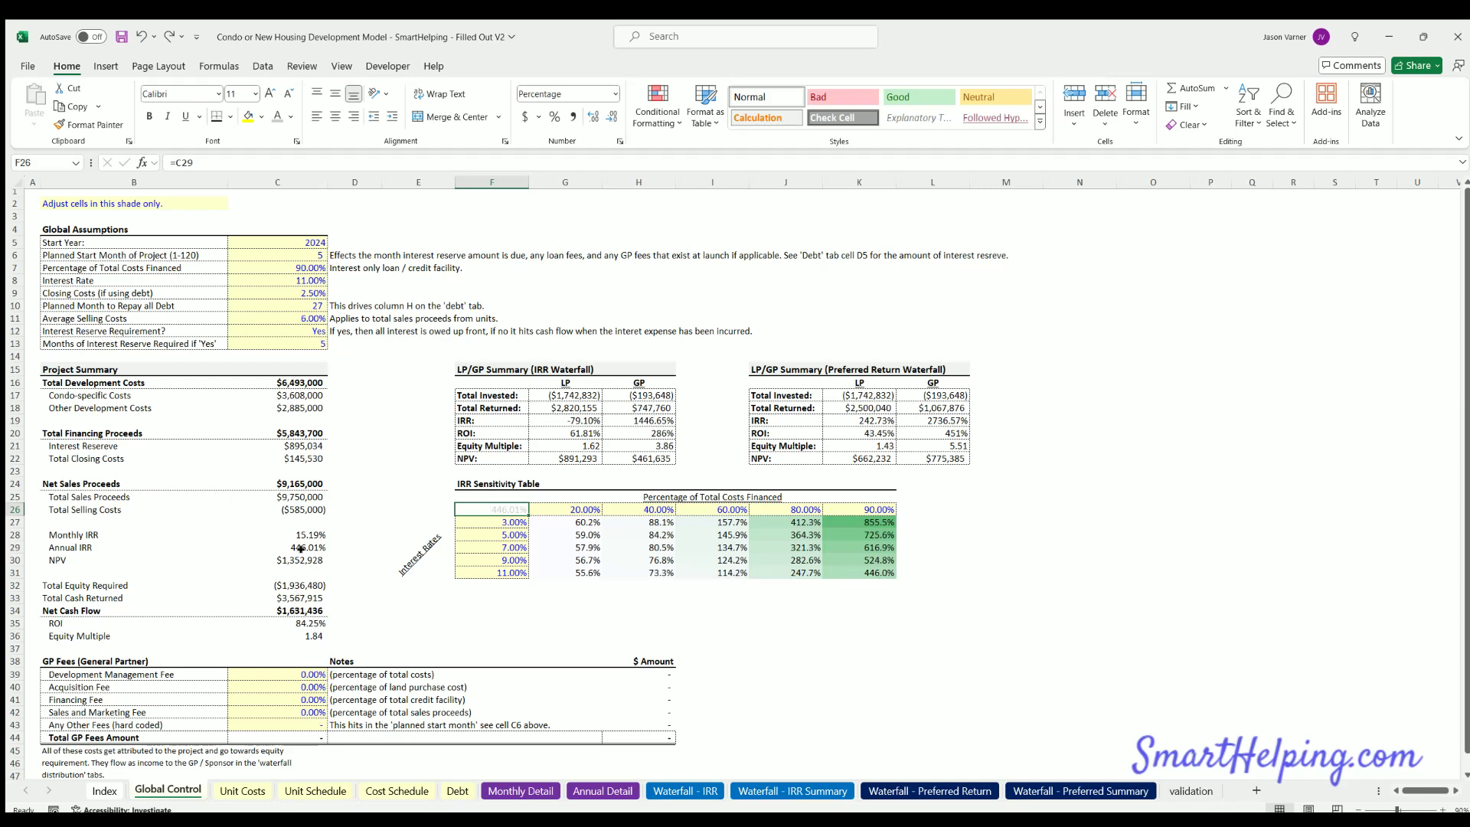
Inspect the project summary, LP/GP IRR figures, and the table's headers, rates, results and F26 formula
{"action": "left_click_drag", "start_coordinate": [298, 559], "coordinate": [293, 378]}
{"action": "left_click_drag", "start_coordinate": [563, 391], "coordinate": [957, 448]}
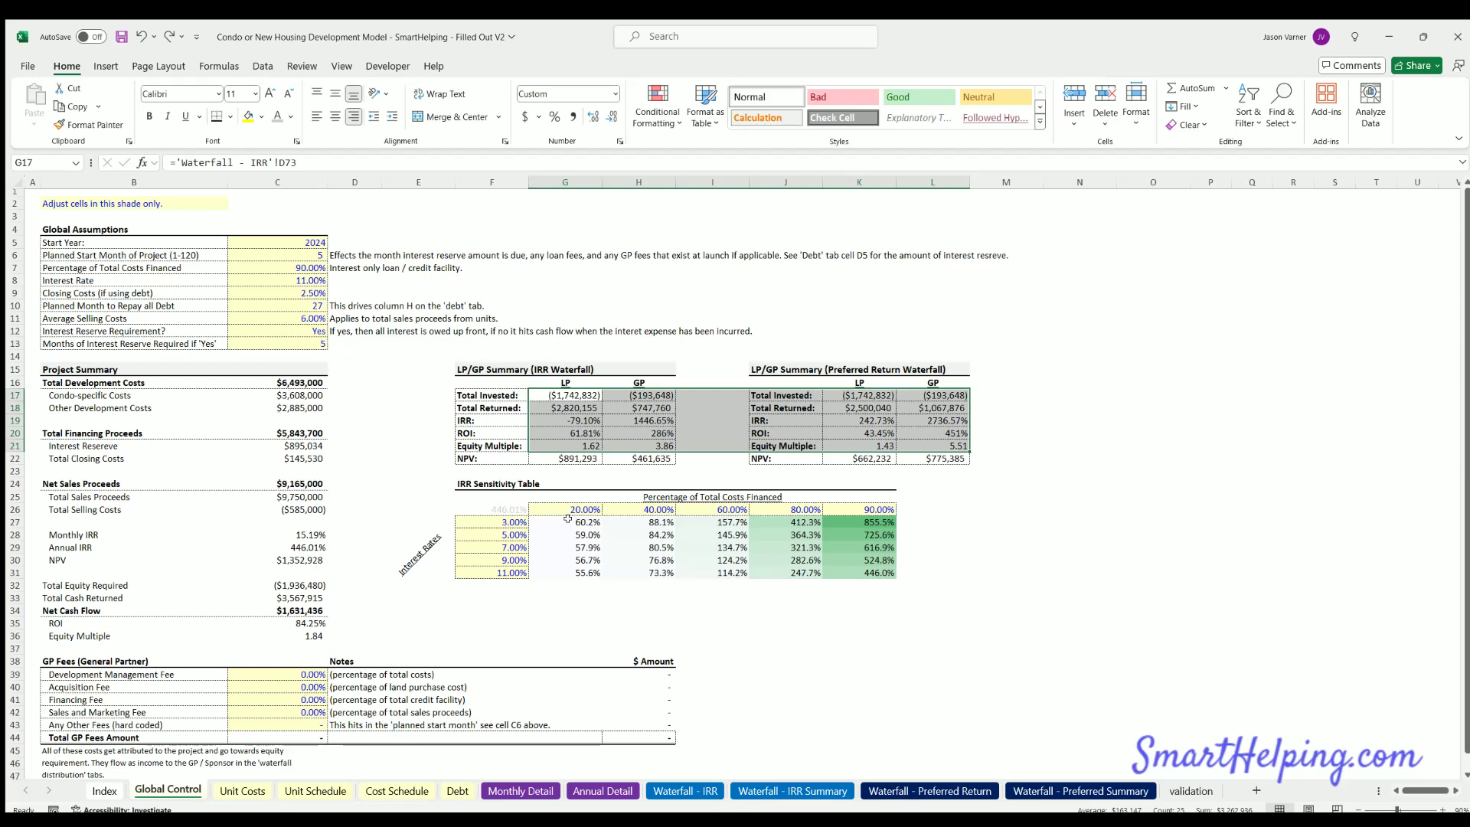
{"action": "left_click_drag", "start_coordinate": [567, 519], "coordinate": [846, 568]}
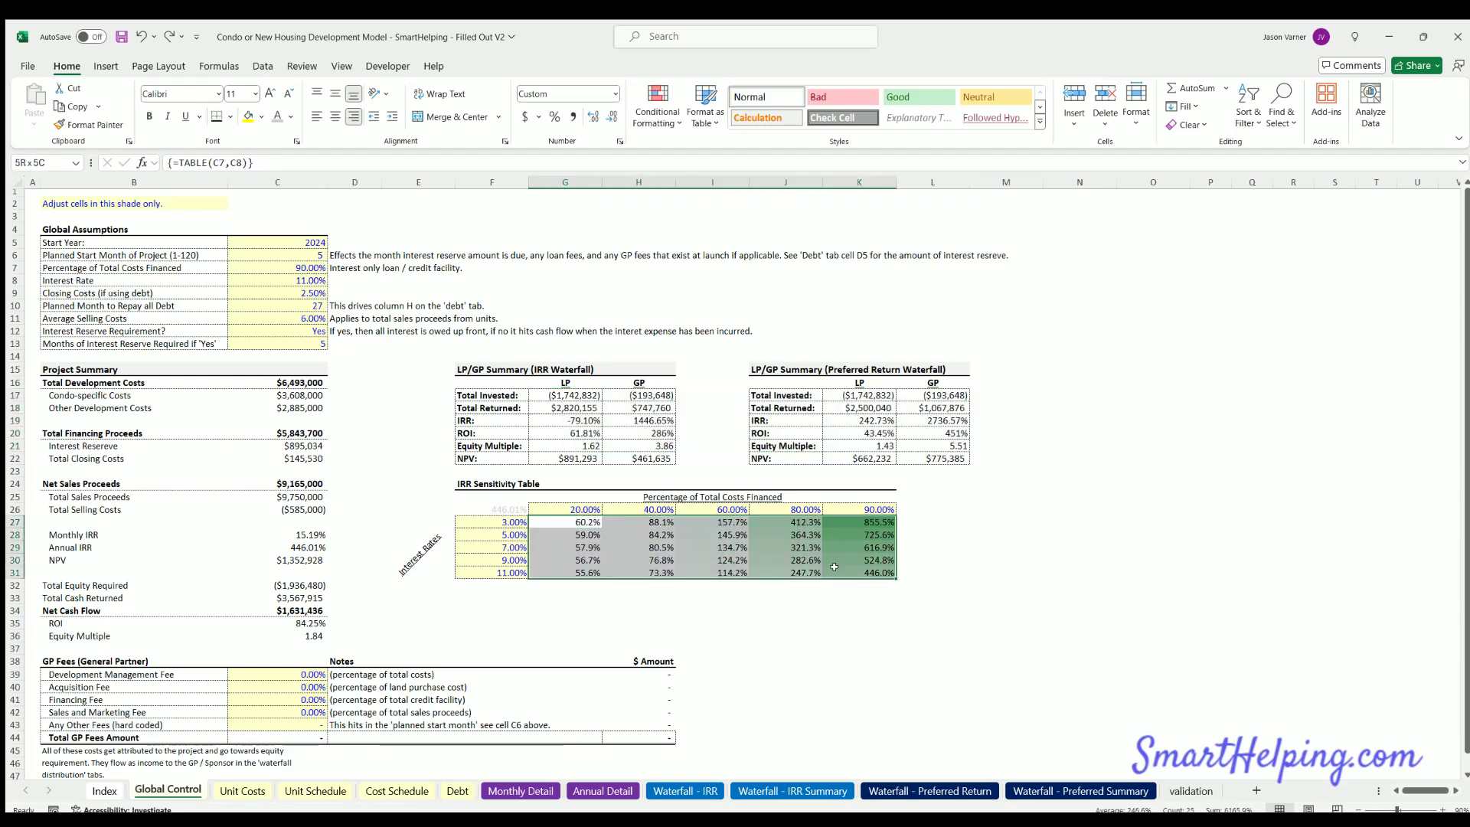
{"action": "left_click_drag", "start_coordinate": [571, 519], "coordinate": [861, 573]}
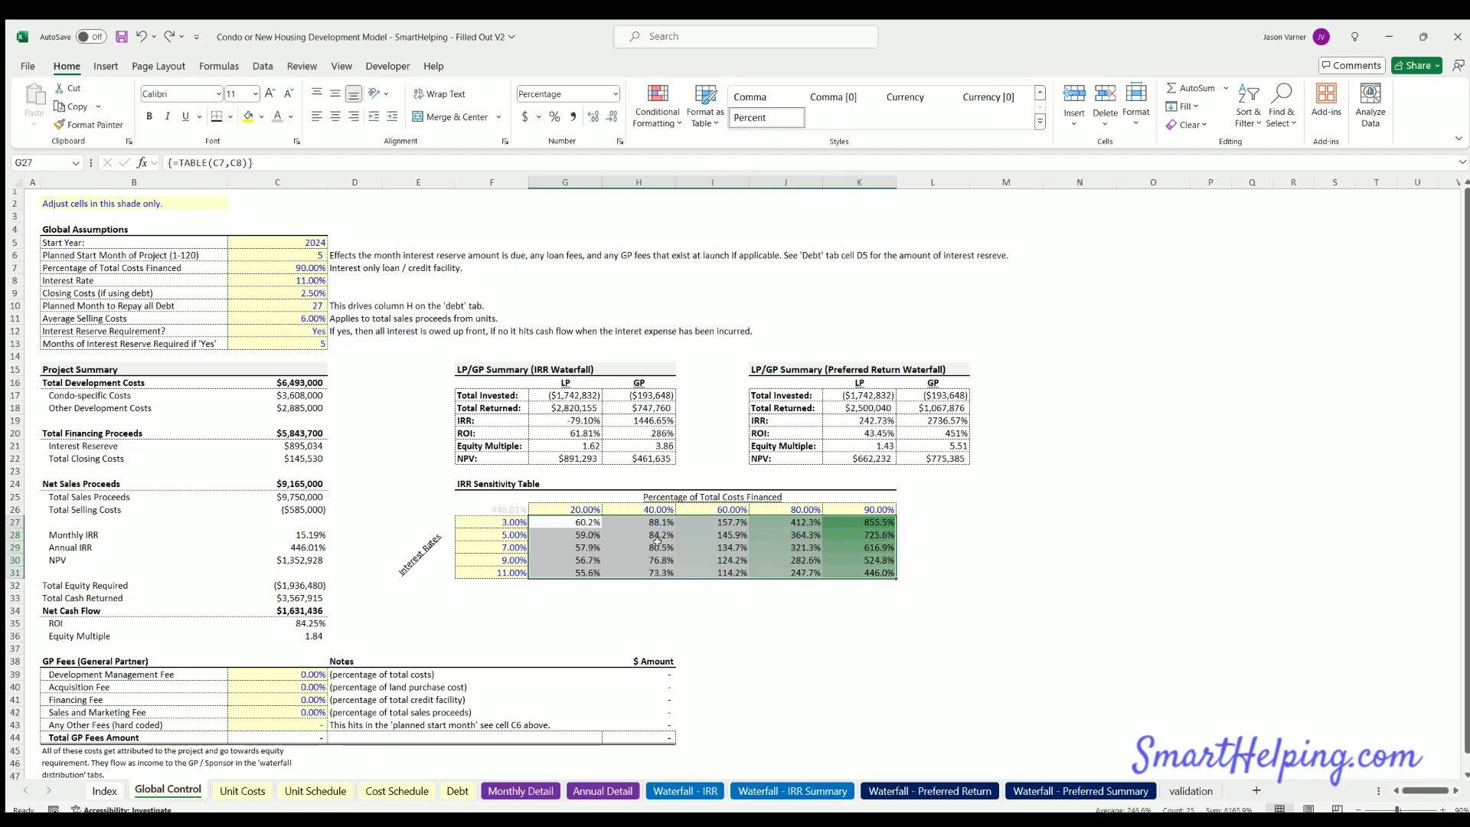
{"action": "left_click", "coordinate": [577, 520]}
{"action": "left_click", "coordinate": [495, 507]}
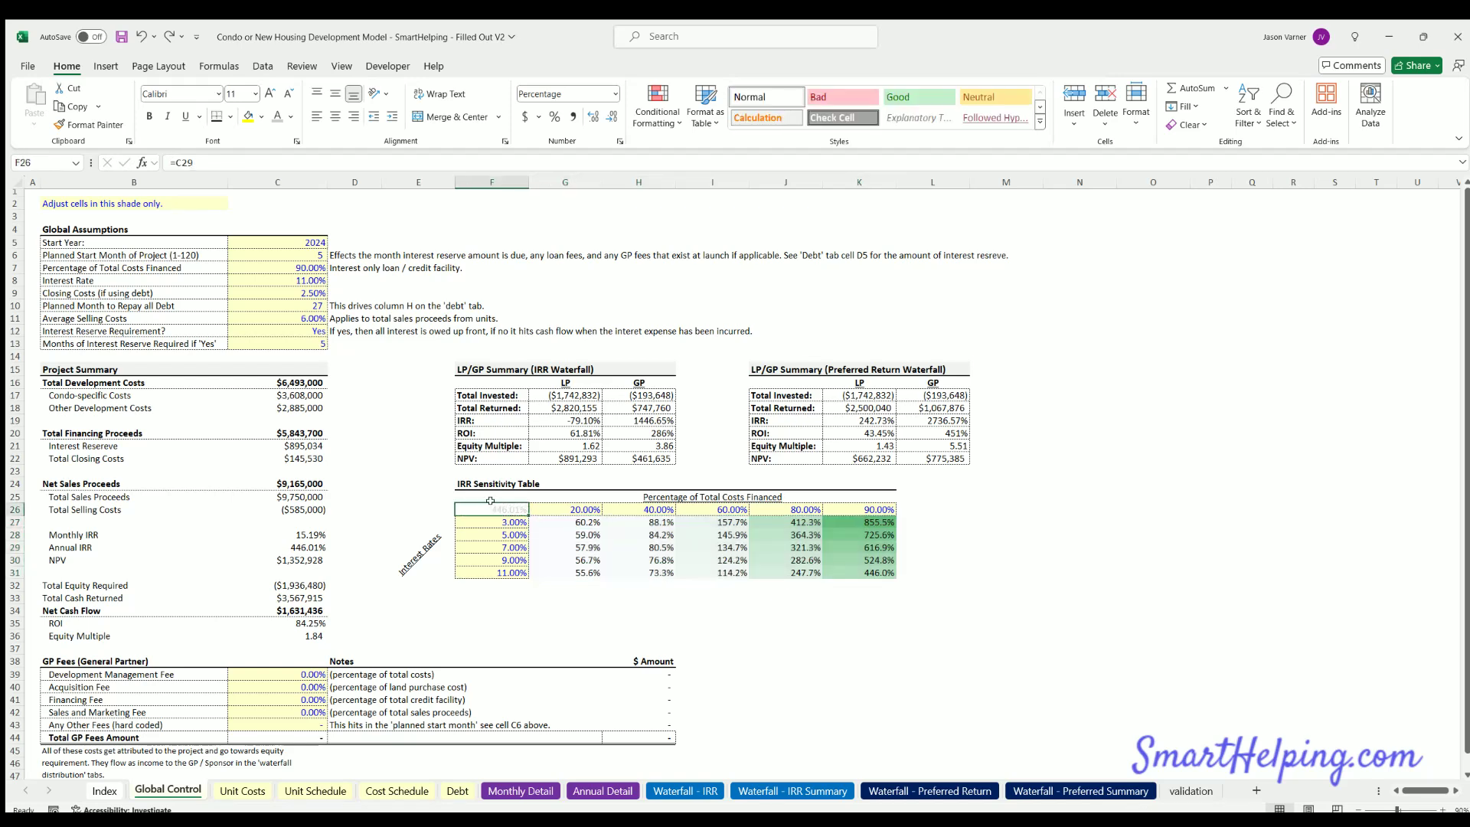
{"action": "left_click_drag", "start_coordinate": [579, 511], "coordinate": [872, 511]}
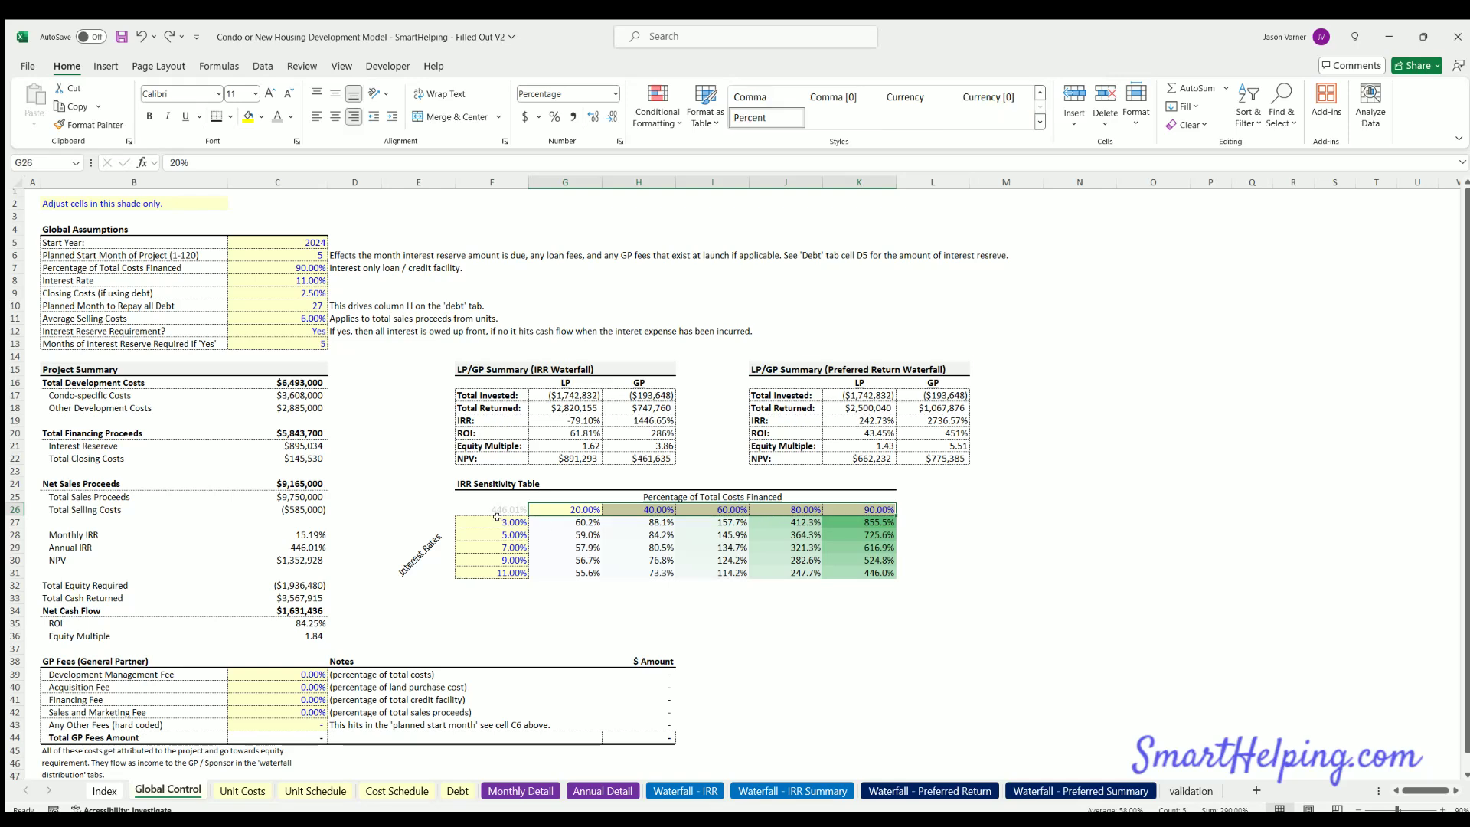
{"action": "left_click_drag", "start_coordinate": [494, 522], "coordinate": [494, 573]}
{"action": "left_click_drag", "start_coordinate": [578, 522], "coordinate": [873, 575]}
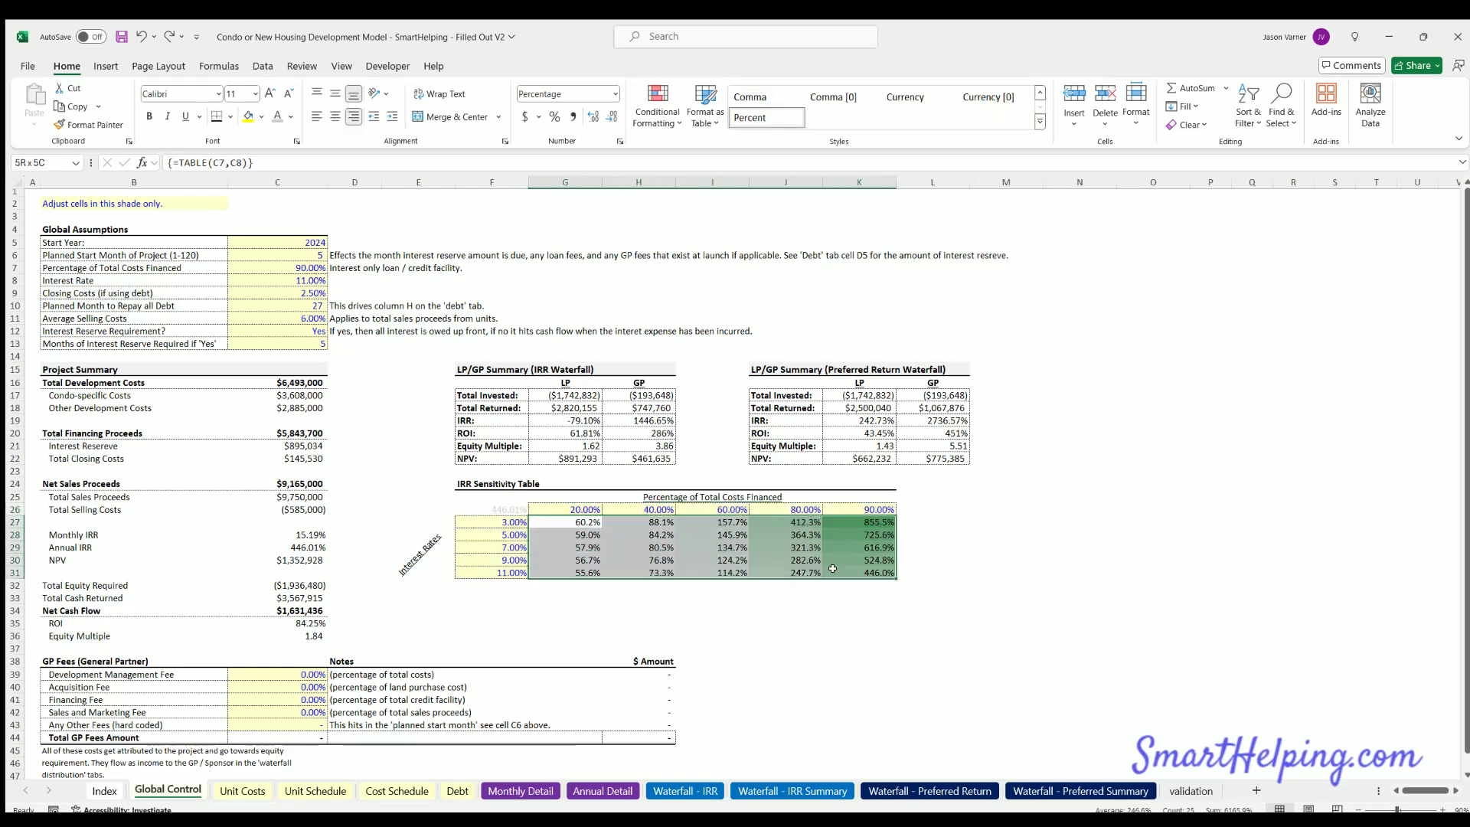
{"action": "left_click", "coordinate": [487, 508]}
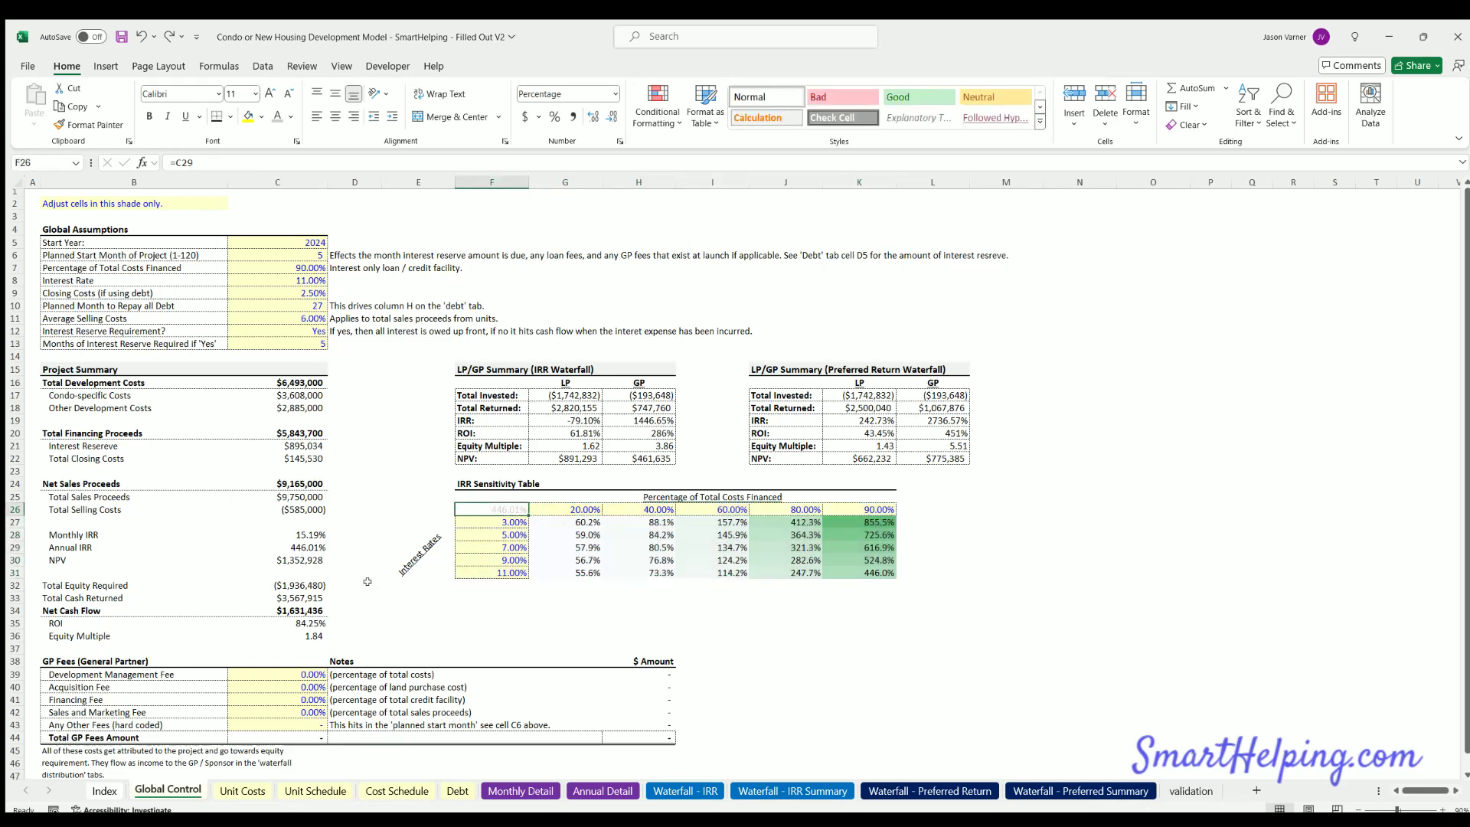
Review the formulas in C36, H18 and C17 downward, then reselect results G27:K31
{"action": "left_click", "coordinate": [297, 635]}
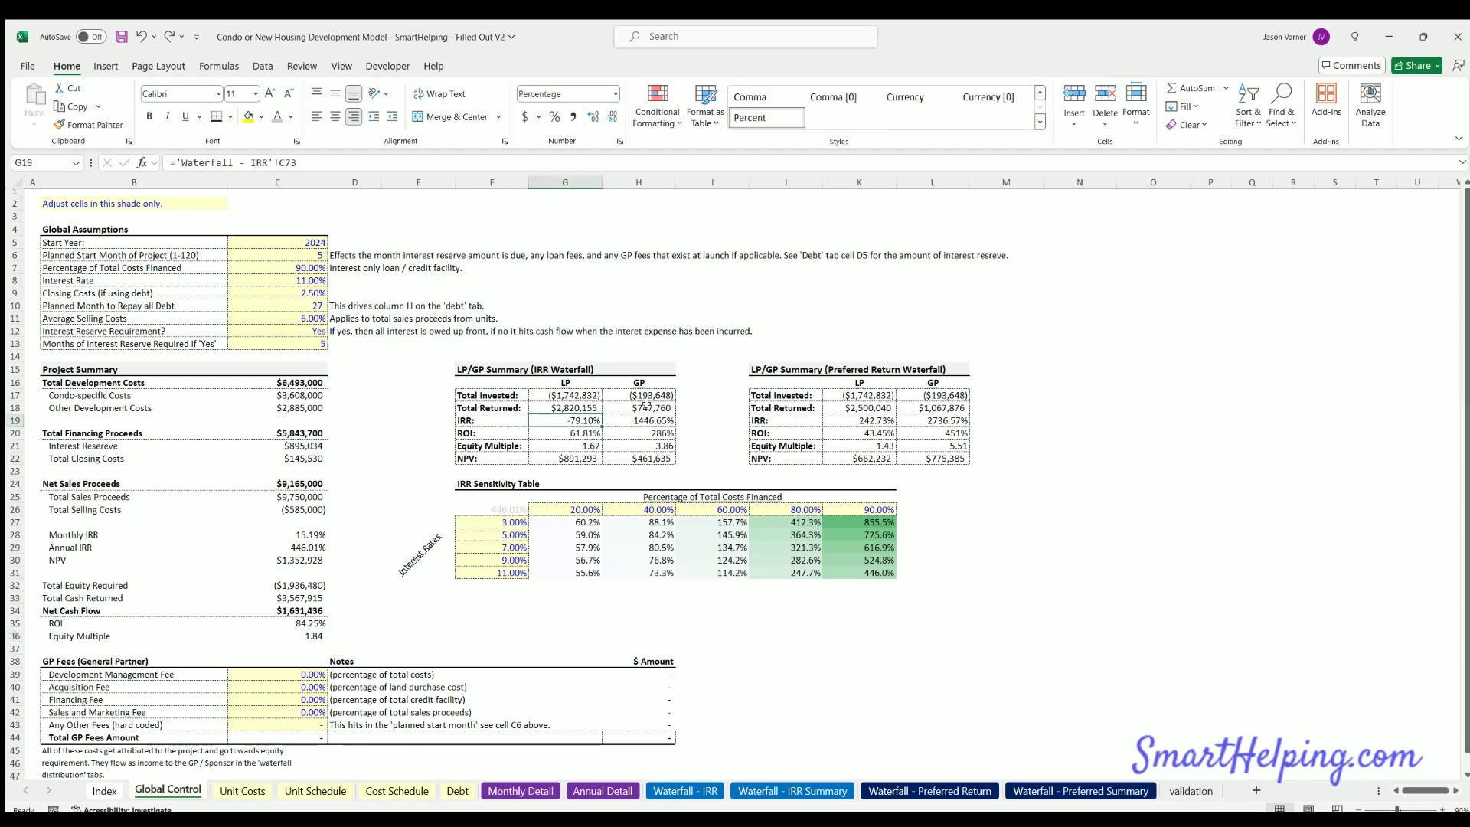
{"action": "left_click", "coordinate": [638, 408]}
{"action": "left_click", "coordinate": [277, 395]}
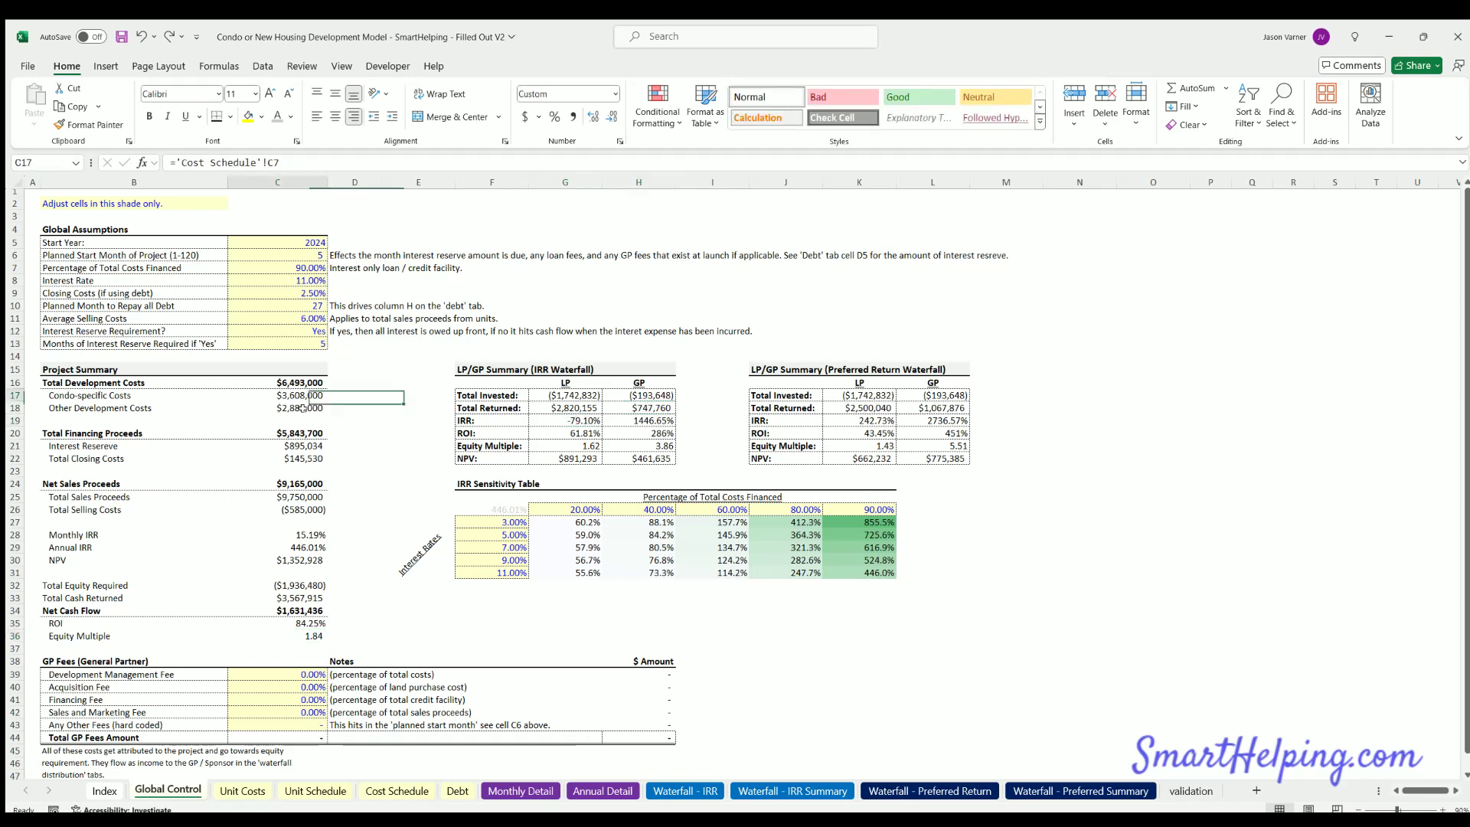
{"action": "key", "text": "Down"}
{"action": "key", "text": "Down"}
{"action": "key", "text": "Down"}
{"action": "key", "text": "Down"}
{"action": "key", "text": "Down"}
{"action": "key", "text": "Down"}
{"action": "key", "text": "Down"}
{"action": "key", "text": "Down"}
{"action": "key", "text": "Down"}
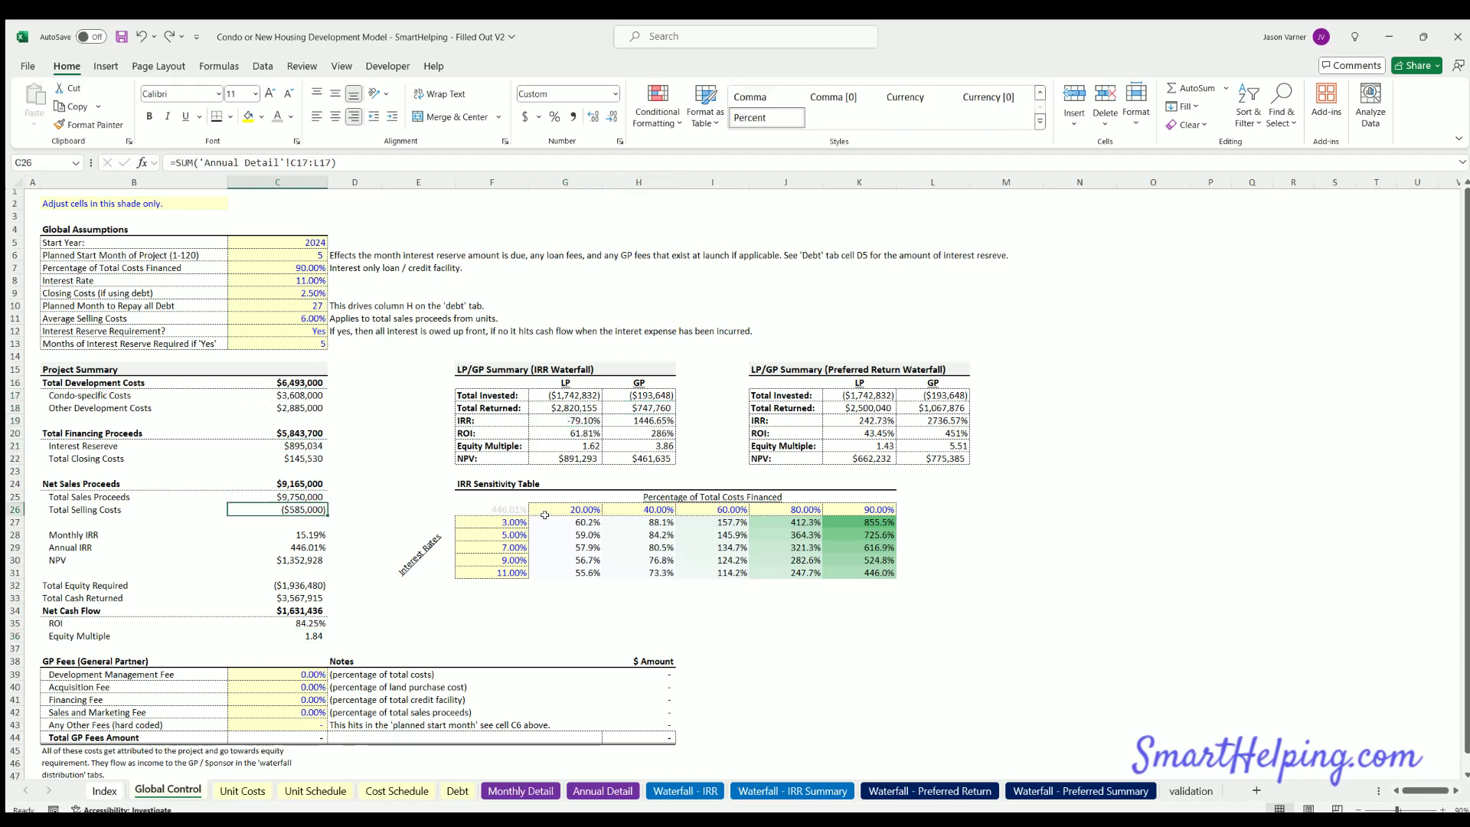
{"action": "left_click_drag", "start_coordinate": [553, 517], "coordinate": [873, 575]}
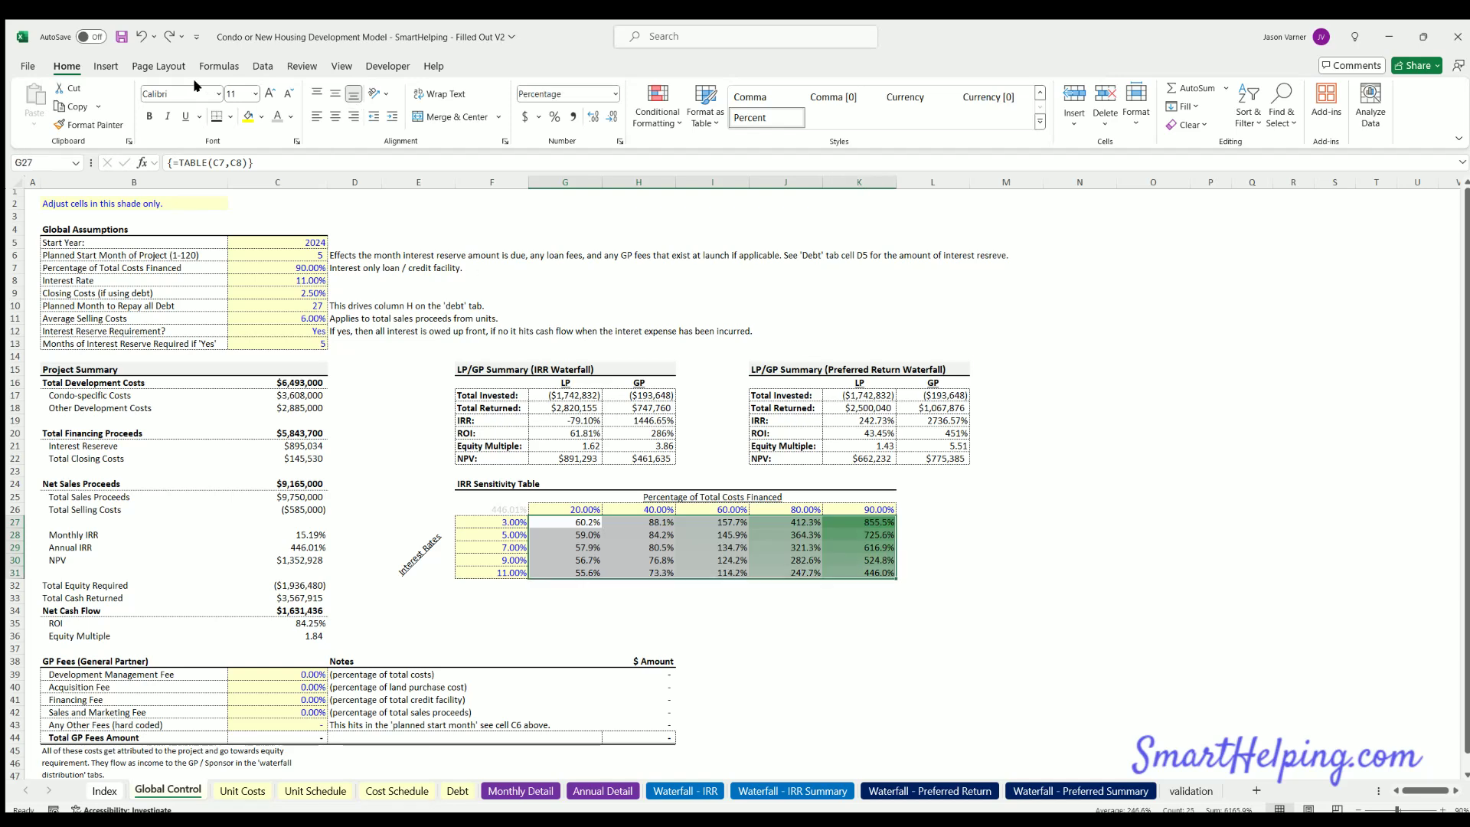
Save the workbook, then review the 90% financed column and reselect the table from F26
{"action": "left_click", "coordinate": [121, 37]}
{"action": "left_click", "coordinate": [571, 512]}
{"action": "left_click_drag", "start_coordinate": [873, 507], "coordinate": [870, 566]}
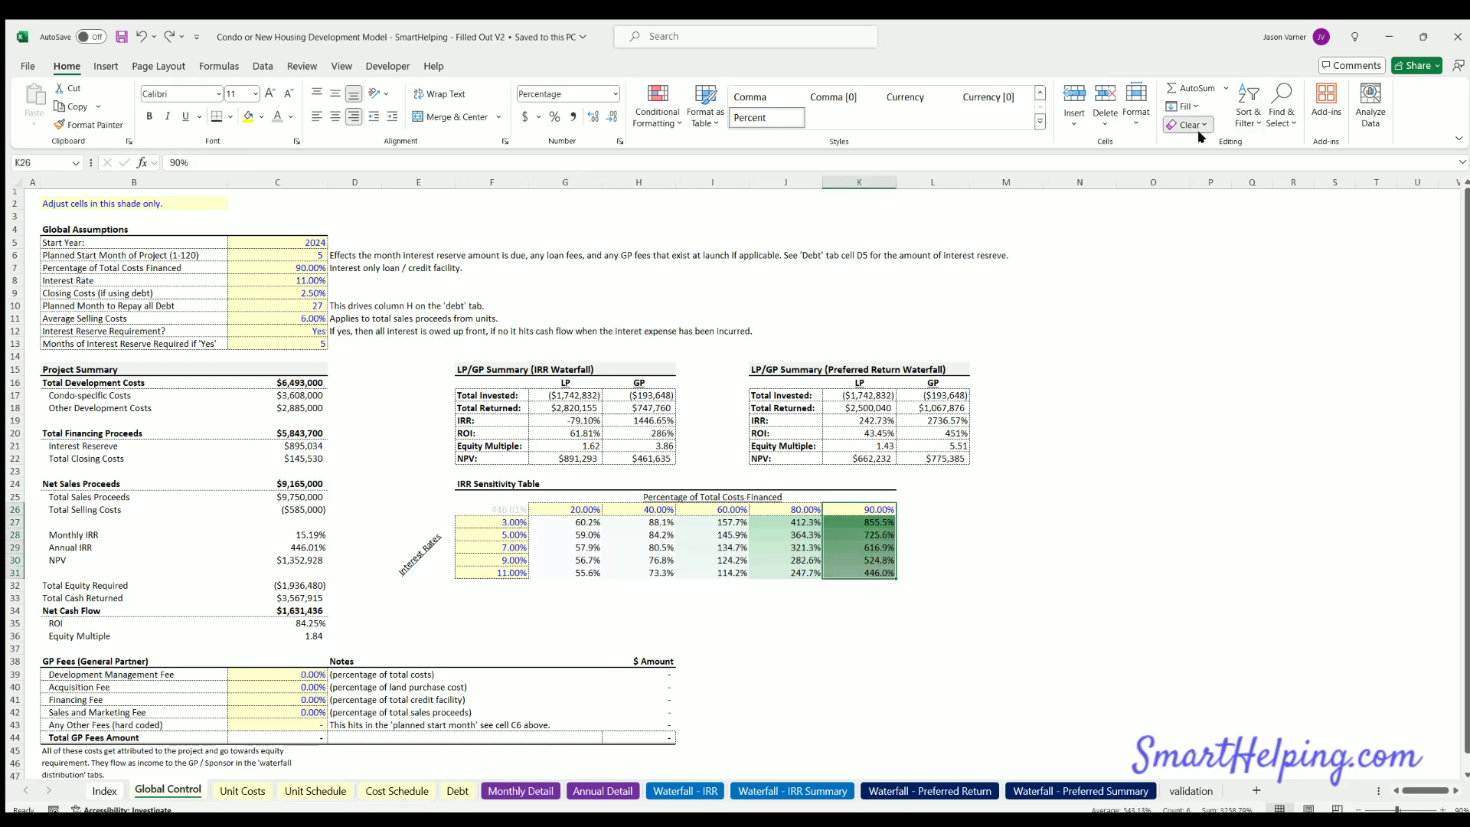
{"action": "left_click", "coordinate": [1080, 521]}
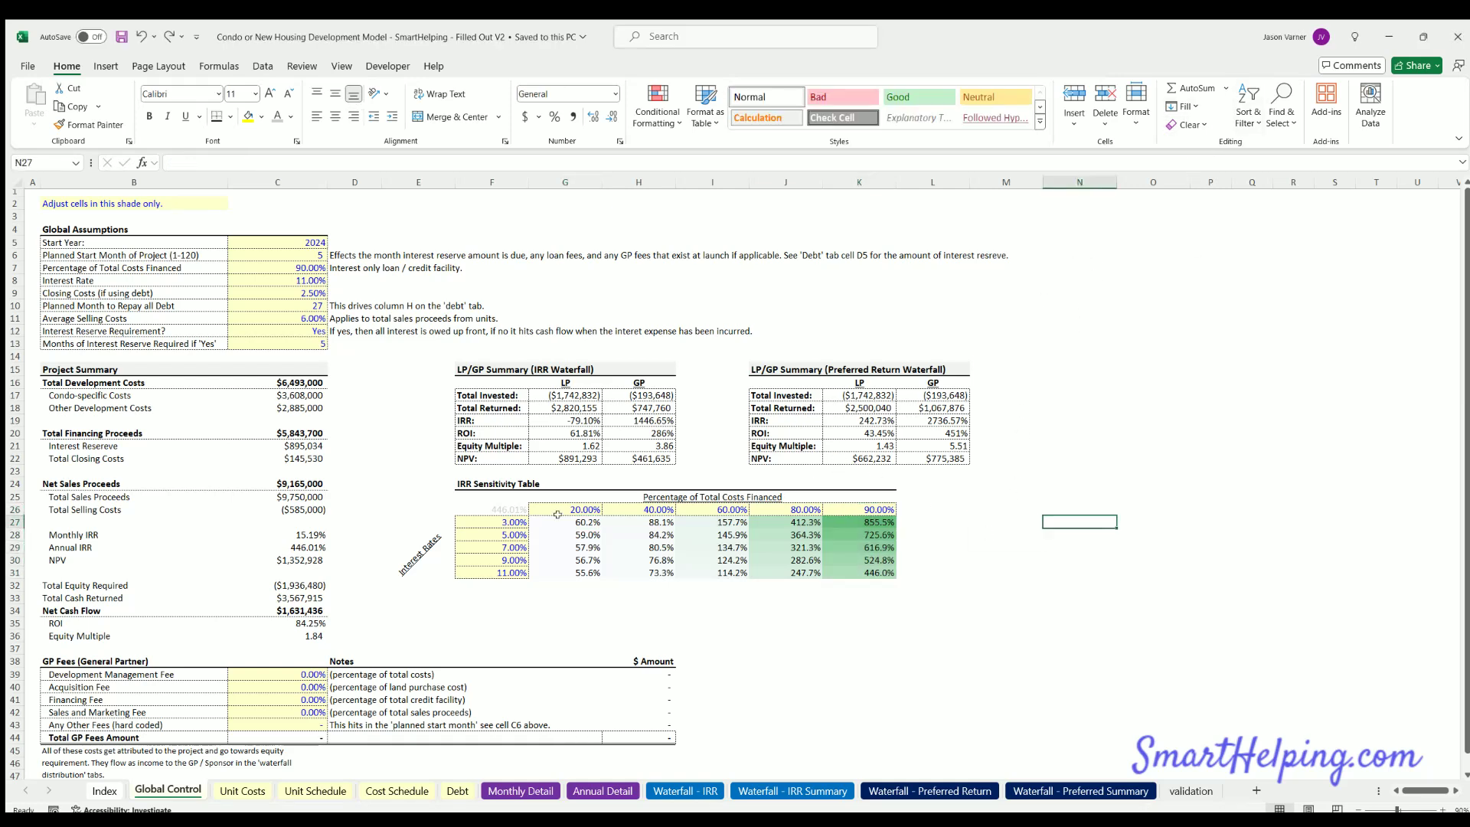
{"action": "left_click_drag", "start_coordinate": [509, 509], "coordinate": [762, 561]}
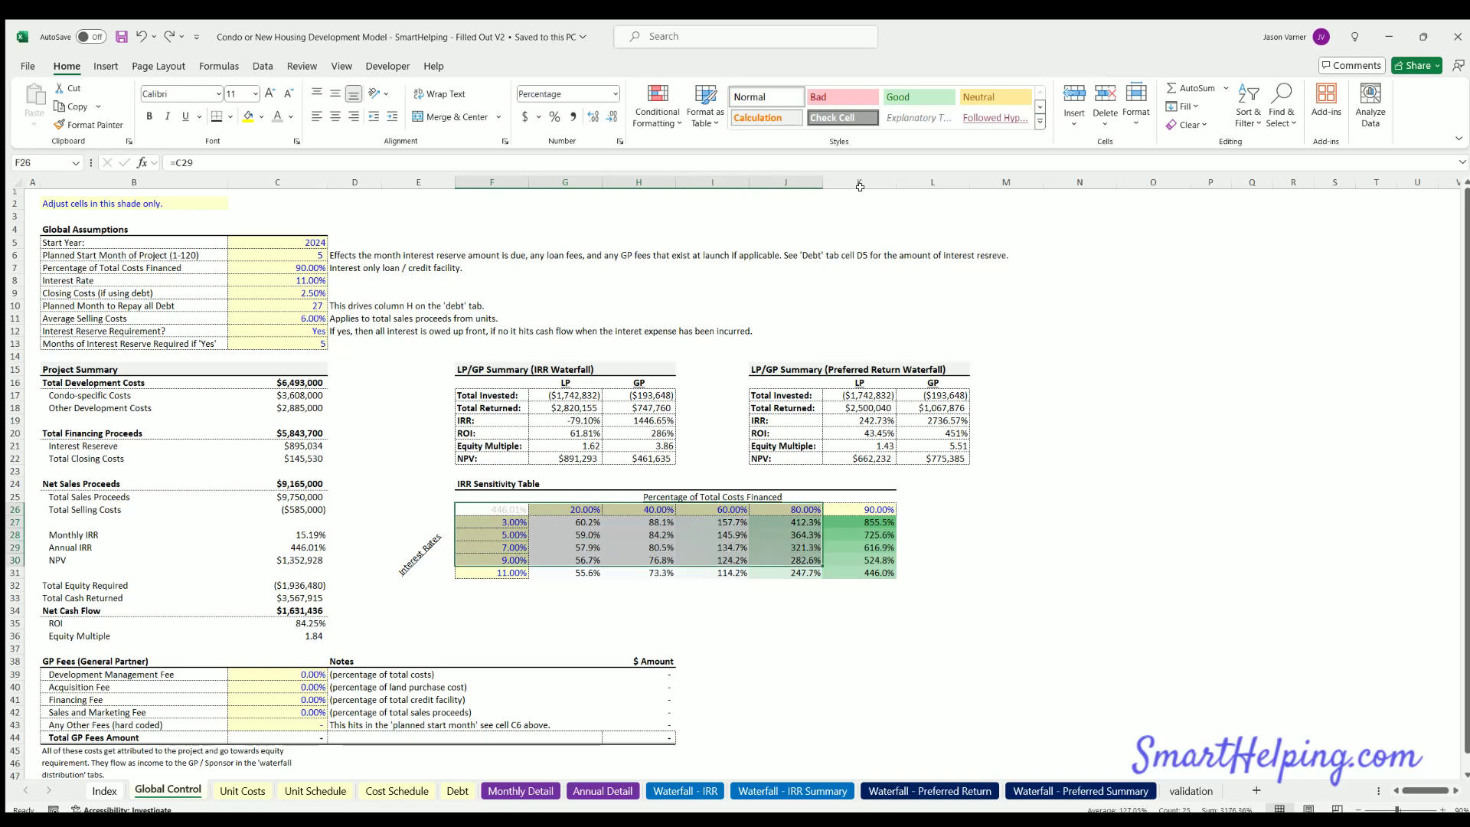
Create a What-If data table with row input C7 and column input C8
{"action": "left_click", "coordinate": [259, 67]}
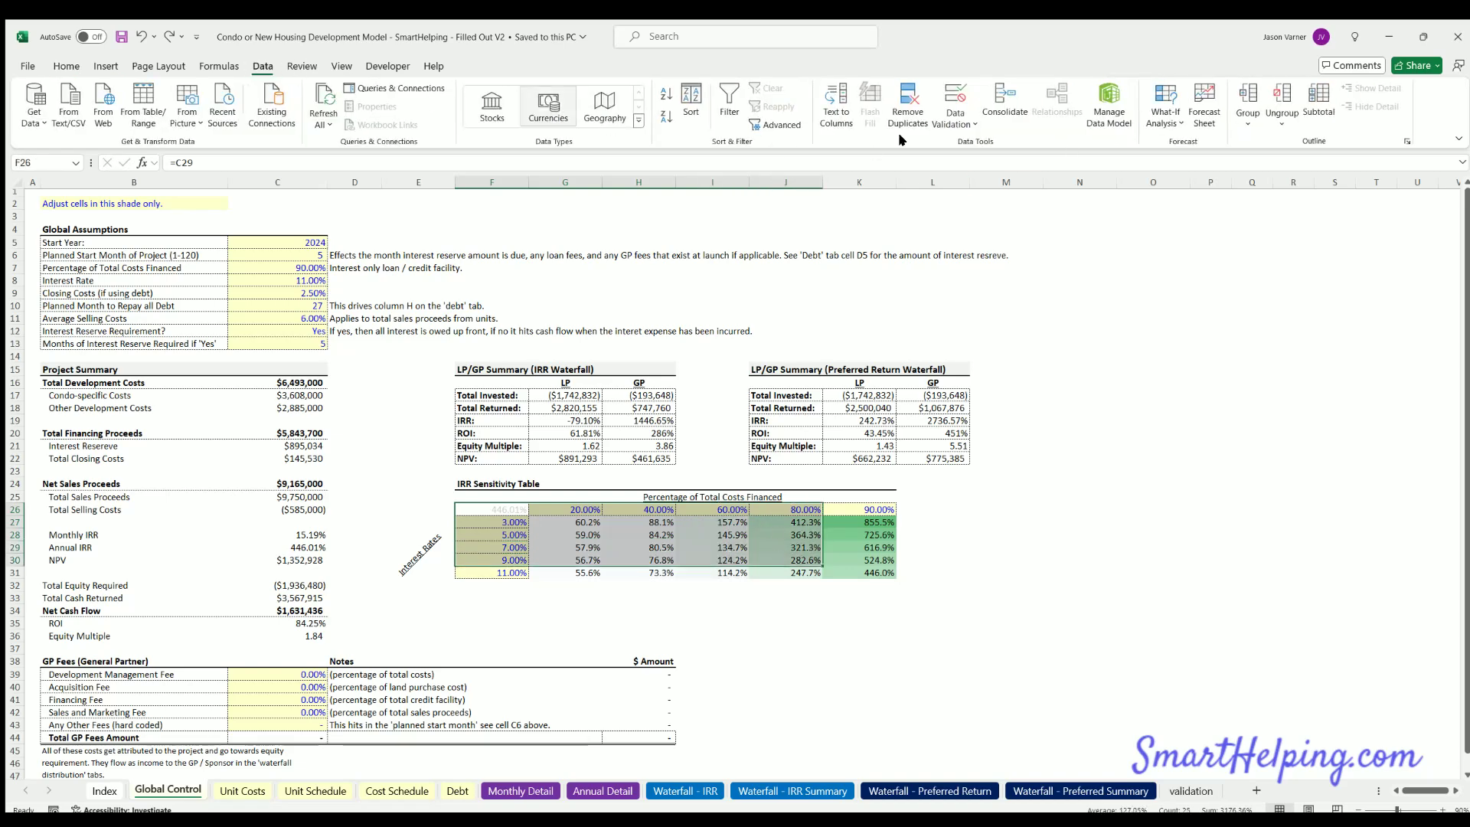
{"action": "left_click", "coordinate": [1187, 183]}
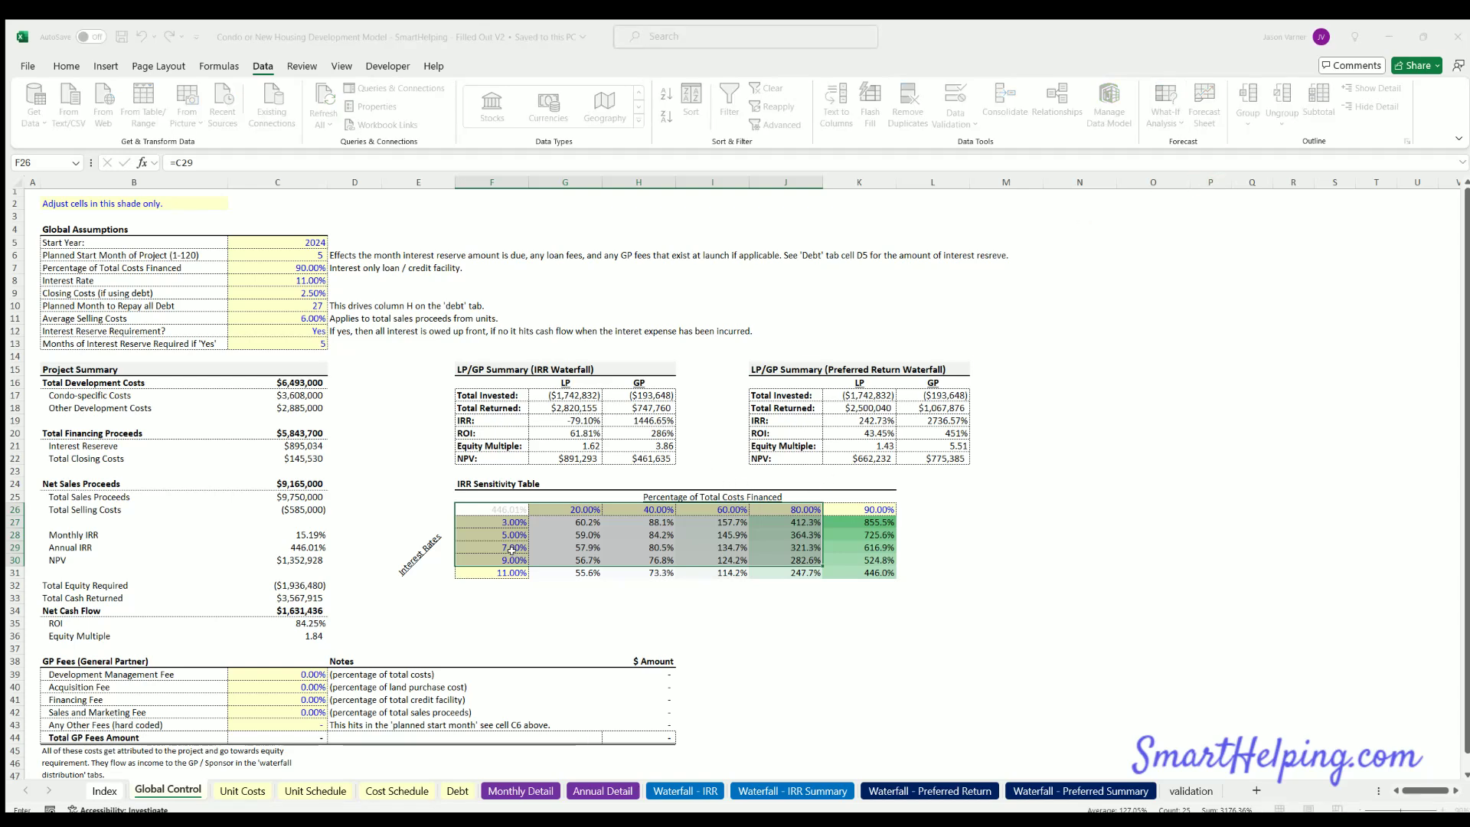
{"action": "left_click", "coordinate": [297, 264]}
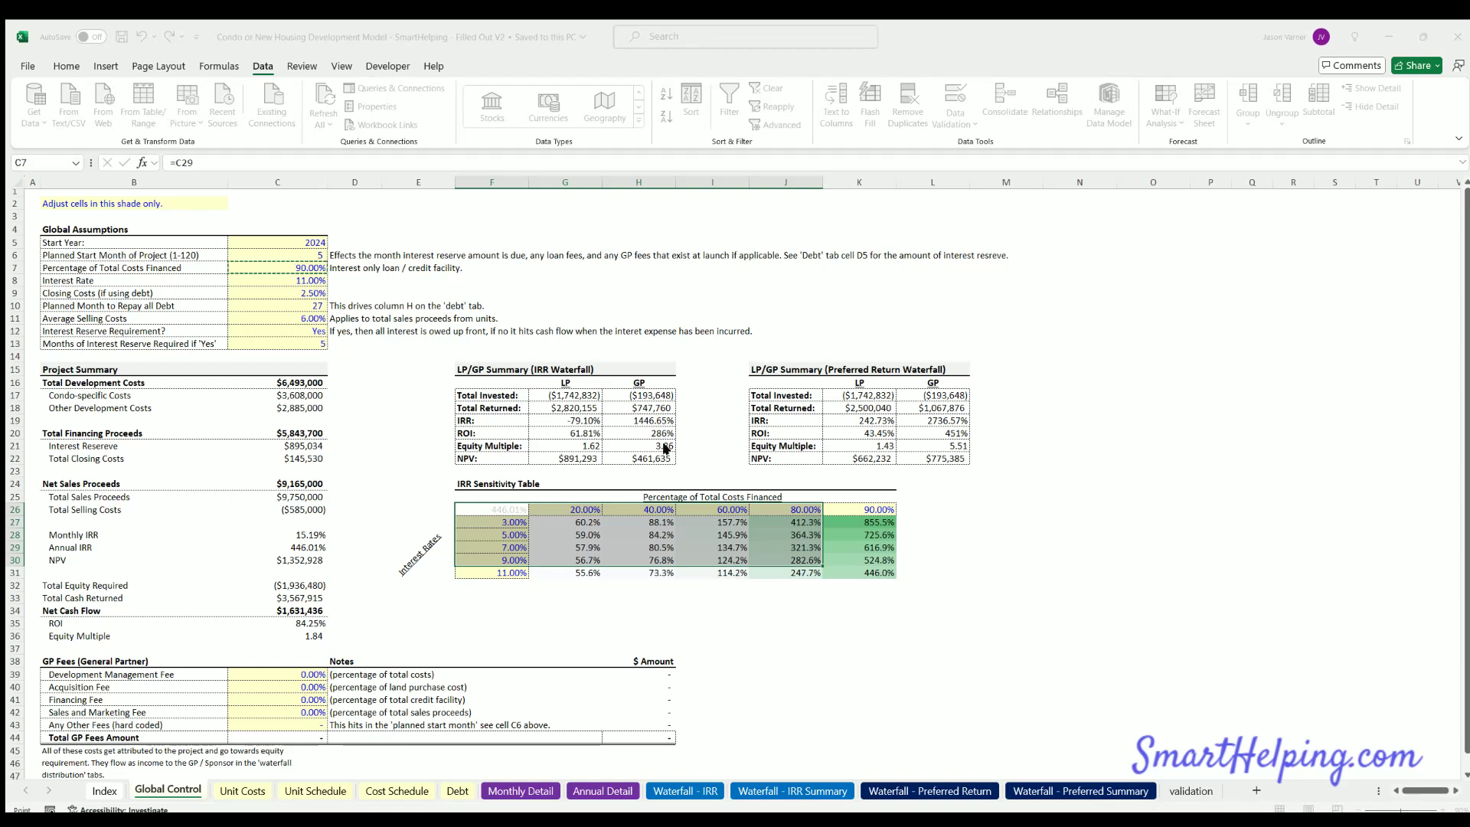
{"action": "left_click", "coordinate": [718, 482]}
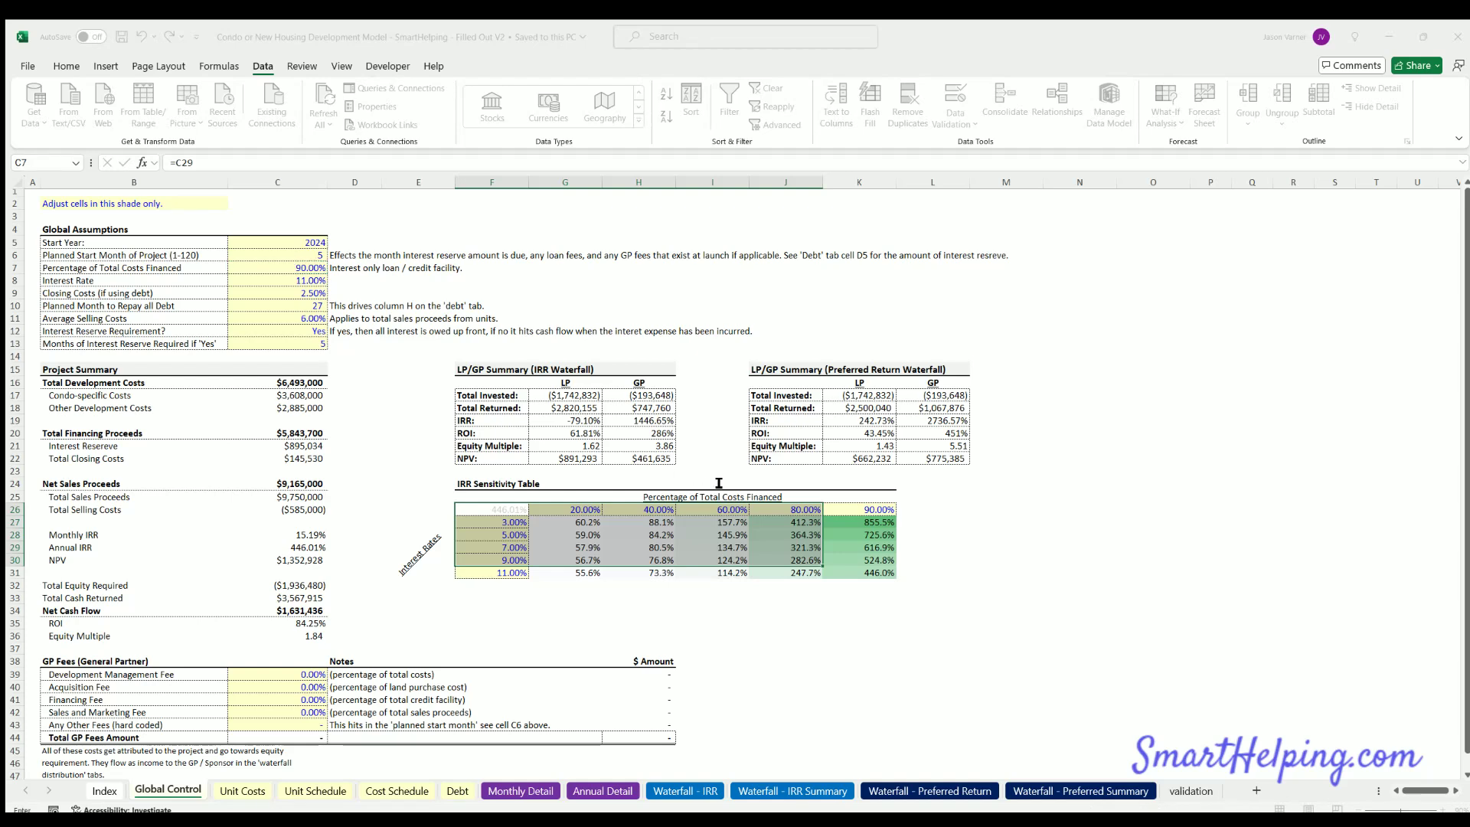
{"action": "left_click", "coordinate": [285, 280]}
{"action": "key", "text": "Return"}
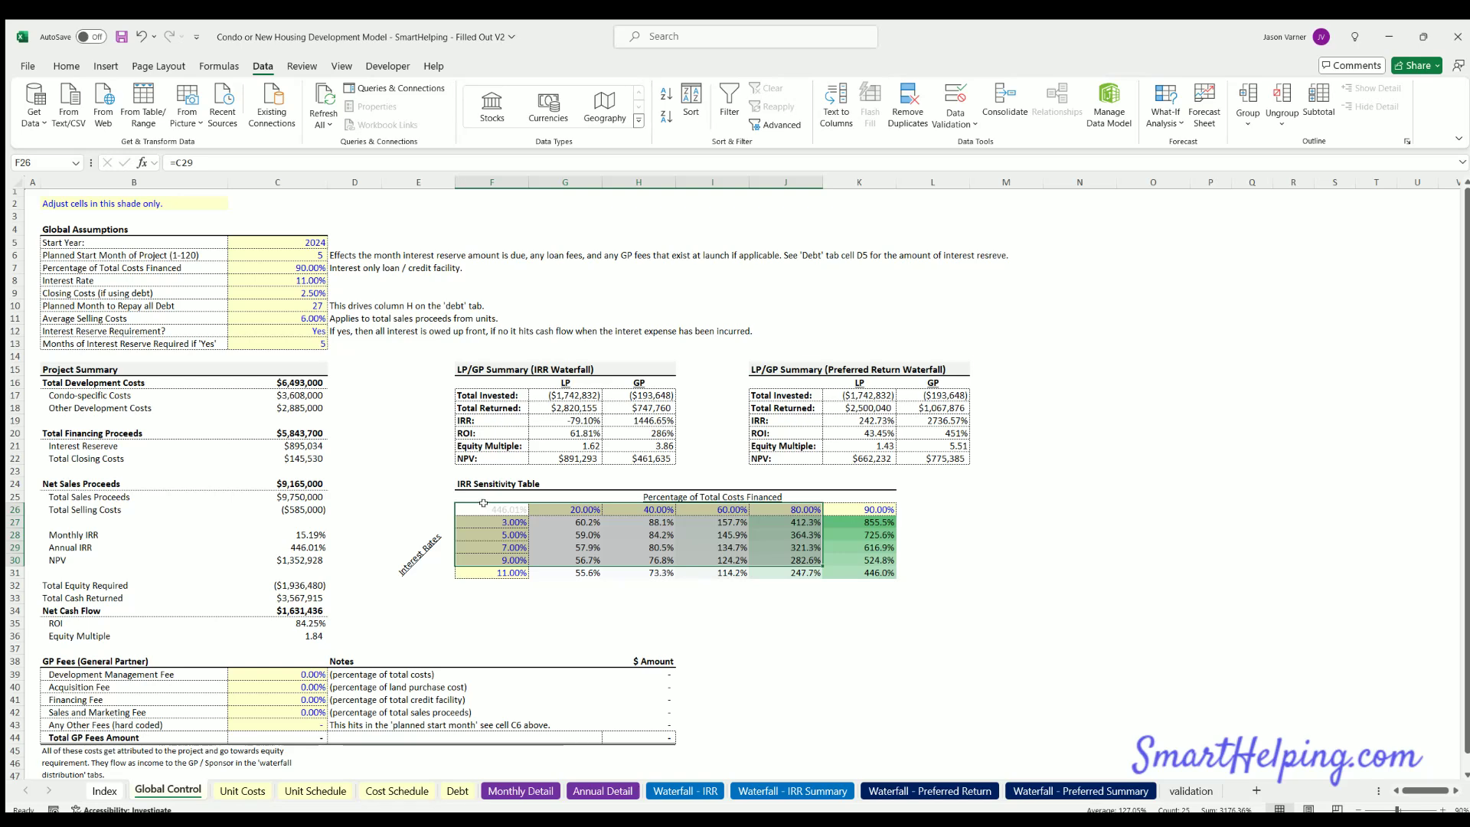
Check the {=TABLE(C7,C8)} formulas and review the whole IRR sensitivity table
{"action": "key", "text": "Right"}
{"action": "key", "text": "Right"}
{"action": "key", "text": "Down"}
{"action": "key", "text": "Down"}
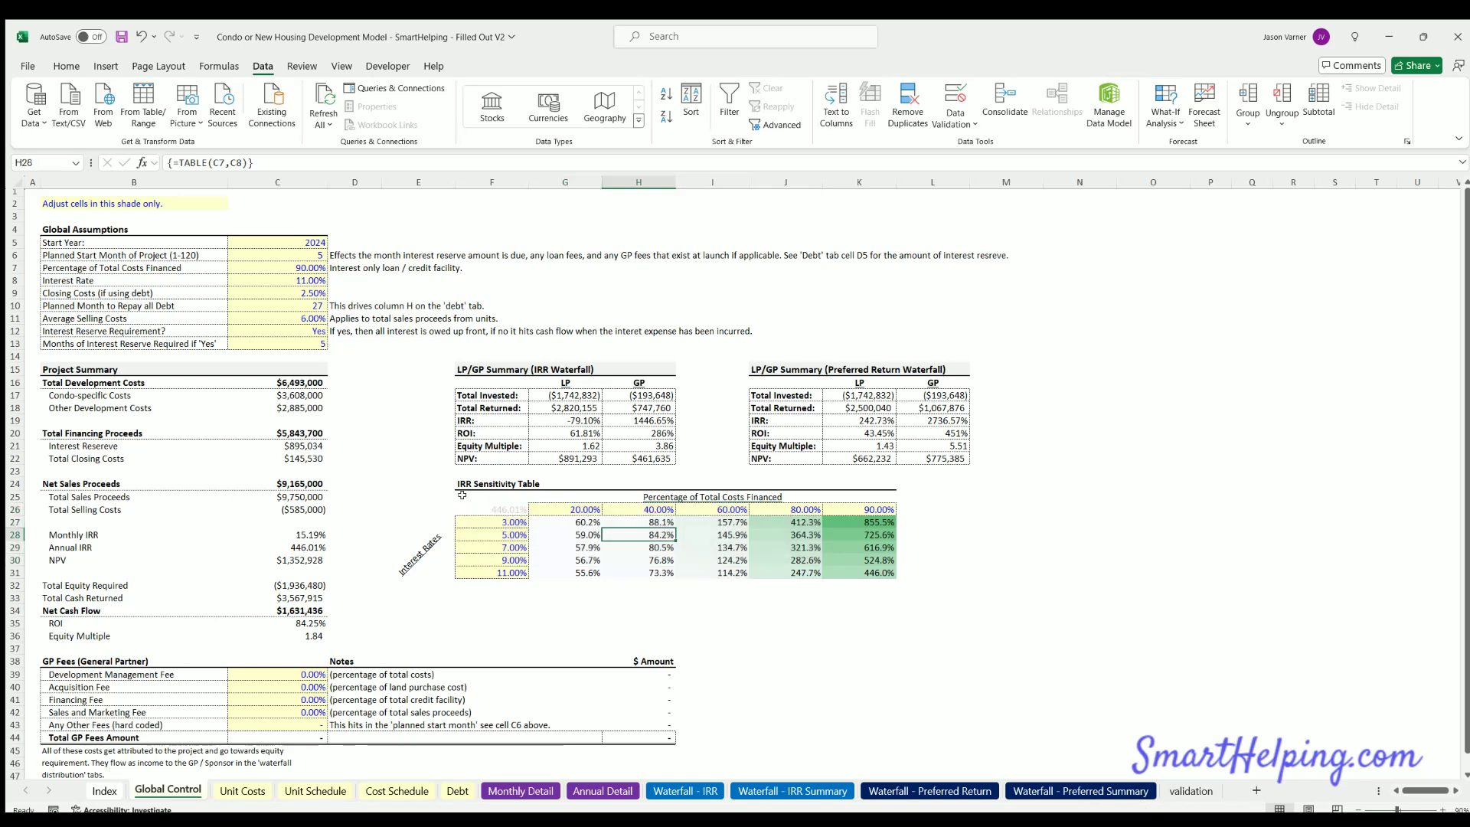
{"action": "left_click_drag", "start_coordinate": [462, 494], "coordinate": [889, 574]}
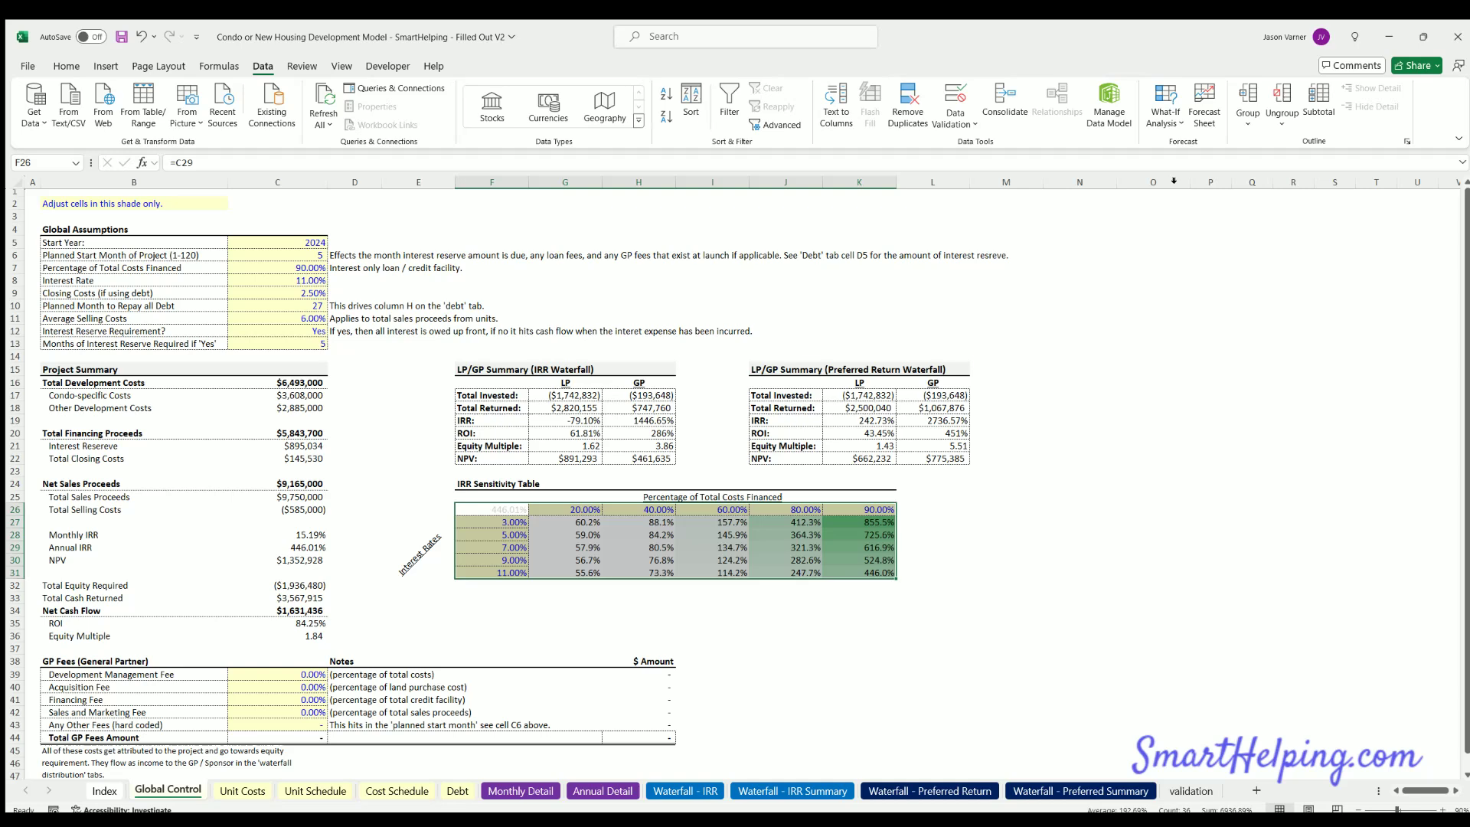
{"action": "left_click", "coordinate": [1123, 116]}
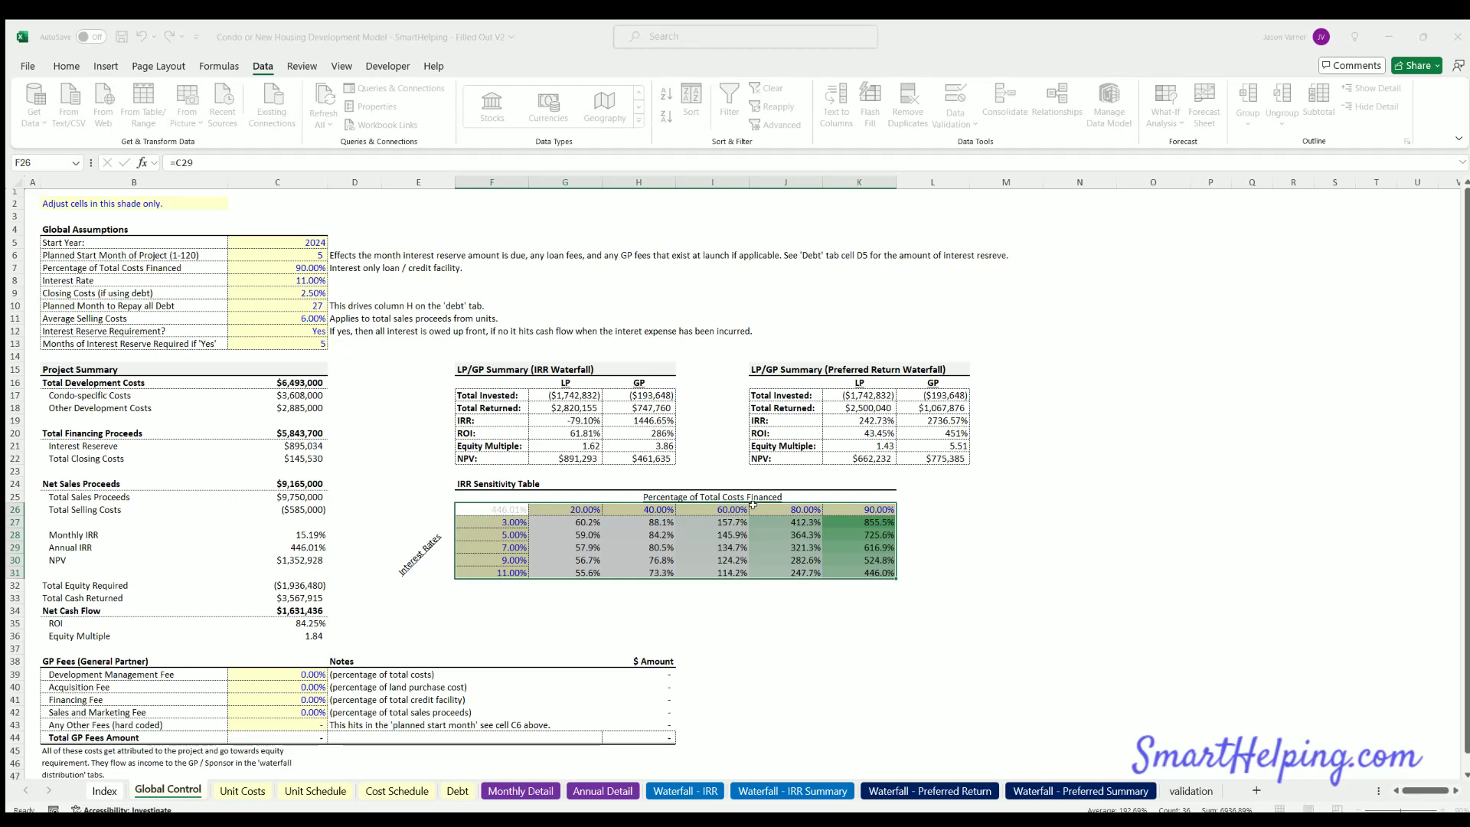
{"action": "left_click", "coordinate": [957, 544]}
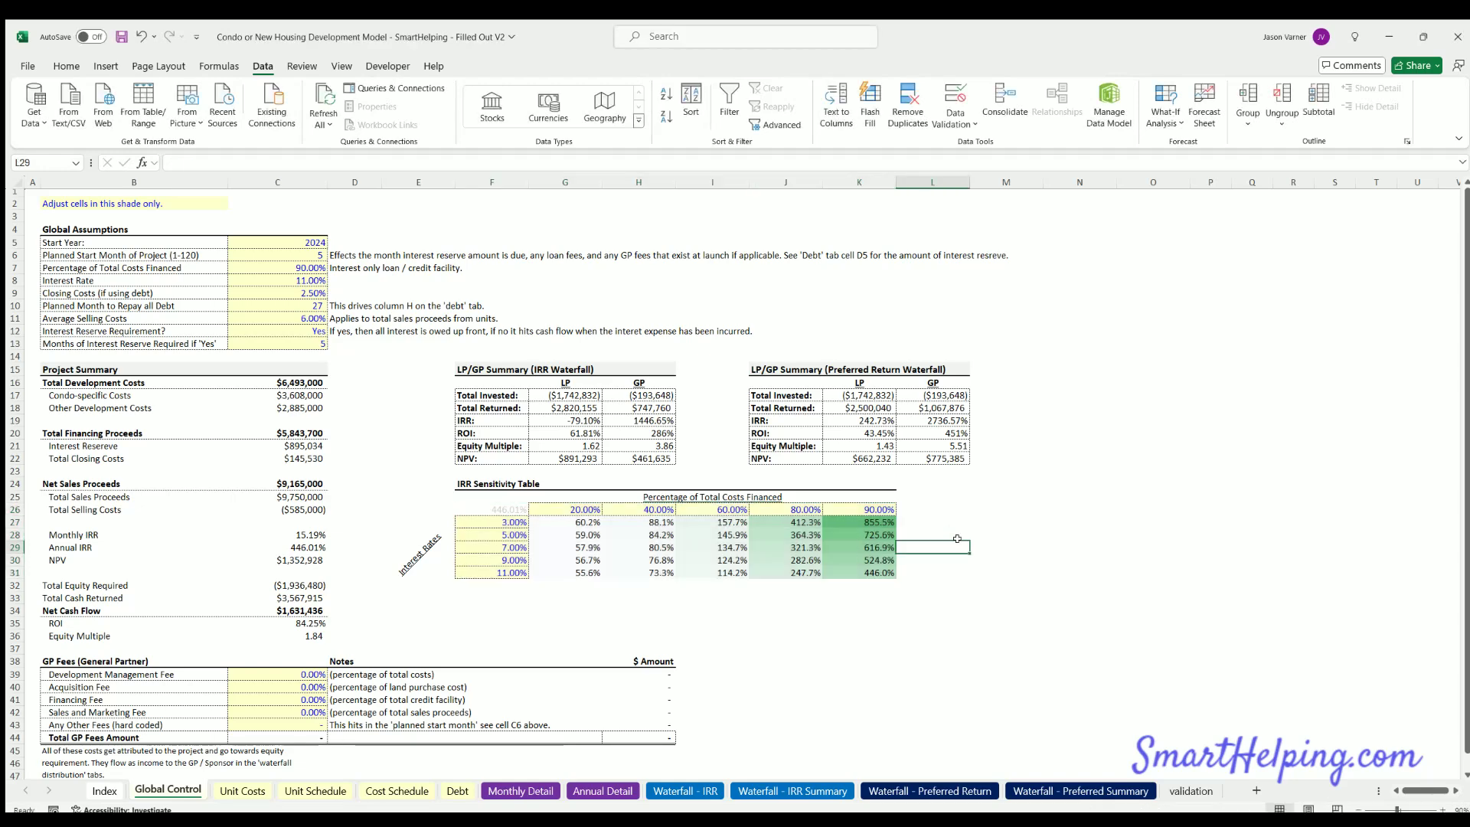
Trial-clear the IRR Sensitivity Table E24:K30, then undo and redo until it is fully restored
{"action": "left_click", "coordinate": [66, 66]}
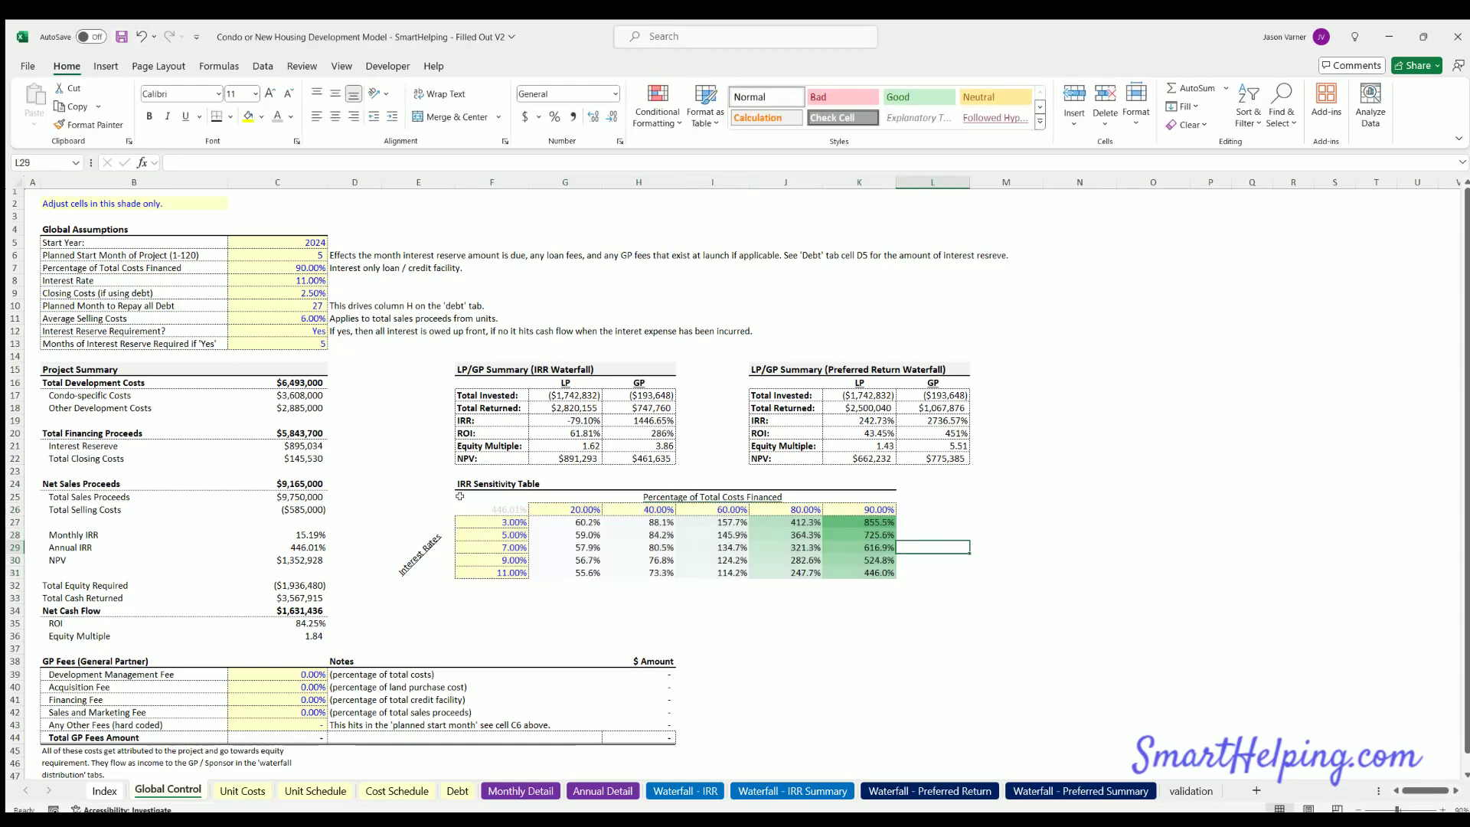
{"action": "left_click_drag", "start_coordinate": [404, 479], "coordinate": [777, 573]}
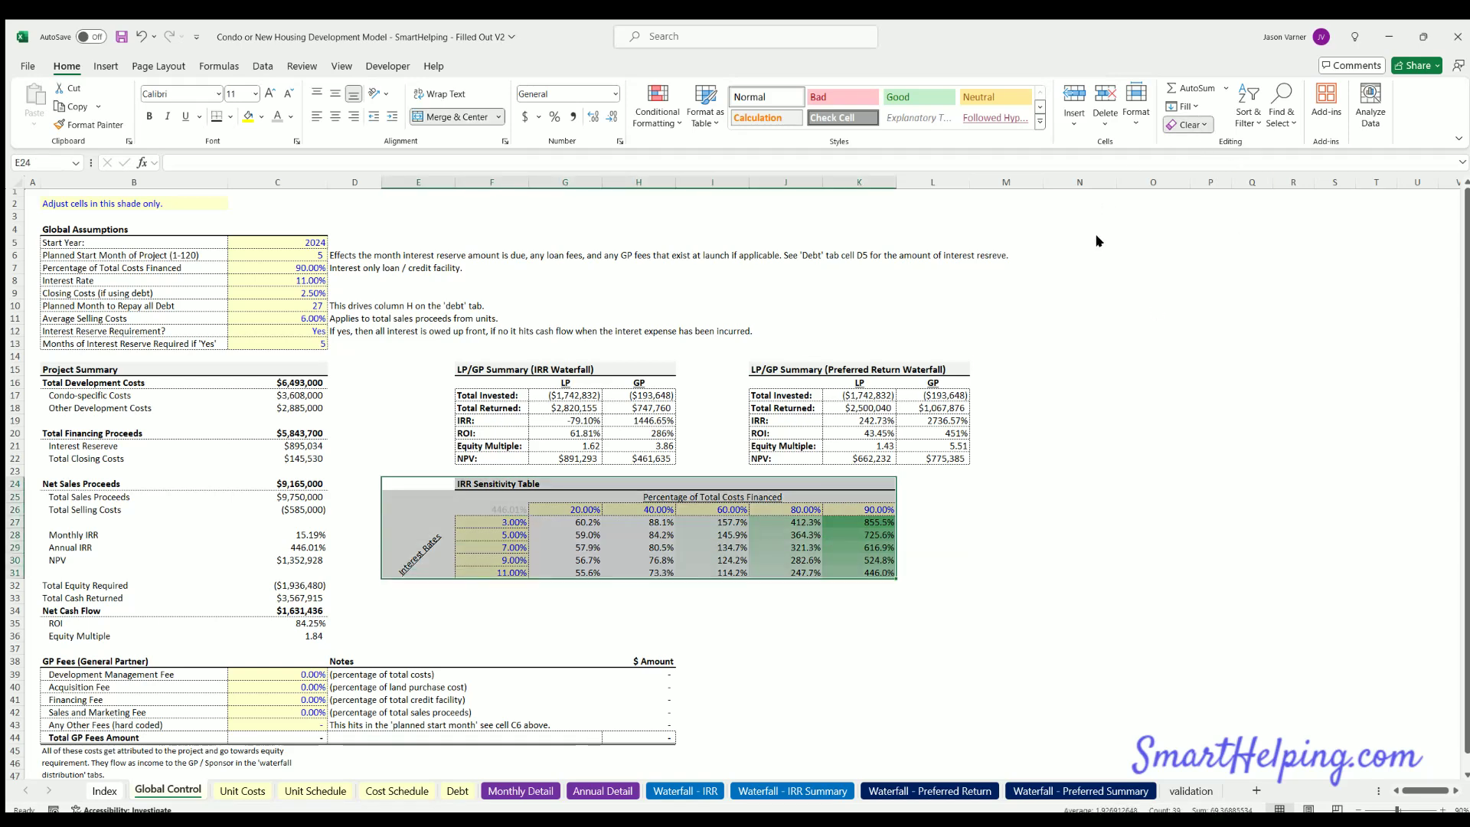
{"action": "key", "text": "Delete"}
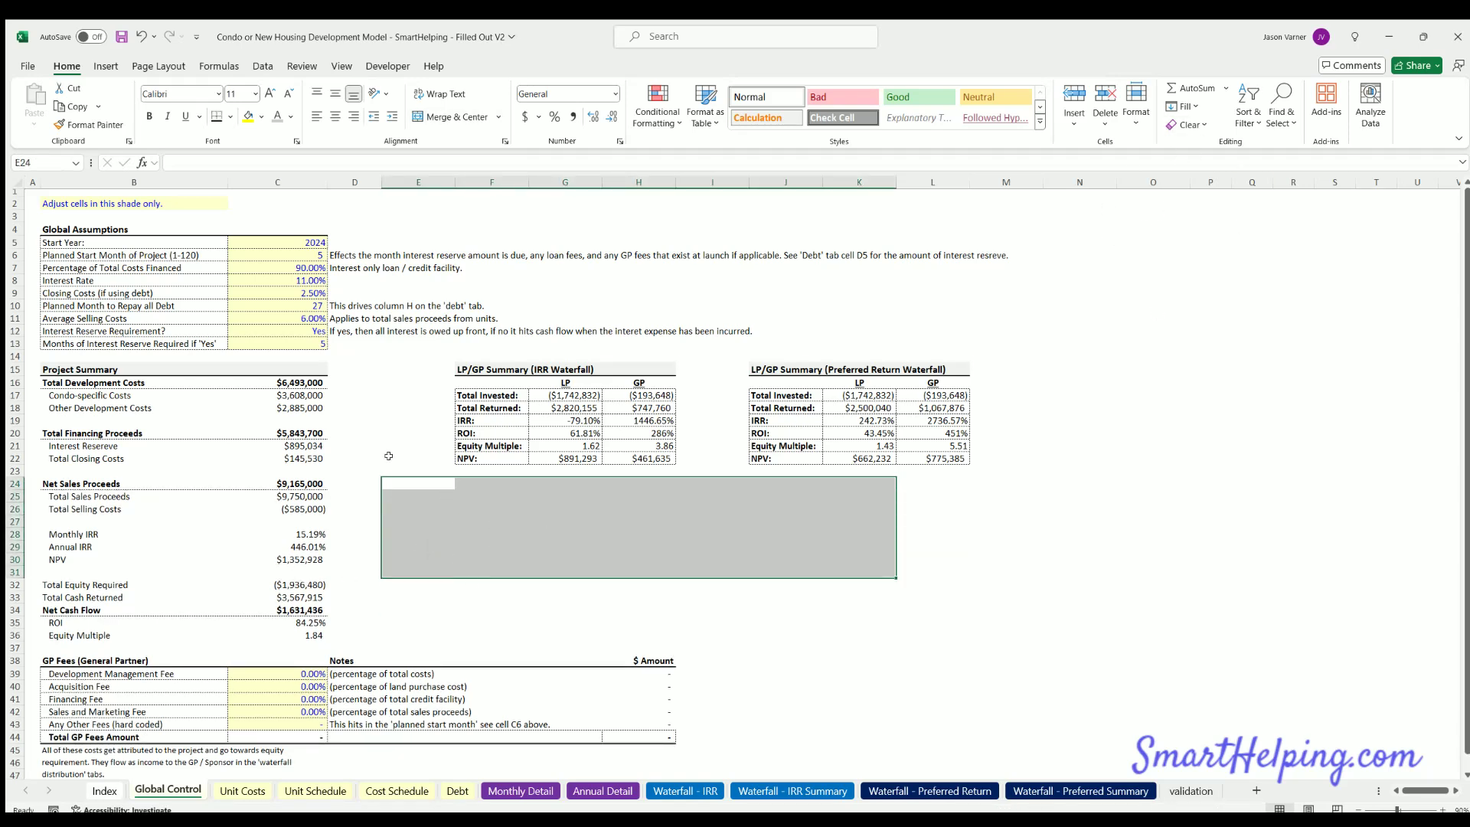
{"action": "left_click", "coordinate": [138, 34]}
{"action": "left_click", "coordinate": [138, 34]}
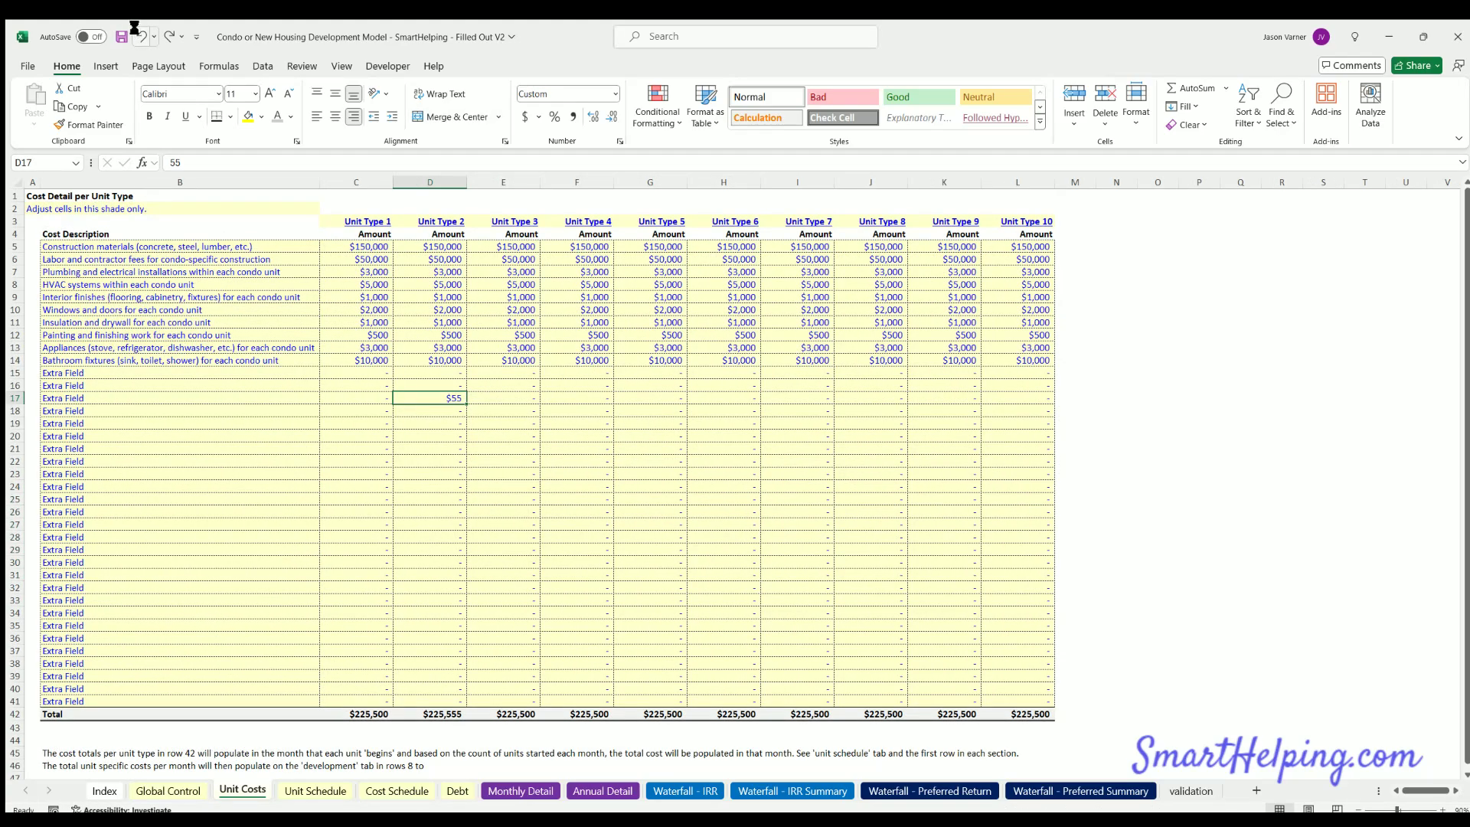
{"action": "left_click", "coordinate": [135, 30]}
{"action": "left_click", "coordinate": [134, 31]}
{"action": "left_click", "coordinate": [135, 31]}
{"action": "left_click", "coordinate": [135, 30]}
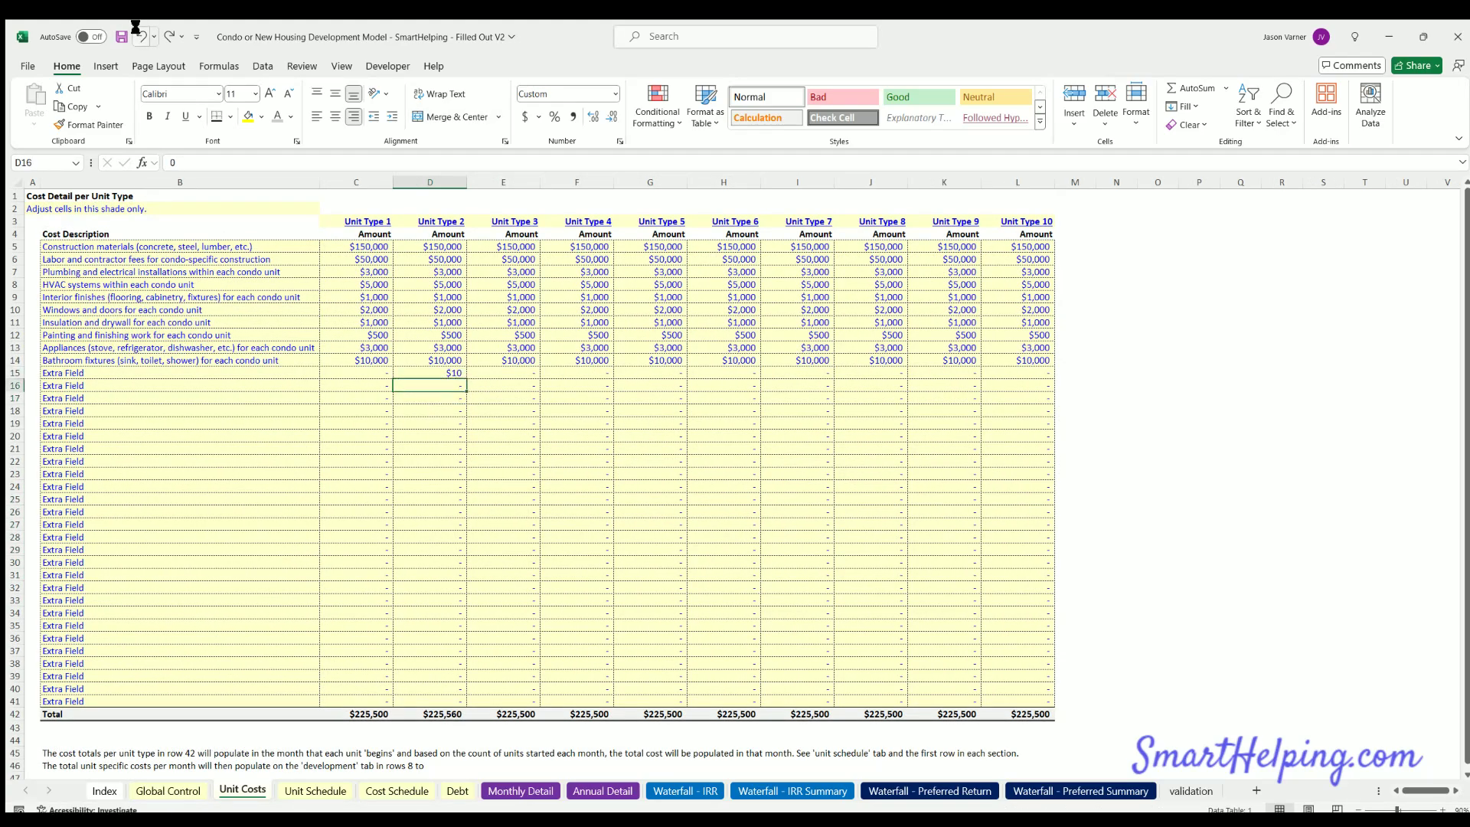
{"action": "left_click", "coordinate": [135, 31]}
{"action": "left_click", "coordinate": [169, 791]}
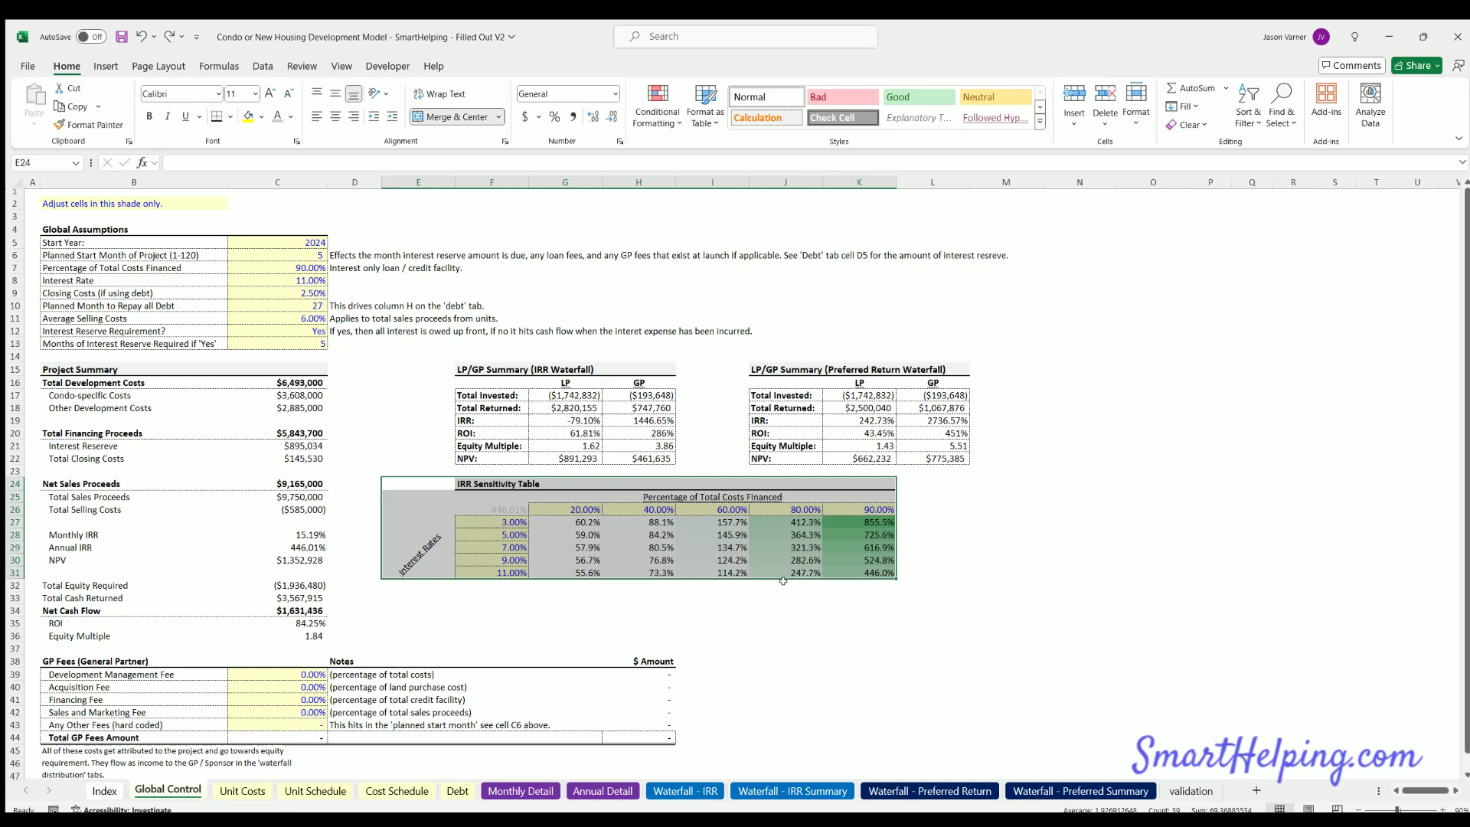
Check K30, the 60% header in I26, row G27:K27, rates F27:F31 and G31's formula, then save
{"action": "left_click", "coordinate": [856, 559]}
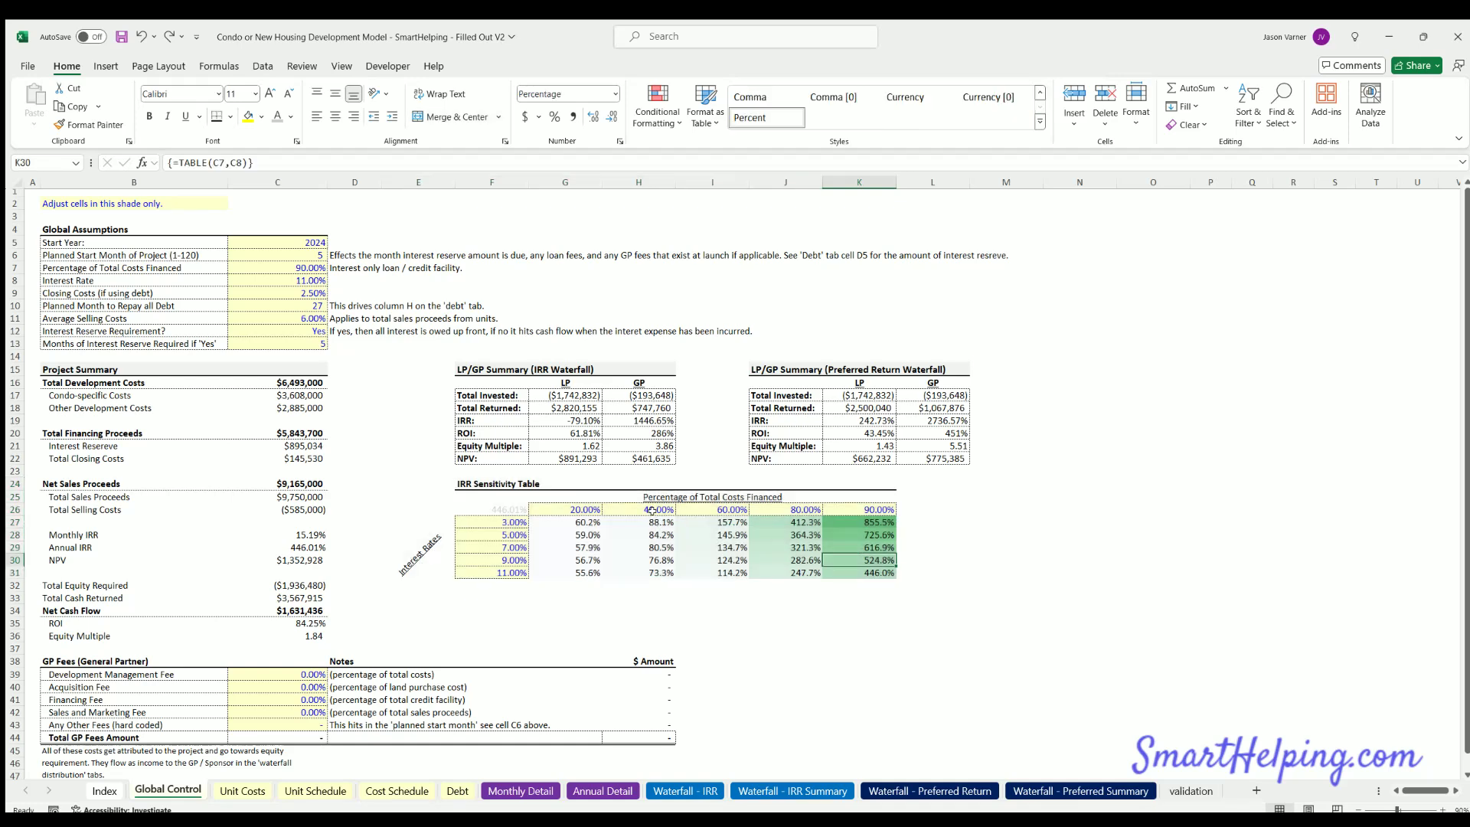
{"action": "left_click", "coordinate": [720, 506]}
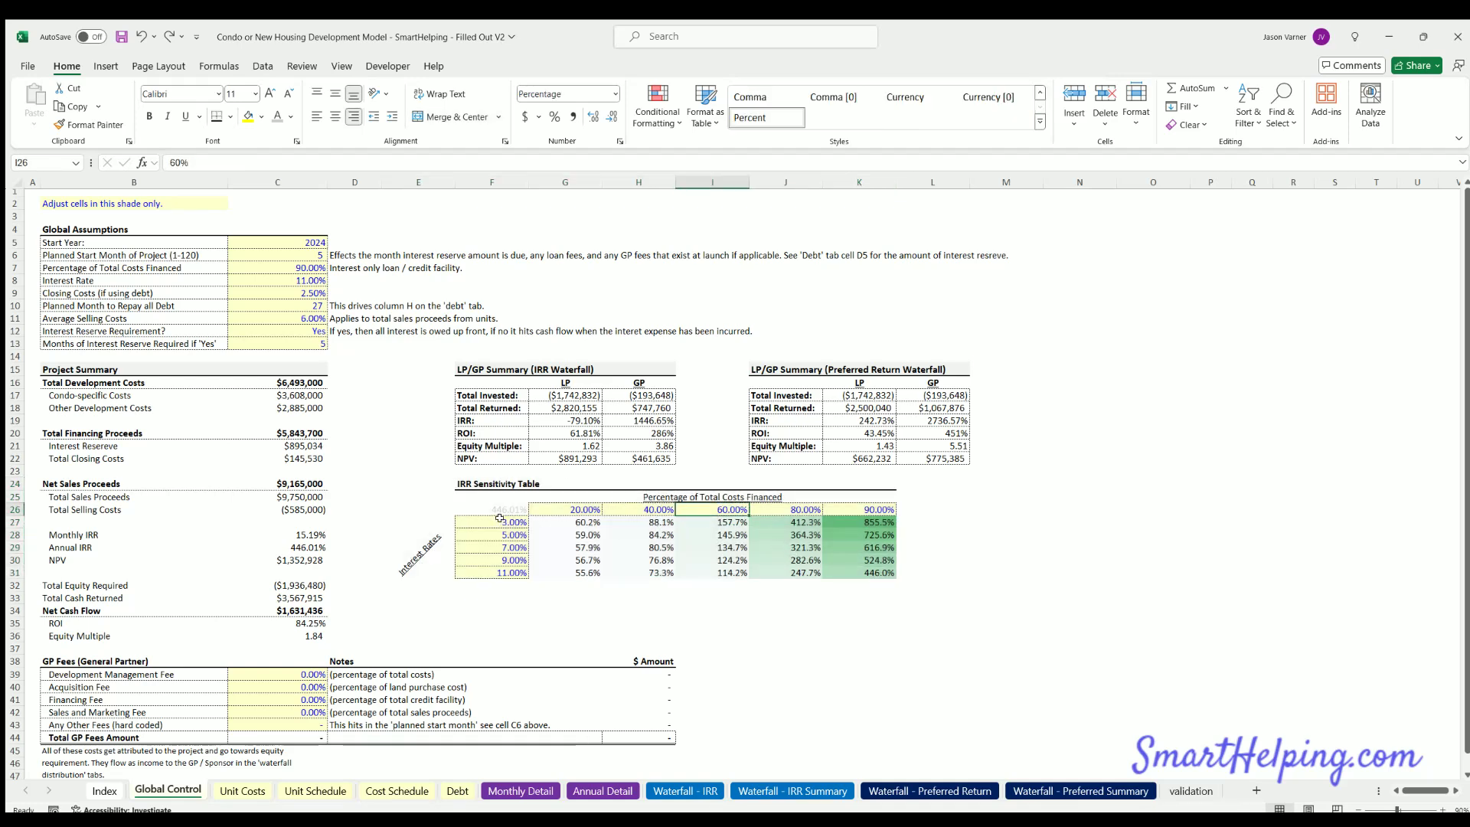
{"action": "left_click_drag", "start_coordinate": [558, 520], "coordinate": [843, 513]}
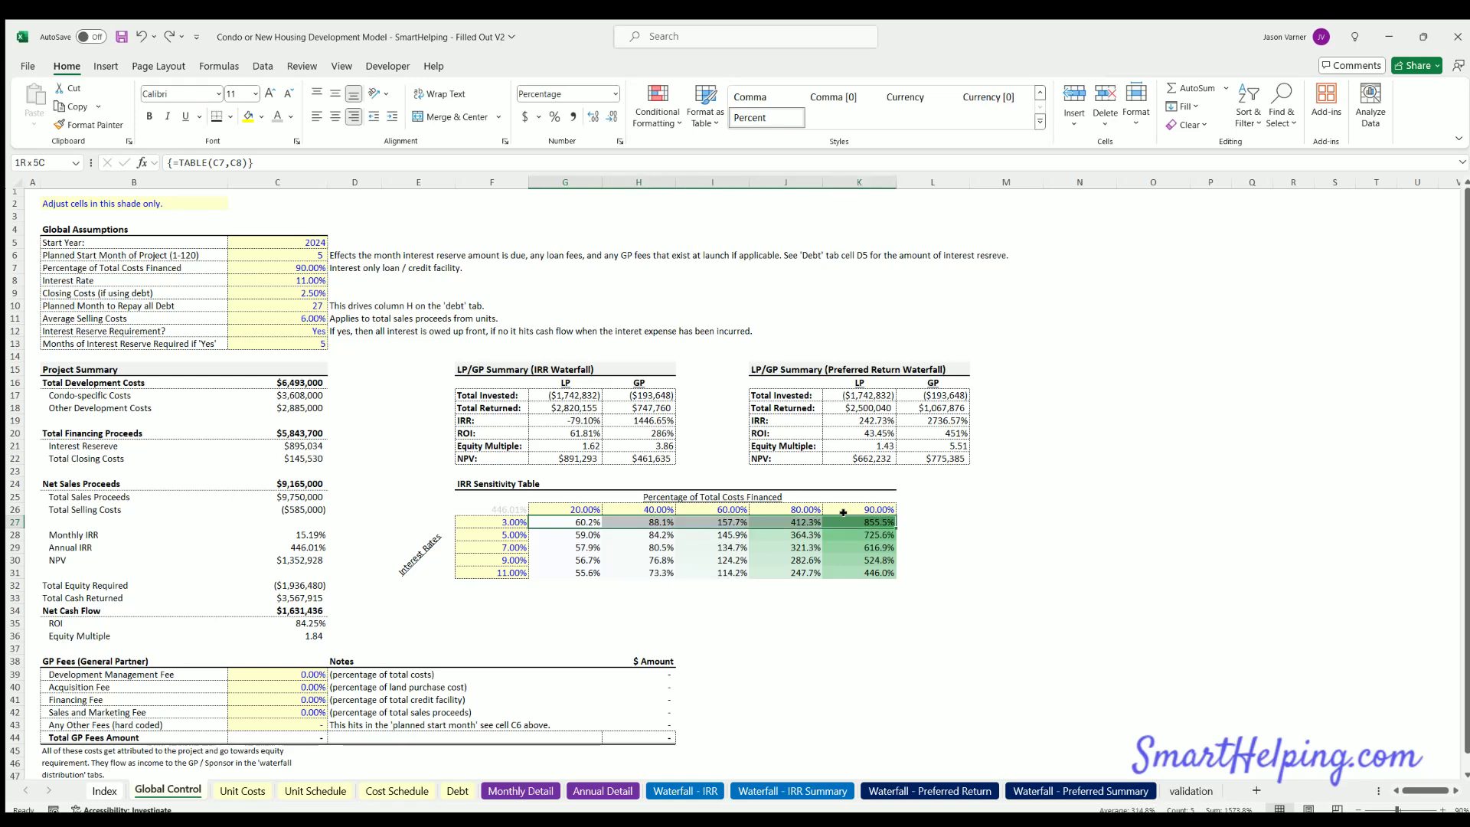
{"action": "left_click_drag", "start_coordinate": [496, 521], "coordinate": [505, 572]}
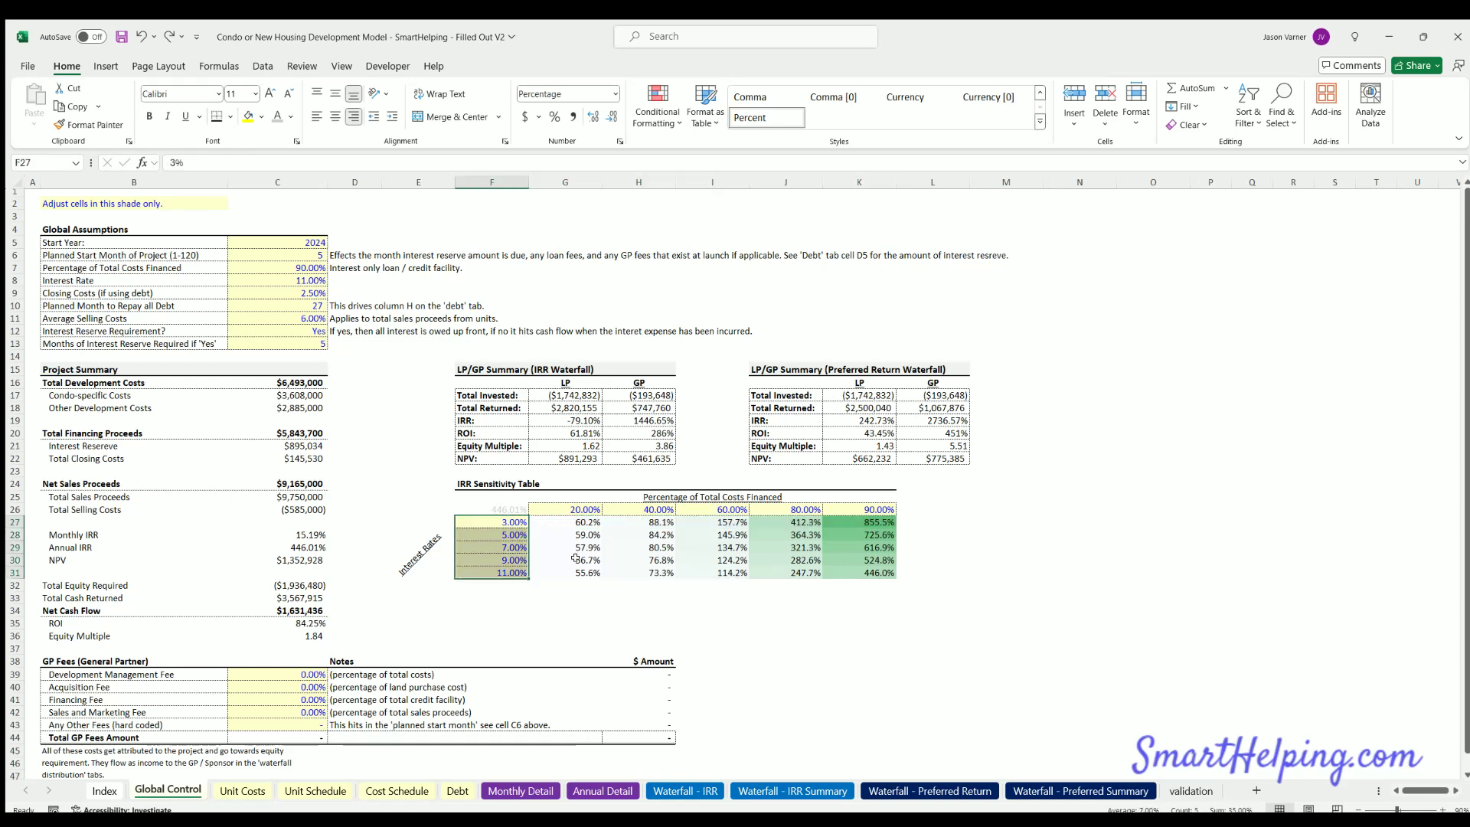
{"action": "left_click", "coordinate": [571, 571]}
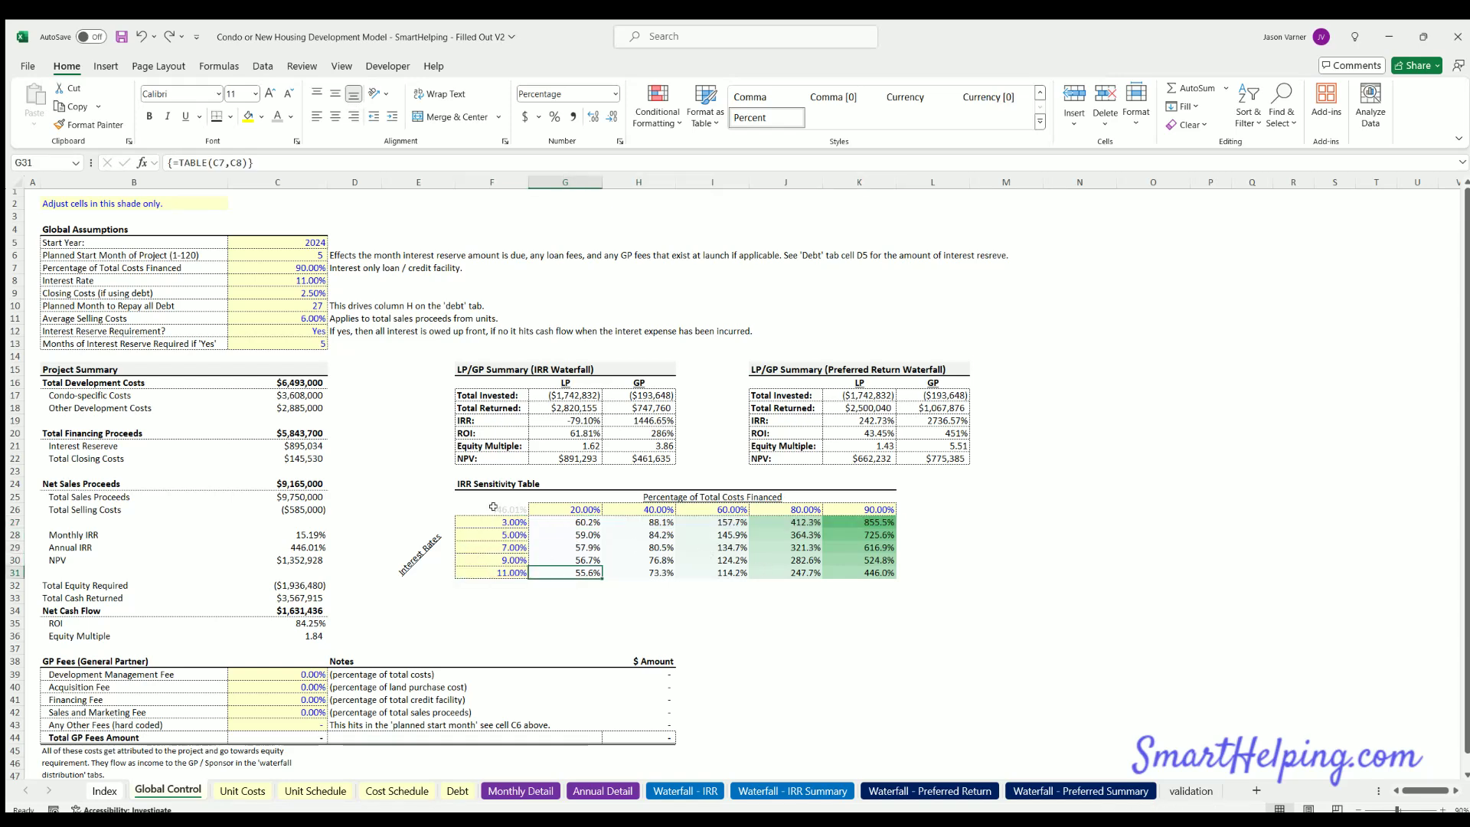
{"action": "left_click", "coordinate": [119, 33]}
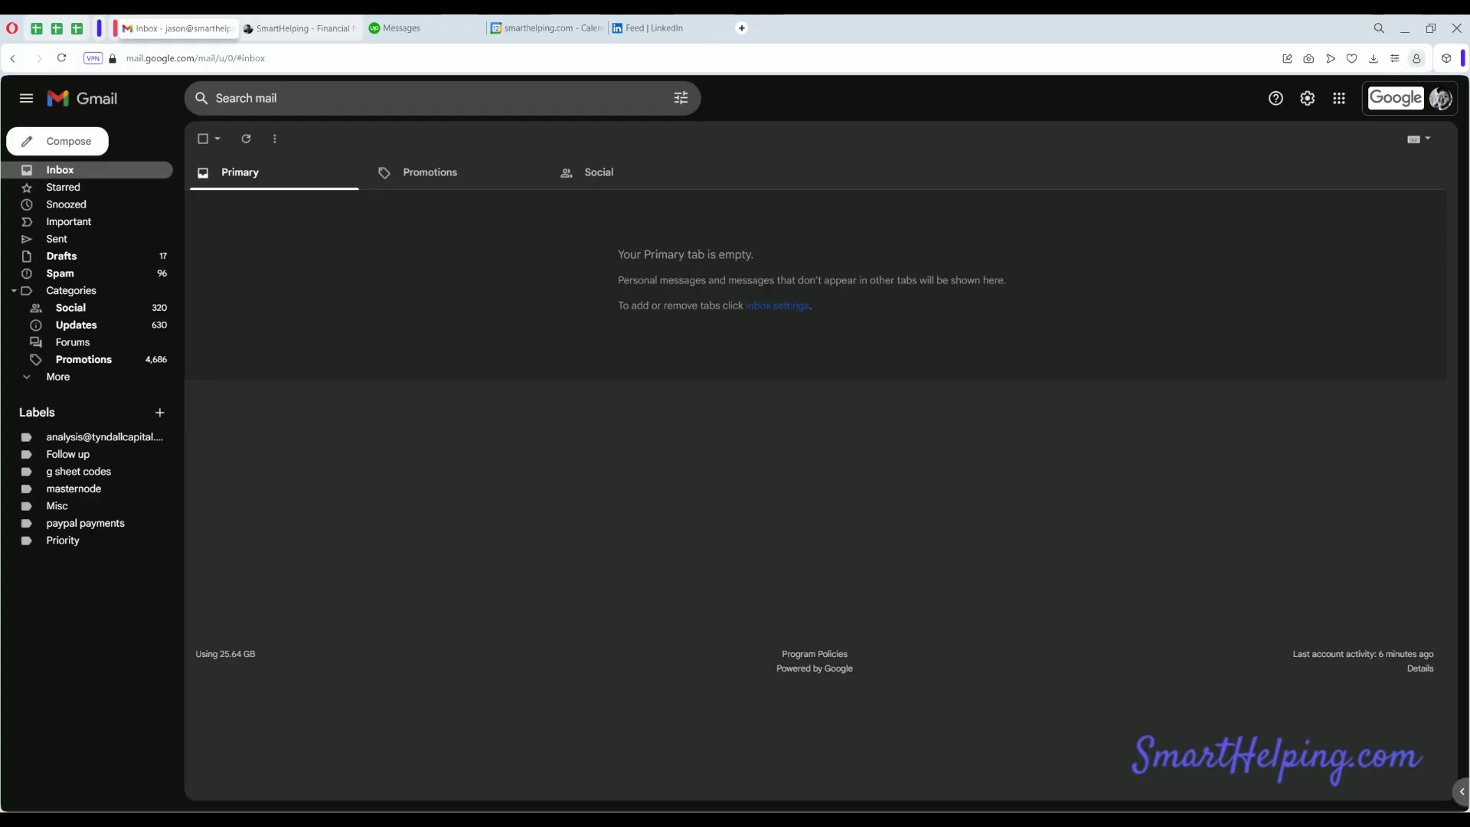
On the SmartHelping site, go through Home and Real Estate to the Condo / New Home Development template
{"action": "left_click", "coordinate": [293, 24]}
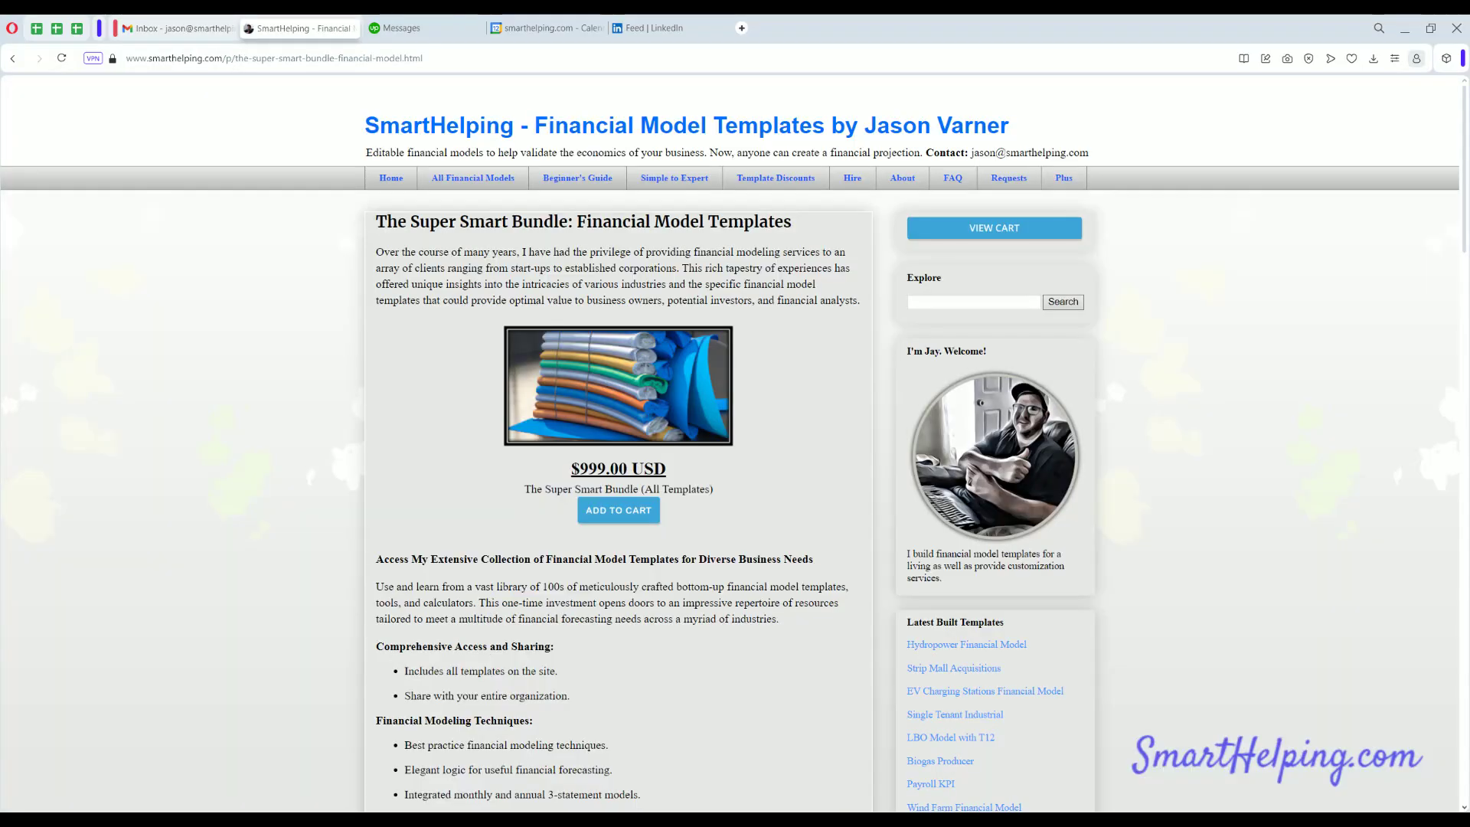
{"action": "left_click", "coordinate": [392, 183]}
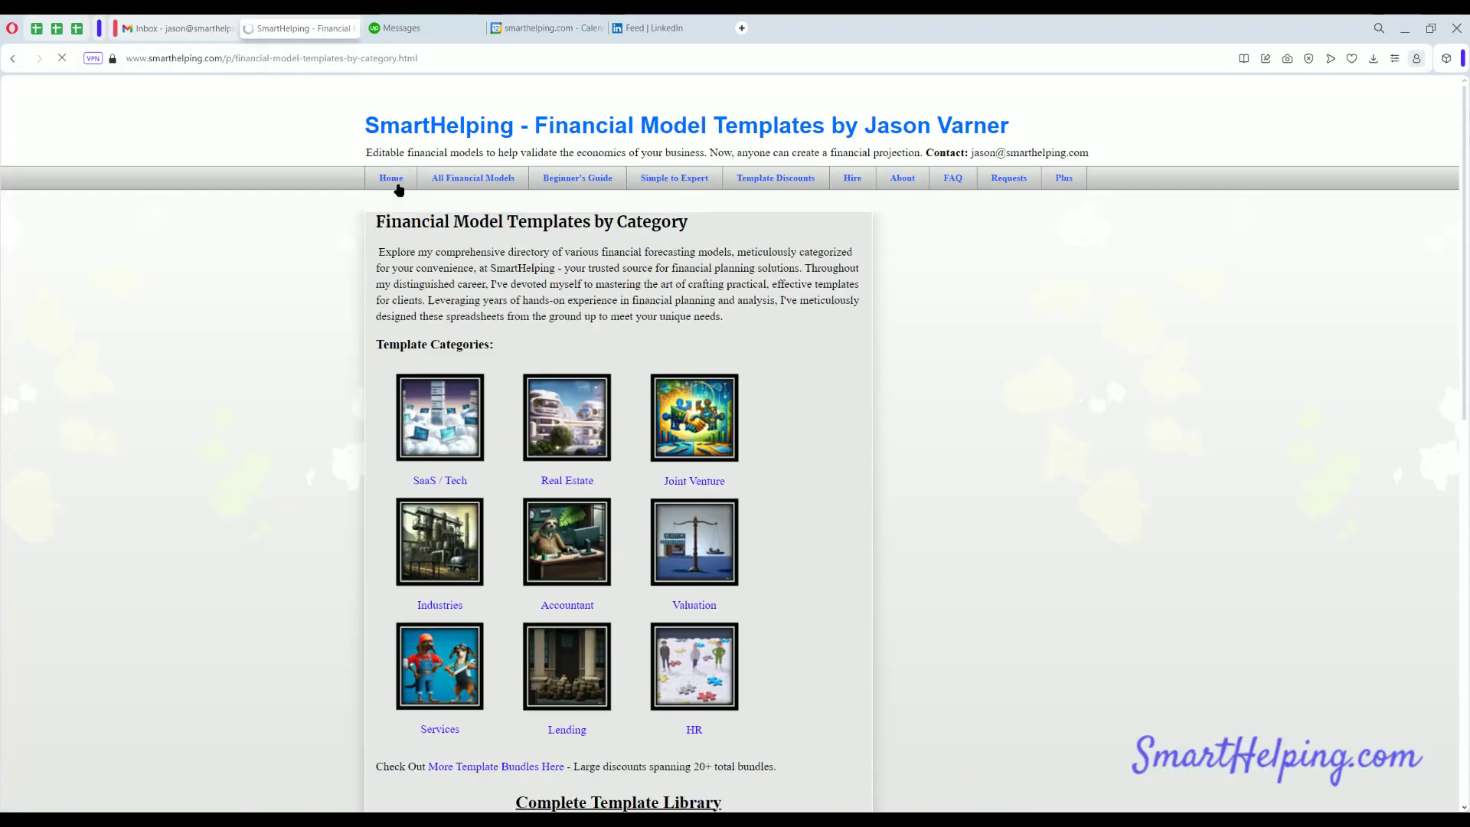
{"action": "left_click", "coordinate": [567, 480]}
{"action": "scroll", "coordinate": [470, 531], "scroll_direction": "down", "scroll_amount": 4}
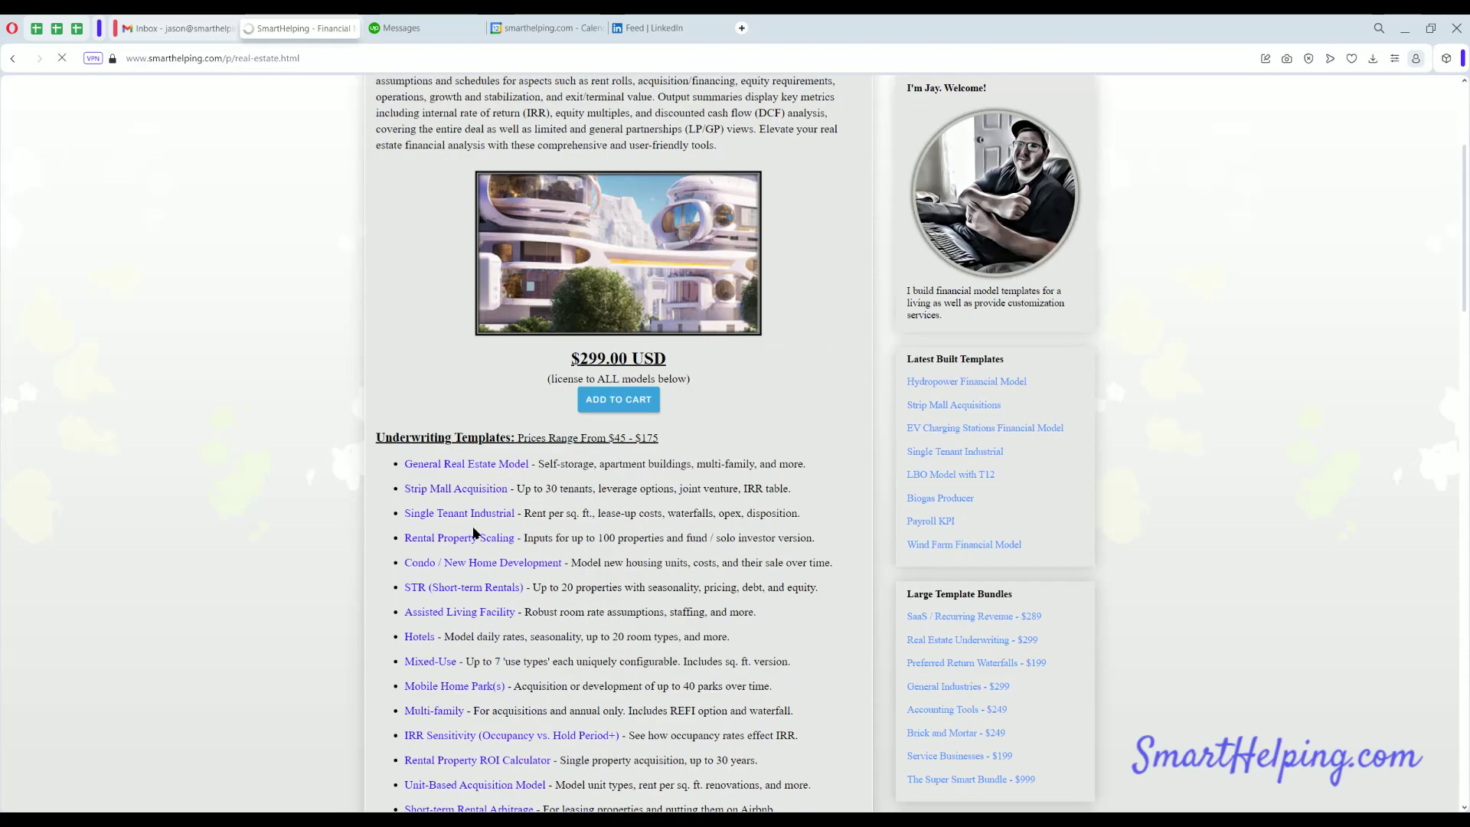
{"action": "left_click", "coordinate": [515, 564]}
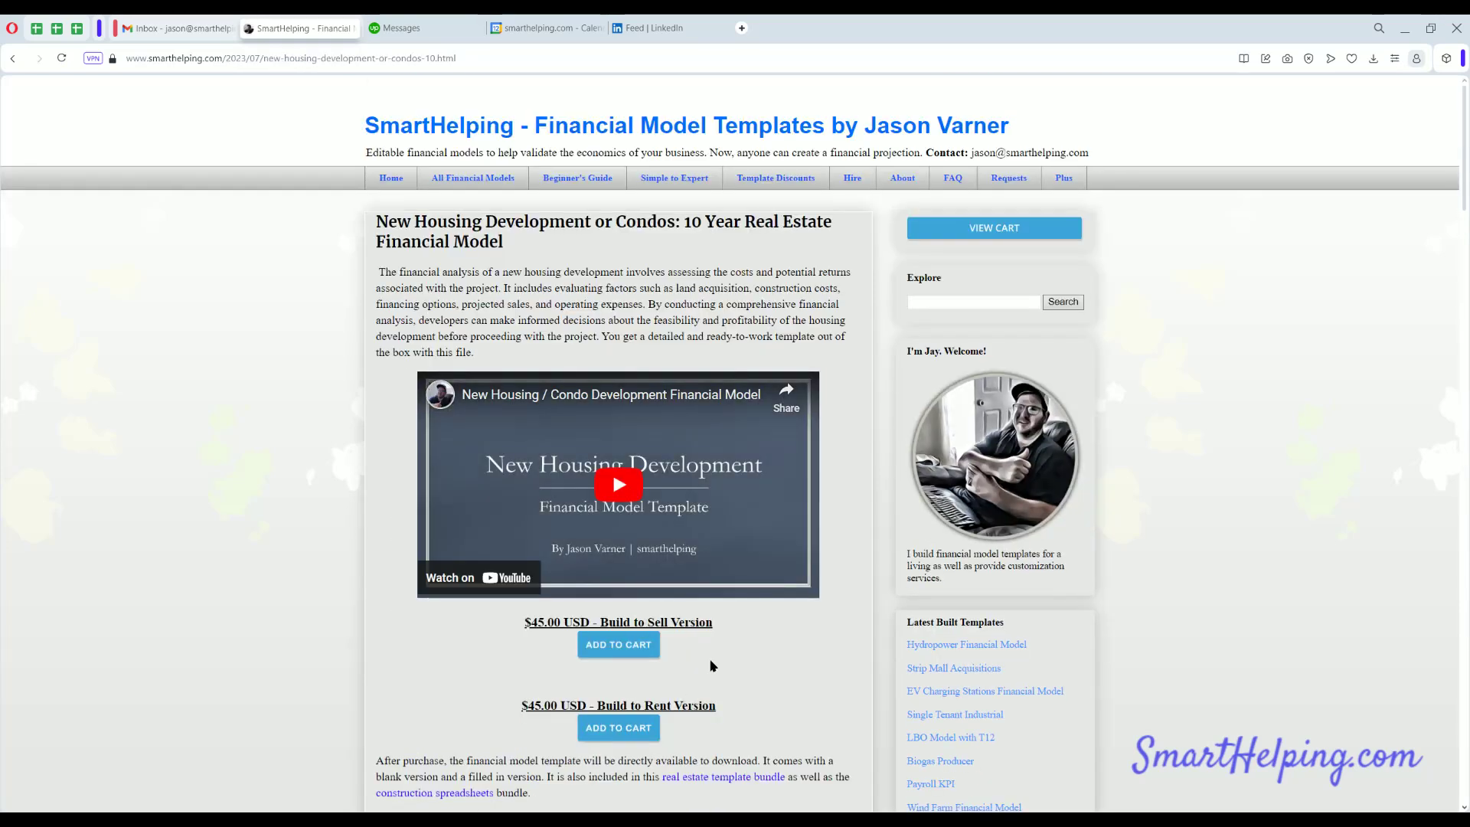
Review the Build to Sell price line and the surrounding product page details
{"action": "left_click_drag", "start_coordinate": [705, 621], "coordinate": [535, 622]}
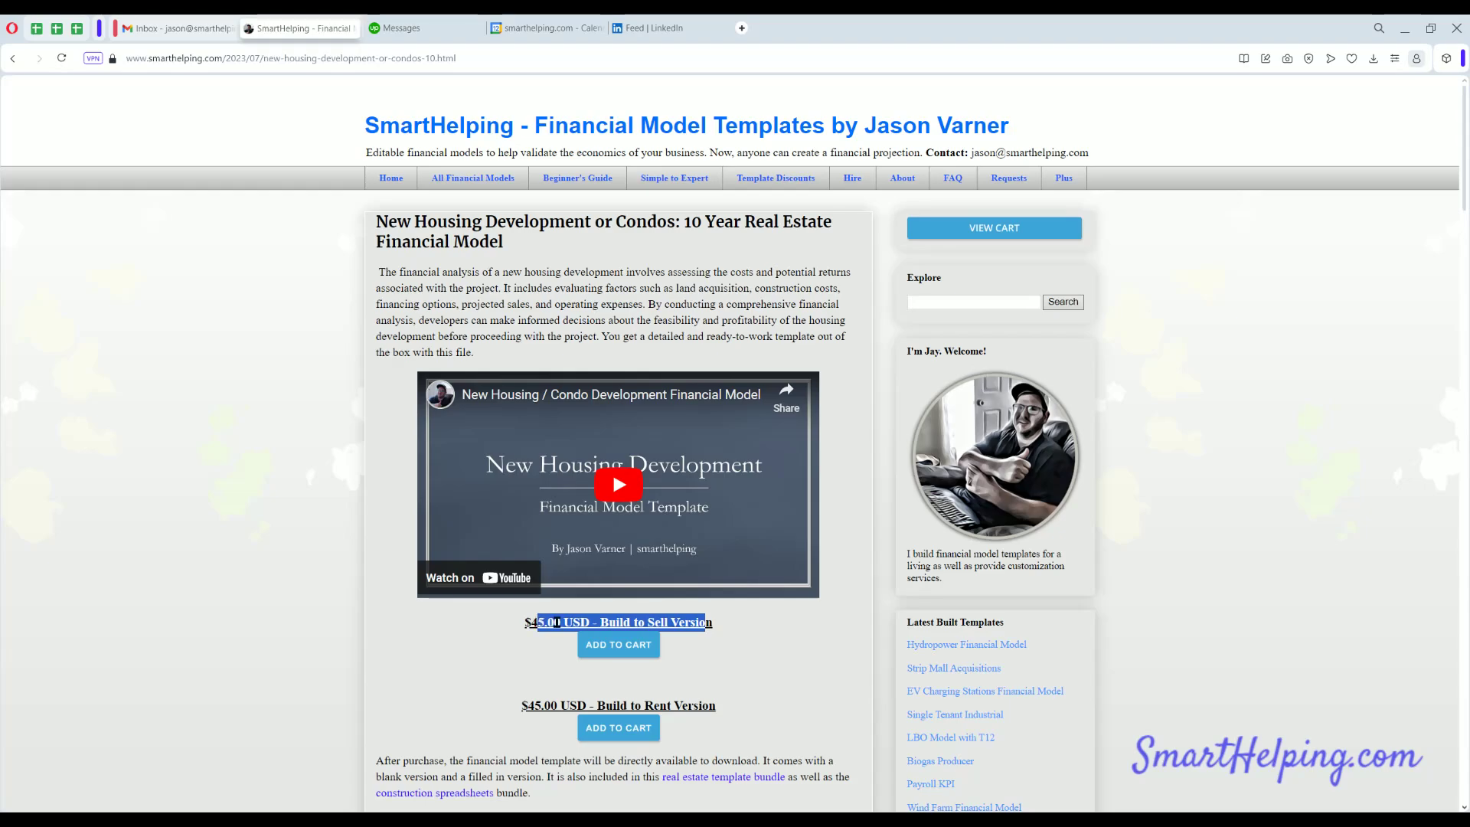
{"action": "left_click", "coordinate": [558, 623]}
{"action": "scroll", "coordinate": [517, 620], "scroll_direction": "down", "scroll_amount": 3}
{"action": "scroll", "coordinate": [516, 620], "scroll_direction": "down", "scroll_amount": 15}
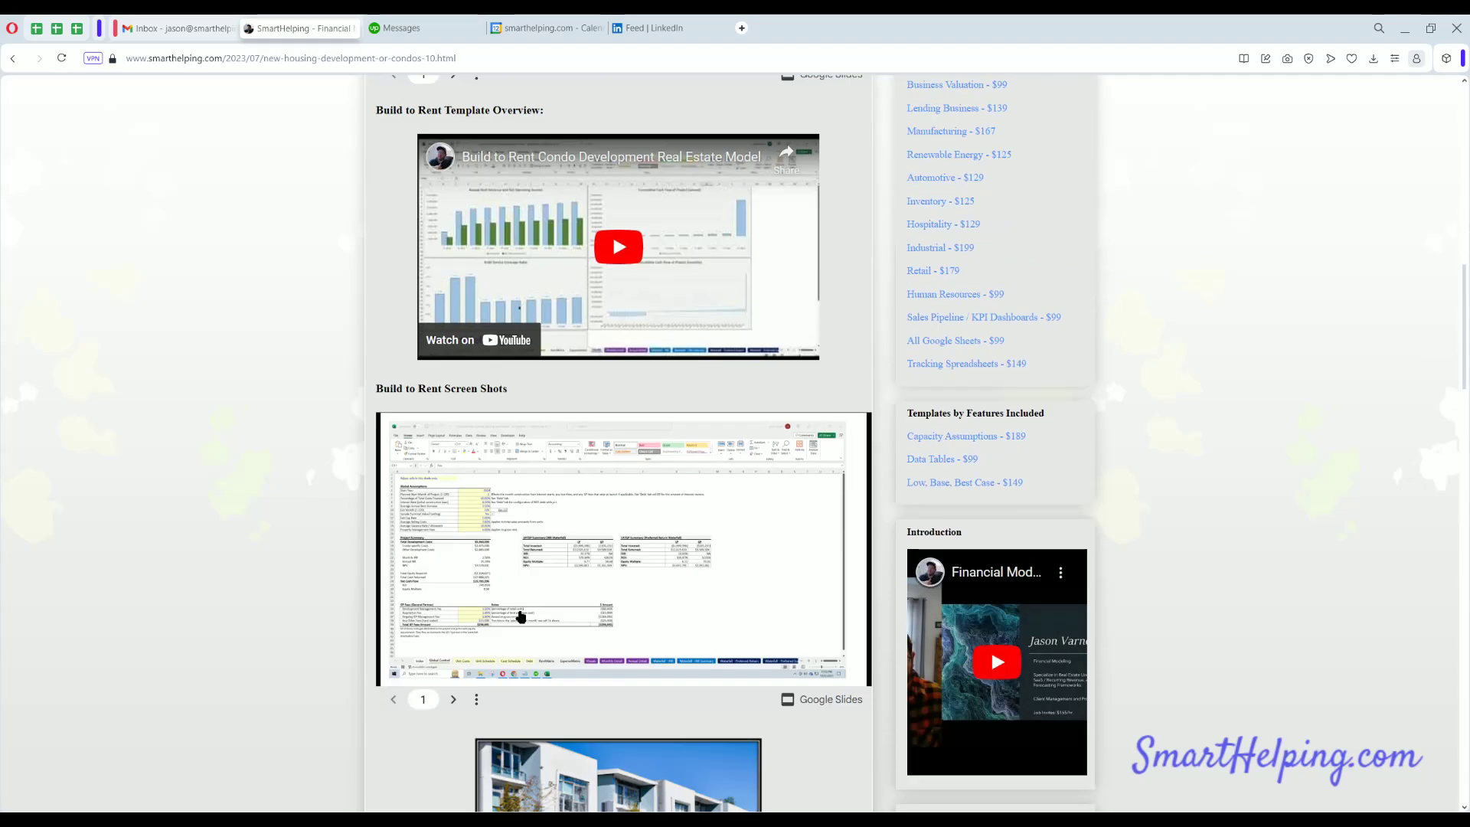
{"action": "scroll", "coordinate": [446, 513], "scroll_direction": "up", "scroll_amount": 10}
{"action": "scroll", "coordinate": [448, 516], "scroll_direction": "up", "scroll_amount": 7}
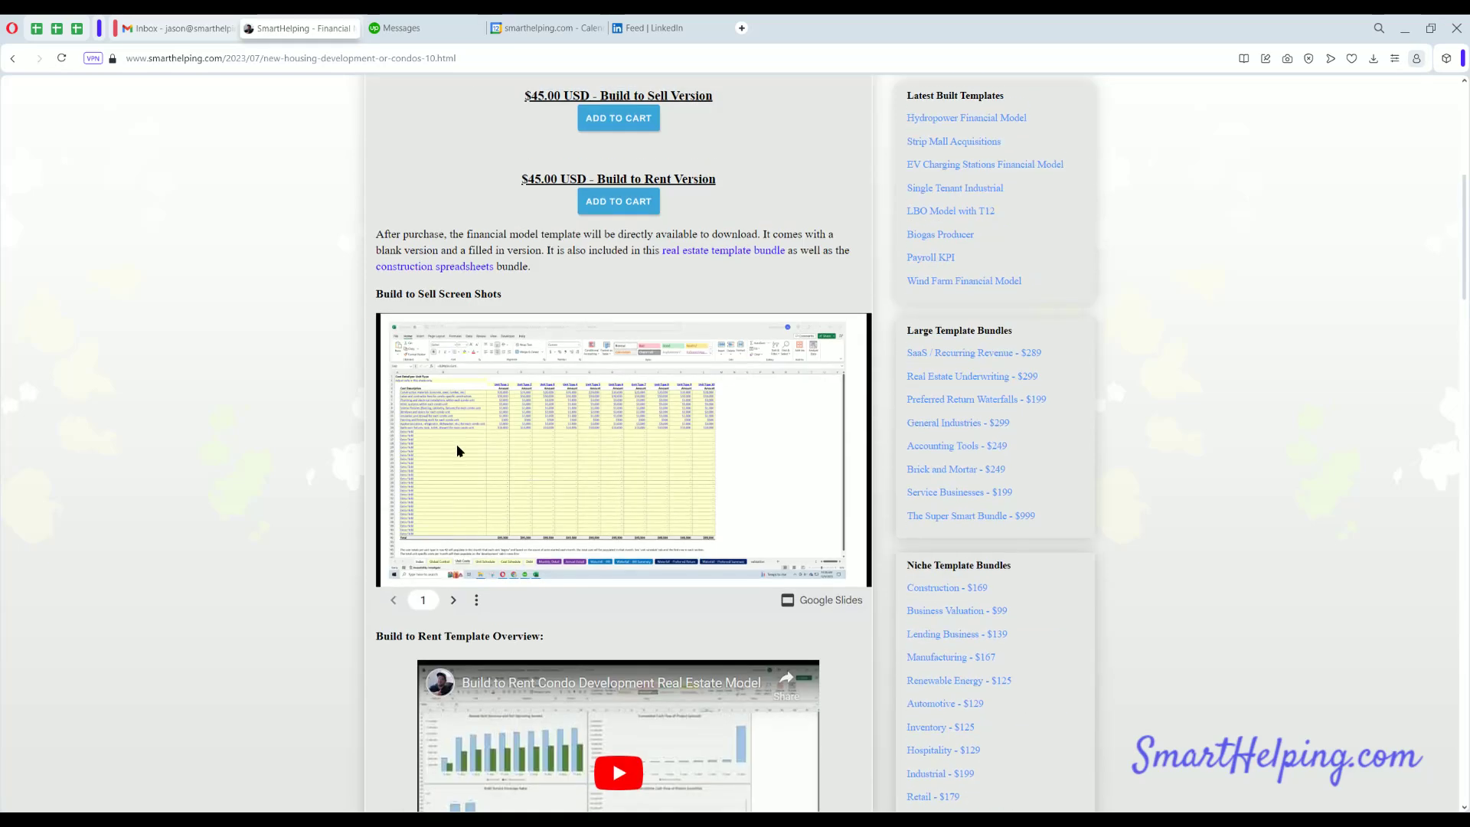
Advance through the Build to Sell screenshot slides and return to the top of the page
{"action": "left_click", "coordinate": [453, 600]}
{"action": "left_click", "coordinate": [453, 600]}
{"action": "left_click", "coordinate": [453, 600]}
{"action": "left_click", "coordinate": [453, 600]}
{"action": "left_click", "coordinate": [453, 600]}
{"action": "left_click", "coordinate": [453, 600]}
{"action": "left_click", "coordinate": [453, 600]}
{"action": "left_click", "coordinate": [453, 600]}
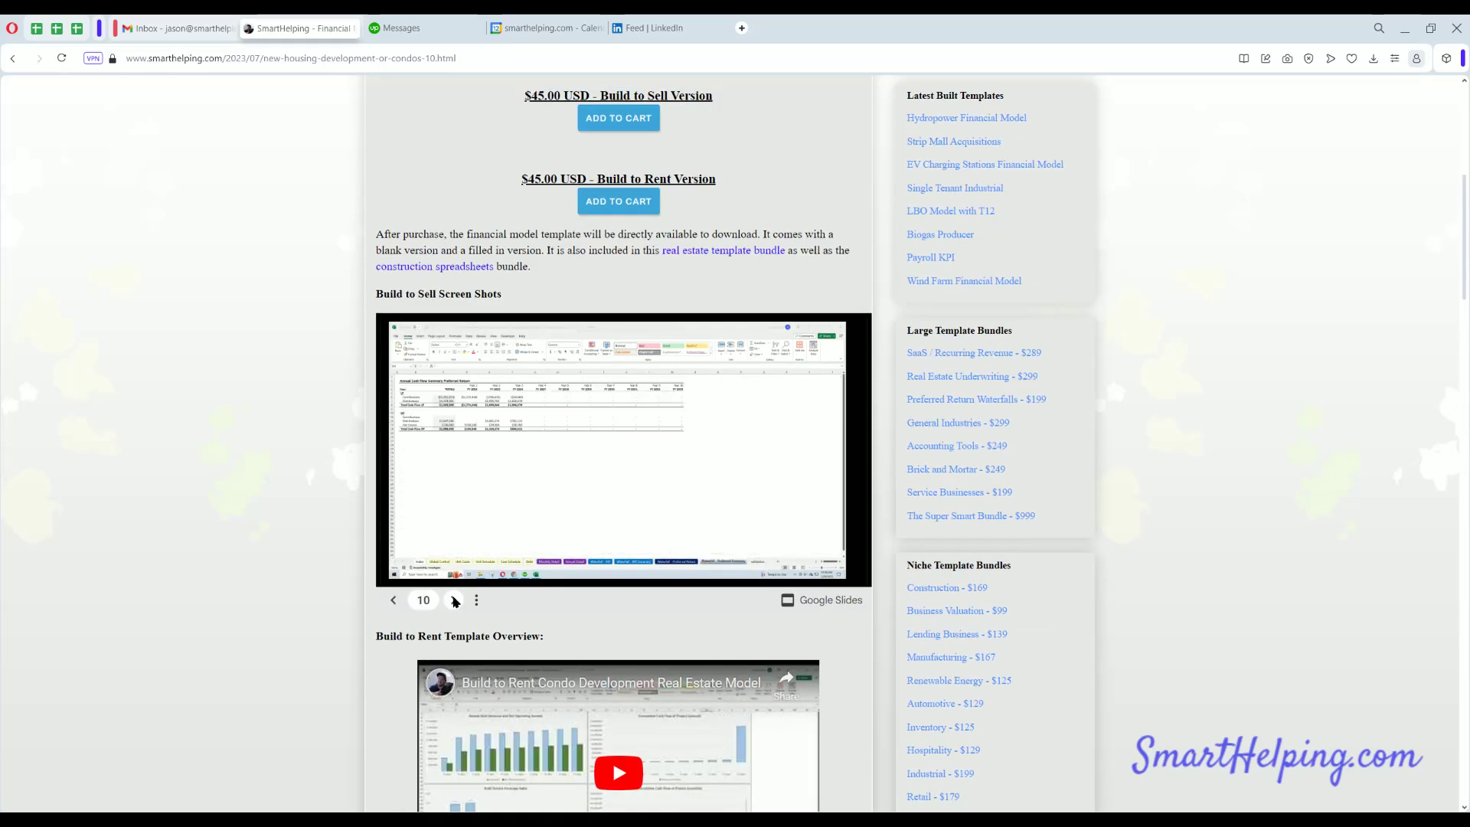
{"action": "left_click", "coordinate": [453, 600]}
{"action": "left_click", "coordinate": [453, 600]}
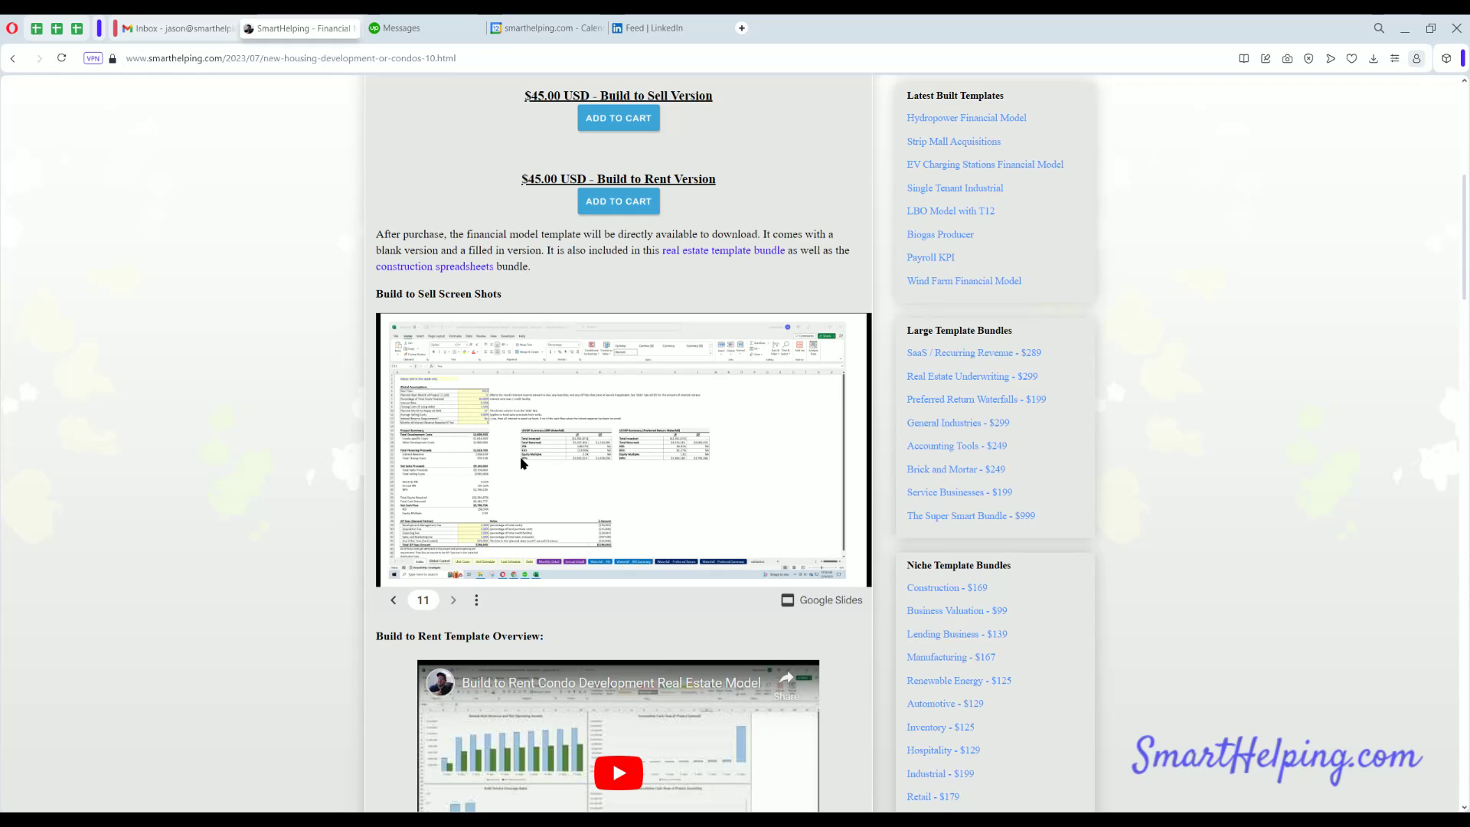
{"action": "scroll", "coordinate": [286, 443], "scroll_direction": "up", "scroll_amount": 1}
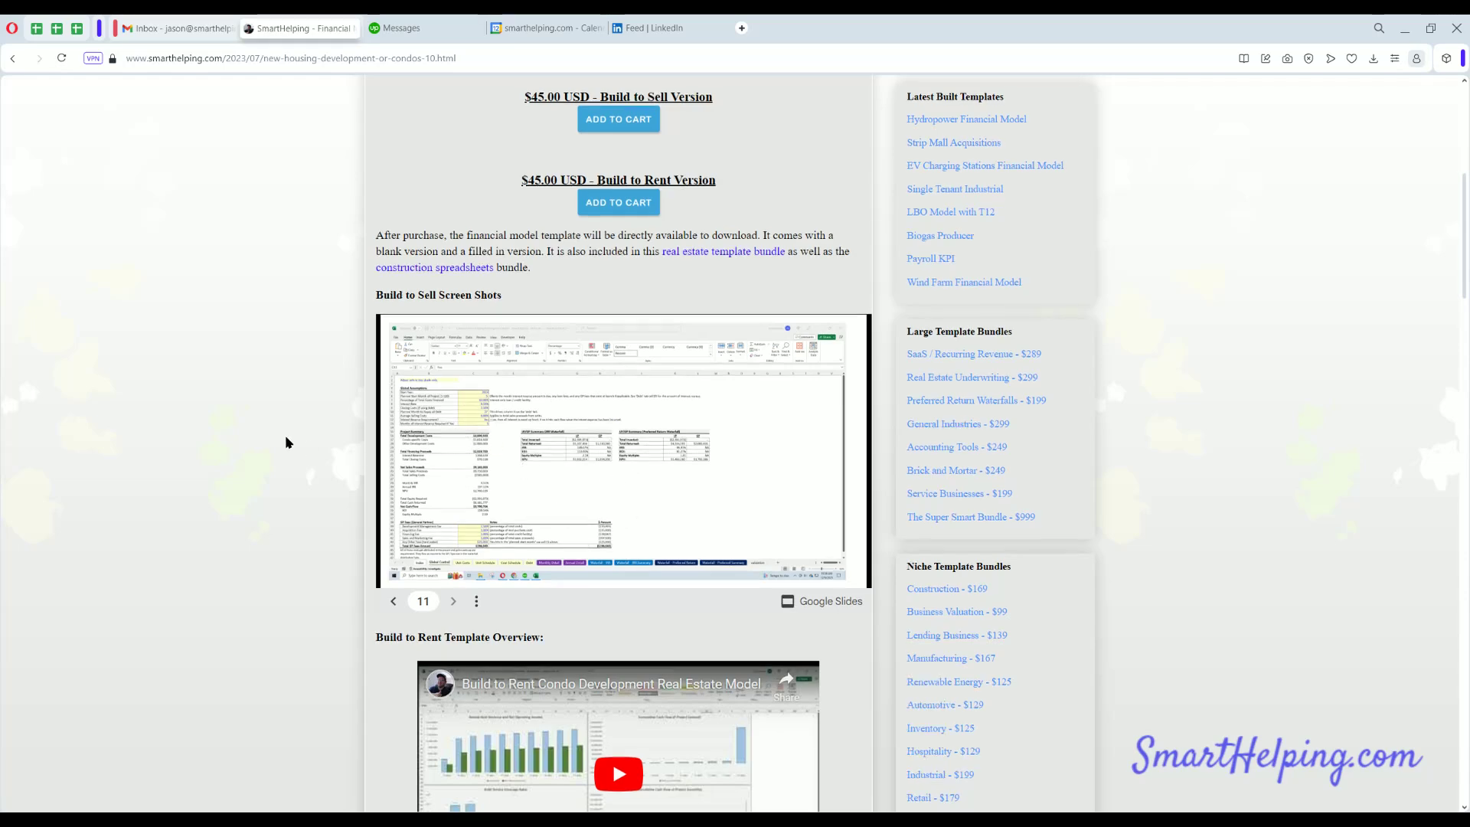
{"action": "scroll", "coordinate": [286, 442], "scroll_direction": "up", "scroll_amount": 7}
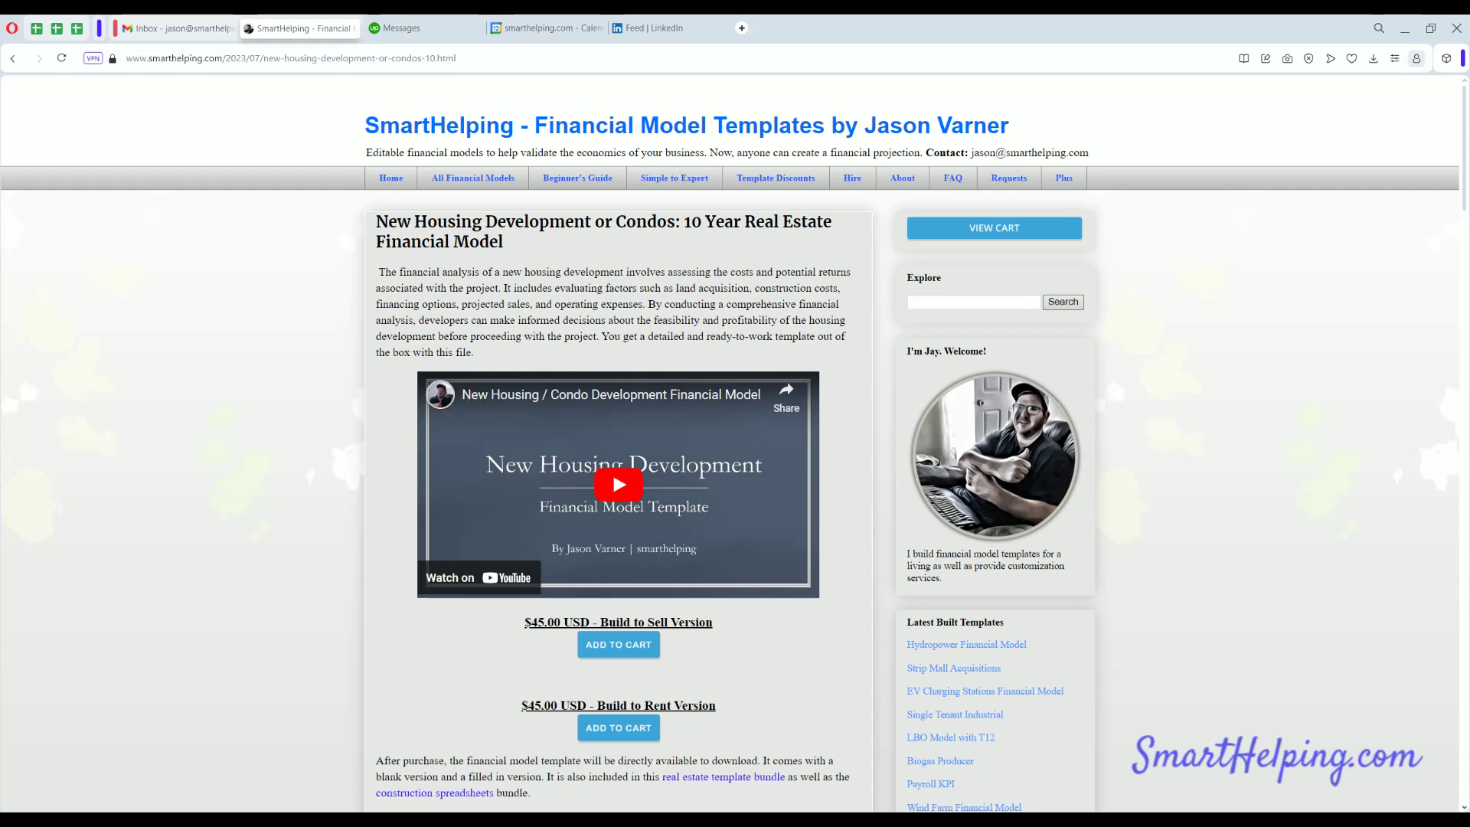
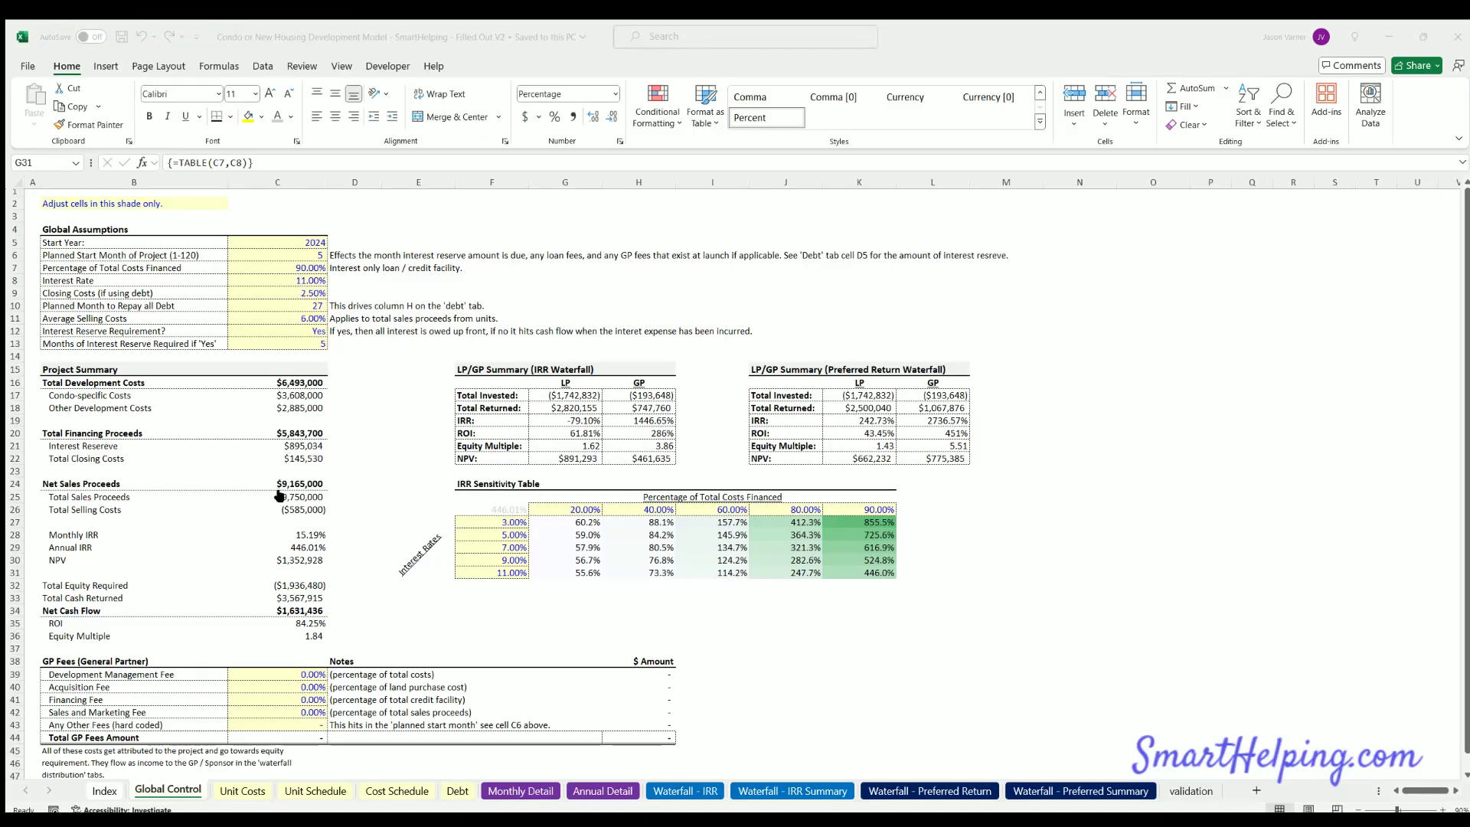
Bring the Apartment Building, Multi-Family and Self-Storage workbook forward on its Global Control sheet
{"action": "key", "text": "alt+Tab"}
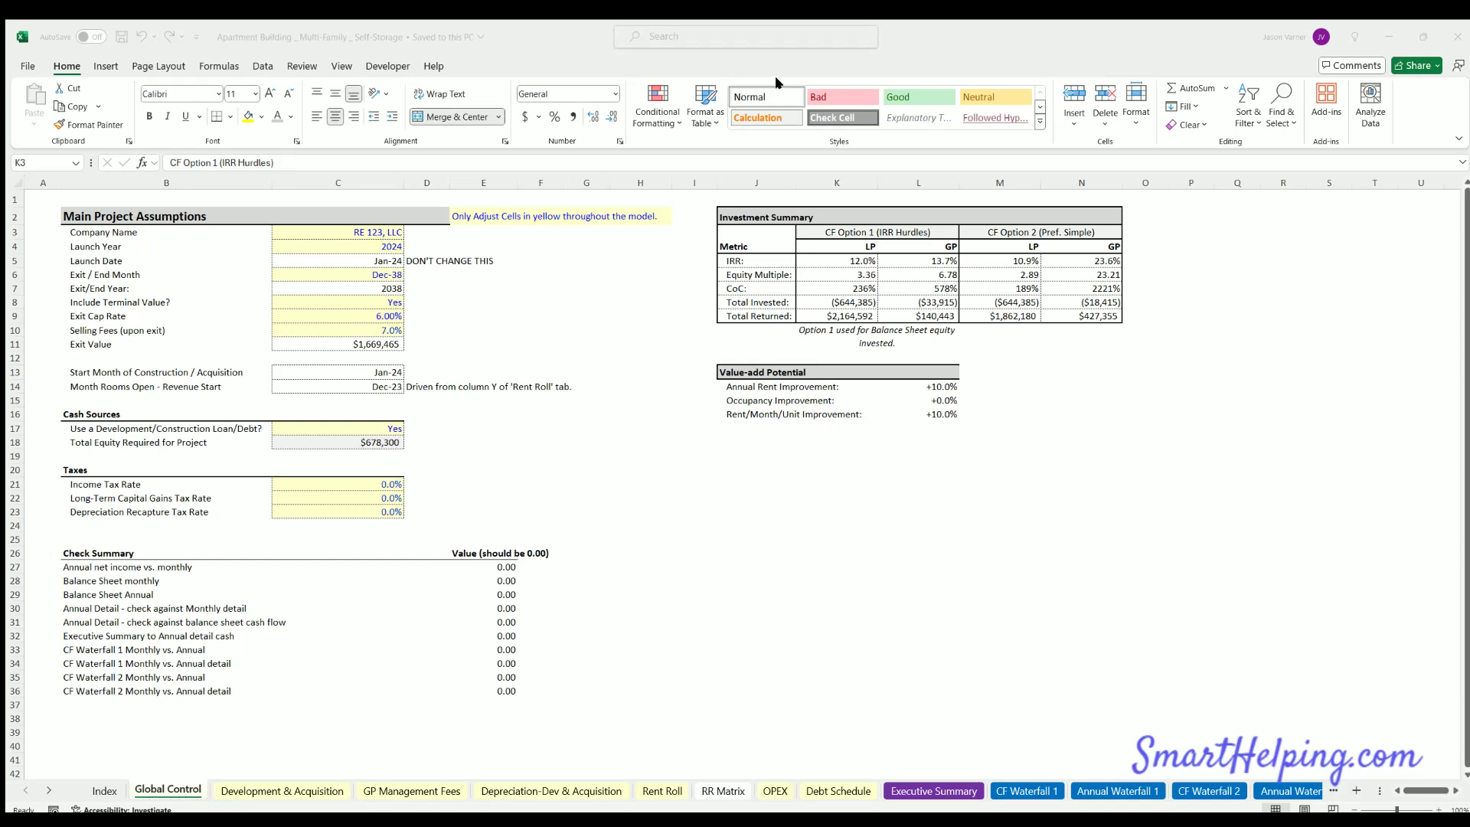
{"action": "key", "text": "ctrl+c"}
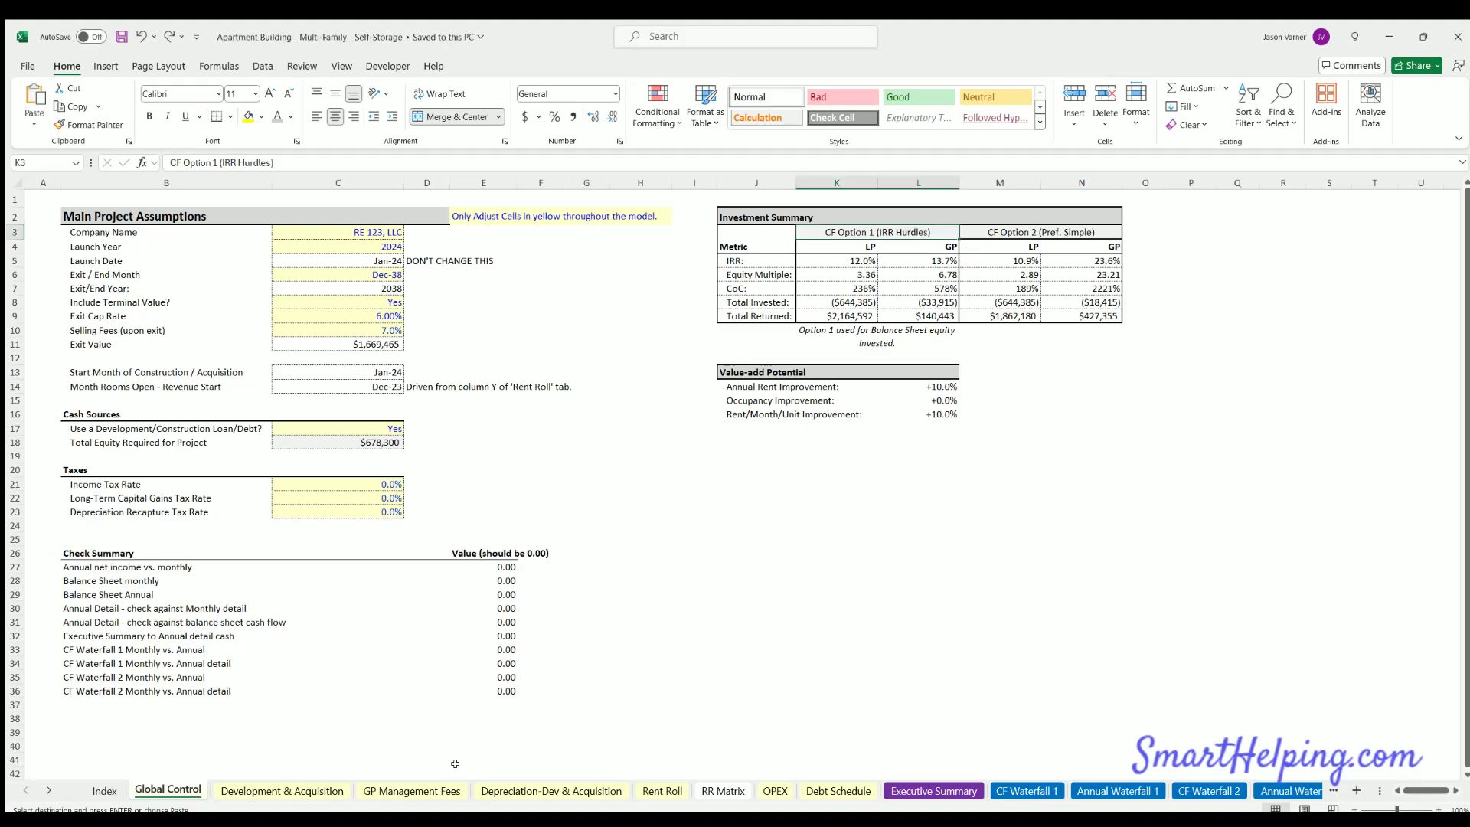
{"action": "left_click", "coordinate": [663, 784]}
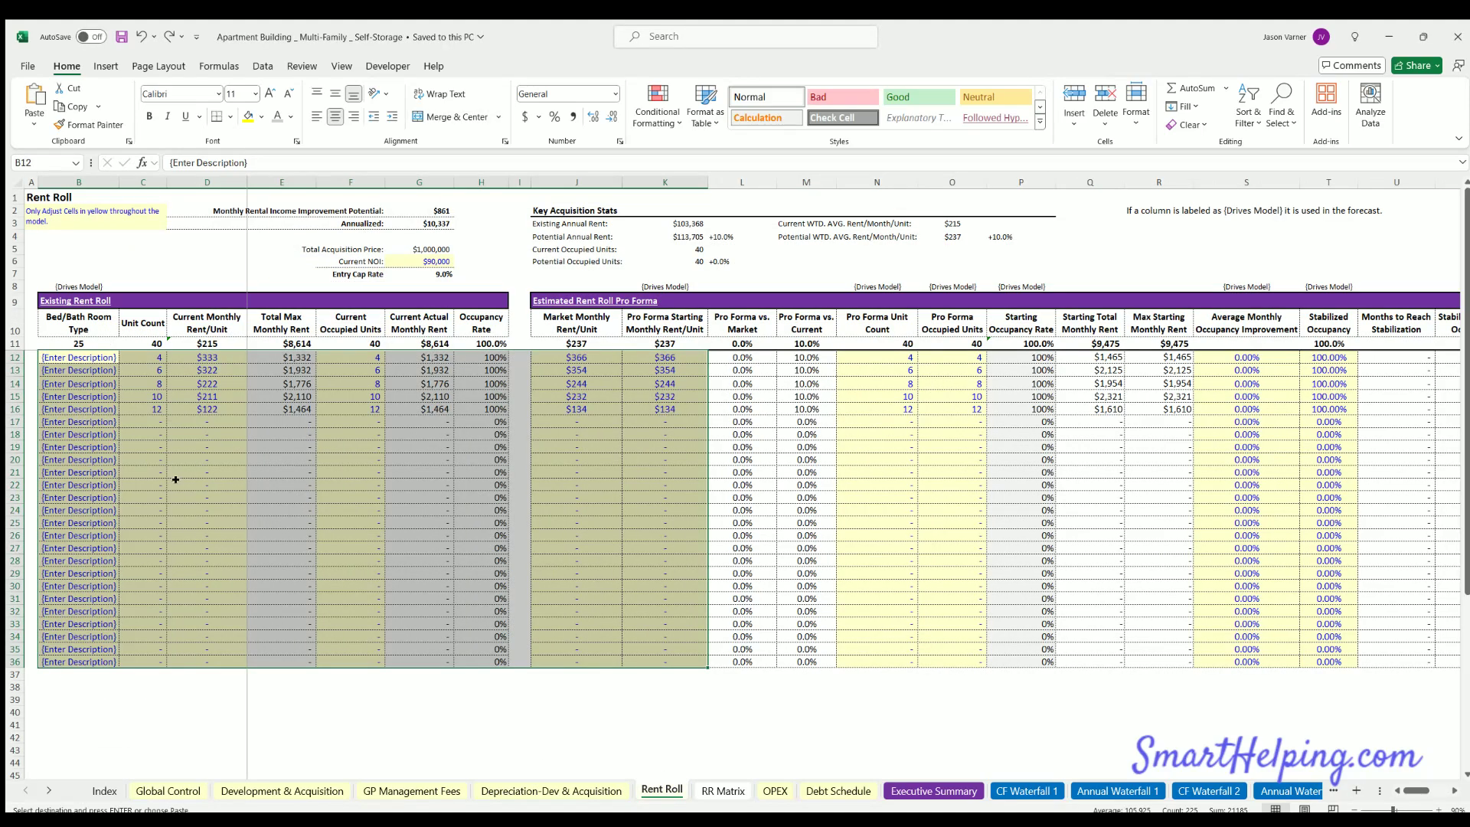
{"action": "left_click_drag", "start_coordinate": [176, 479], "coordinate": [34, 497]}
{"action": "left_click", "coordinate": [576, 382]}
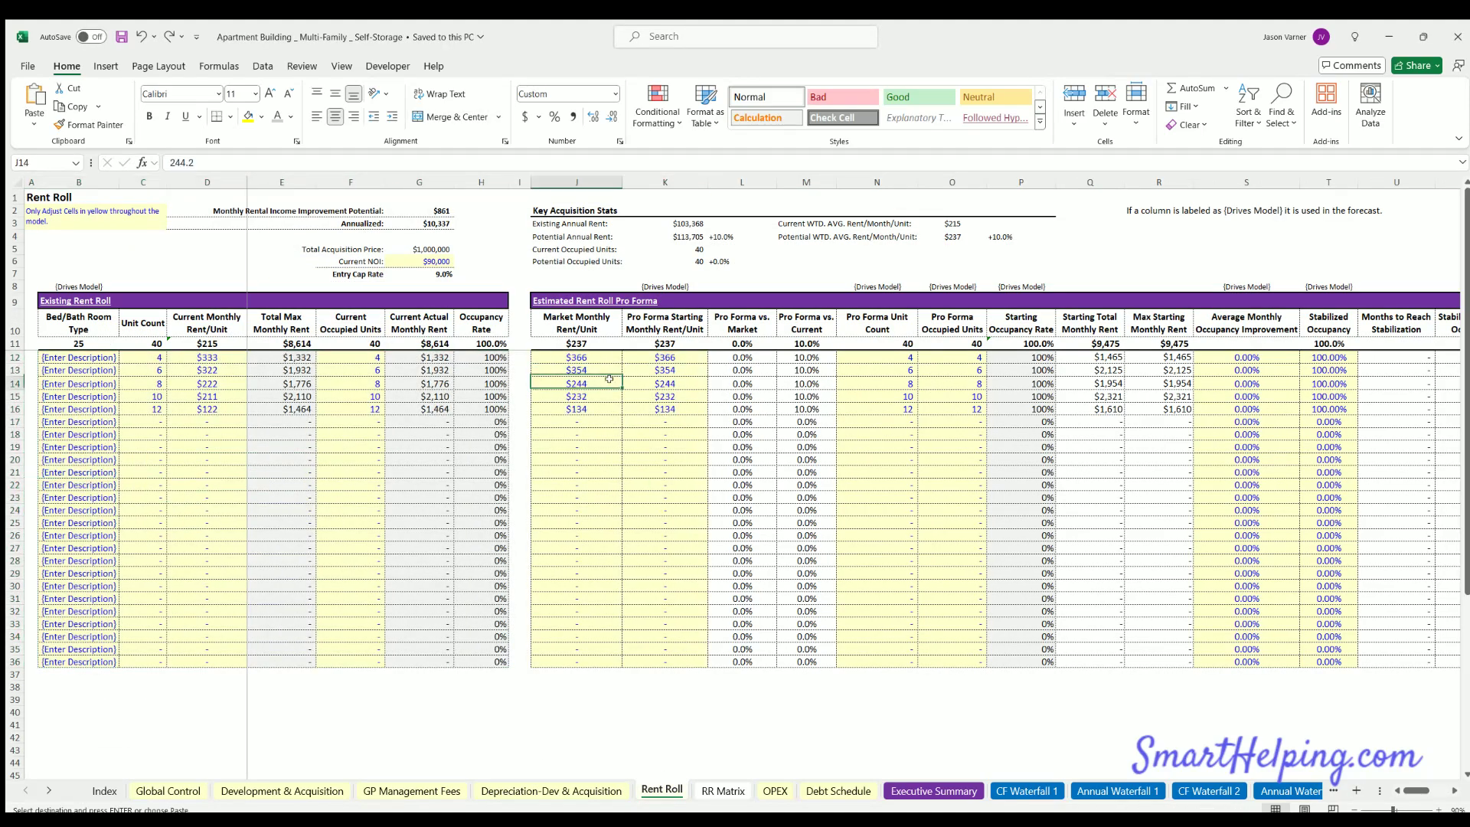
{"action": "left_click", "coordinate": [926, 786]}
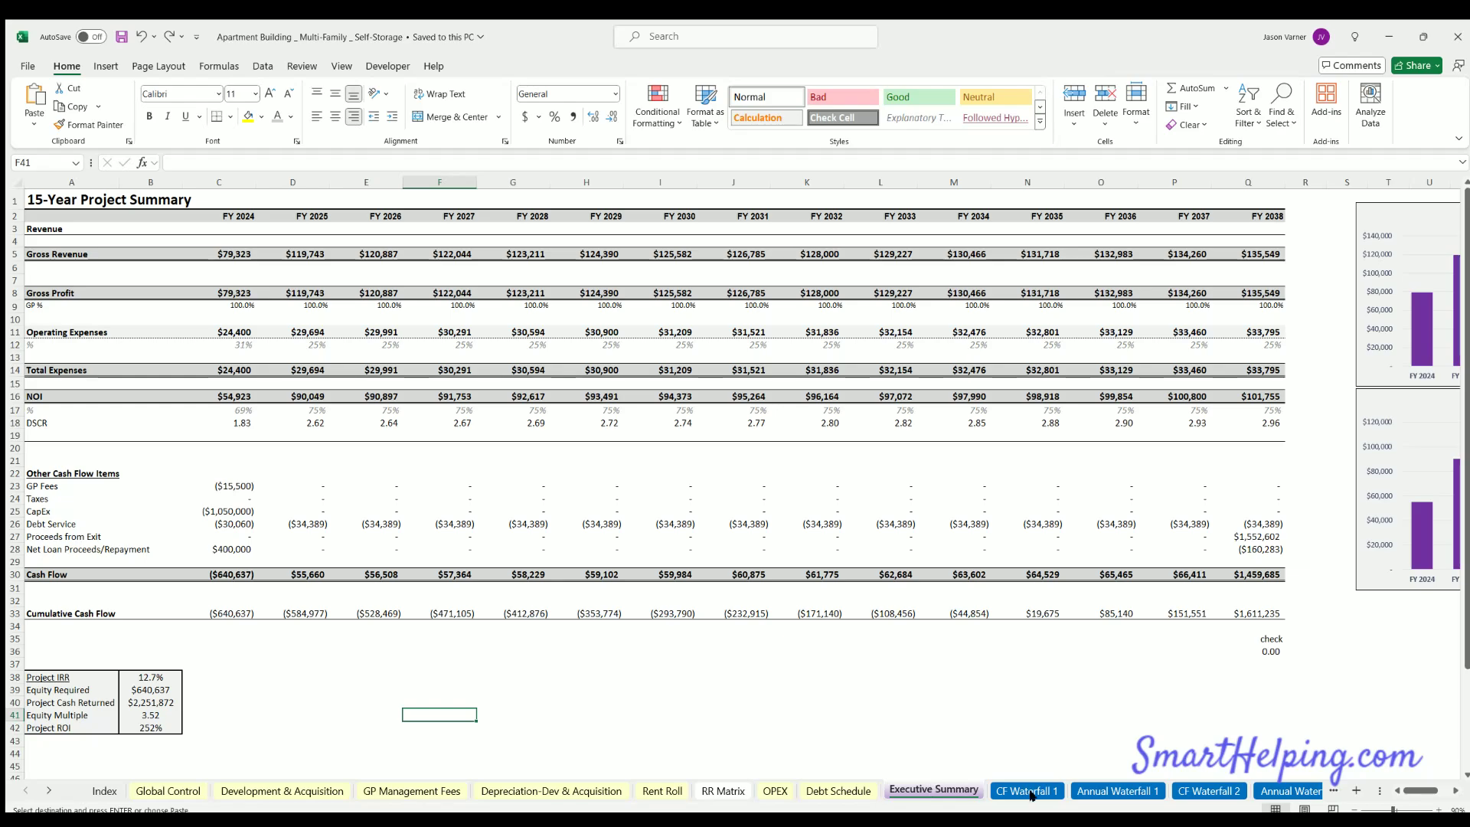
{"action": "left_click", "coordinate": [1255, 793]}
{"action": "left_click", "coordinate": [1256, 793]}
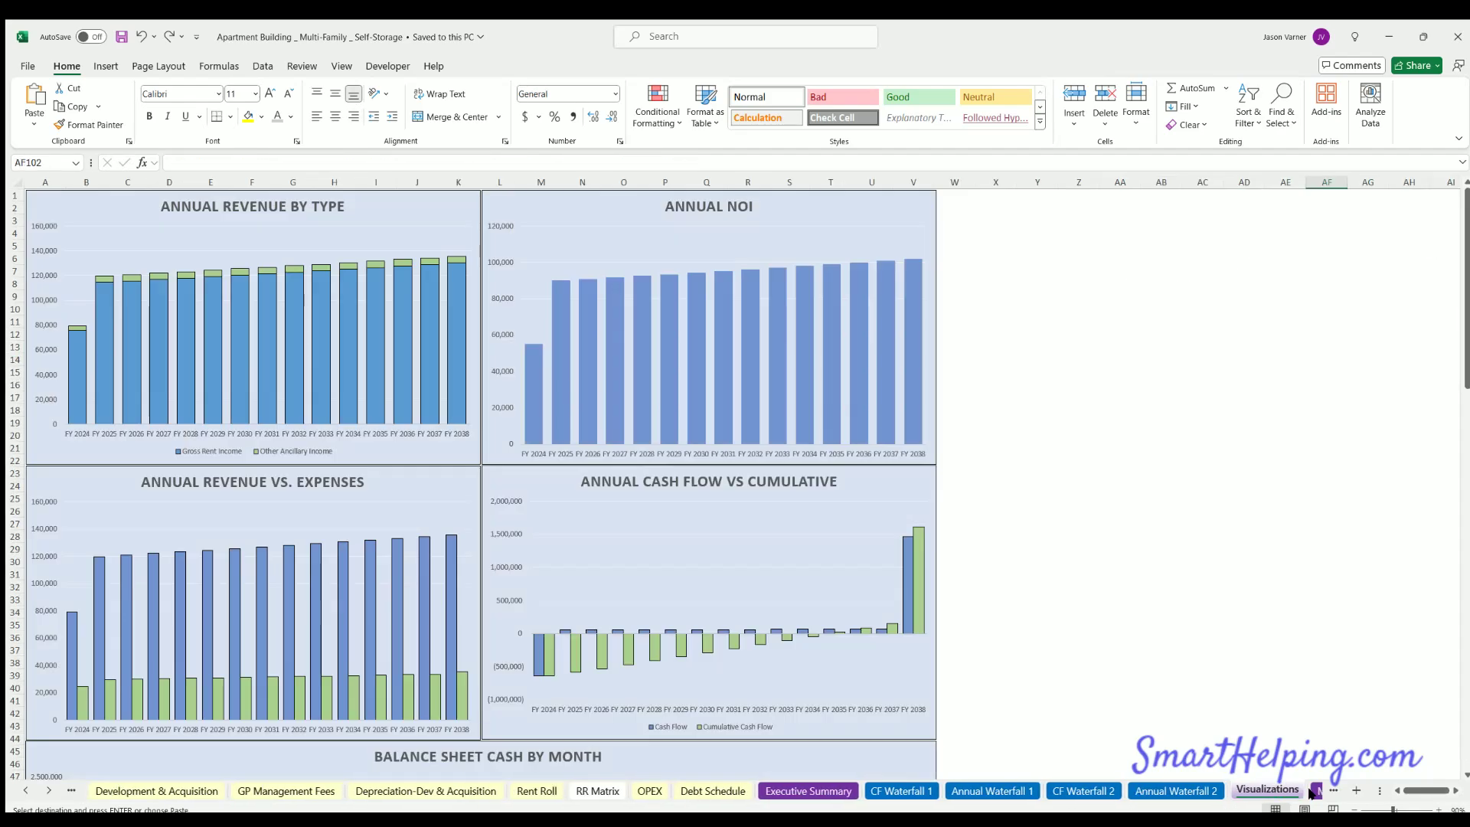
{"action": "left_click", "coordinate": [1257, 792]}
{"action": "left_click", "coordinate": [1259, 791]}
{"action": "left_click", "coordinate": [1269, 791]}
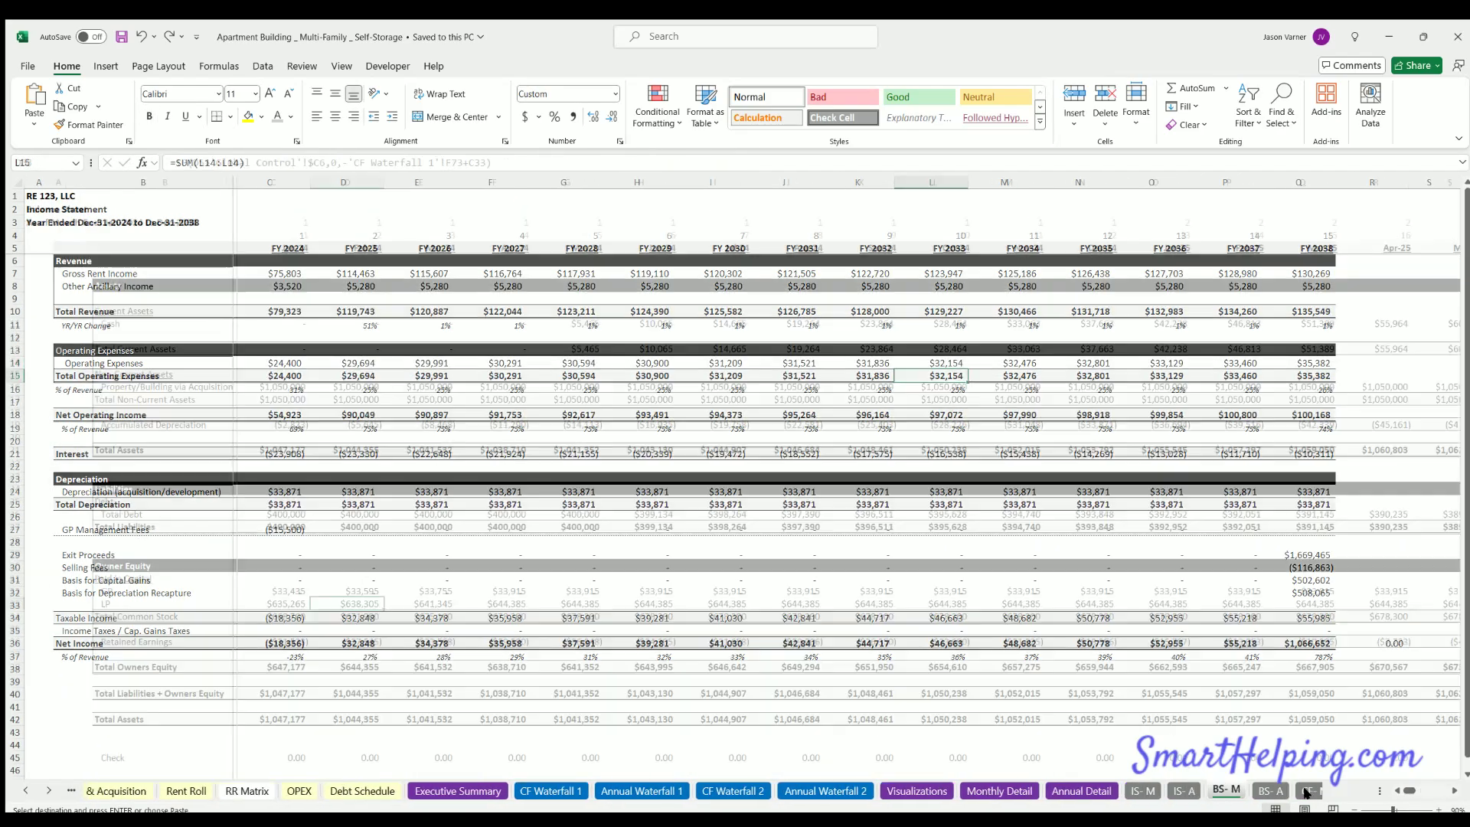
{"action": "left_click", "coordinate": [1309, 790]}
{"action": "left_click", "coordinate": [1008, 791]}
{"action": "scroll", "coordinate": [485, 594], "scroll_direction": "down", "scroll_amount": 10}
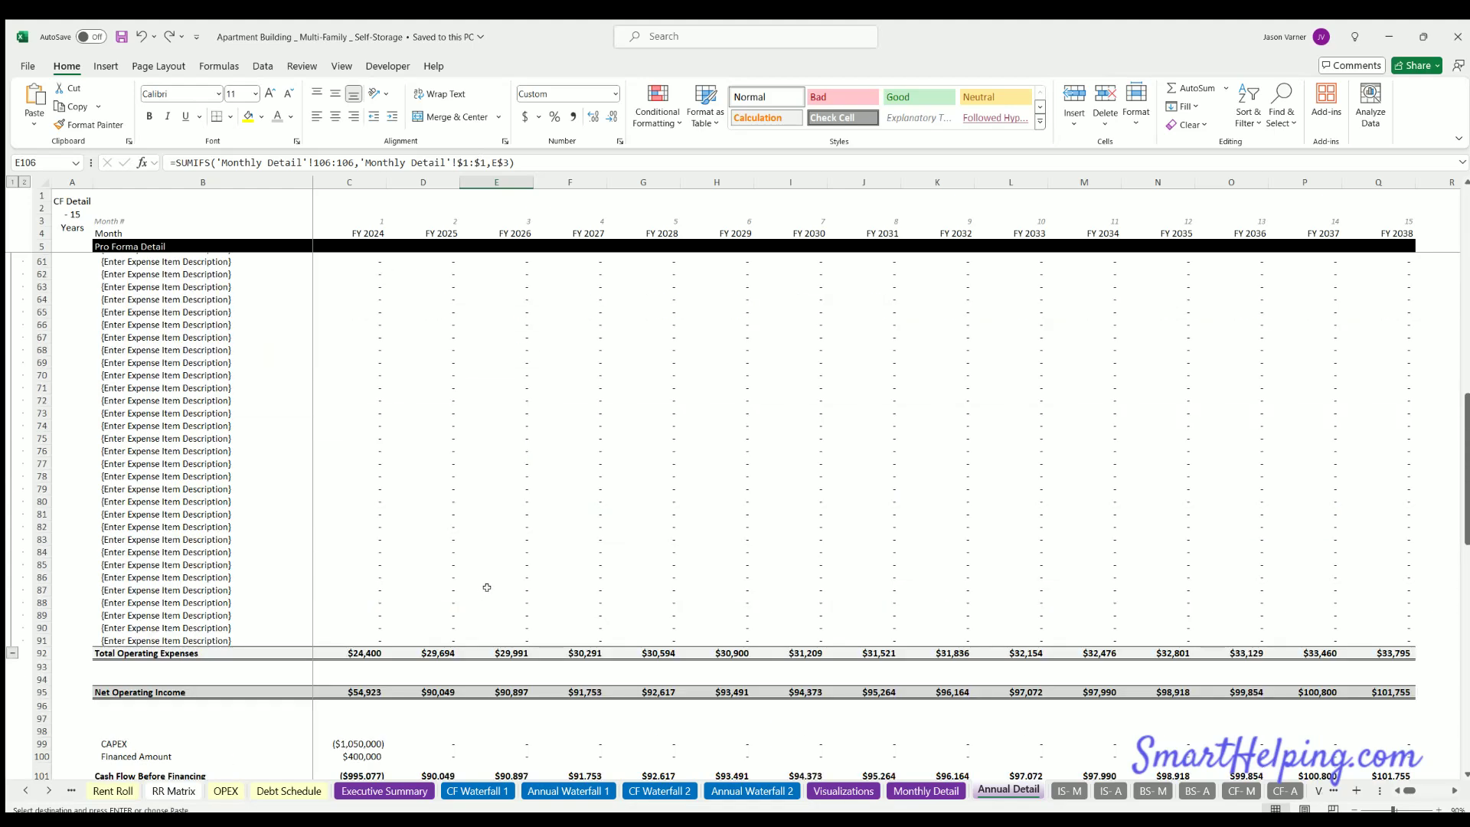
{"action": "scroll", "coordinate": [485, 595], "scroll_direction": "up", "scroll_amount": 10}
{"action": "left_click", "coordinate": [360, 791]}
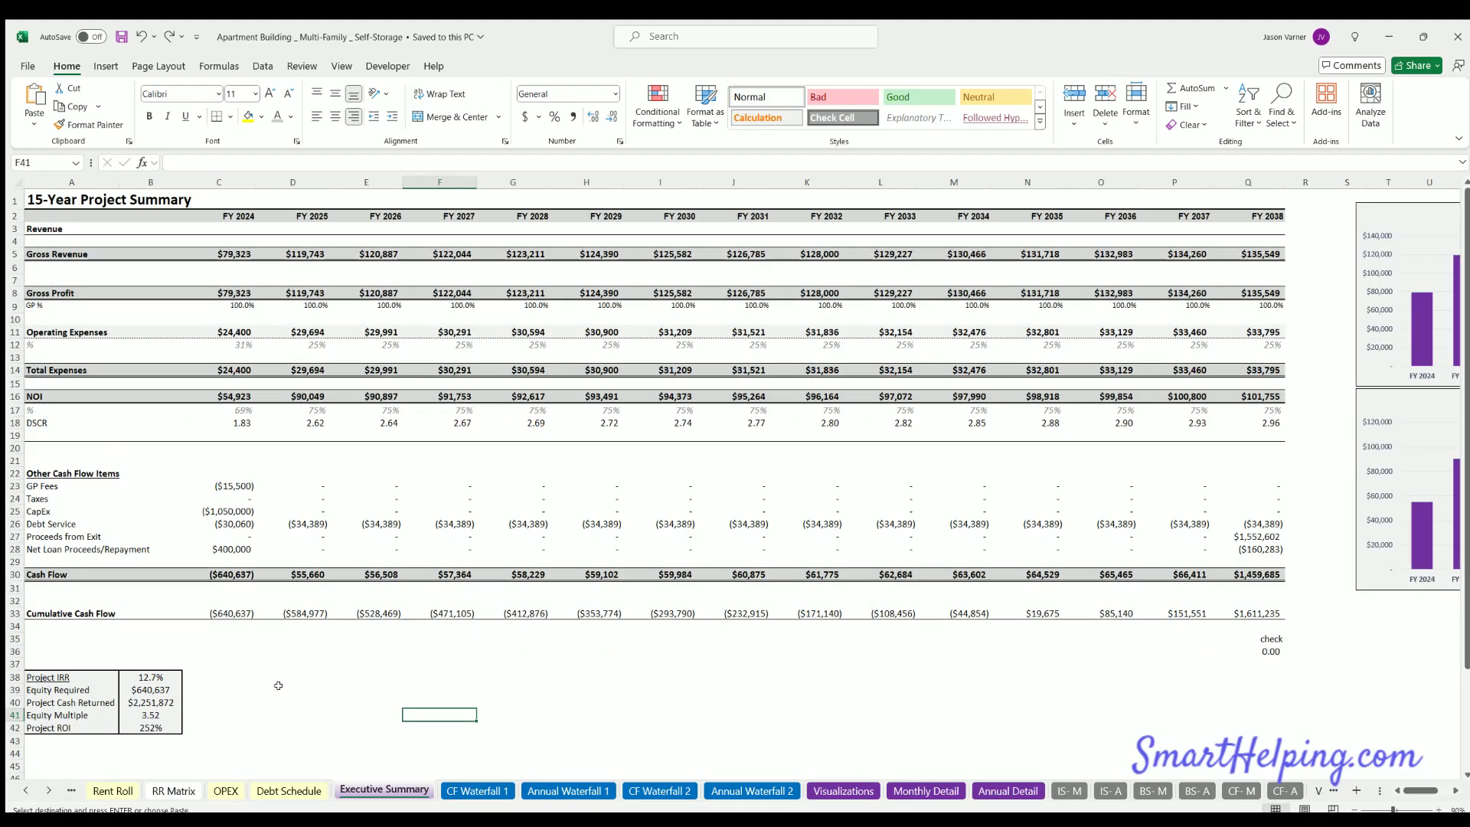
{"action": "left_click_drag", "start_coordinate": [151, 677], "coordinate": [69, 702]}
{"action": "left_click", "coordinate": [150, 677]}
{"action": "left_click", "coordinate": [25, 791]}
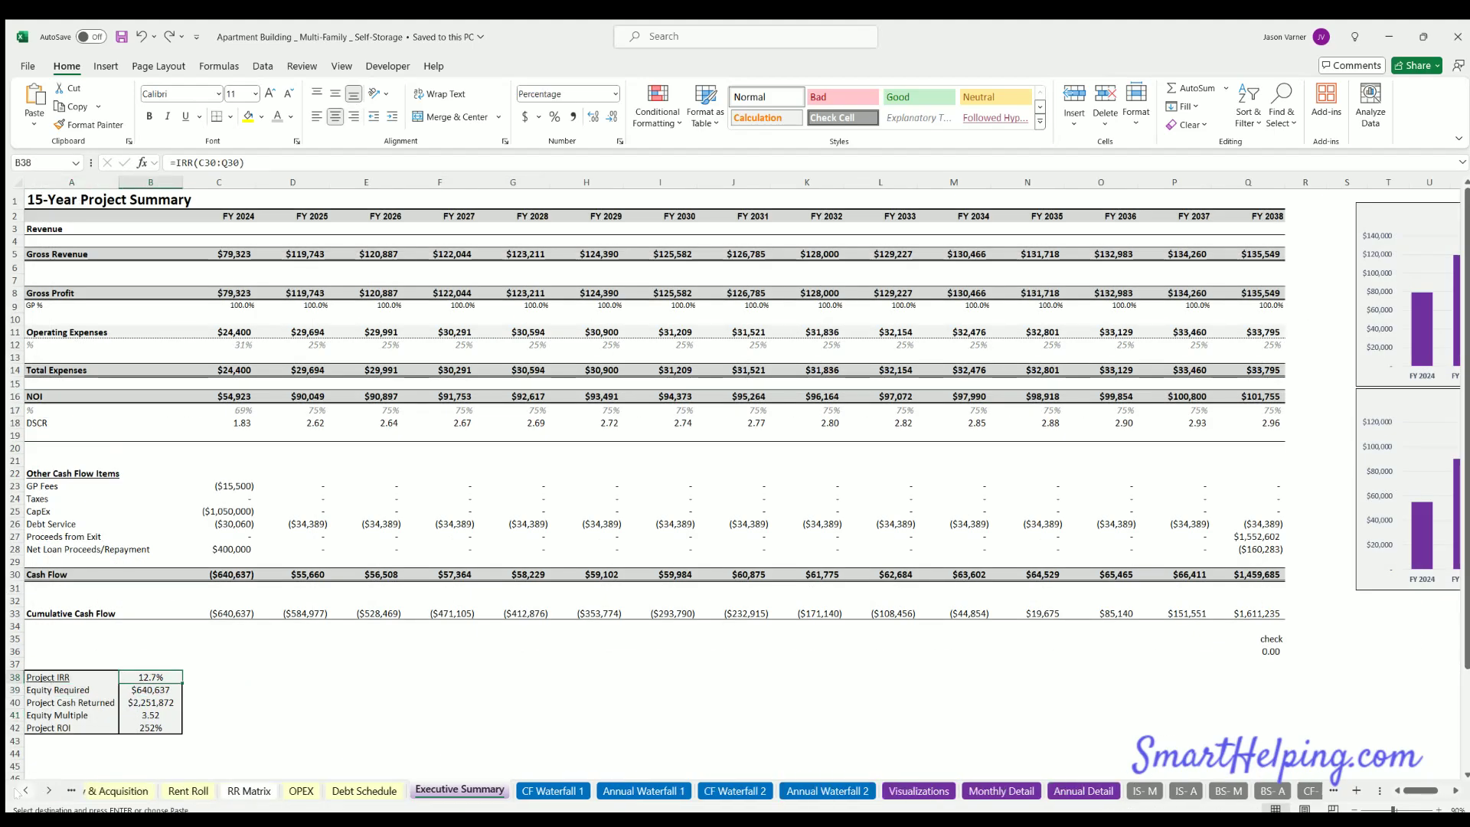
{"action": "left_click", "coordinate": [168, 790]}
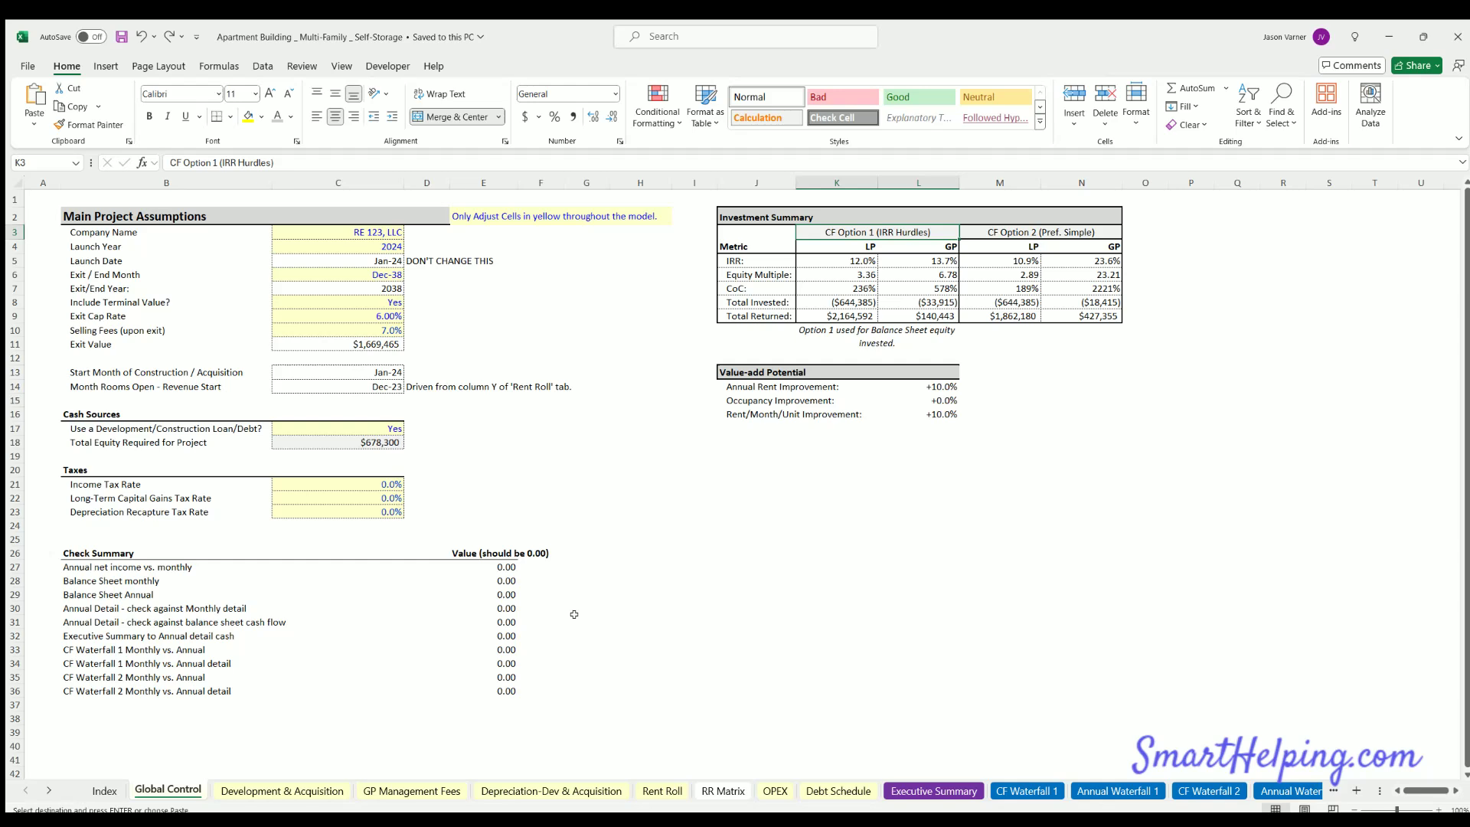
{"action": "left_click", "coordinate": [745, 452]}
Label B12 'Project Level IRR' and link C12 to the Executive Summary project IRR cell
{"action": "left_click", "coordinate": [748, 470]}
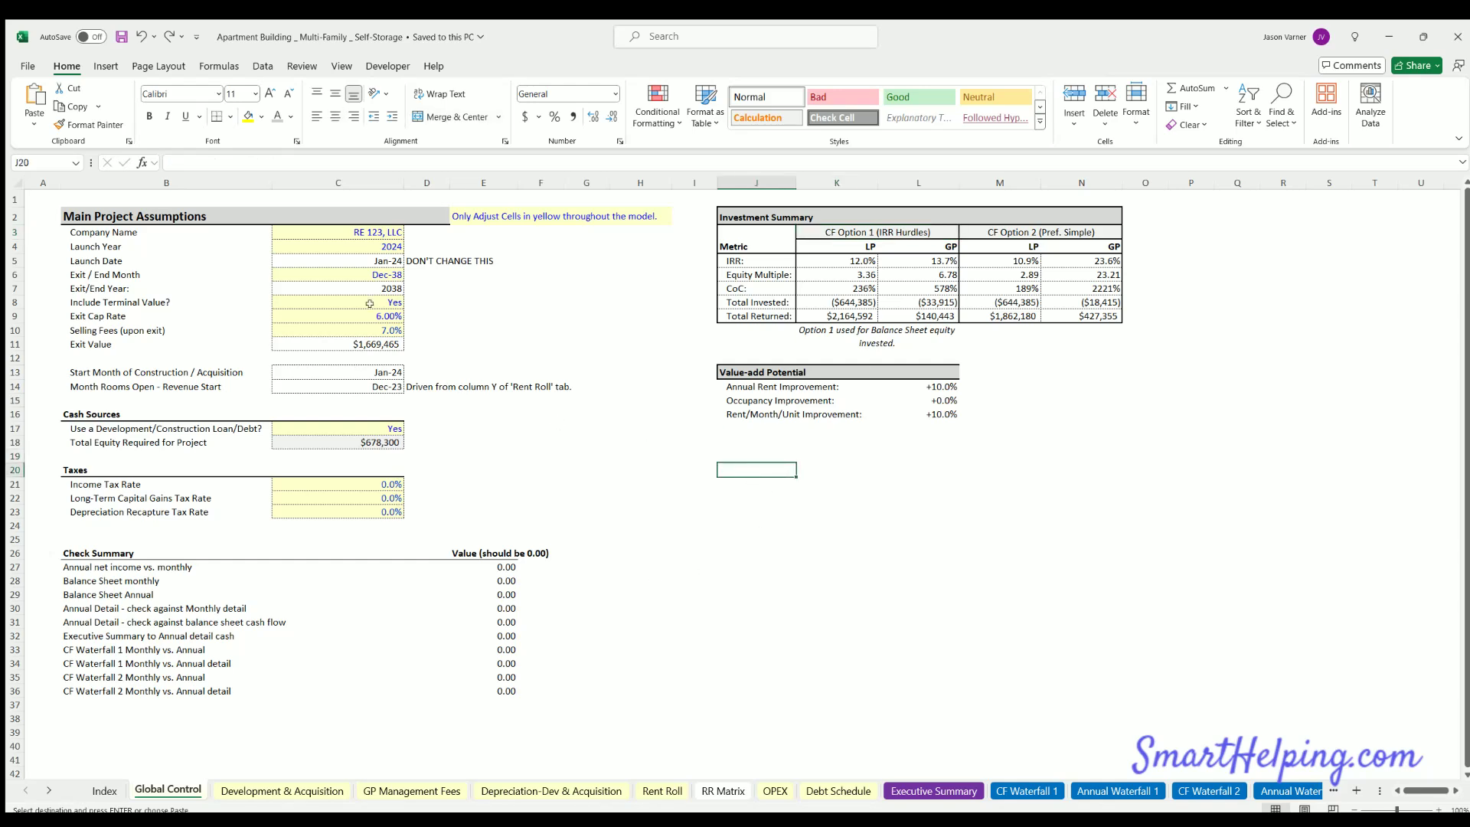
{"action": "left_click", "coordinate": [112, 355]}
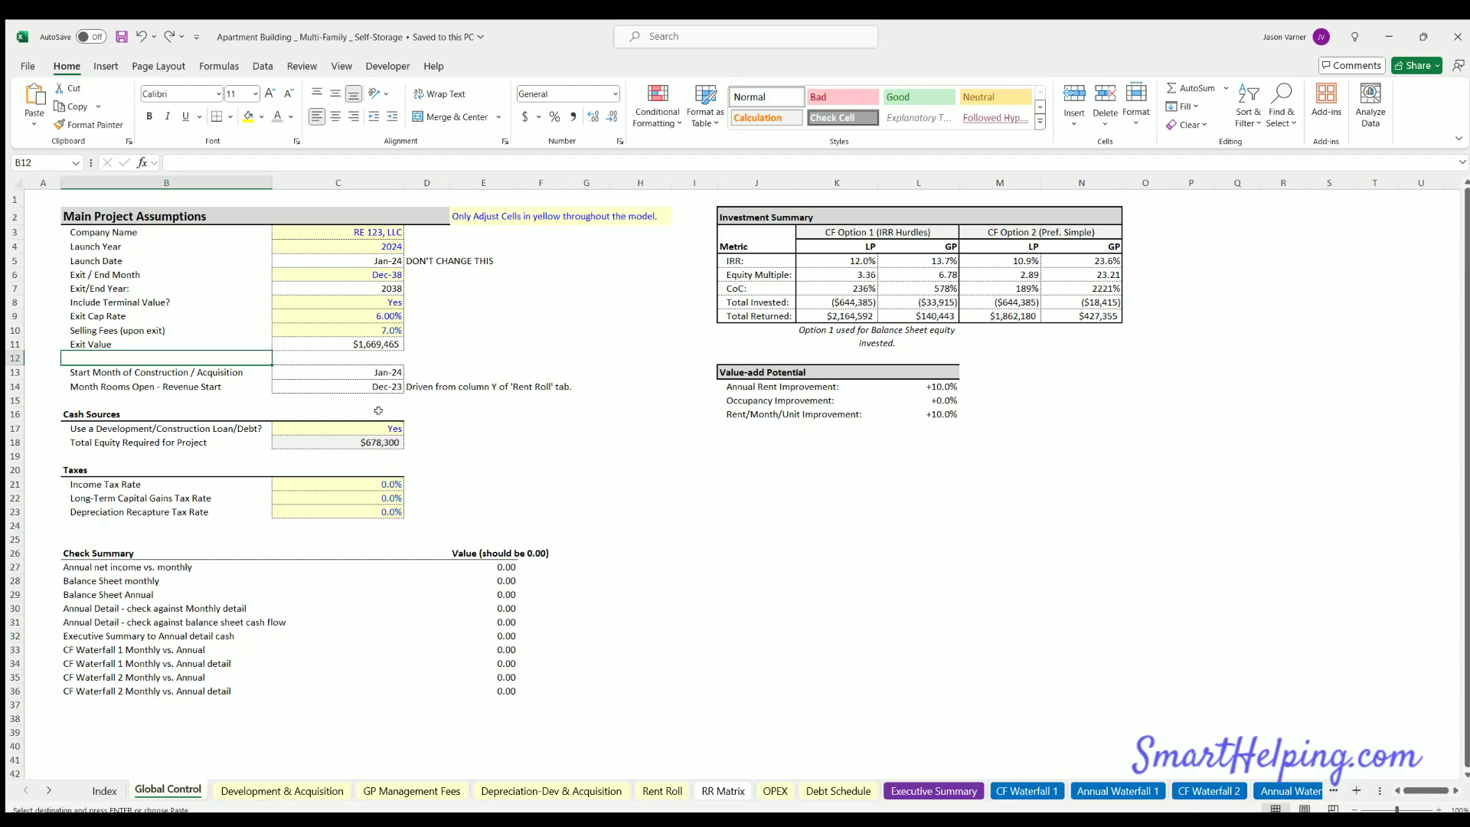
{"action": "type", "text": "Pro"}
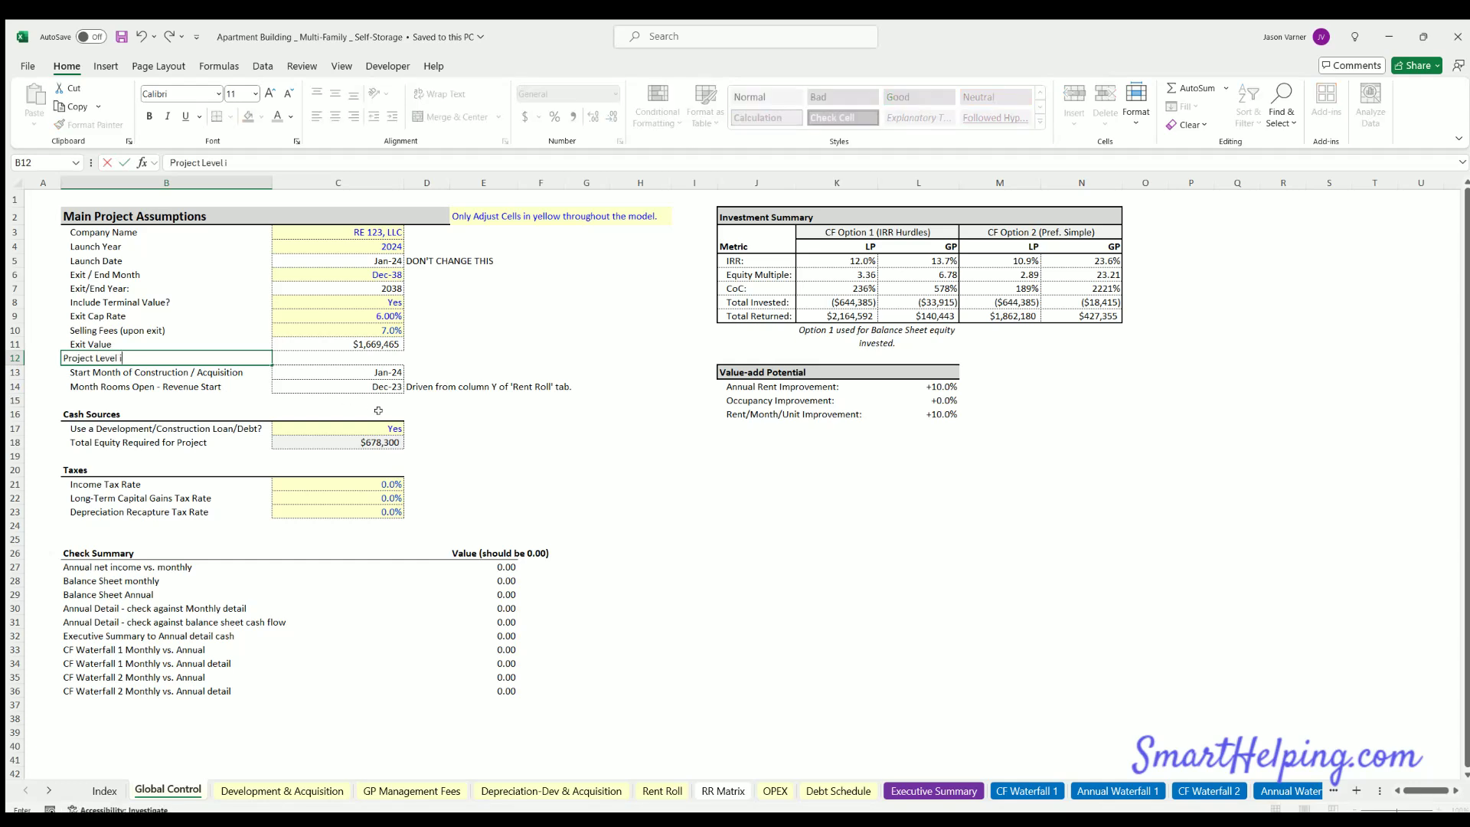
{"action": "type", "text": "ject Level IRR"}
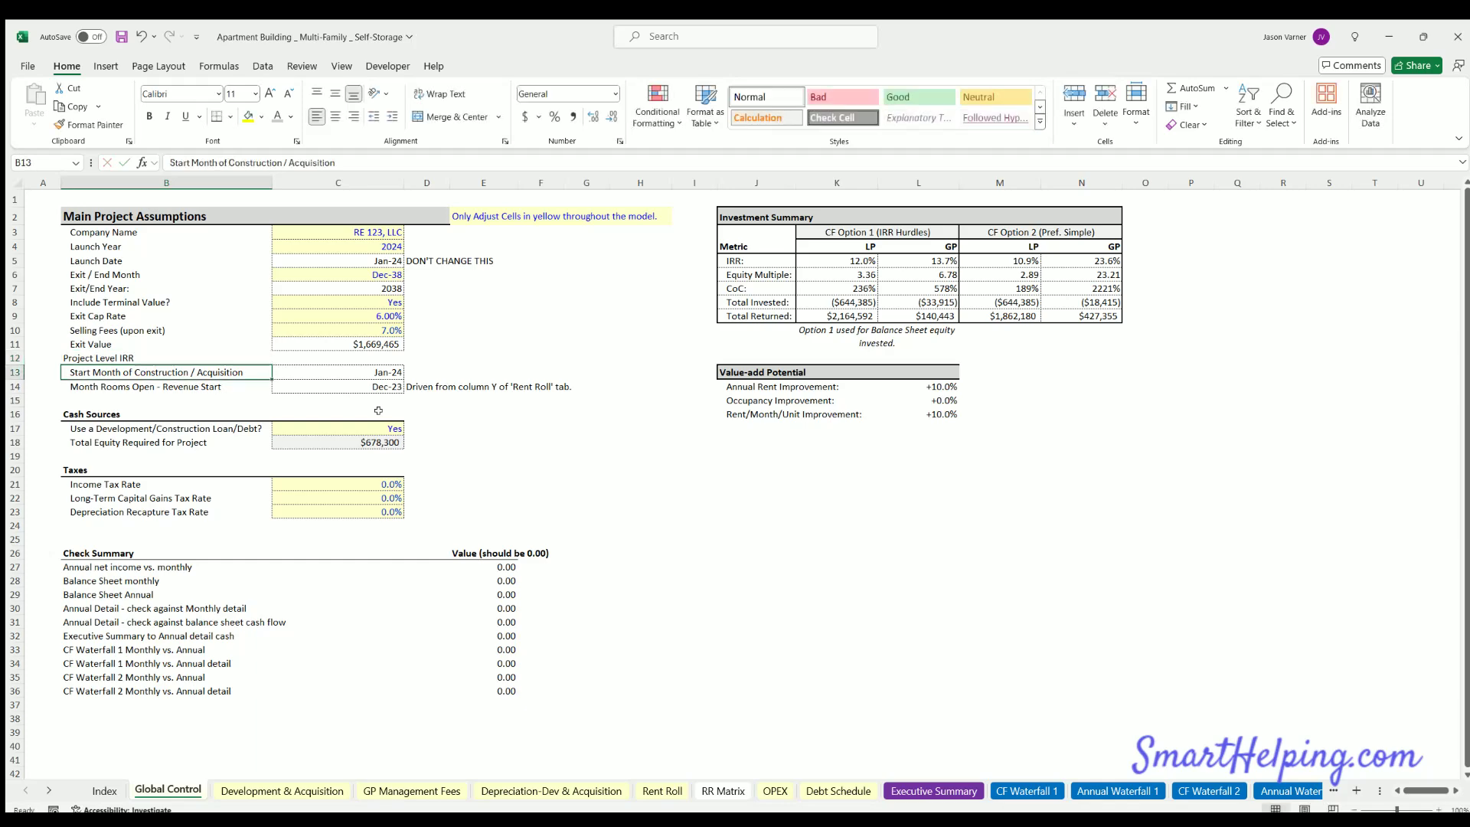
{"action": "key", "text": "Tab"}
{"action": "type", "text": "="}
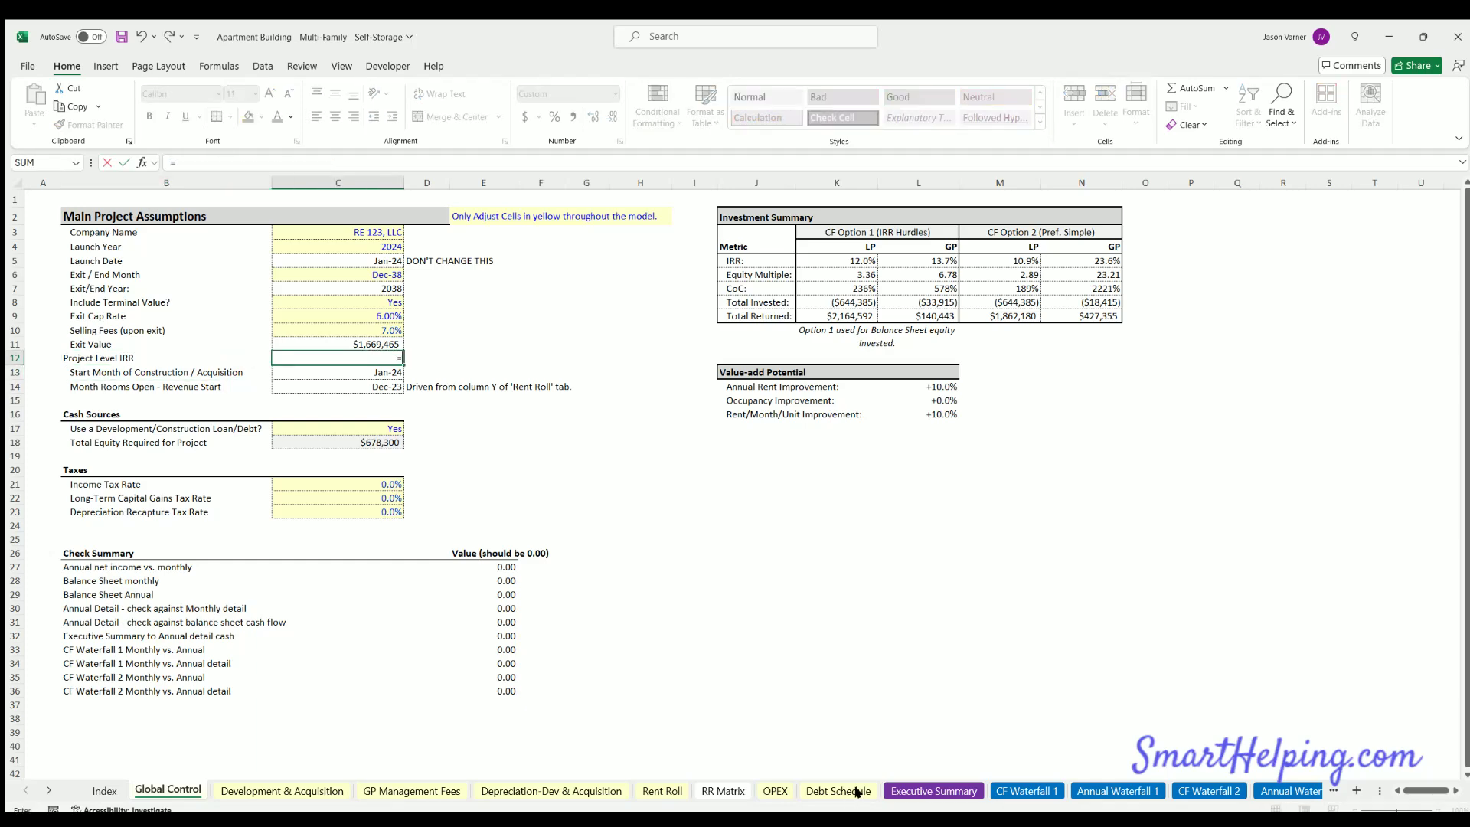
{"action": "left_click", "coordinate": [934, 791]}
{"action": "left_click", "coordinate": [172, 677]}
{"action": "key", "text": "Return"}
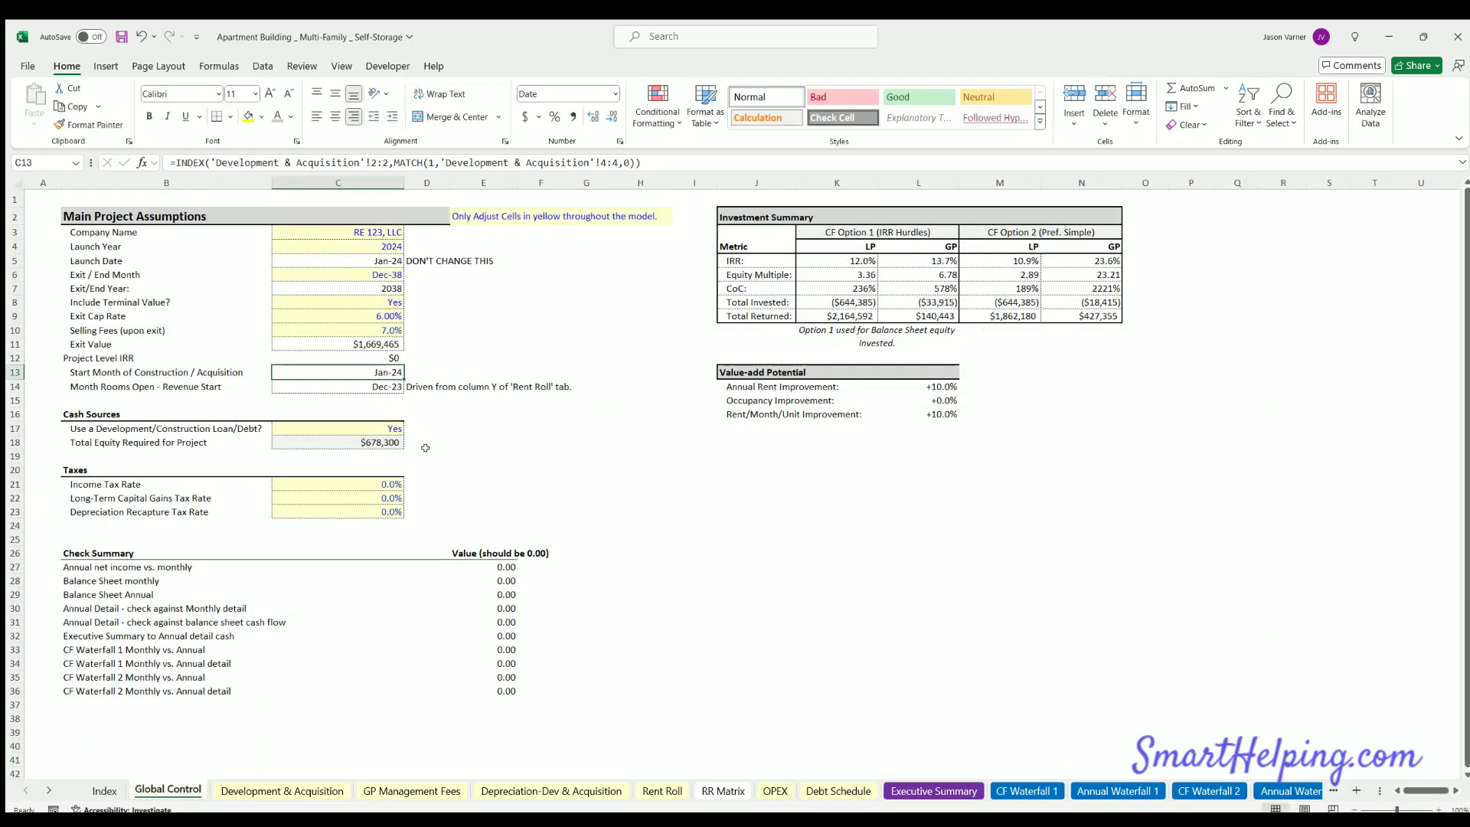
Format the C12 IRR as a percentage with one decimal place (12.7%)
{"action": "left_click", "coordinate": [382, 356]}
{"action": "left_click", "coordinate": [555, 117]}
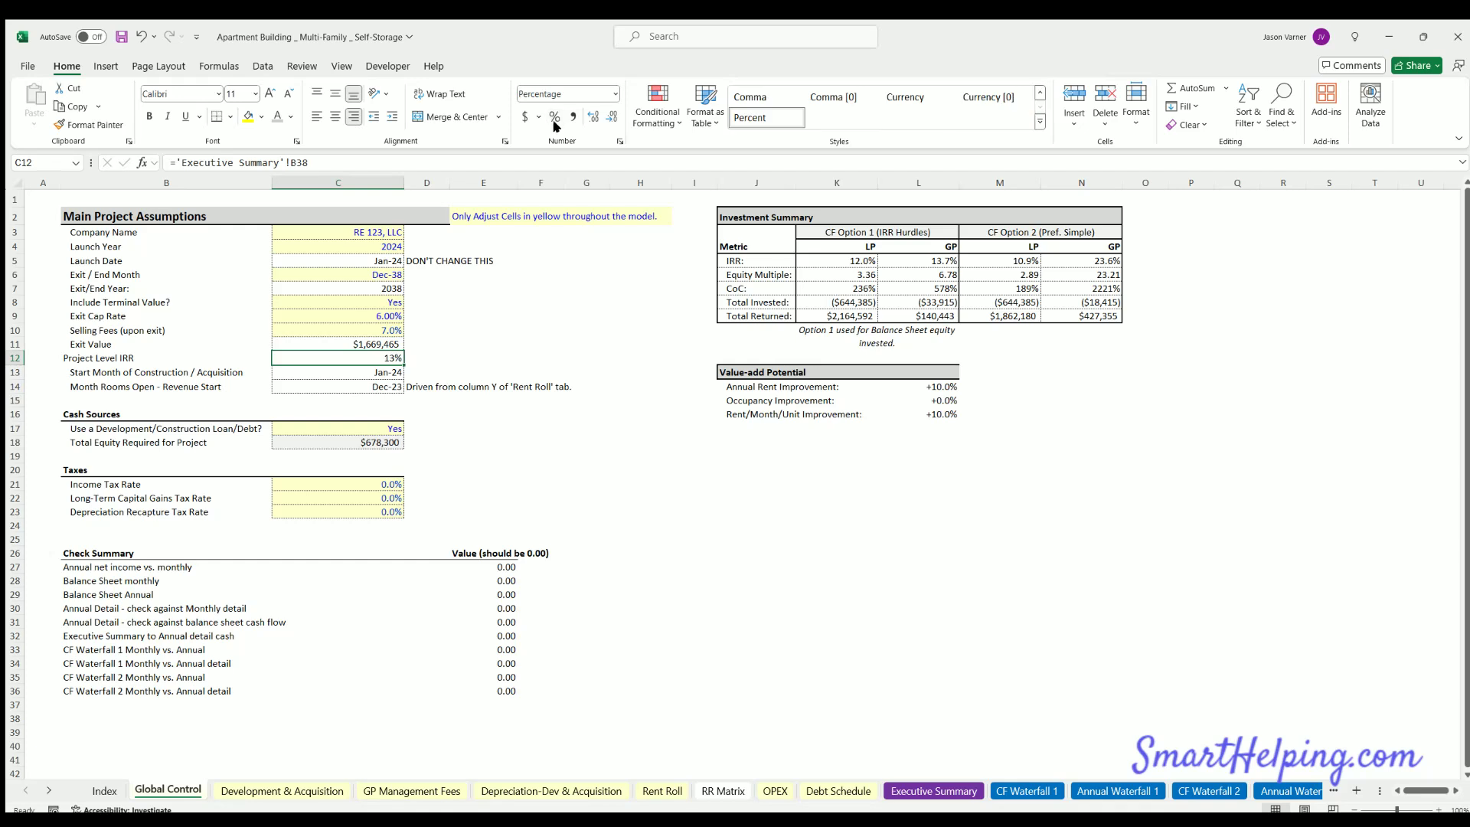
{"action": "left_click", "coordinate": [591, 116]}
{"action": "left_click", "coordinate": [101, 354]}
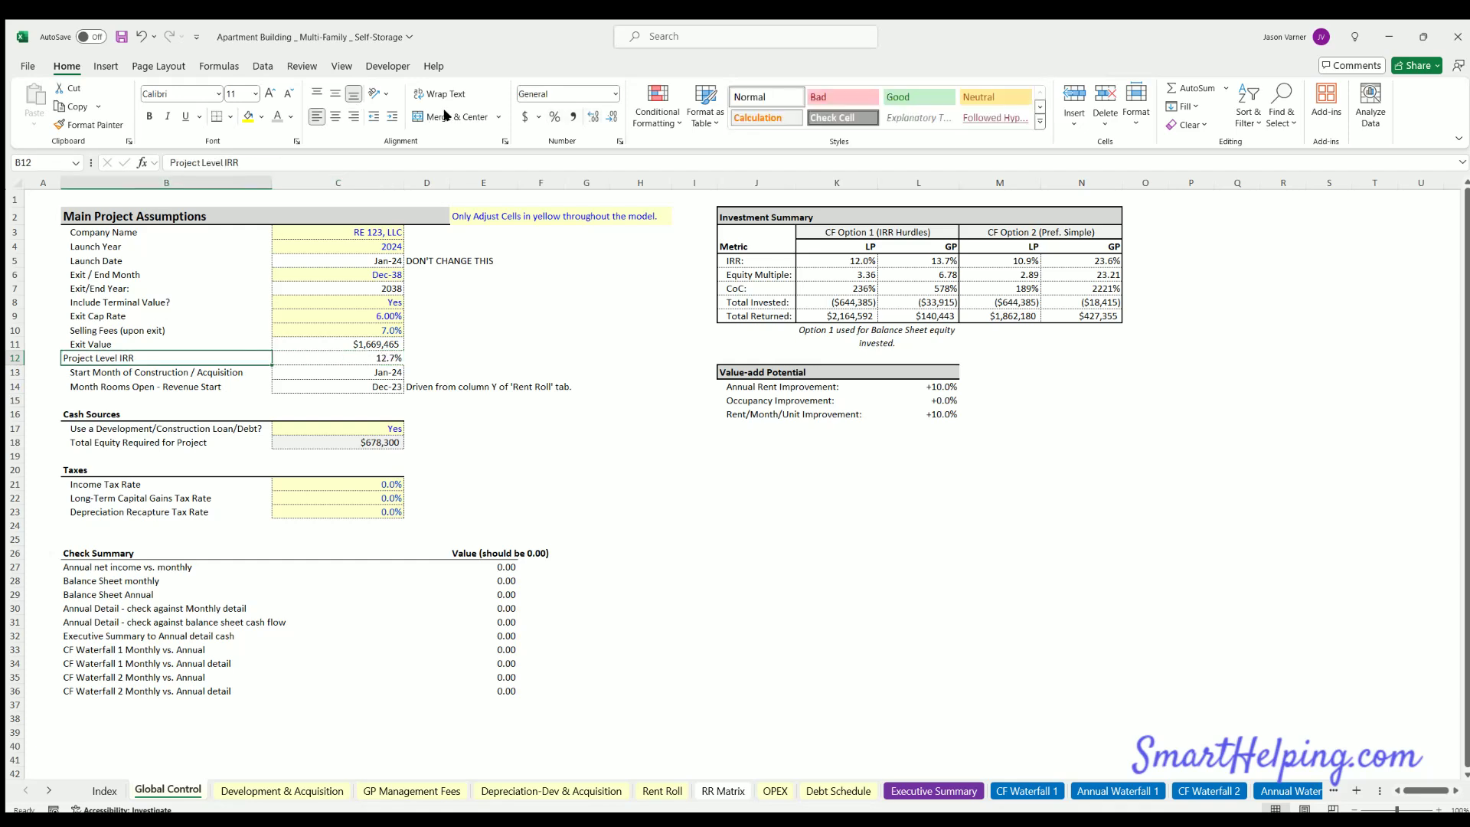
{"action": "left_click", "coordinate": [368, 353]}
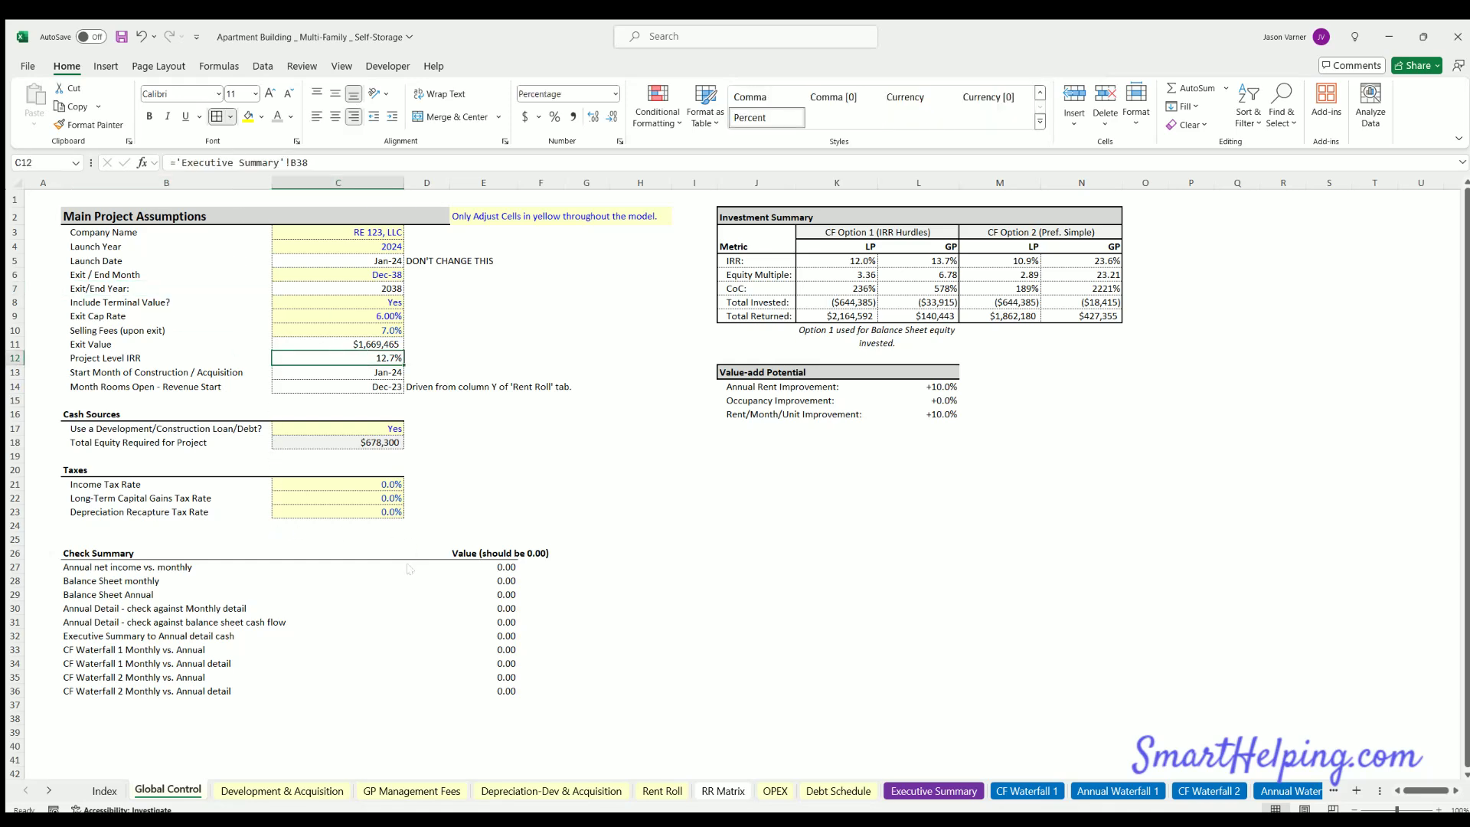
{"action": "left_click", "coordinate": [212, 115]}
{"action": "left_click", "coordinate": [541, 400]}
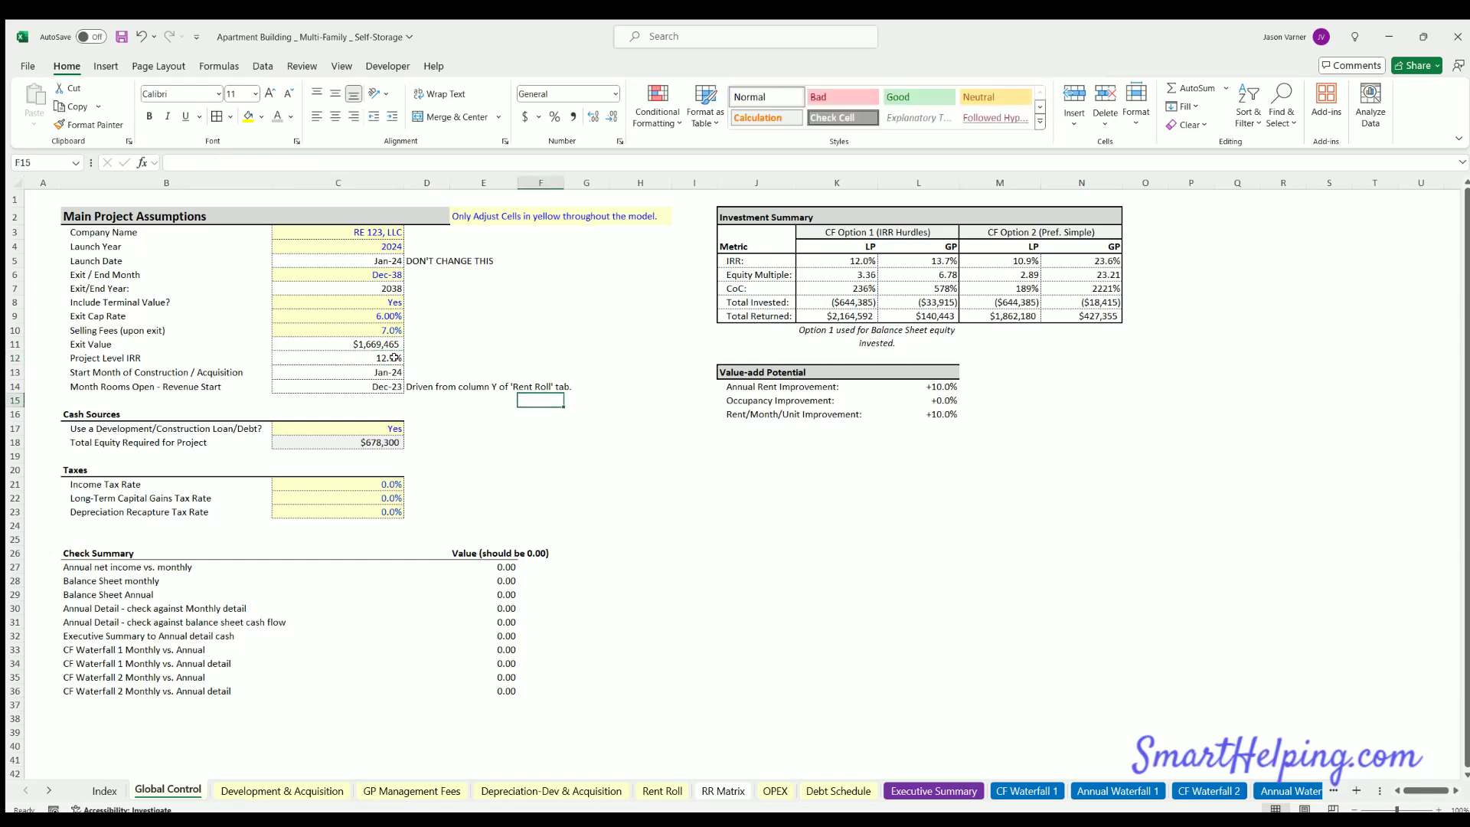
{"action": "left_click", "coordinate": [834, 269]}
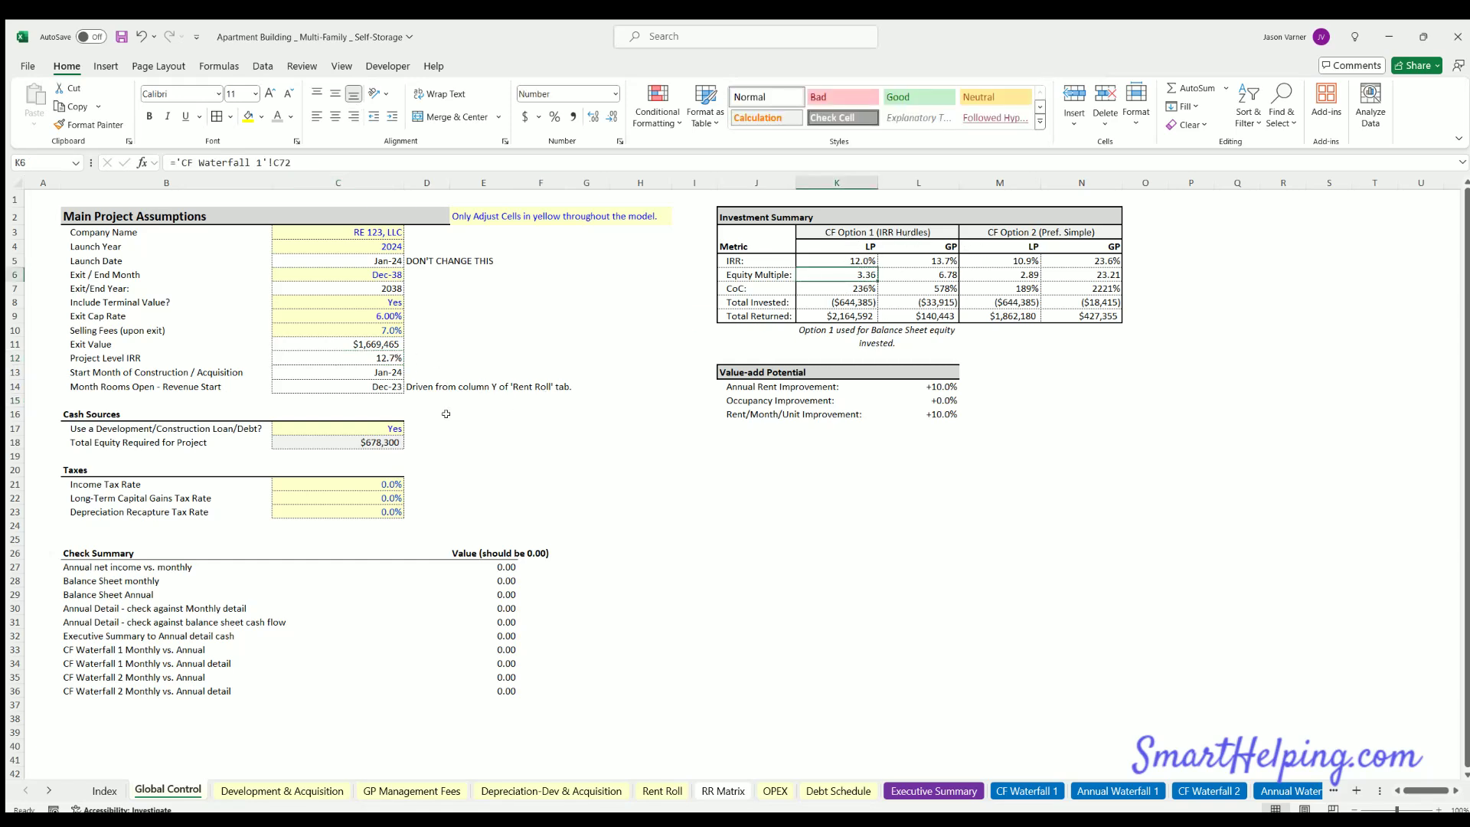
Rename the B12 label to 'Project-level IRR'
{"action": "left_click", "coordinate": [115, 358]}
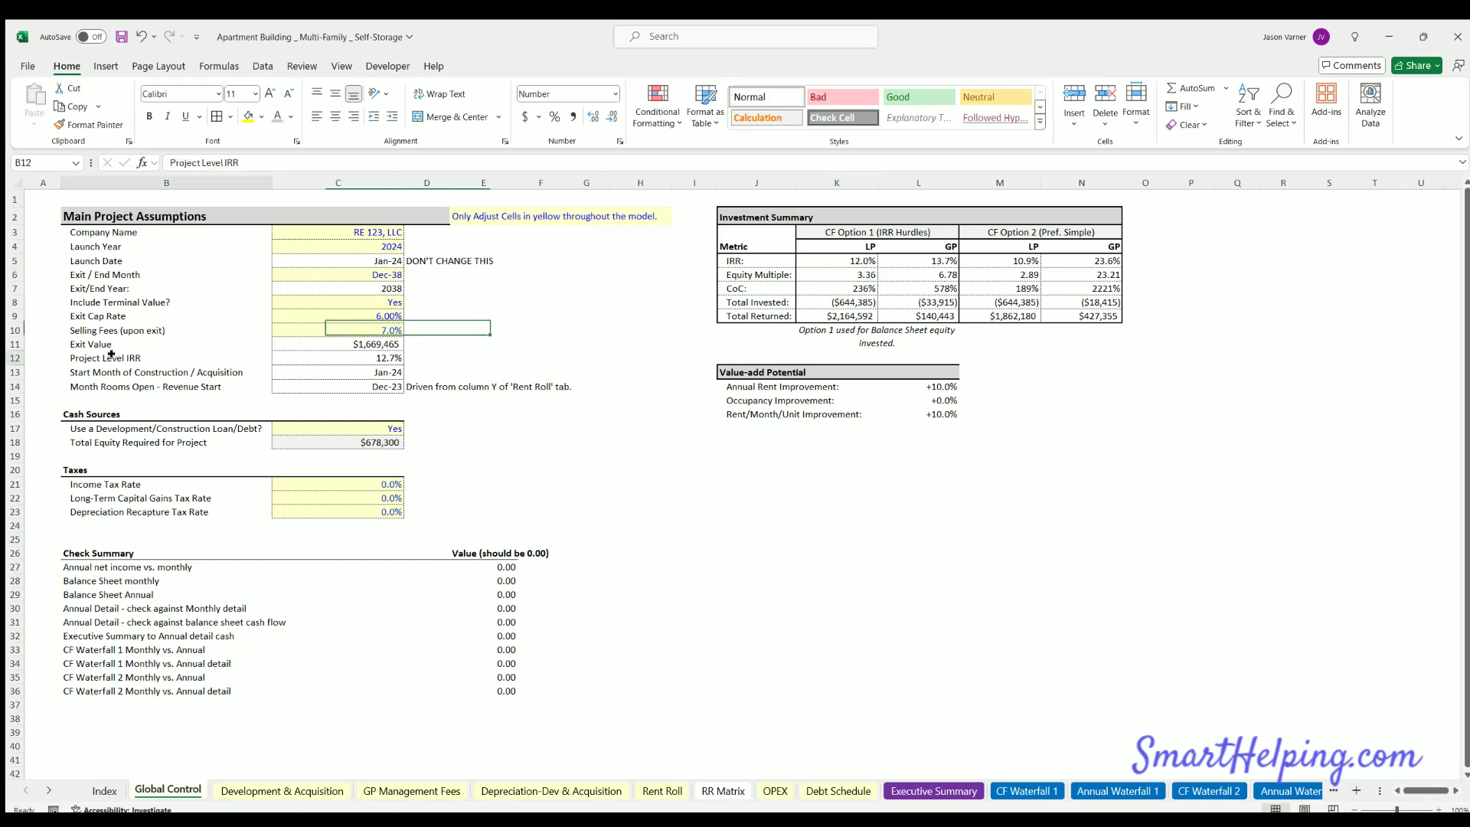
{"action": "left_click", "coordinate": [202, 162]}
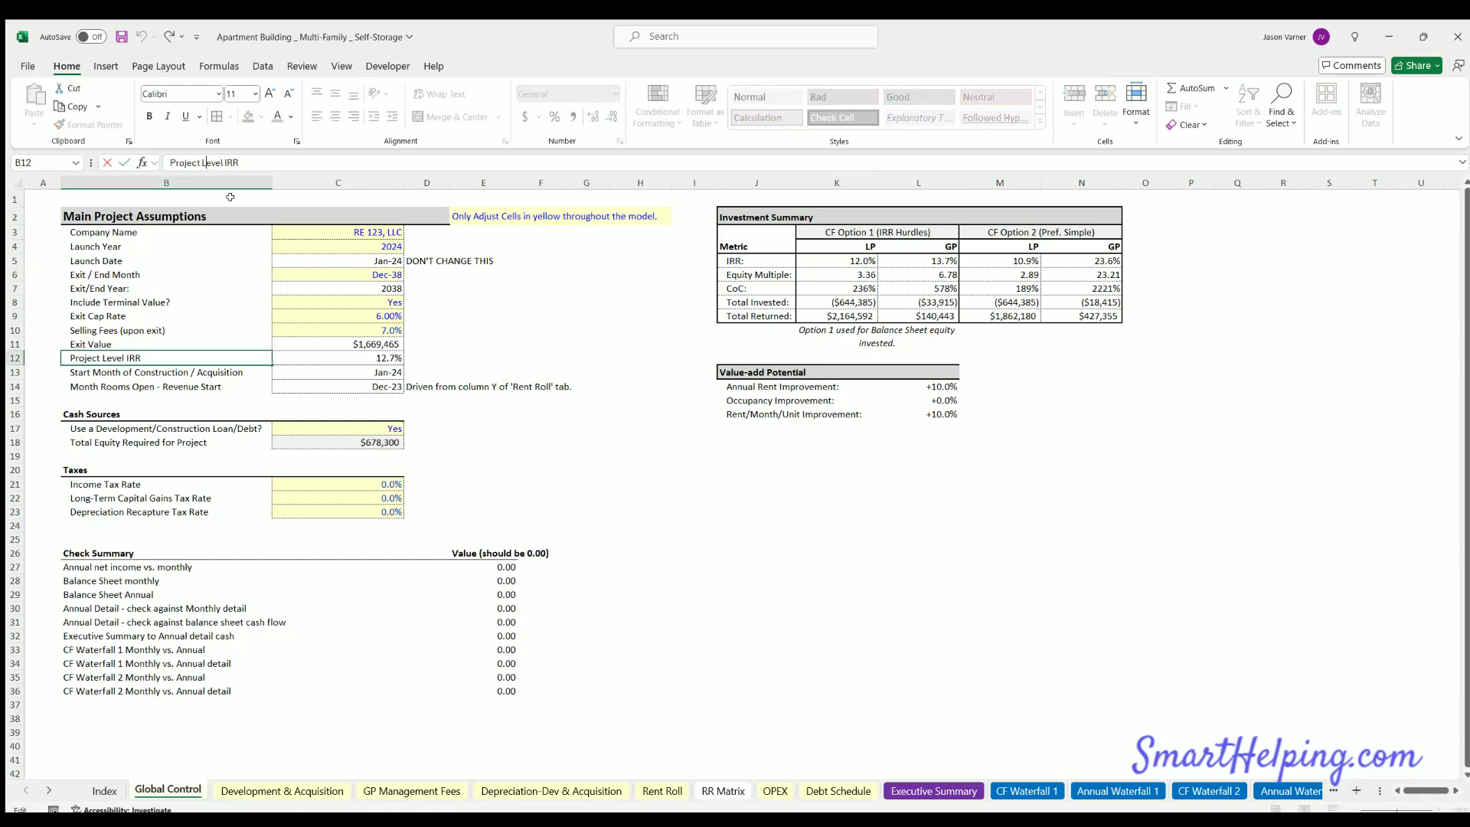
{"action": "key", "text": "BackSpace"}
{"action": "key", "text": "BackSpace"}
{"action": "type", "text": "-l"}
{"action": "key", "text": "Return"}
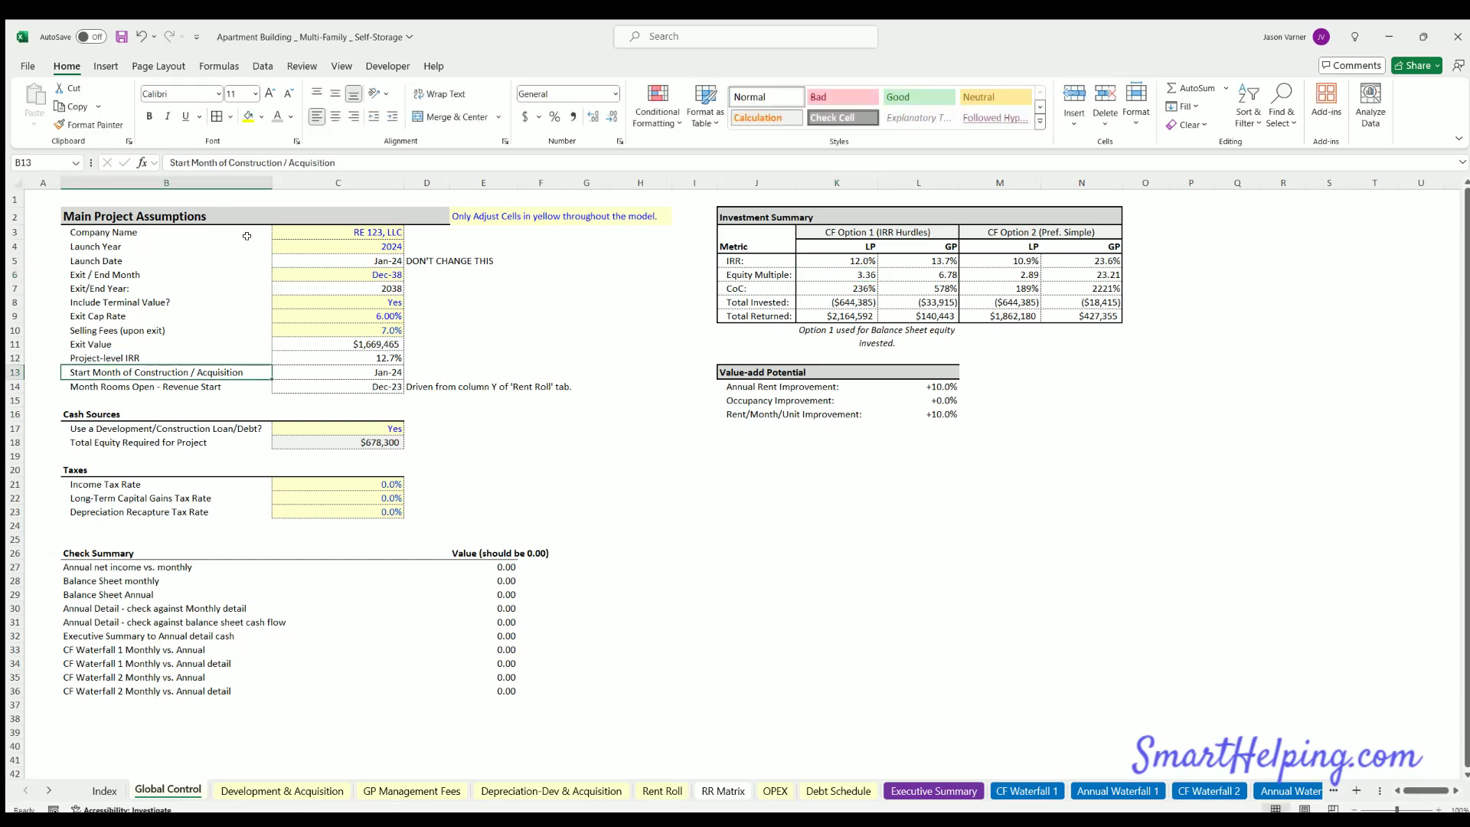
{"action": "left_click", "coordinate": [376, 344]}
Type an 'Exit Cap Rate' heading and link J24 to the Project-level IRR
{"action": "left_click", "coordinate": [773, 510]}
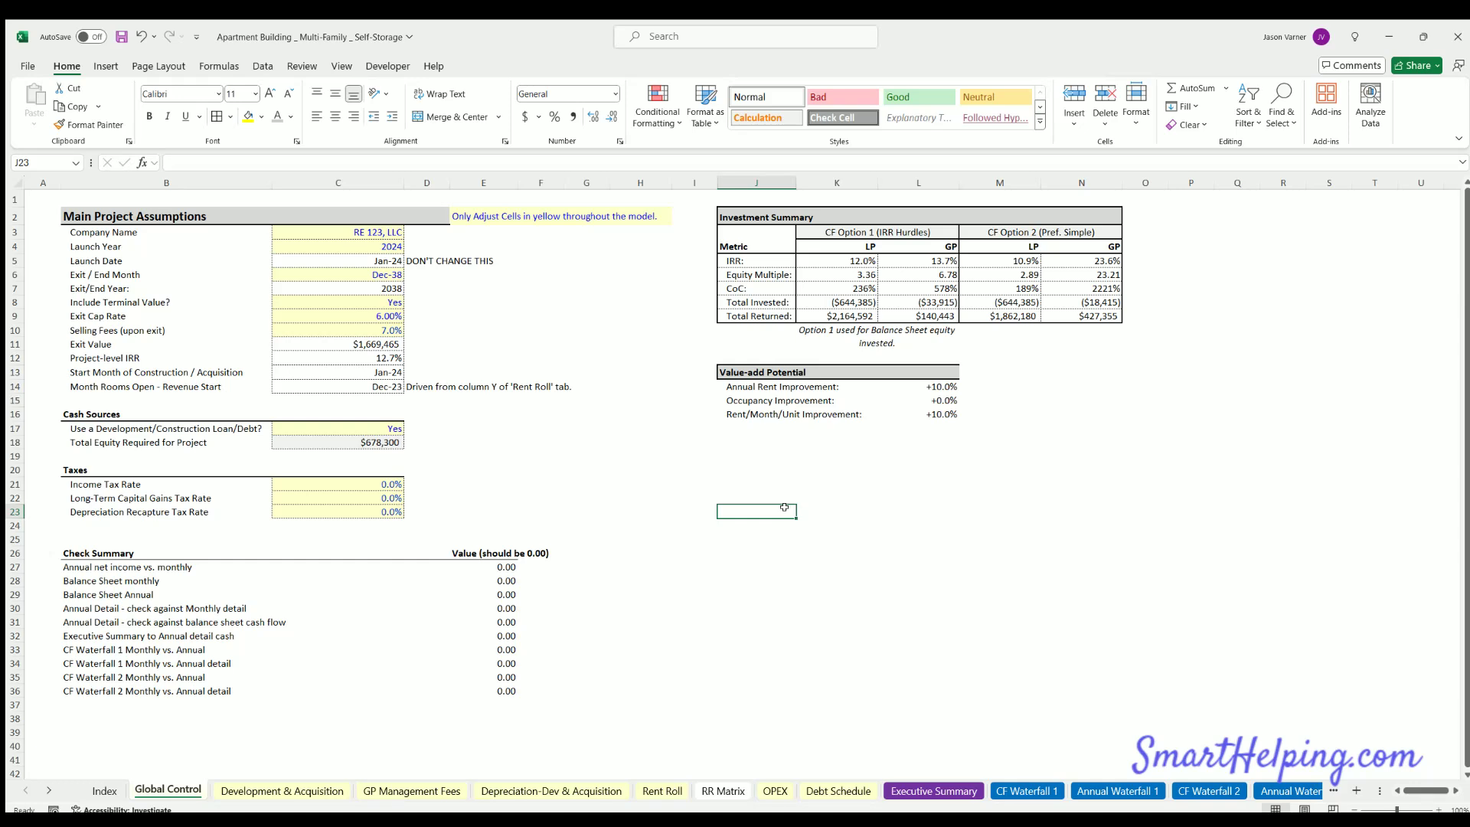
{"action": "type", "text": "Exit Cap Rate"}
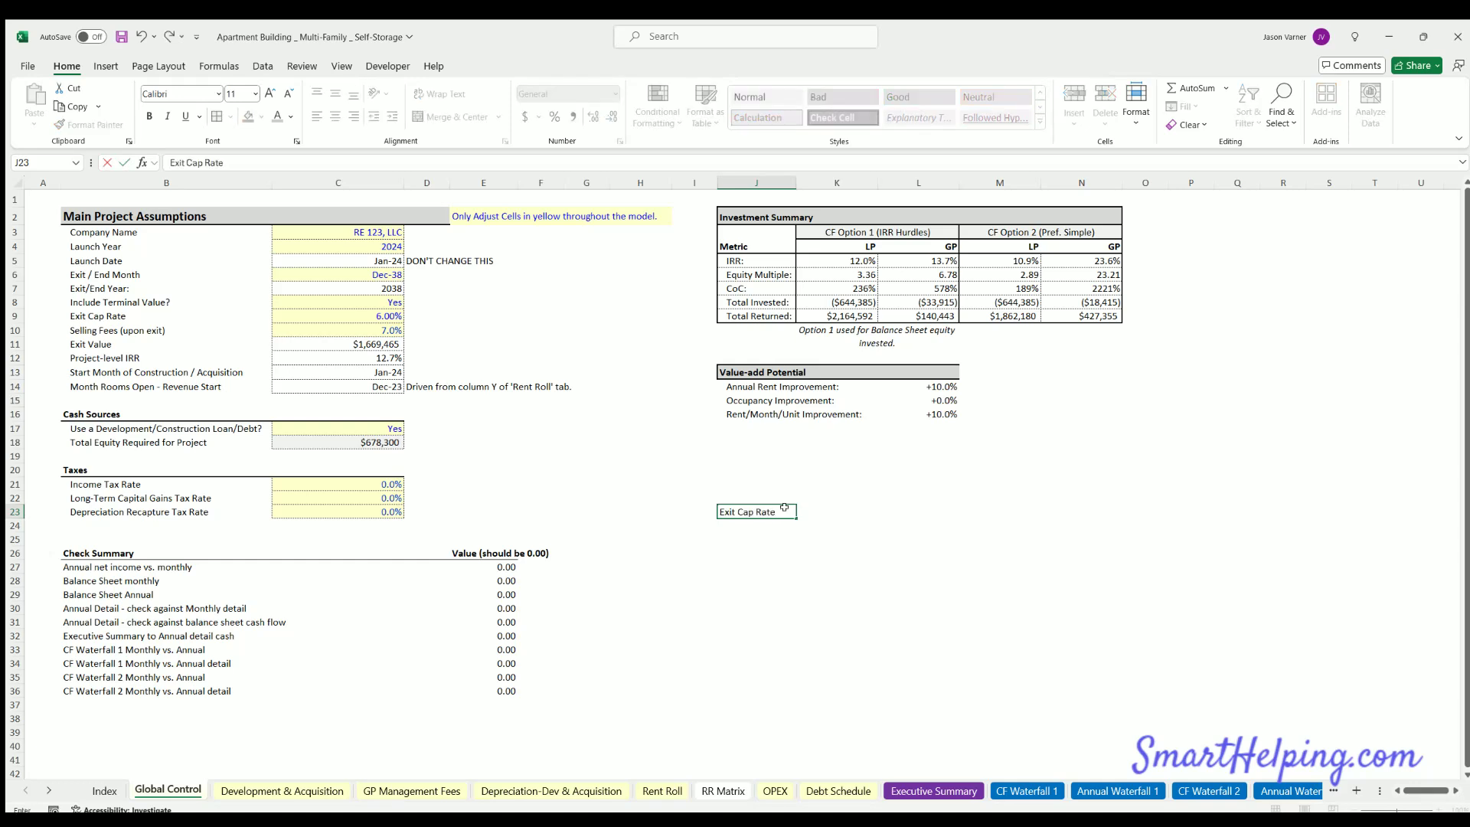
{"action": "key", "text": "Return"}
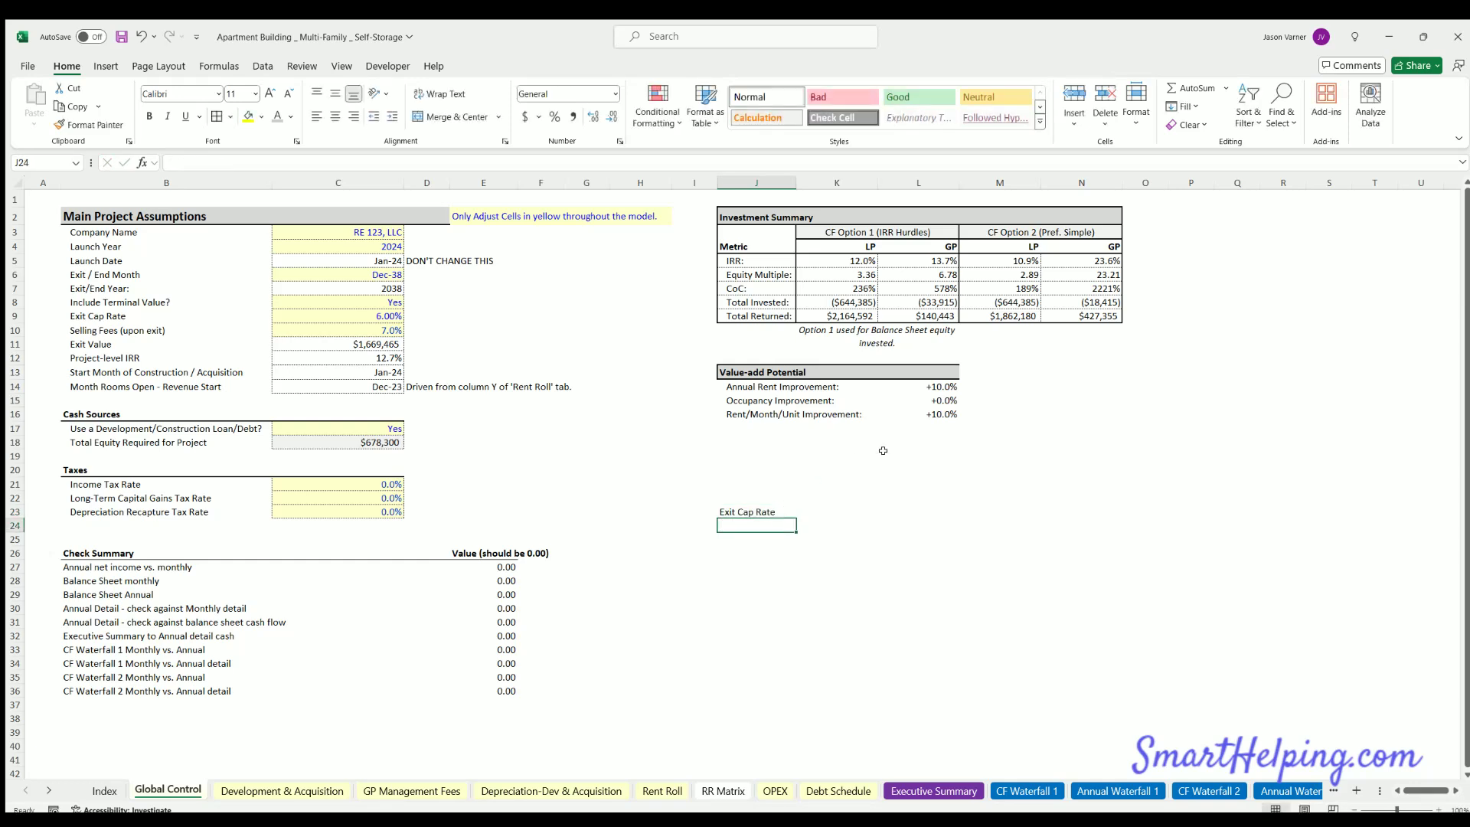
{"action": "type", "text": "="}
{"action": "left_click", "coordinate": [349, 357]}
{"action": "key", "text": "Return"}
Move the heading to K23 and copy the 6.00% exit cap rate from C9 into K24
{"action": "left_click", "coordinate": [764, 511]}
{"action": "left_click_drag", "start_coordinate": [763, 518], "coordinate": [833, 518]}
{"action": "key", "text": "Return"}
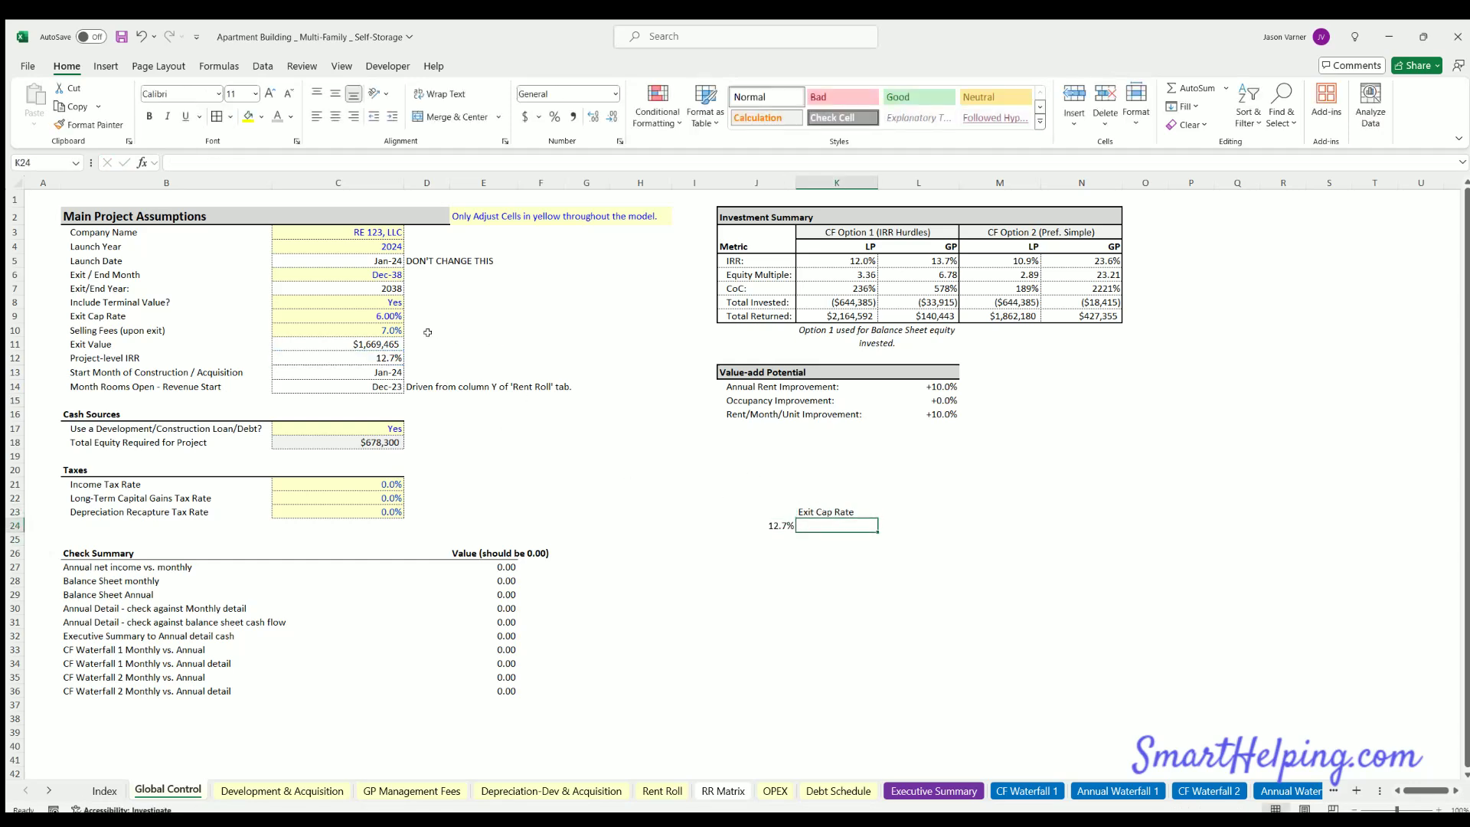
{"action": "left_click", "coordinate": [353, 315]}
{"action": "key", "text": "ctrl+c"}
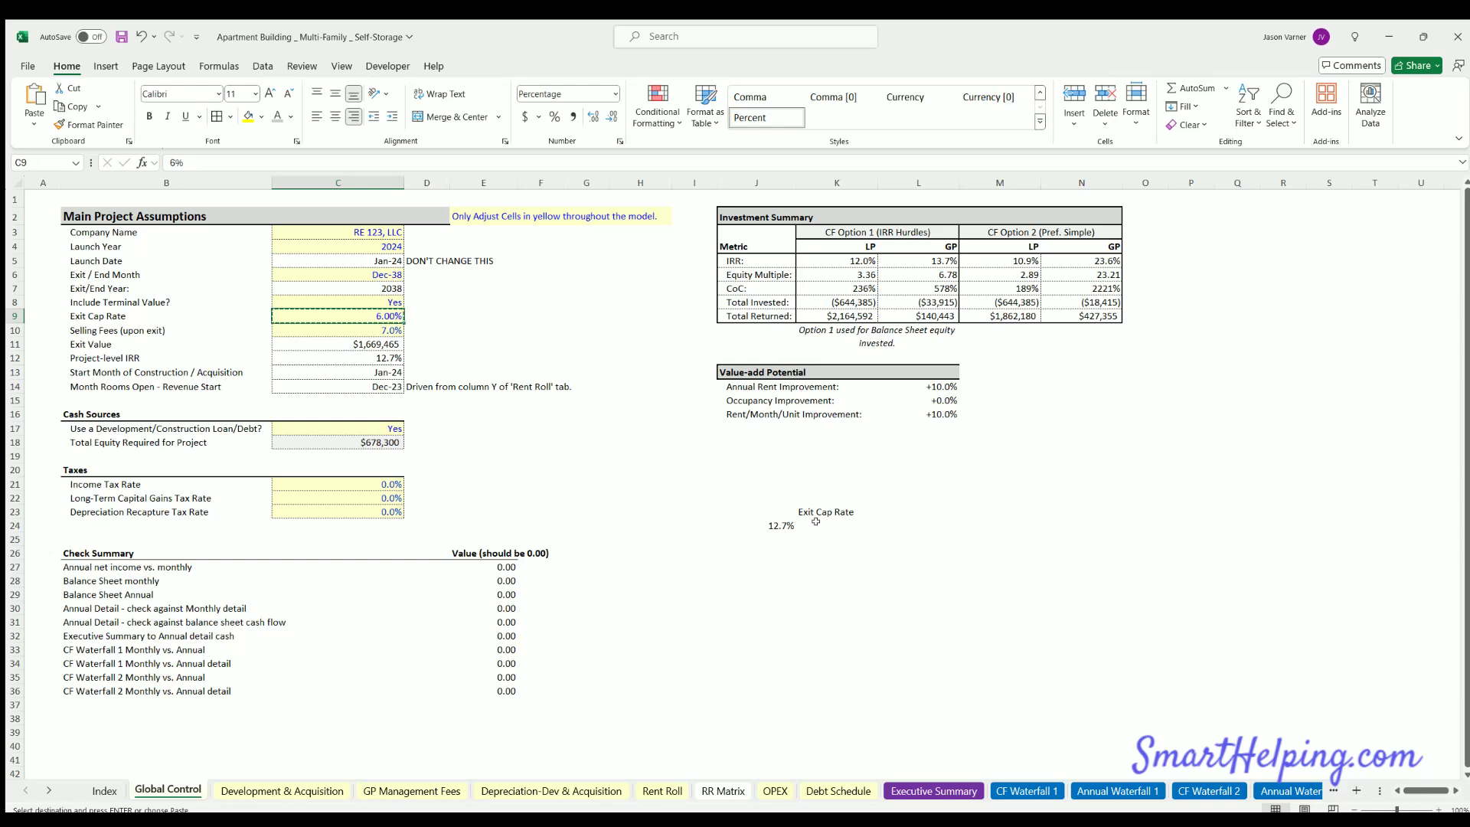
{"action": "left_click", "coordinate": [836, 525]}
{"action": "key", "text": "ctrl+v"}
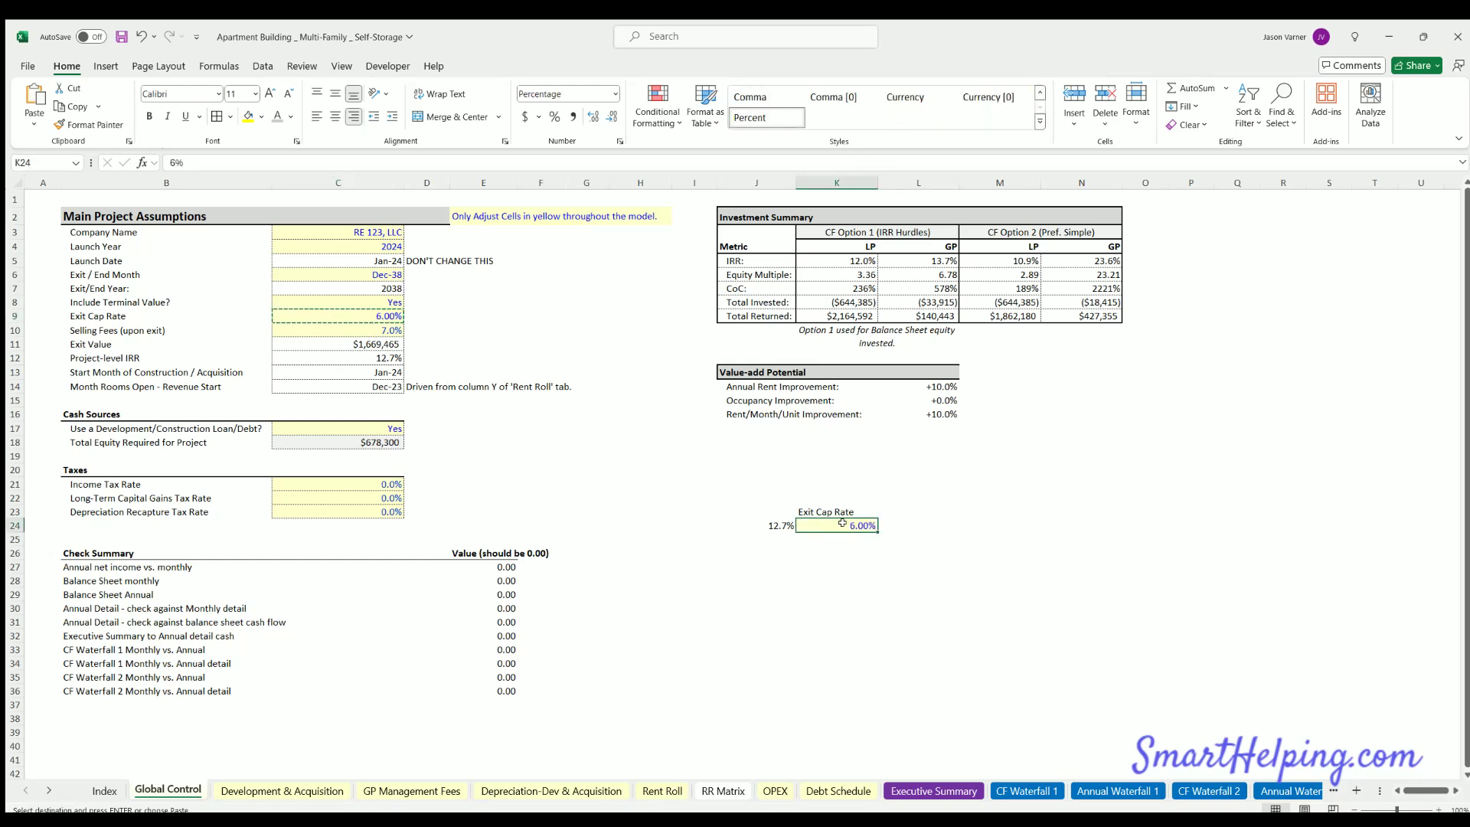
Centre the heading and rate, fill 6.00% across to N24, and merge the heading across K23:N23
{"action": "left_click_drag", "start_coordinate": [834, 511], "coordinate": [836, 526]}
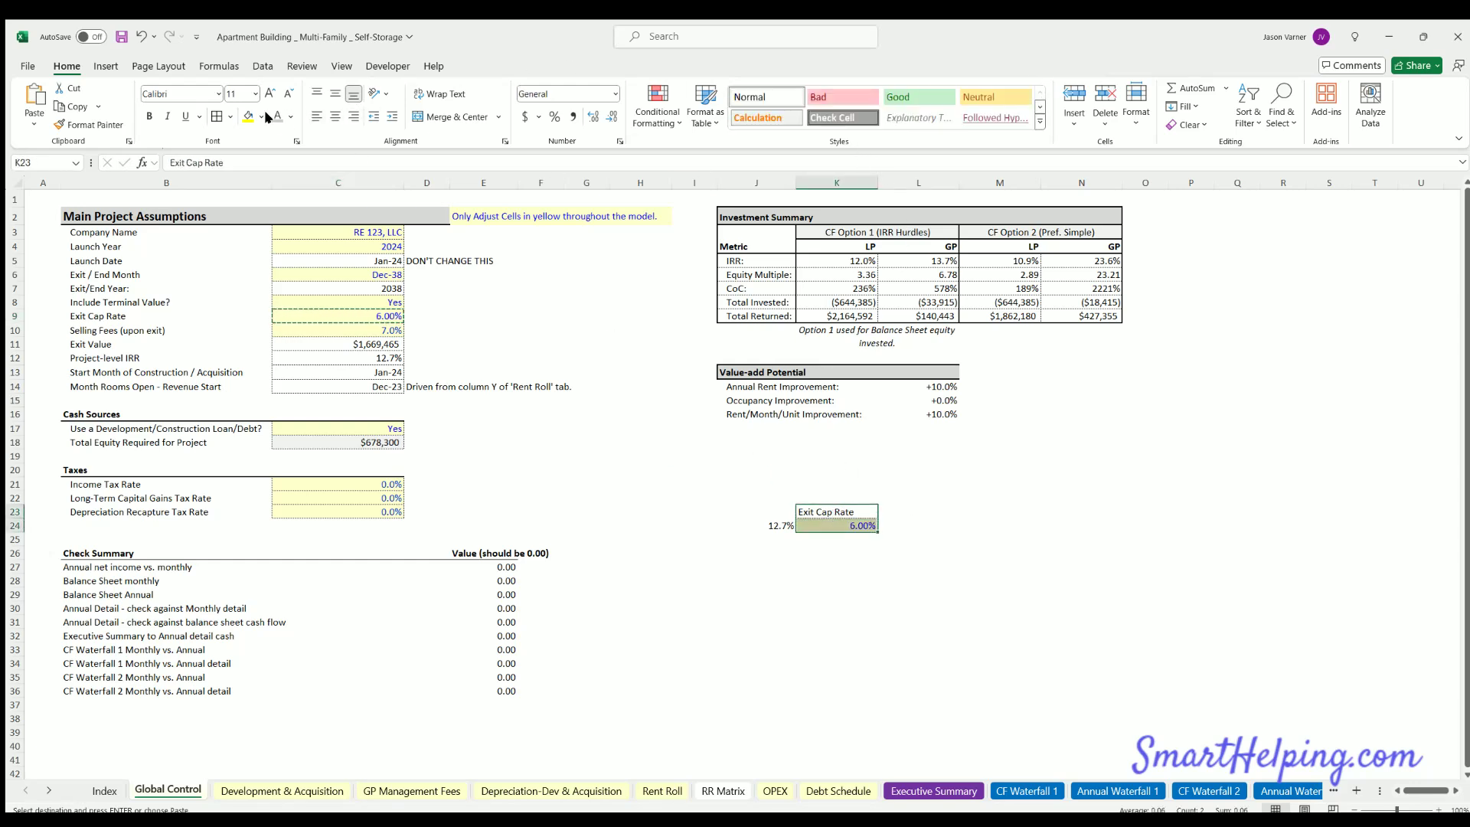
{"action": "left_click", "coordinate": [335, 117]}
{"action": "left_click", "coordinate": [849, 525]}
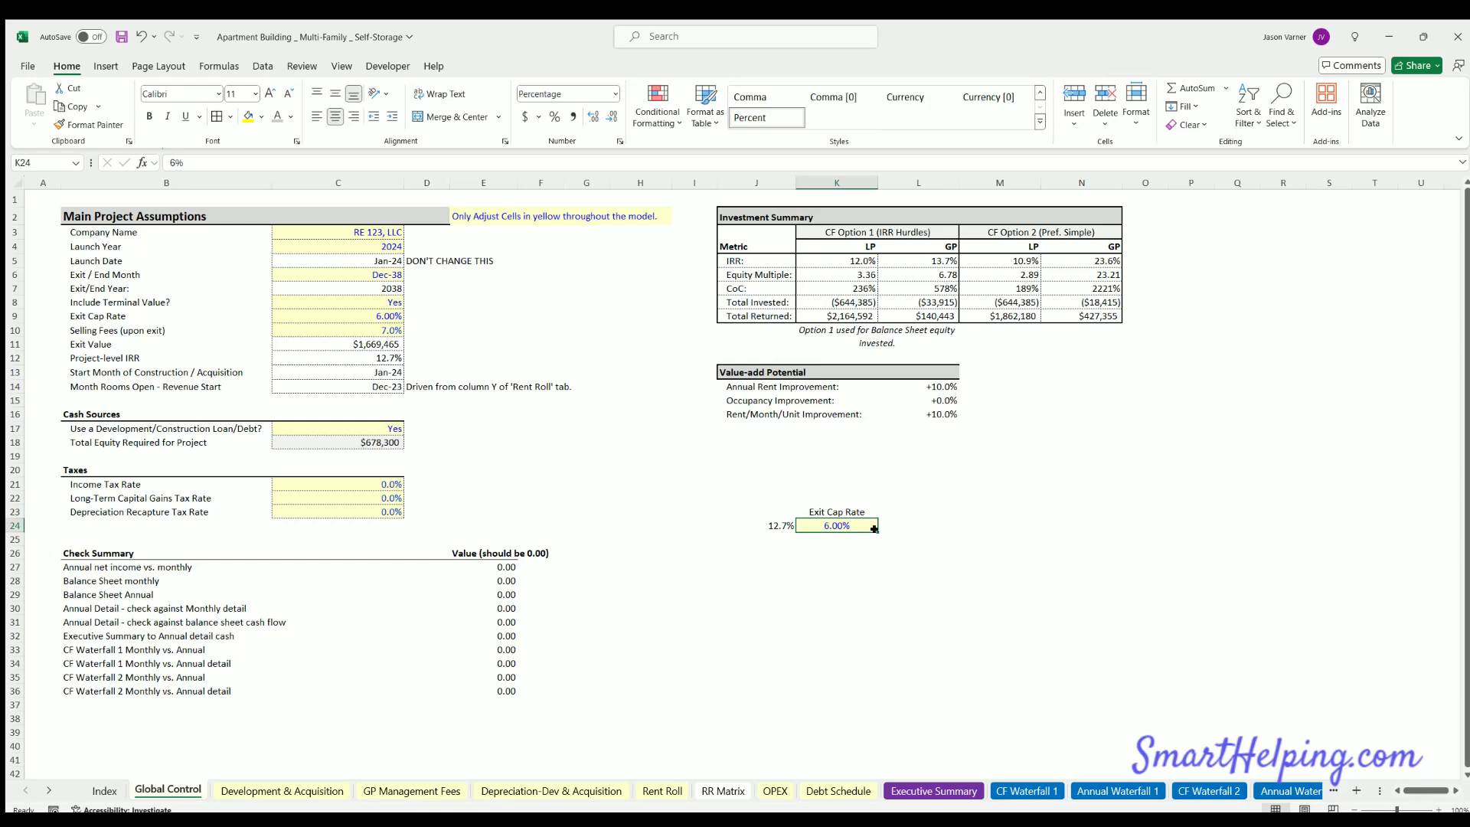
{"action": "left_click_drag", "start_coordinate": [875, 528], "coordinate": [1087, 528]}
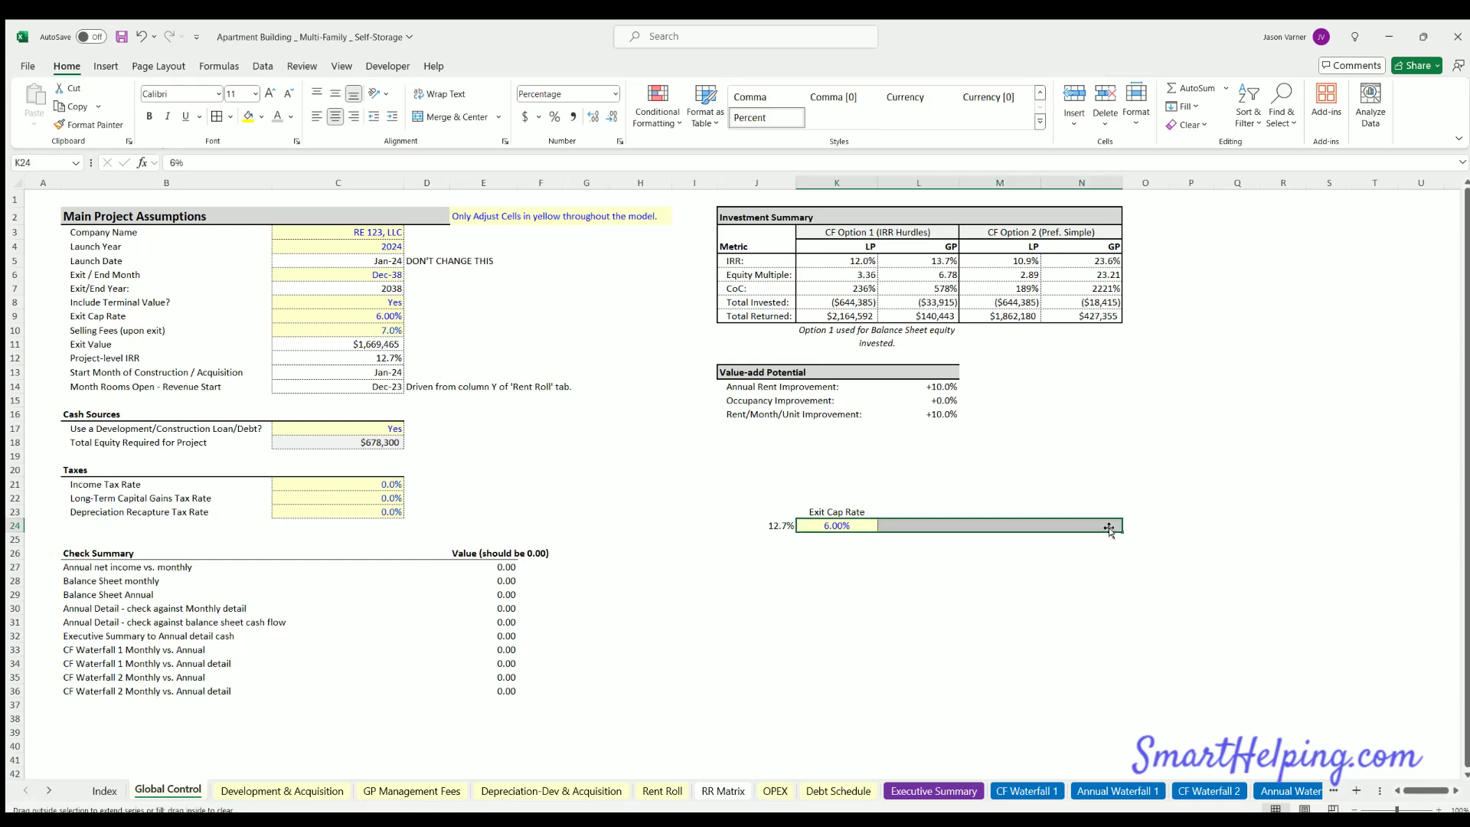
{"action": "left_click", "coordinate": [866, 520]}
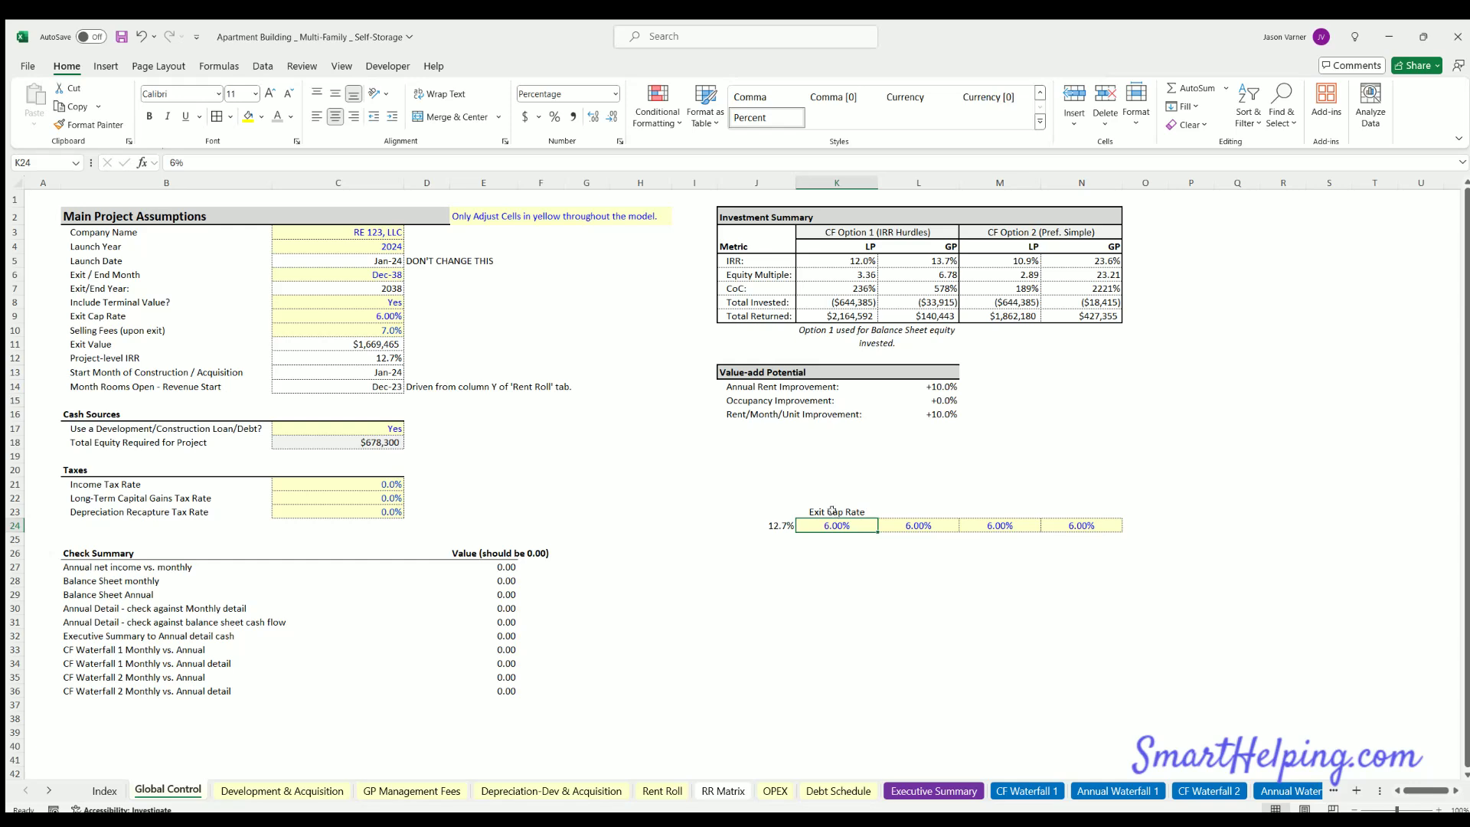
{"action": "left_click_drag", "start_coordinate": [833, 508], "coordinate": [1081, 511]}
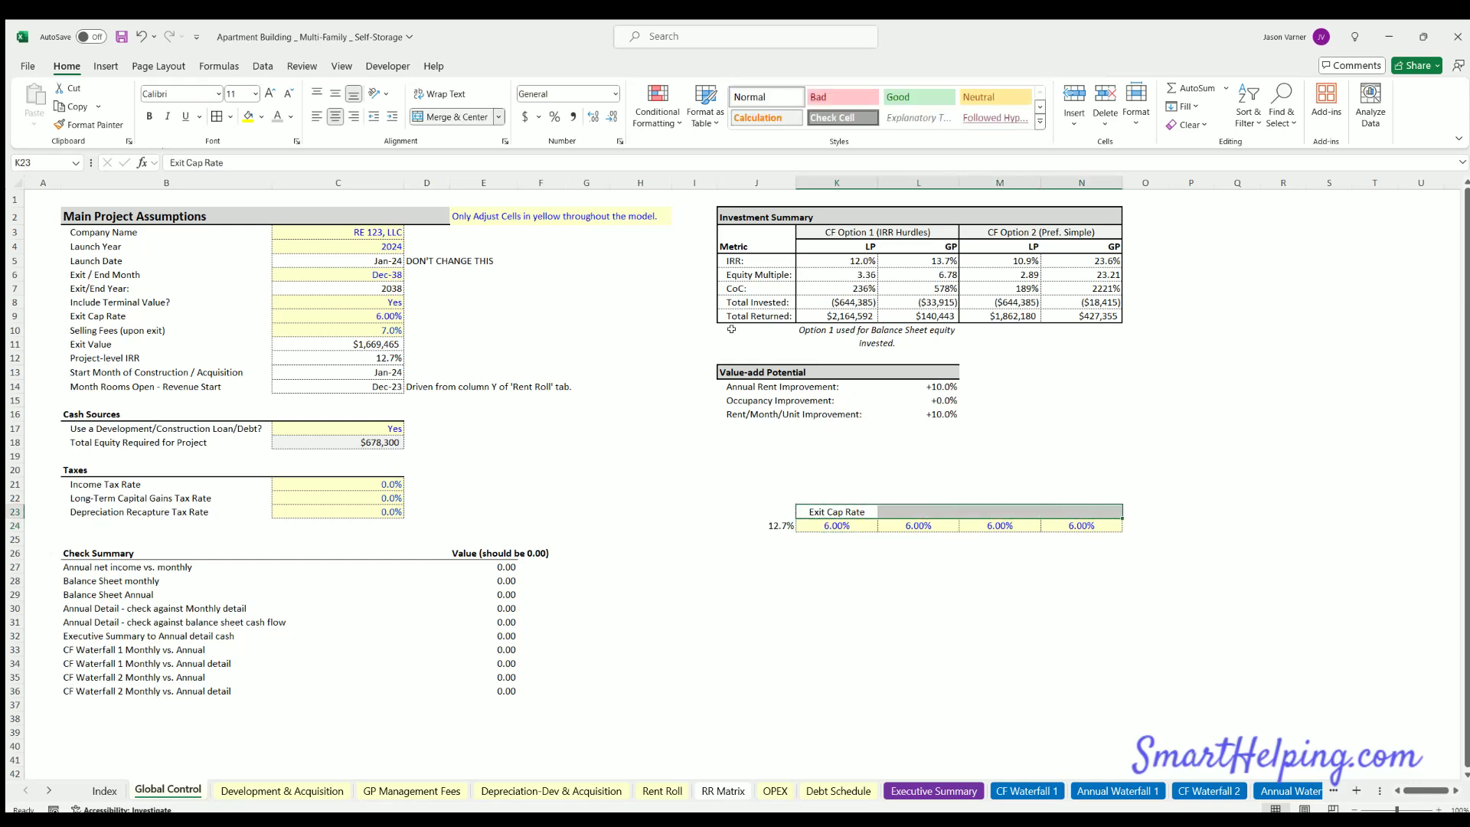
{"action": "left_click", "coordinate": [452, 116]}
Enter cap rates 12%, 10% and 8% in K24:M24
{"action": "left_click", "coordinate": [845, 523]}
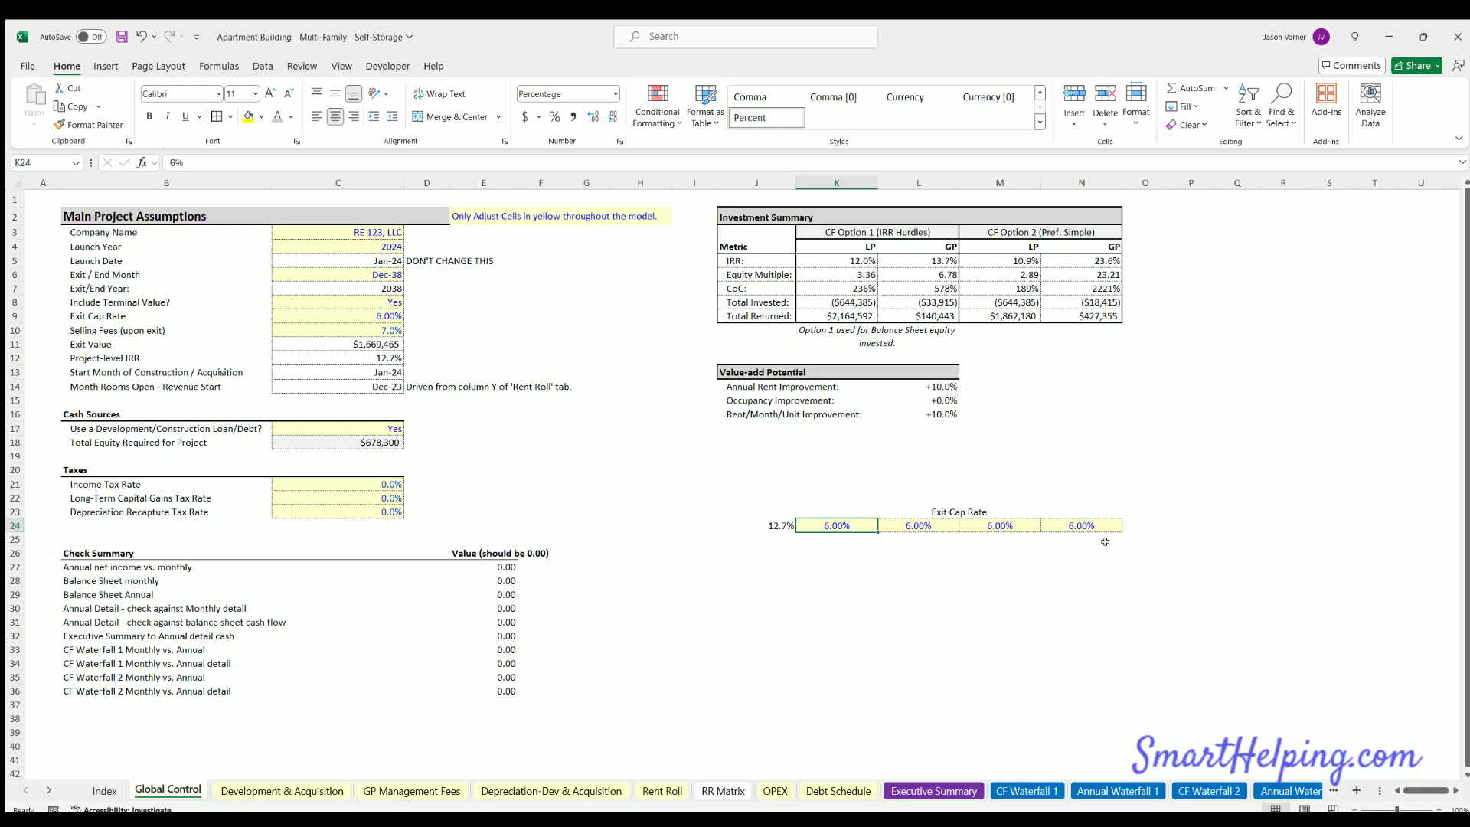
{"action": "type", "text": "12"}
{"action": "key", "text": "Tab"}
{"action": "type", "text": "1"}
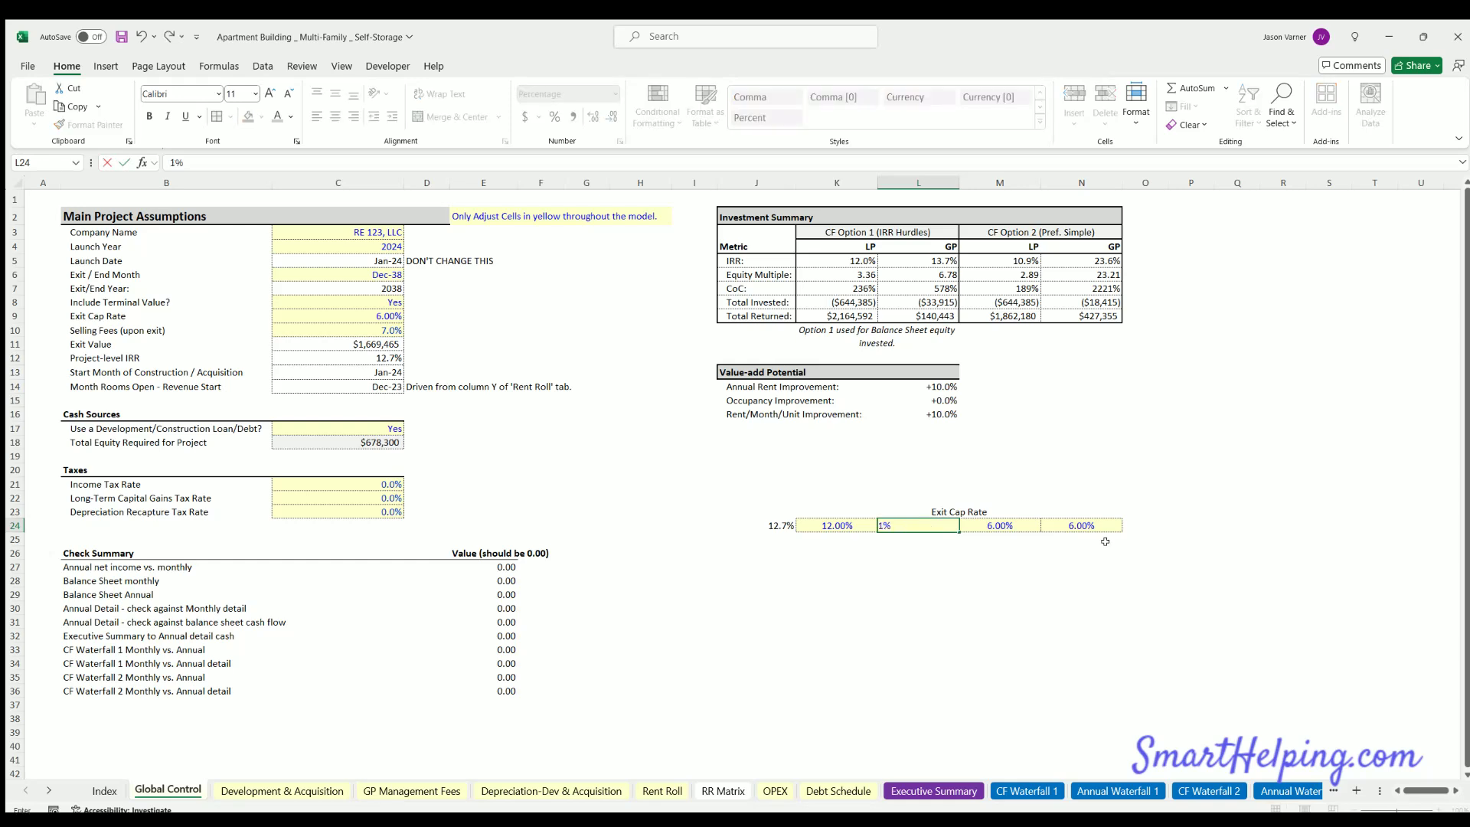
{"action": "type", "text": "0"}
{"action": "key", "text": "Tab"}
{"action": "type", "text": "8"}
{"action": "key", "text": "Tab"}
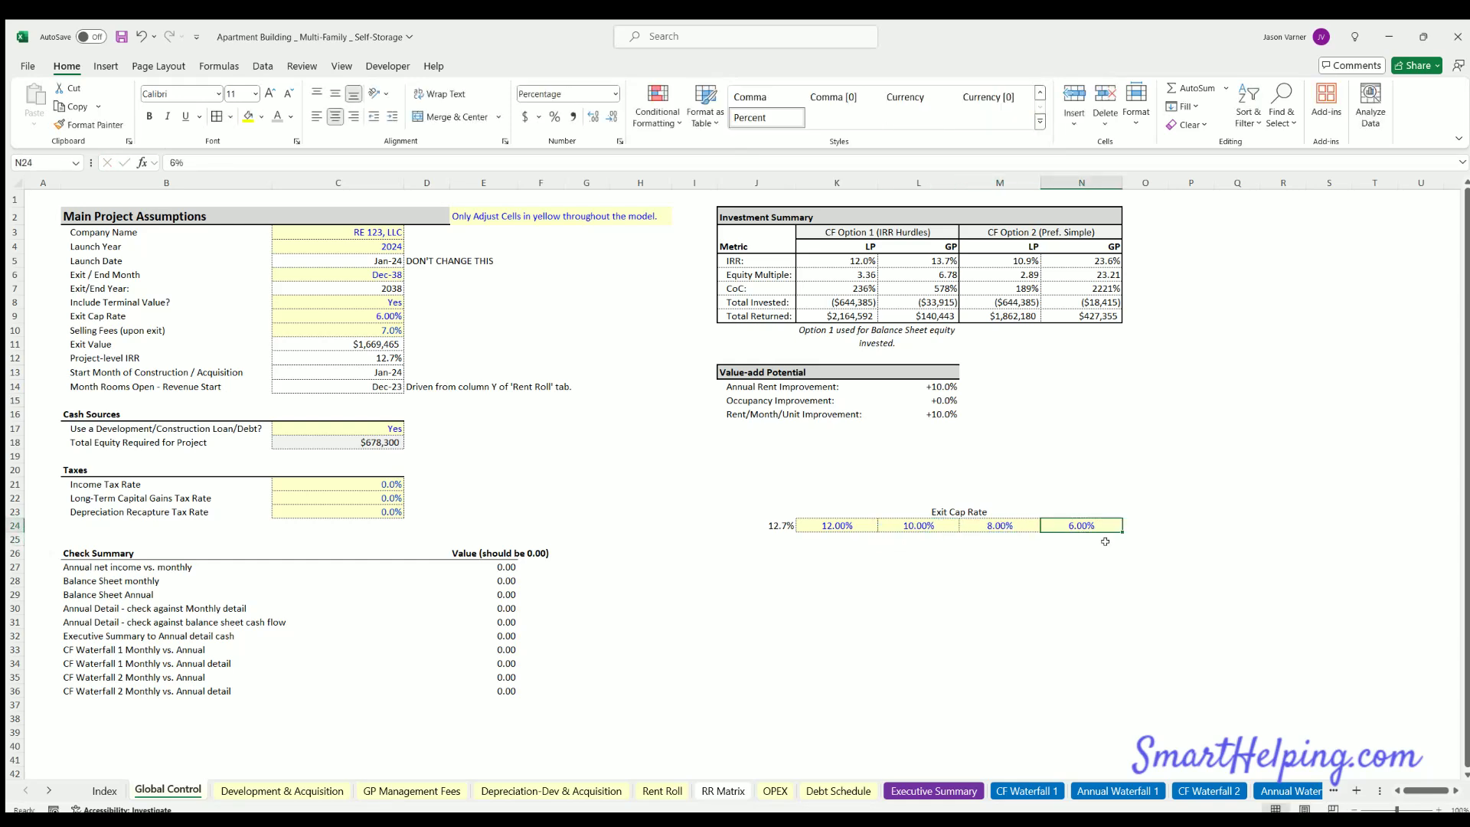
{"action": "left_click", "coordinate": [1105, 541]}
{"action": "key", "text": "Up"}
{"action": "key", "text": "Left"}
{"action": "key", "text": "Left"}
{"action": "key", "text": "Left"}
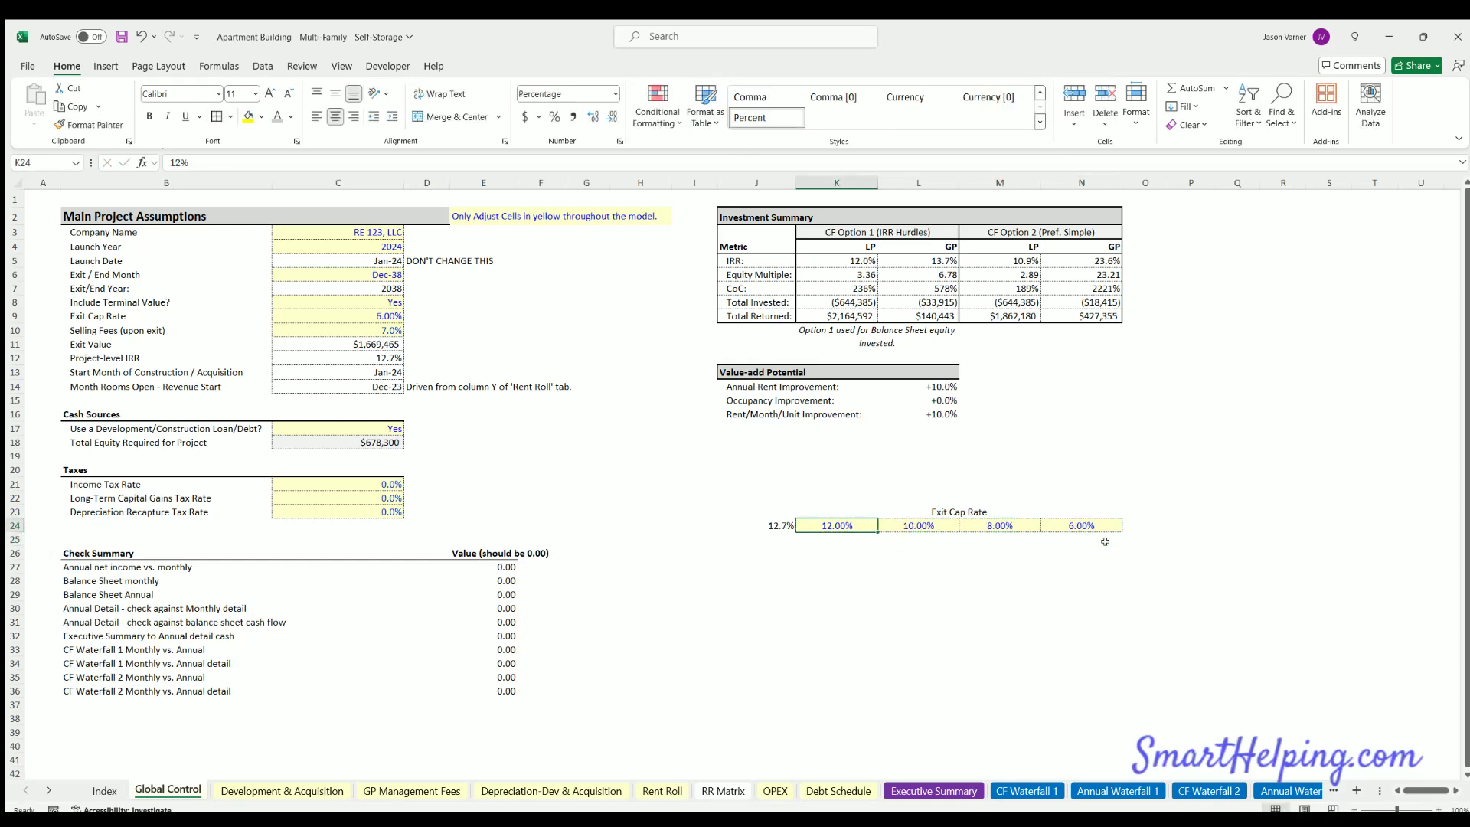
{"action": "key", "text": "Up"}
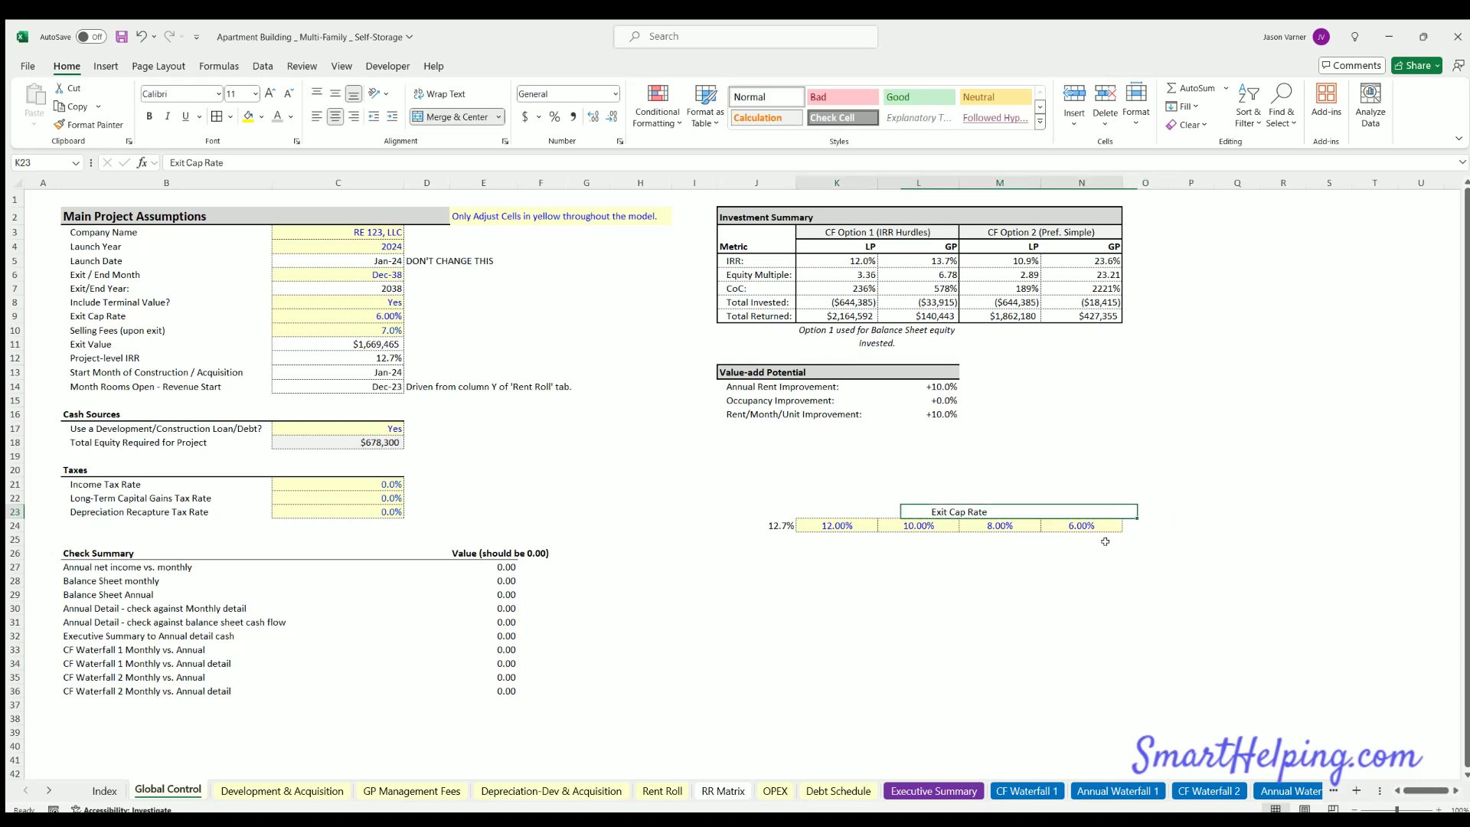
Make the Exit Cap Rate header bold and underlined
{"action": "left_click", "coordinate": [185, 117]}
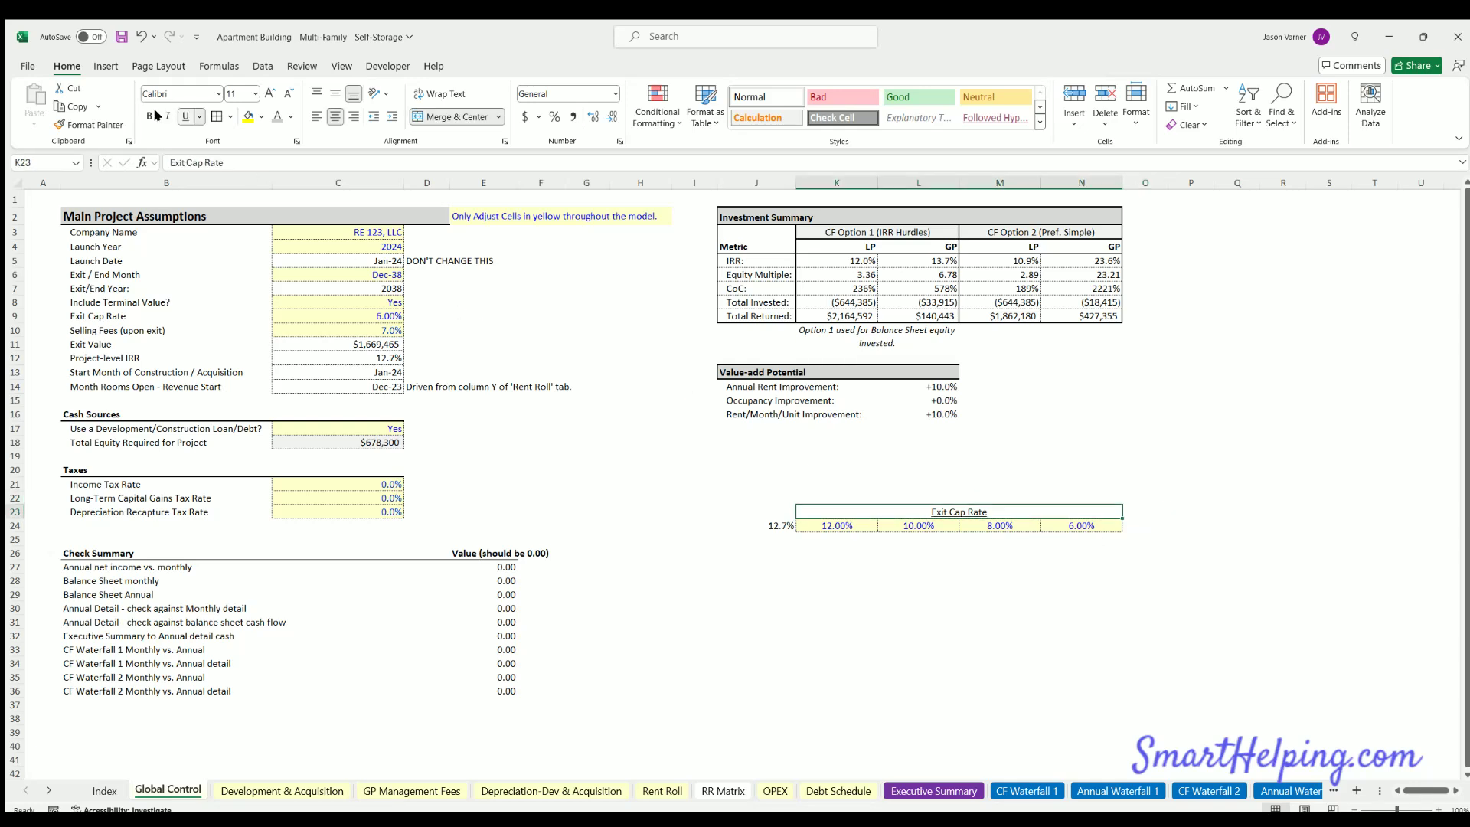
{"action": "left_click", "coordinate": [149, 116]}
{"action": "left_click", "coordinate": [738, 537]}
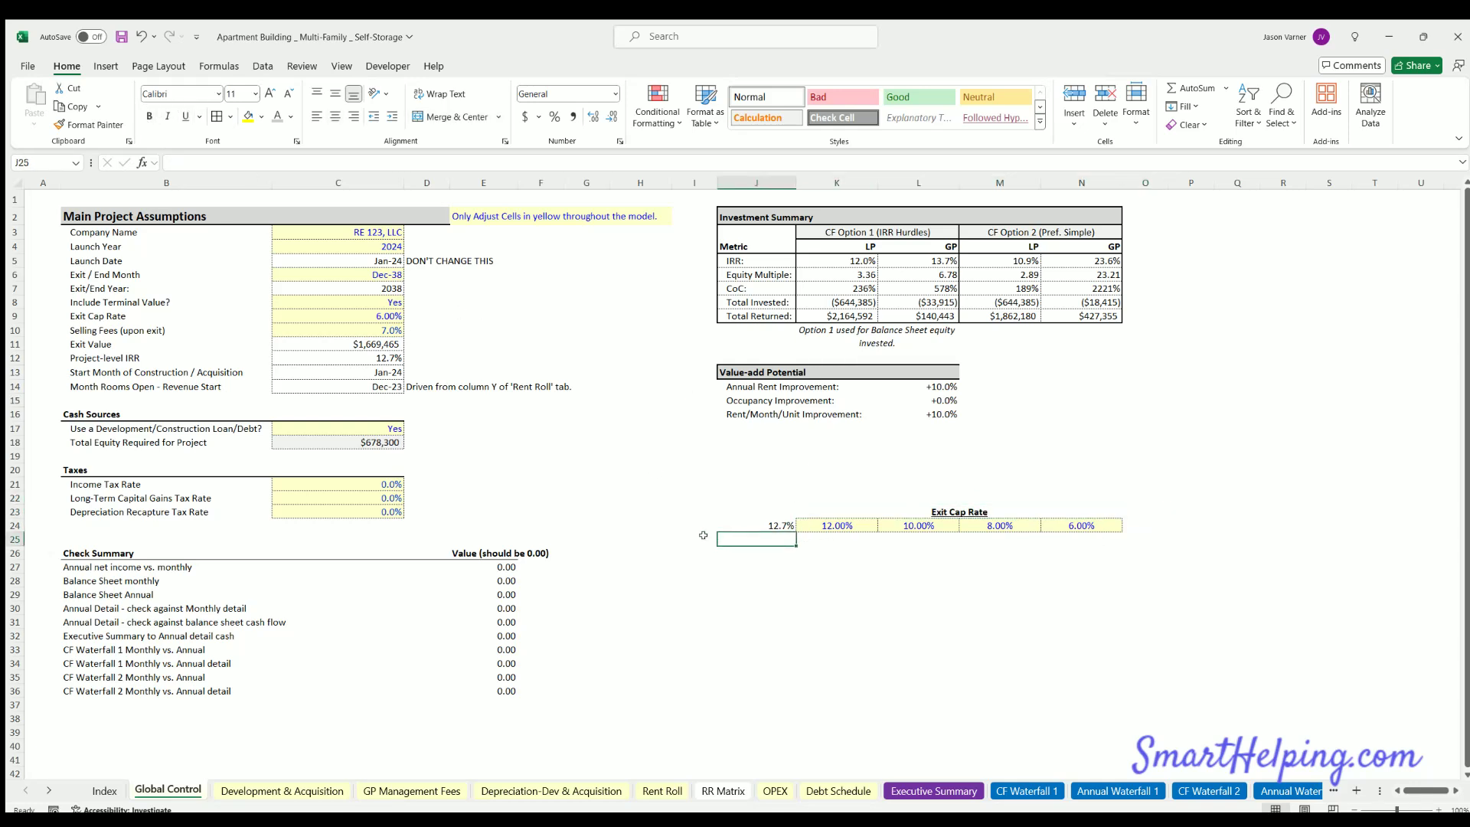
{"action": "left_click", "coordinate": [823, 524]}
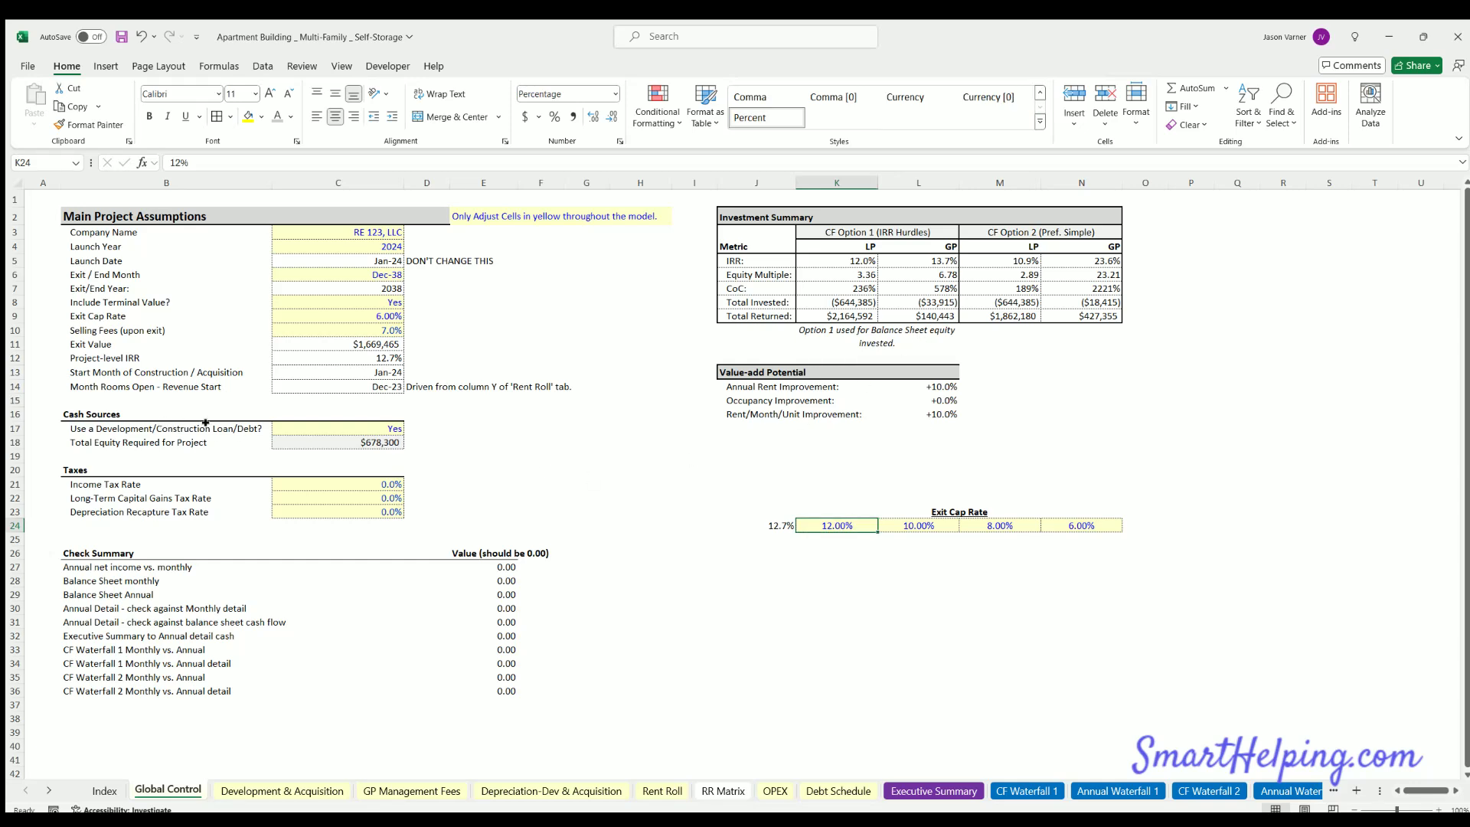
{"action": "left_click_drag", "start_coordinate": [205, 423], "coordinate": [358, 429]}
Enter centred 'Yes' and 'No' in J25:J26 below the 12.7% IRR
{"action": "left_click", "coordinate": [787, 539]}
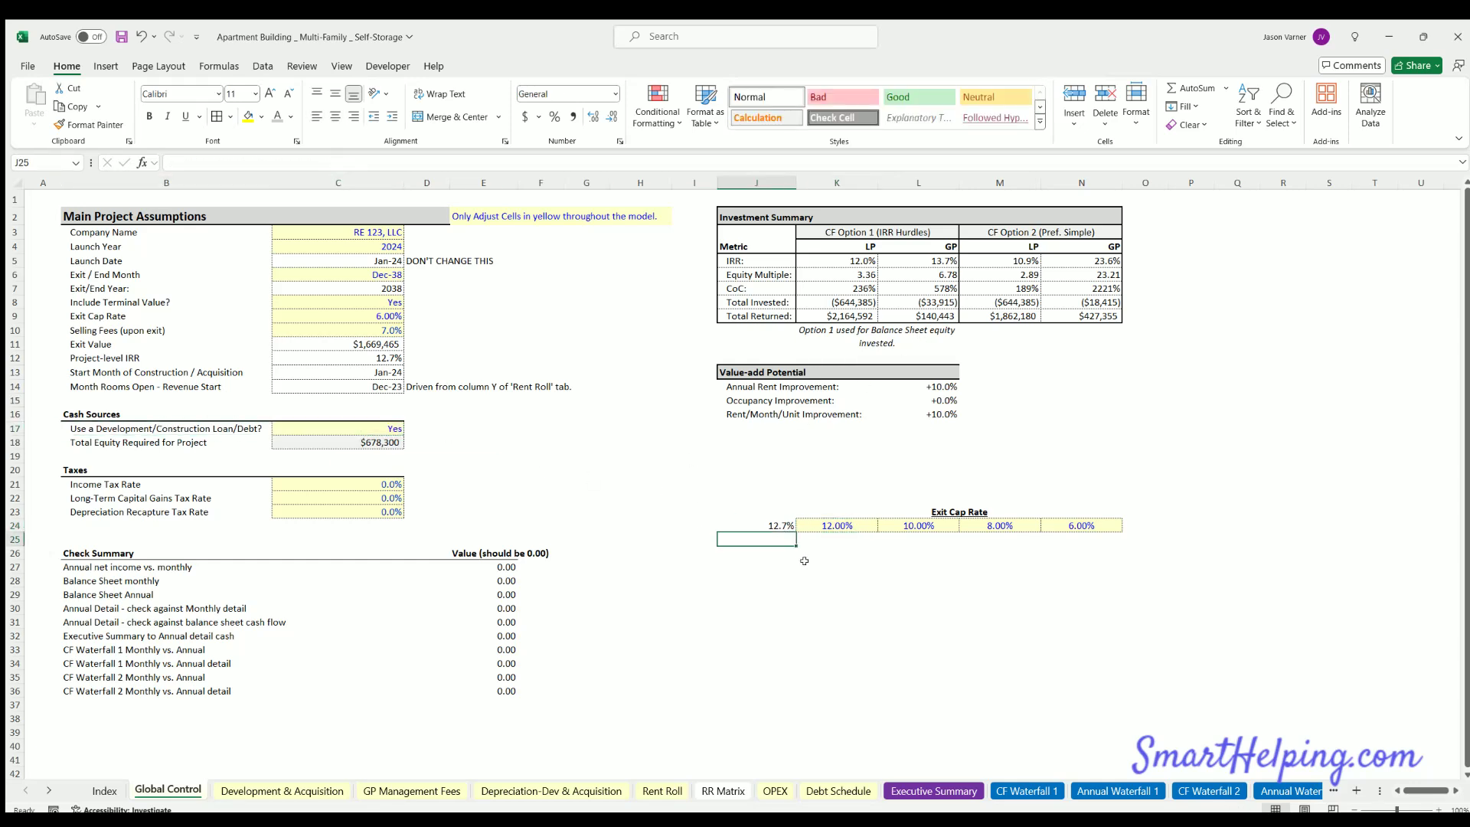
{"action": "type", "text": "Yes"}
{"action": "key", "text": "Return"}
{"action": "type", "text": "No"}
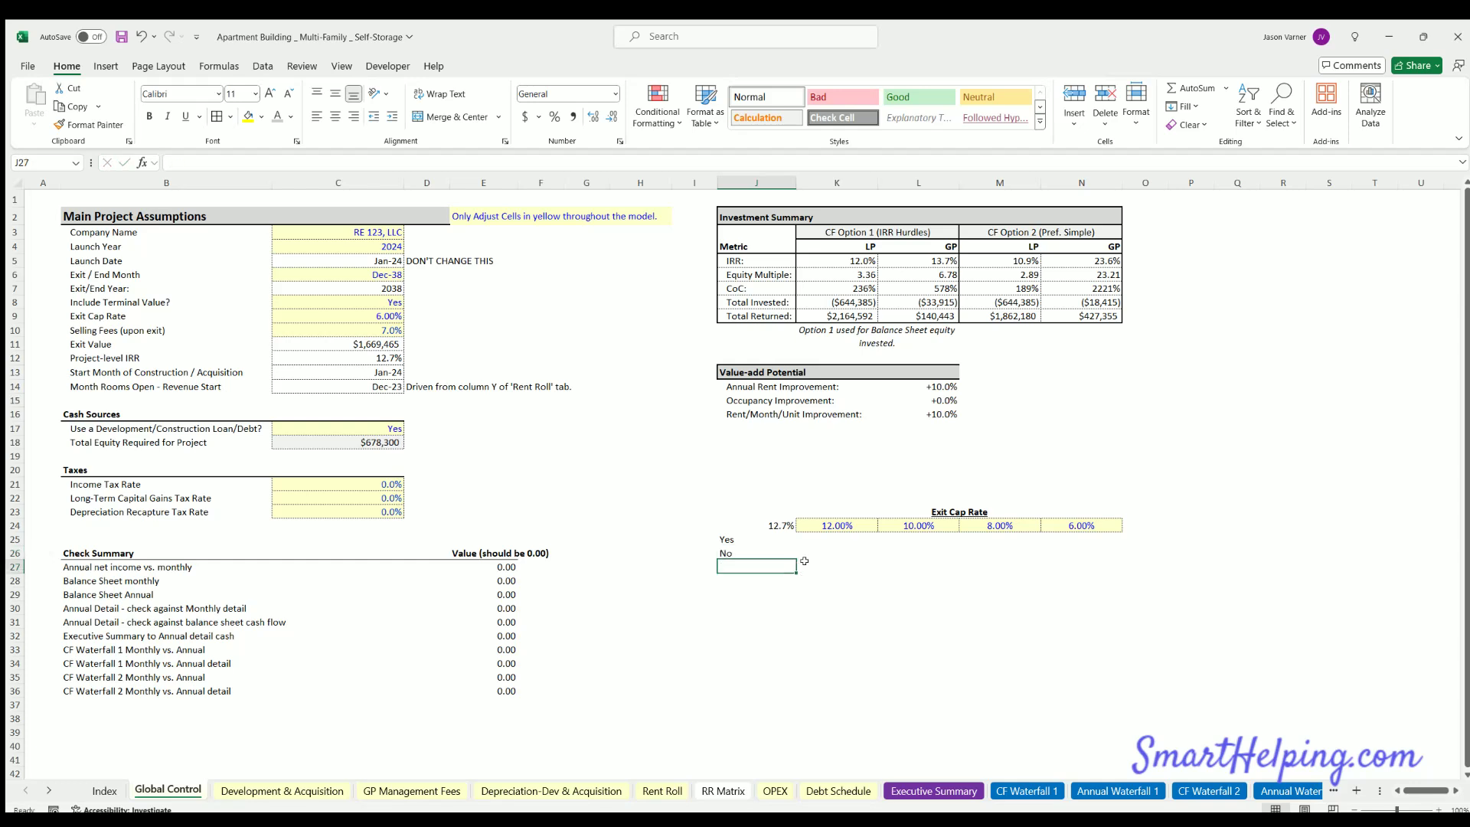
{"action": "key", "text": "Return"}
{"action": "left_click_drag", "start_coordinate": [753, 535], "coordinate": [758, 554]}
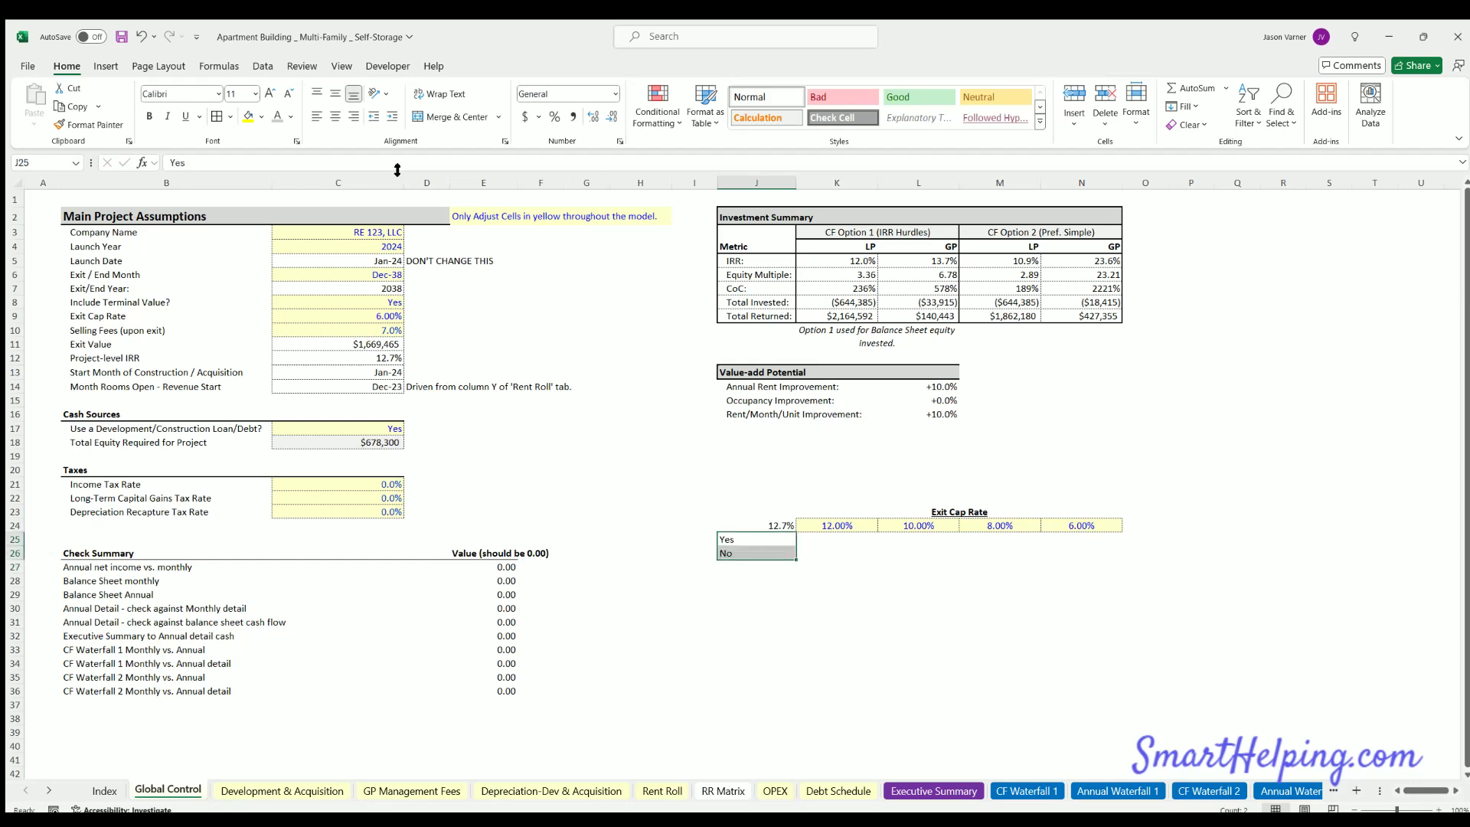
{"action": "left_click", "coordinate": [334, 117]}
Shift the whole sensitivity table one column to the right
{"action": "left_click", "coordinate": [764, 536]}
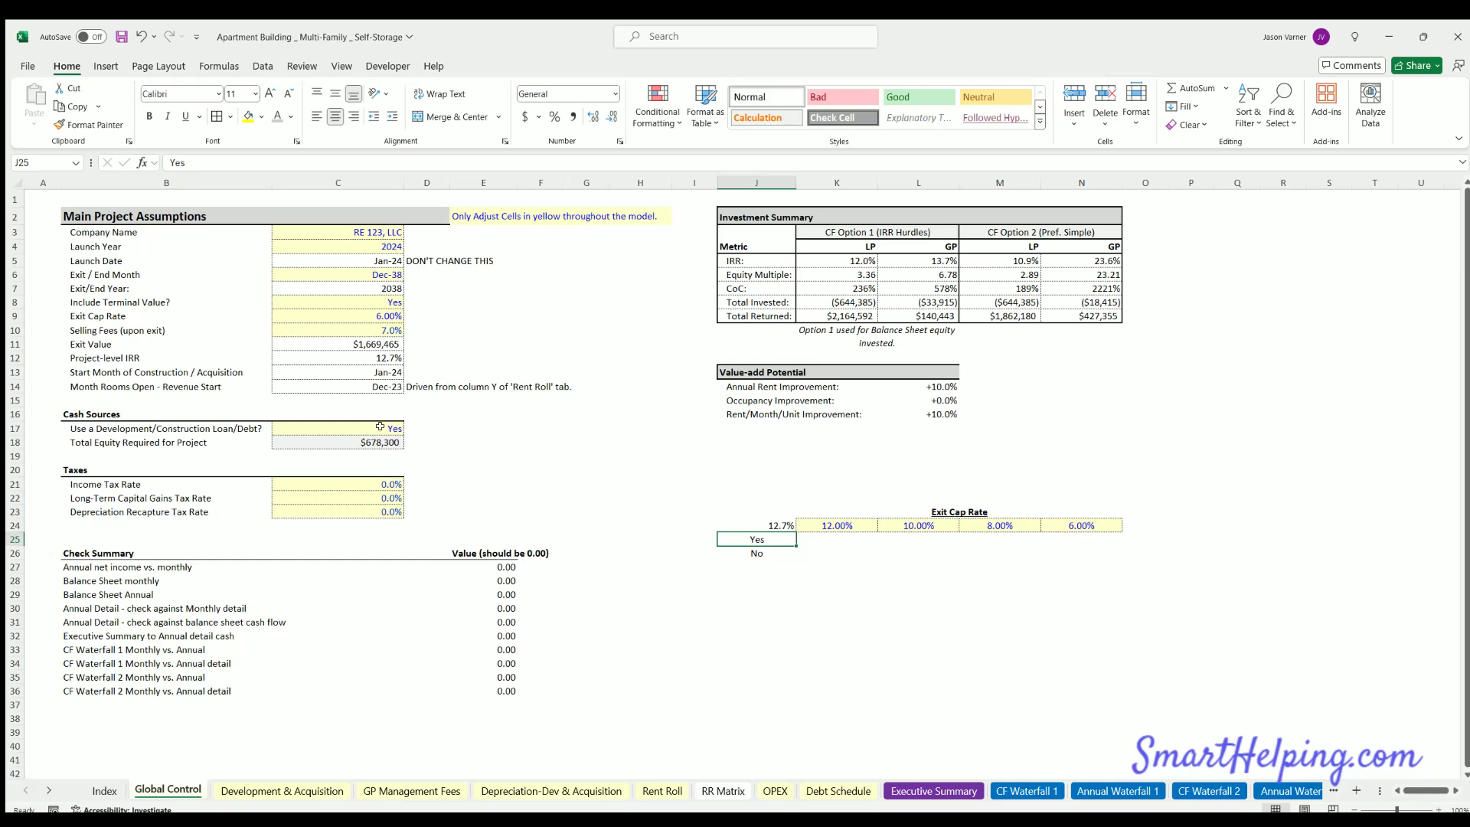
{"action": "left_click", "coordinate": [356, 425]}
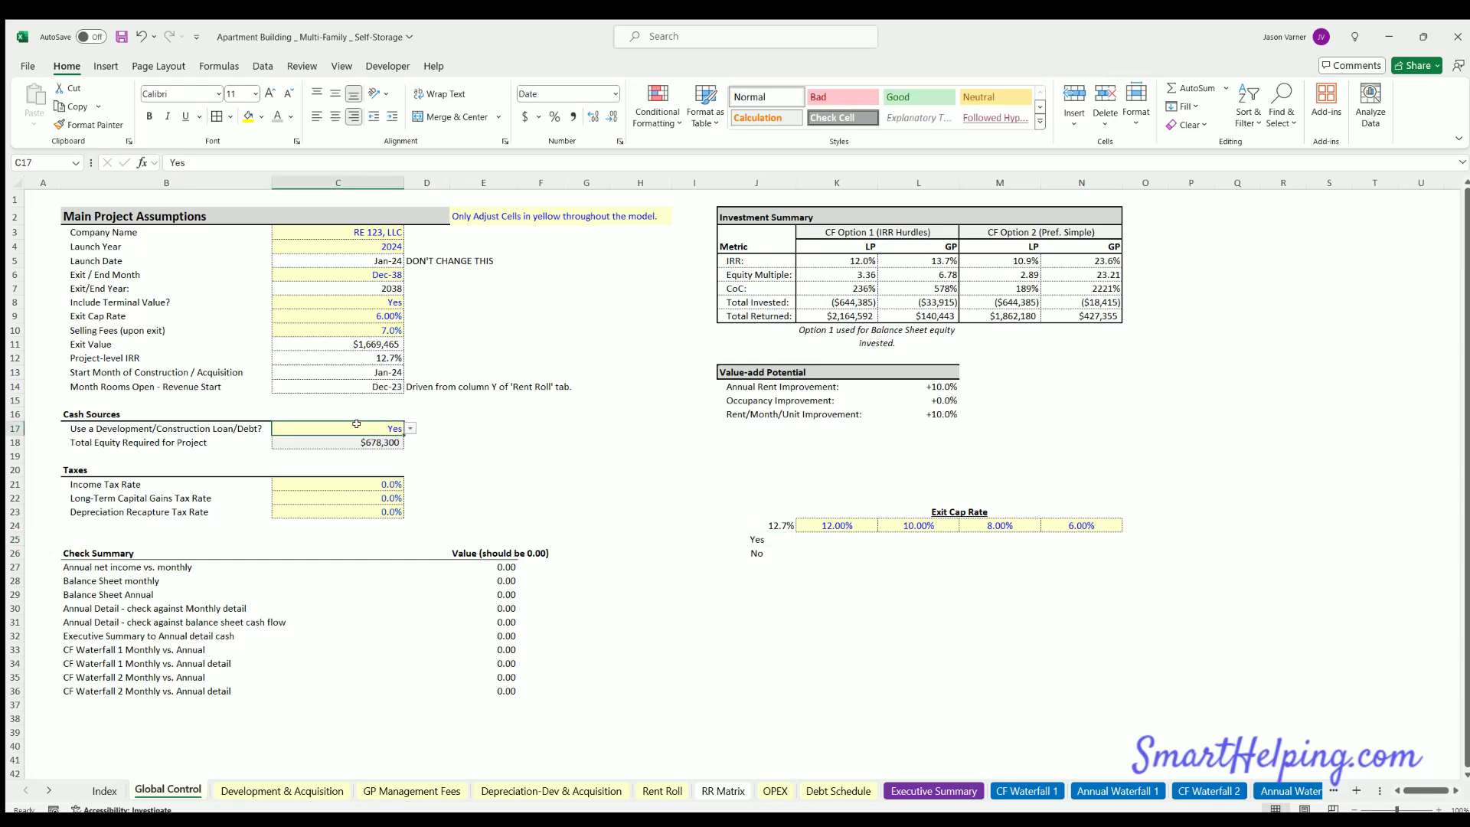
{"action": "left_click", "coordinate": [762, 536]}
{"action": "left_click_drag", "start_coordinate": [687, 529], "coordinate": [693, 570]}
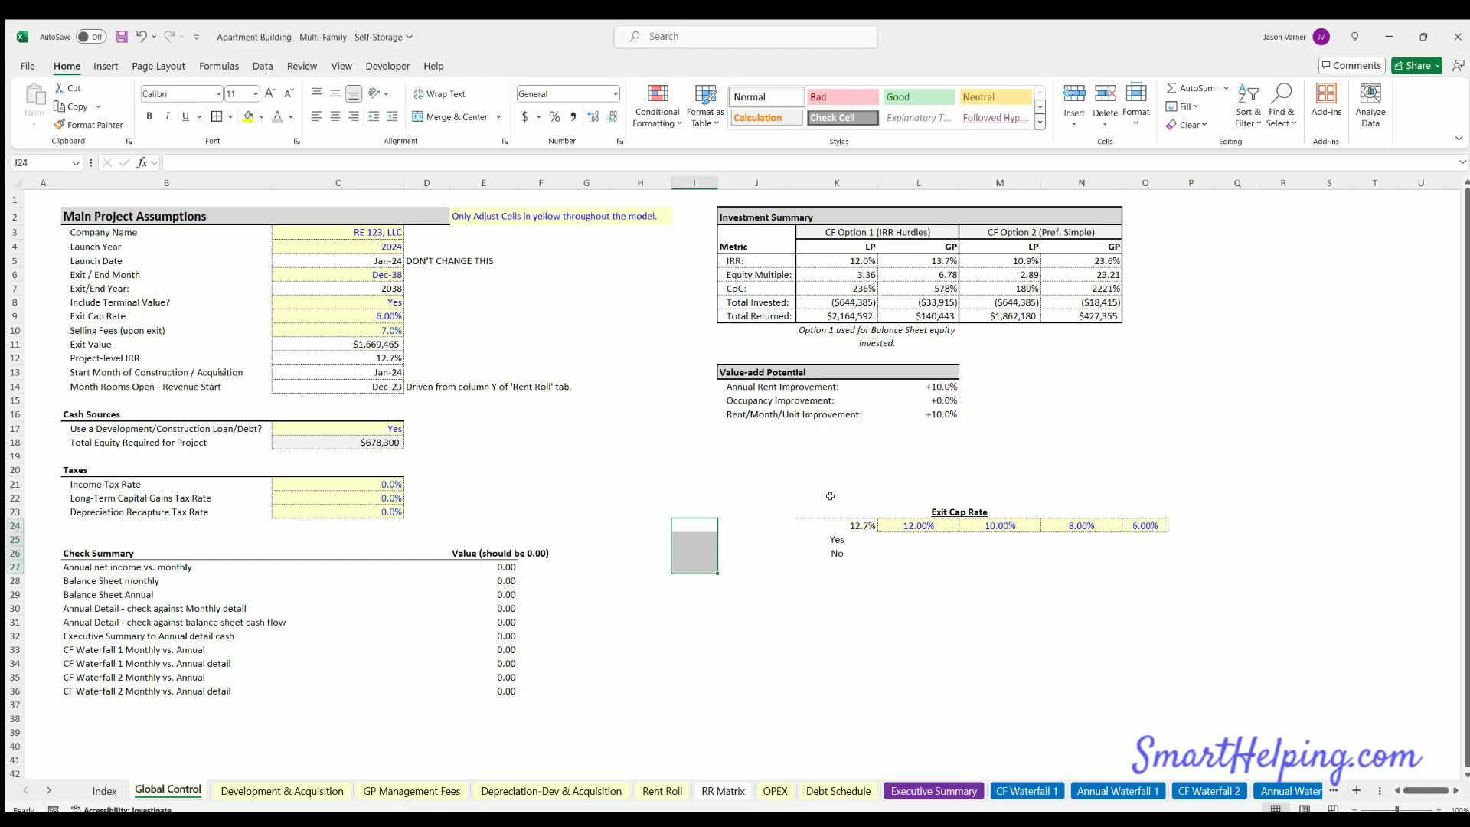
{"action": "left_click", "coordinate": [833, 509]}
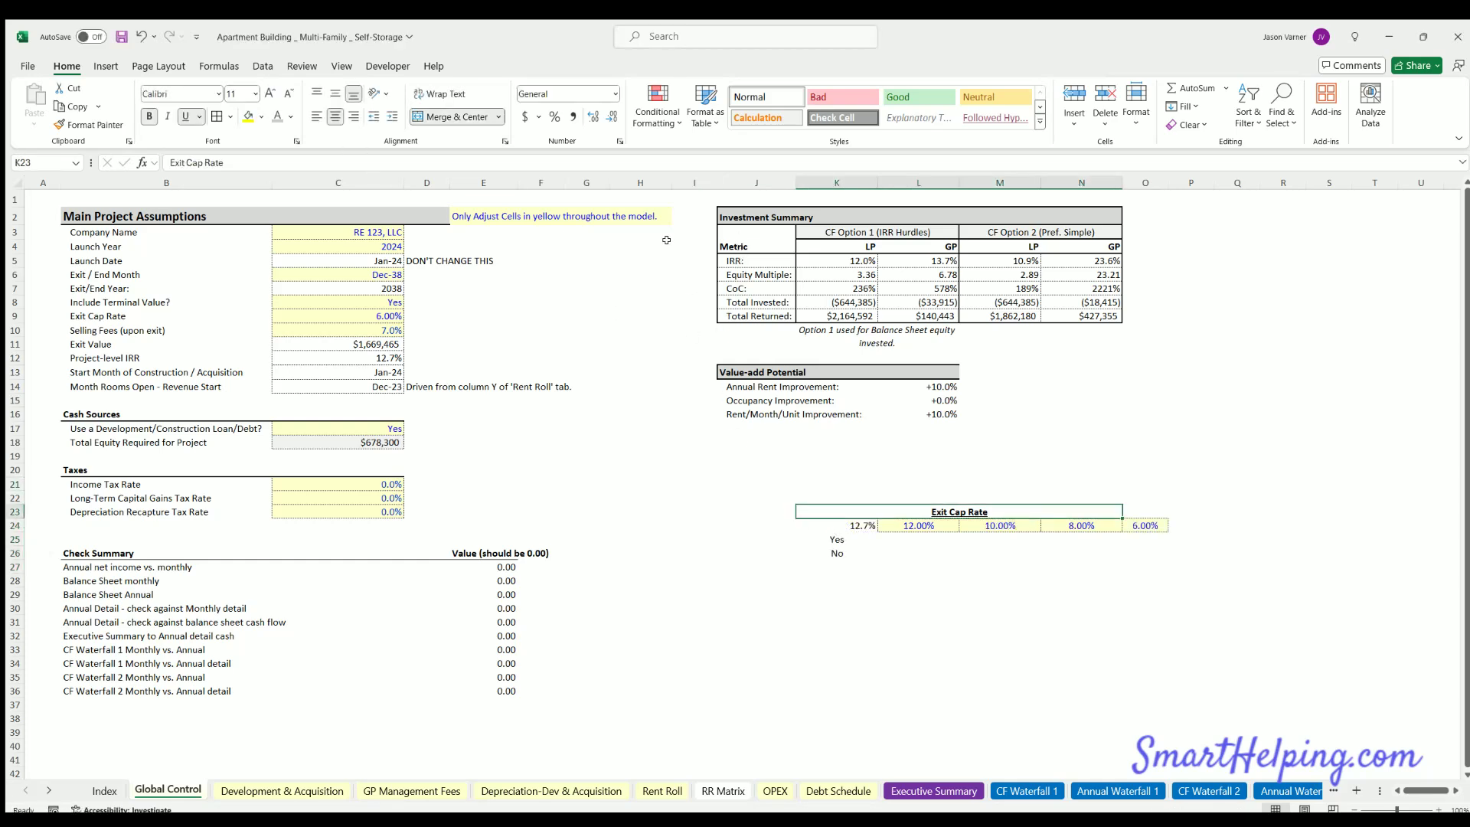
{"action": "left_click", "coordinate": [771, 511]}
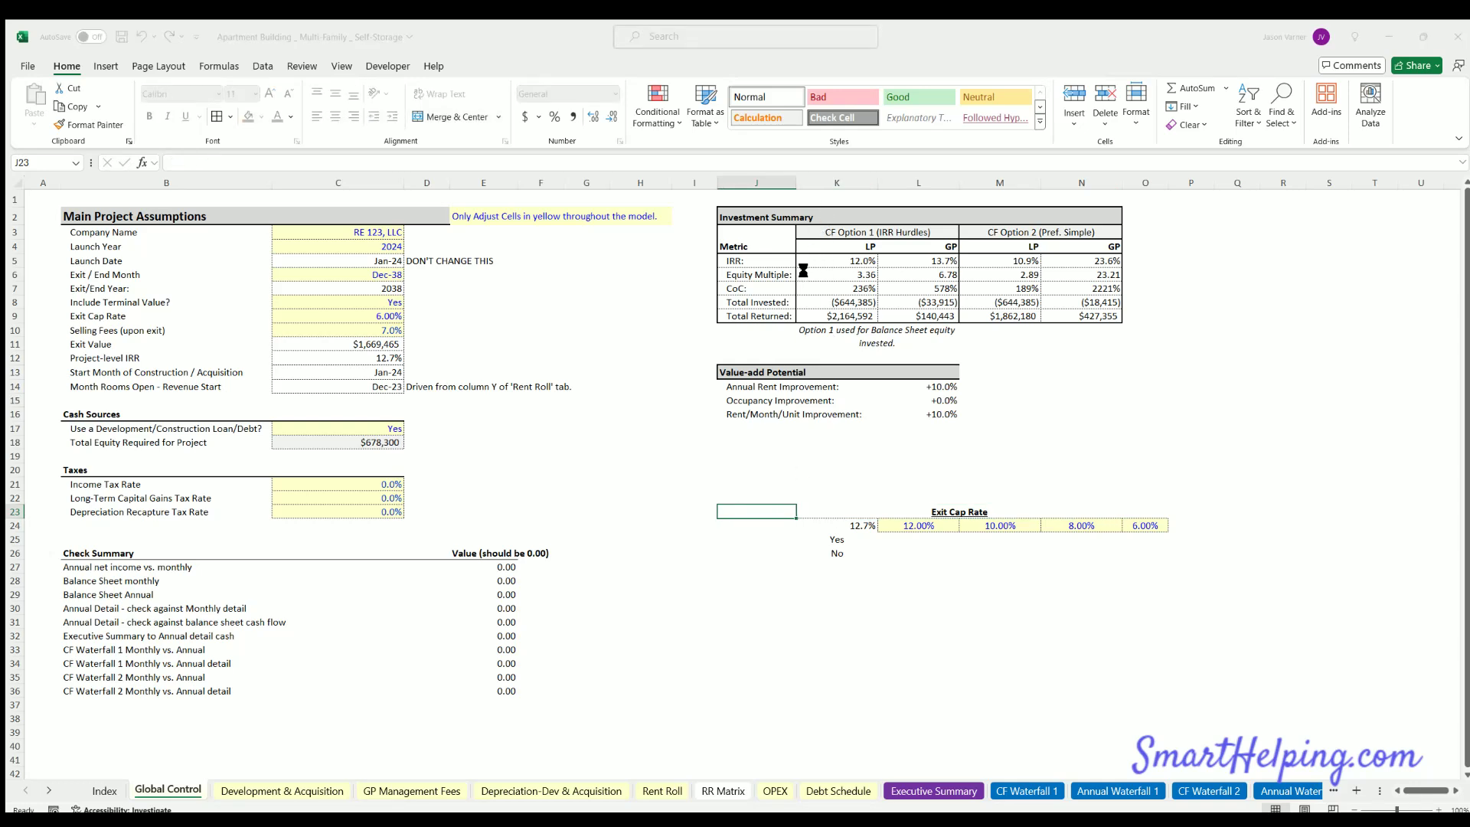
Type 'Debt?' in J25 and merge it across both Yes/No rows, vertically centred
{"action": "left_click", "coordinate": [824, 537]}
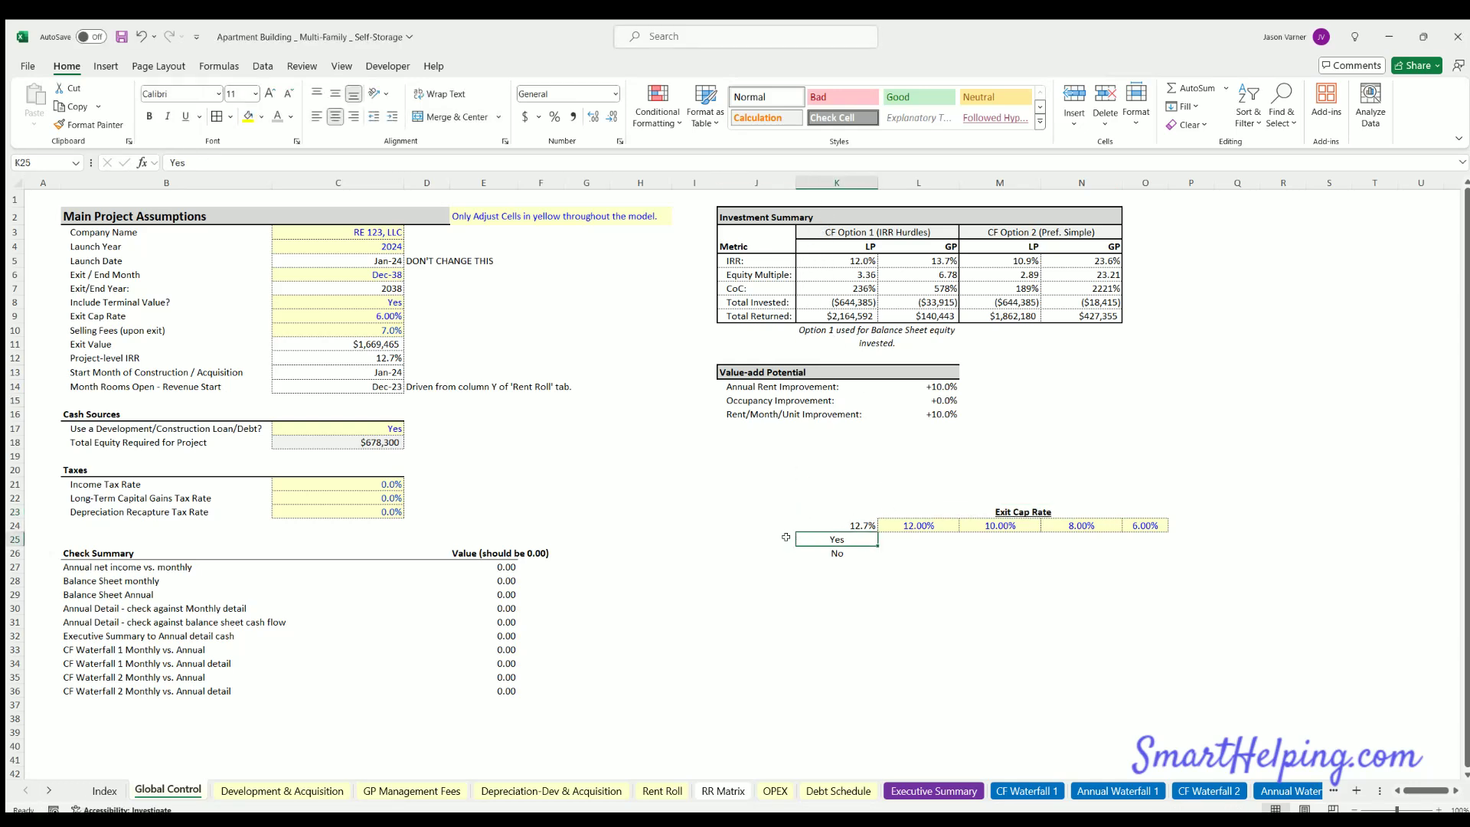
{"action": "left_click", "coordinate": [781, 537]}
{"action": "type", "text": "De"}
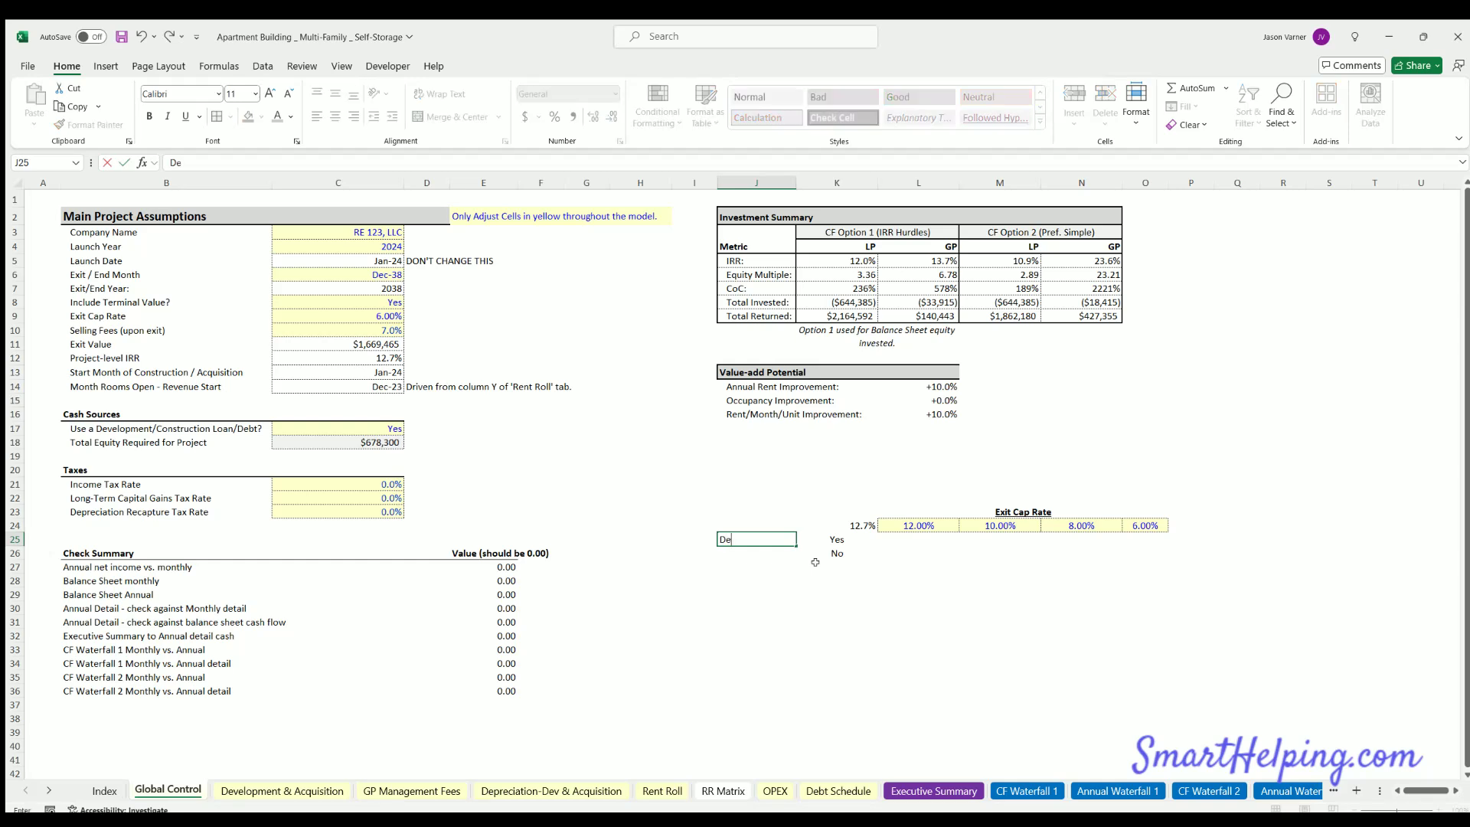
{"action": "type", "text": "bt?"}
{"action": "key", "text": "Return"}
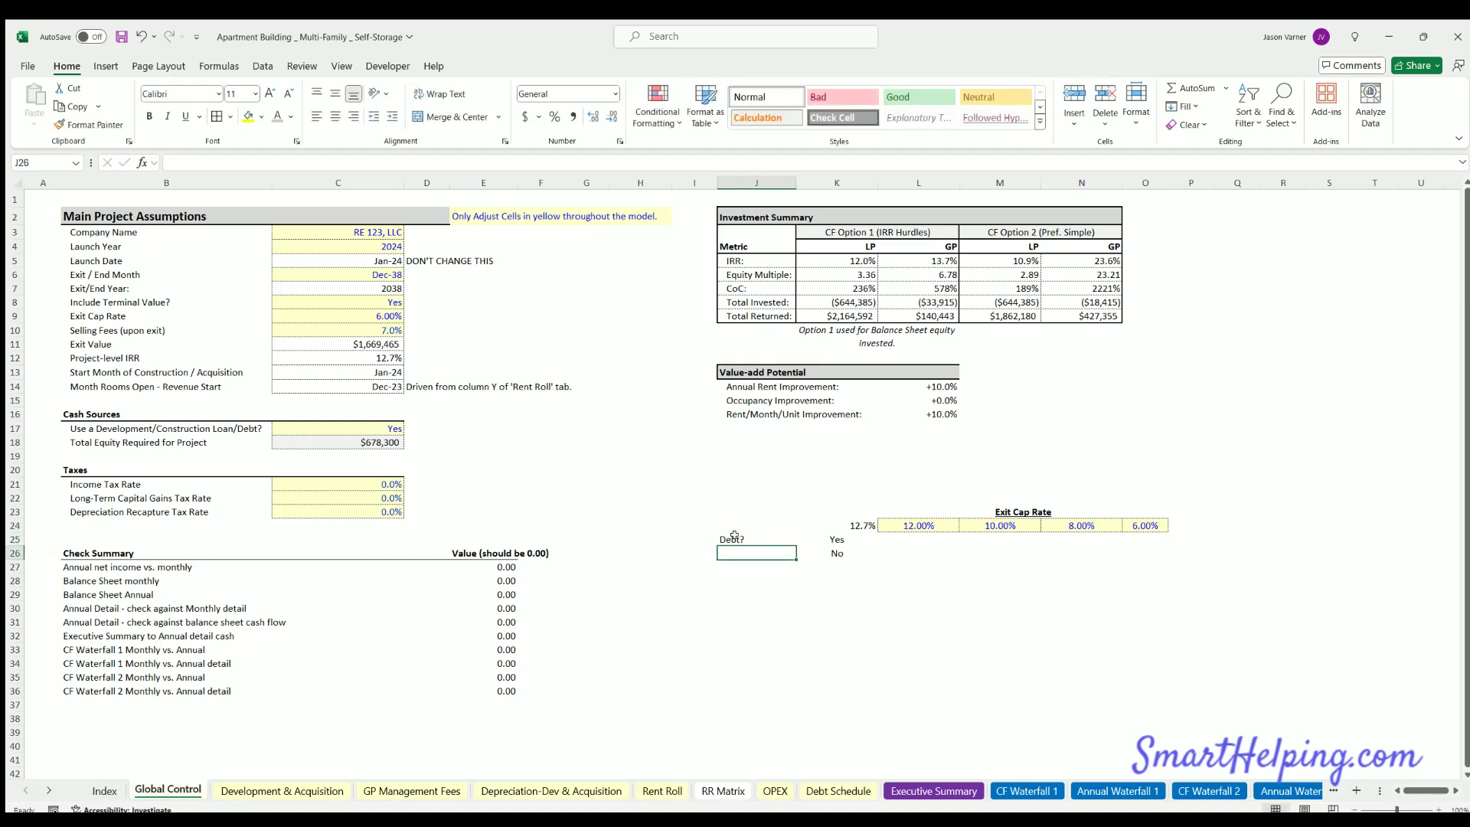
{"action": "left_click_drag", "start_coordinate": [735, 538], "coordinate": [735, 553]}
{"action": "left_click", "coordinate": [424, 113]}
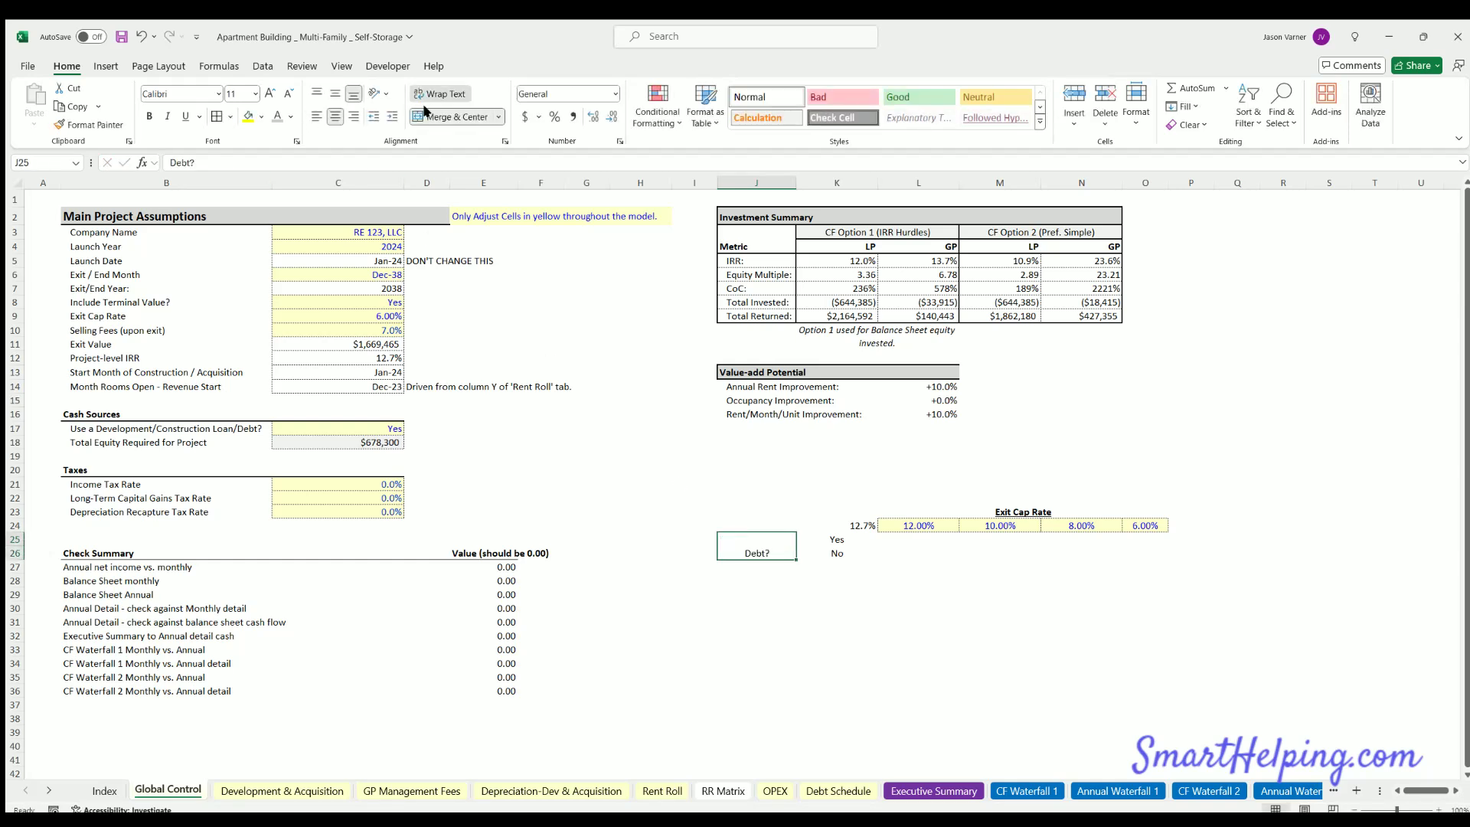
{"action": "left_click", "coordinate": [335, 94]}
Try rotating 'Debt?' counterclockwise, then undo the rotation
{"action": "left_click", "coordinate": [377, 93]}
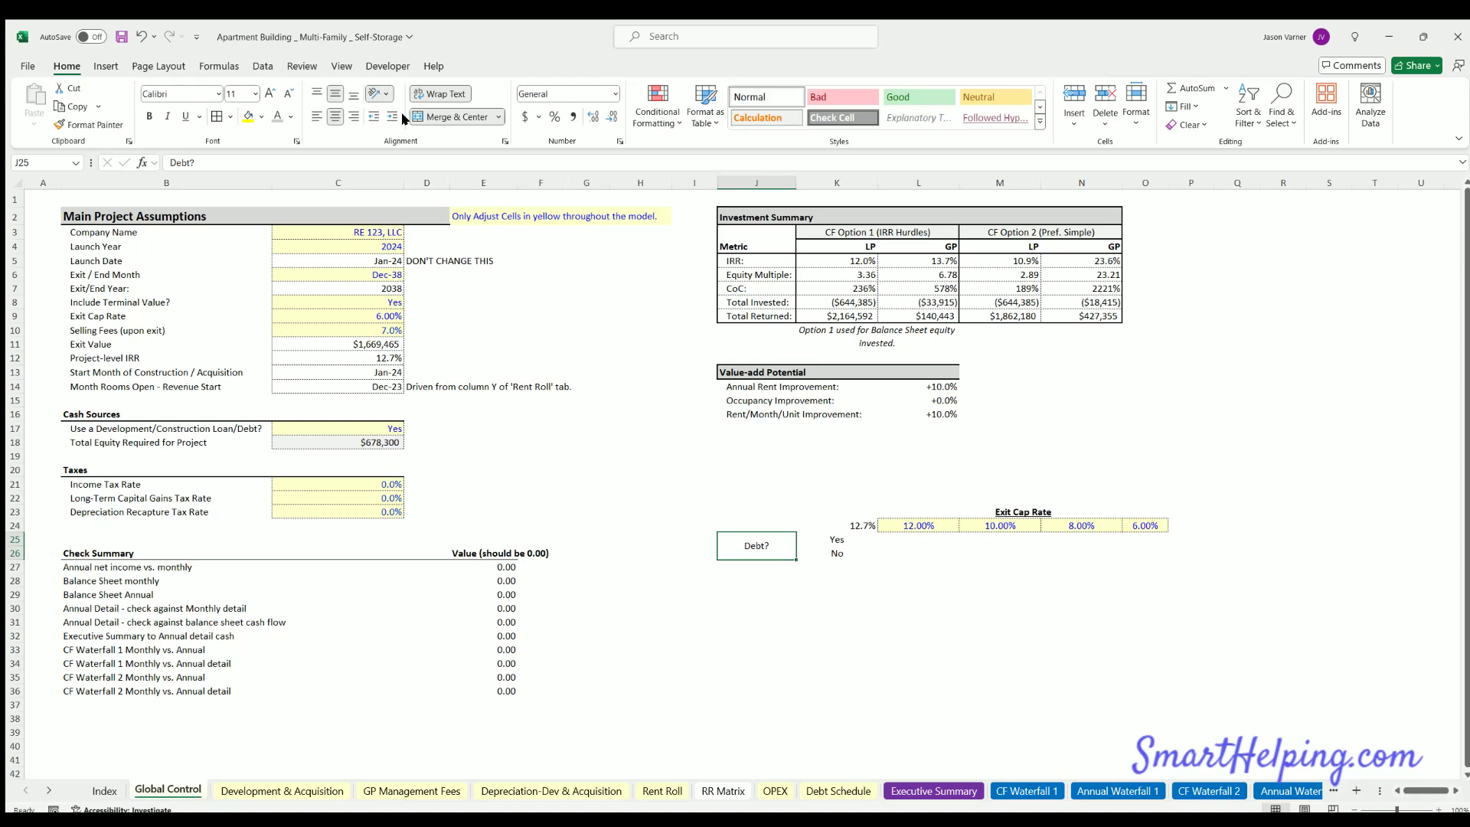
{"action": "left_click", "coordinate": [406, 115]}
{"action": "left_click", "coordinate": [141, 37]}
{"action": "left_click", "coordinate": [757, 512]}
{"action": "left_click_drag", "start_coordinate": [840, 539], "coordinate": [838, 553]}
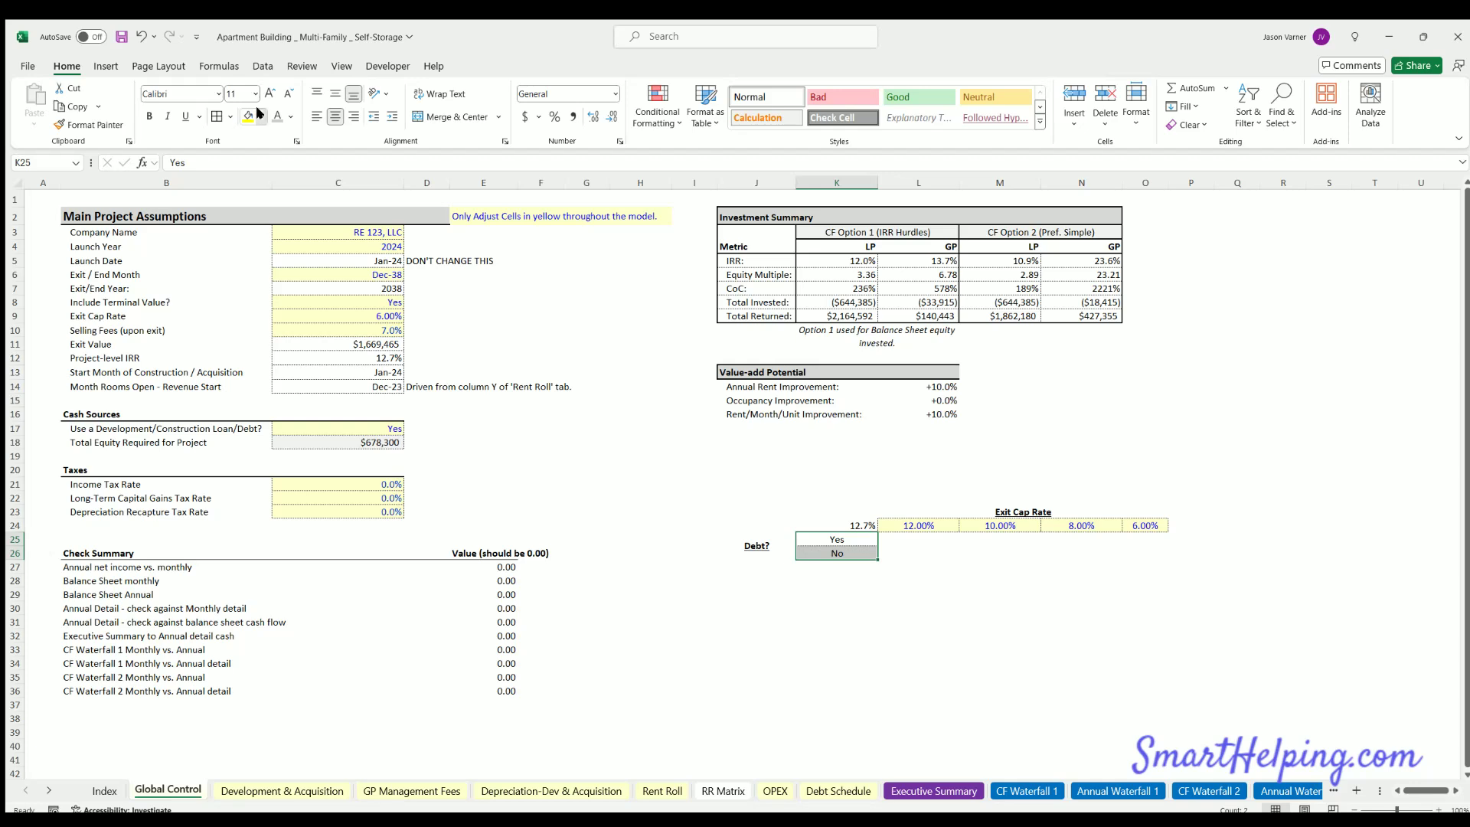
{"action": "key", "text": "Down"}
{"action": "key", "text": "Down"}
{"action": "key", "text": "Down"}
{"action": "key", "text": "Down"}
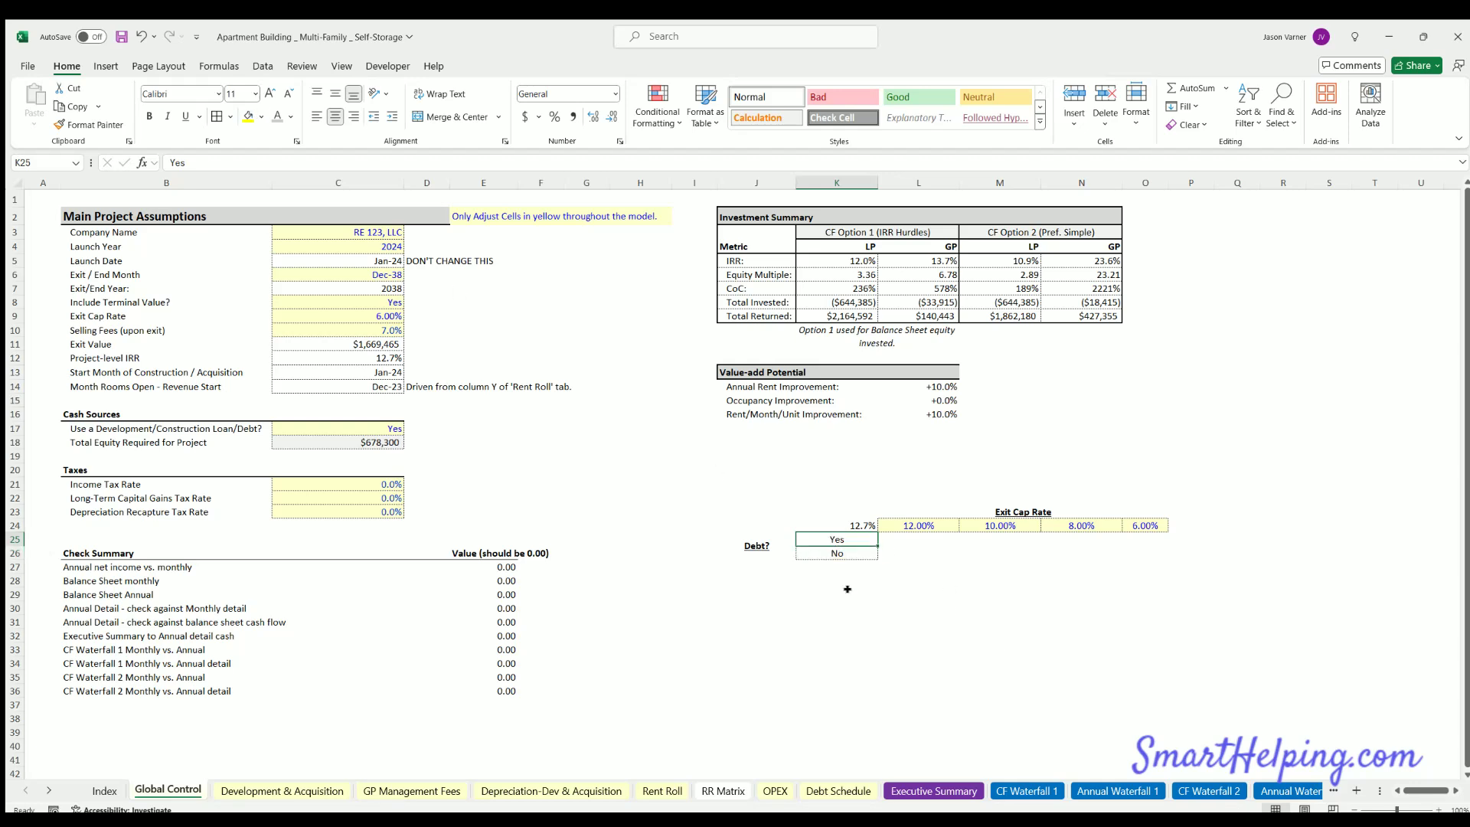
{"action": "left_click", "coordinate": [847, 508]}
Add a bold 'IRR Sensitivity - Project-level' title in K22
{"action": "left_click", "coordinate": [864, 502]}
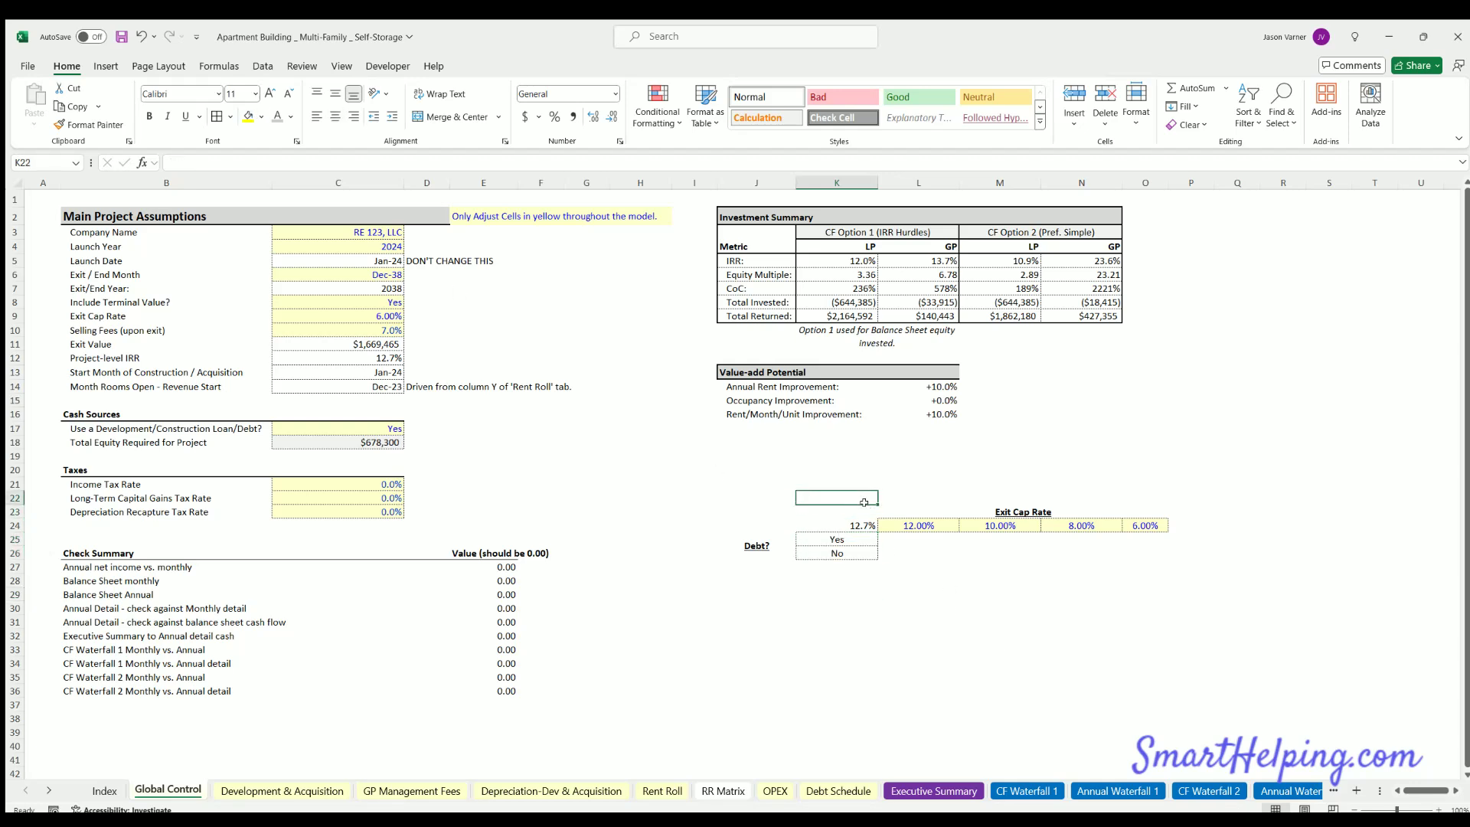
{"action": "type", "text": "IRR Se"}
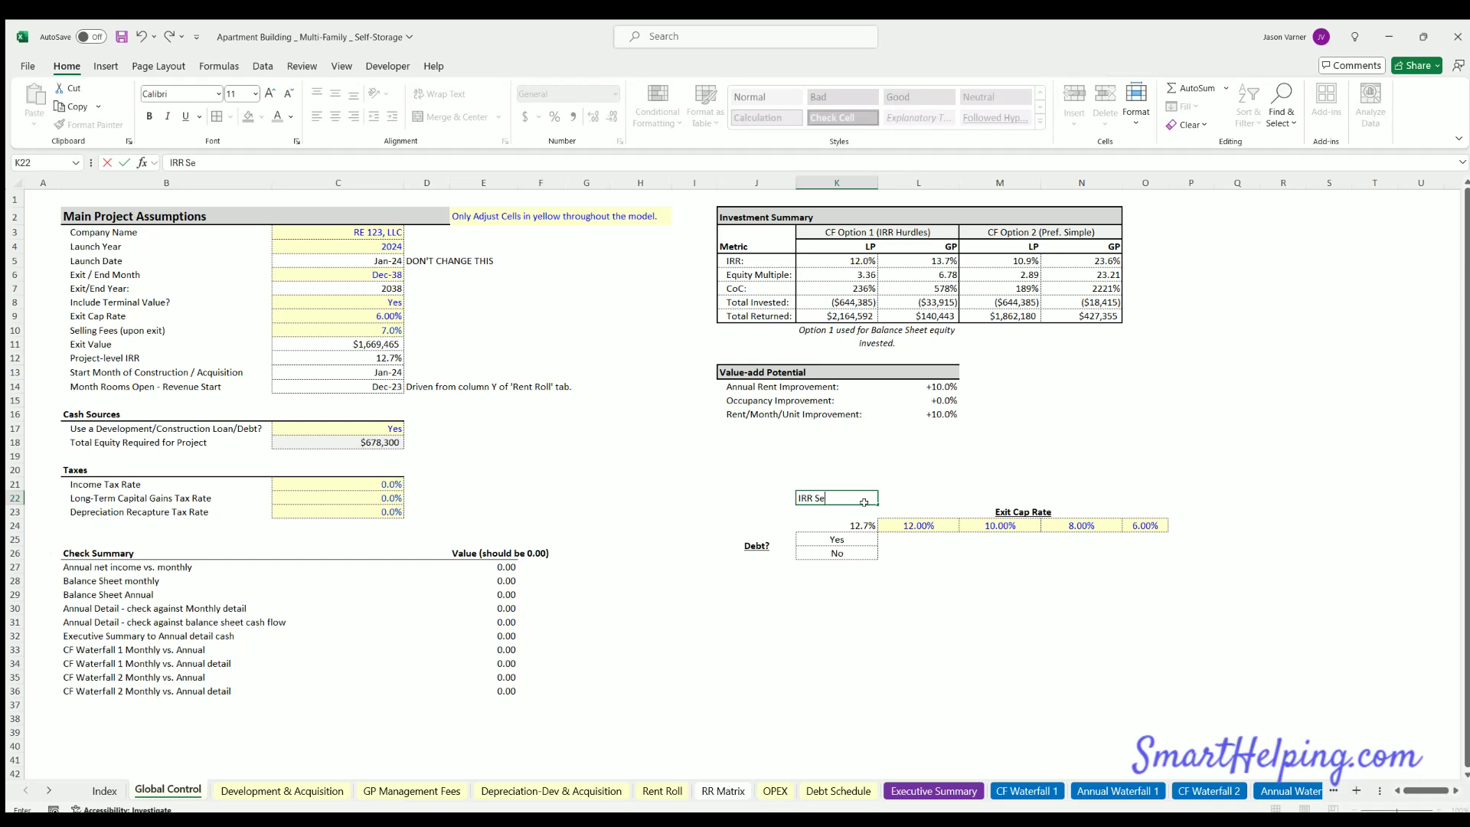
{"action": "type", "text": "nsitivity - Project-level"}
{"action": "key", "text": "Return"}
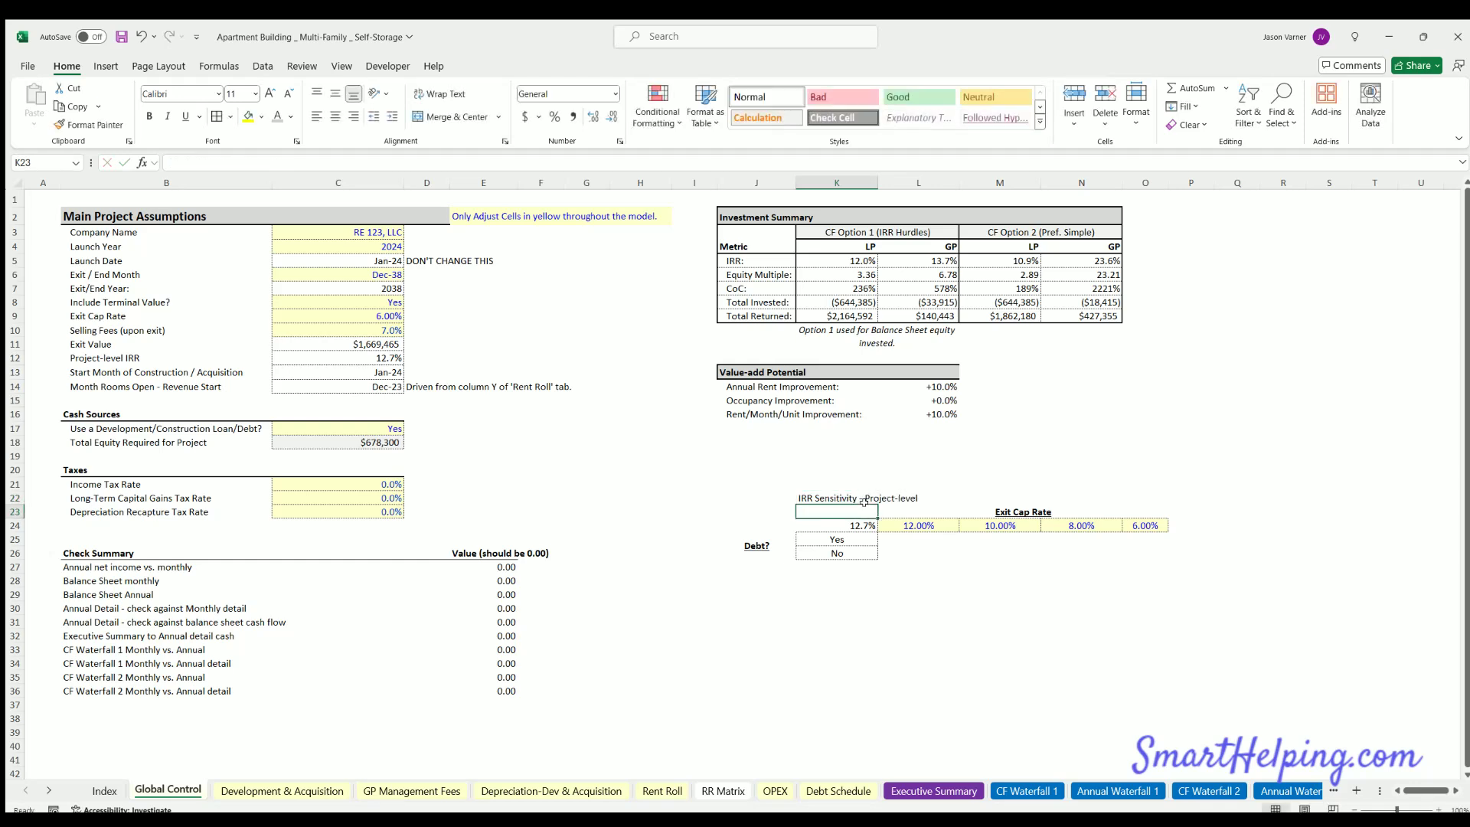
{"action": "left_click", "coordinate": [866, 500]}
{"action": "key", "text": "ctrl+b"}
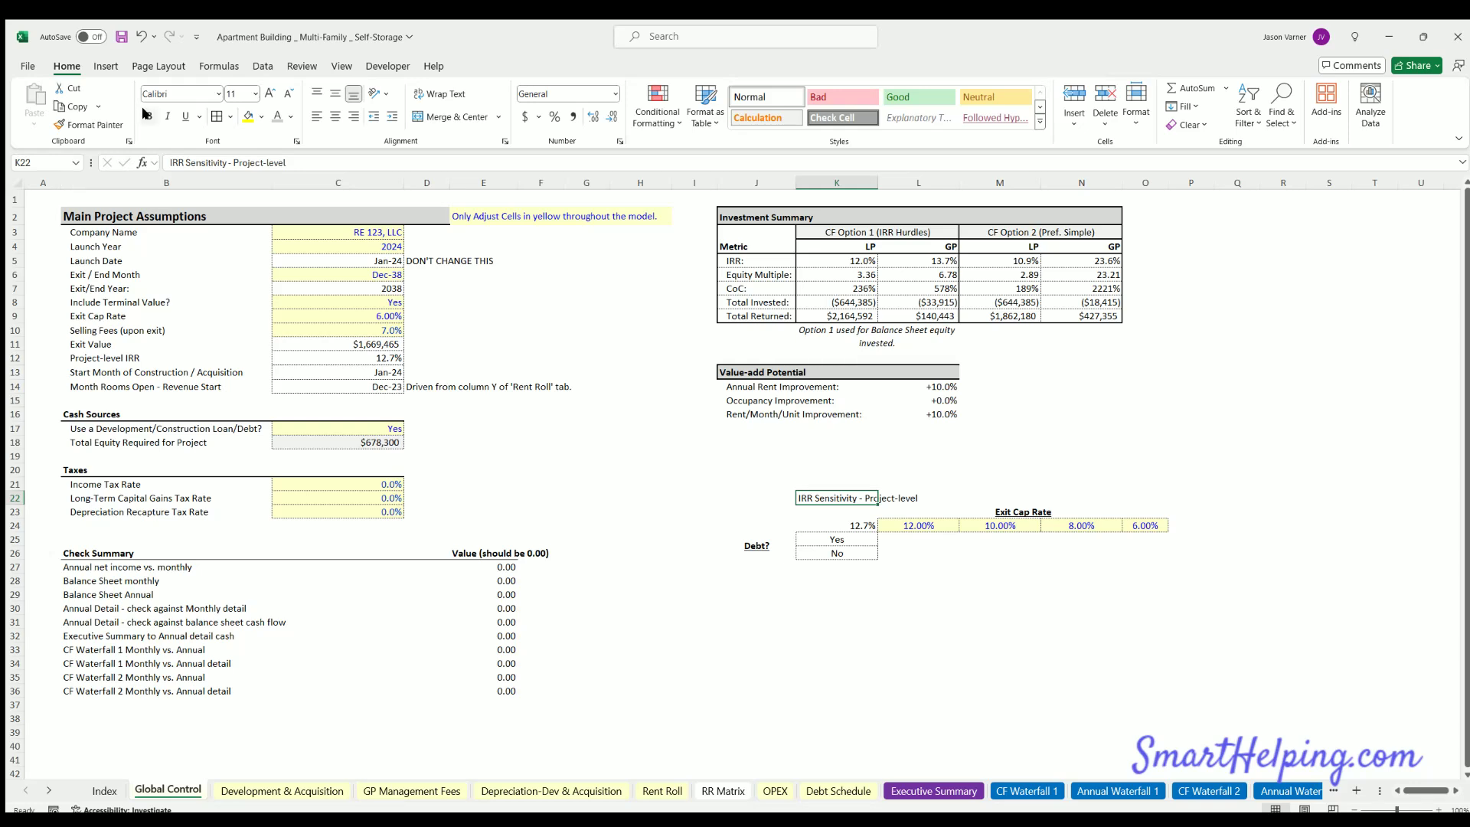
Put a bottom border under the title row K22:O22
{"action": "left_click_drag", "start_coordinate": [811, 493], "coordinate": [1148, 498]}
{"action": "left_click", "coordinate": [218, 116]}
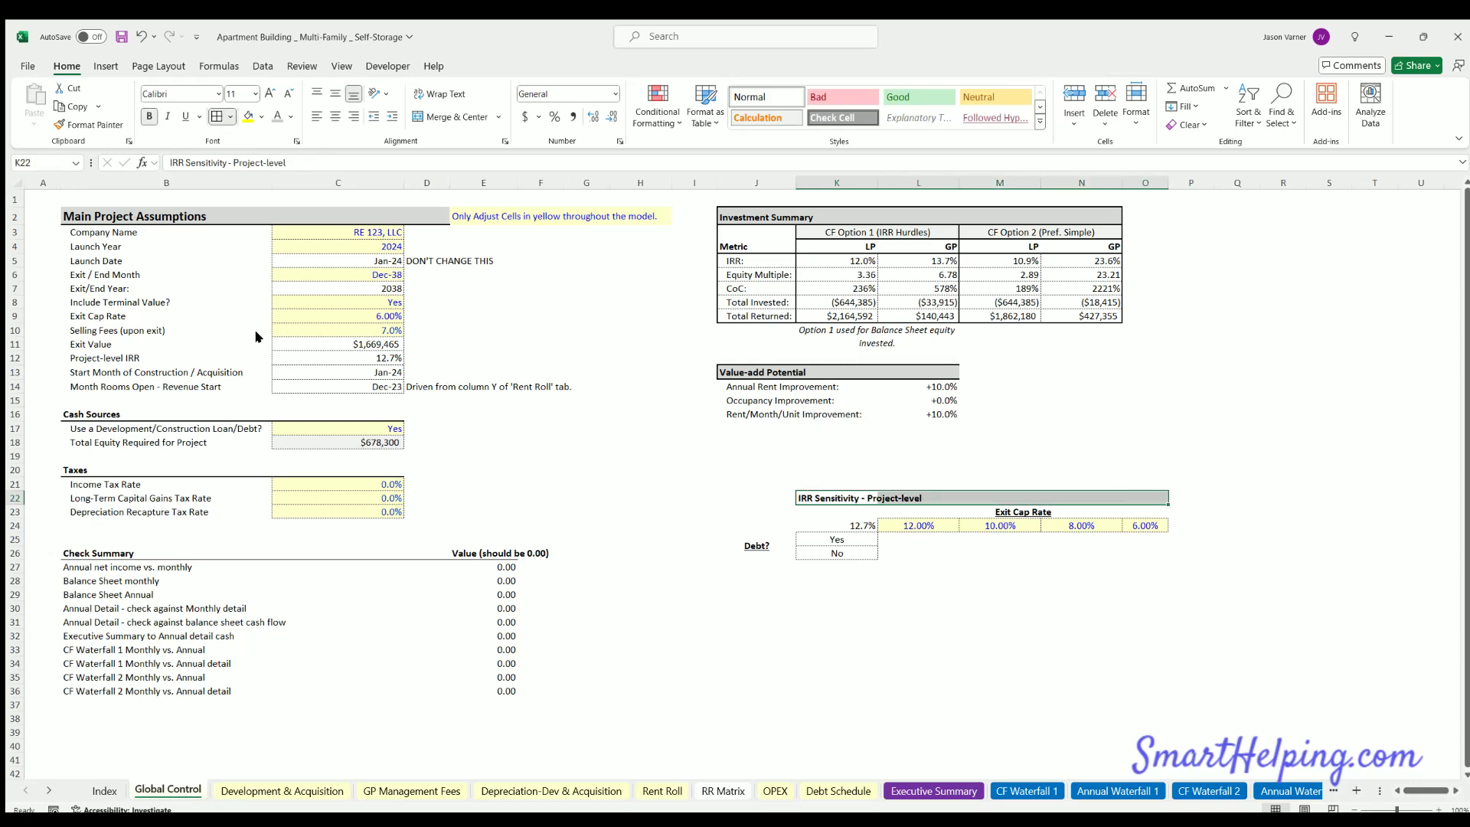
{"action": "left_click", "coordinate": [804, 624]}
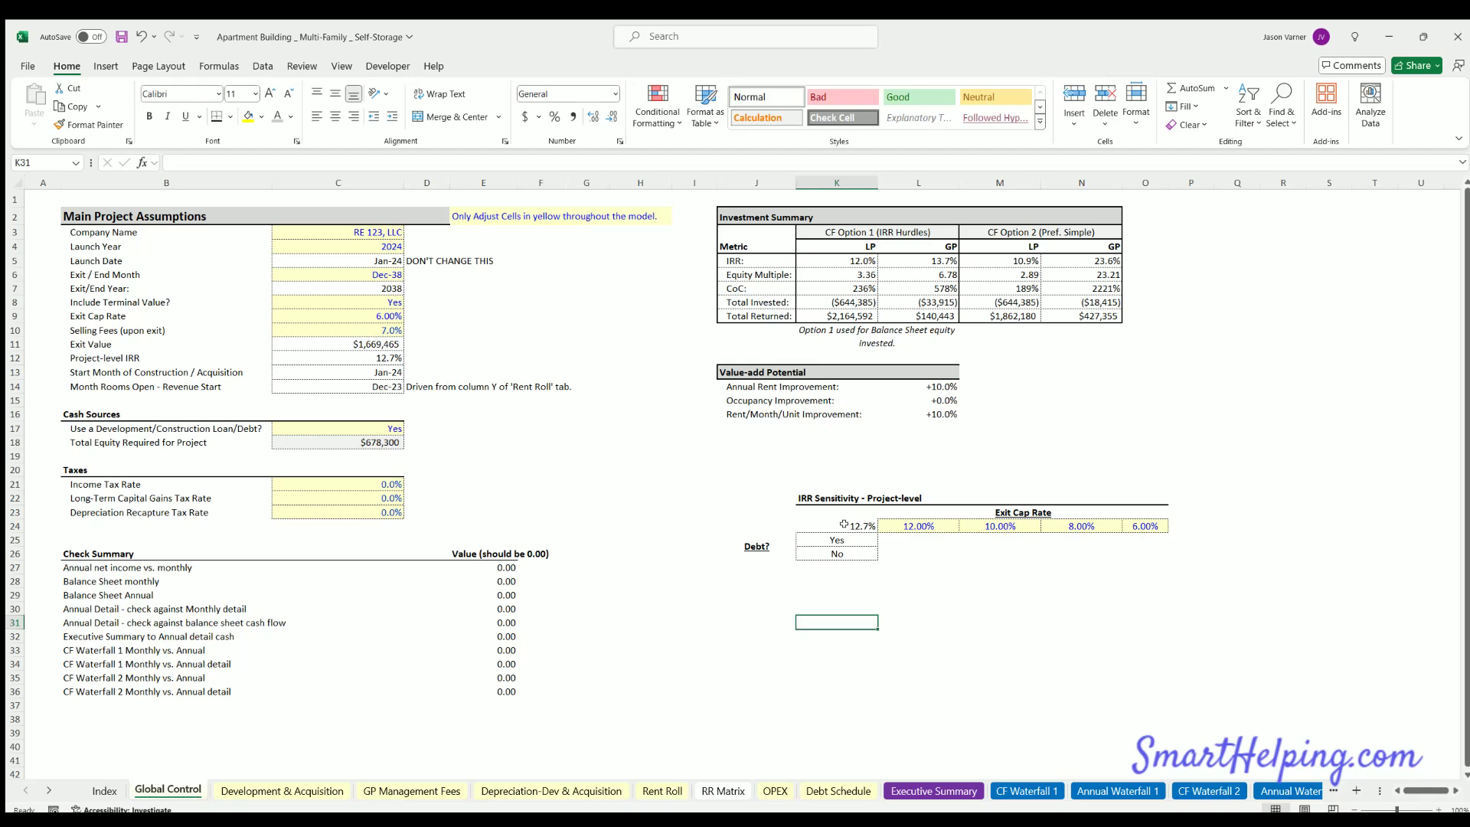
{"action": "left_click_drag", "start_coordinate": [843, 525], "coordinate": [1120, 554]}
Build a two-way data table on K24:O26 with row input C9 and column input C17
{"action": "left_click", "coordinate": [262, 66]}
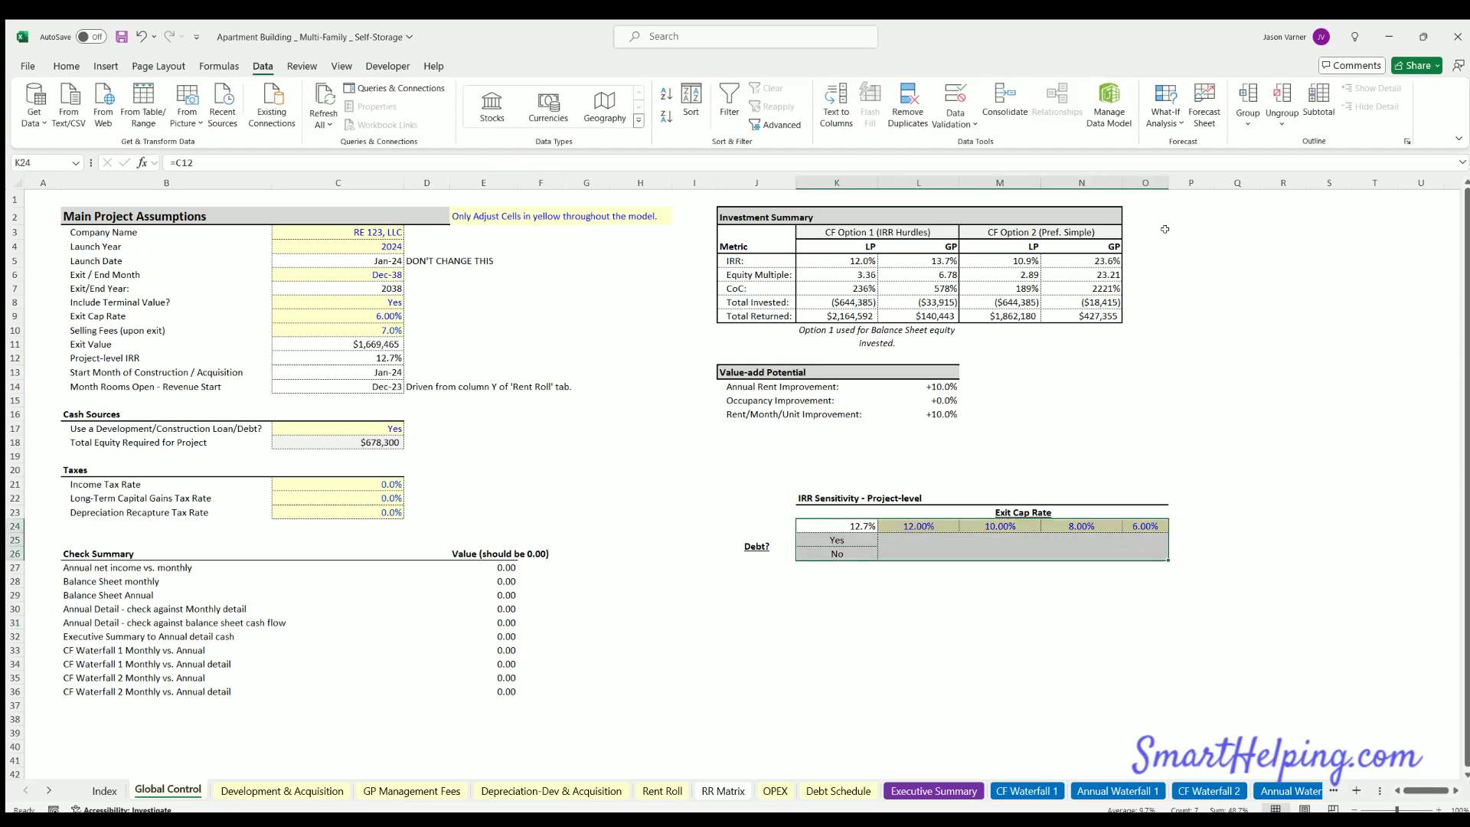
{"action": "left_click", "coordinate": [1165, 103]}
{"action": "left_click", "coordinate": [1193, 183]}
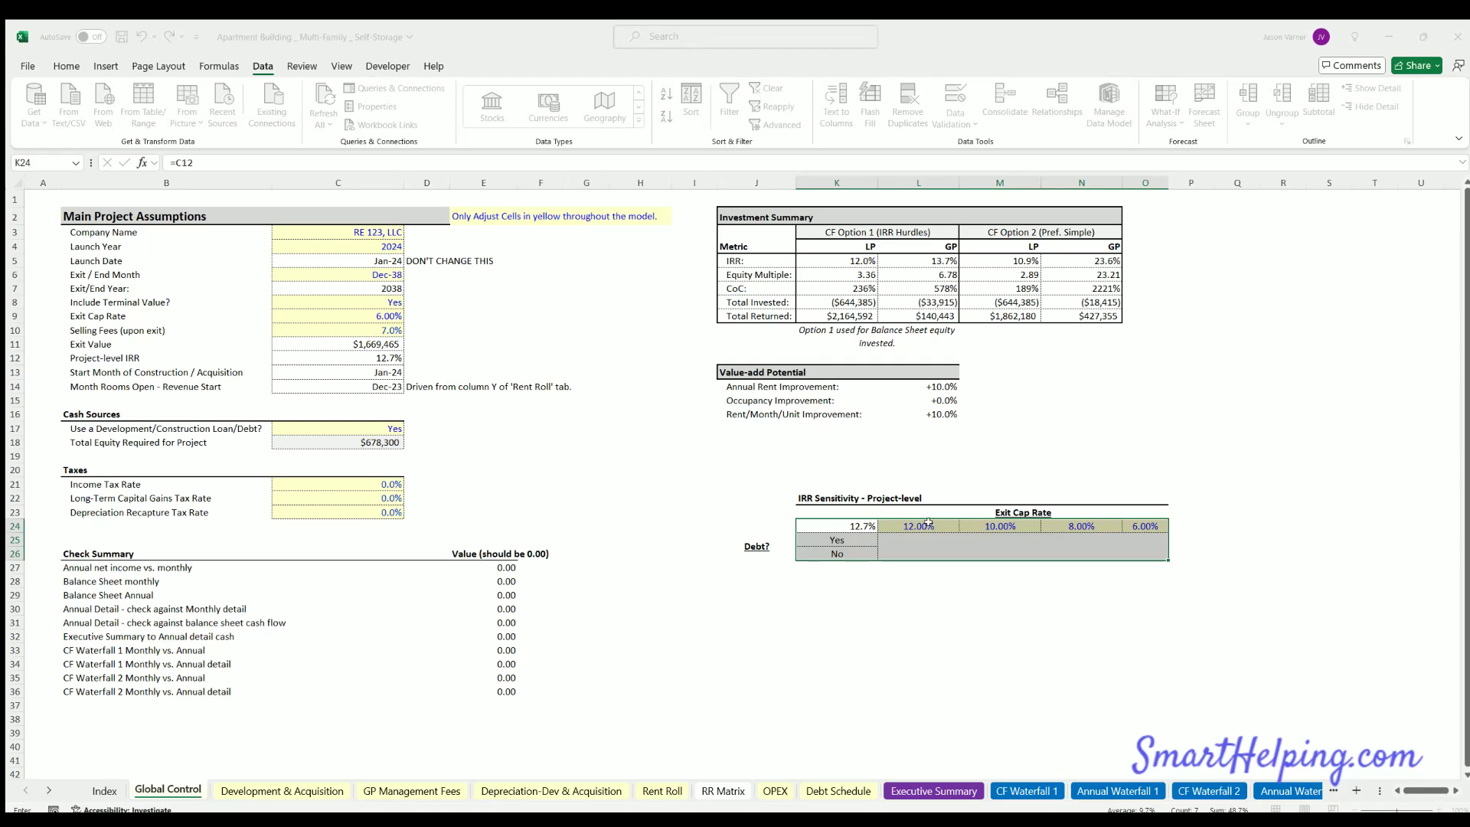
{"action": "left_click", "coordinate": [369, 310]}
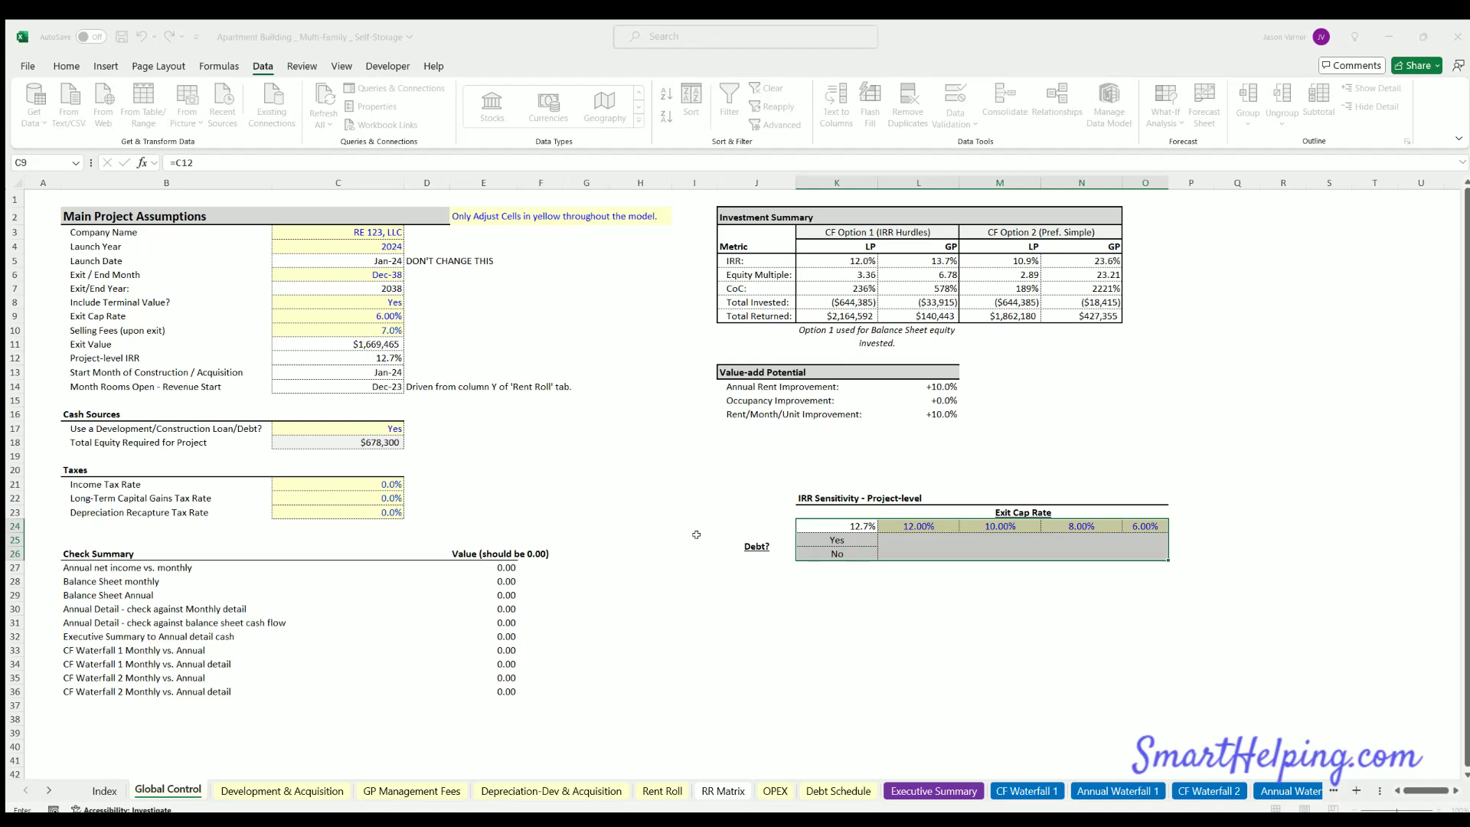
{"action": "left_click", "coordinate": [357, 428]}
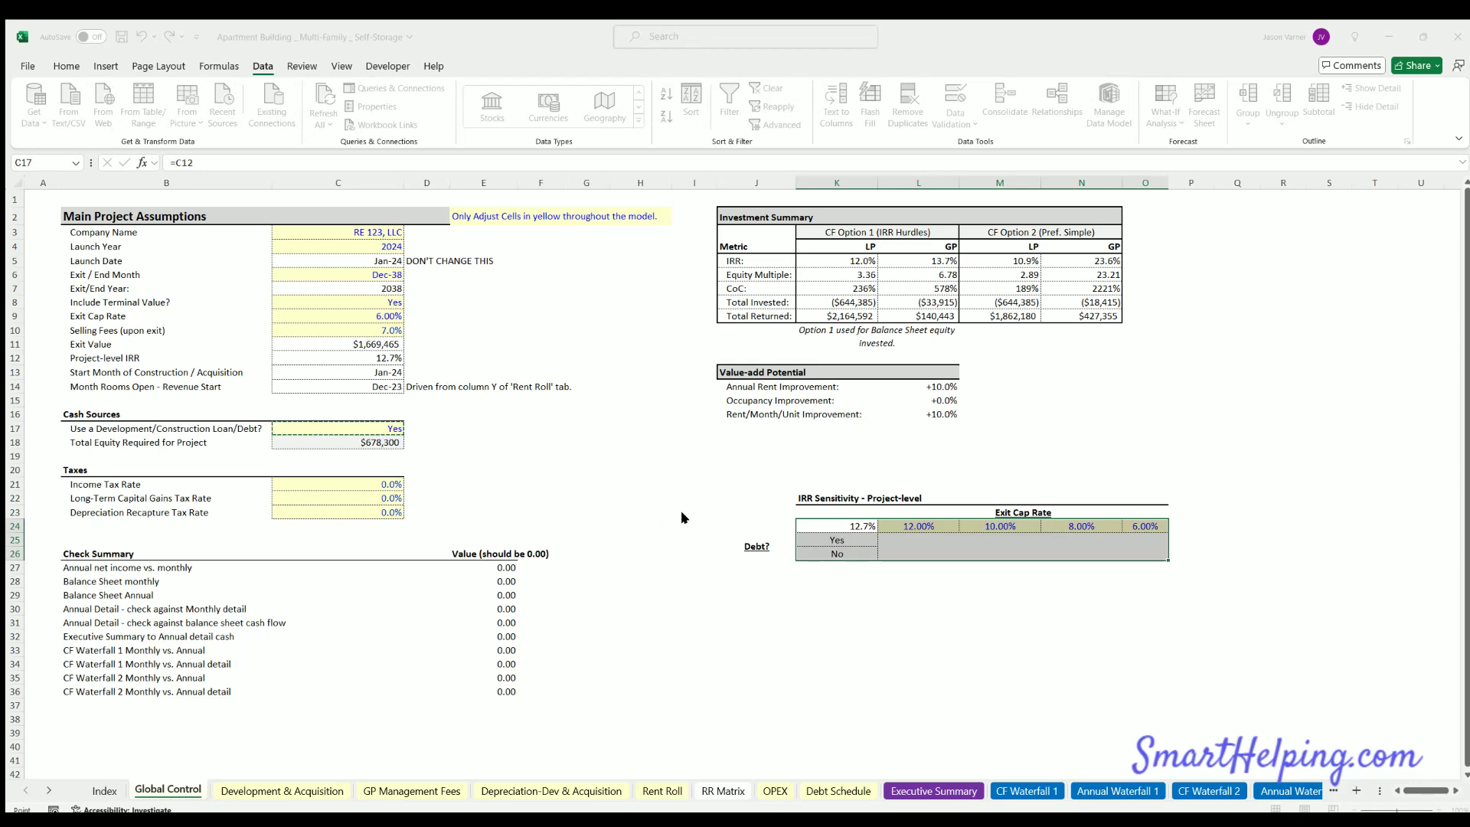
{"action": "key", "text": "Return"}
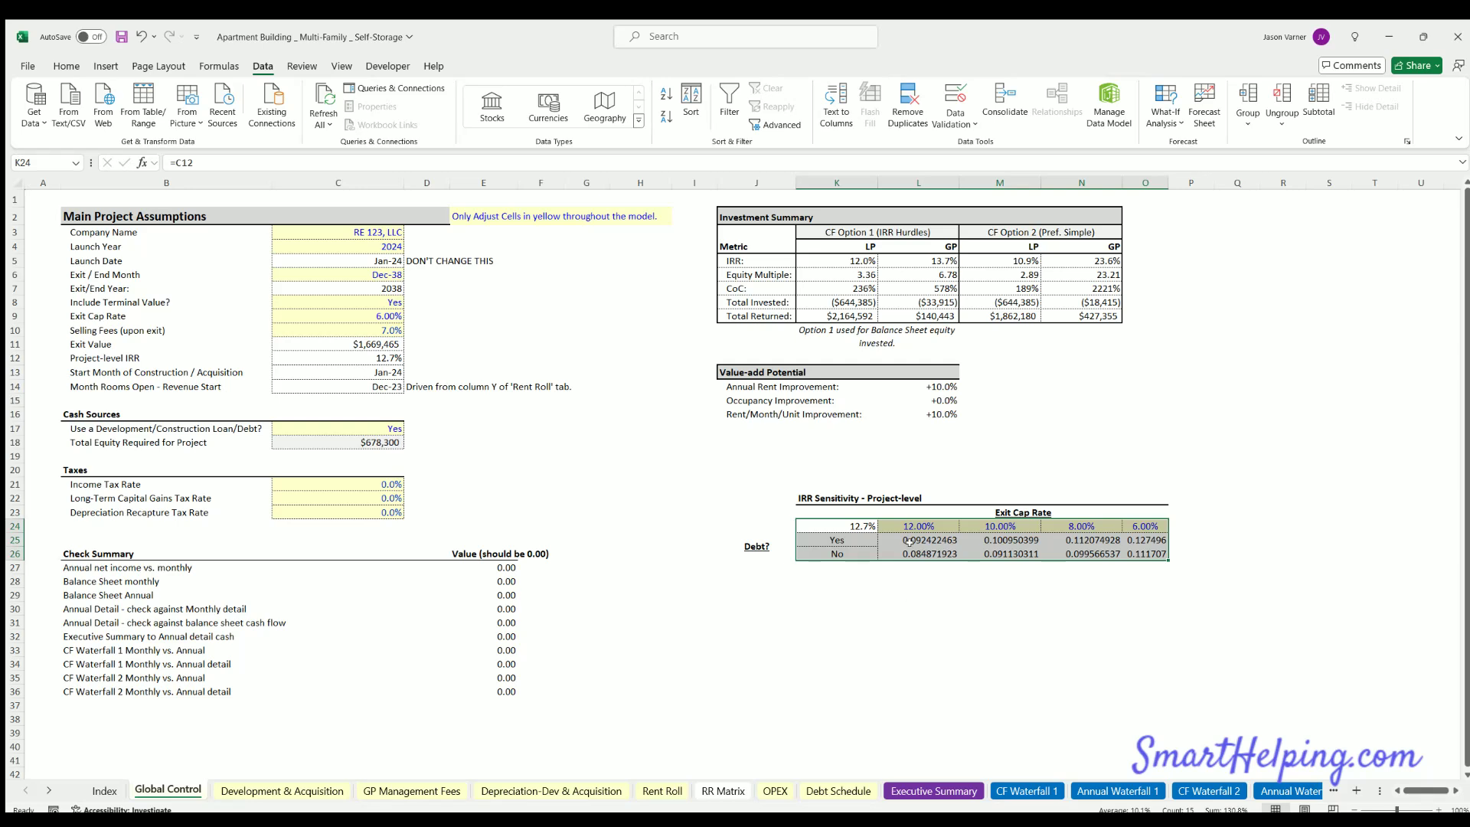
Format the data table results L25:O26 as percentages
{"action": "left_click_drag", "start_coordinate": [910, 540], "coordinate": [1148, 553]}
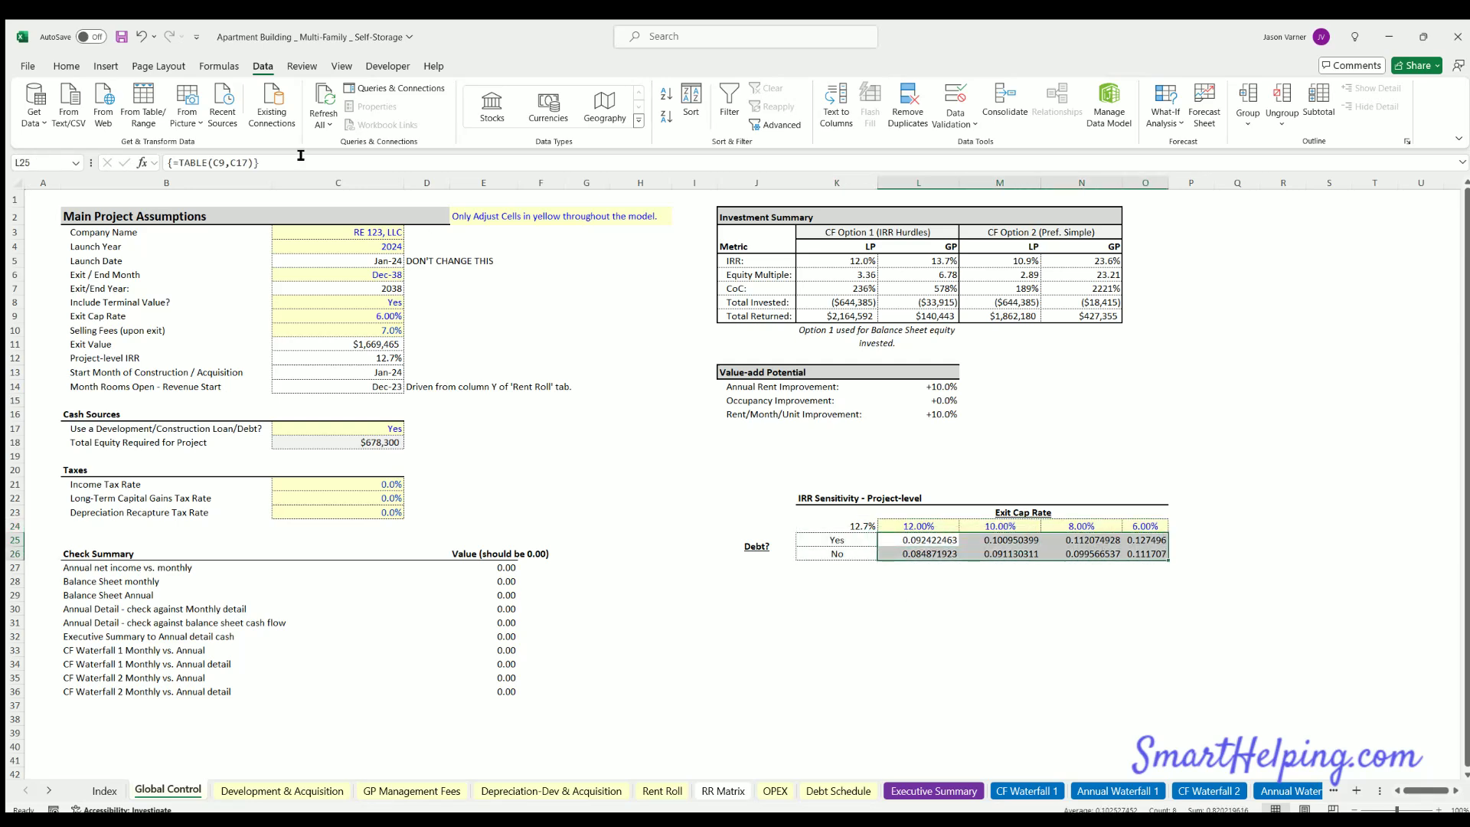
{"action": "left_click", "coordinate": [67, 65]}
{"action": "left_click", "coordinate": [551, 117]}
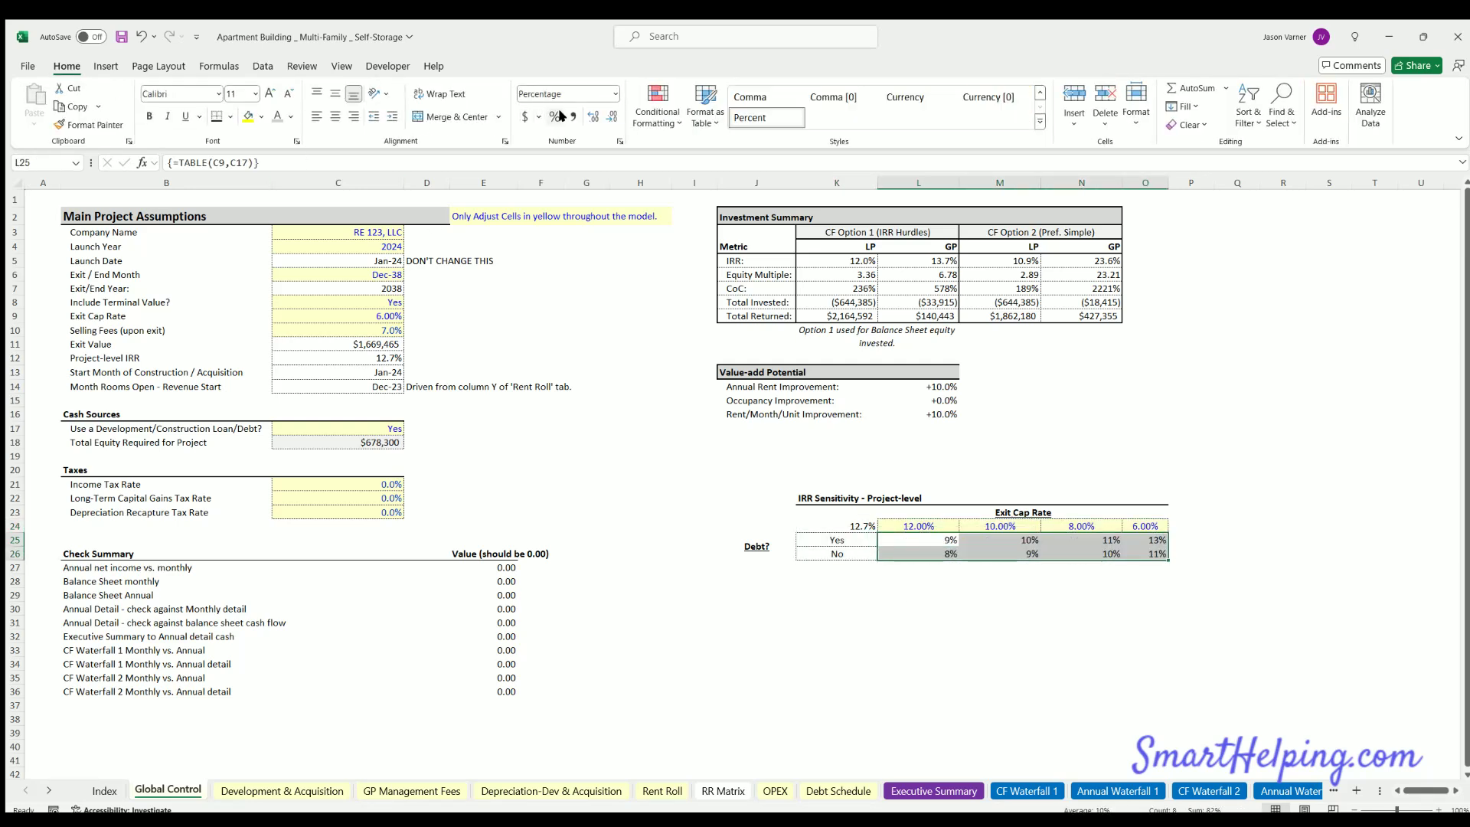
Show the IRR results to one decimal place and review the colour scale
{"action": "left_click", "coordinate": [592, 116]}
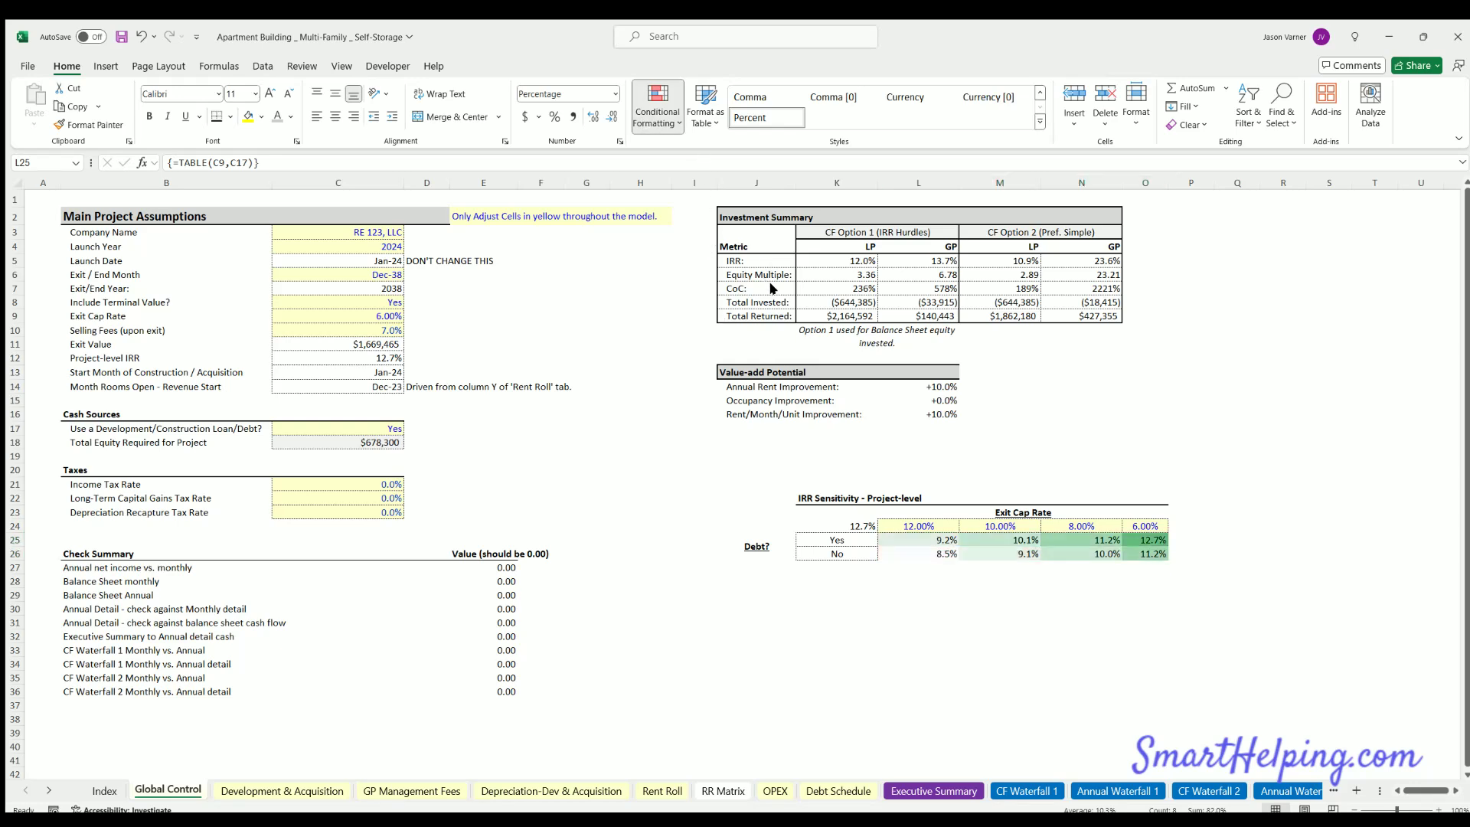
{"action": "left_click", "coordinate": [914, 634]}
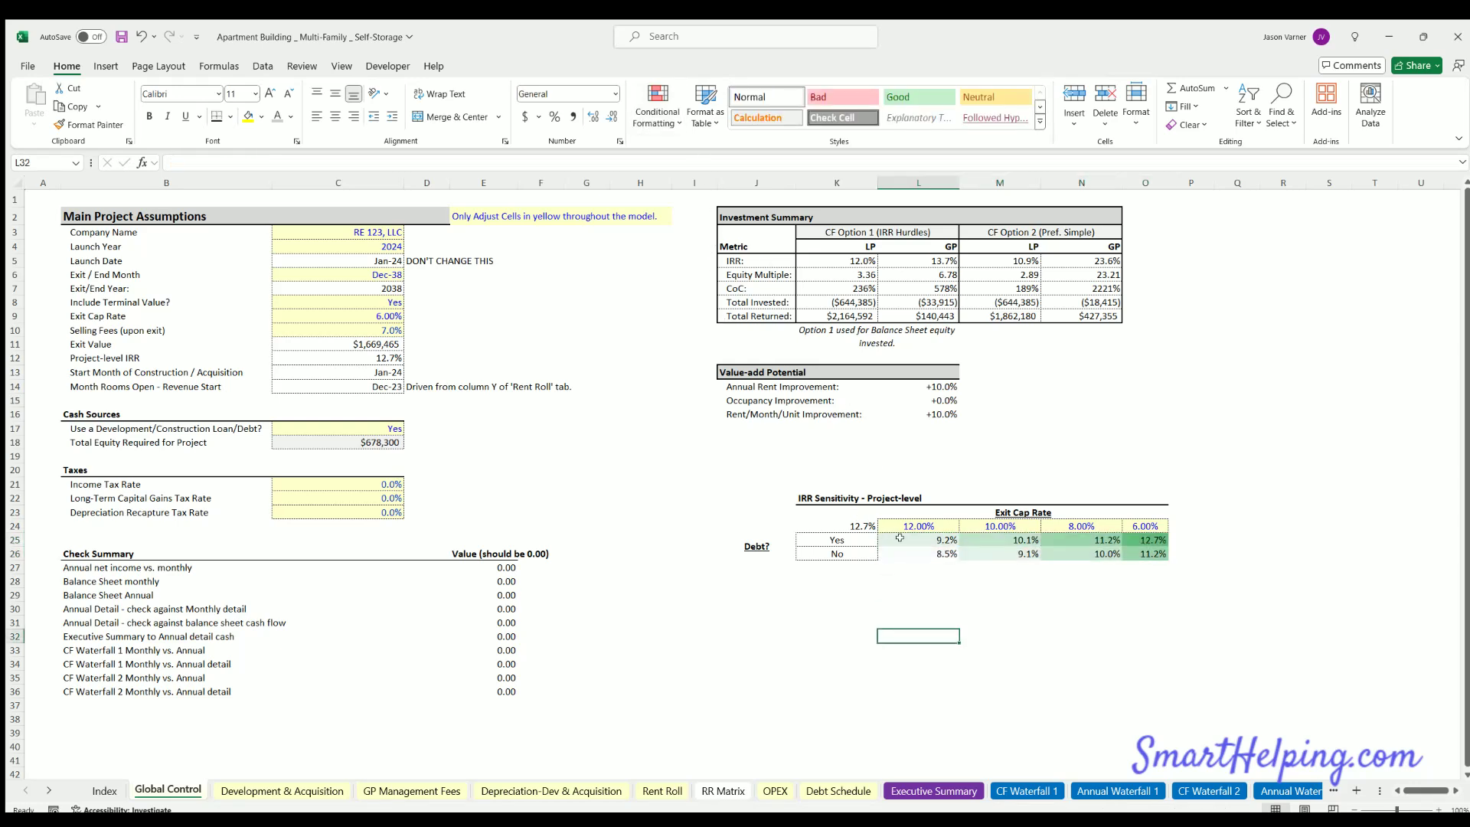
{"action": "left_click_drag", "start_coordinate": [862, 524], "coordinate": [1152, 527]}
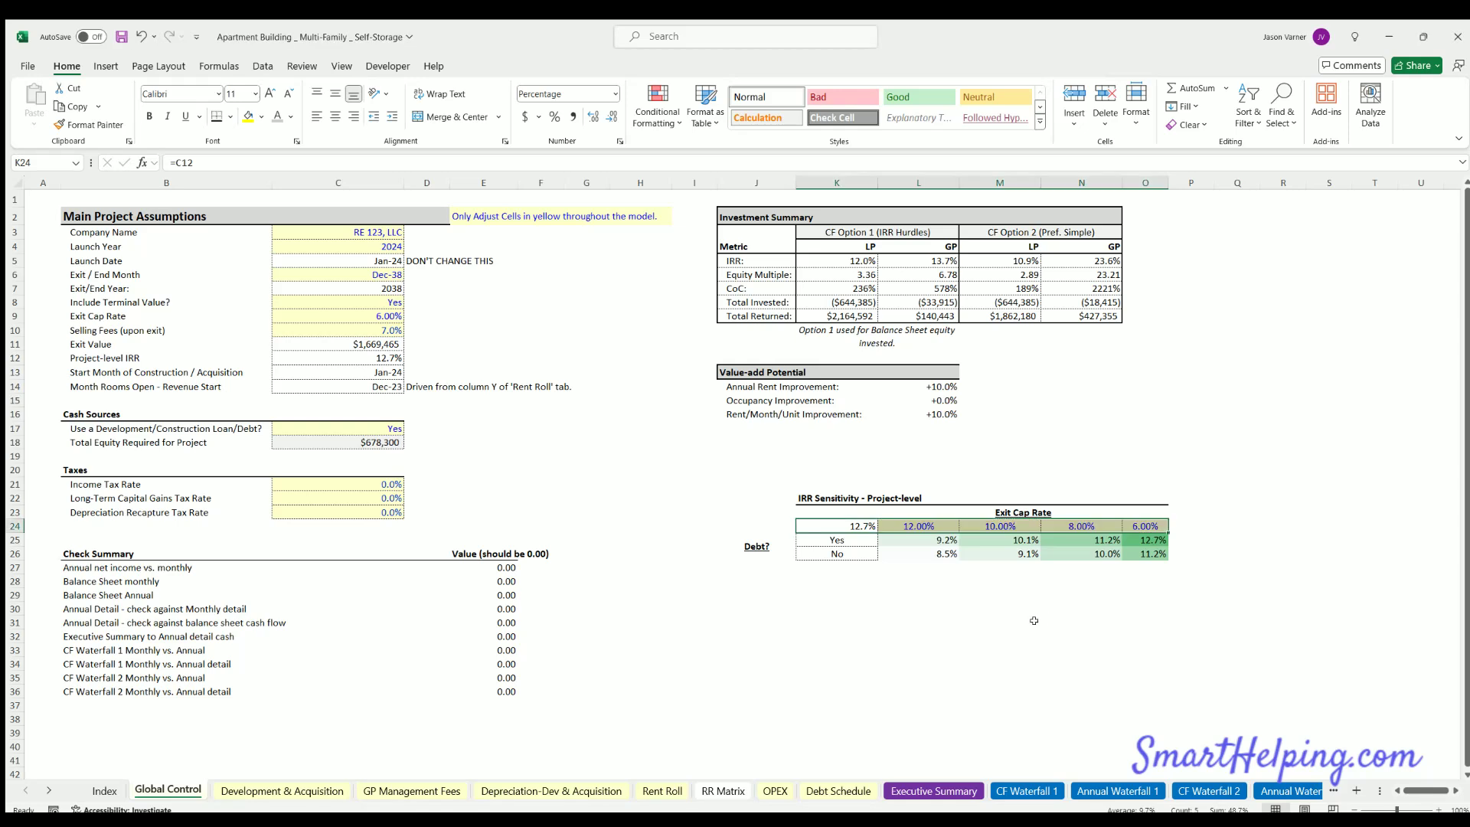
{"action": "left_click", "coordinate": [1009, 613]}
Widen column O so the cap rate values fit, then select headers L24:O24
{"action": "left_click", "coordinate": [804, 496]}
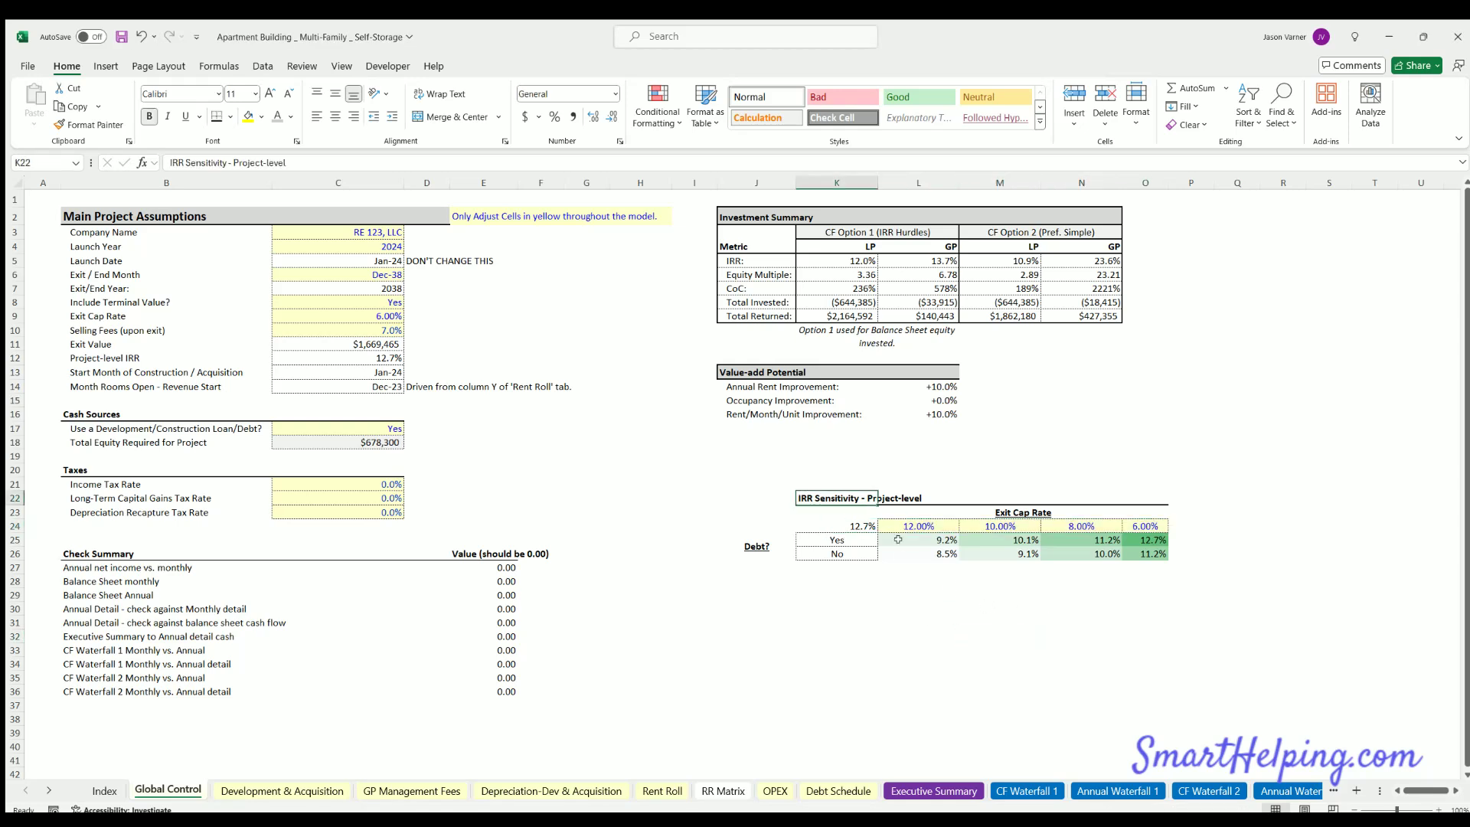
{"action": "left_click", "coordinate": [918, 525]}
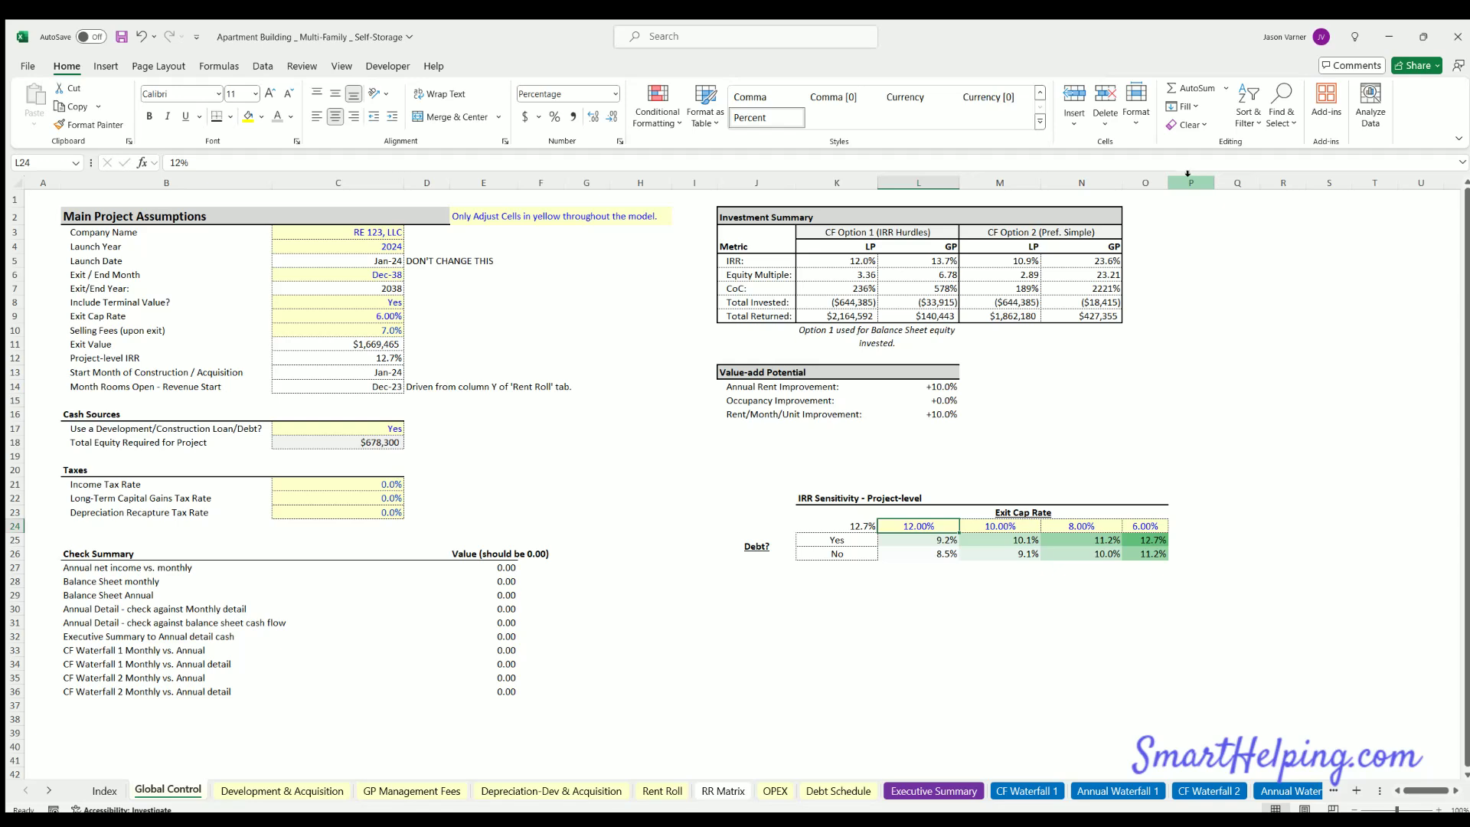
{"action": "mouse_move", "coordinate": [1167, 177]}
{"action": "left_mouse_down"}
{"action": "mouse_move", "coordinate": [1193, 176]}
{"action": "mouse_move", "coordinate": [918, 182]}
{"action": "left_mouse_up"}
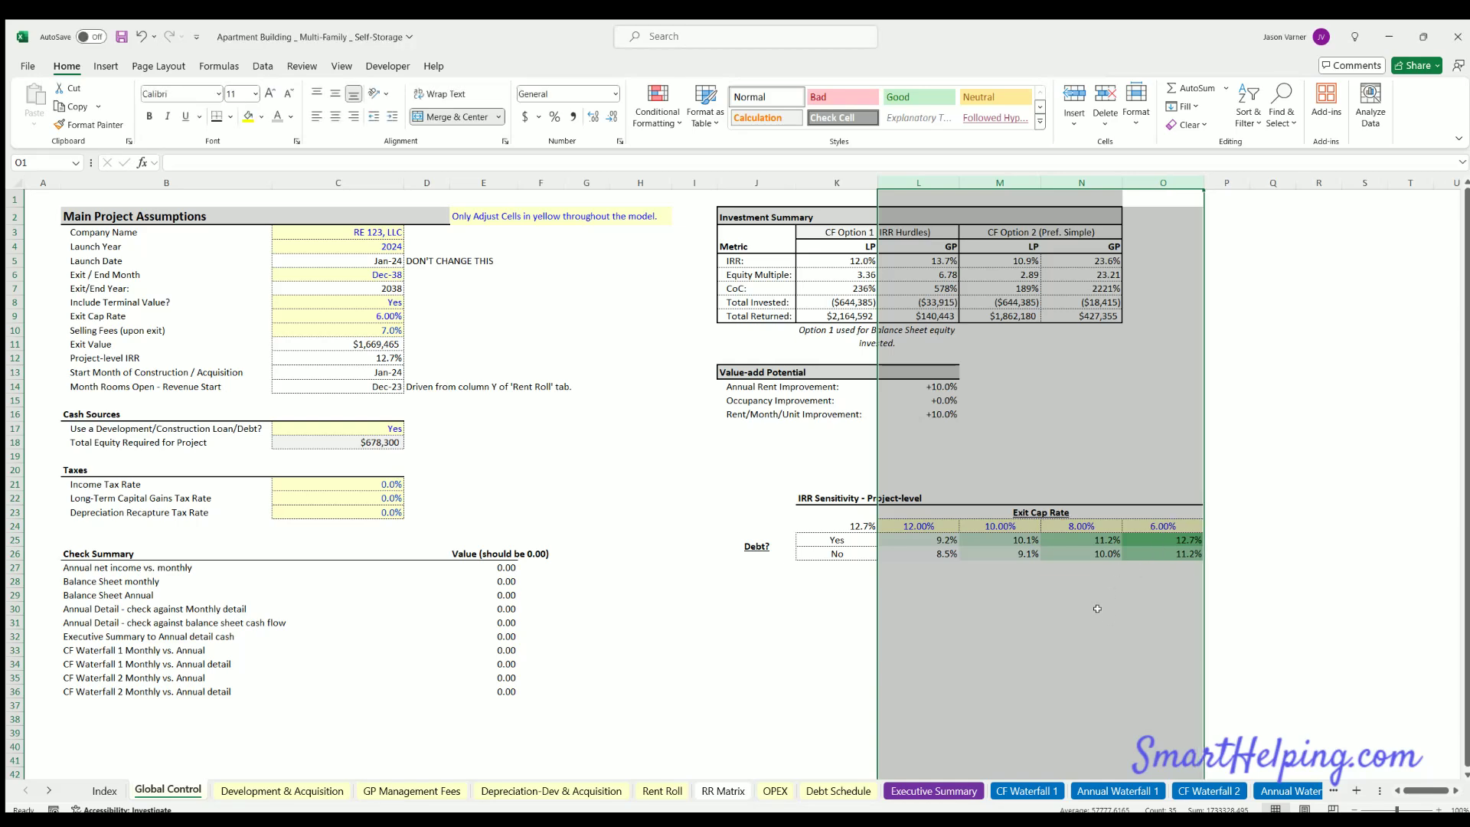
{"action": "left_click_drag", "start_coordinate": [919, 526], "coordinate": [1163, 526]}
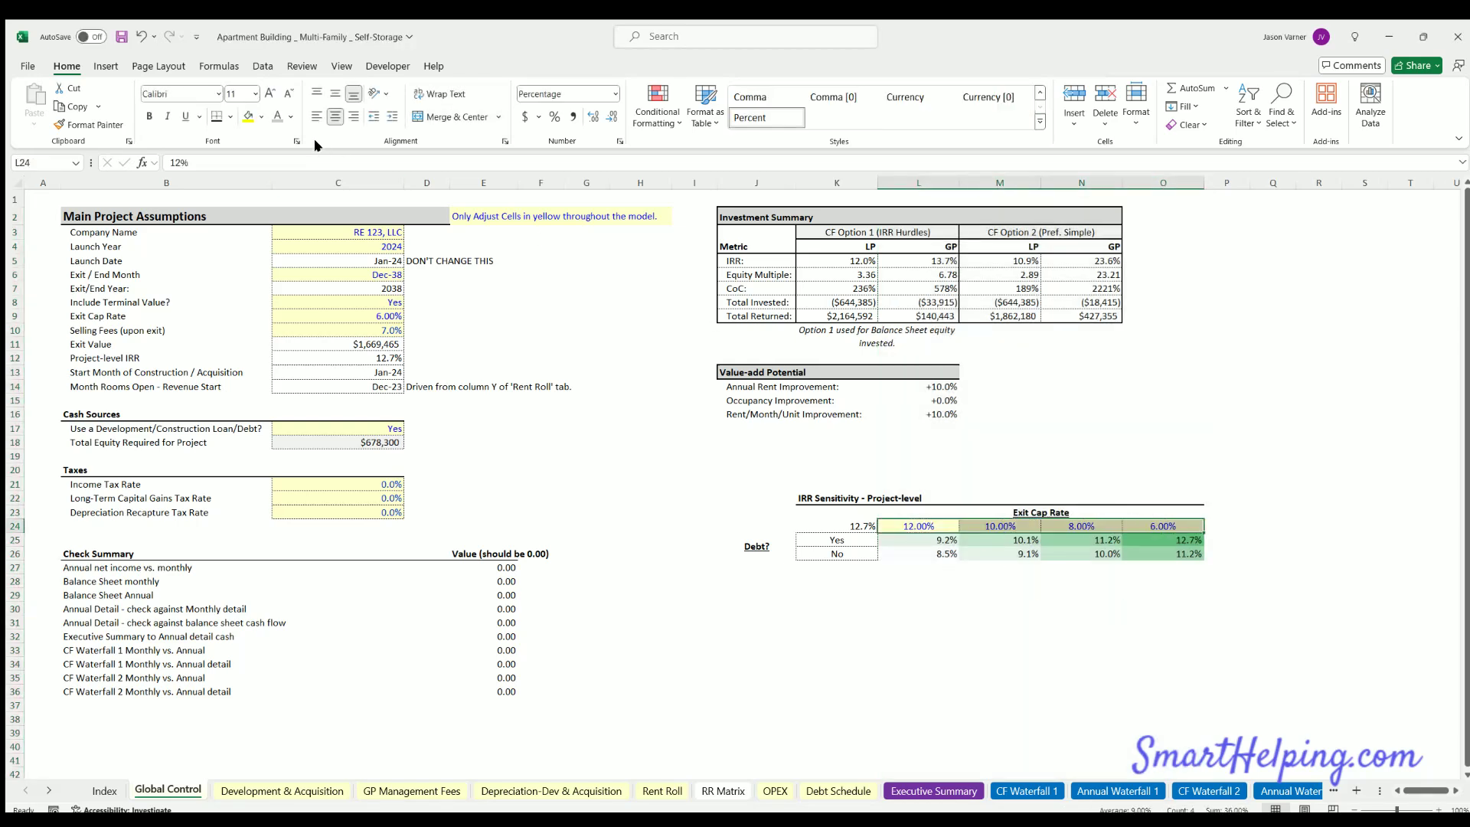
Right-align the cap rate headers and enter 8 as the Exit Cap Rate in C9
{"action": "left_click", "coordinate": [353, 116]}
{"action": "left_click", "coordinate": [387, 316]}
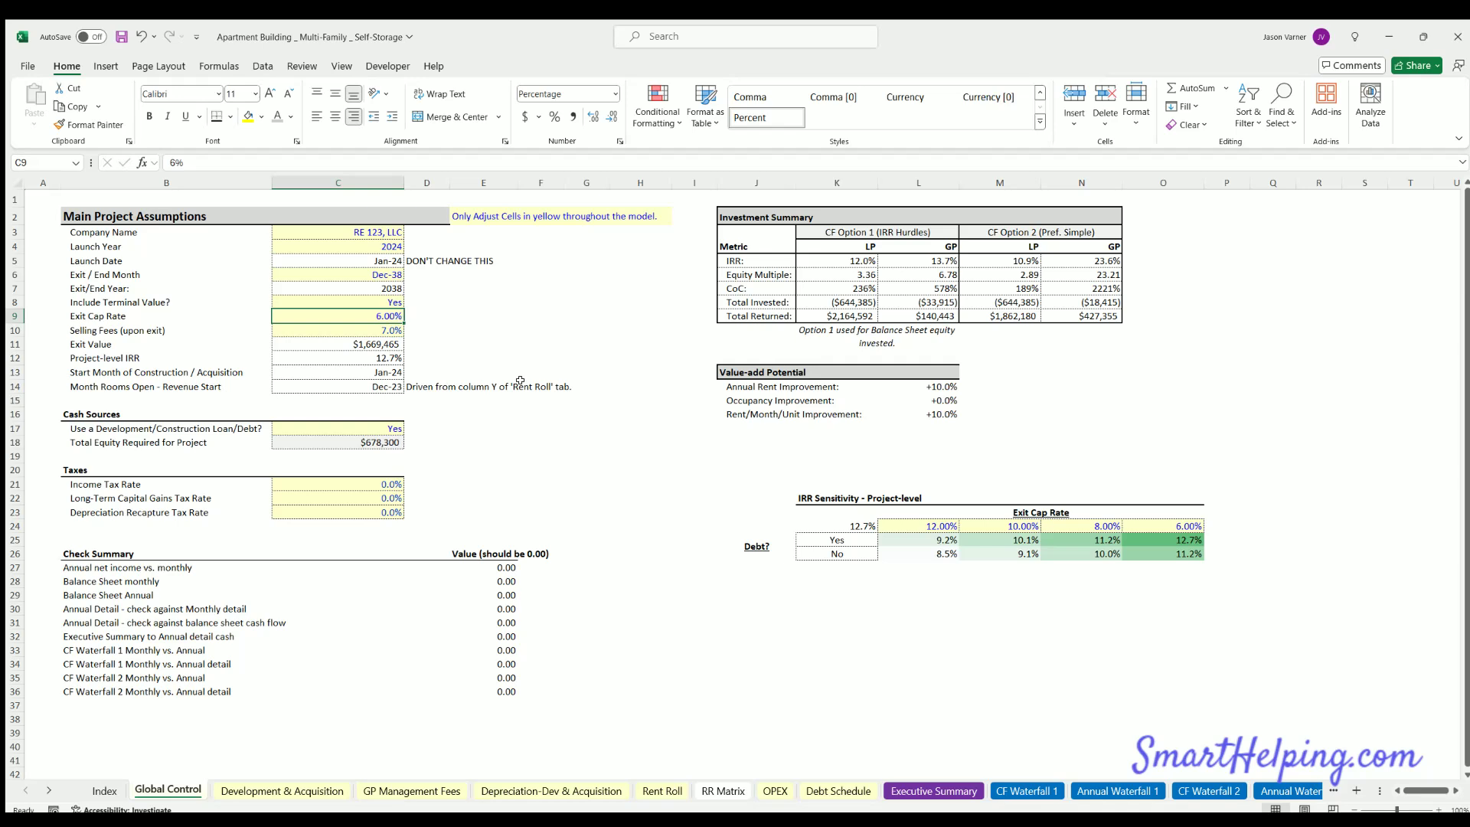
{"action": "type", "text": "8"}
{"action": "key", "text": "Return"}
{"action": "key", "text": "Down"}
{"action": "key", "text": "Down"}
{"action": "key", "text": "Down"}
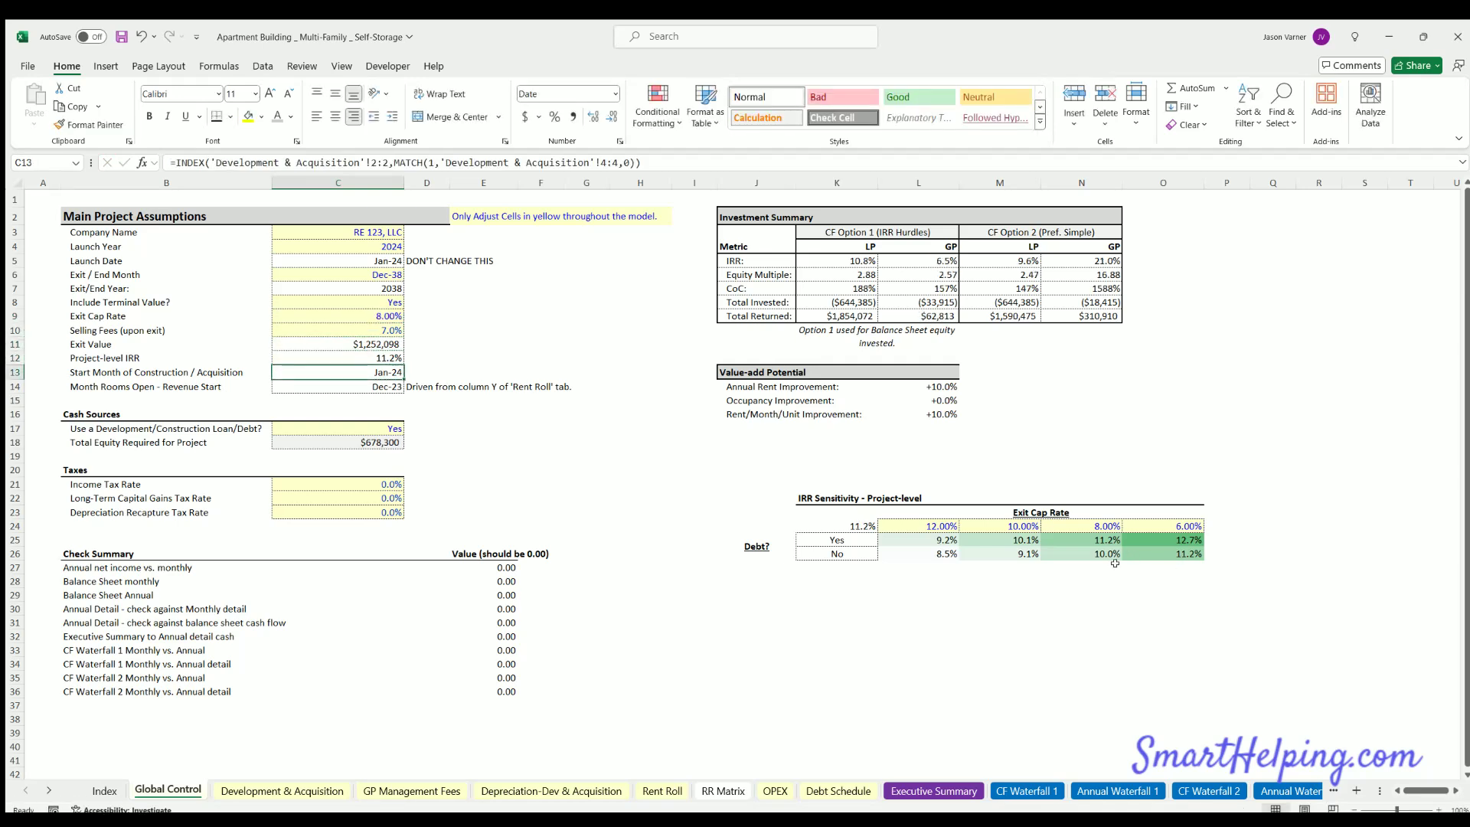
Compare the data table results with the Project-level IRR and change the debt option in C17
{"action": "left_click", "coordinate": [1104, 537]}
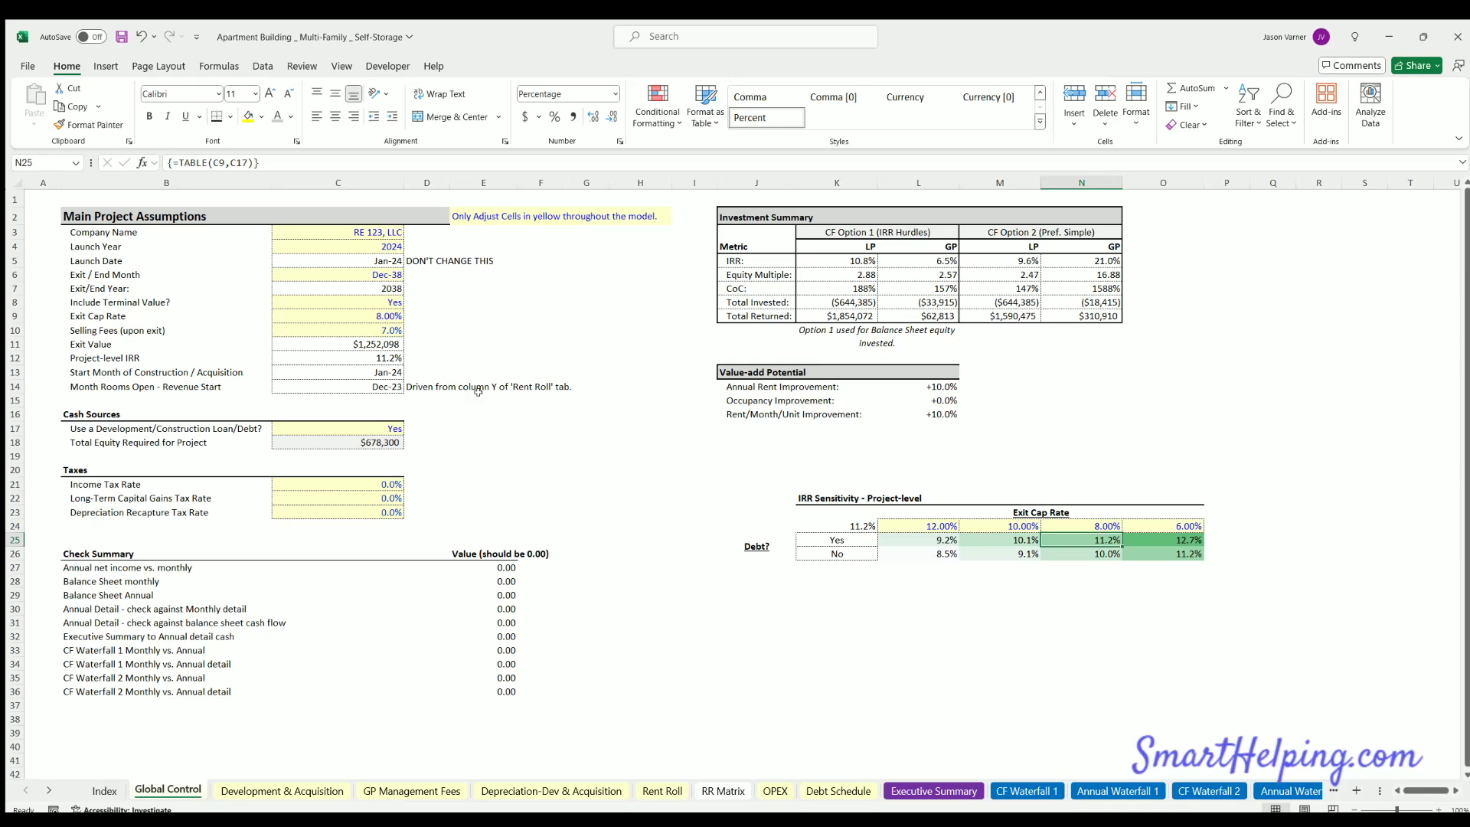
{"action": "left_click", "coordinate": [360, 346]}
{"action": "left_click", "coordinate": [1094, 553]}
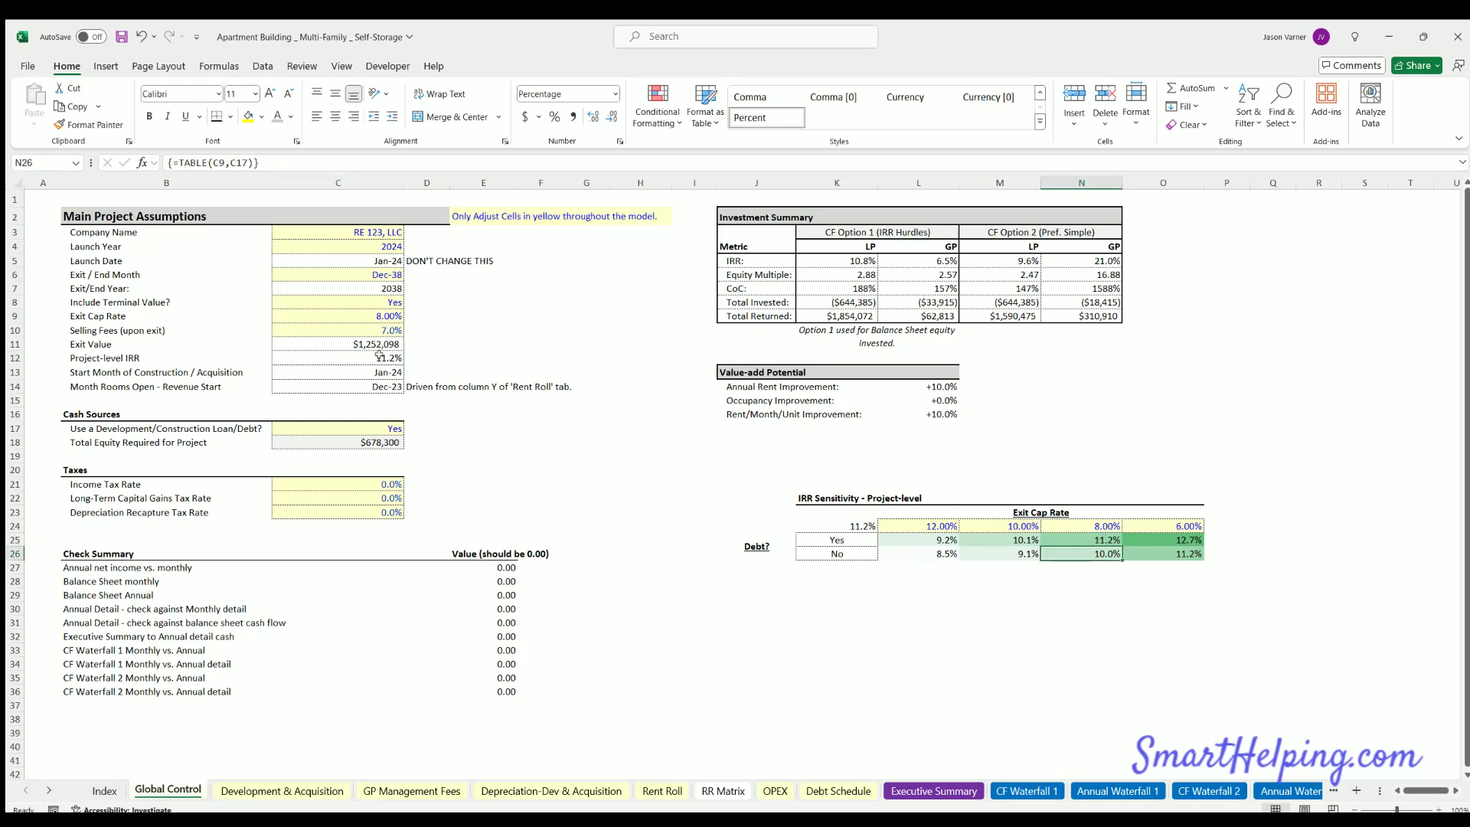
{"action": "left_click", "coordinate": [384, 427]}
{"action": "key", "text": "alt+Down"}
{"action": "left_click", "coordinate": [386, 455]}
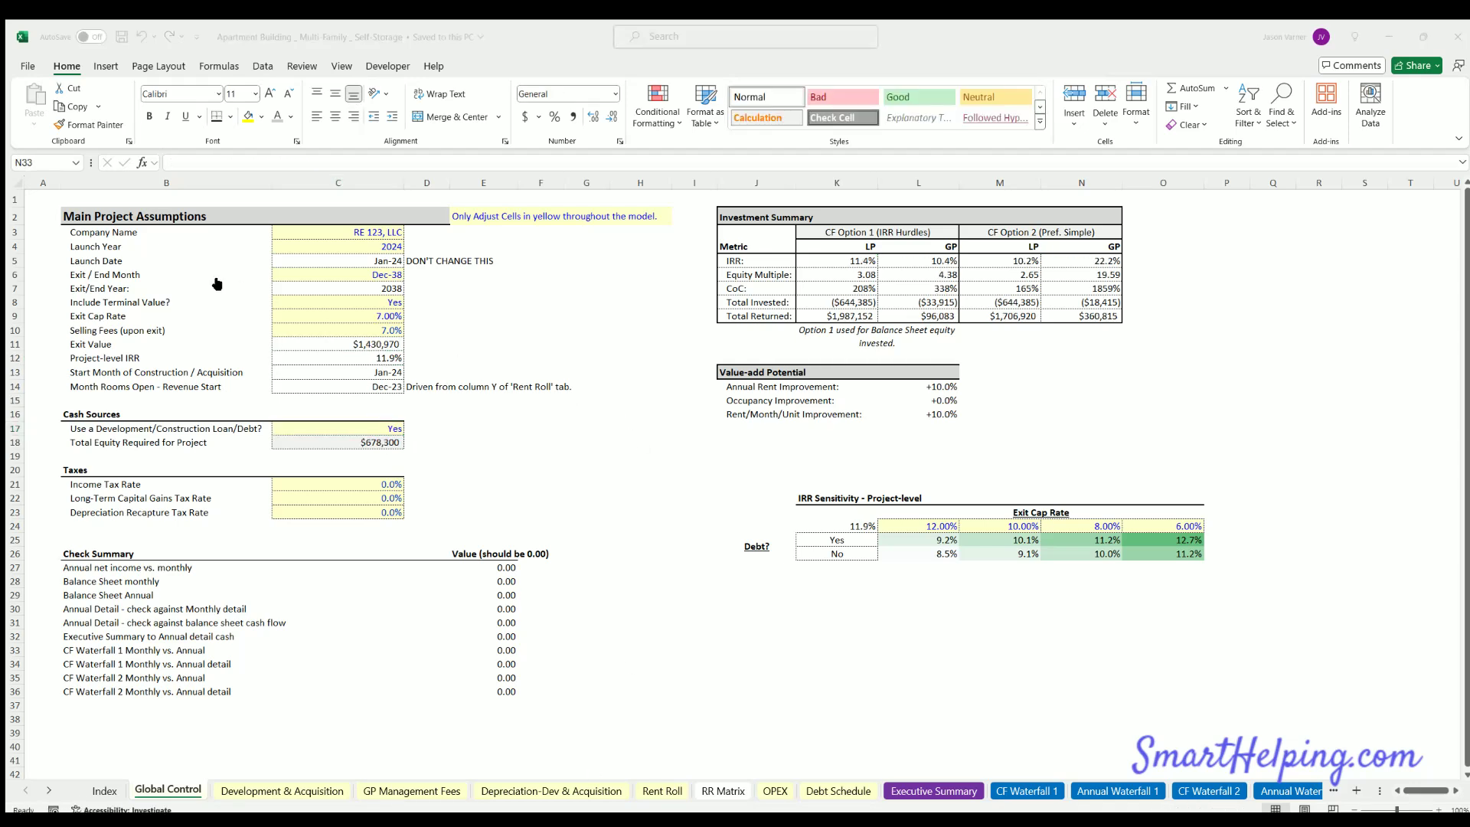
In Opera, browse from SmartHelping's home page to the General Real Estate Model page
{"action": "key", "text": "alt+Tab"}
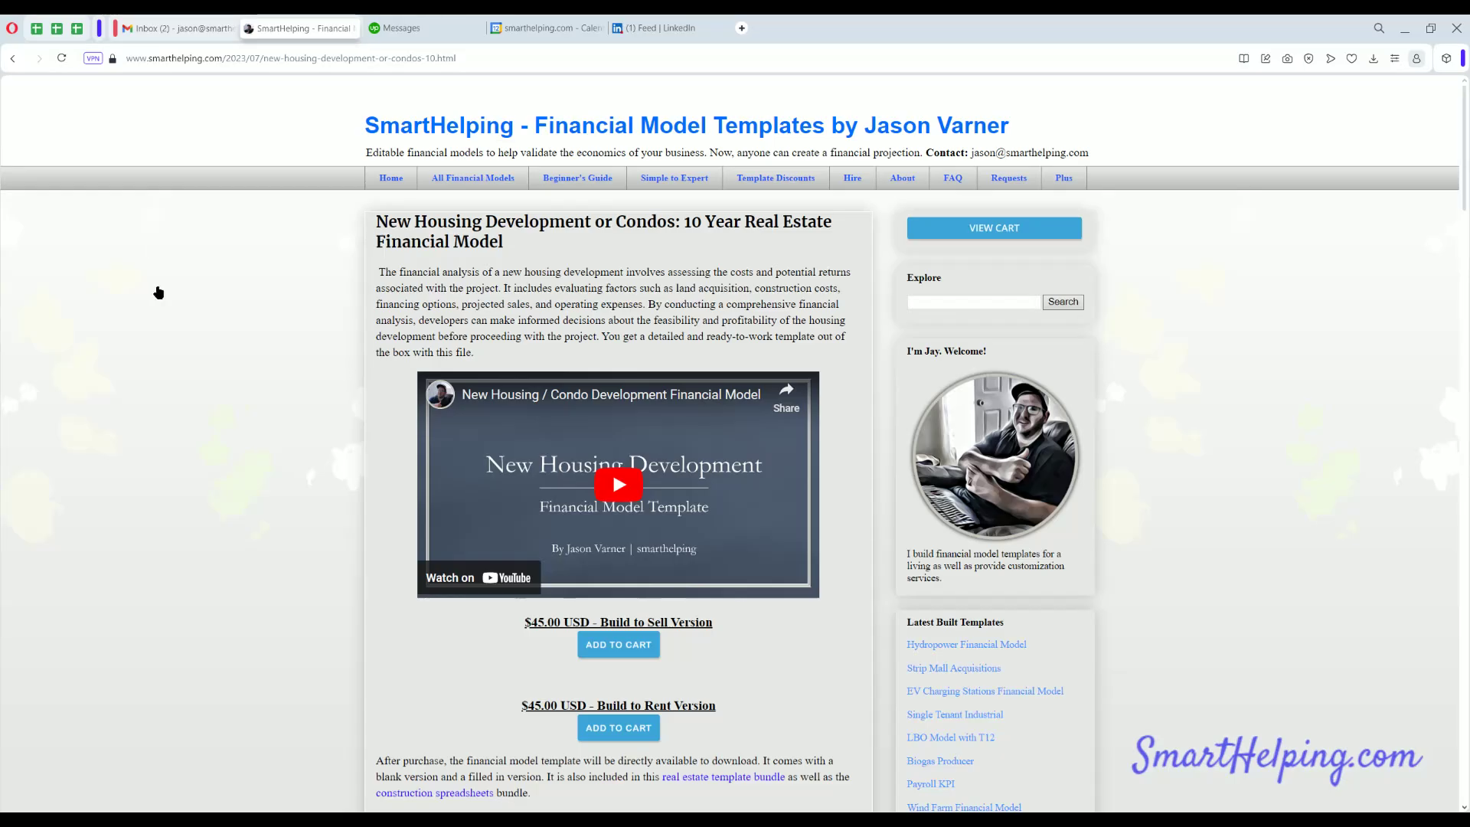
{"action": "left_click", "coordinate": [383, 182]}
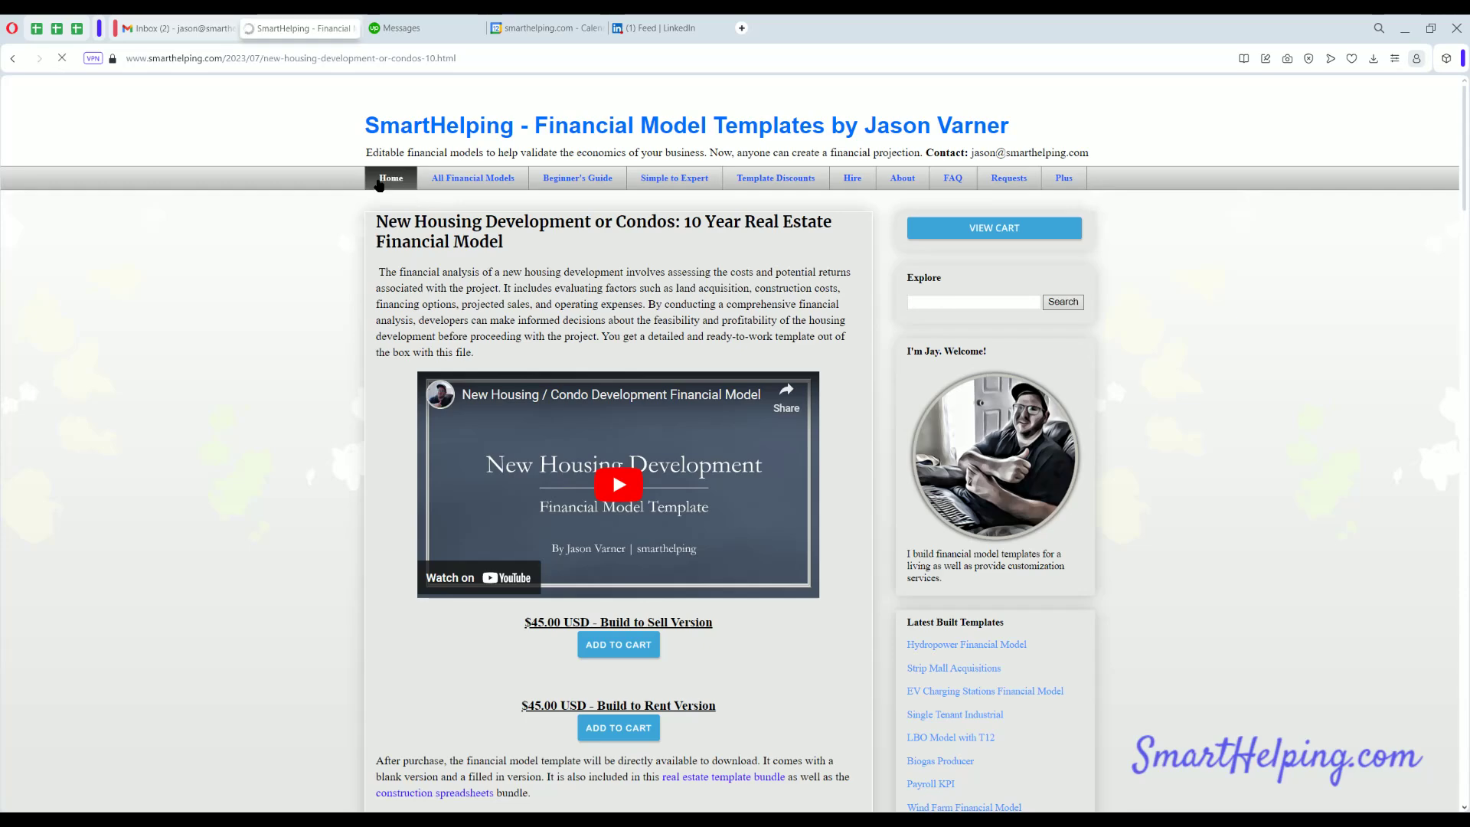
{"action": "left_click", "coordinate": [584, 429]}
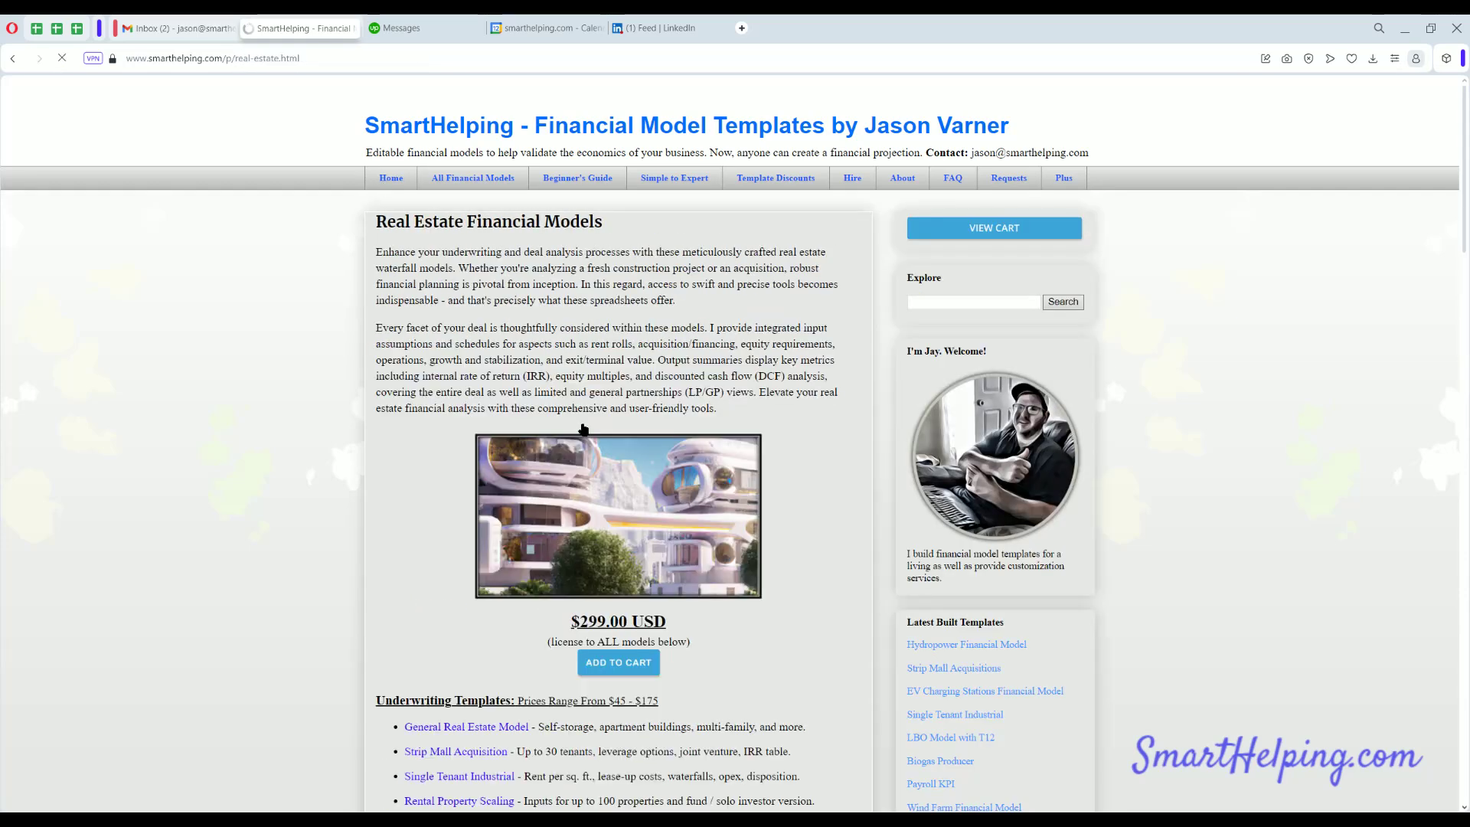
{"action": "scroll", "coordinate": [502, 582], "scroll_direction": "down", "scroll_amount": 3}
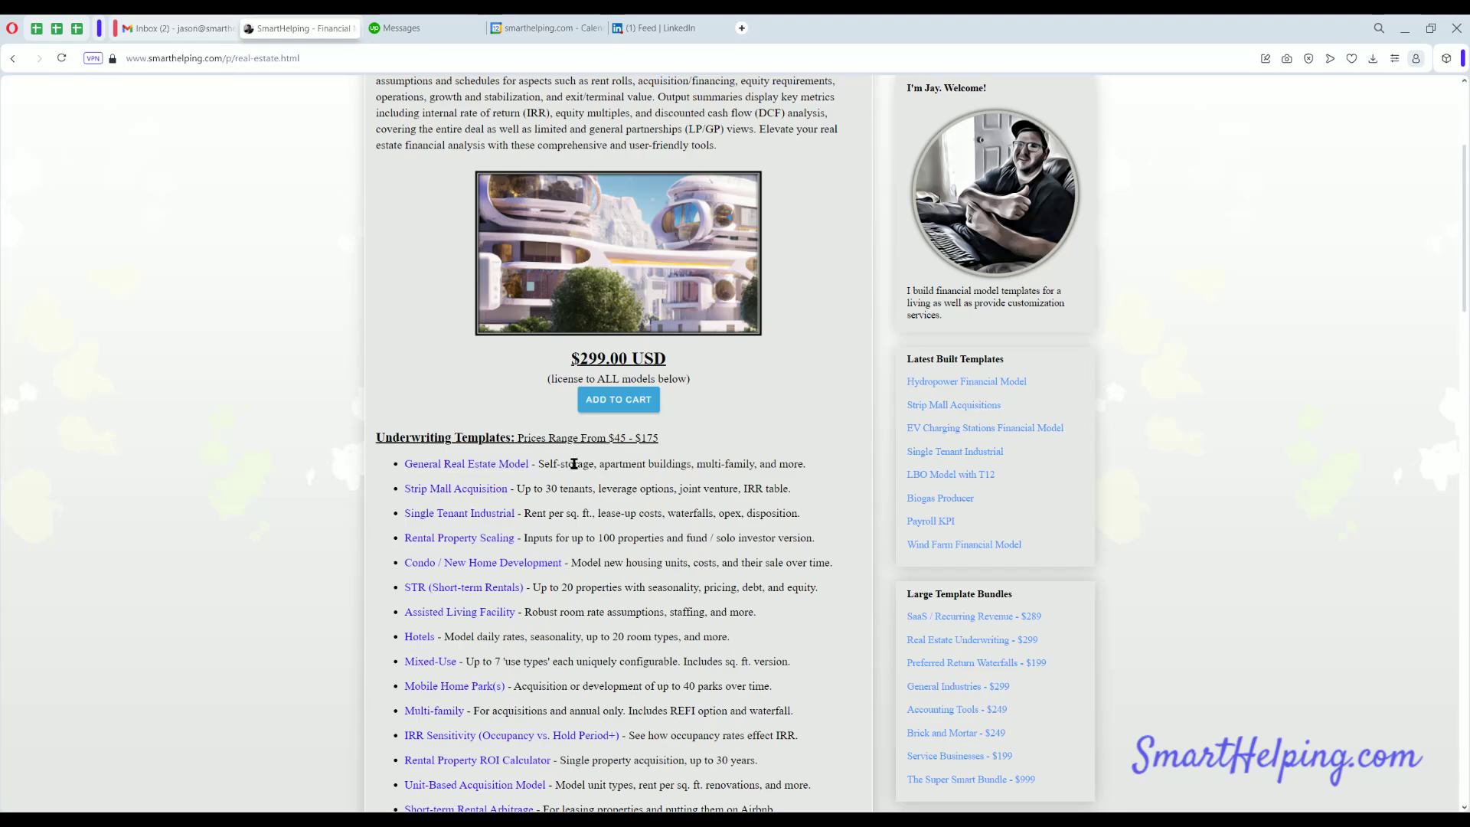
{"action": "left_click", "coordinate": [491, 463]}
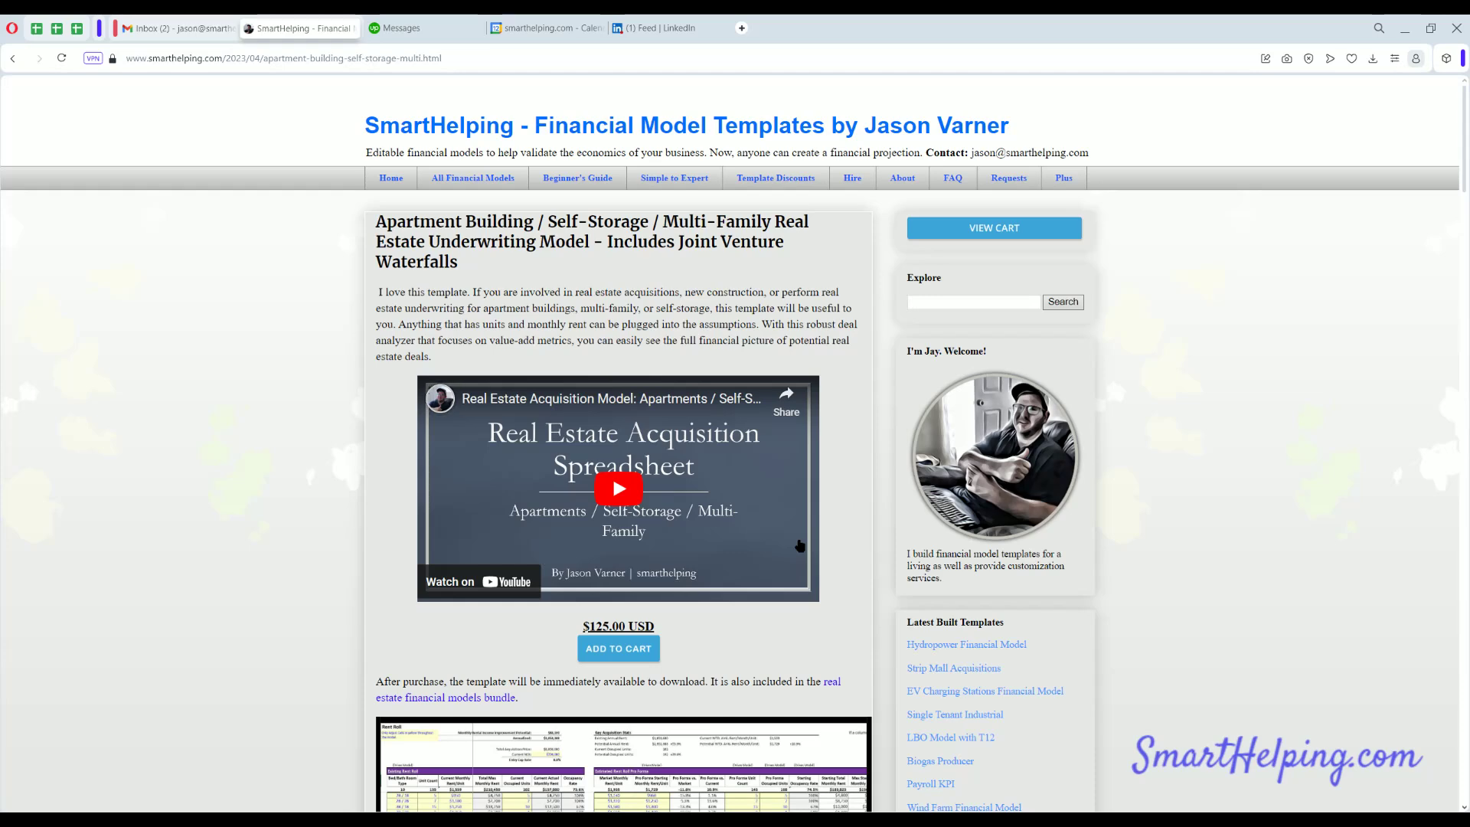
Open the $299 Real Estate Financial Models bundle page and scroll its template list
{"action": "scroll", "coordinate": [489, 612], "scroll_direction": "down", "scroll_amount": 6}
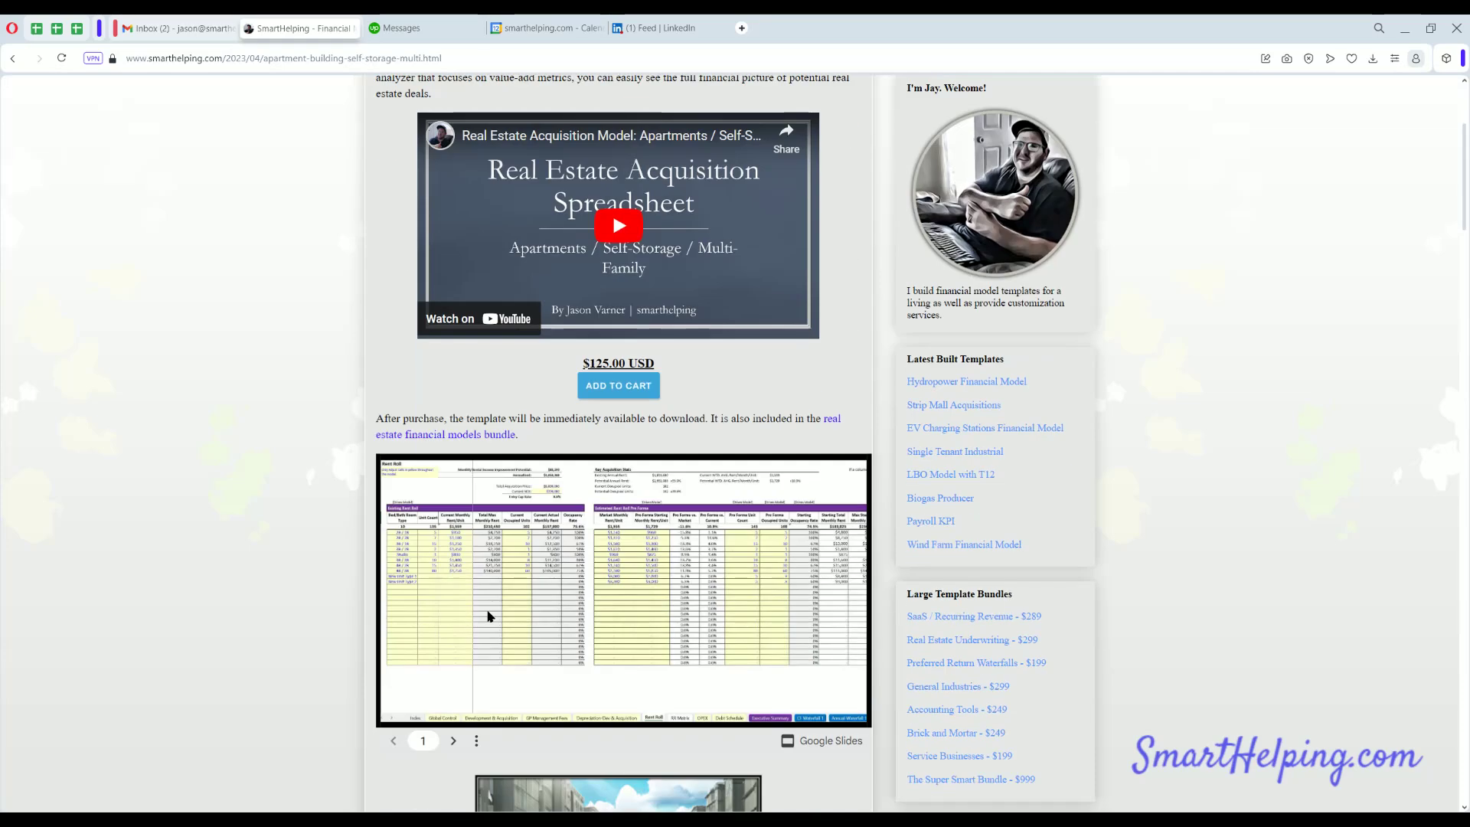
{"action": "scroll", "coordinate": [486, 610], "scroll_direction": "up", "scroll_amount": 3}
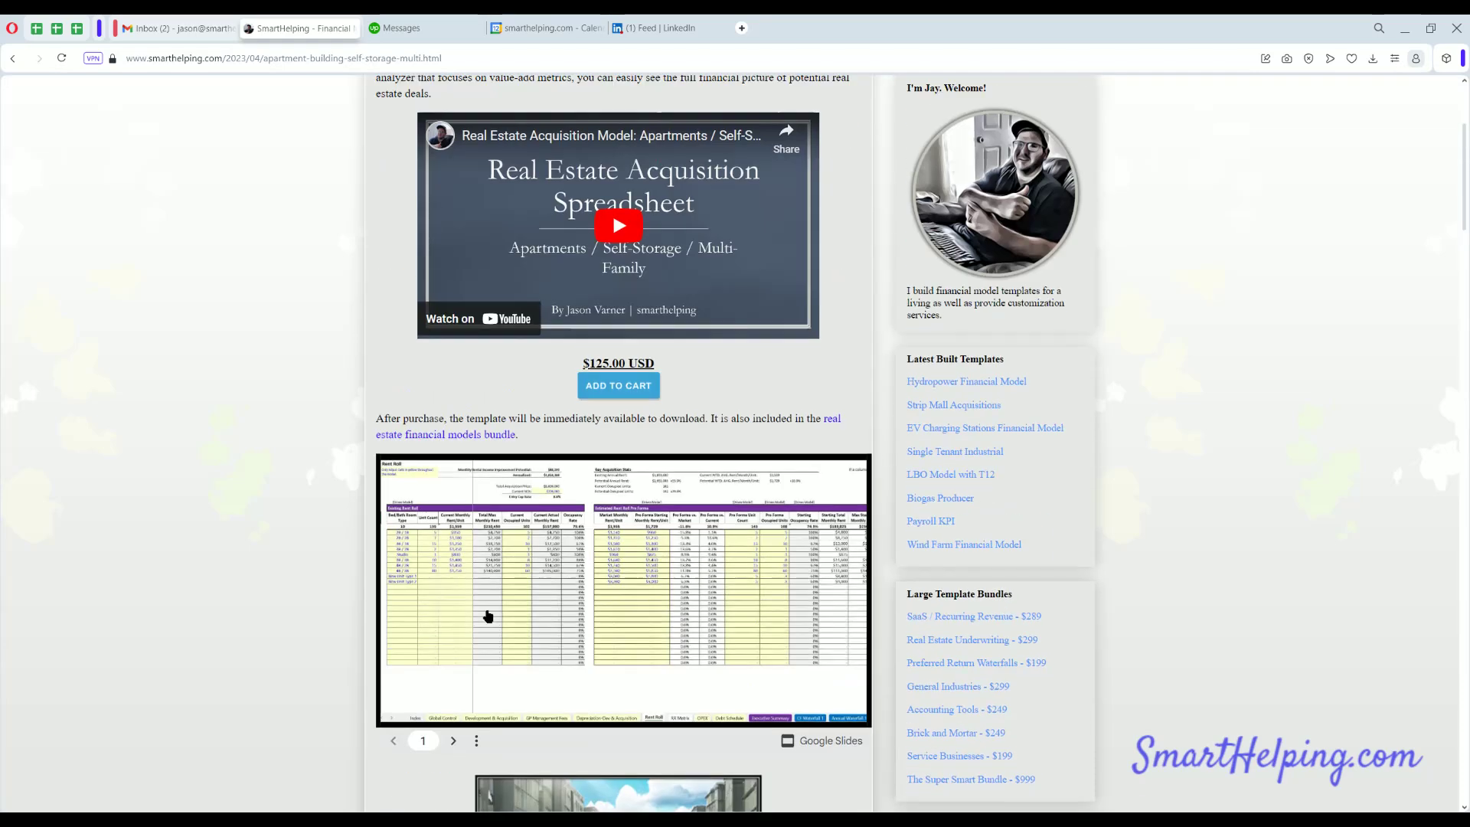
{"action": "left_click", "coordinate": [833, 419]}
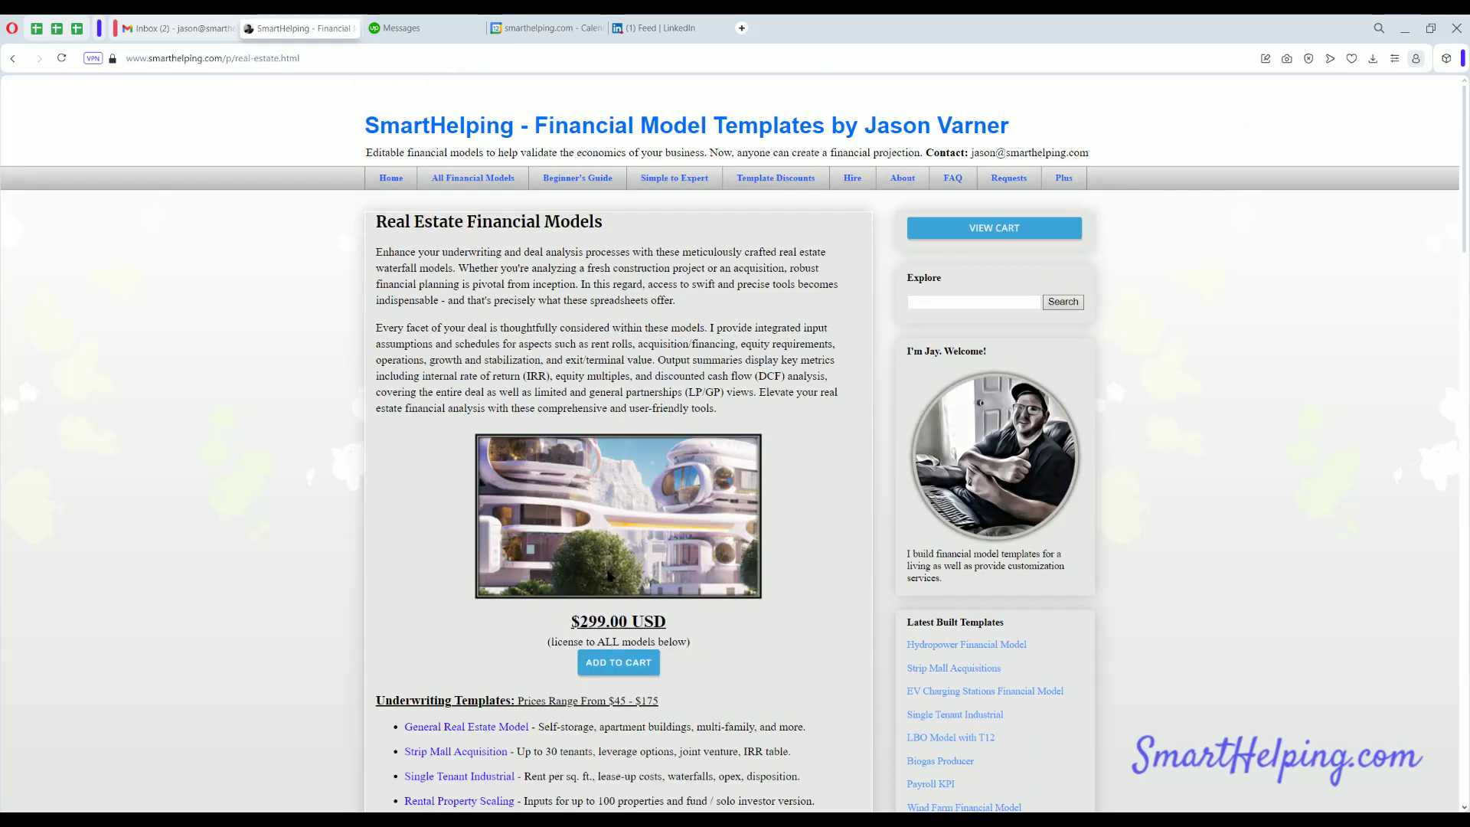
{"action": "scroll", "coordinate": [609, 576], "scroll_direction": "down", "scroll_amount": 3}
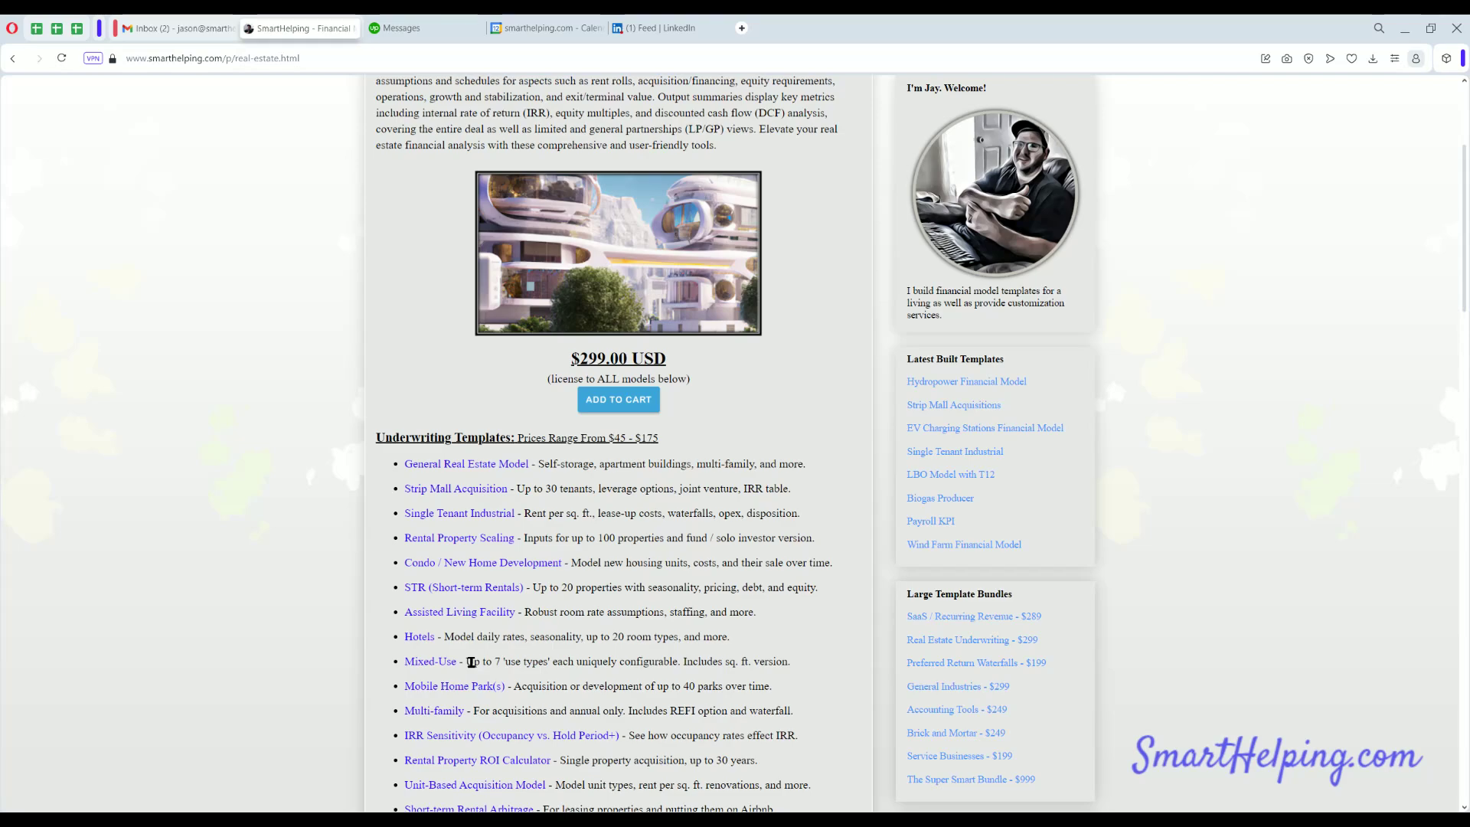
{"action": "scroll", "coordinate": [413, 567], "scroll_direction": "up", "scroll_amount": 3}
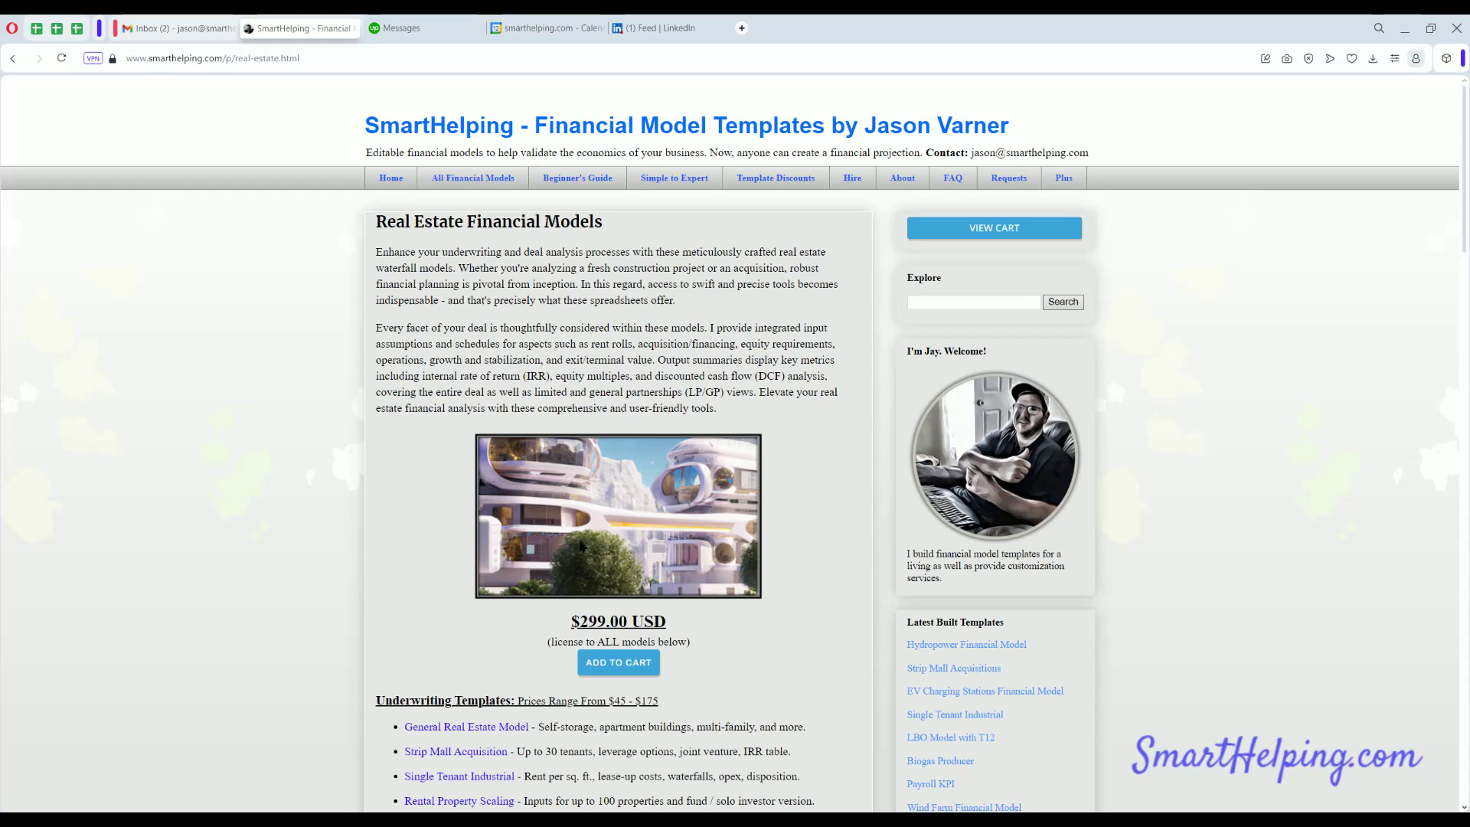
Return to the Excel workbook and cancel the pending cell entry and copy mode
{"action": "key", "text": "alt+Tab"}
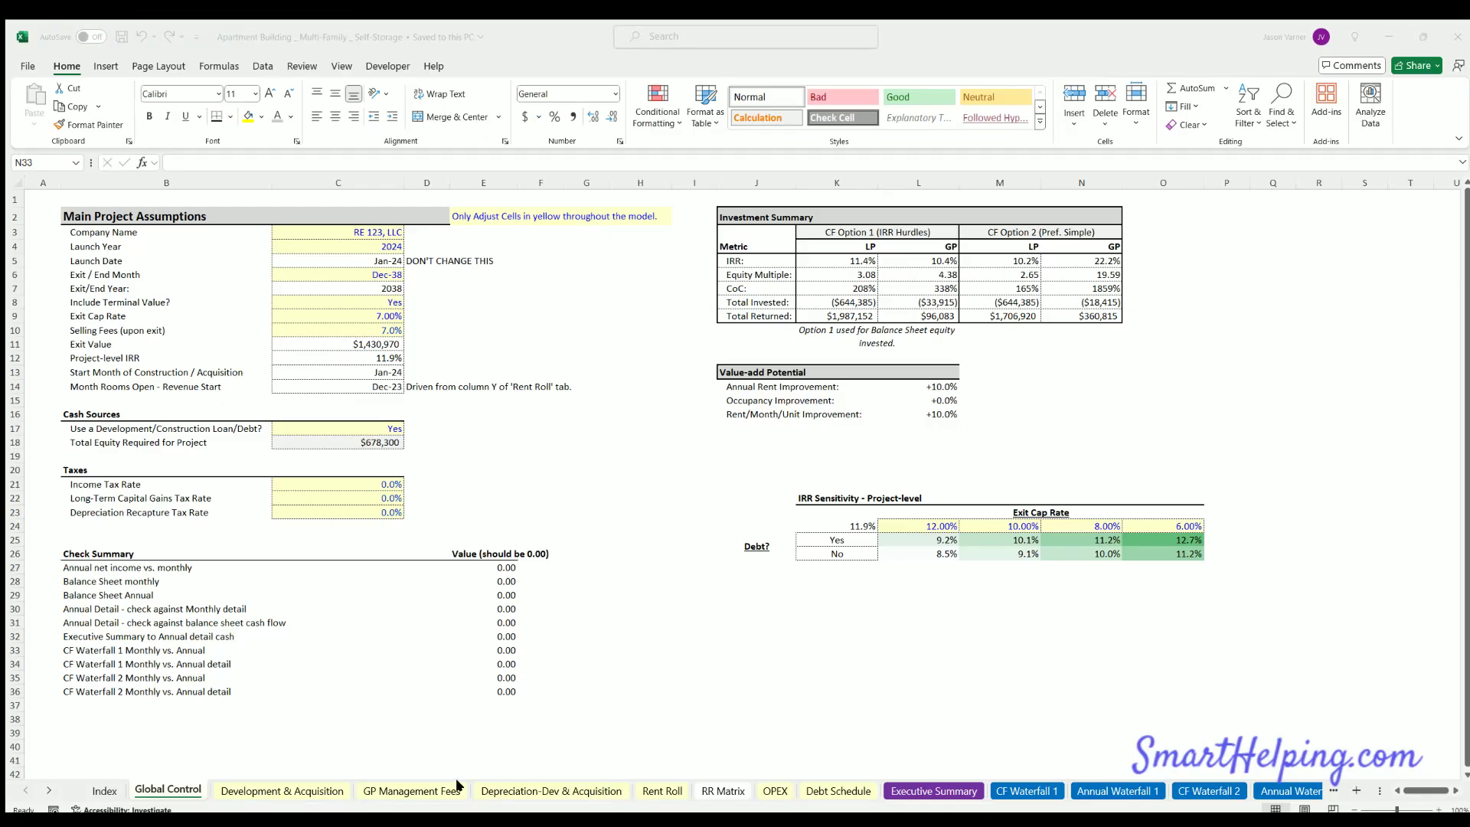
{"action": "left_click", "coordinate": [693, 673]}
{"action": "key", "text": "Escape"}
{"action": "key", "text": "ctrl+c"}
{"action": "key", "text": "Escape"}
Select a range on the Global Control sheet and copy it
{"action": "type", "text": "="}
{"action": "left_click_drag", "start_coordinate": [1185, 531], "coordinate": [1351, 532]}
{"action": "key", "text": "ctrl+c"}
{"action": "key", "text": "Escape"}
{"action": "left_click_drag", "start_coordinate": [1114, 542], "coordinate": [1114, 551]}
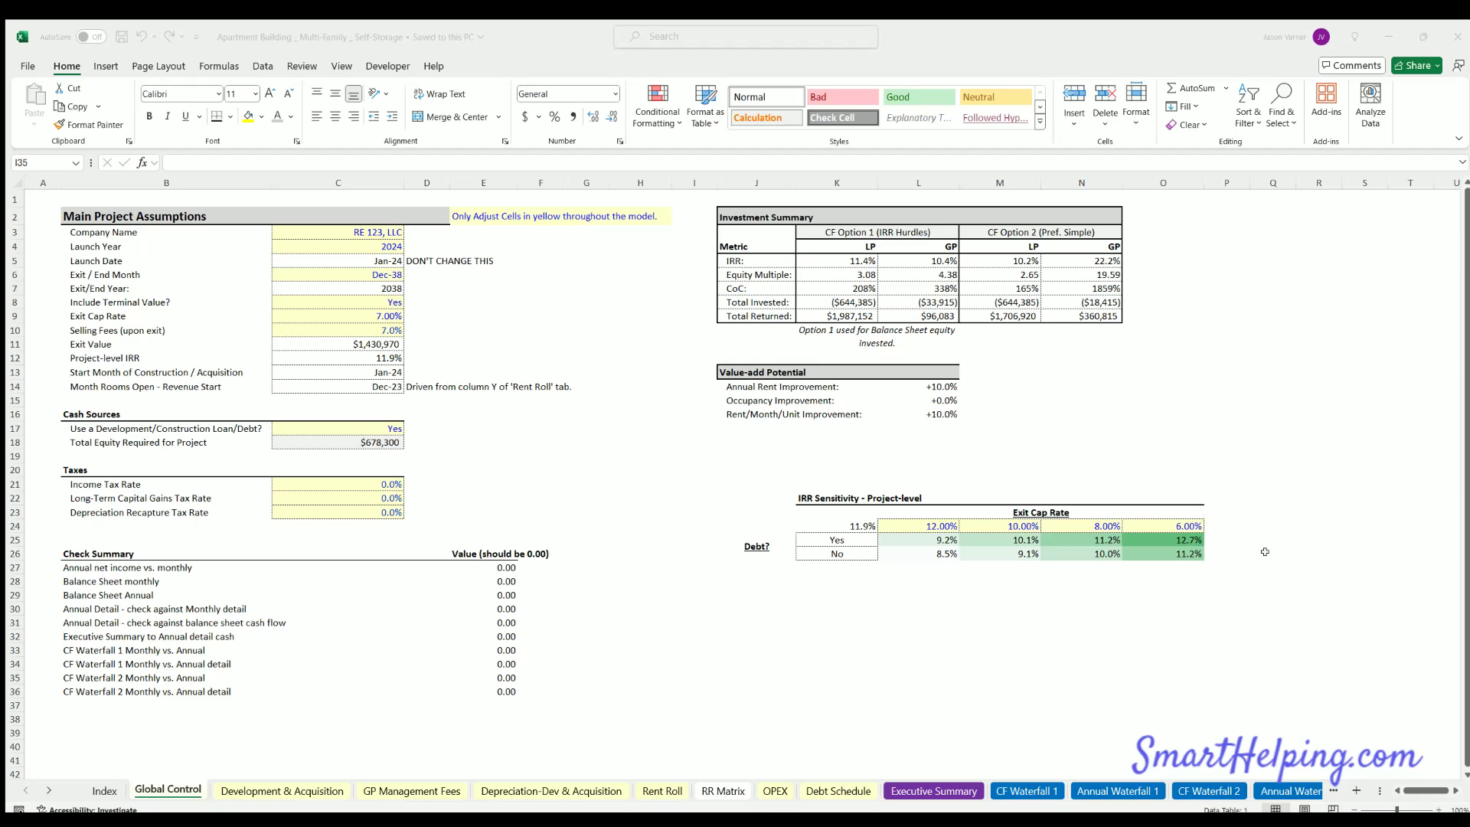
{"action": "key", "text": "Escape"}
{"action": "key", "text": "Escape"}
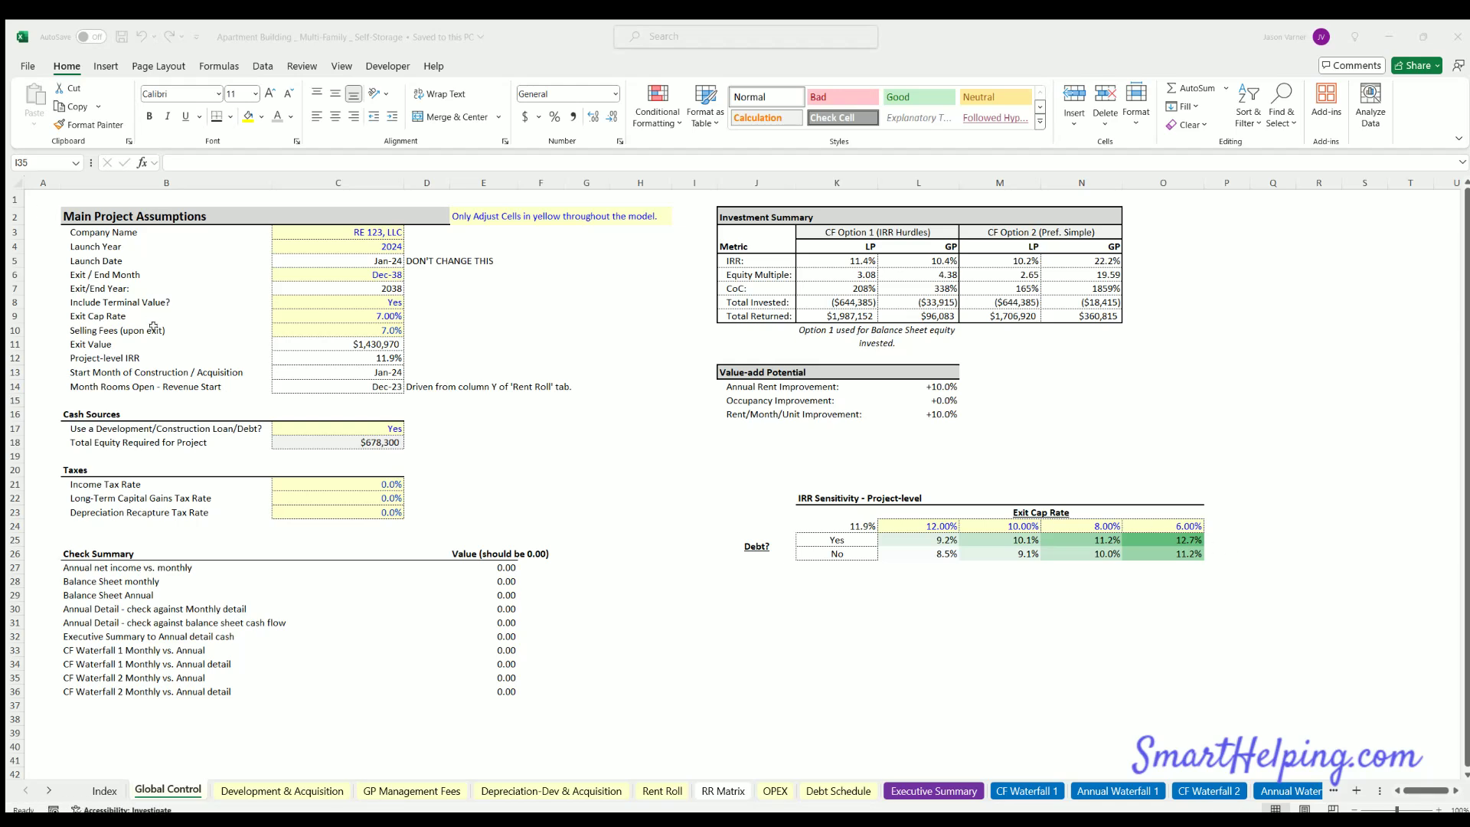
{"action": "type", "text": "="}
{"action": "key", "text": "Escape"}
{"action": "key", "text": "Escape"}
{"action": "type", "text": "="}
{"action": "key", "text": "Escape"}
{"action": "double_click", "coordinate": [1043, 558]}
{"action": "key", "text": "Escape"}
{"action": "type", "text": "="}
{"action": "key", "text": "Escape"}
Go to SmartHelping's All Financial Models page and browse to the SaaS / Subscription list
{"action": "key", "text": "alt+Tab"}
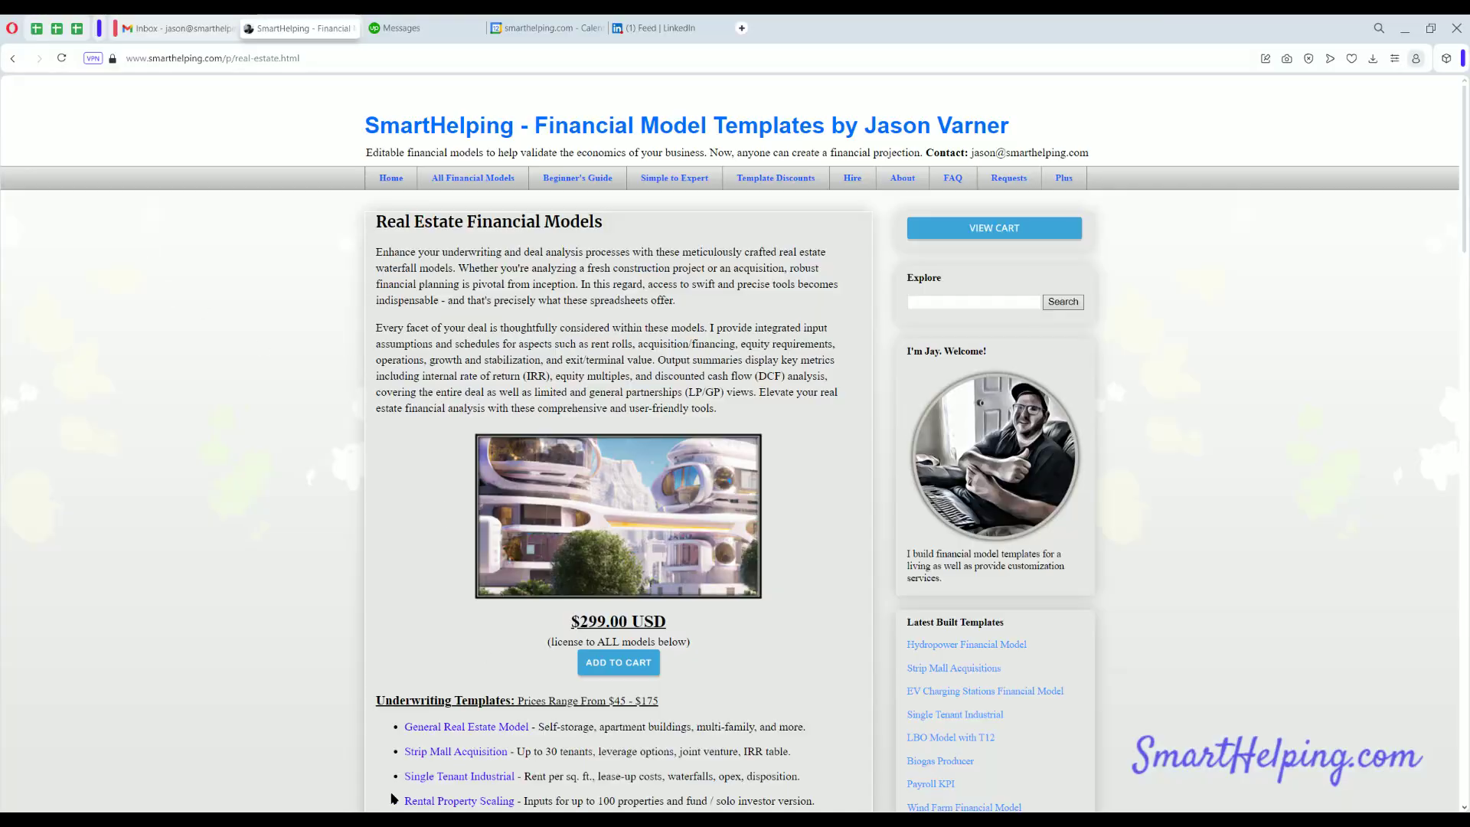
{"action": "left_click", "coordinate": [398, 177]}
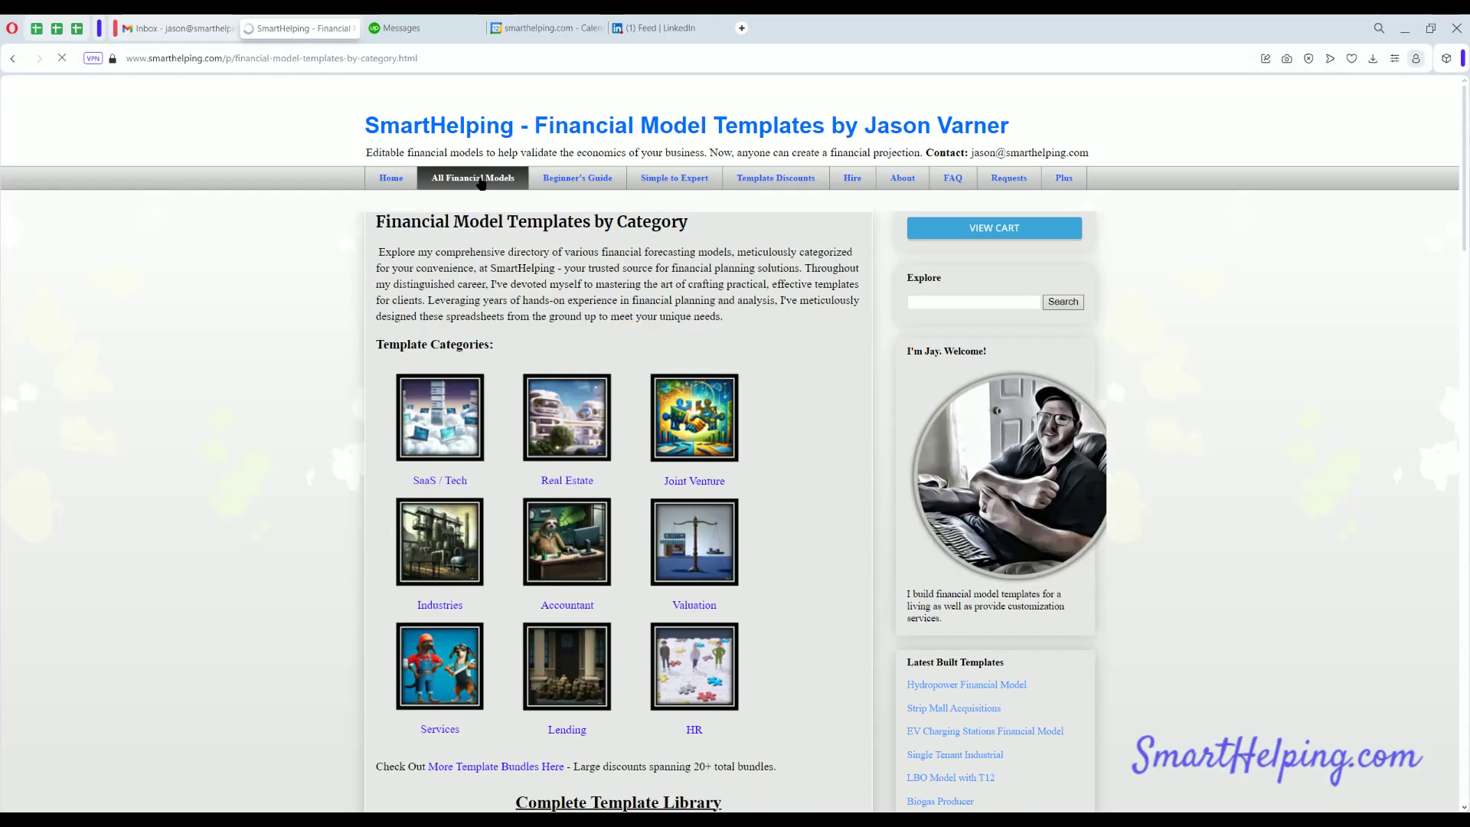
{"action": "left_click", "coordinate": [481, 179]}
{"action": "scroll", "coordinate": [499, 512], "scroll_direction": "down", "scroll_amount": 3}
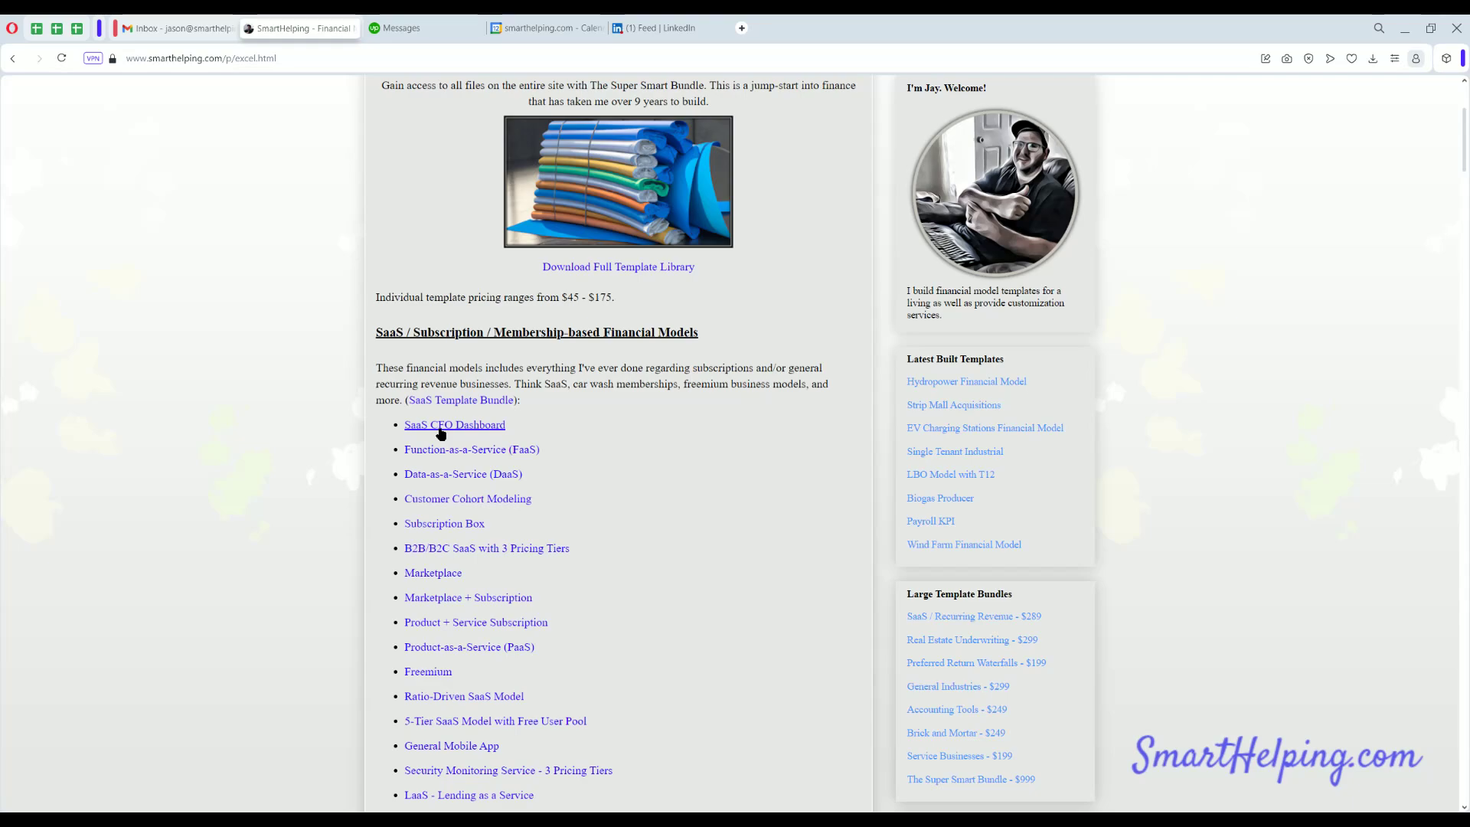
{"action": "scroll", "coordinate": [442, 433], "scroll_direction": "down", "scroll_amount": 7}
{"action": "scroll", "coordinate": [417, 413], "scroll_direction": "up", "scroll_amount": 7}
{"action": "scroll", "coordinate": [446, 420], "scroll_direction": "down", "scroll_amount": 10}
{"action": "scroll", "coordinate": [448, 416], "scroll_direction": "up", "scroll_amount": 6}
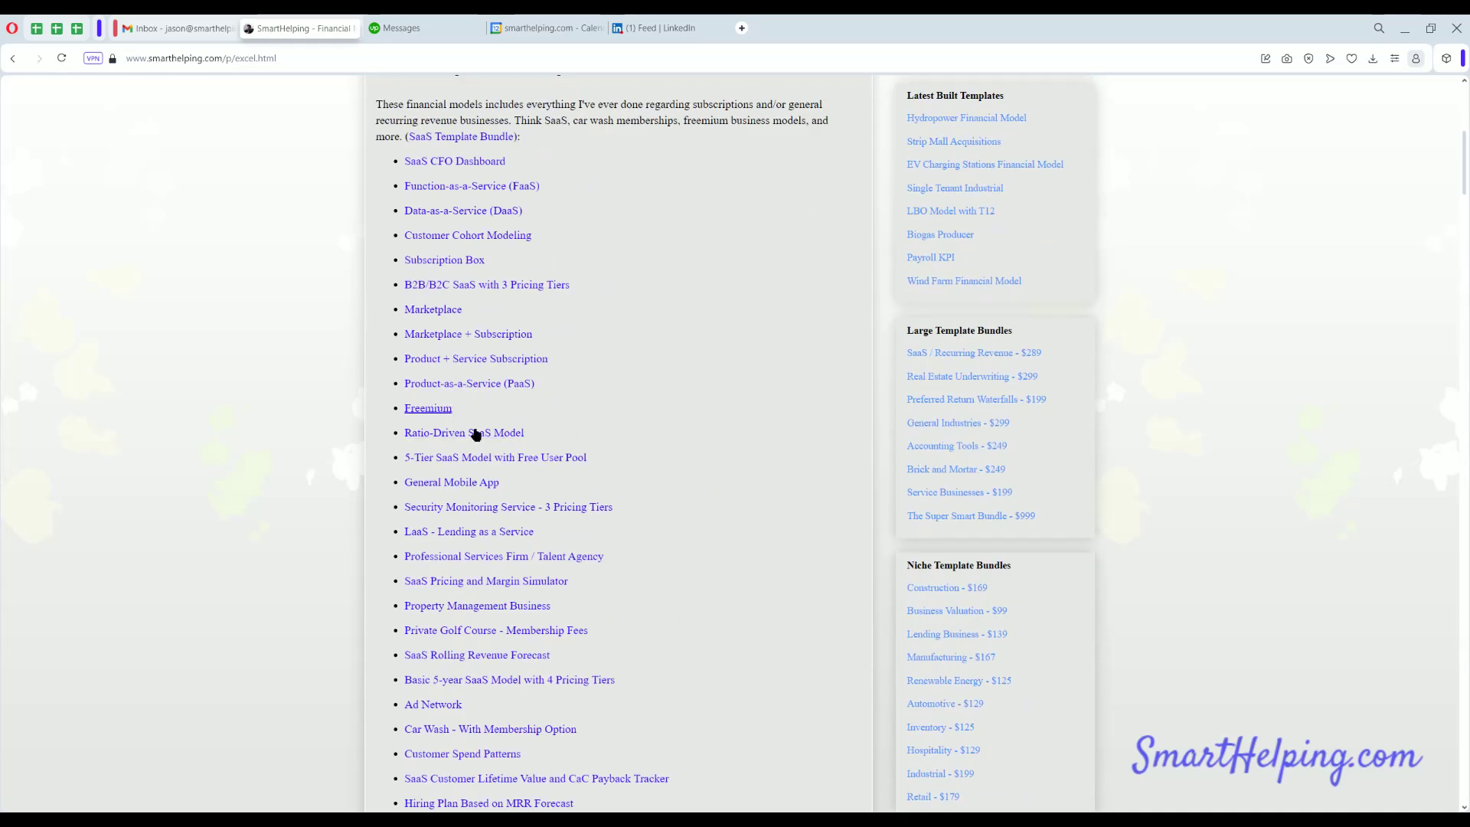
{"action": "scroll", "coordinate": [476, 434], "scroll_direction": "down", "scroll_amount": 6}
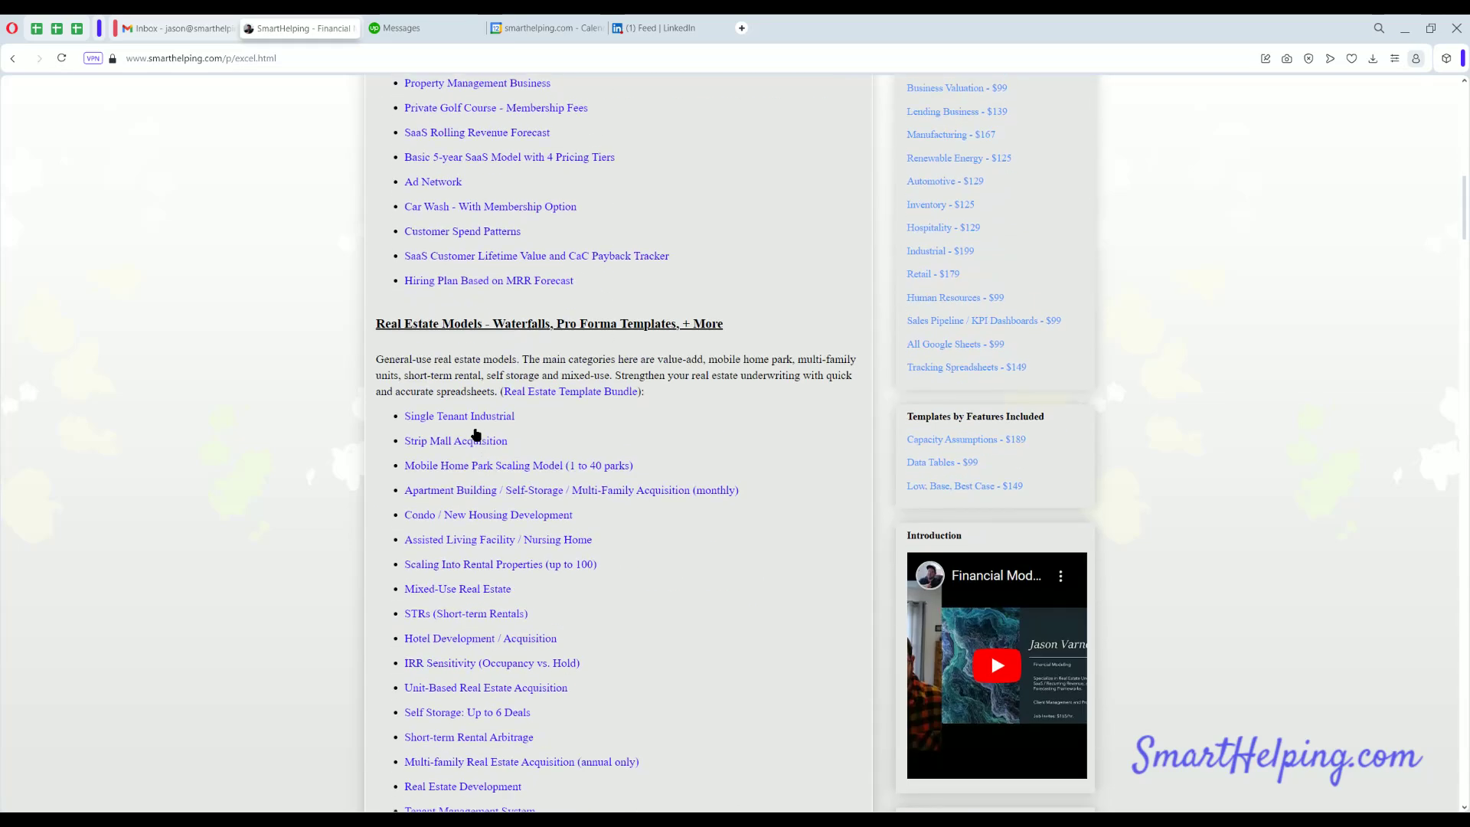
{"action": "scroll", "coordinate": [476, 433], "scroll_direction": "up", "scroll_amount": 9}
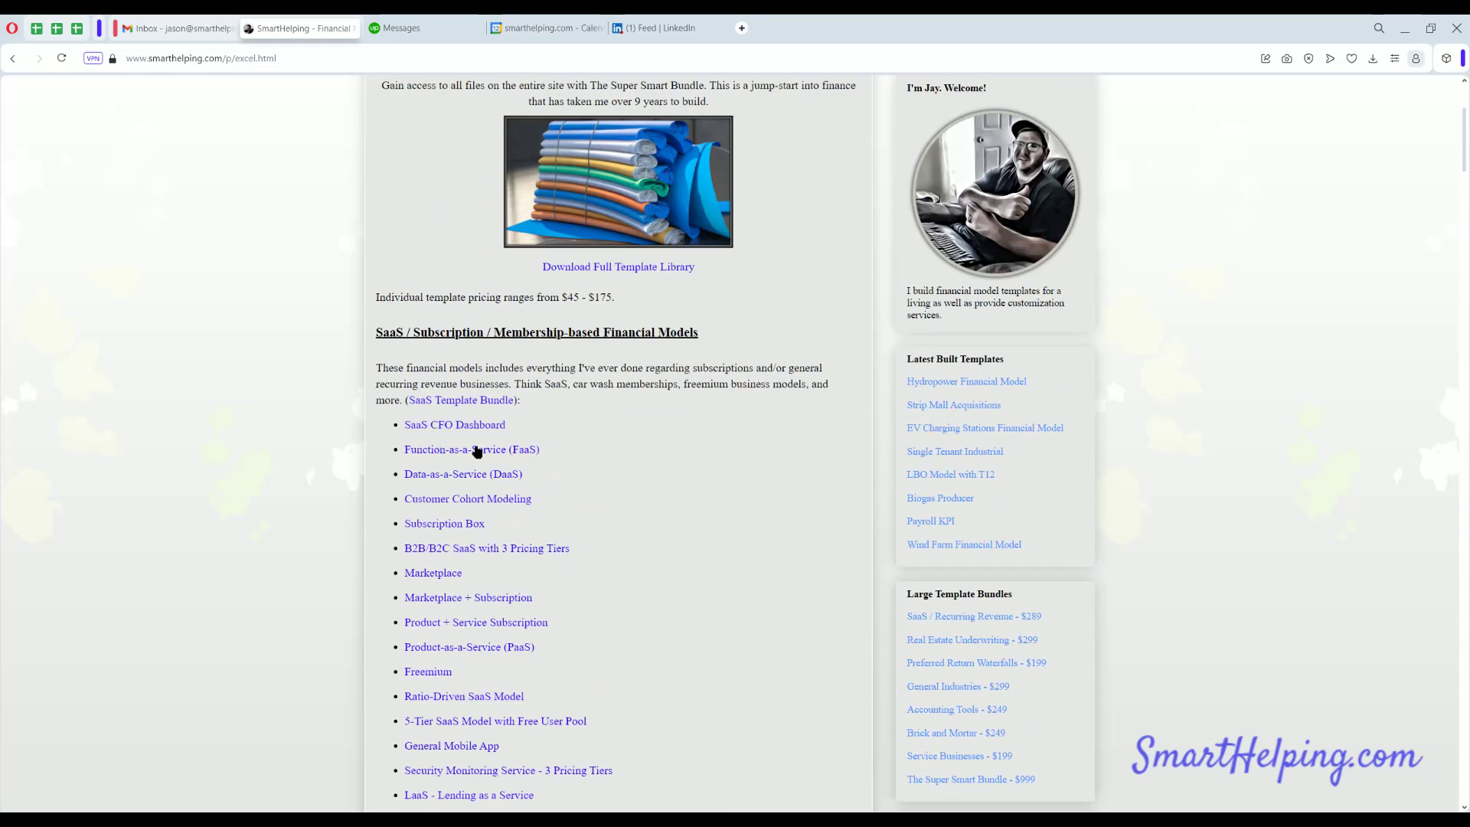
Flip through the $75.00 FaaS template's screenshot slideshow, then go back to All Financial Models
{"action": "left_click", "coordinate": [469, 452]}
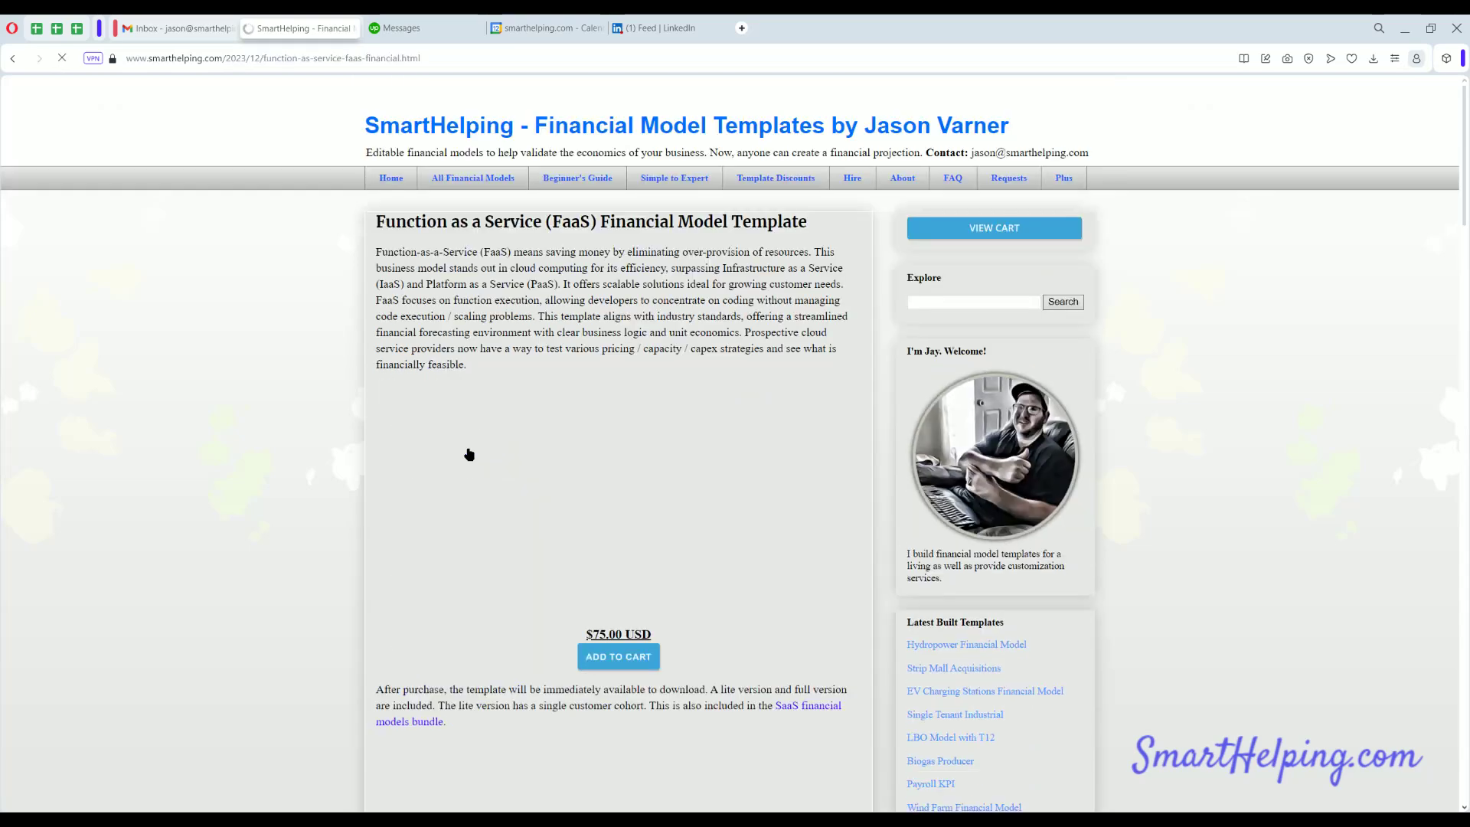
{"action": "scroll", "coordinate": [436, 417], "scroll_direction": "down", "scroll_amount": 7}
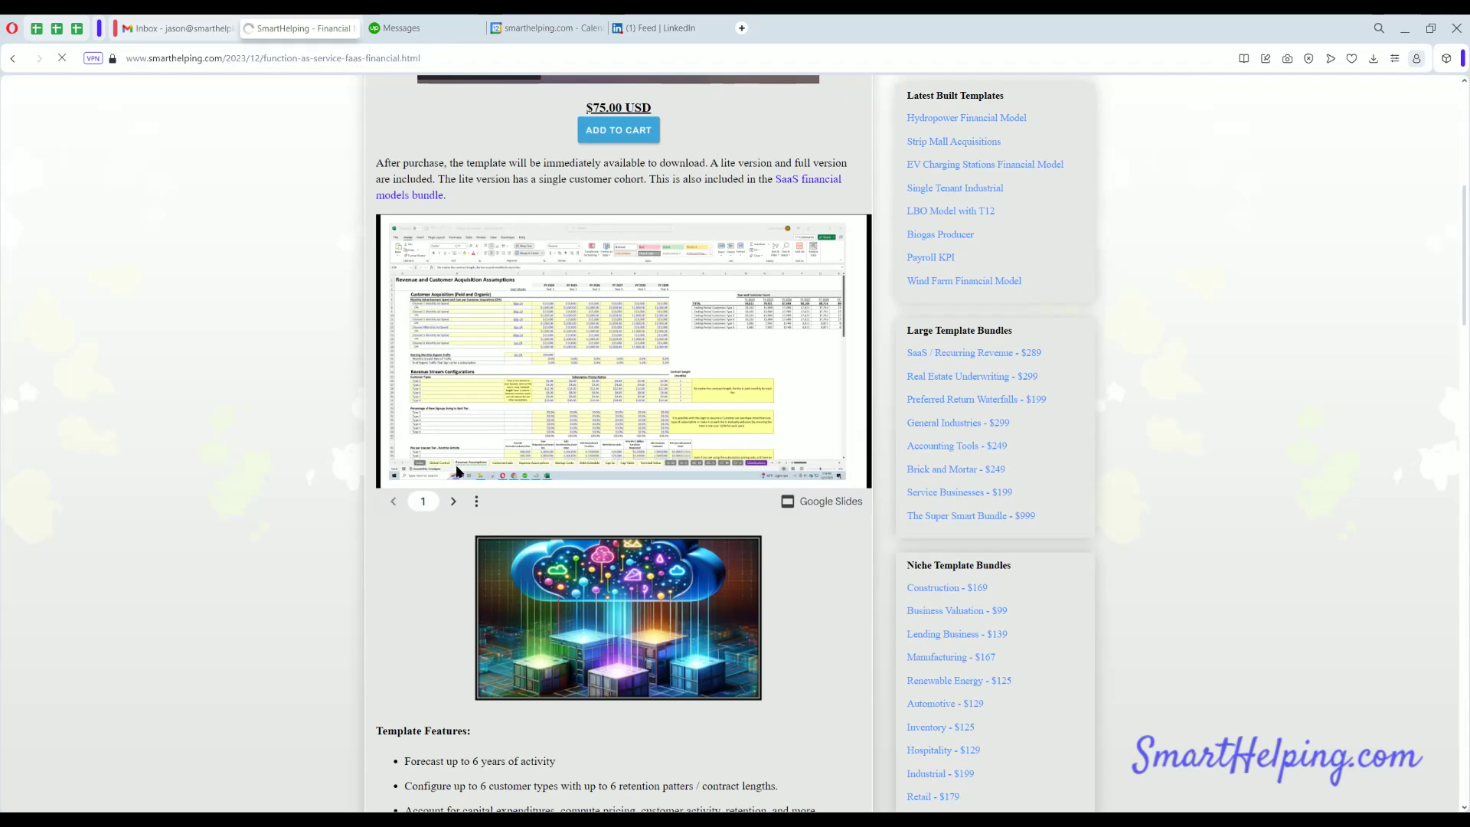
{"action": "left_click", "coordinate": [453, 501]}
{"action": "left_click", "coordinate": [454, 501]}
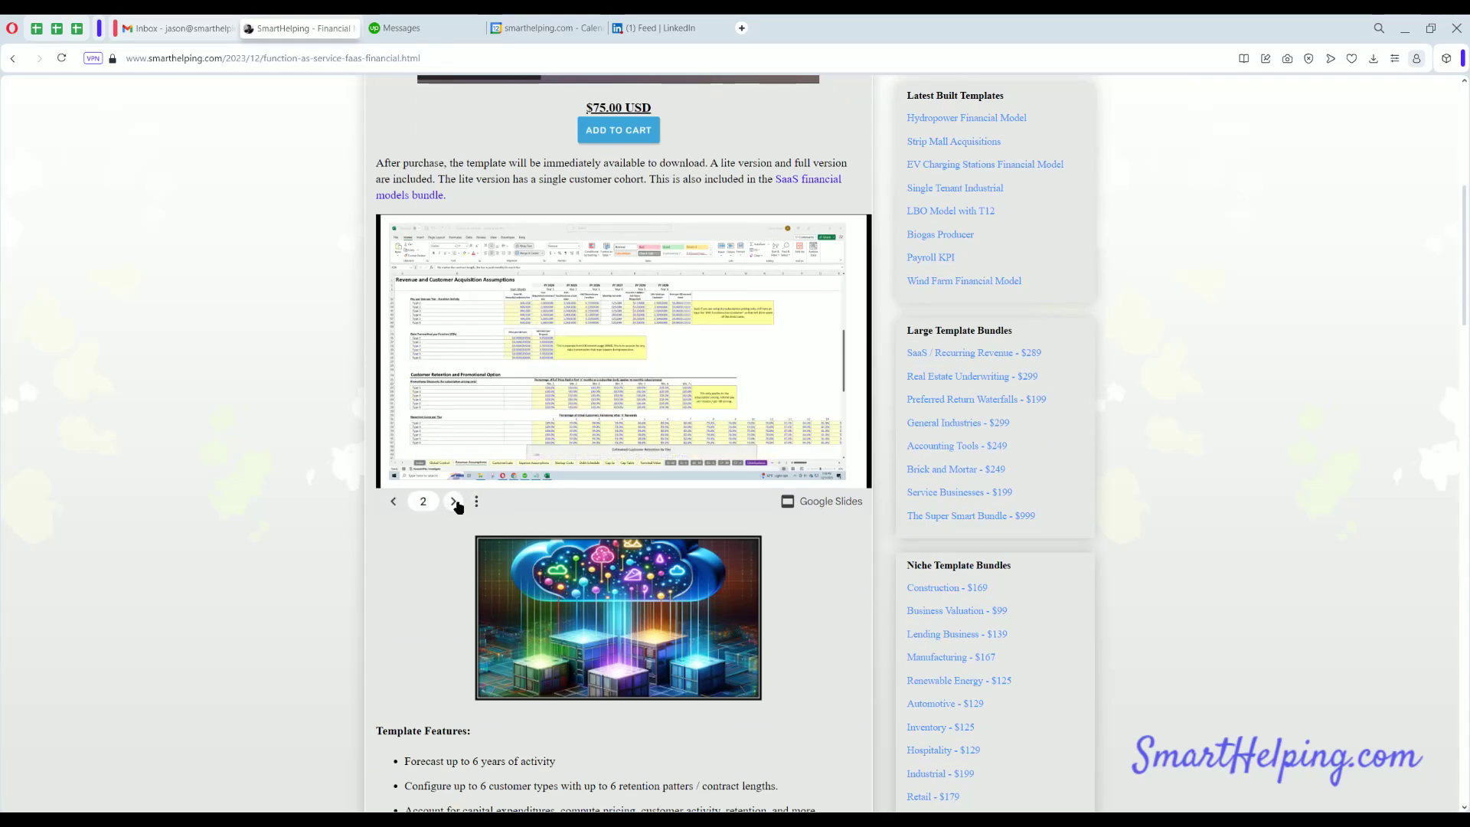
{"action": "left_click", "coordinate": [454, 501]}
{"action": "left_click", "coordinate": [454, 502]}
{"action": "left_click", "coordinate": [454, 502]}
{"action": "left_click", "coordinate": [454, 501]}
{"action": "left_click", "coordinate": [455, 503]}
{"action": "left_click", "coordinate": [455, 502]}
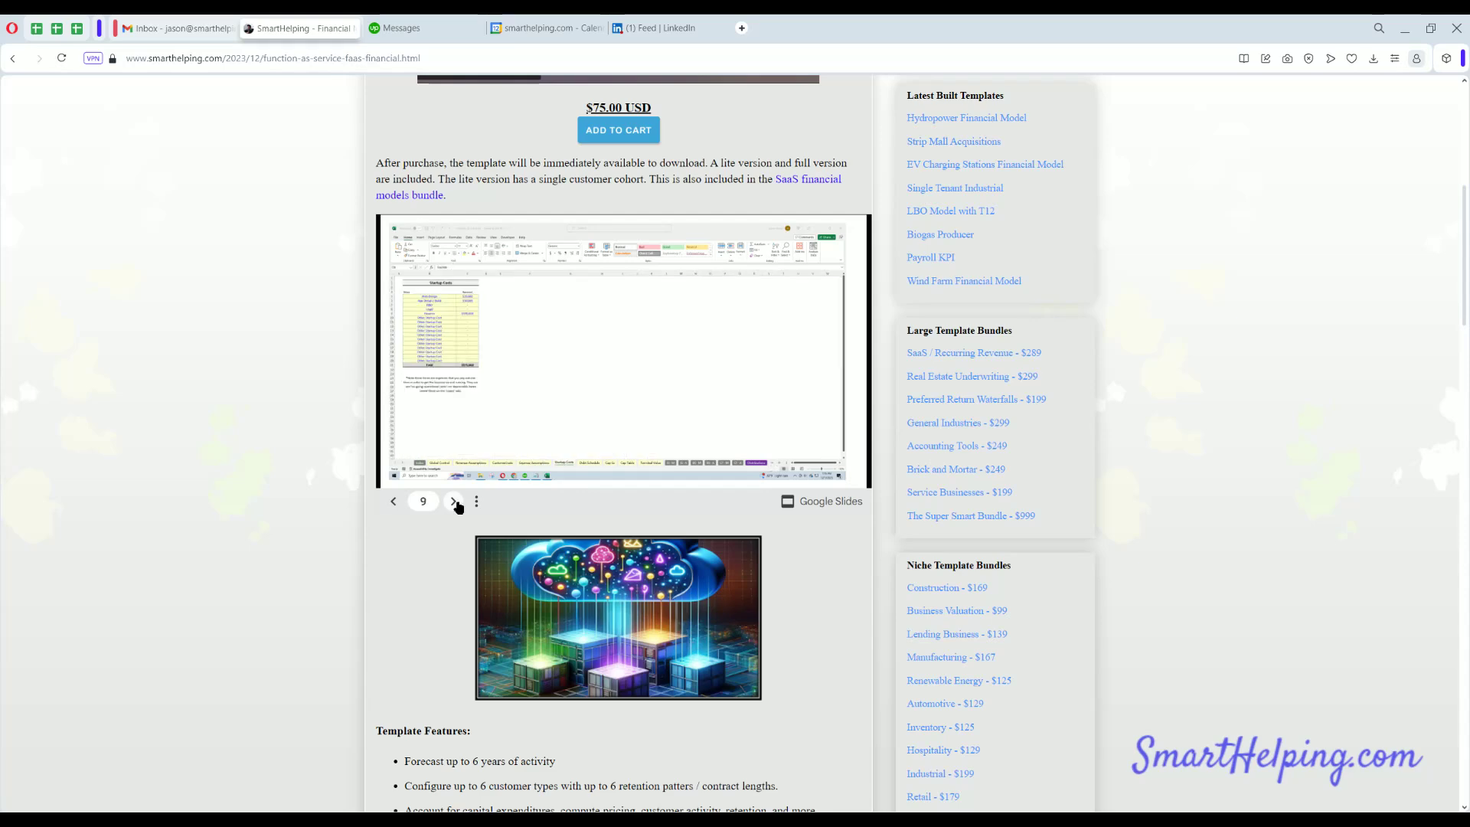
{"action": "left_click", "coordinate": [455, 502]}
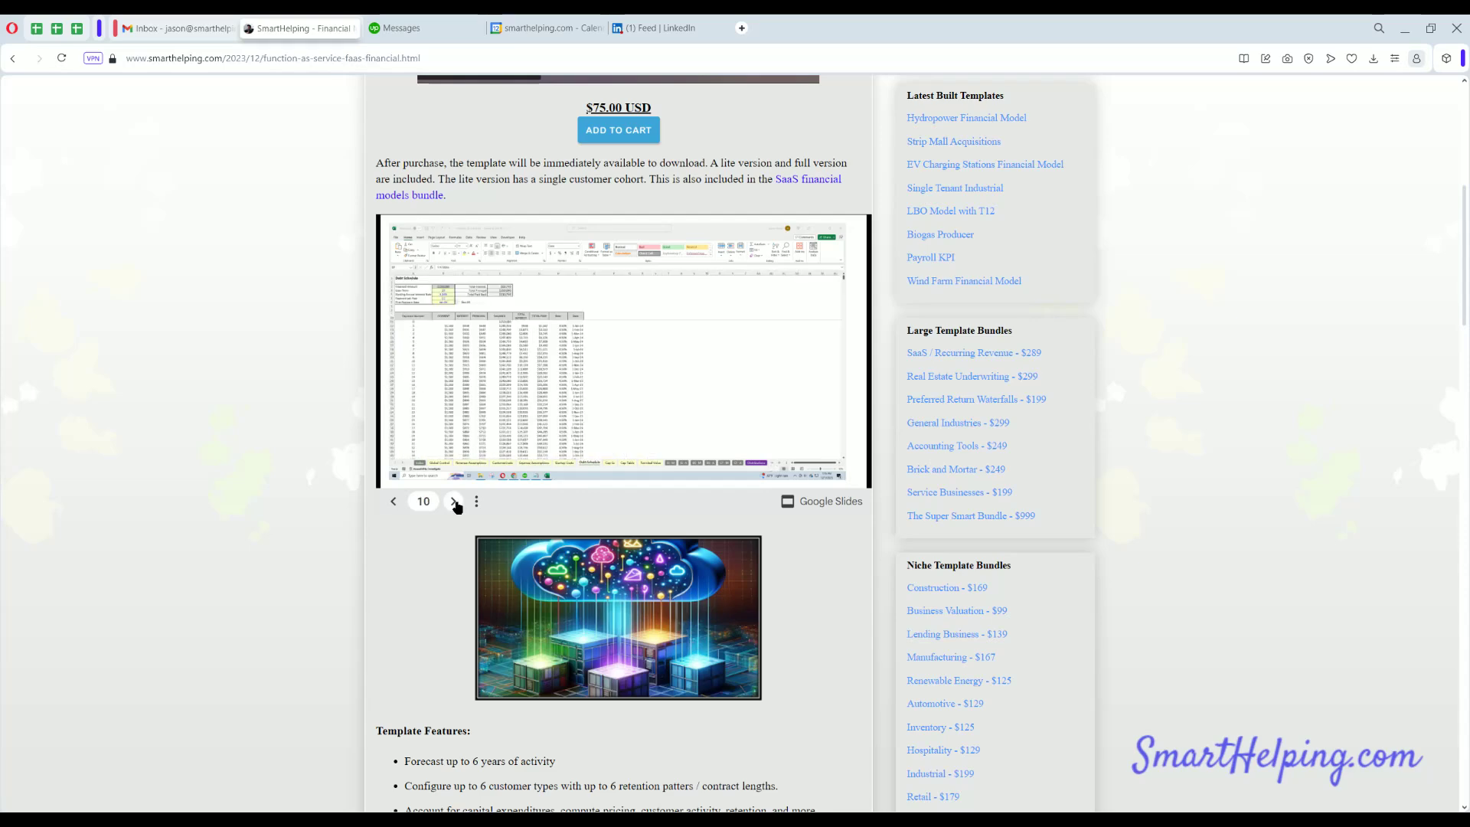
{"action": "left_click", "coordinate": [455, 502]}
{"action": "left_click", "coordinate": [454, 502]}
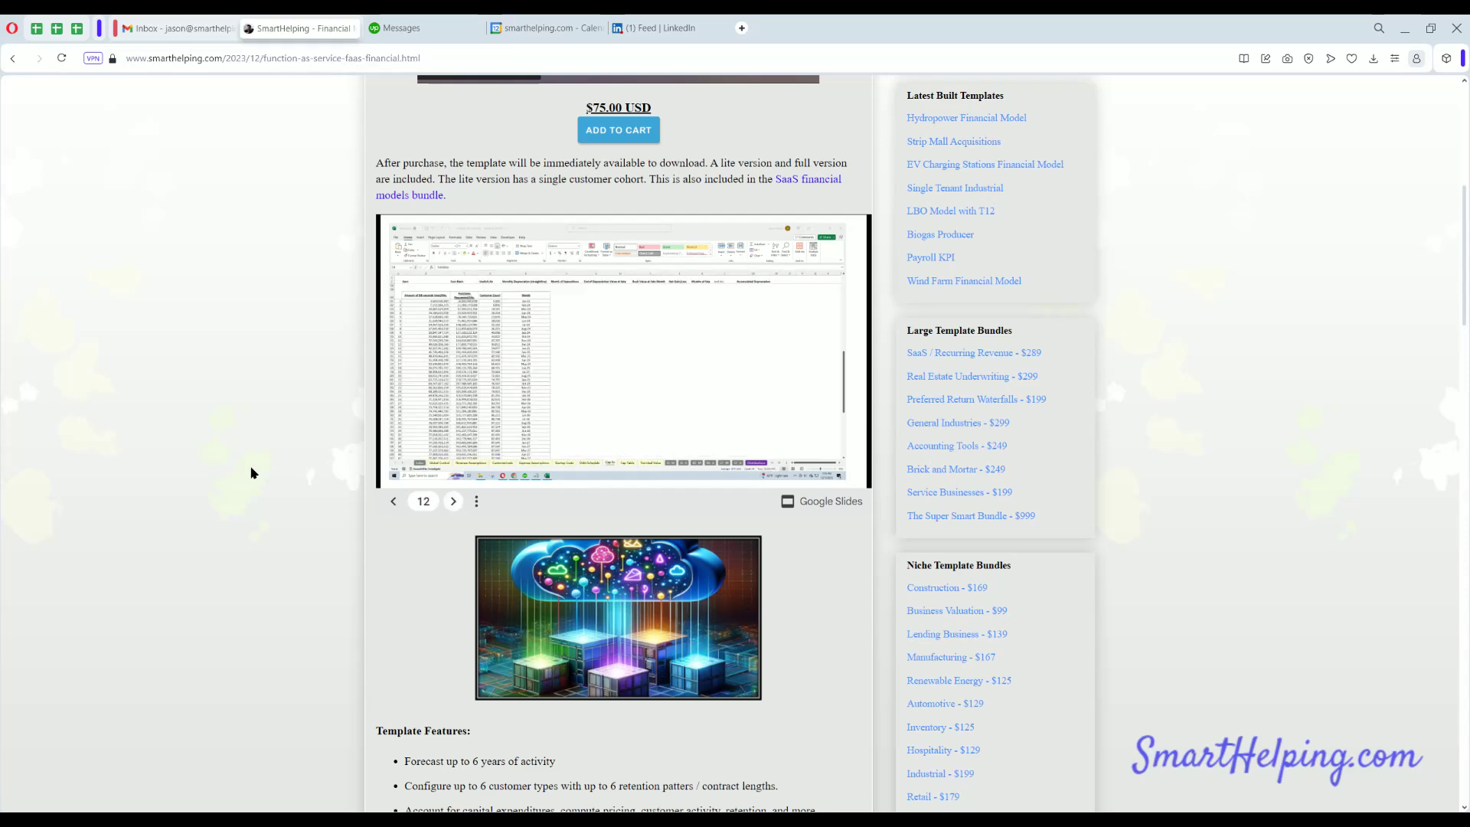
{"action": "scroll", "coordinate": [448, 230], "scroll_direction": "up", "scroll_amount": 7}
{"action": "left_click", "coordinate": [436, 182]}
{"action": "scroll", "coordinate": [460, 564], "scroll_direction": "down", "scroll_amount": 7}
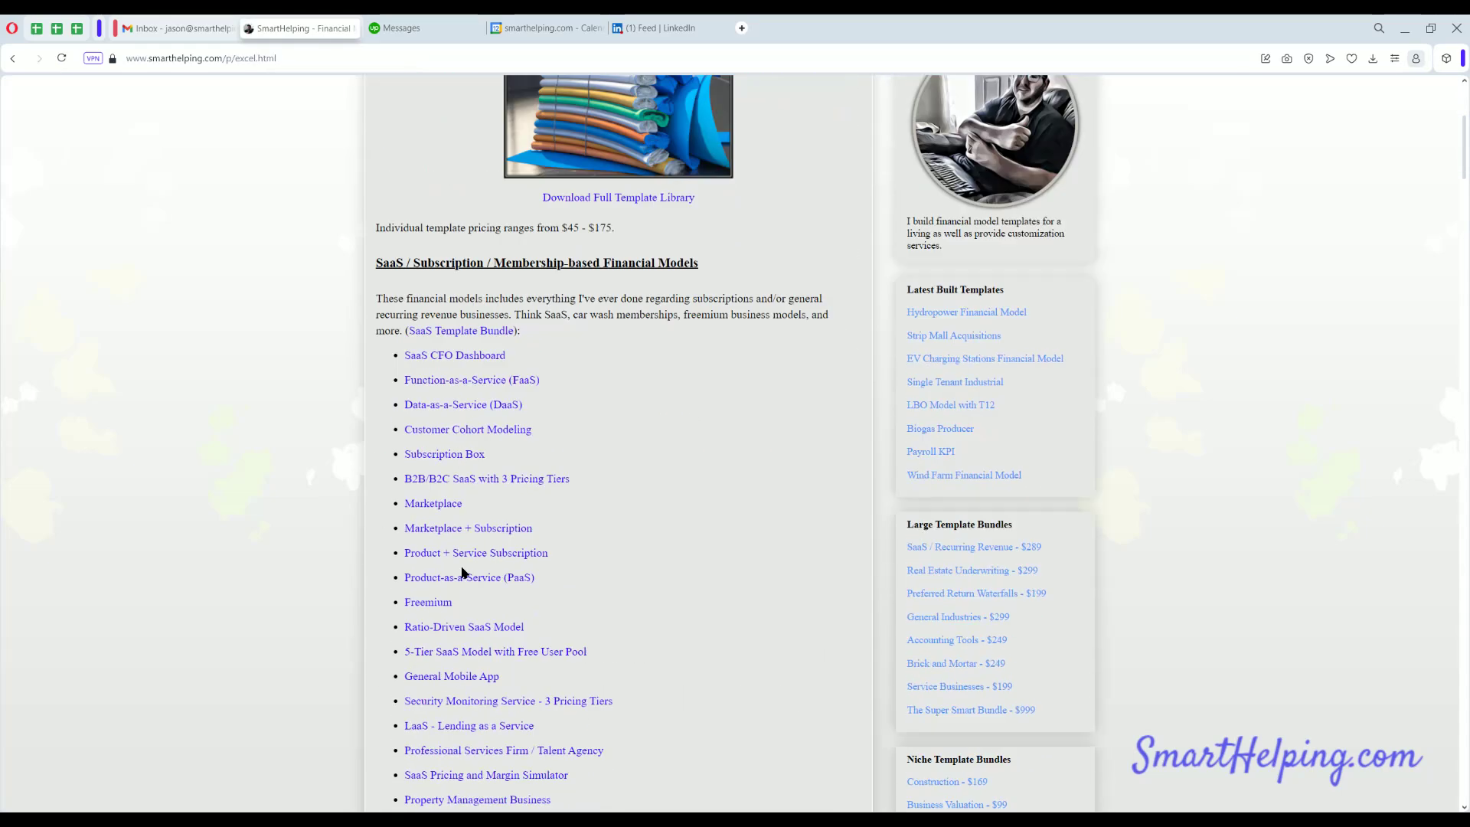
{"action": "scroll", "coordinate": [463, 573], "scroll_direction": "down", "scroll_amount": 10}
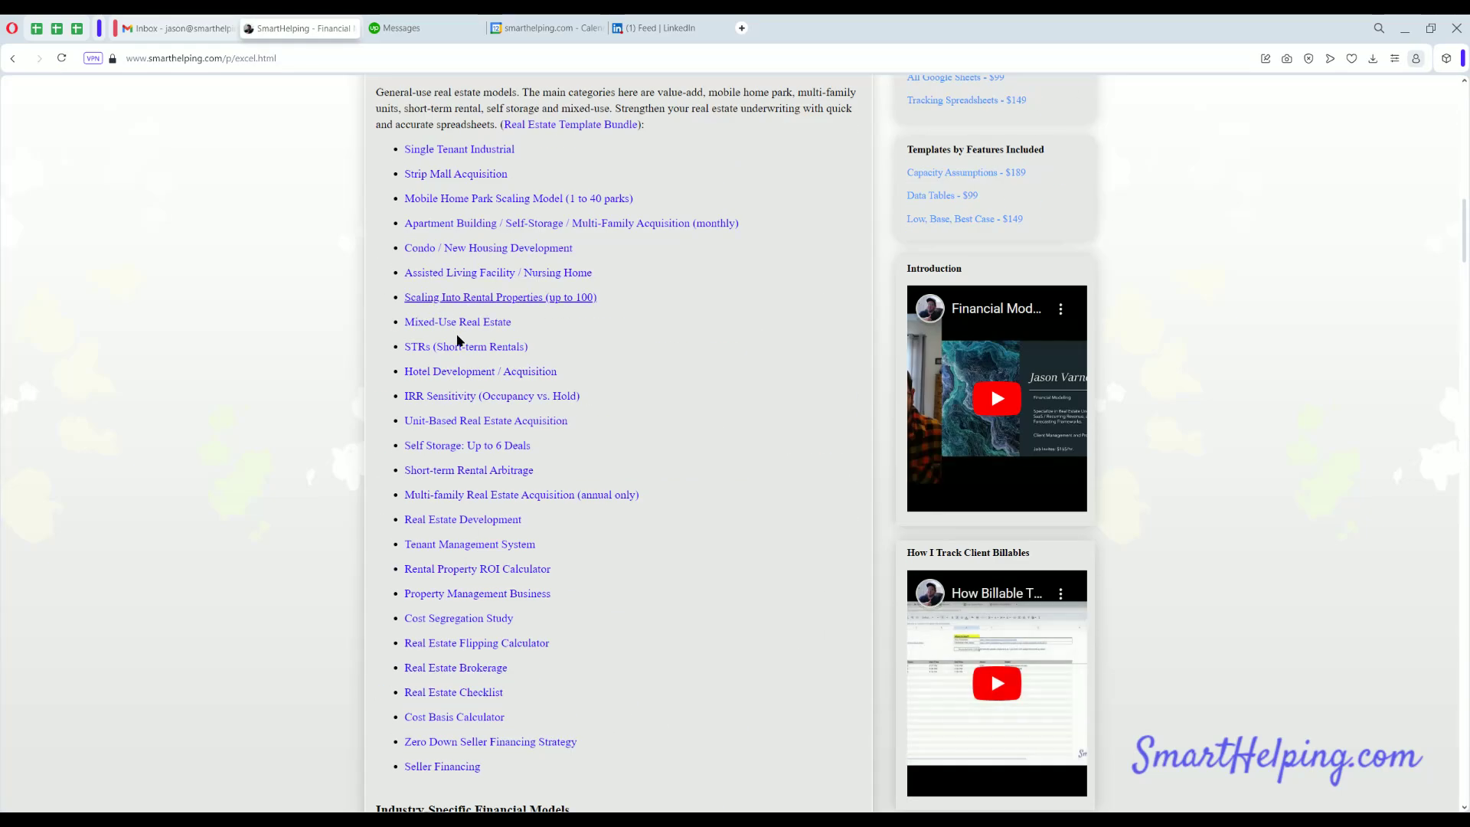
{"action": "scroll", "coordinate": [455, 478], "scroll_direction": "down", "scroll_amount": 15}
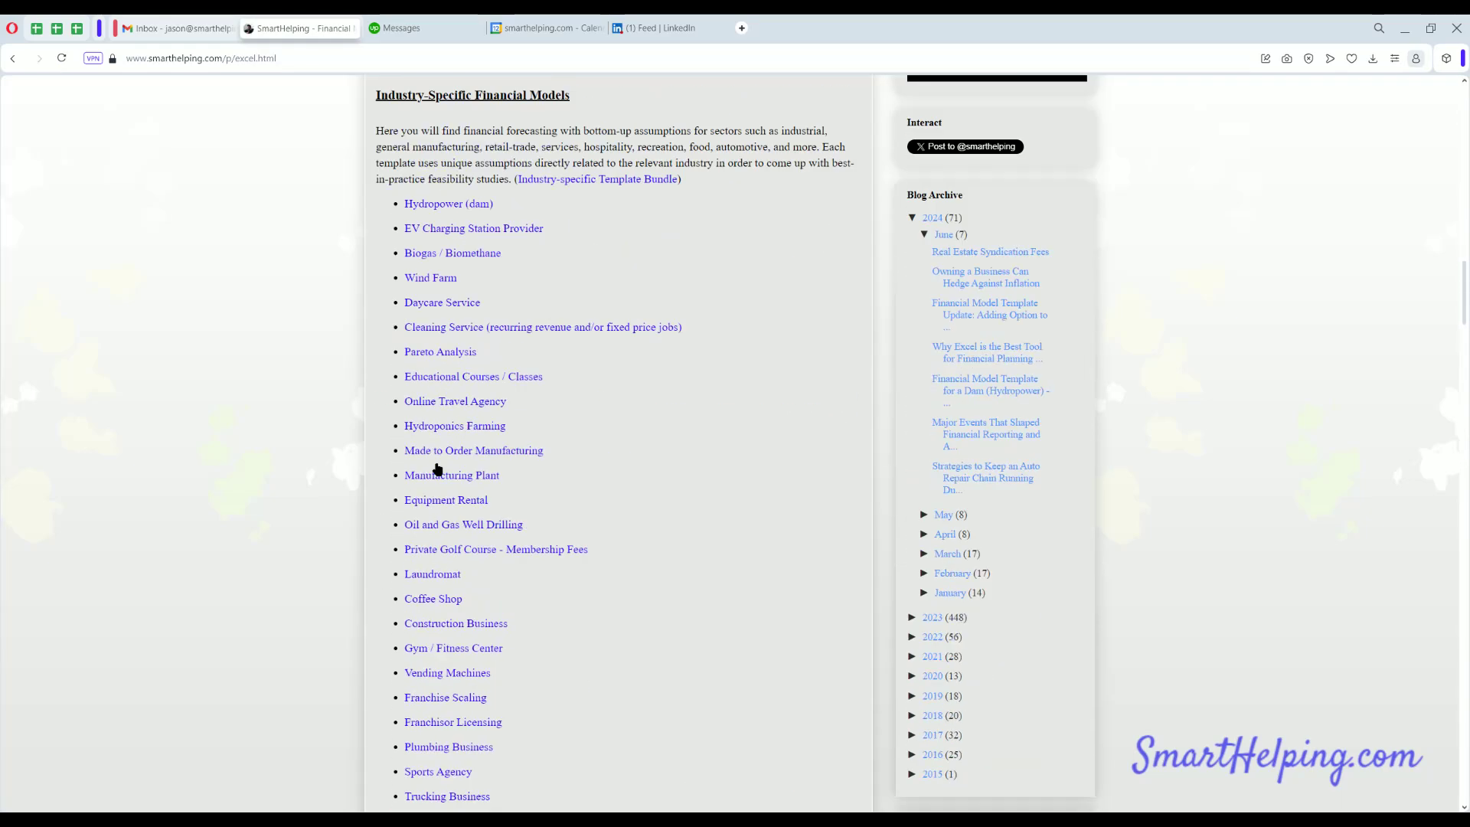
{"action": "scroll", "coordinate": [450, 507], "scroll_direction": "down", "scroll_amount": 10}
{"action": "scroll", "coordinate": [449, 494], "scroll_direction": "up", "scroll_amount": 3}
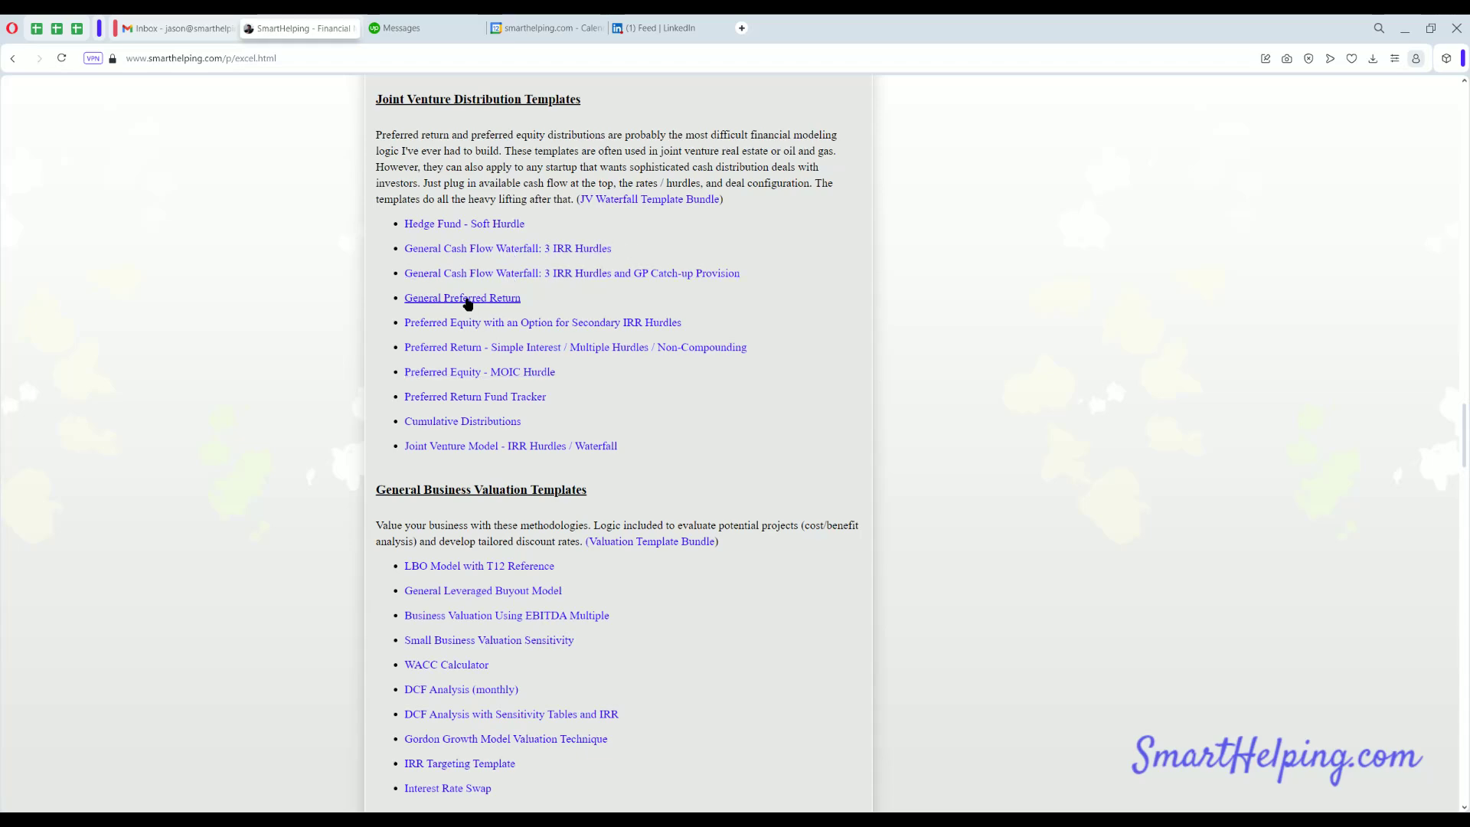
{"action": "scroll", "coordinate": [467, 374], "scroll_direction": "down", "scroll_amount": 3}
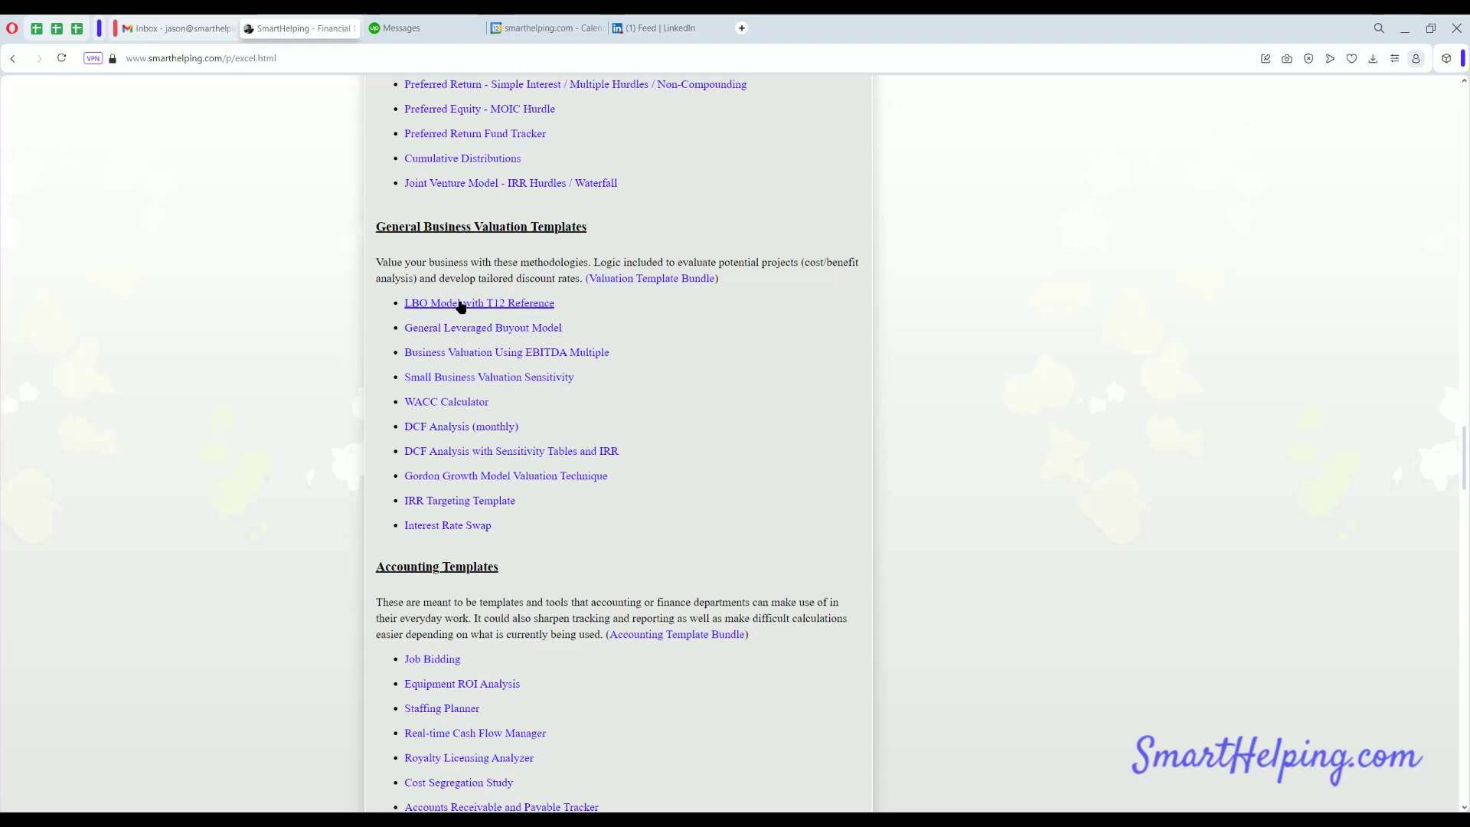
{"action": "scroll", "coordinate": [480, 490], "scroll_direction": "down", "scroll_amount": 3}
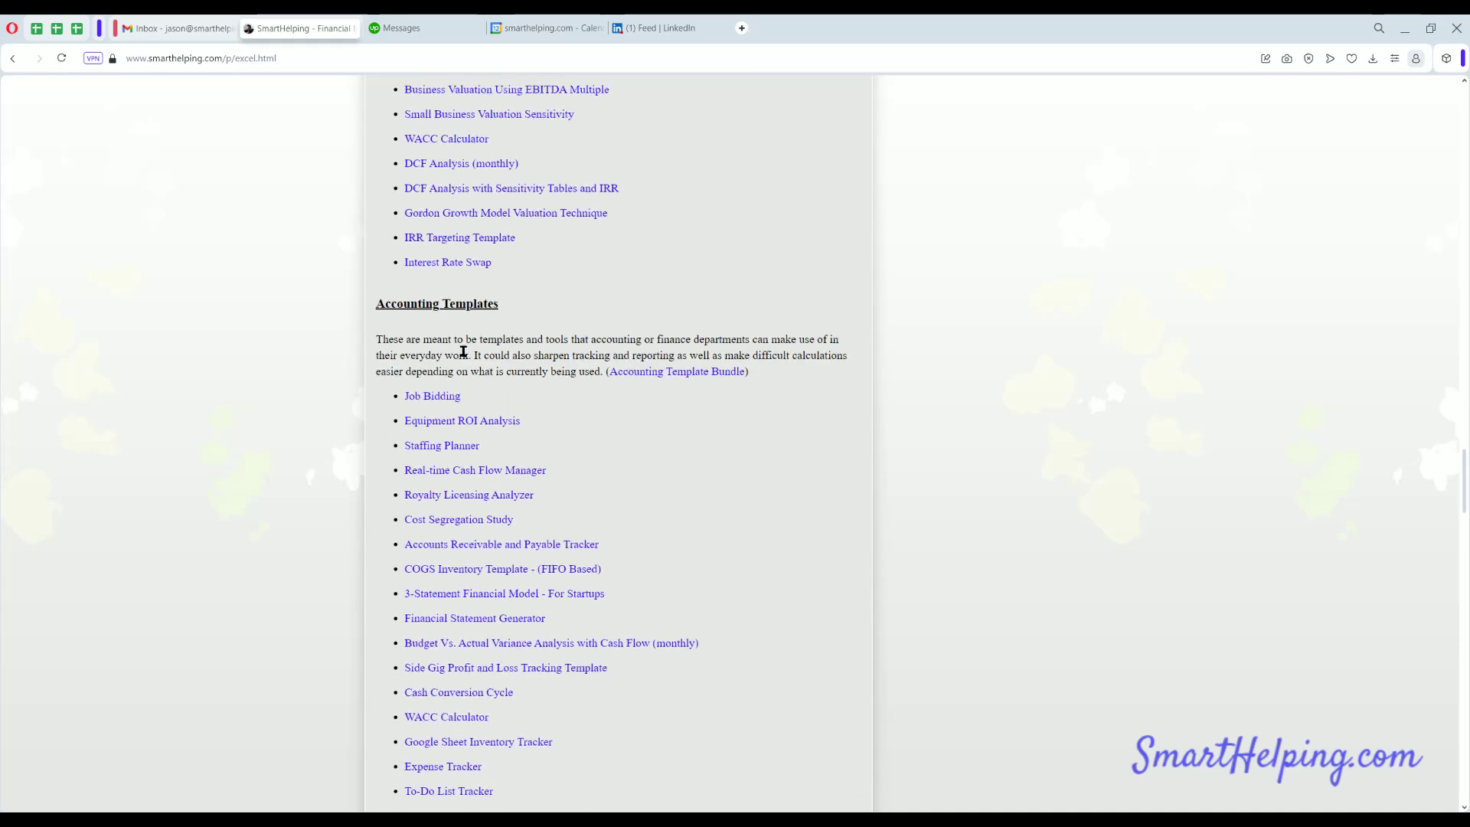
{"action": "scroll", "coordinate": [417, 392], "scroll_direction": "down", "scroll_amount": 9}
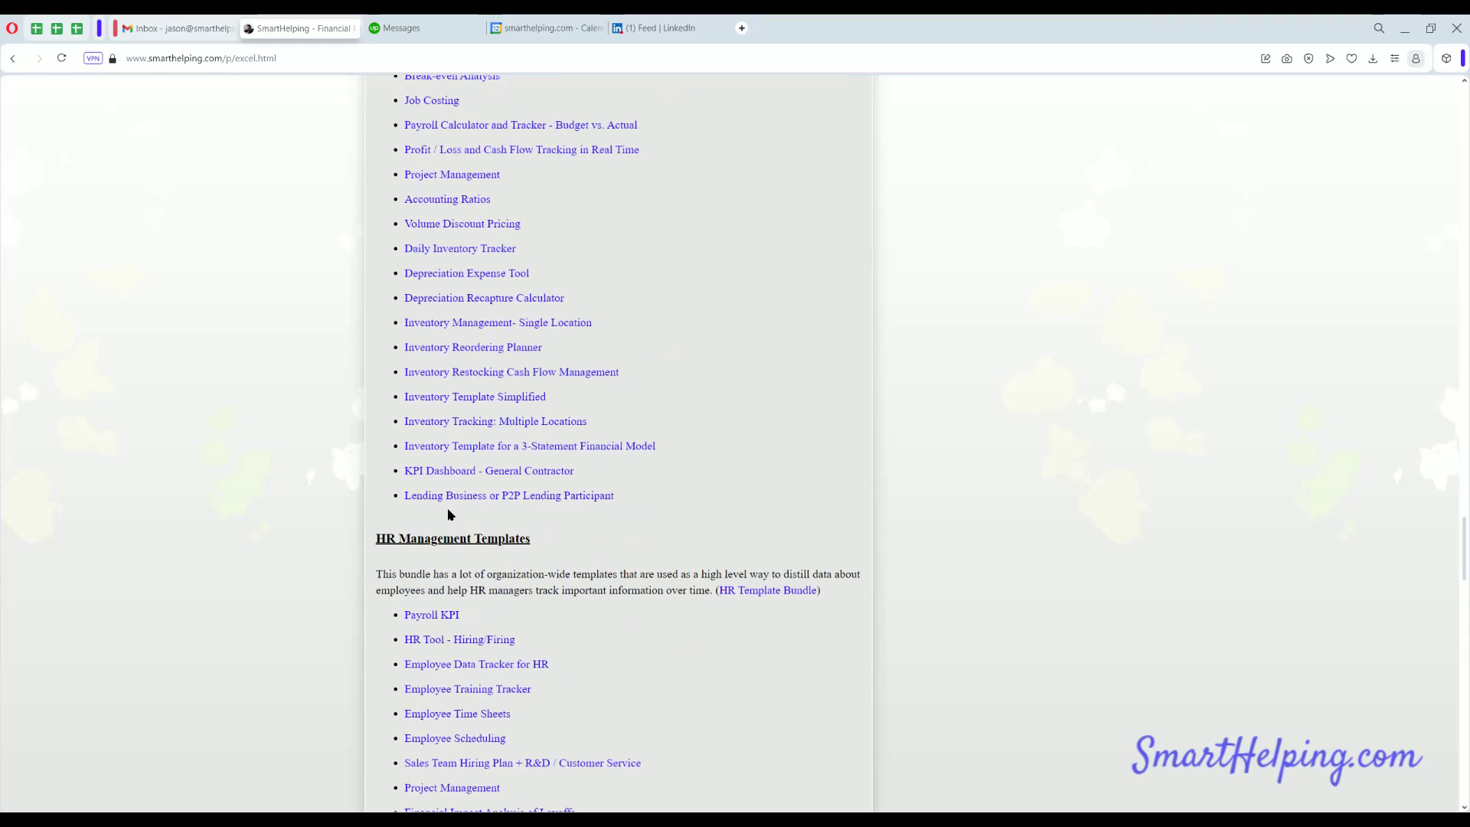
{"action": "scroll", "coordinate": [460, 505], "scroll_direction": "down", "scroll_amount": 20}
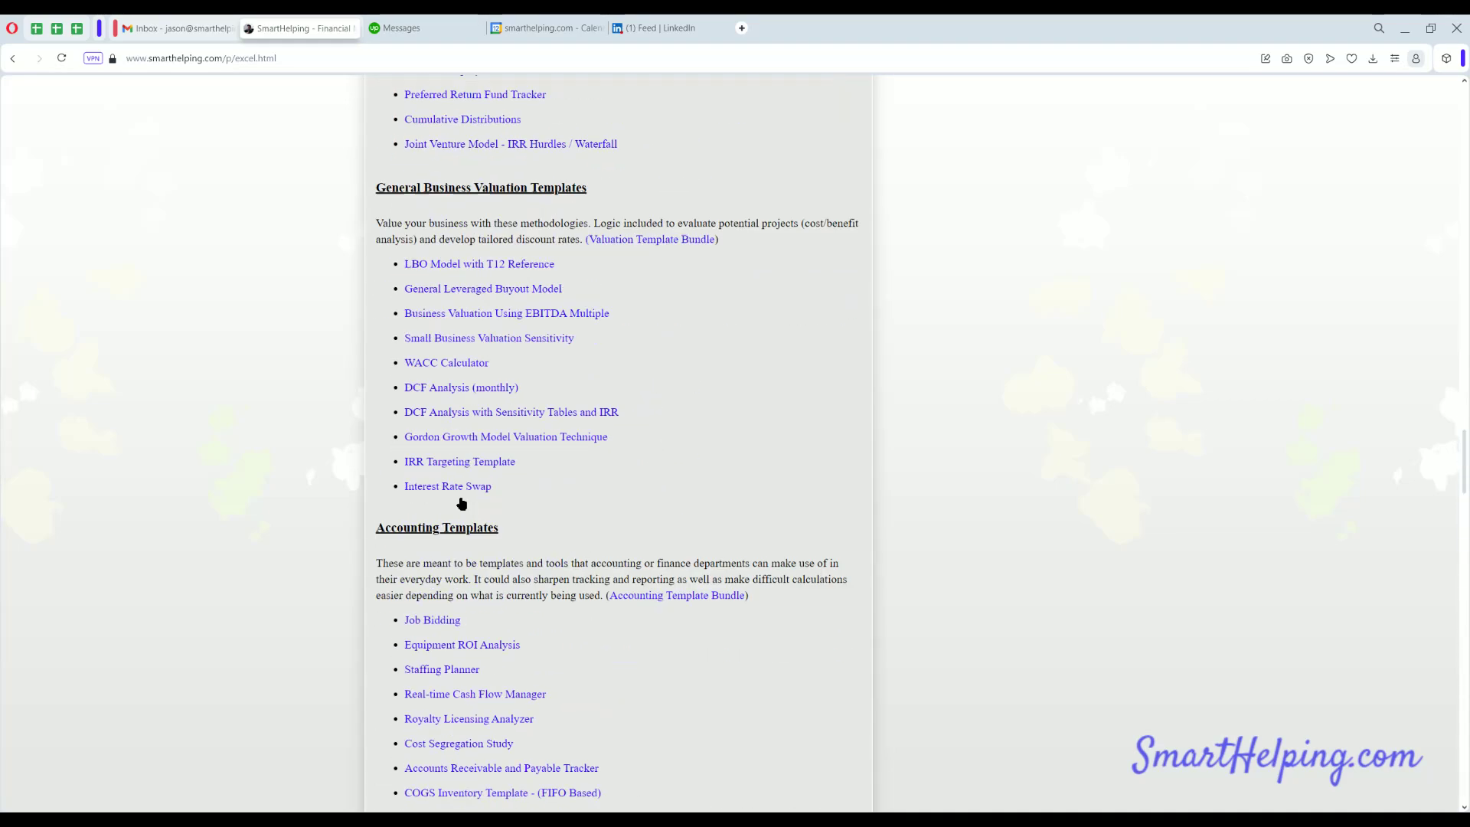
{"action": "key", "text": "Home"}
View the Super Smart Bundle page and the Template Discounts page's 3 to 9 templates discount
{"action": "left_click", "coordinate": [612, 535]}
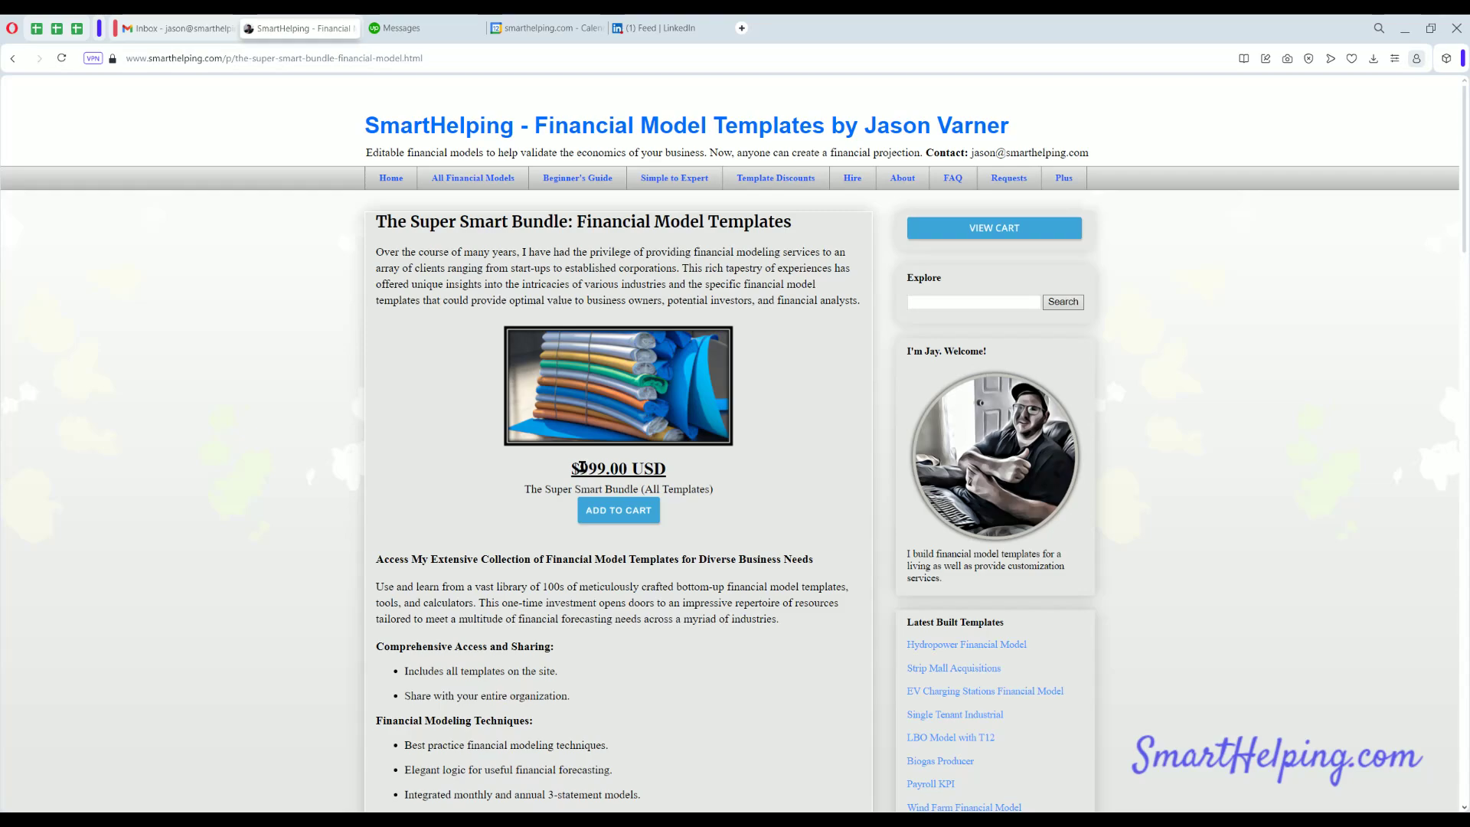
{"action": "scroll", "coordinate": [434, 504], "scroll_direction": "down", "scroll_amount": 3}
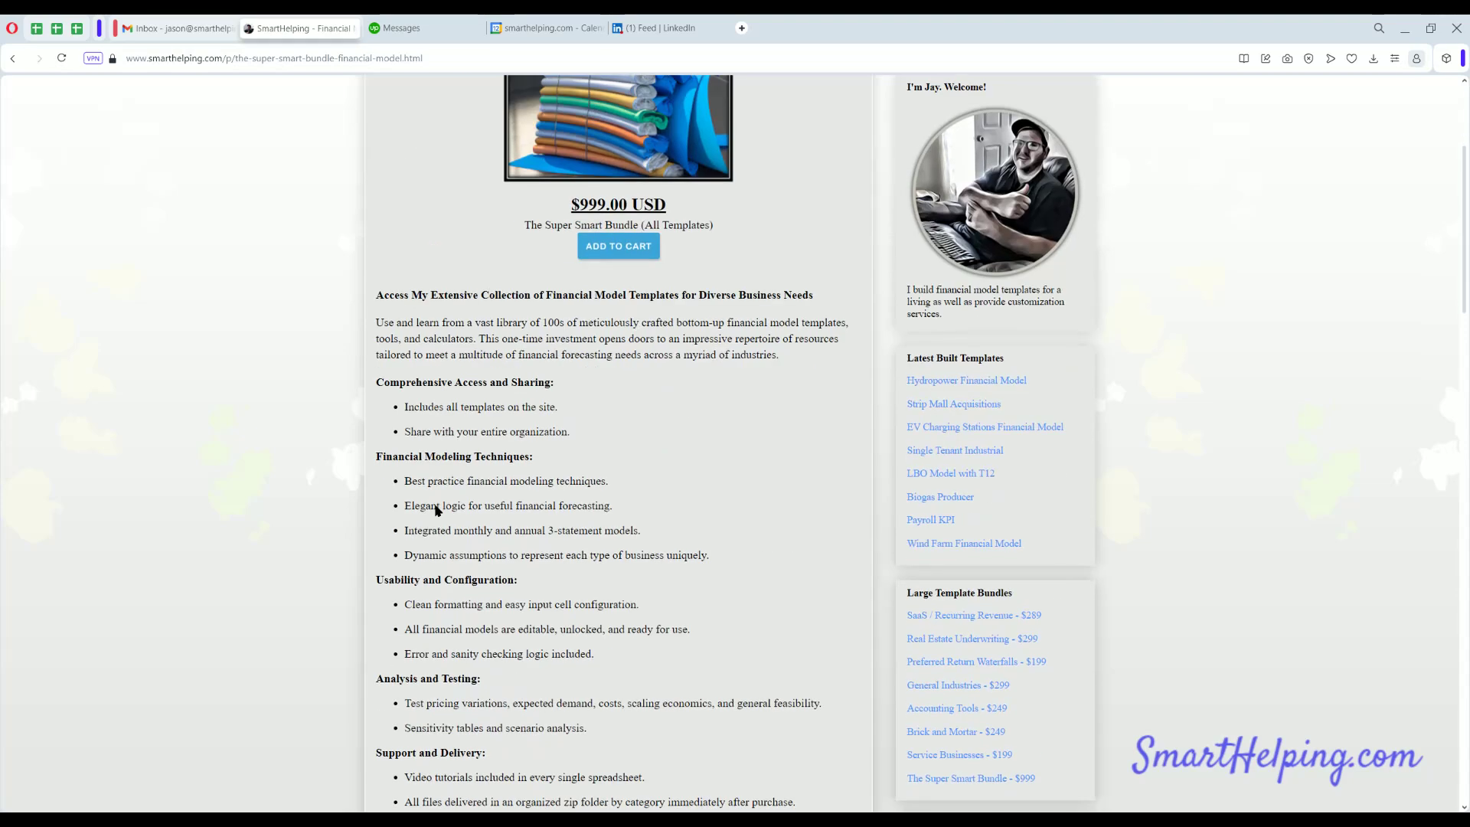
{"action": "scroll", "coordinate": [436, 507], "scroll_direction": "up", "scroll_amount": 3}
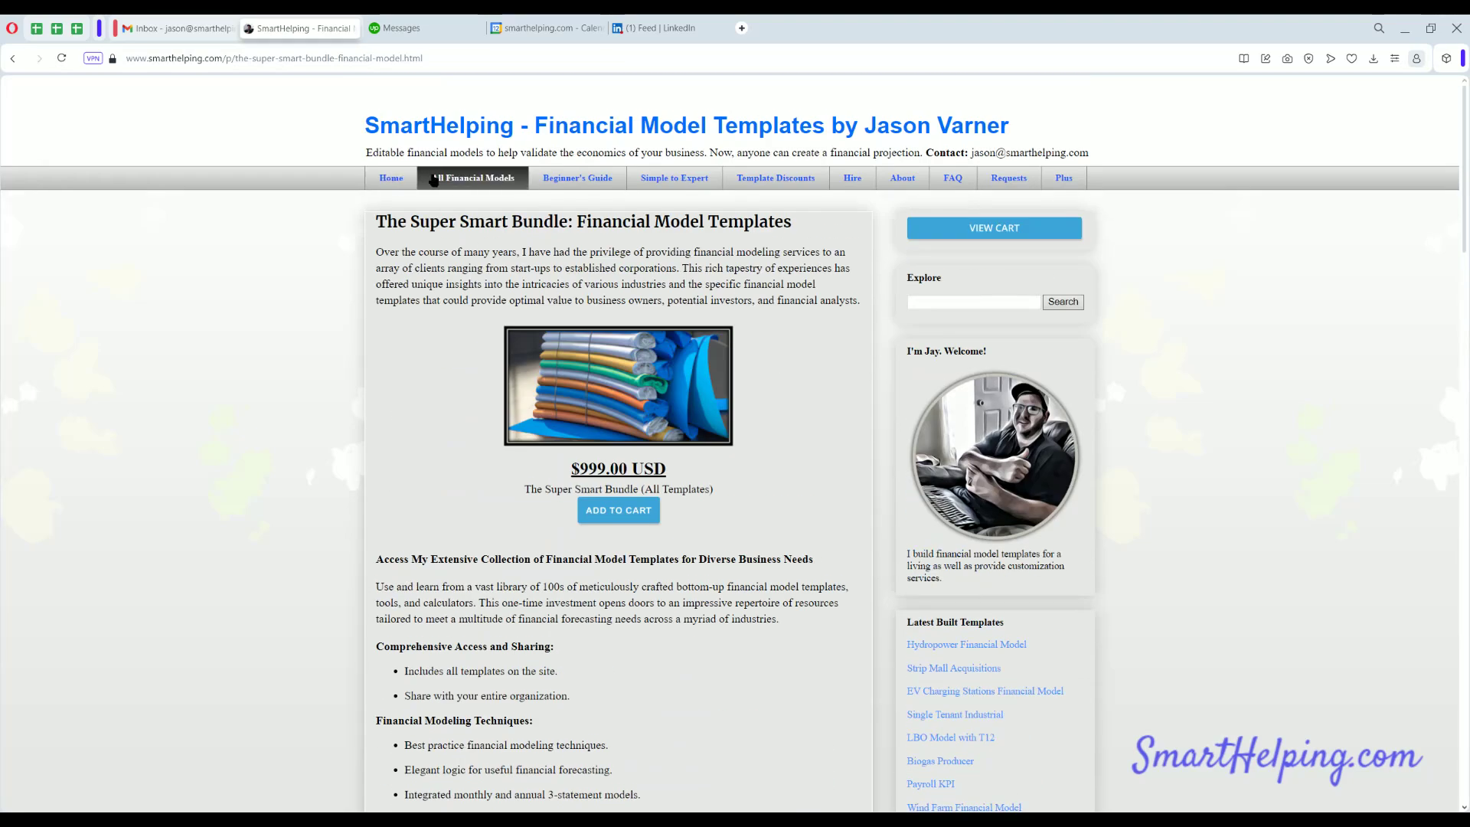
{"action": "left_click", "coordinate": [396, 179]}
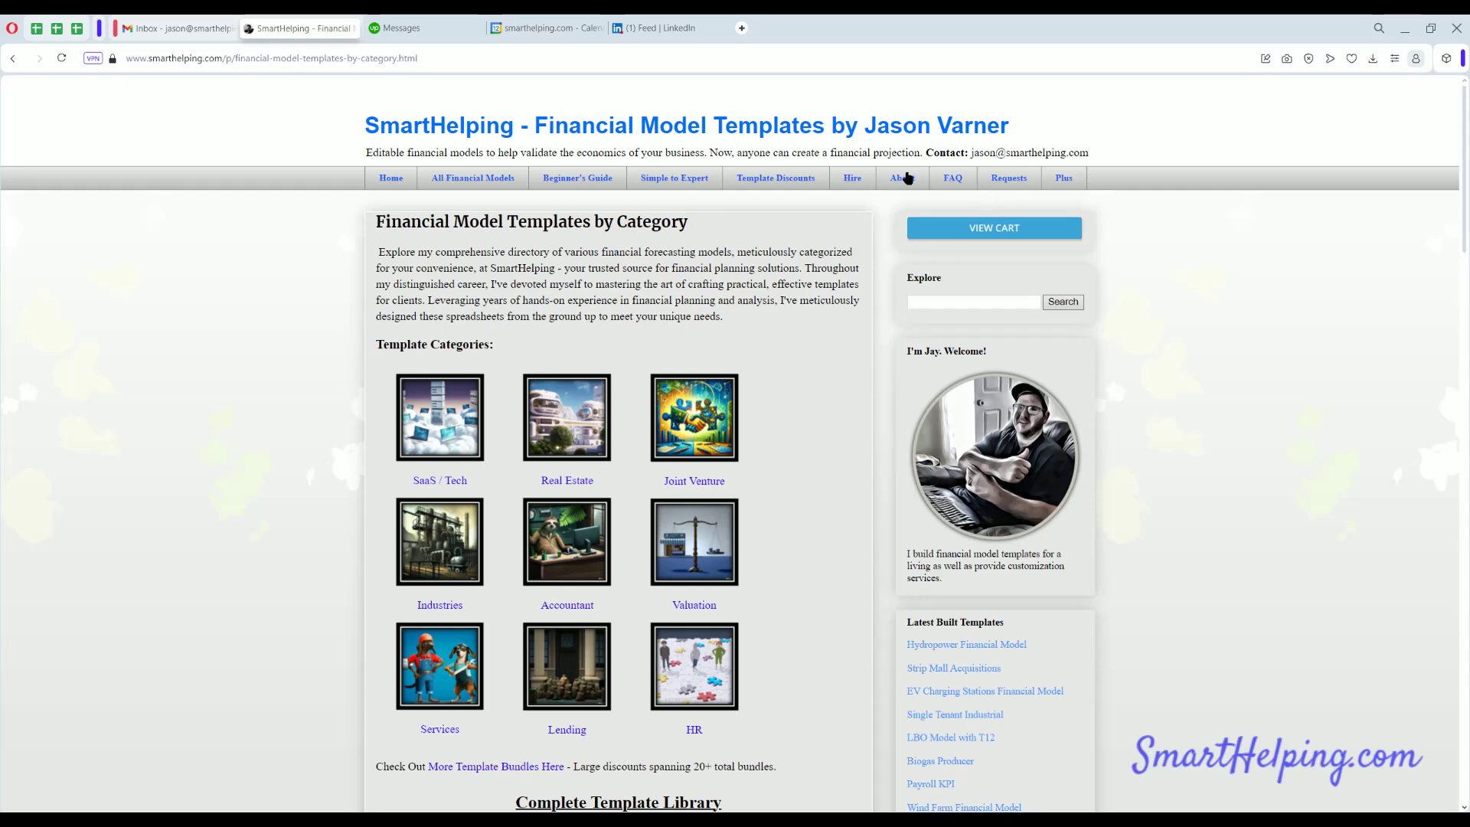
{"action": "left_click", "coordinate": [780, 182]}
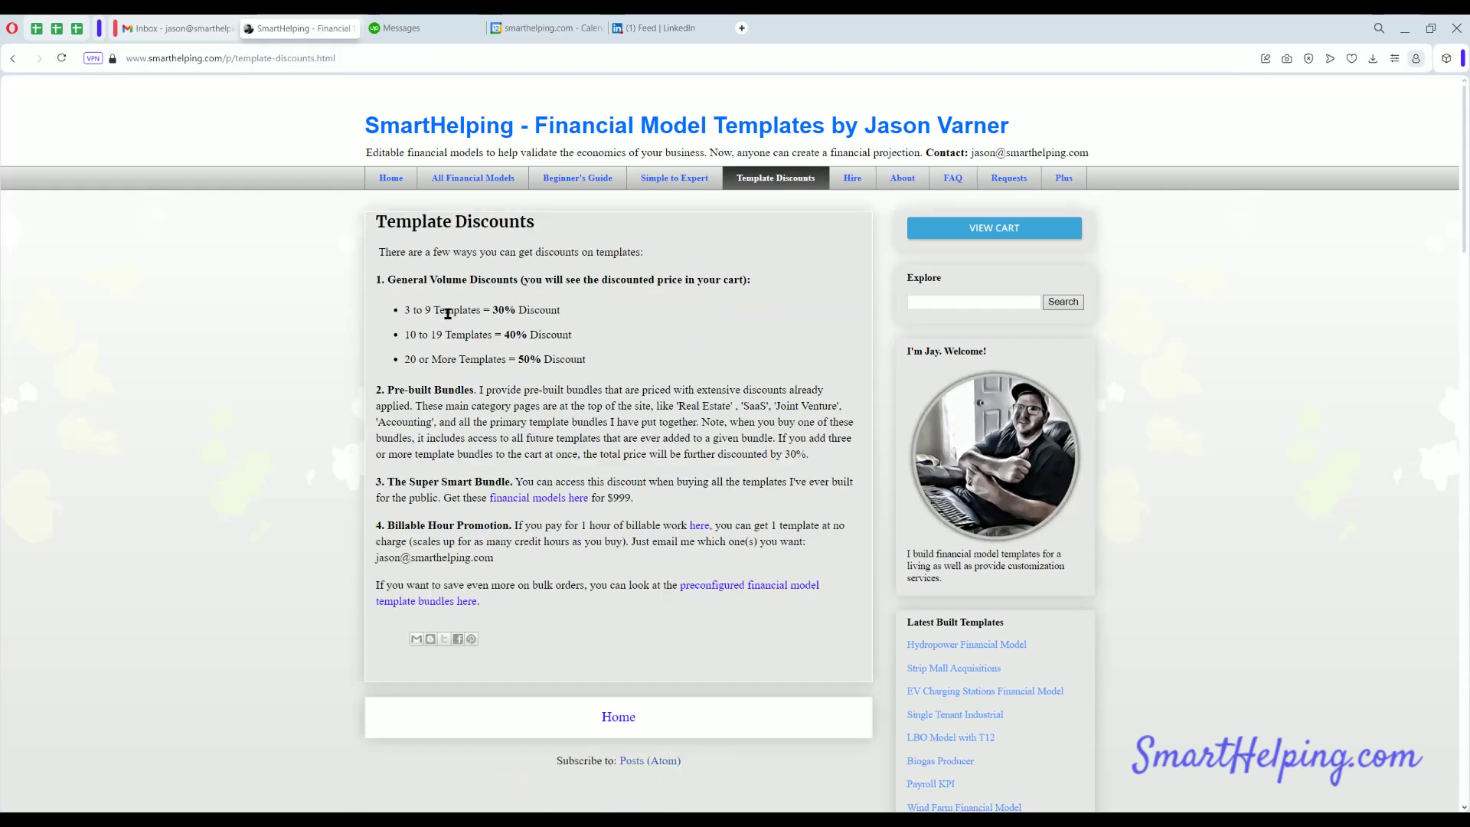
{"action": "left_click_drag", "start_coordinate": [494, 307], "coordinate": [413, 310]}
{"action": "left_click", "coordinate": [444, 346]}
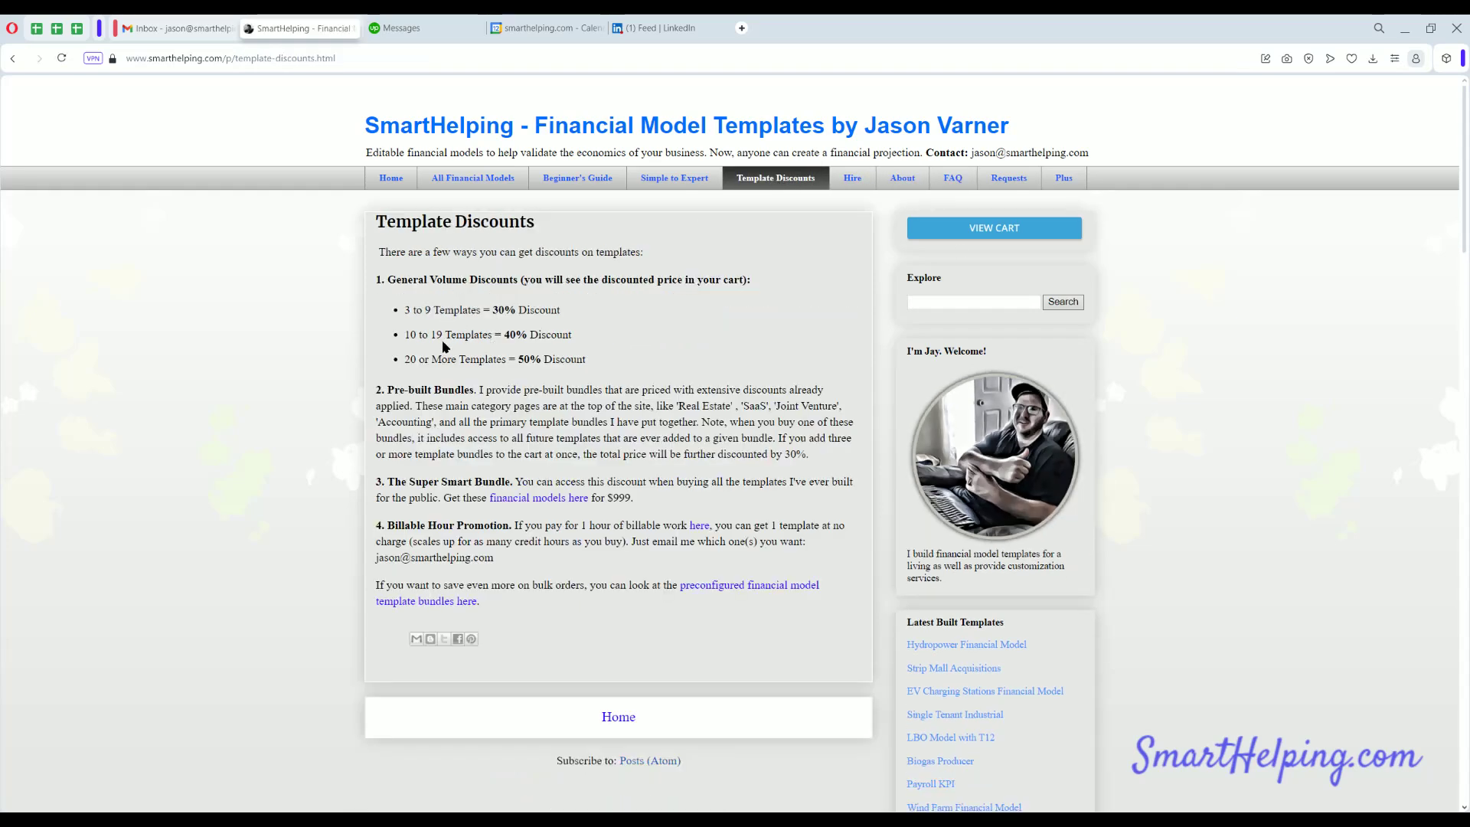
Open the Marketplace model page, then the Hire page with its $195.00 hourly fee
{"action": "left_click", "coordinate": [464, 184]}
{"action": "scroll", "coordinate": [459, 529], "scroll_direction": "down", "scroll_amount": 3}
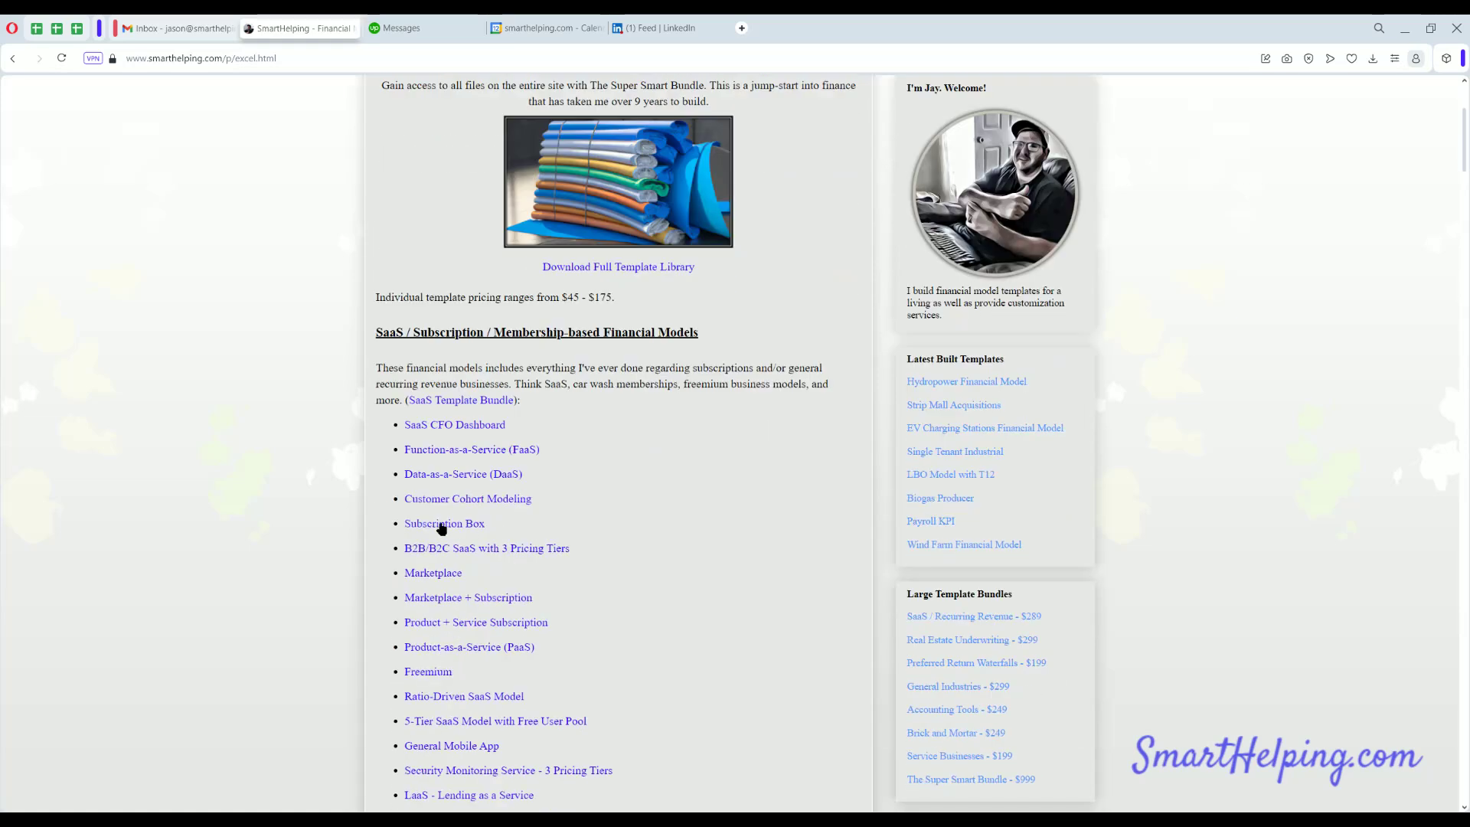
{"action": "left_click", "coordinate": [434, 573]}
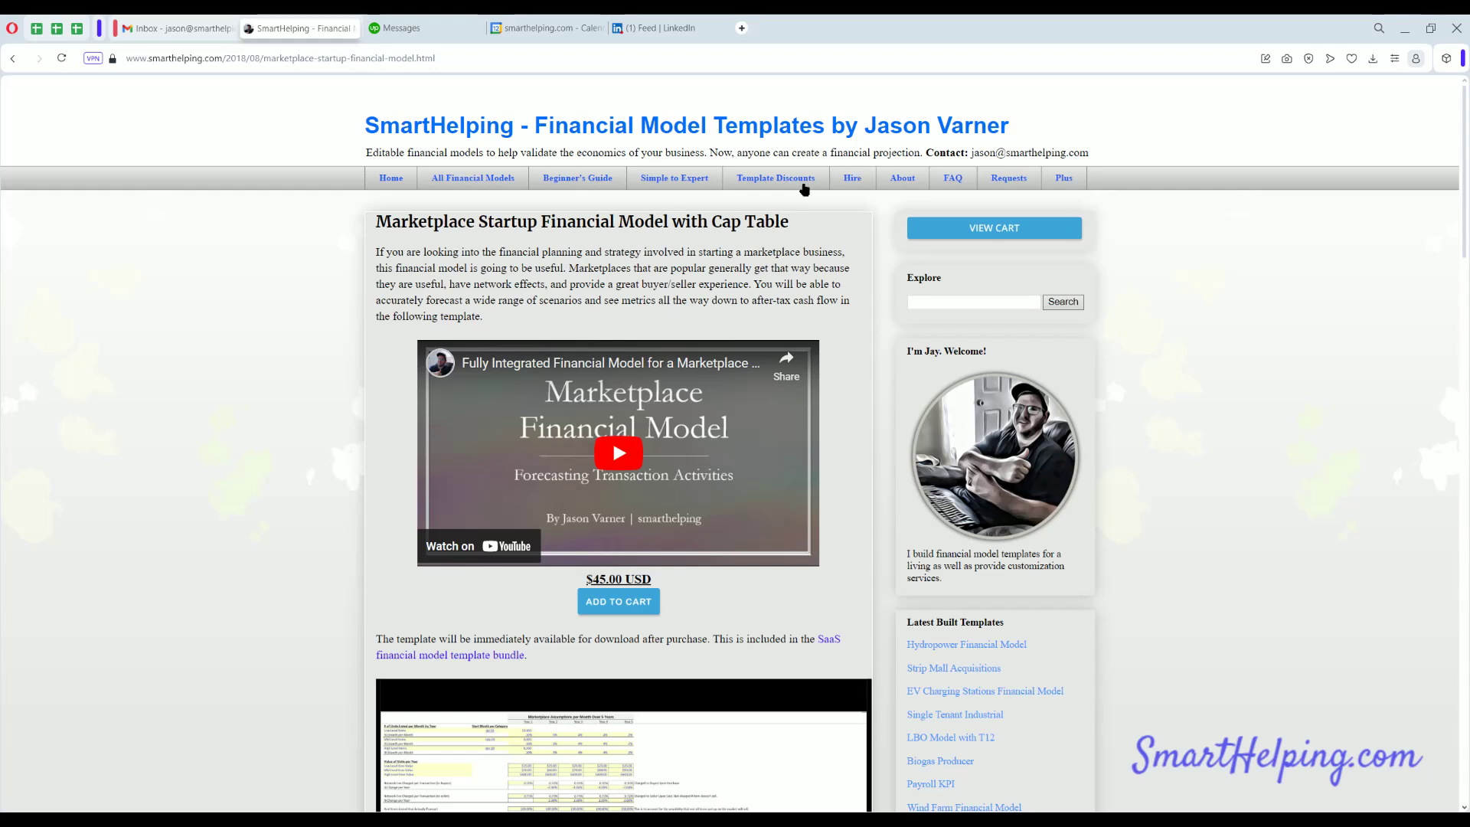
{"action": "left_click", "coordinate": [852, 179]}
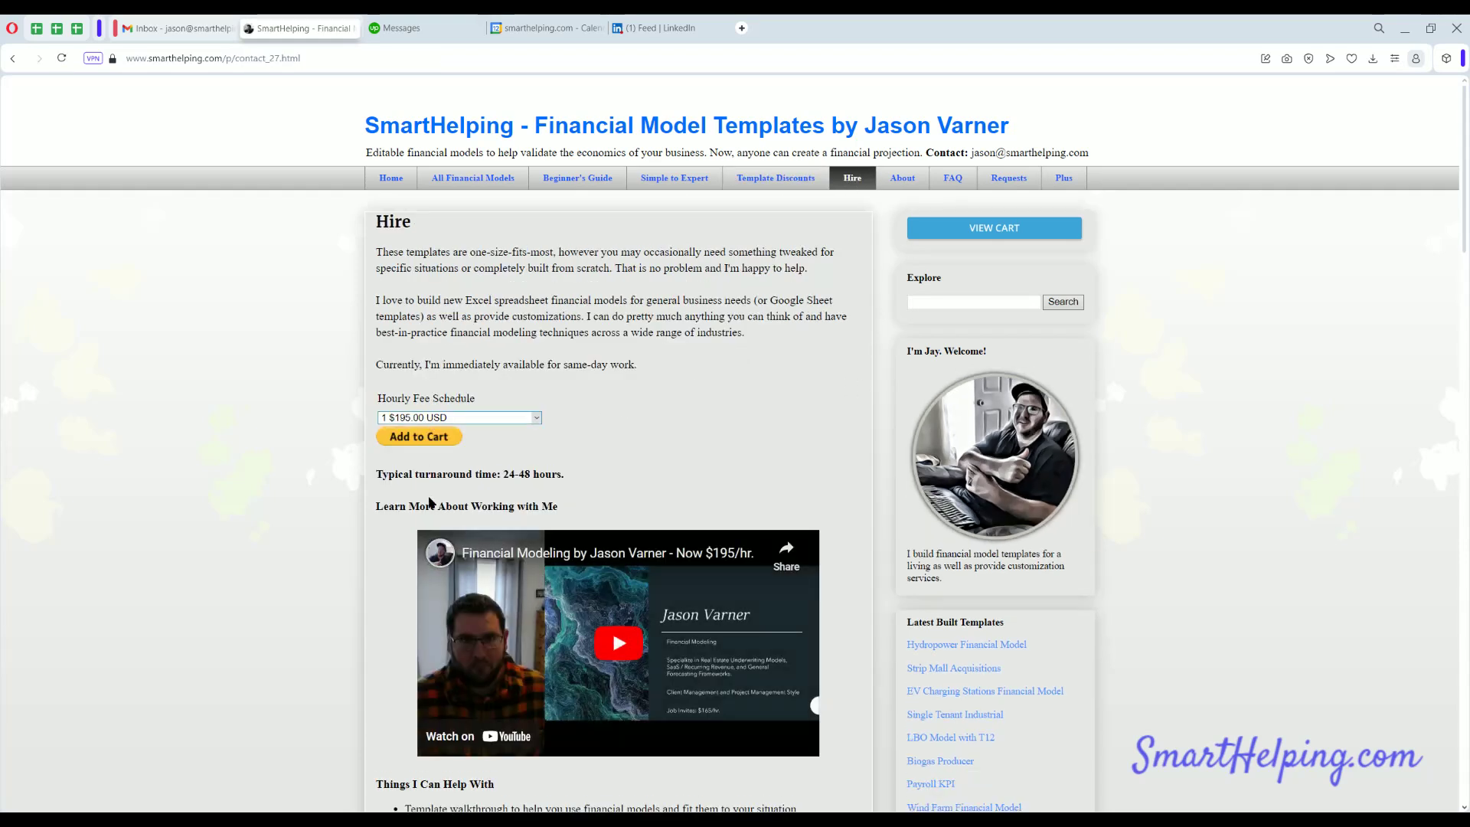